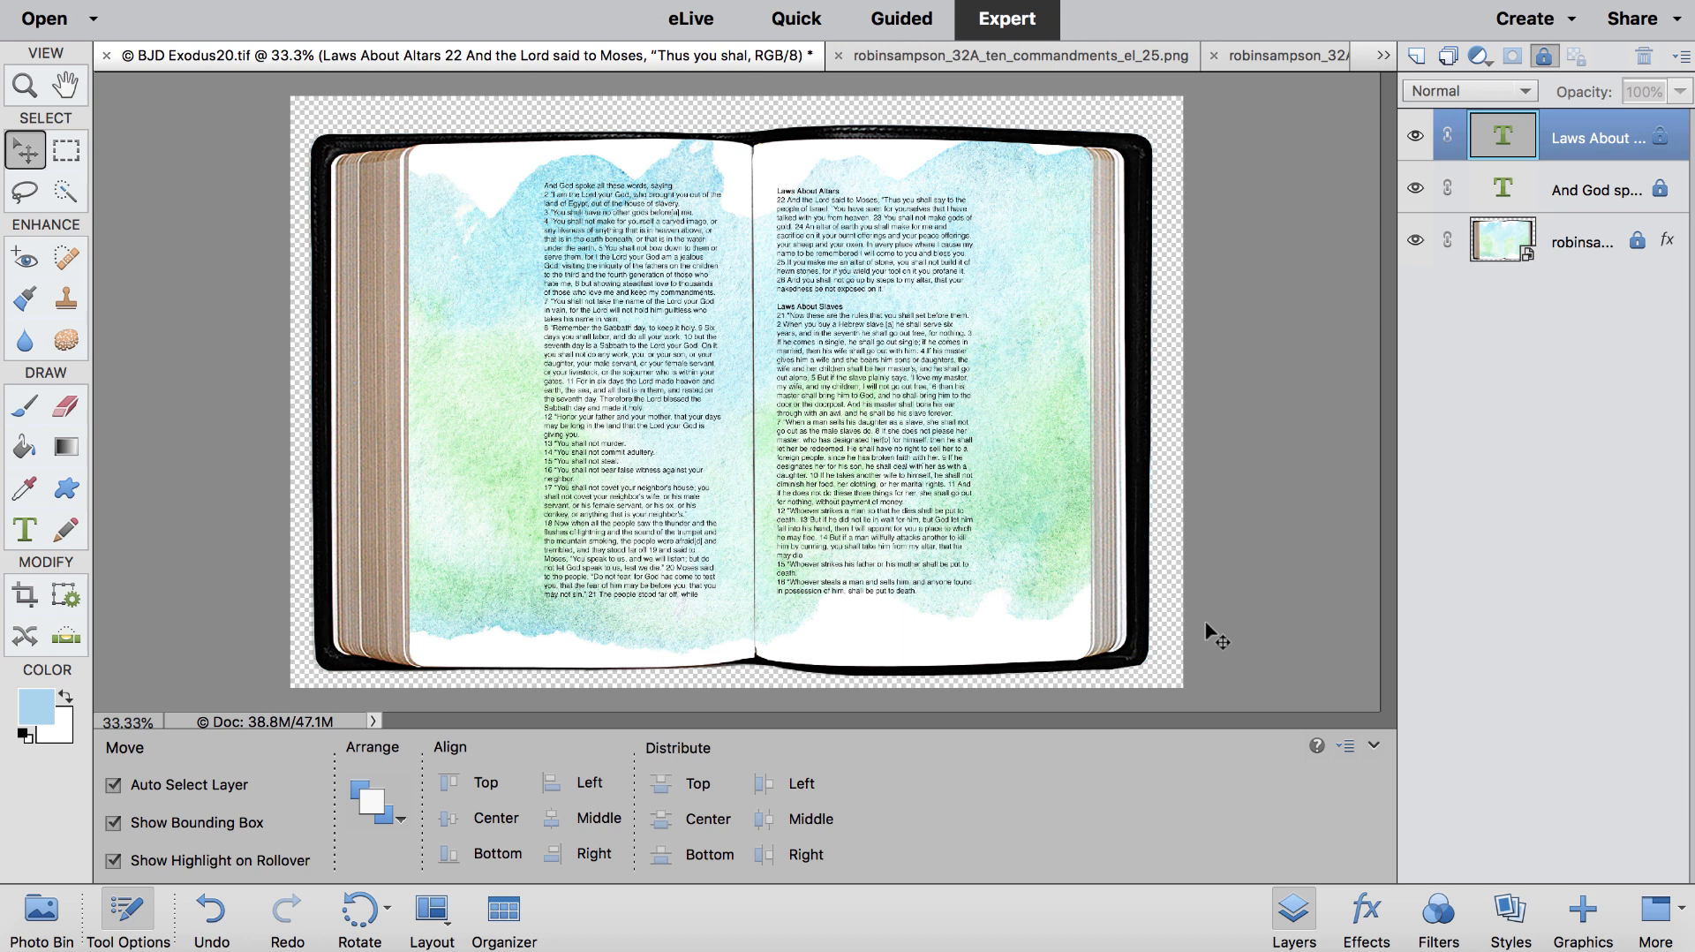
Step: Examine the scripture text on the open Bible pages up close
key("super")
key("super+equal")
key("super+equal")
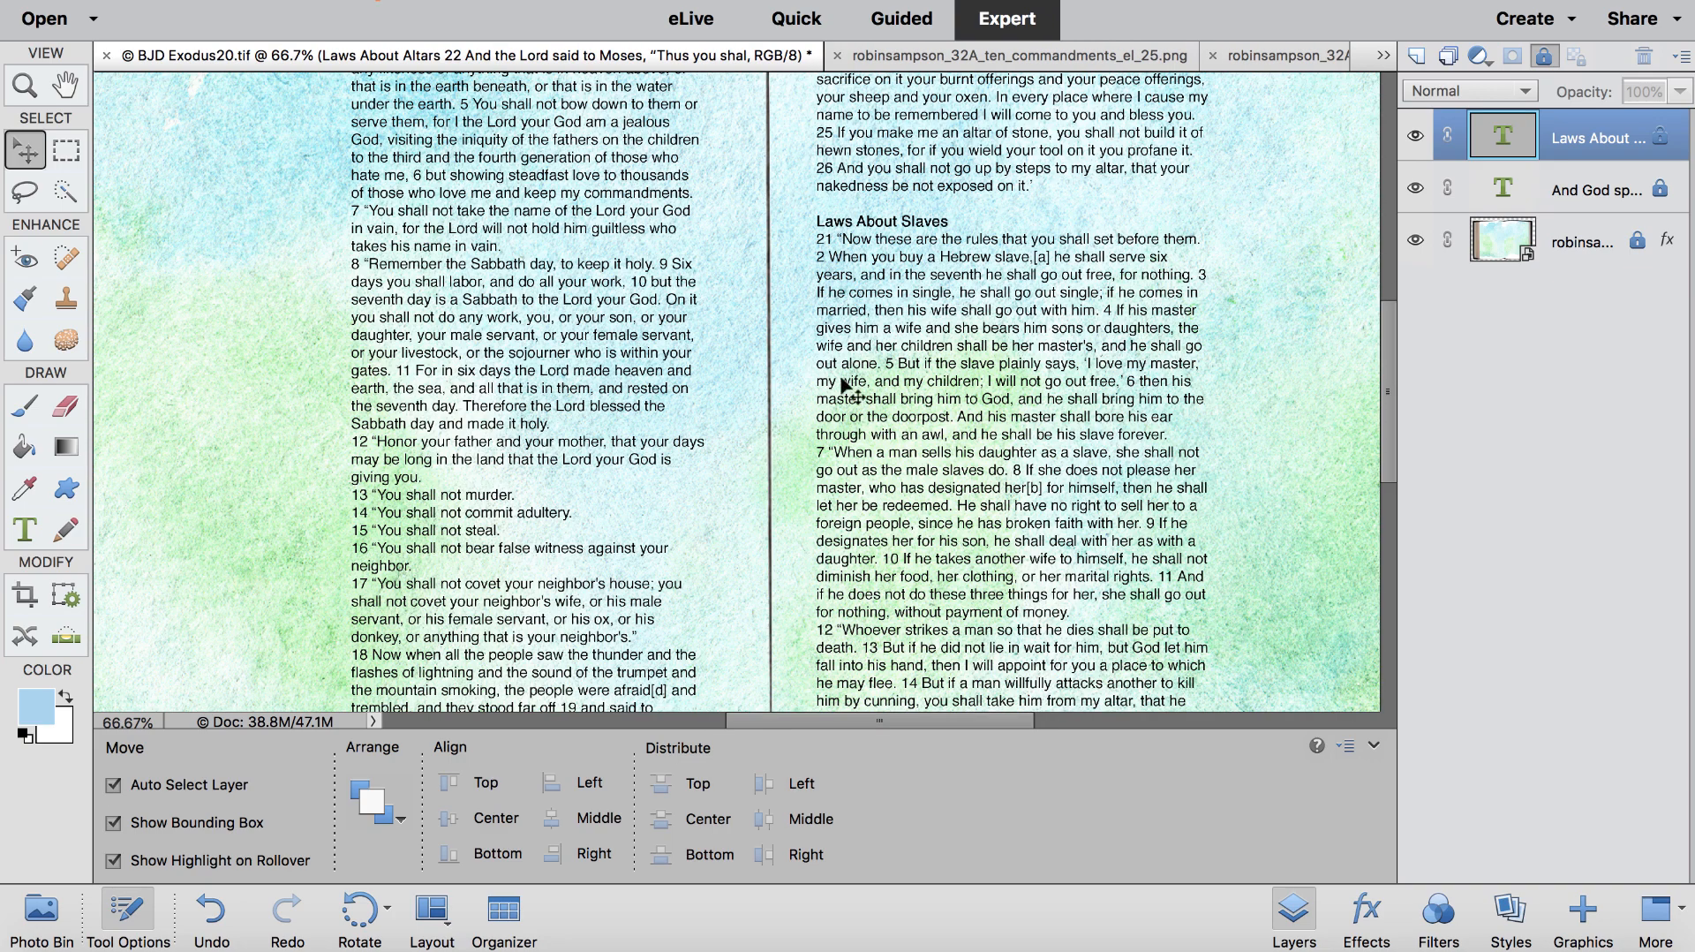
scroll(843, 386, "up", 10)
scroll(843, 386, "down", 10)
scroll(844, 385, "left", 4)
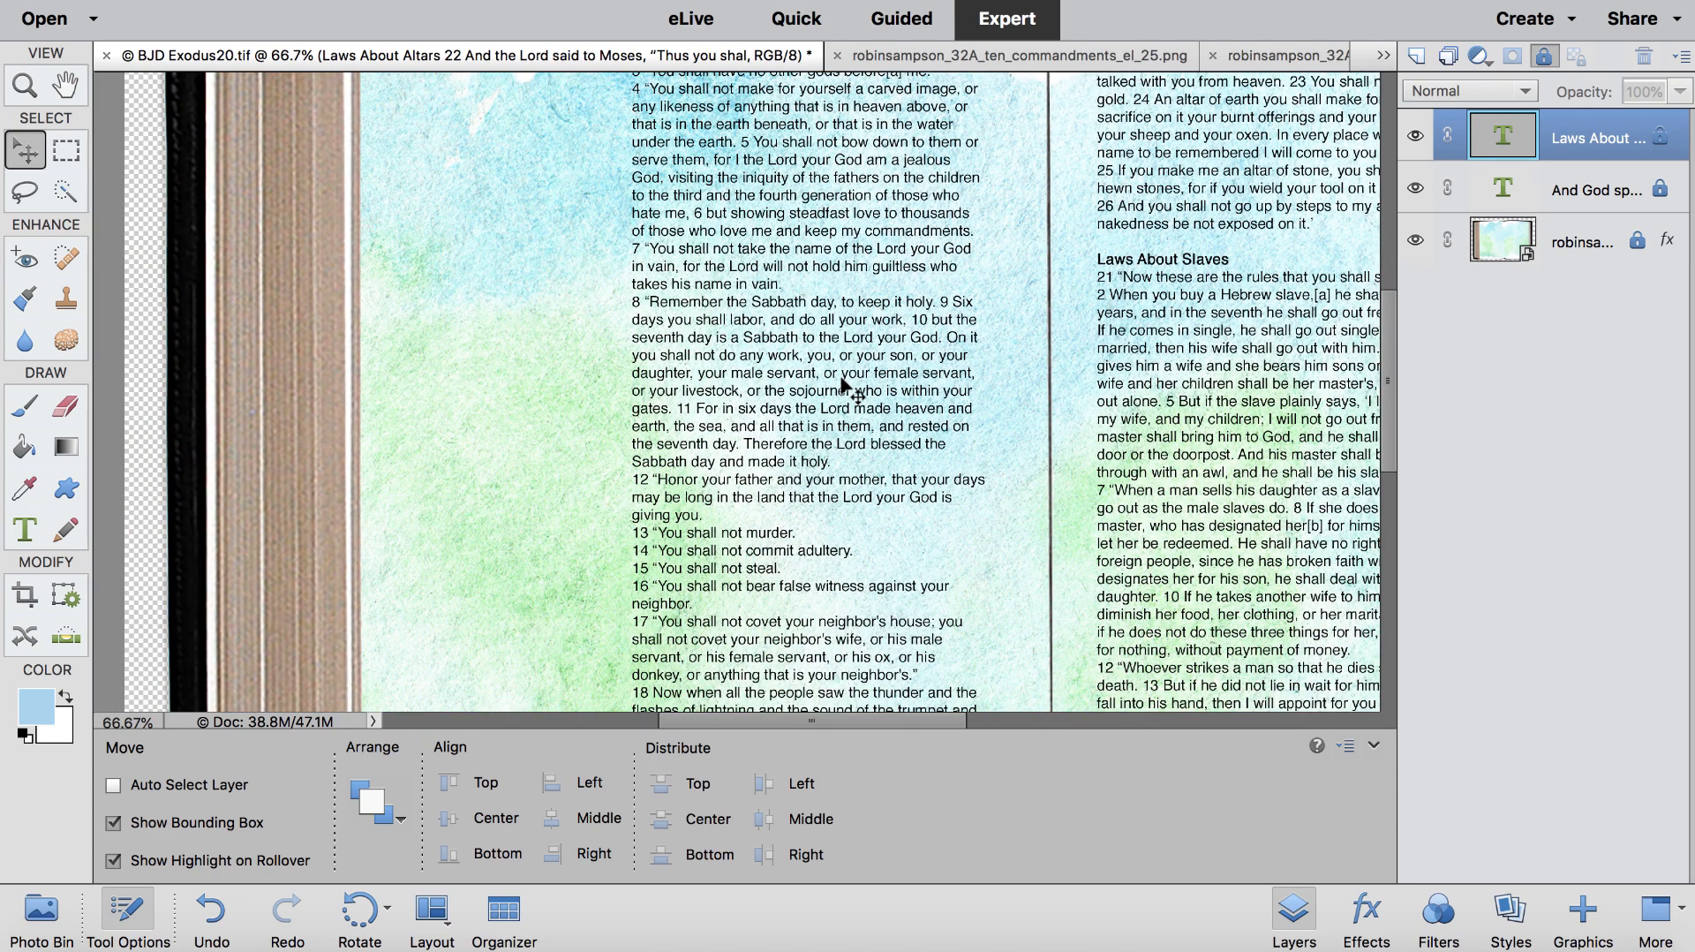
key("super+minus")
key("super+minus")
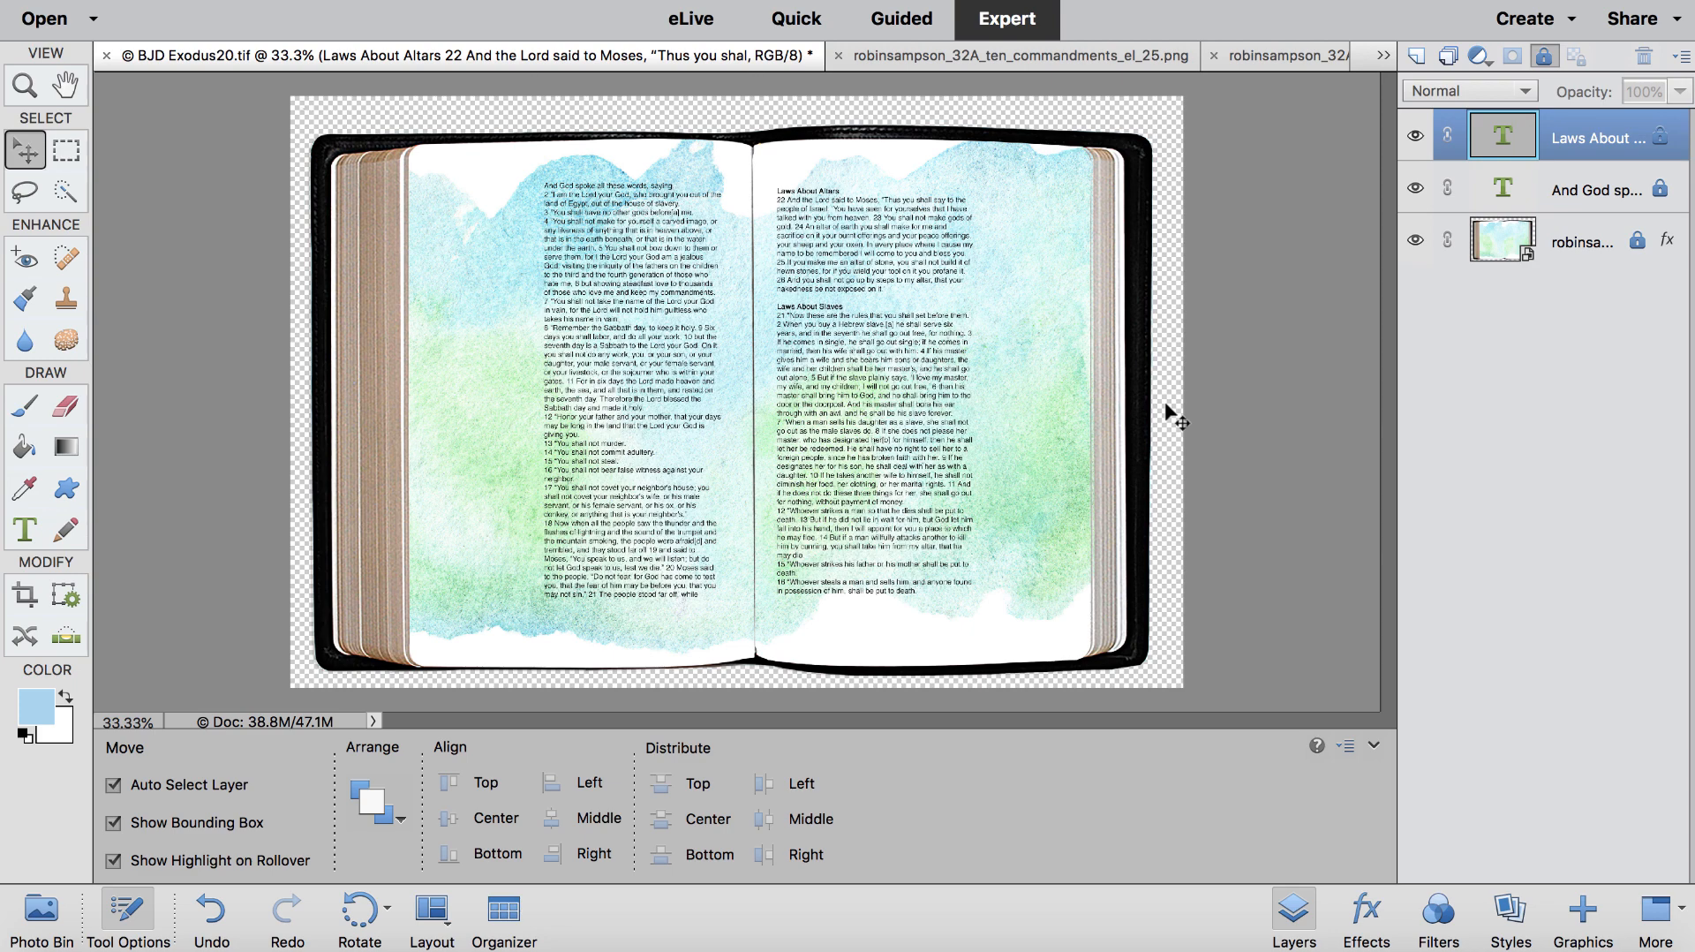
Step: Switch to Lingo and look through the 32A Commandments and Exodus TN sections of the Exodus class kit
left_click(638, 949)
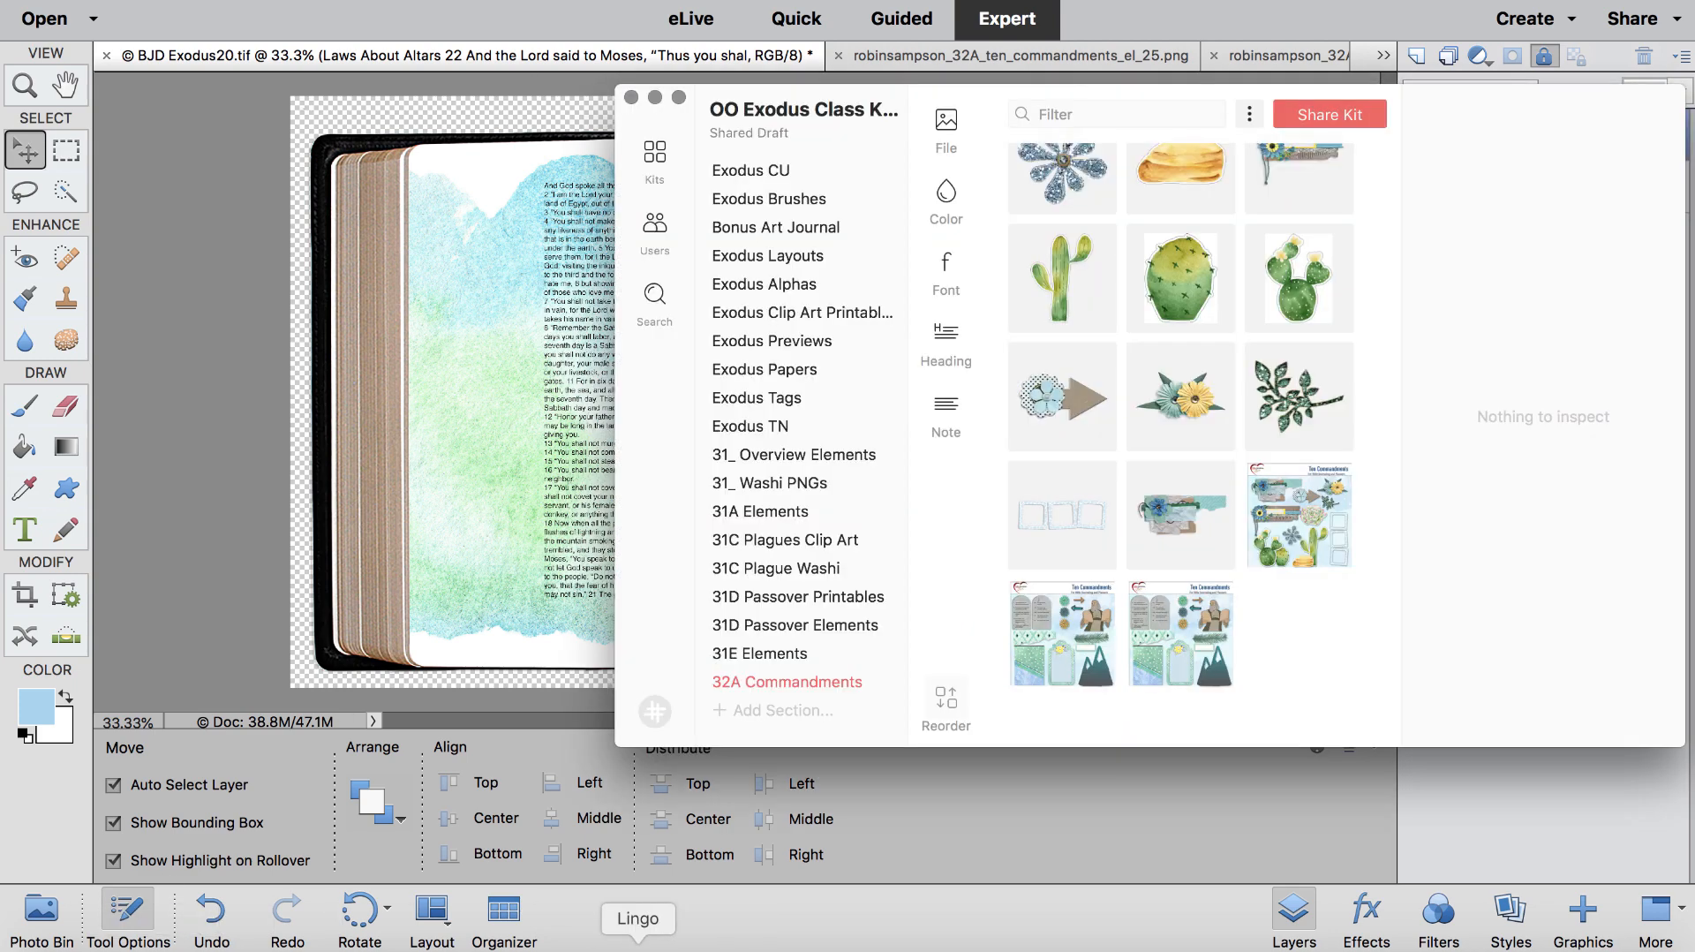
scroll(1070, 477, "up", 8)
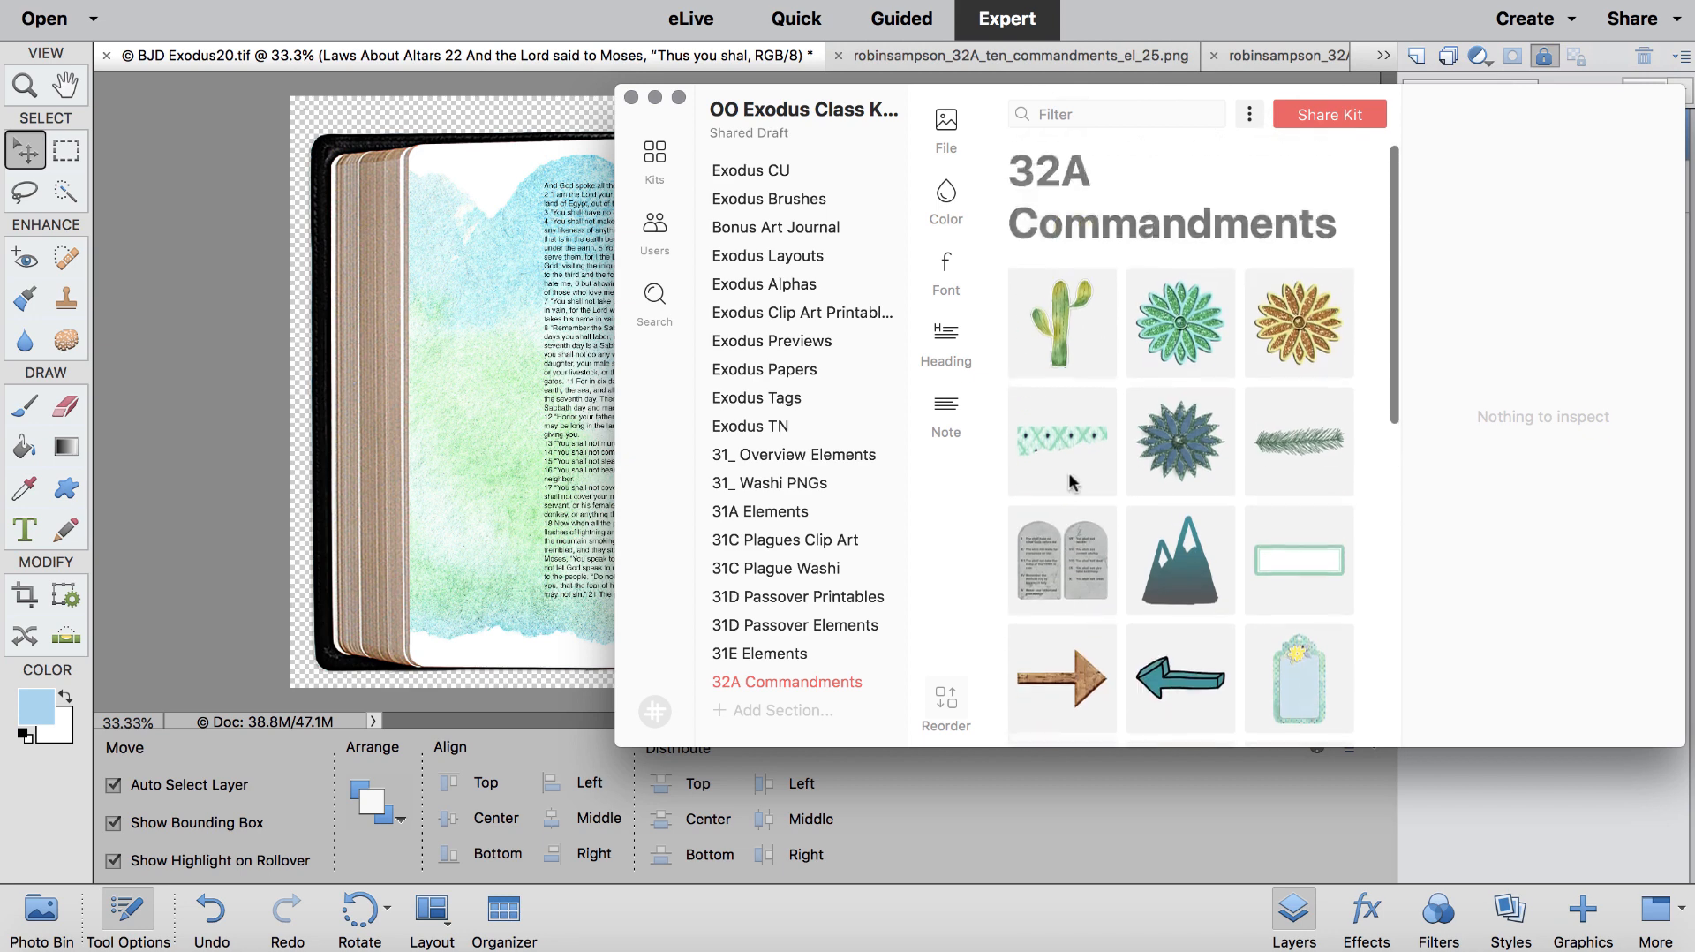
scroll(1069, 482, "down", 6)
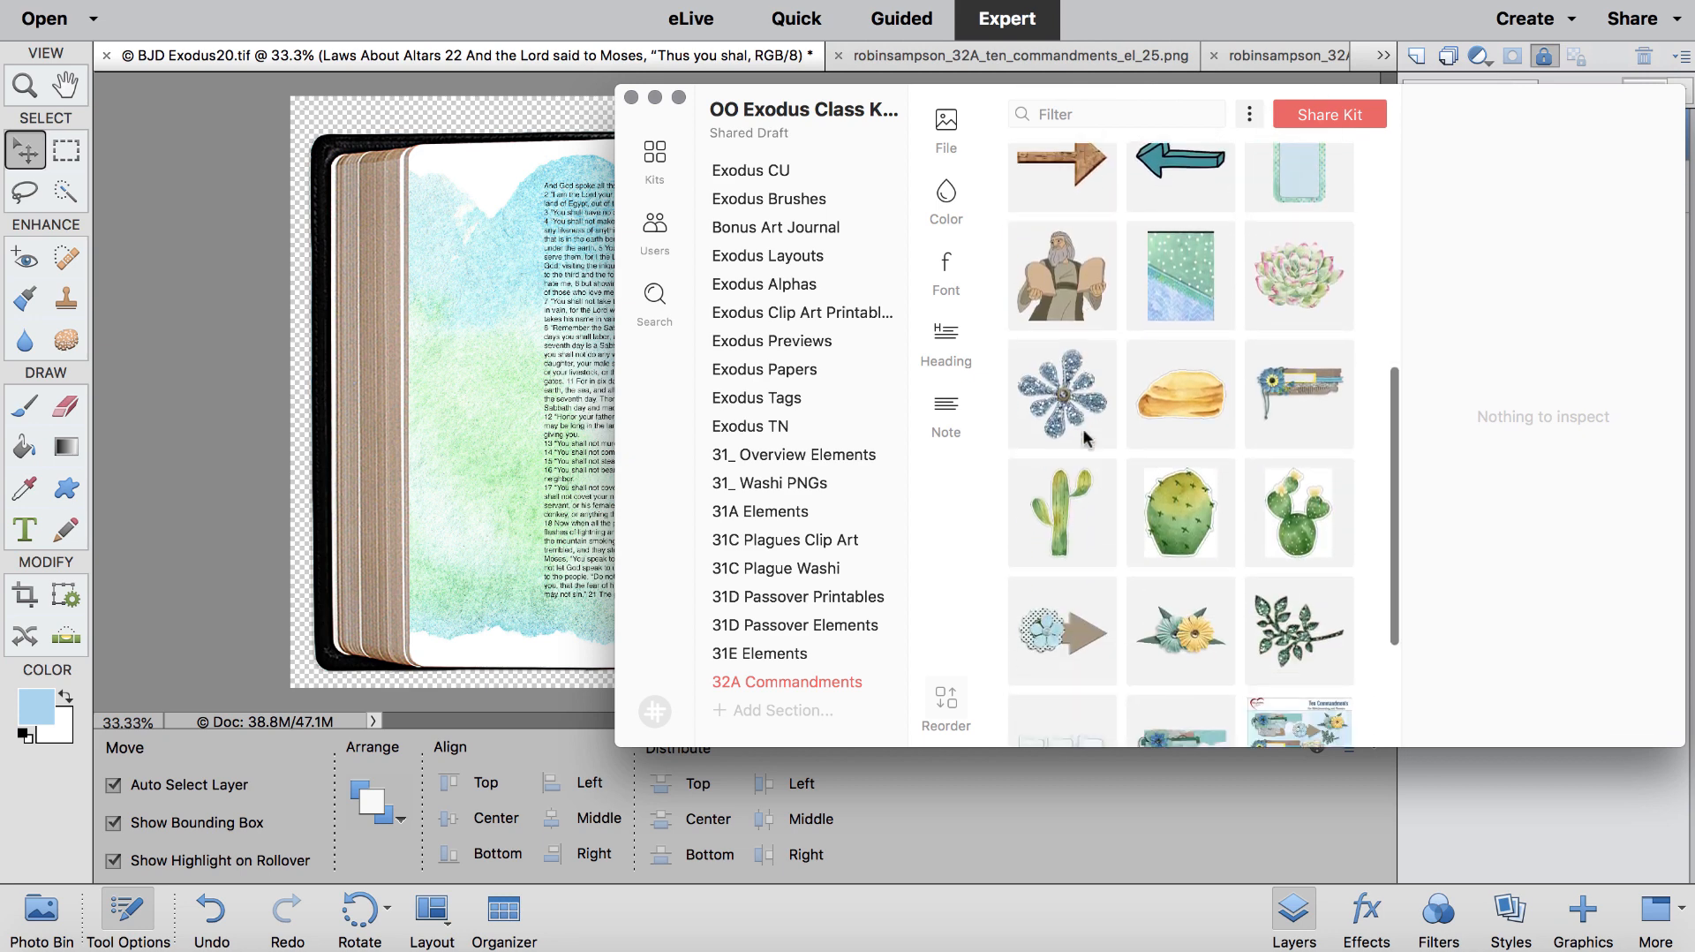
scroll(1085, 437, "down", 3)
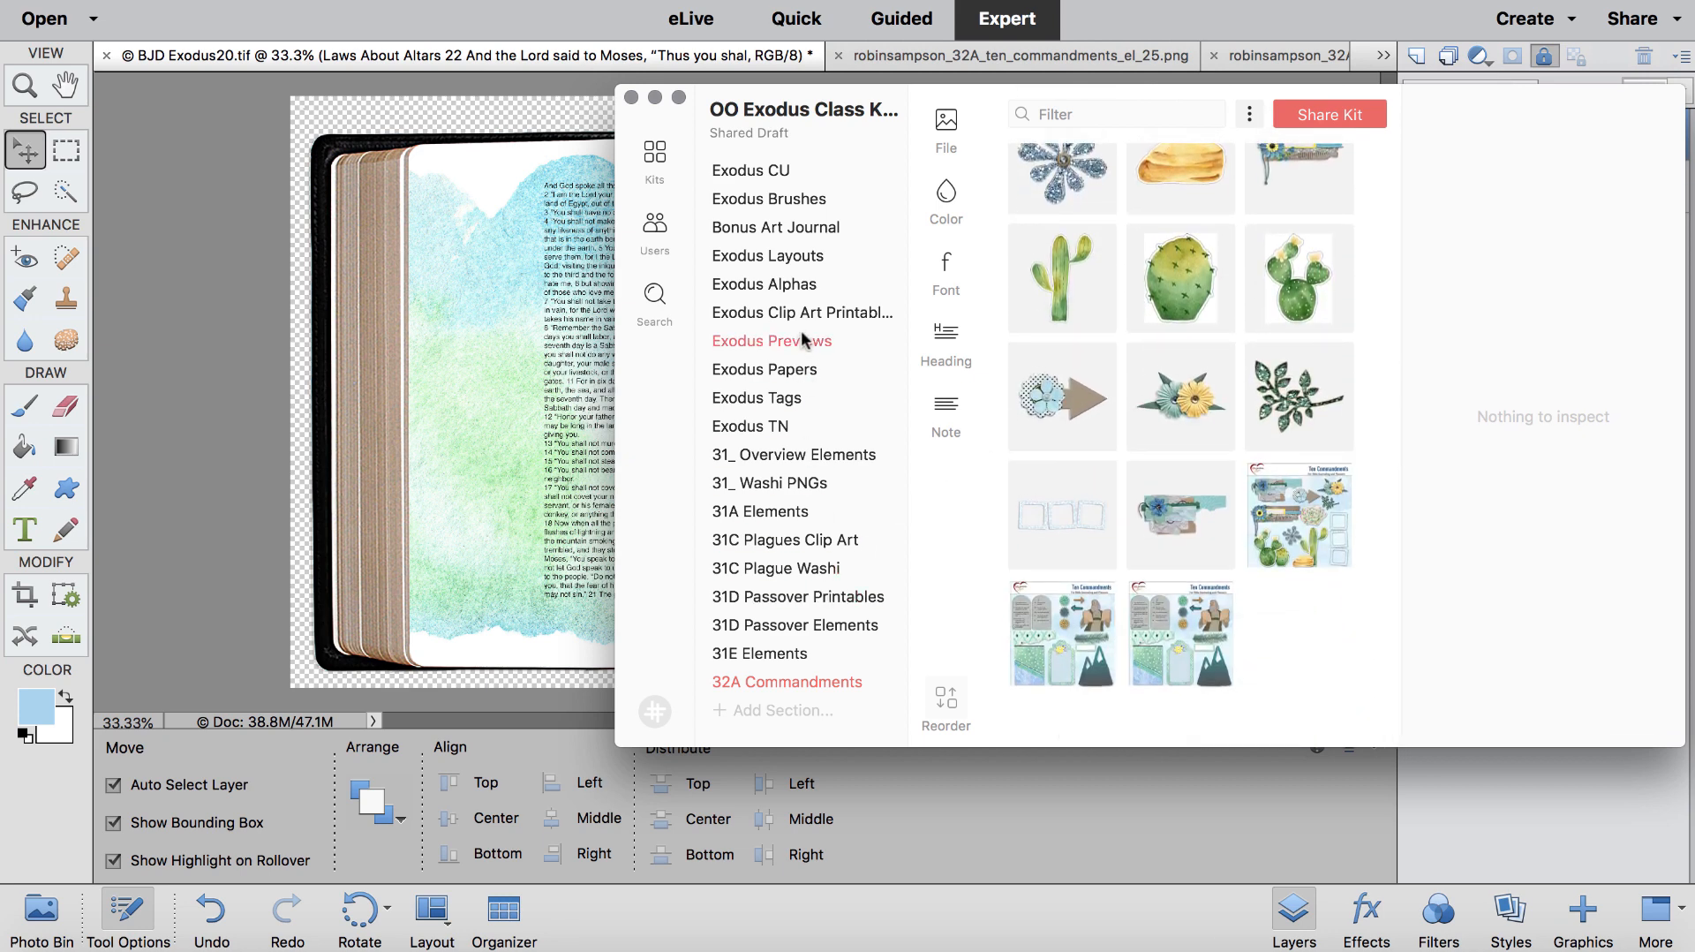
left_click(779, 426)
scroll(1210, 323, "down", 3)
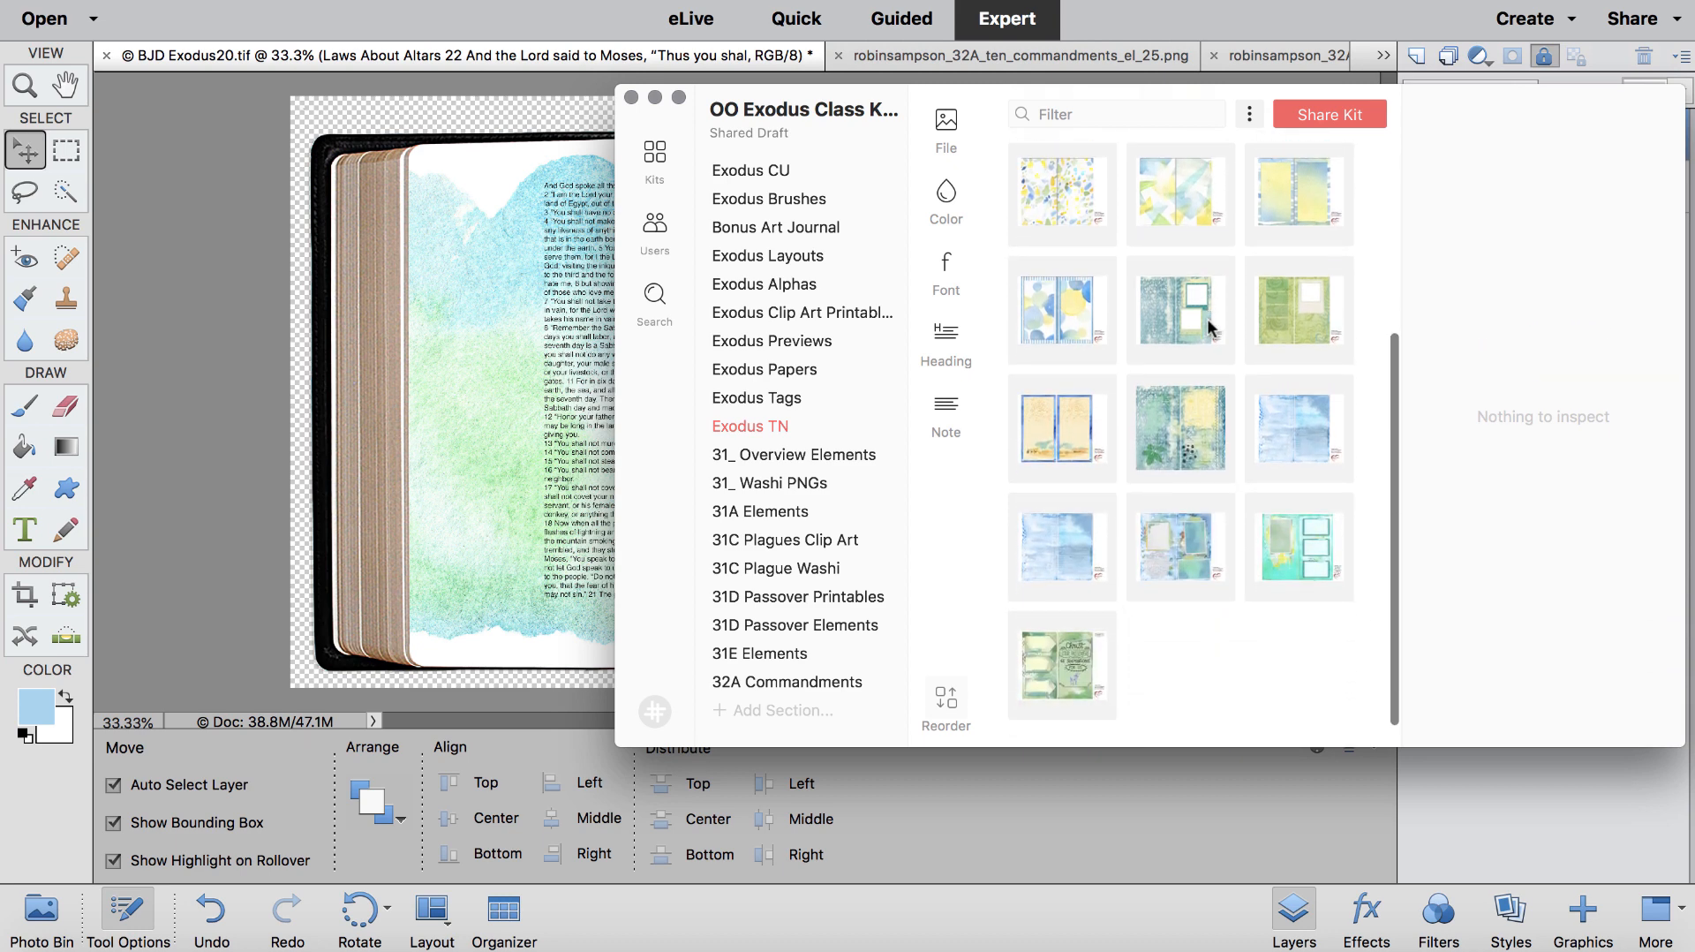
scroll(1209, 327, "down", 1)
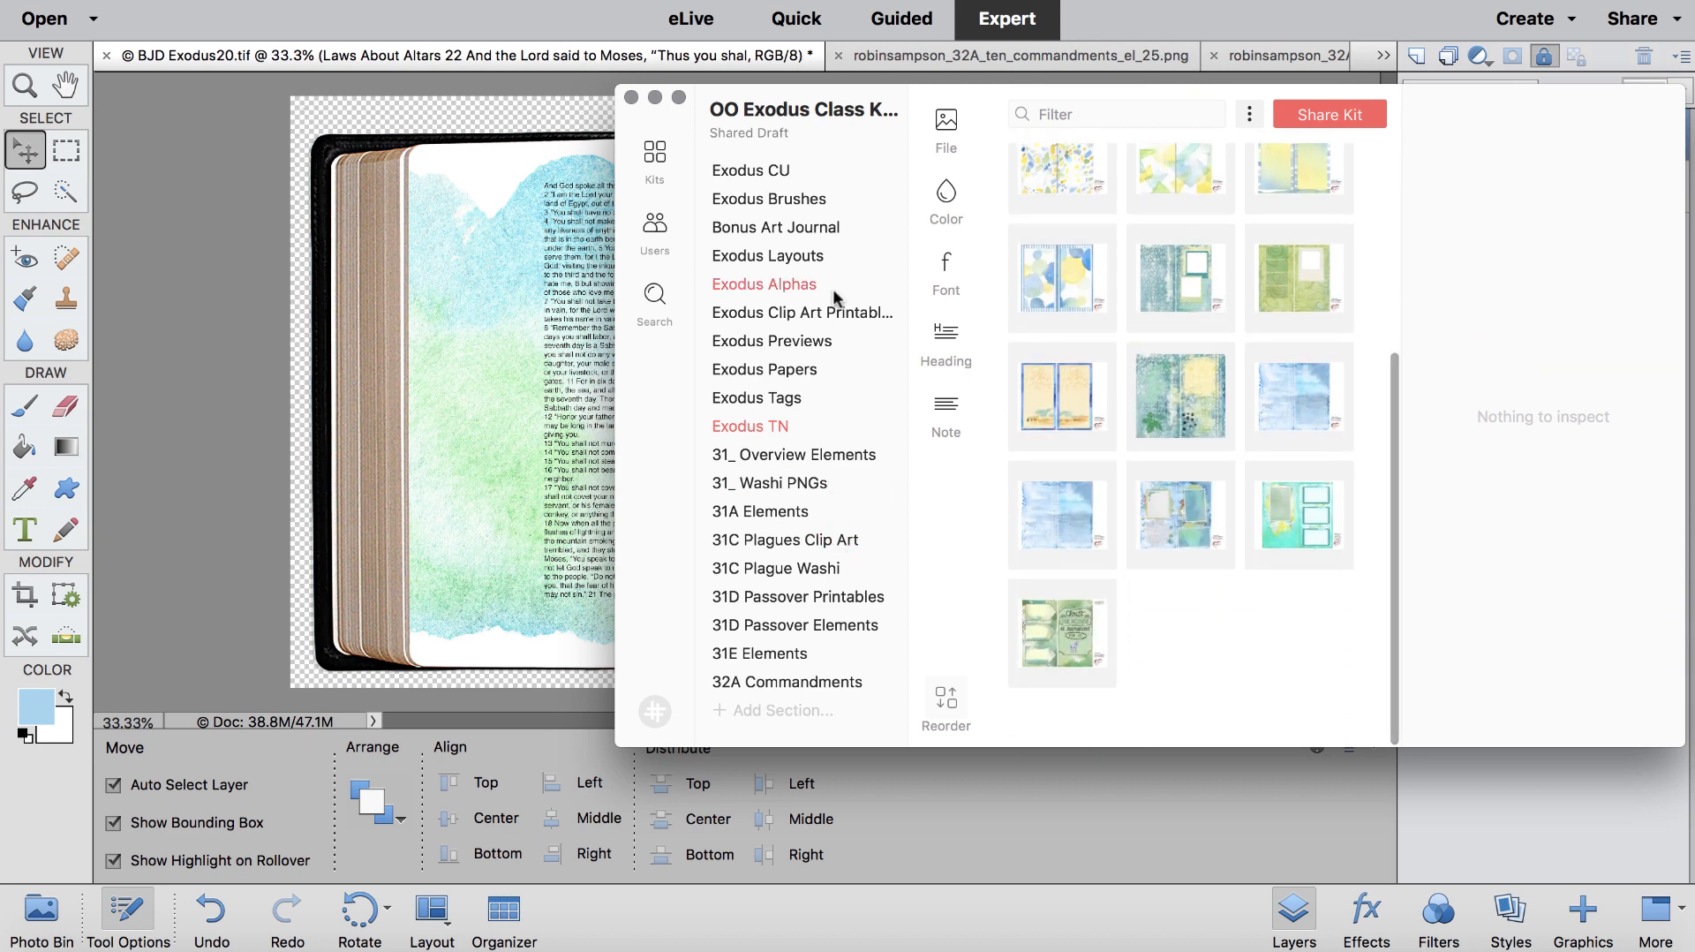
Step: Browse the 31C Plagues Clip Art, 31_ Washi PNGs, 31A Elements and 31D Passover Elements sections, and put Lingo away
left_click(790, 539)
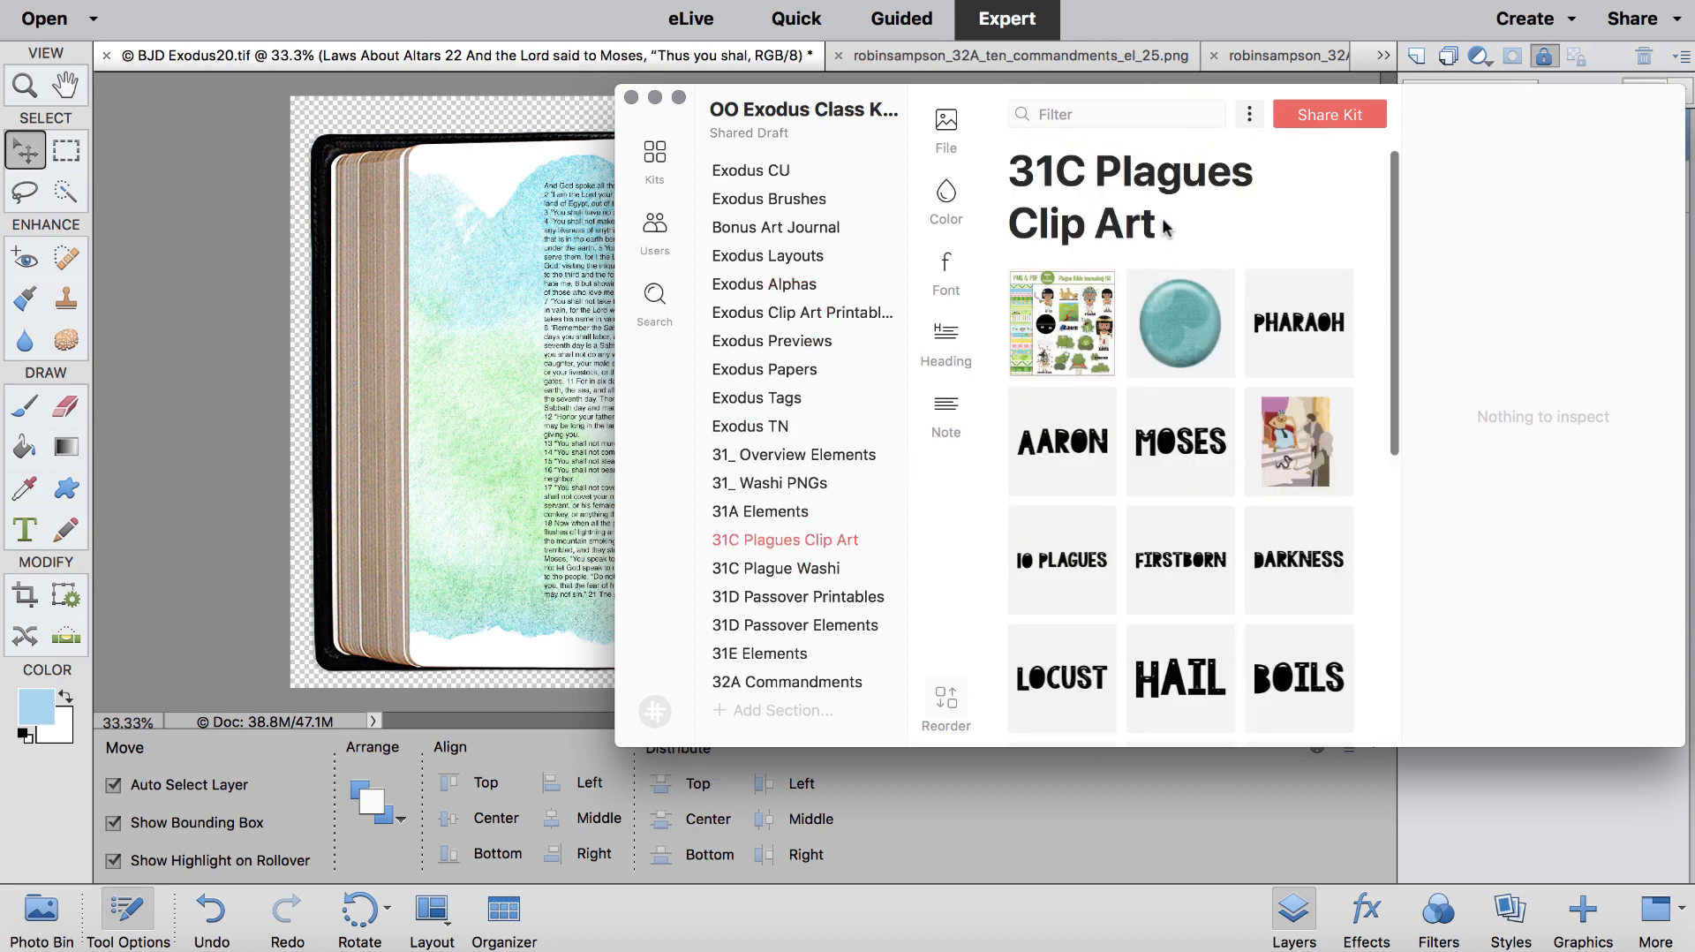
scroll(1164, 227, "down", 10)
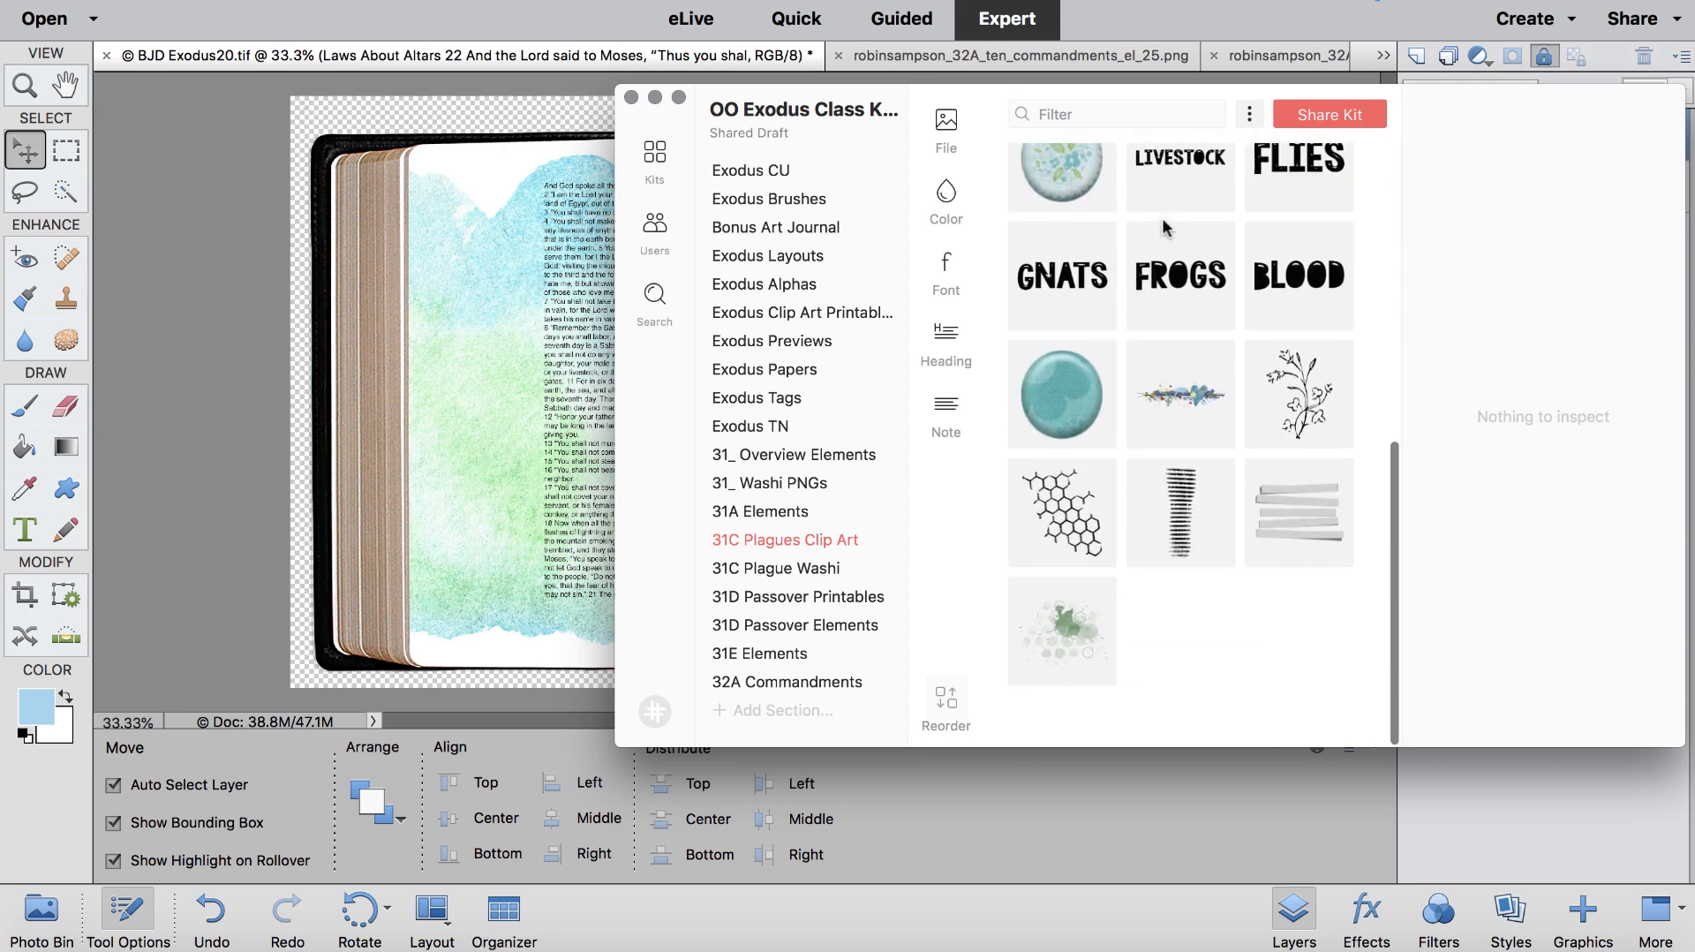
left_click(793, 482)
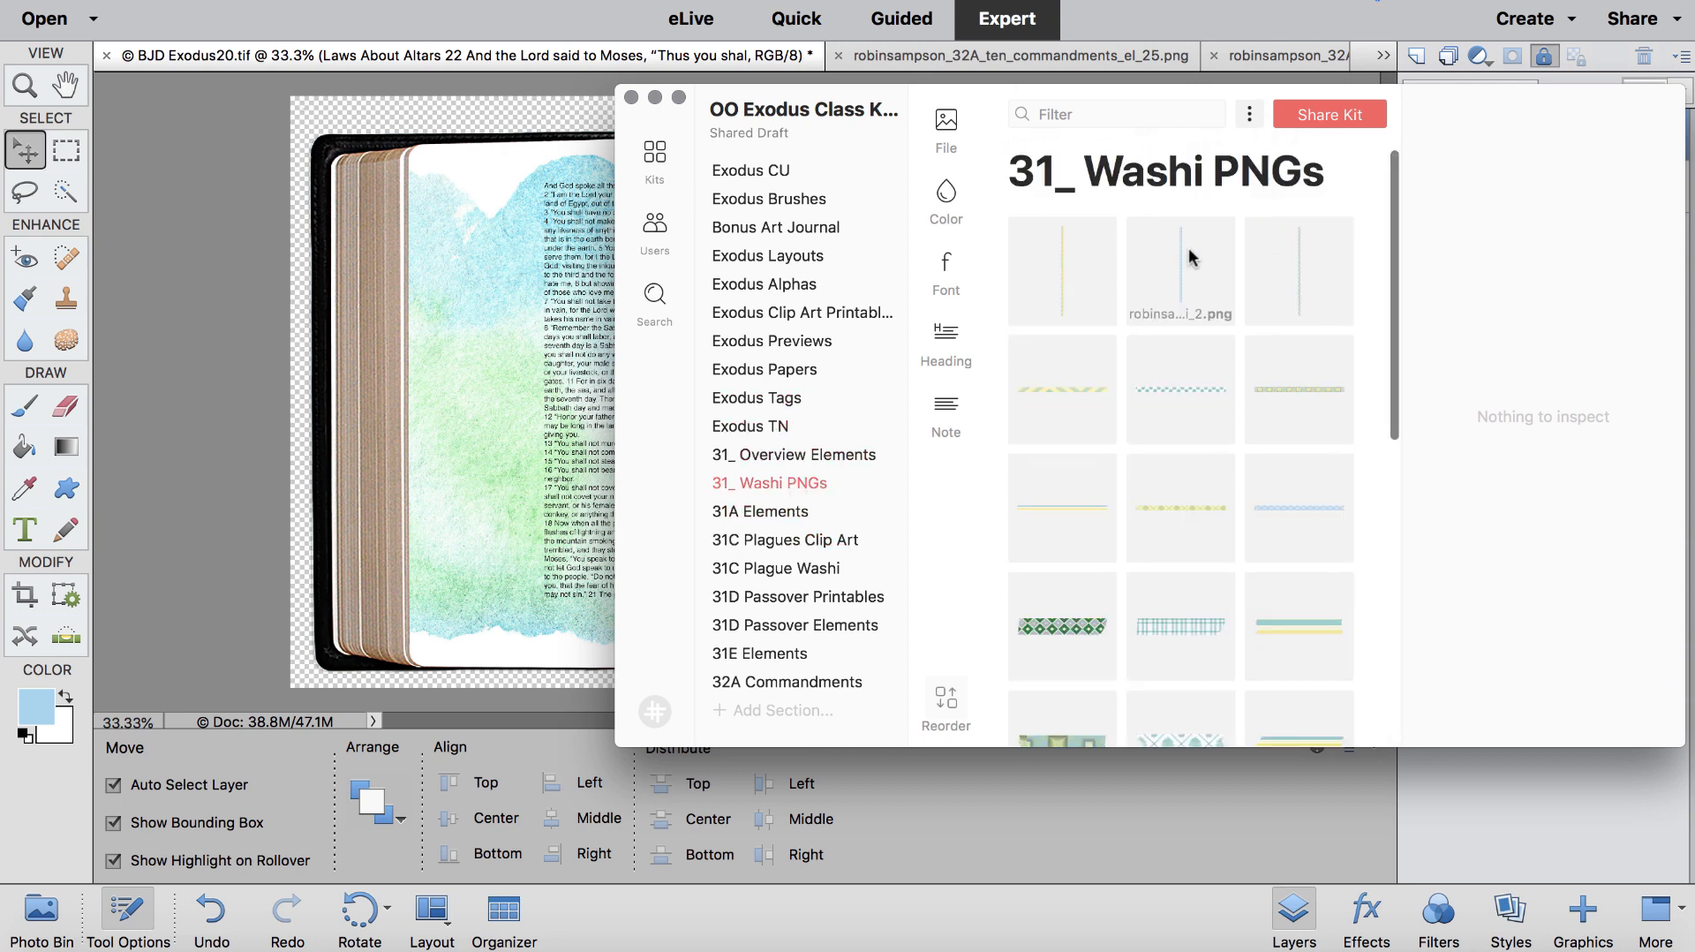
left_click(808, 510)
scroll(1201, 357, "down", 10)
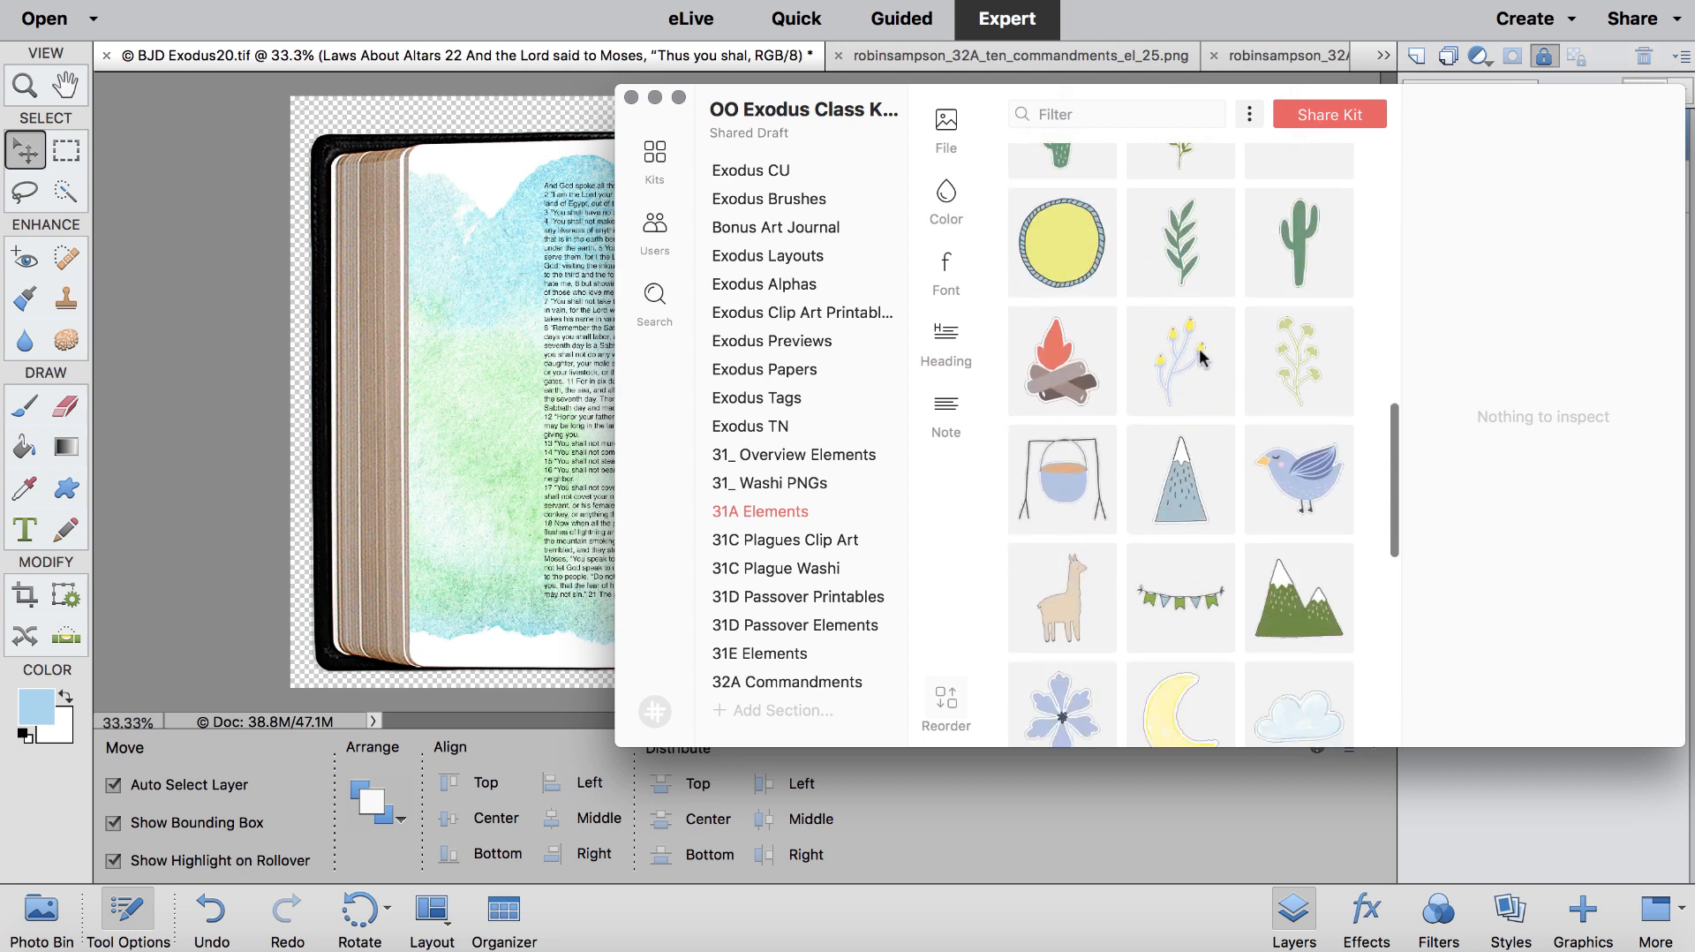
scroll(1201, 358, "down", 10)
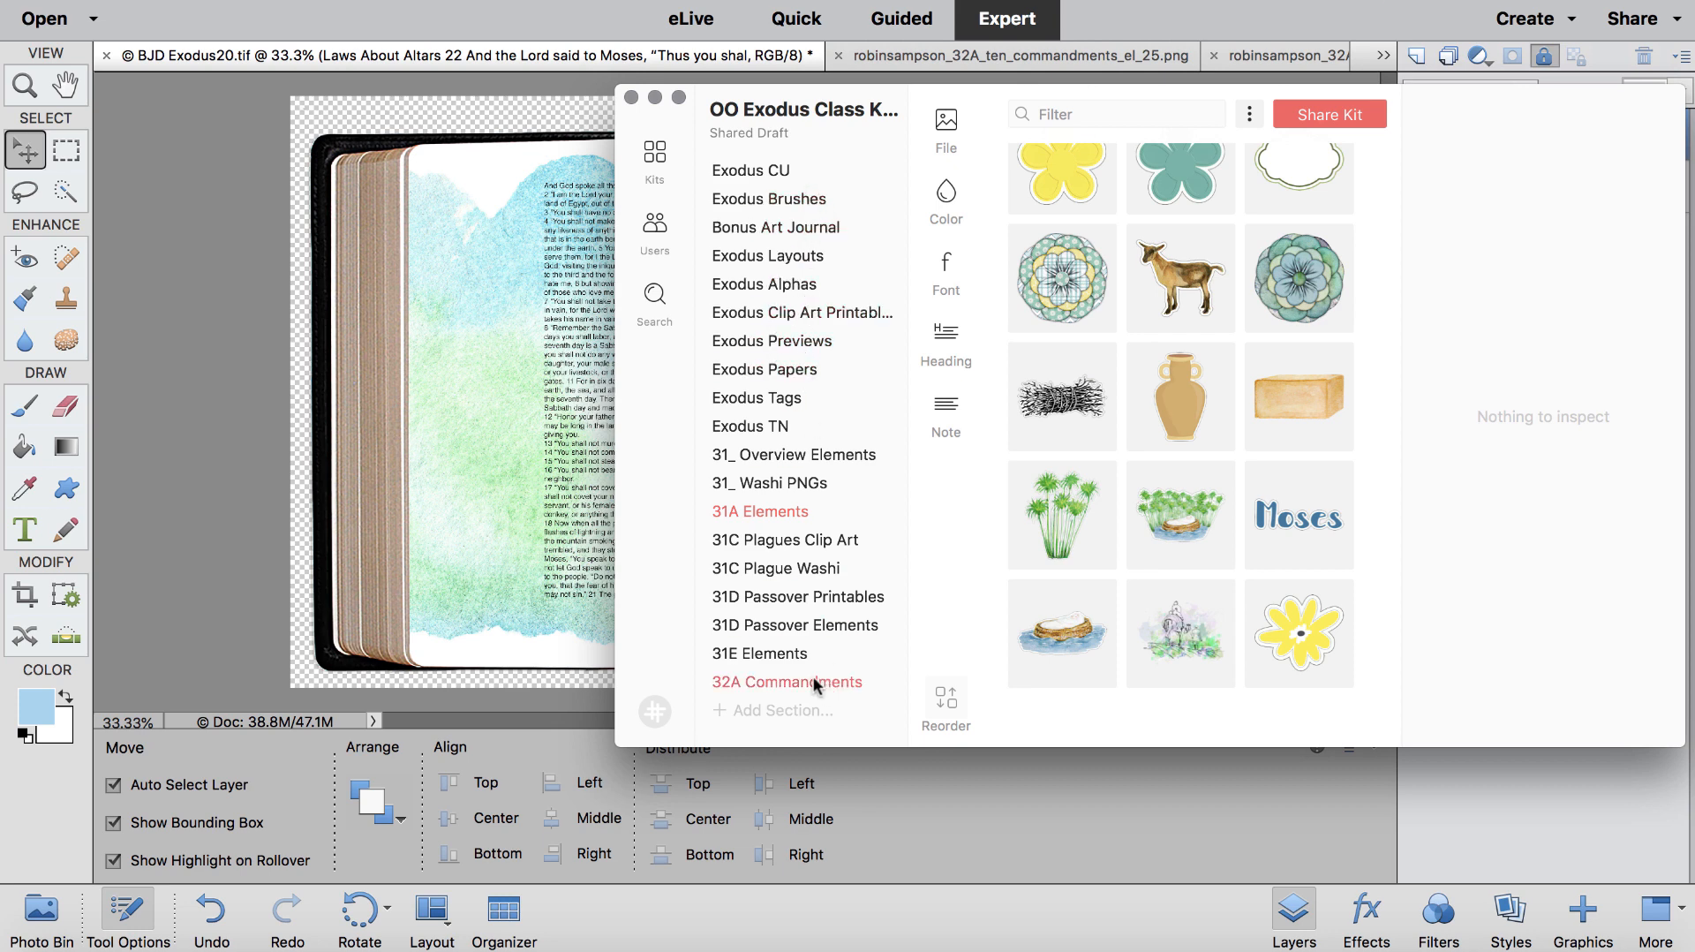
left_click(795, 625)
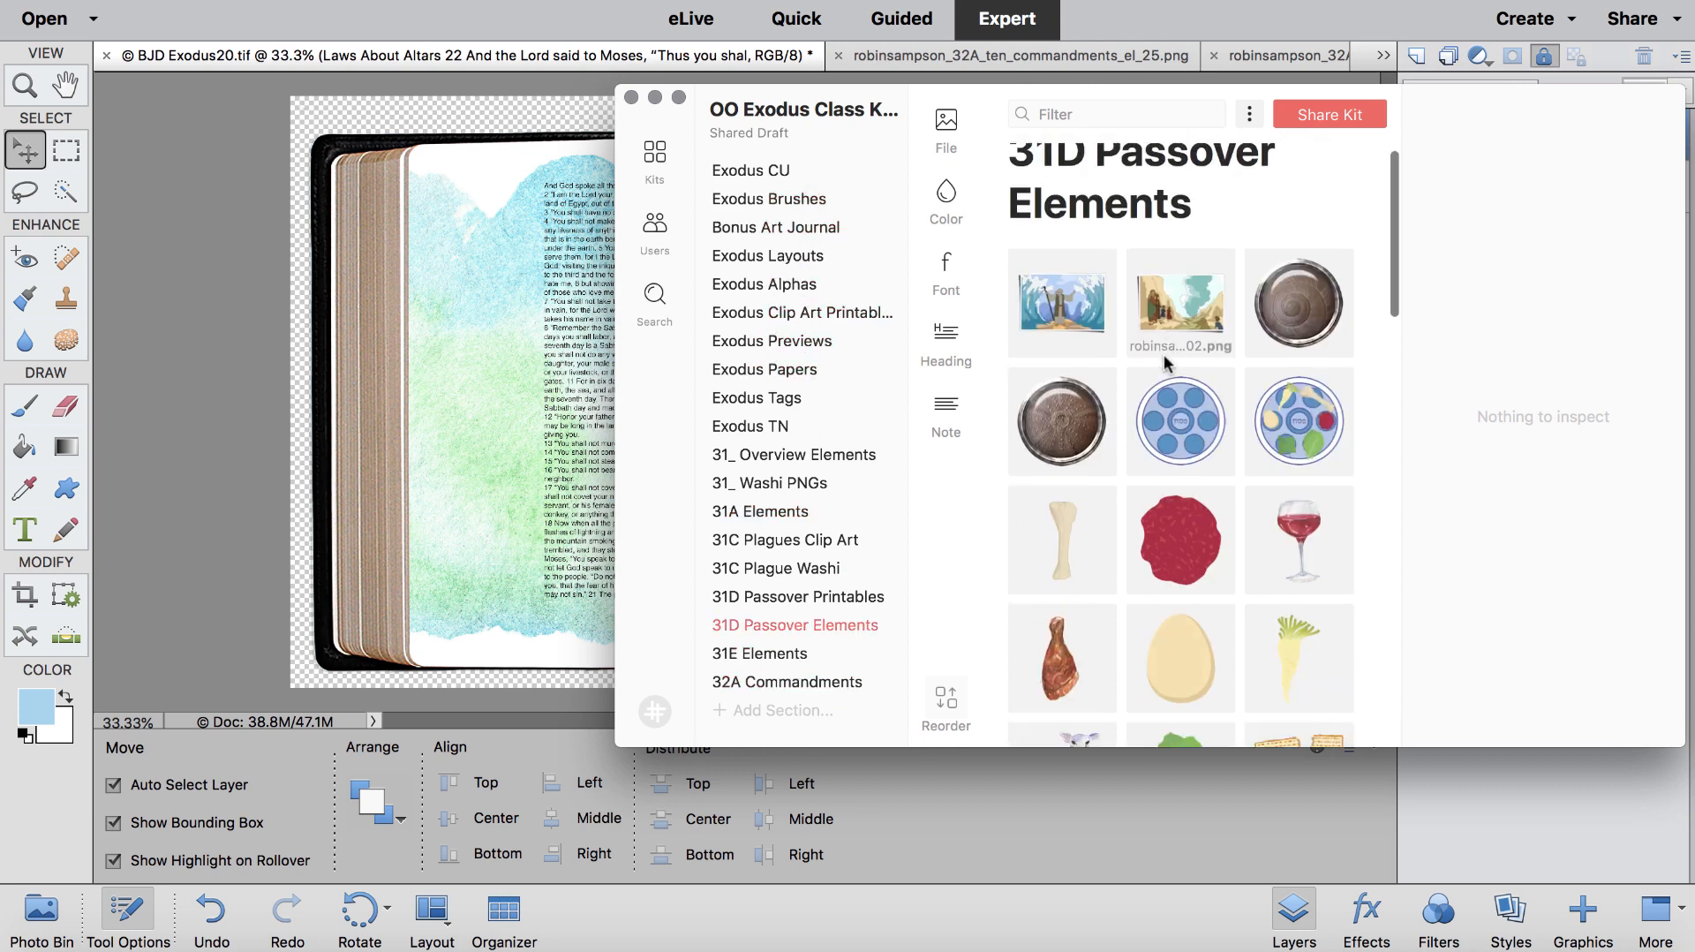
scroll(1166, 362, "down", 10)
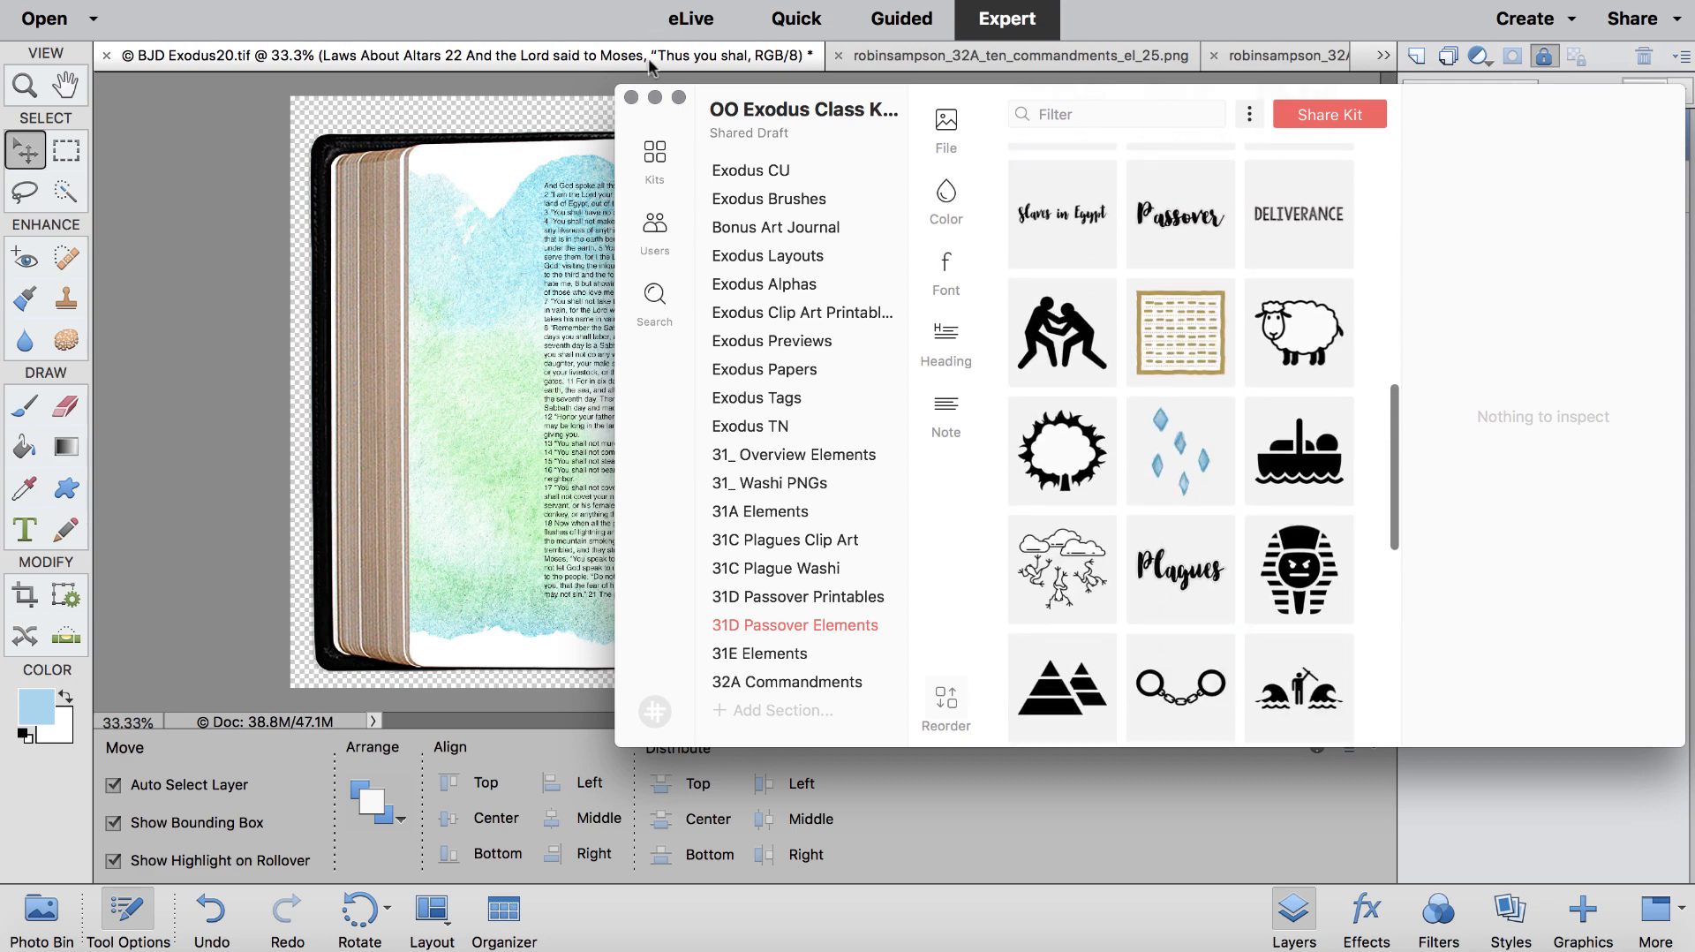
left_click(654, 97)
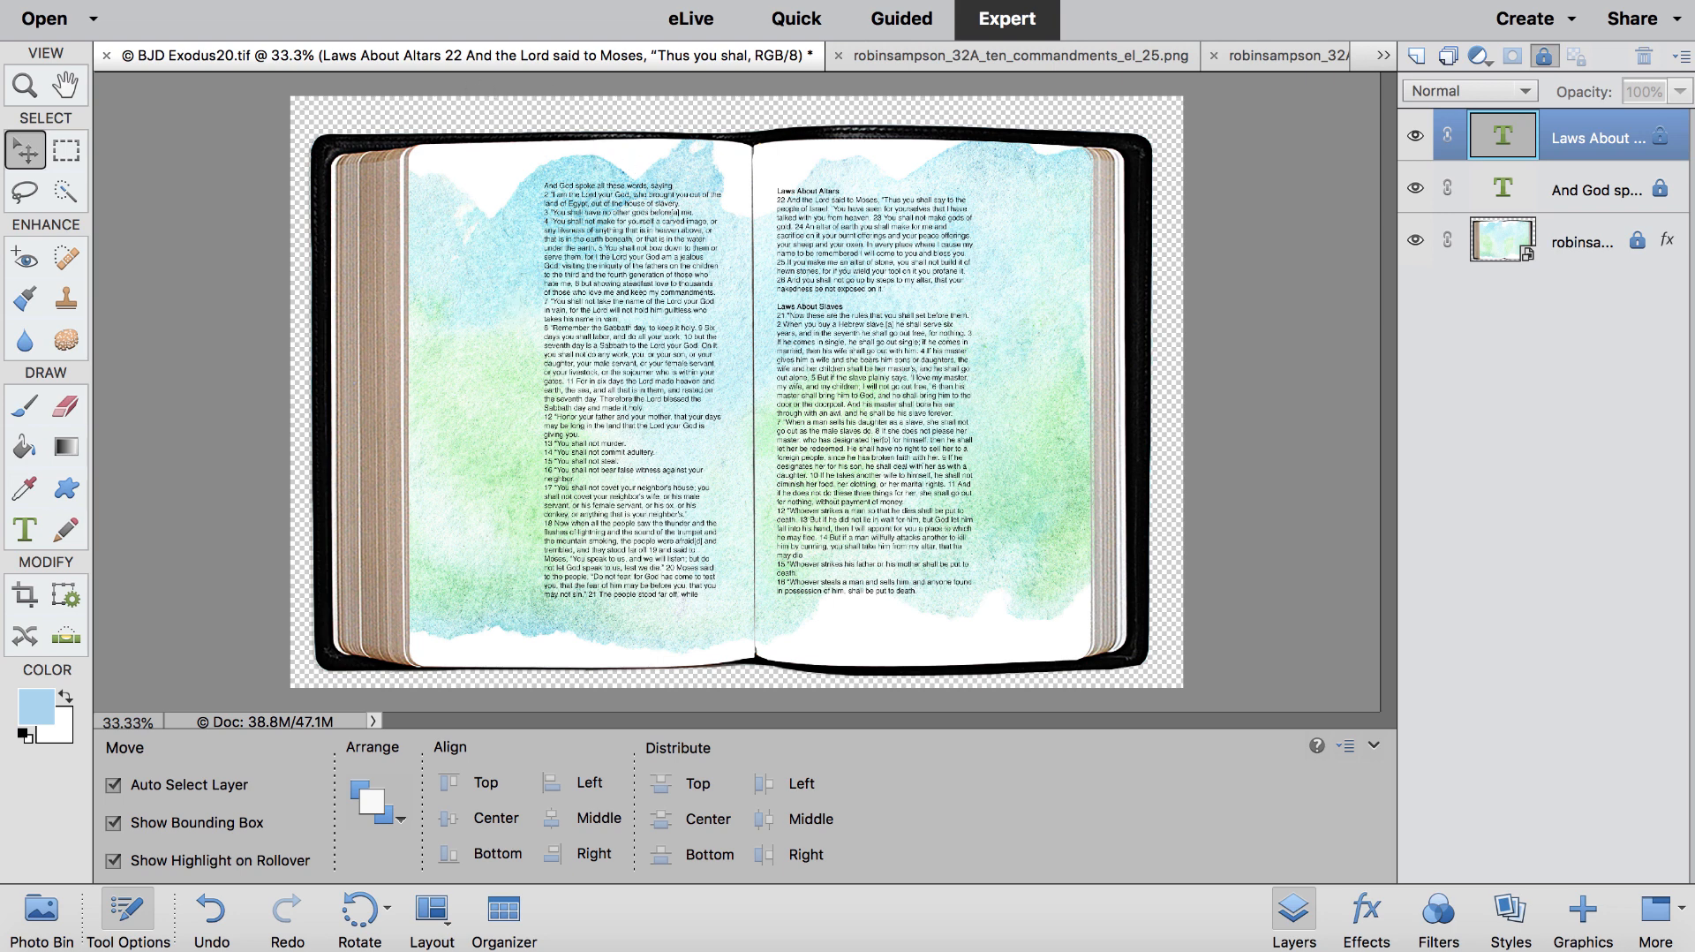
Step: Create a new blank document 6 inches wide and 6 inches high
left_click(377, 0)
mouse_move(410, 2)
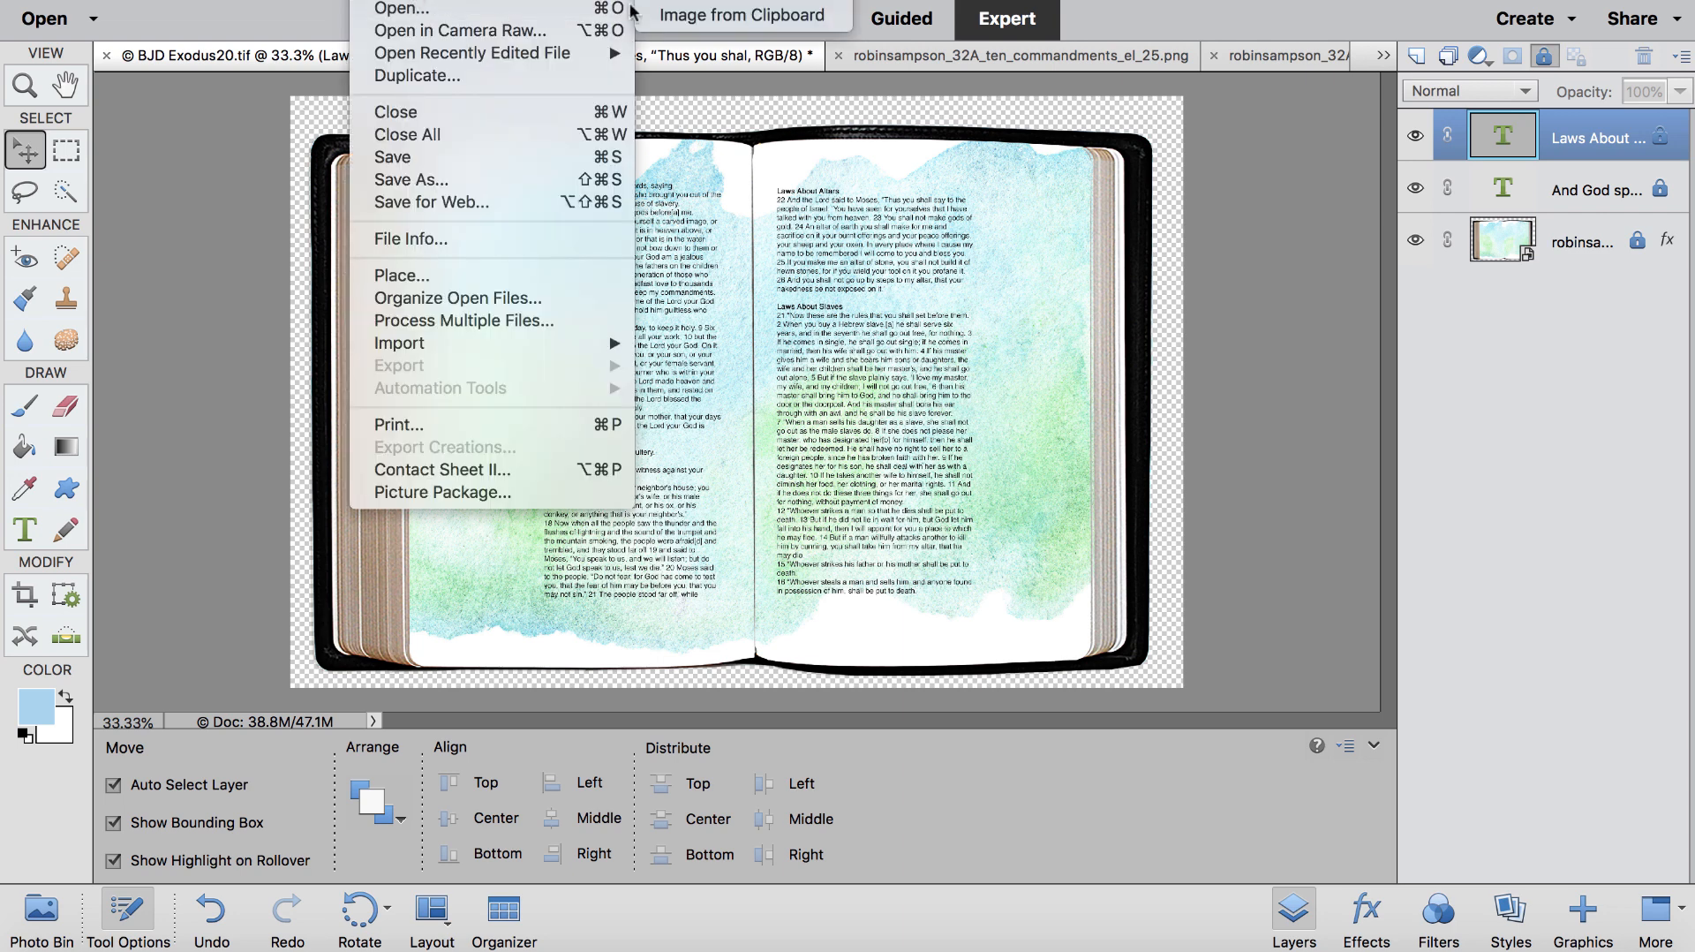
left_click(667, 12)
left_click(967, 412)
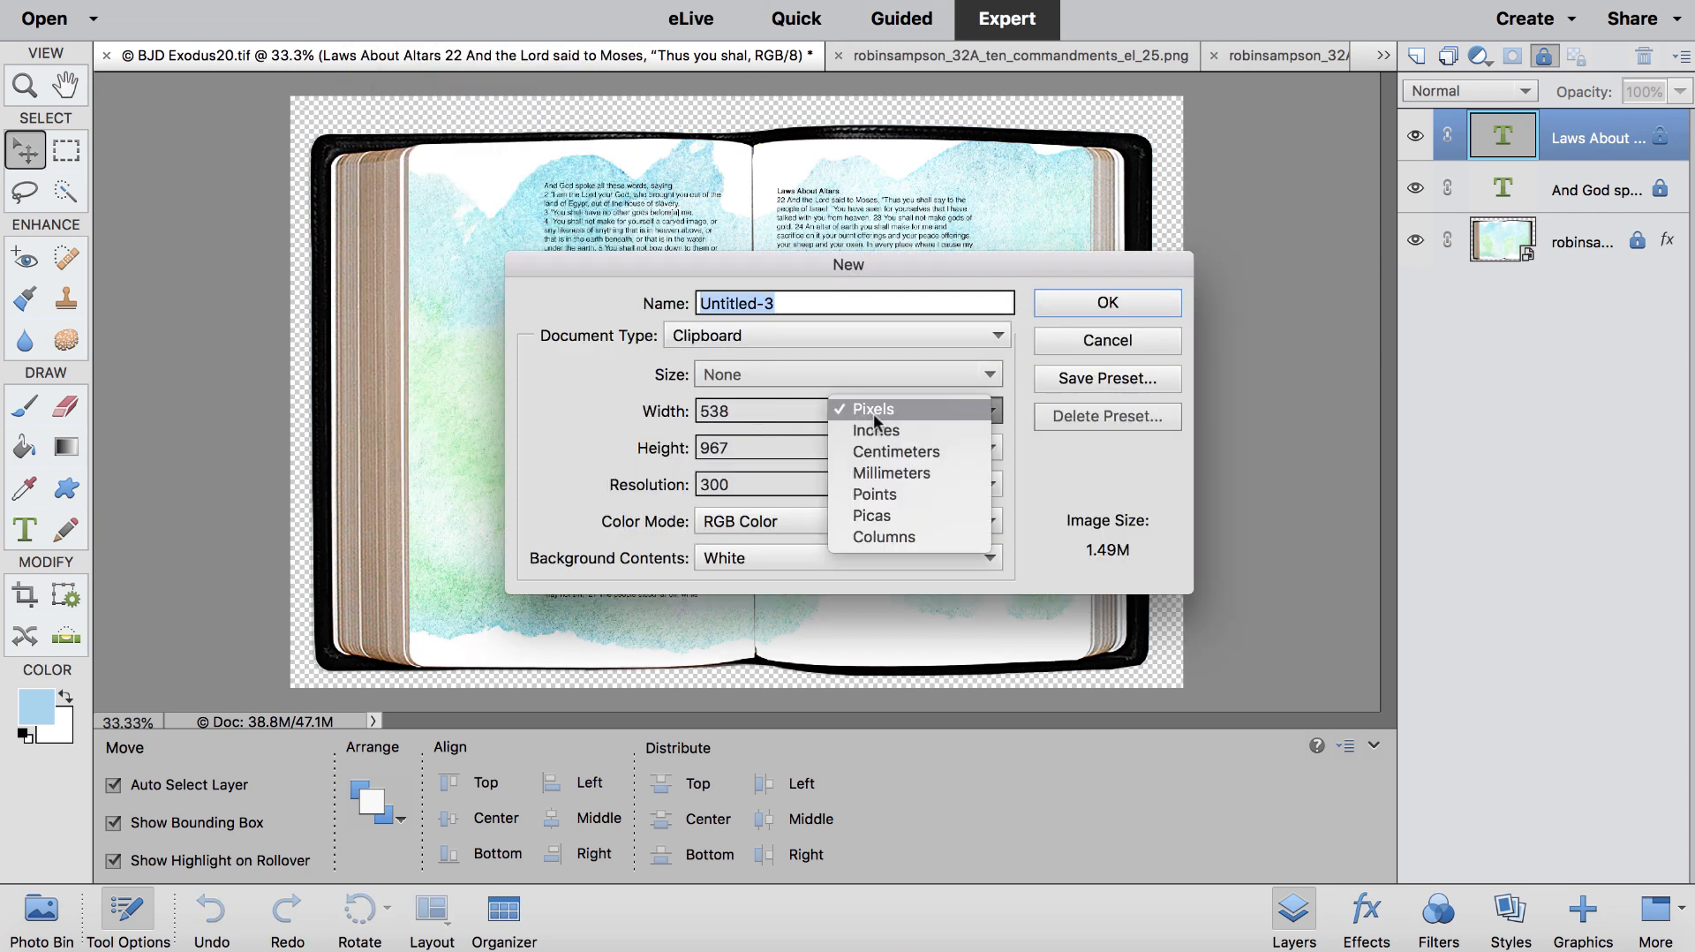
left_click(874, 430)
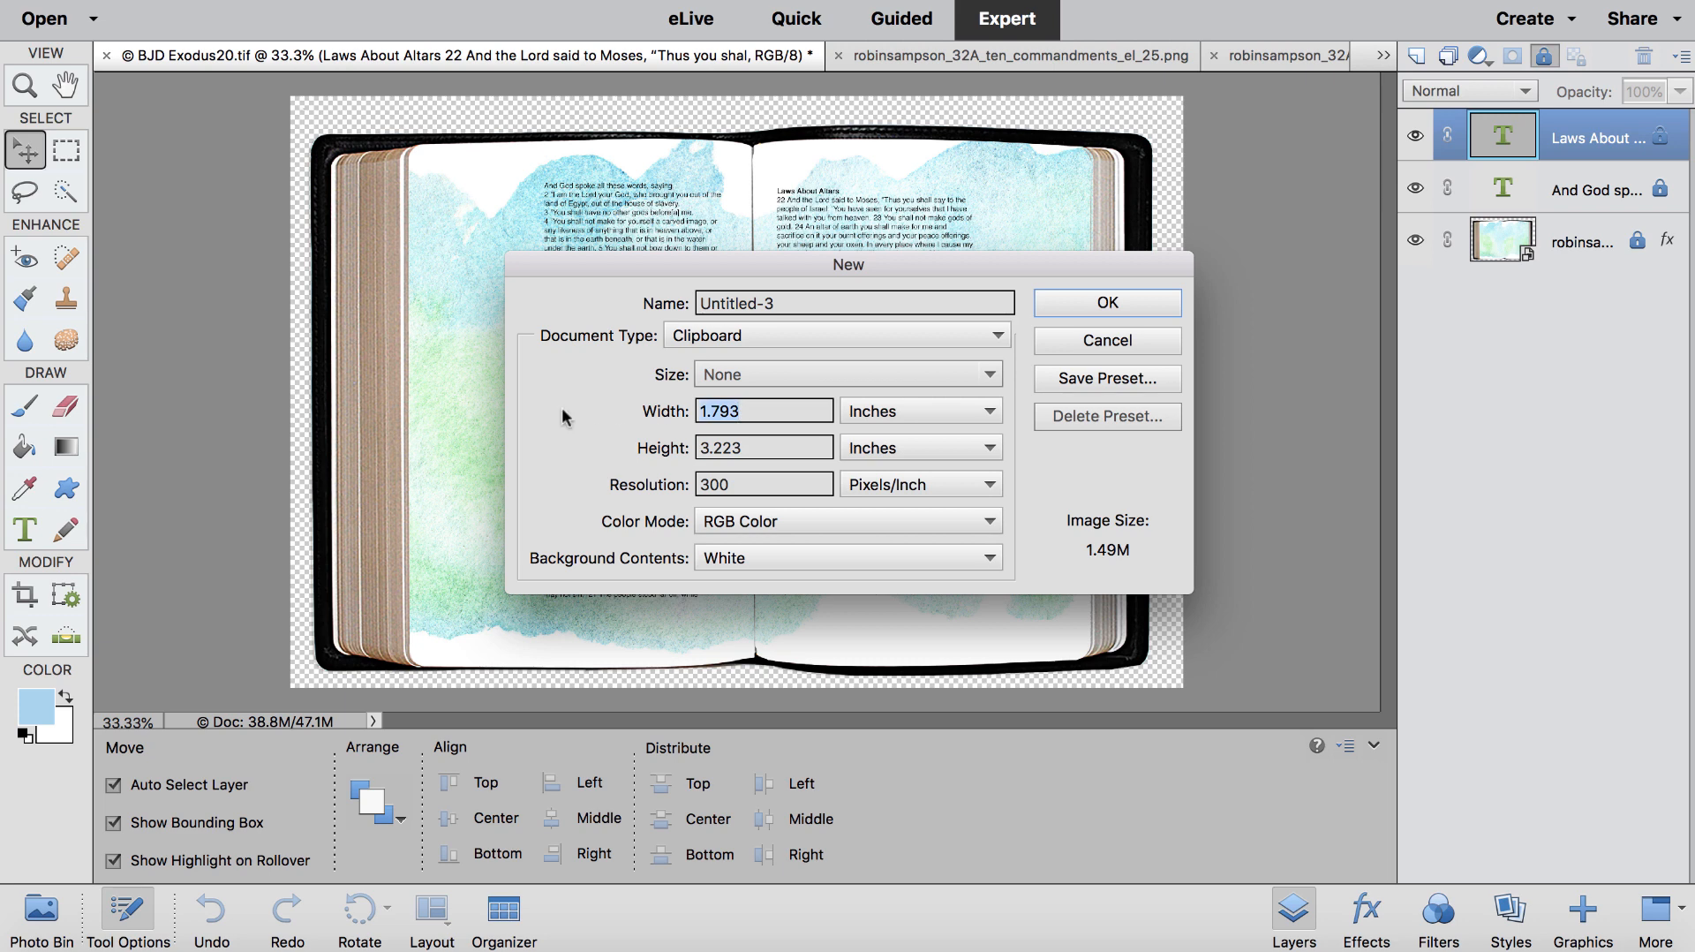
type("6")
key("Tab")
type("6")
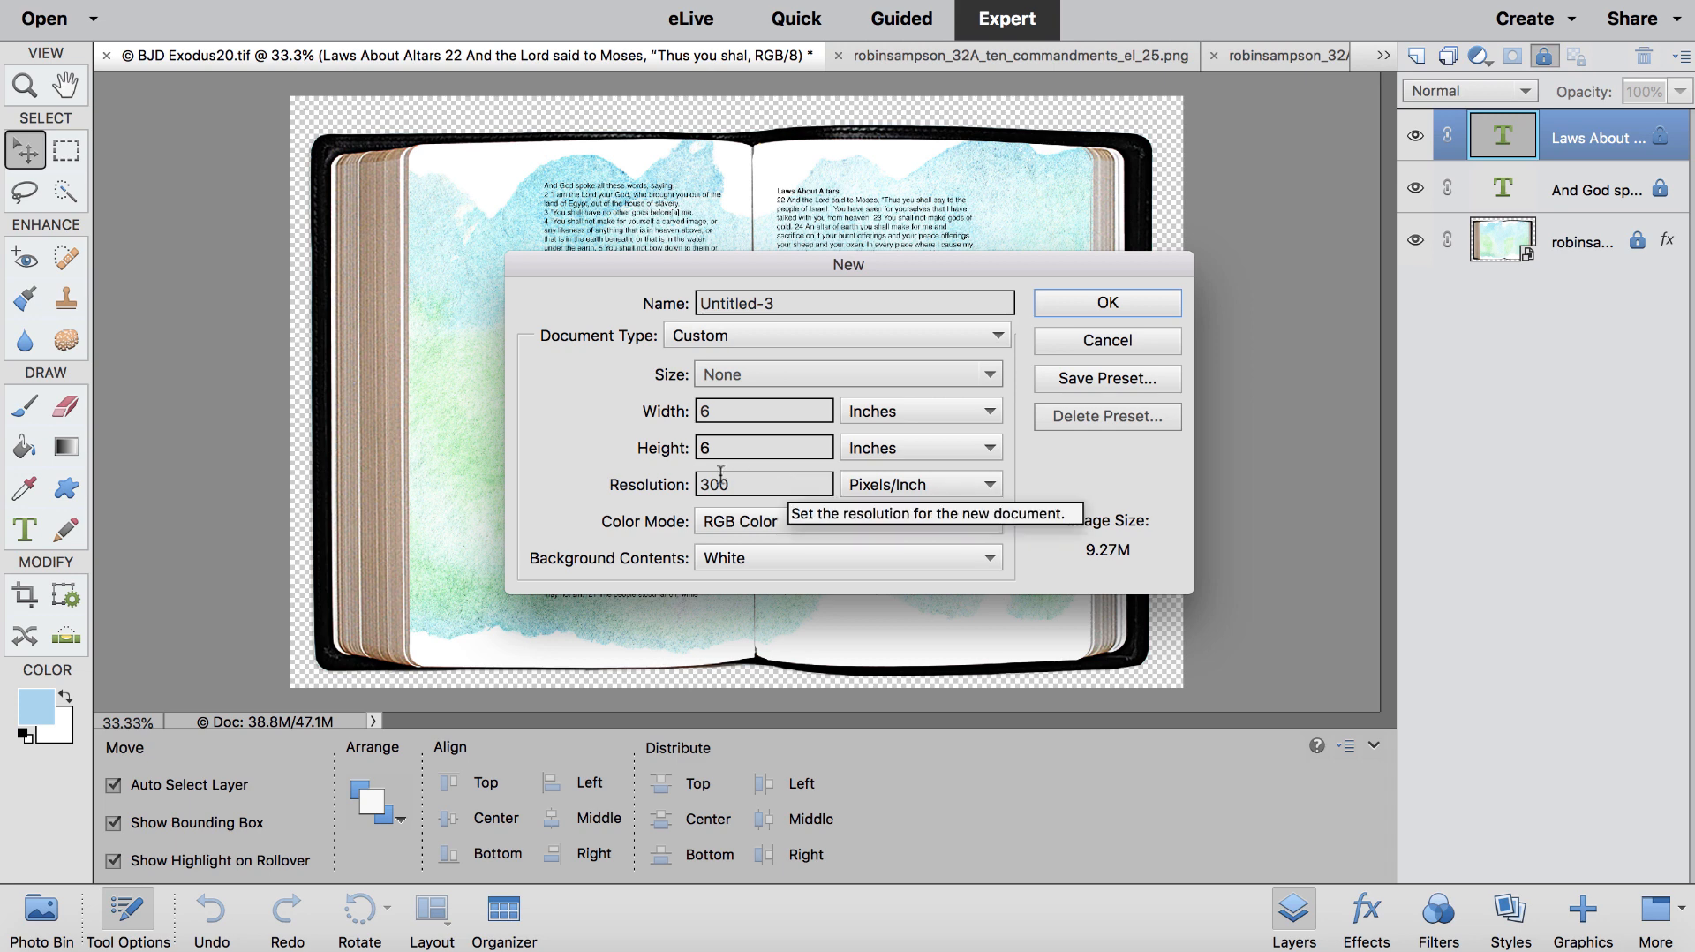
left_click(1087, 302)
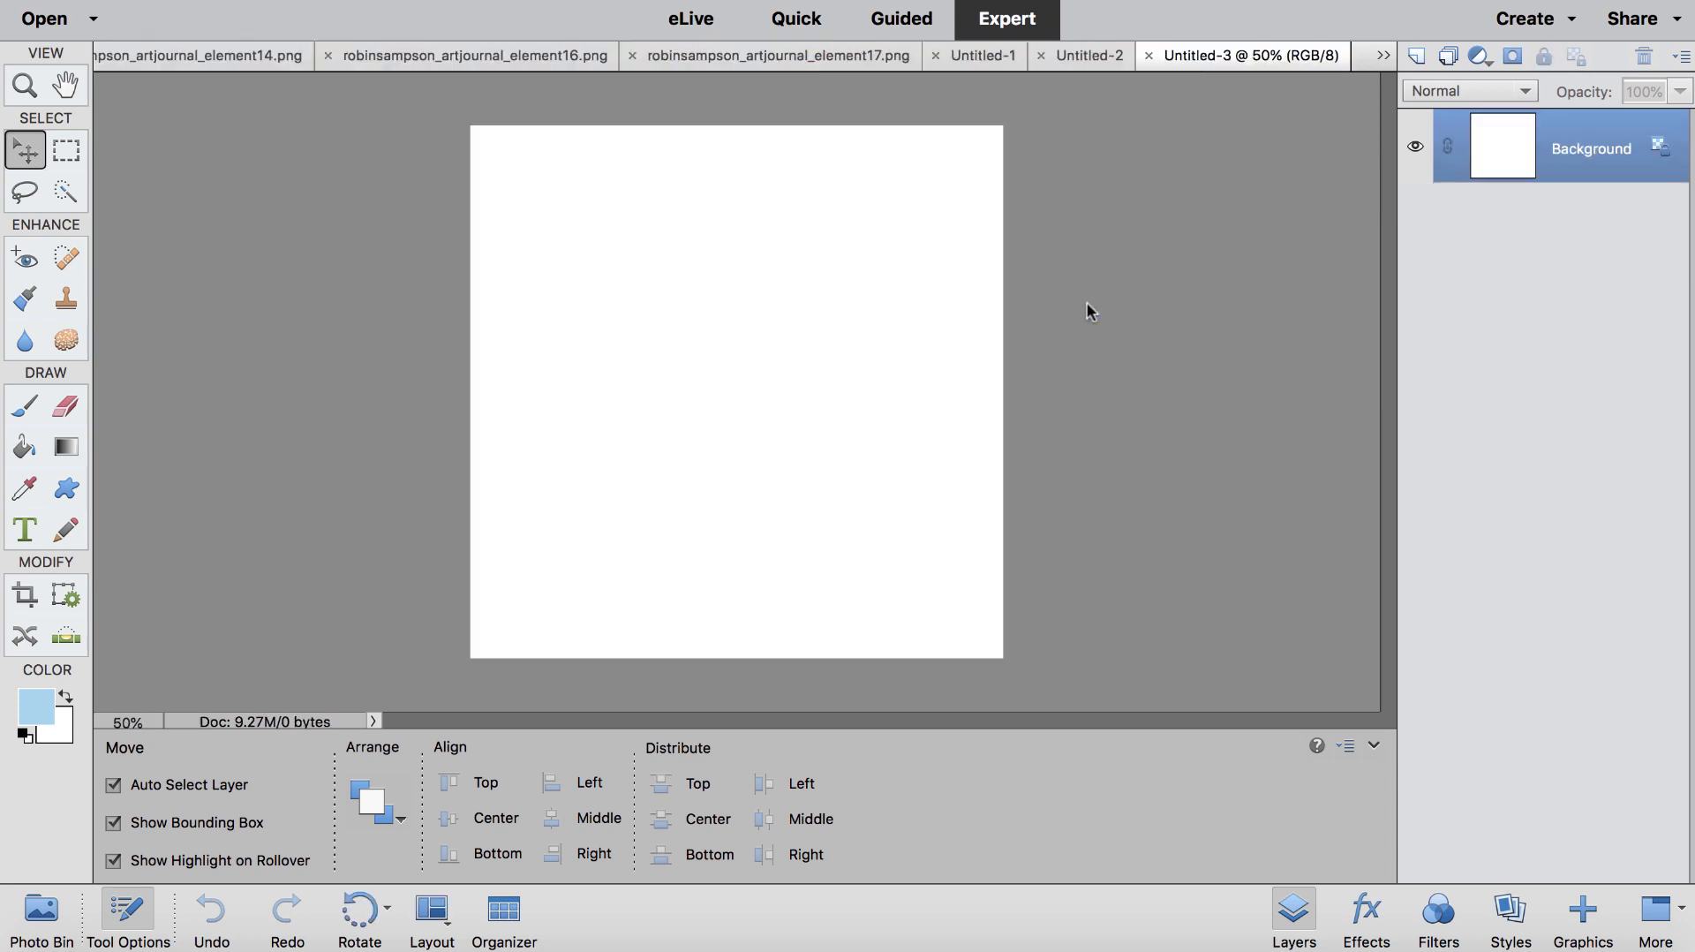
Step: Add a horizontal text layer reading "Exodus 20" in the upper left part of the blank canvas
left_click(24, 533)
left_click(587, 346)
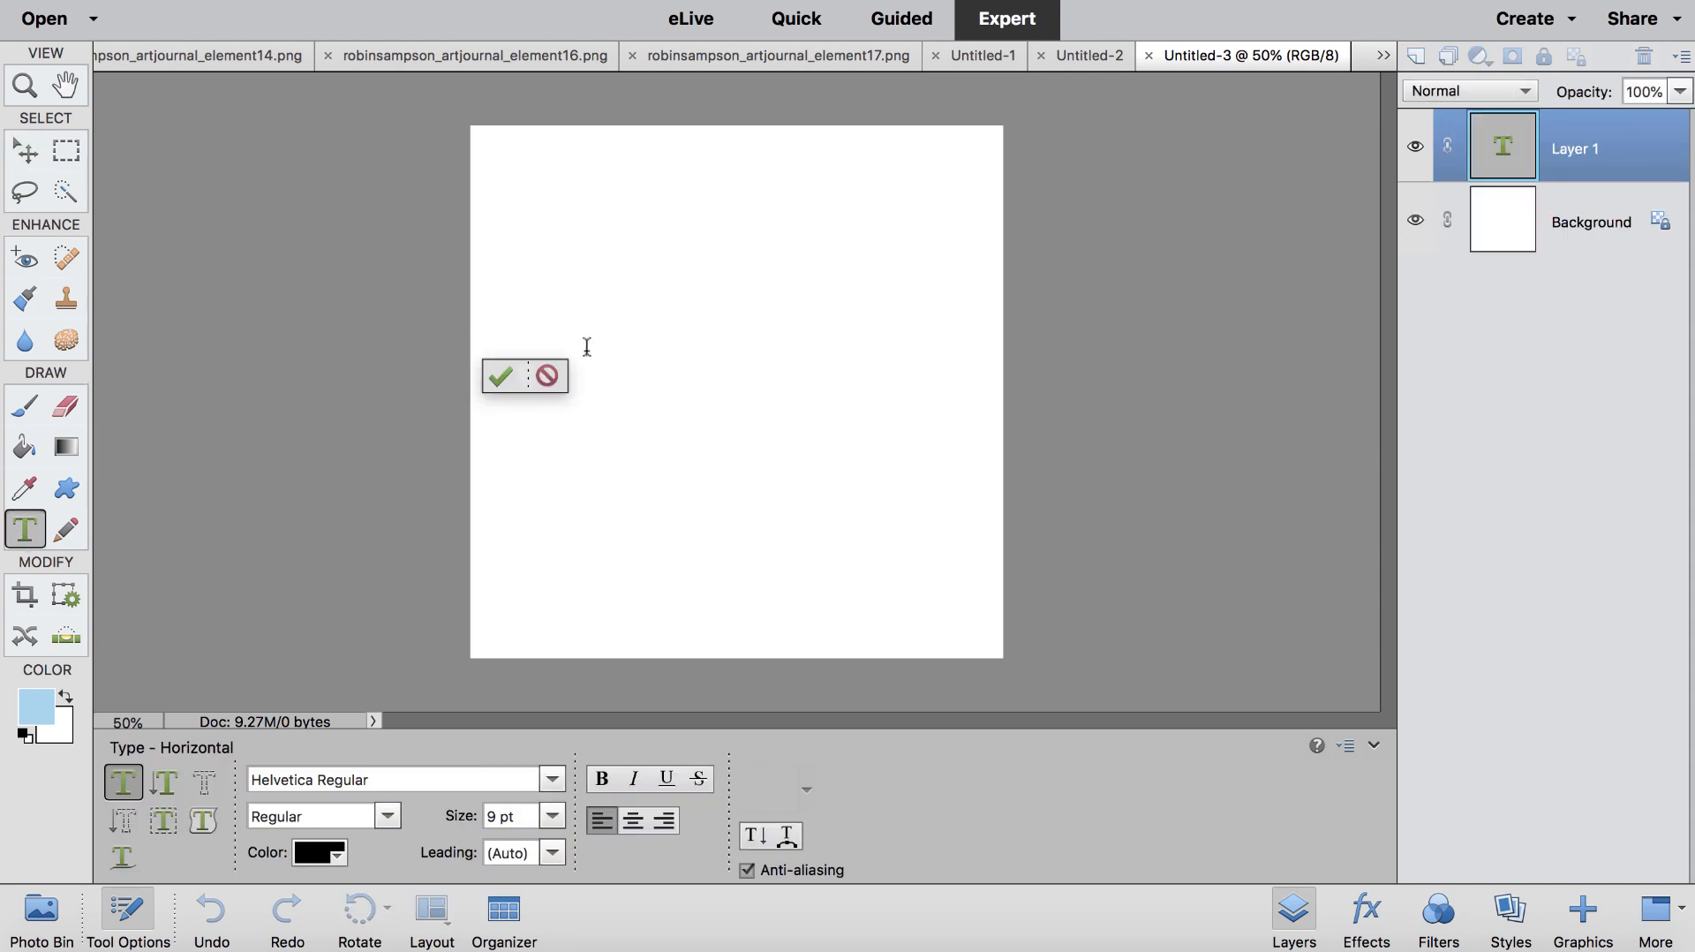
type("E")
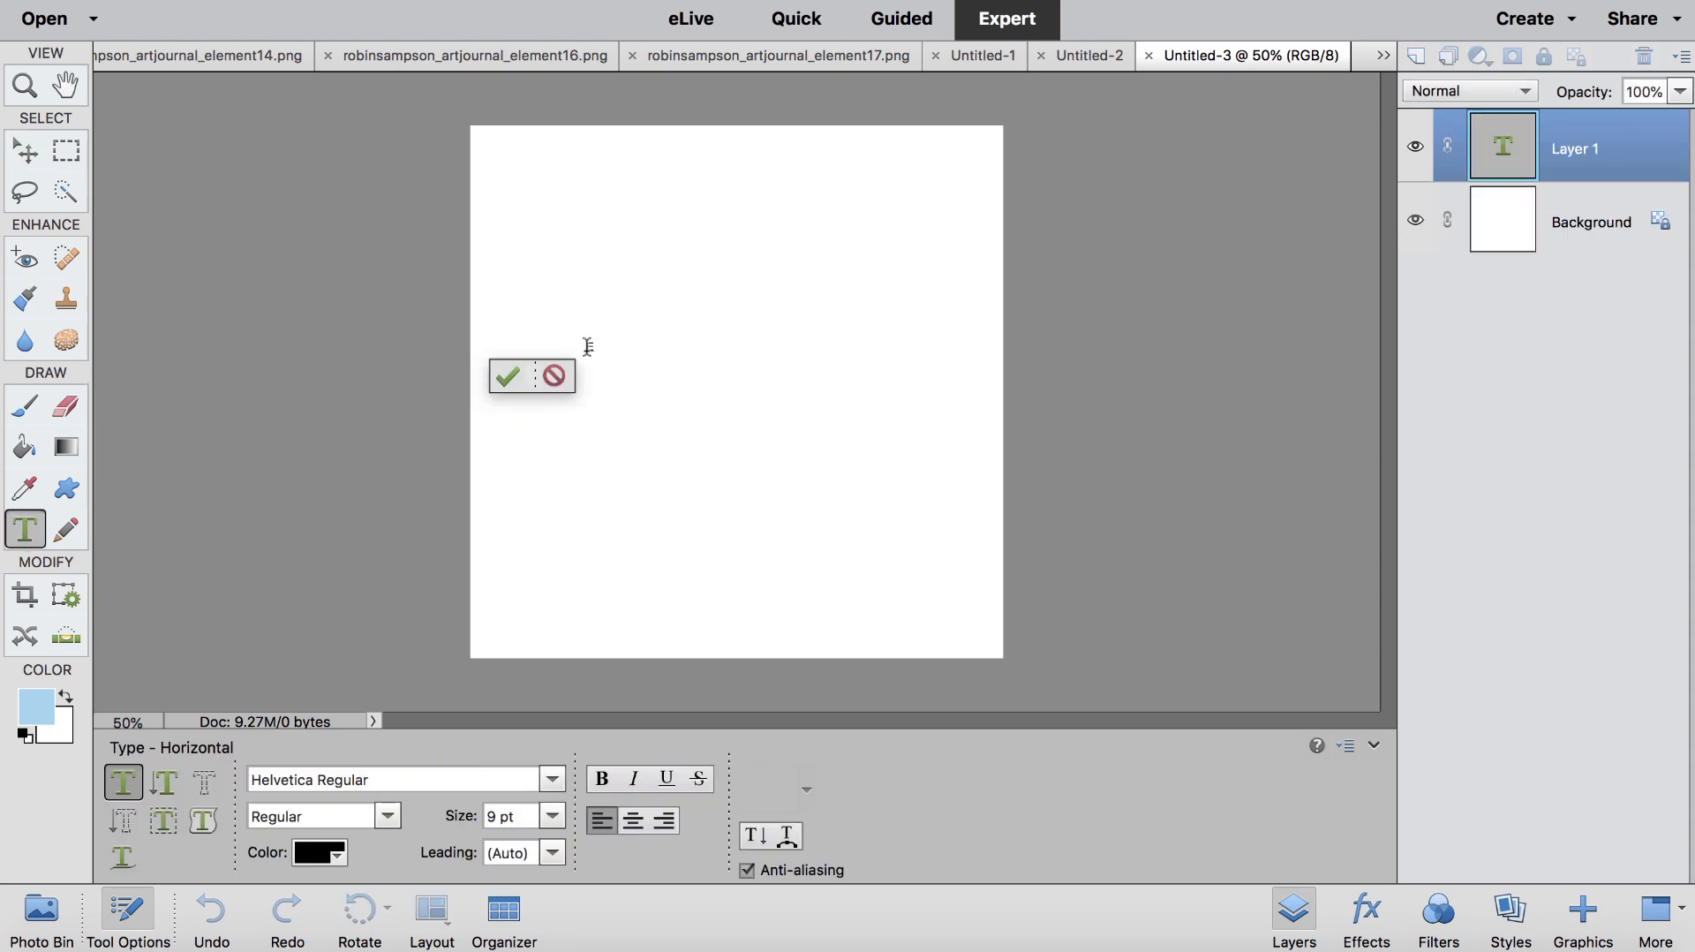
type("xodus")
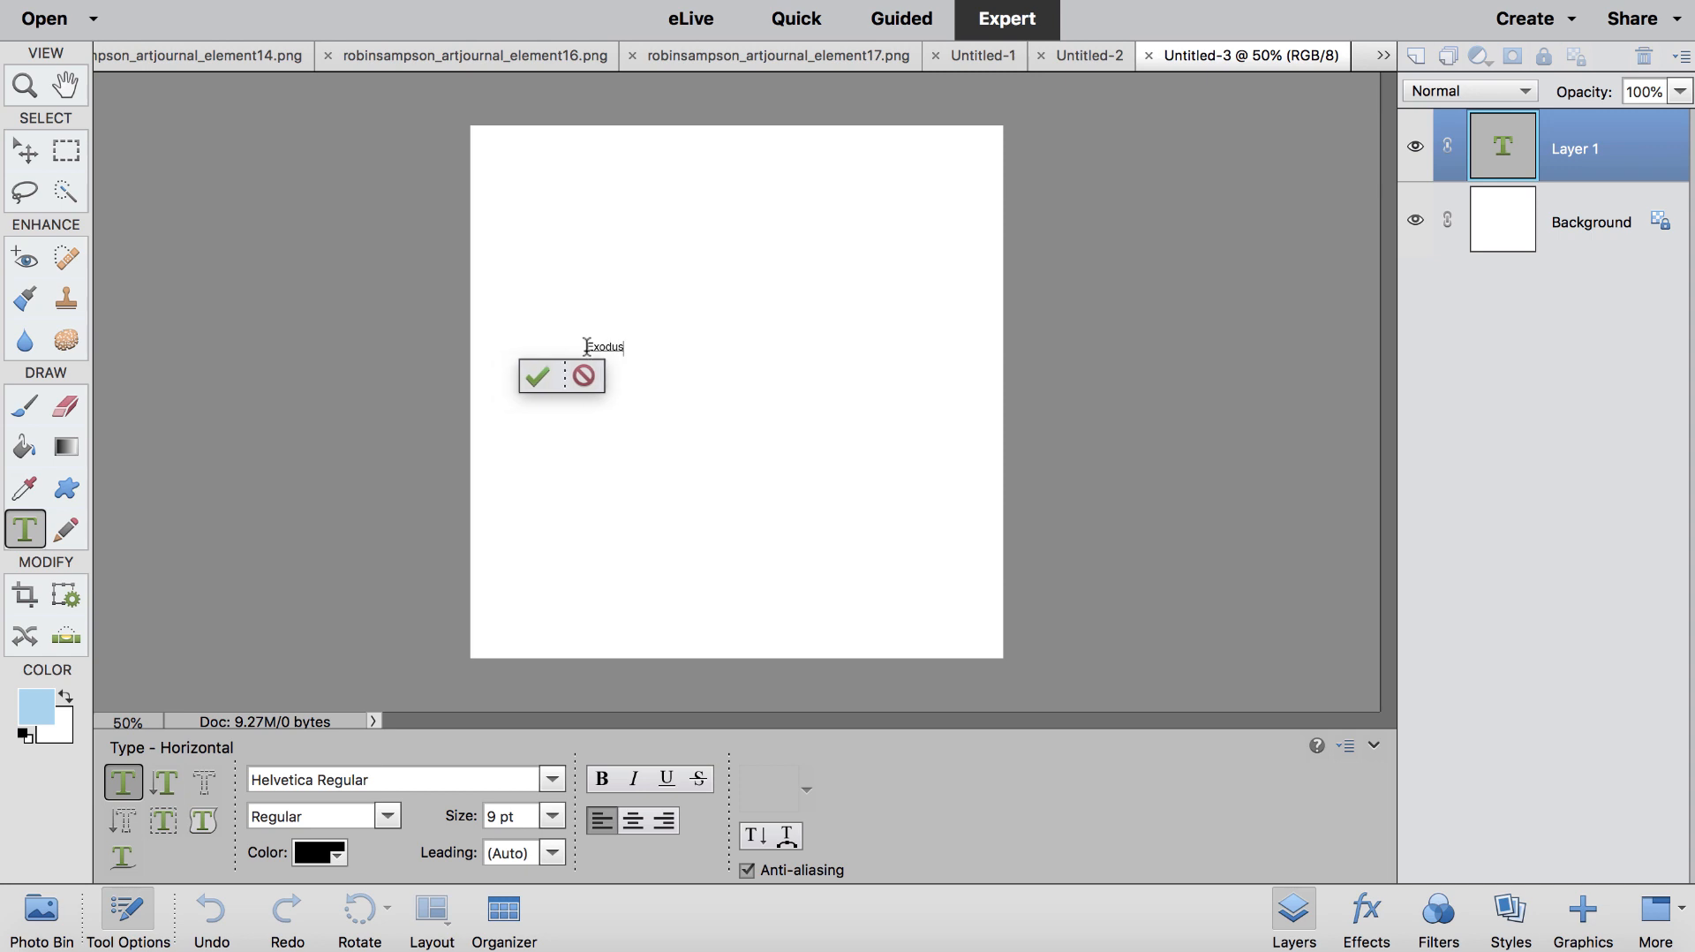
type(" 20")
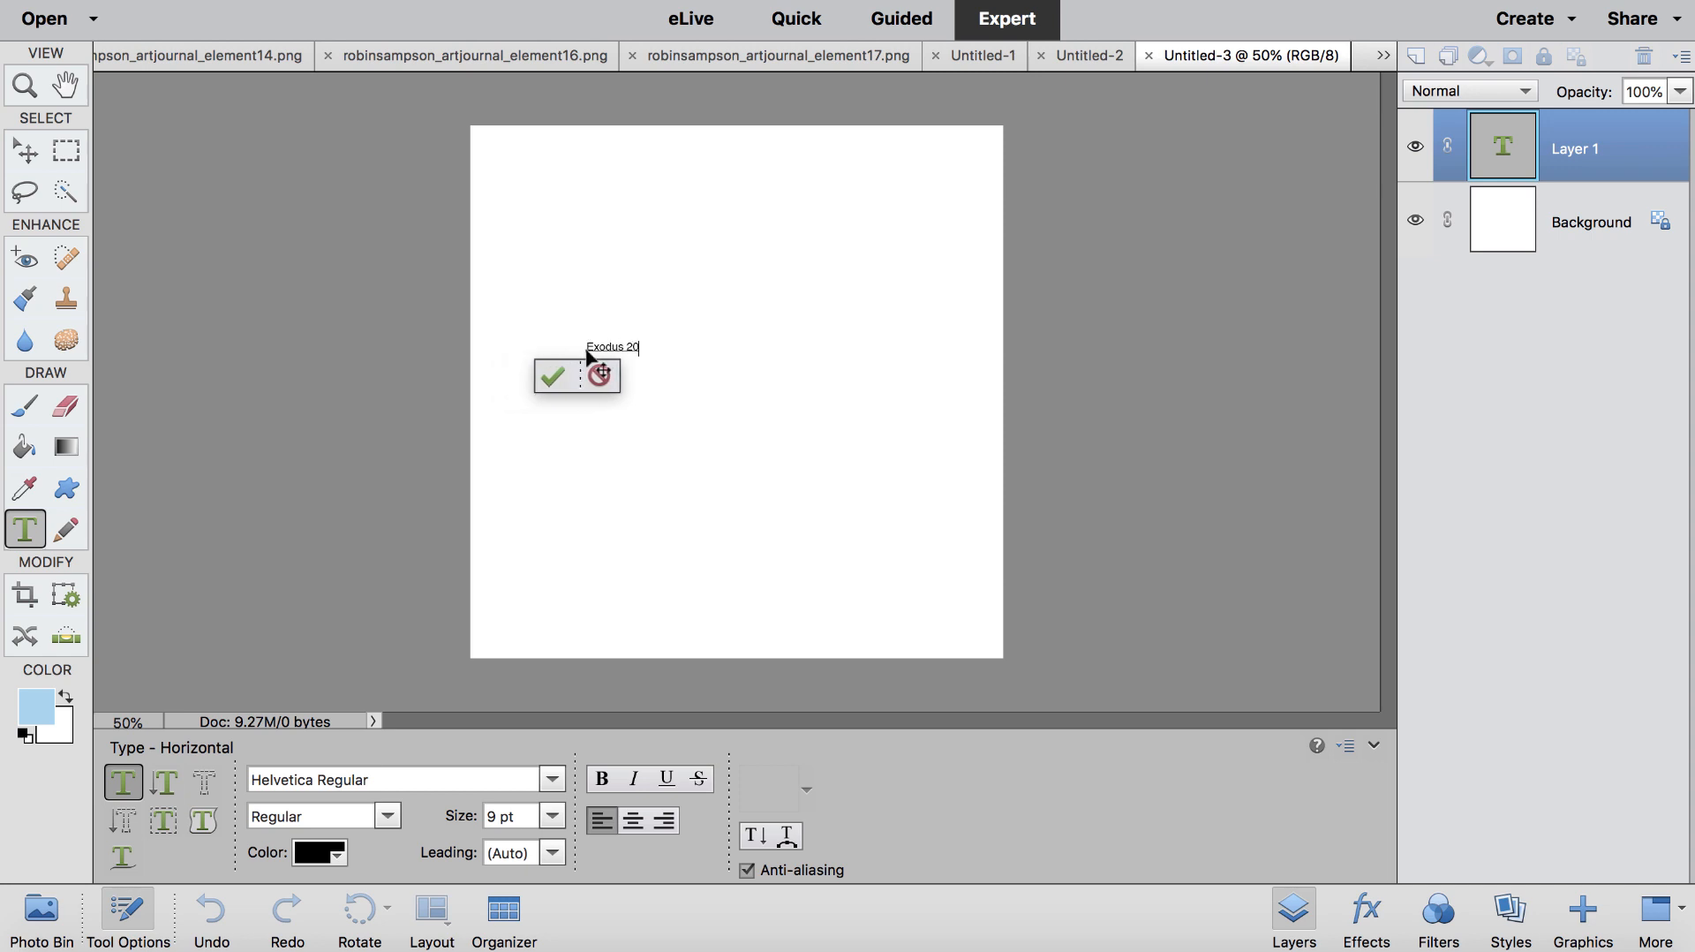
left_click(552, 376)
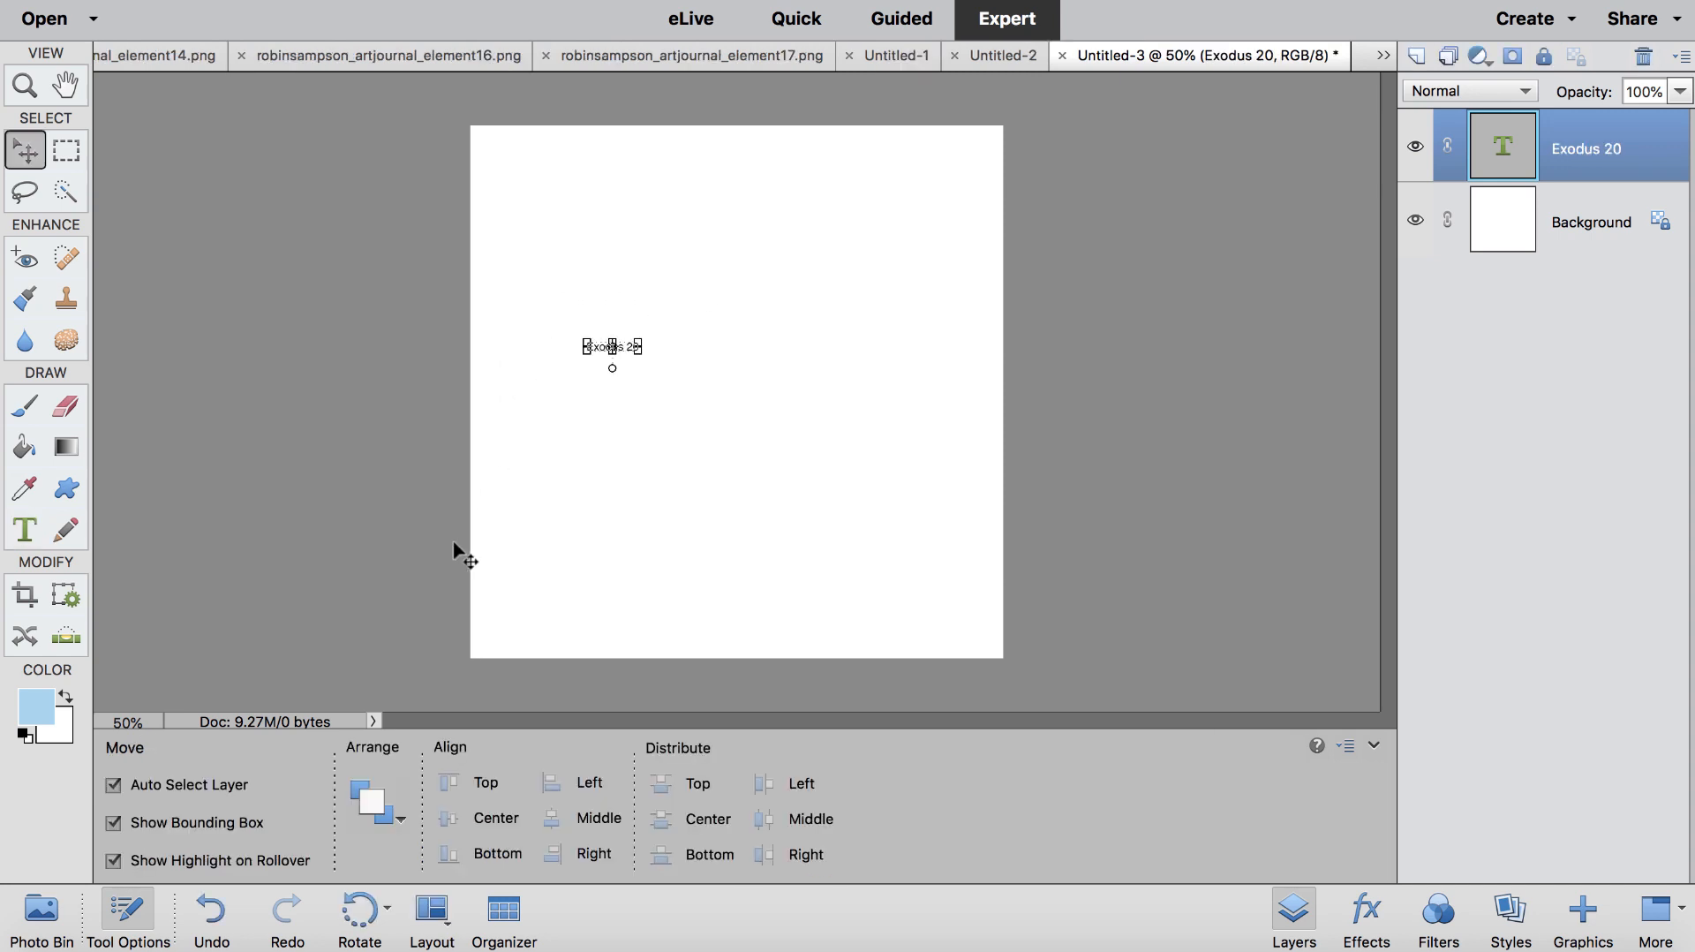
Step: Format the "Exodus 20" text in the Blossom Script Regular font at 60 pt
double_click(1505, 154)
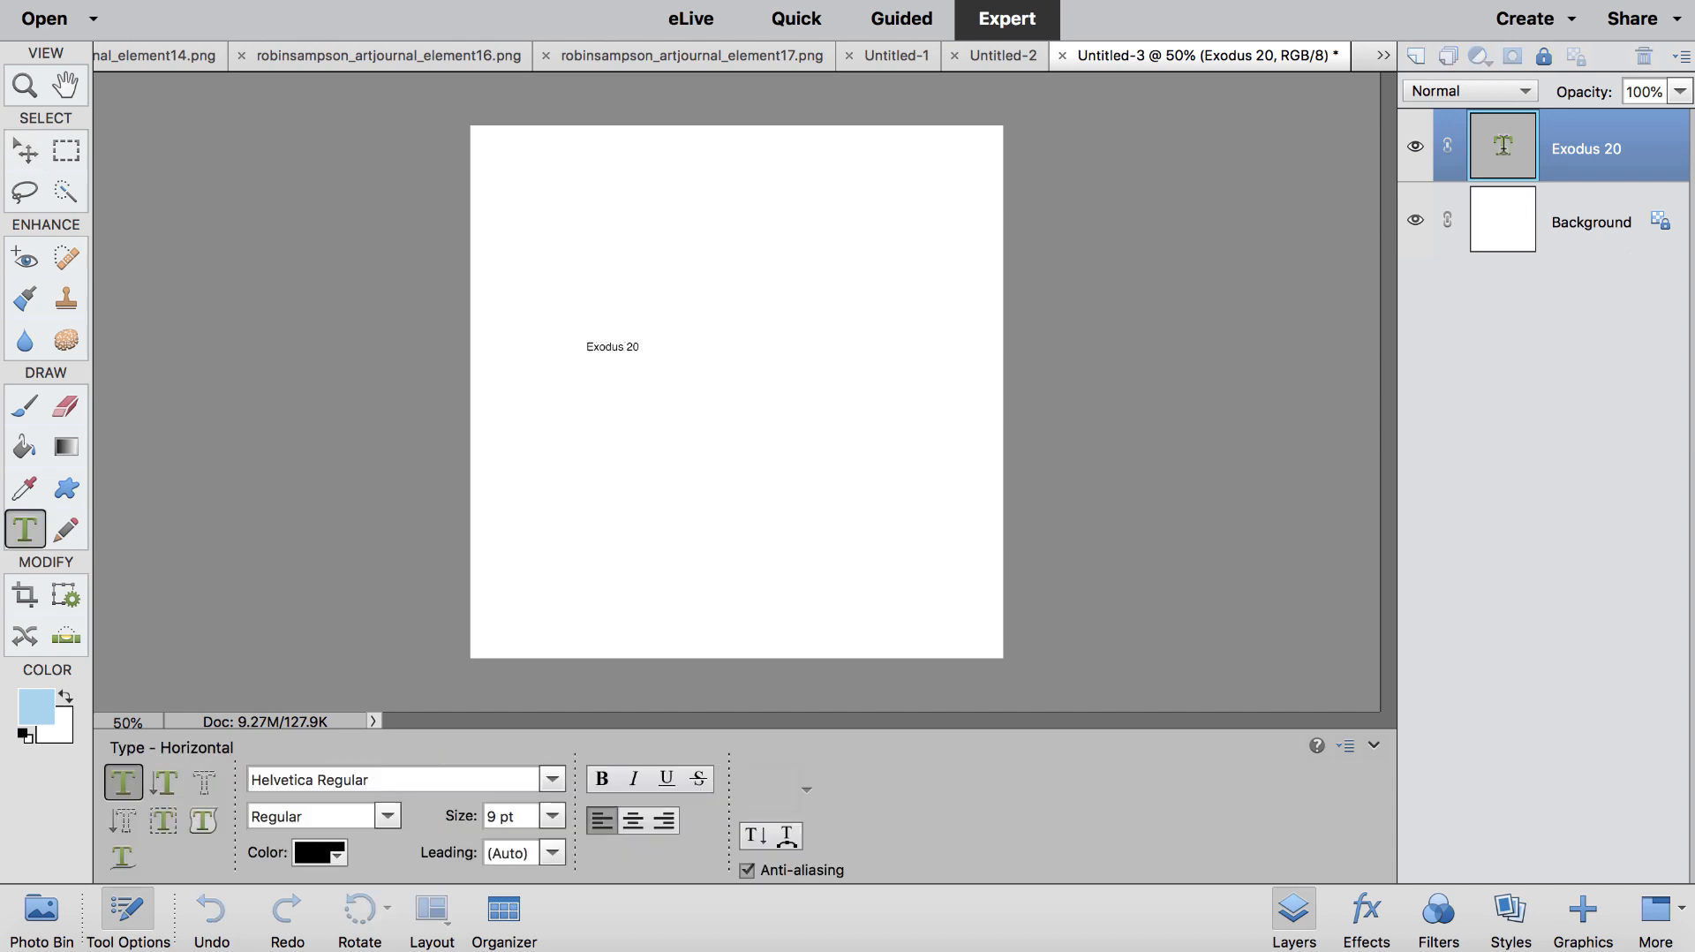
left_click(506, 777)
left_click(506, 778)
type("blo")
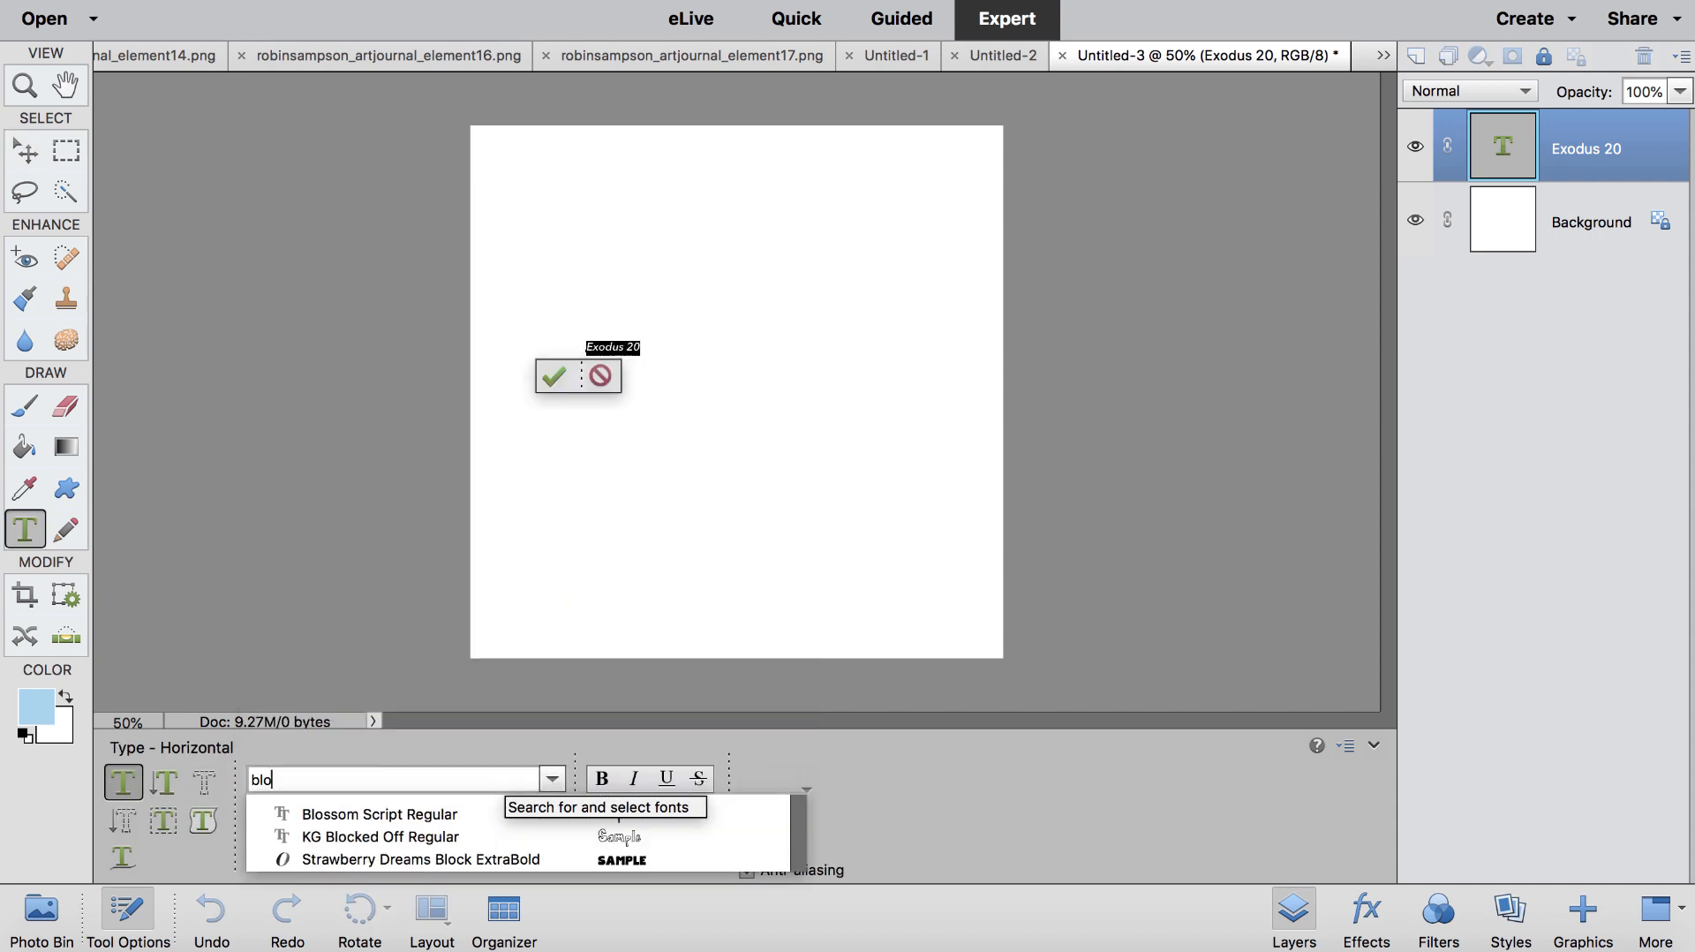
left_click(451, 814)
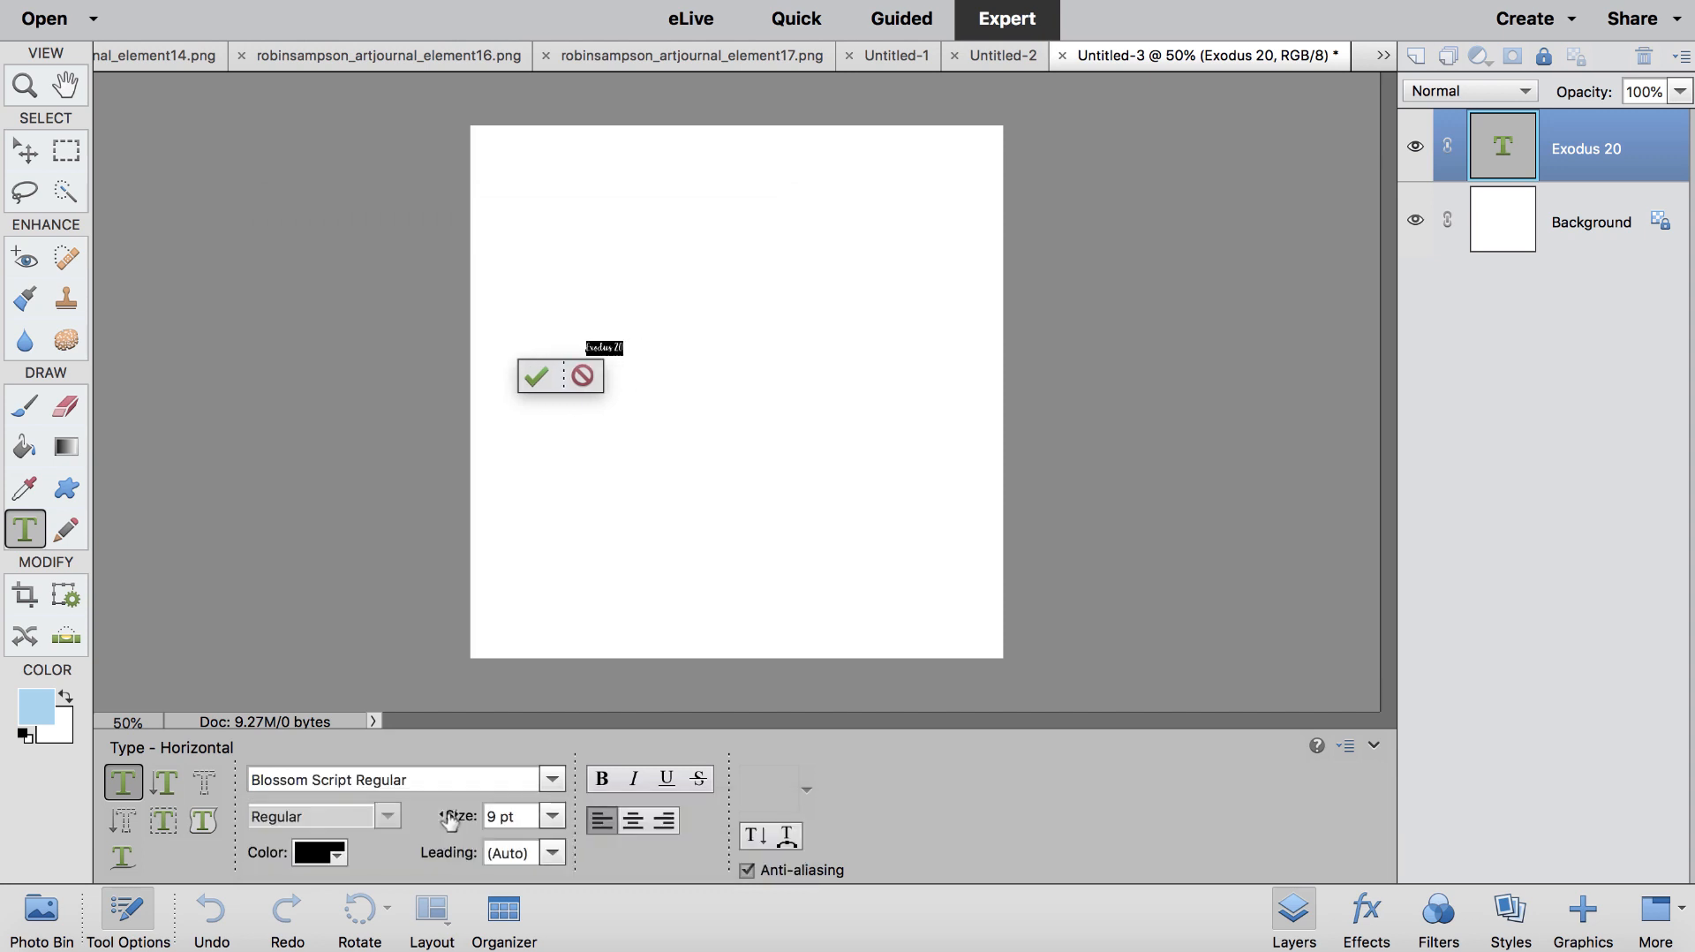
left_click(553, 816)
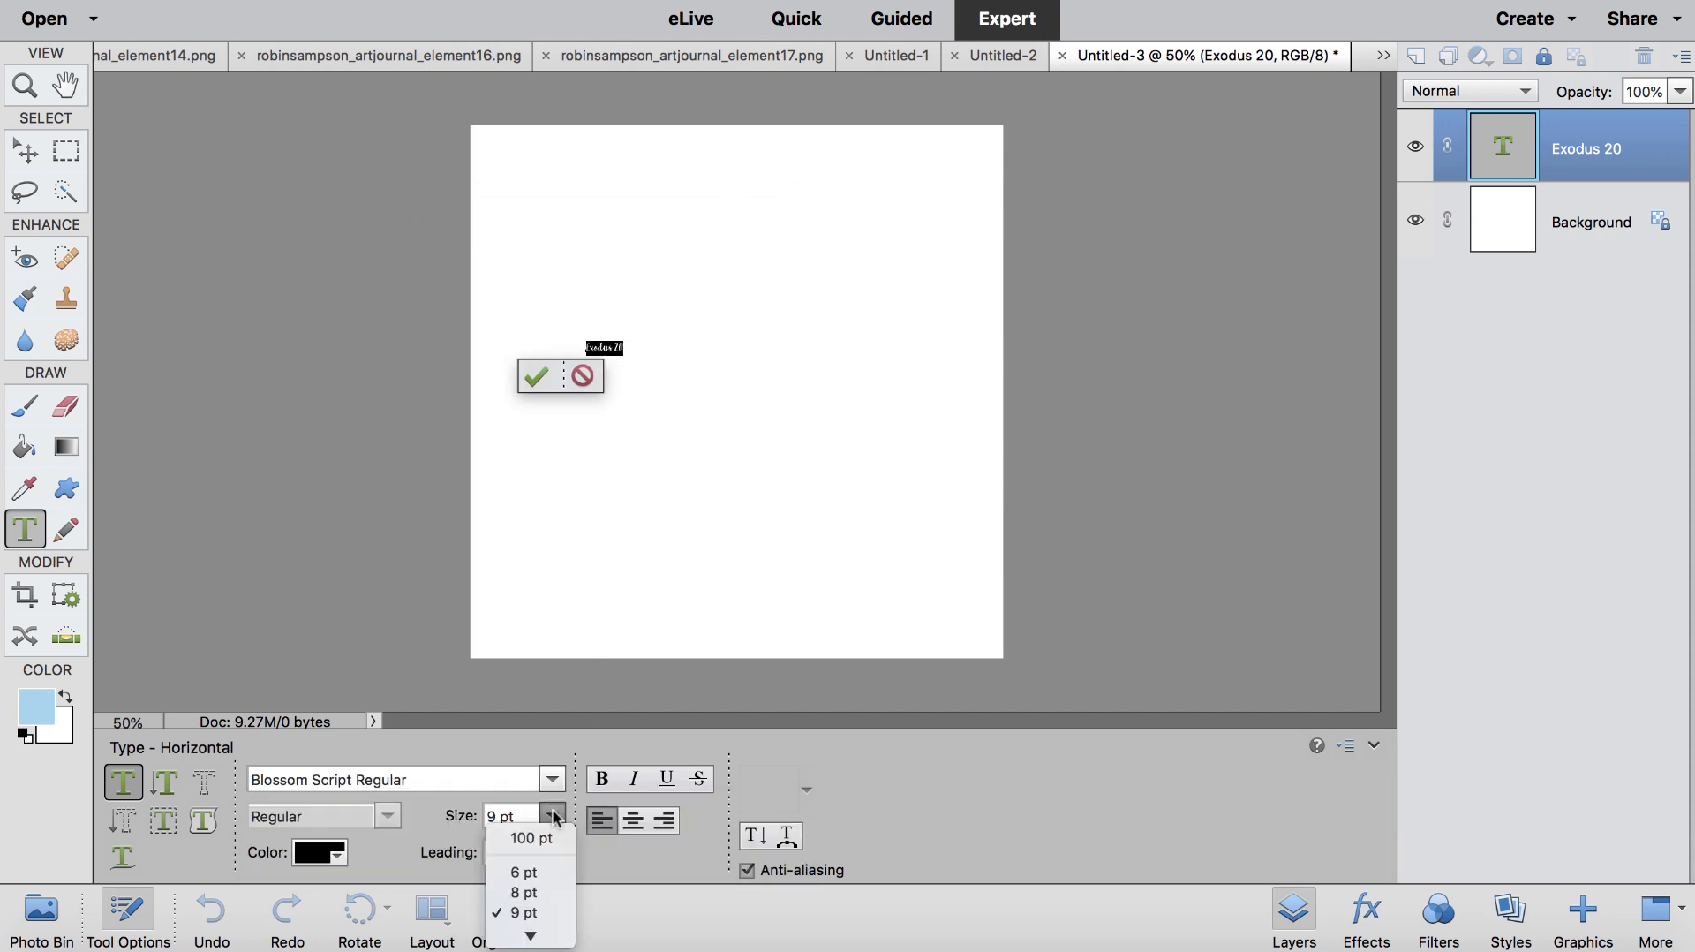
mouse_move(532, 933)
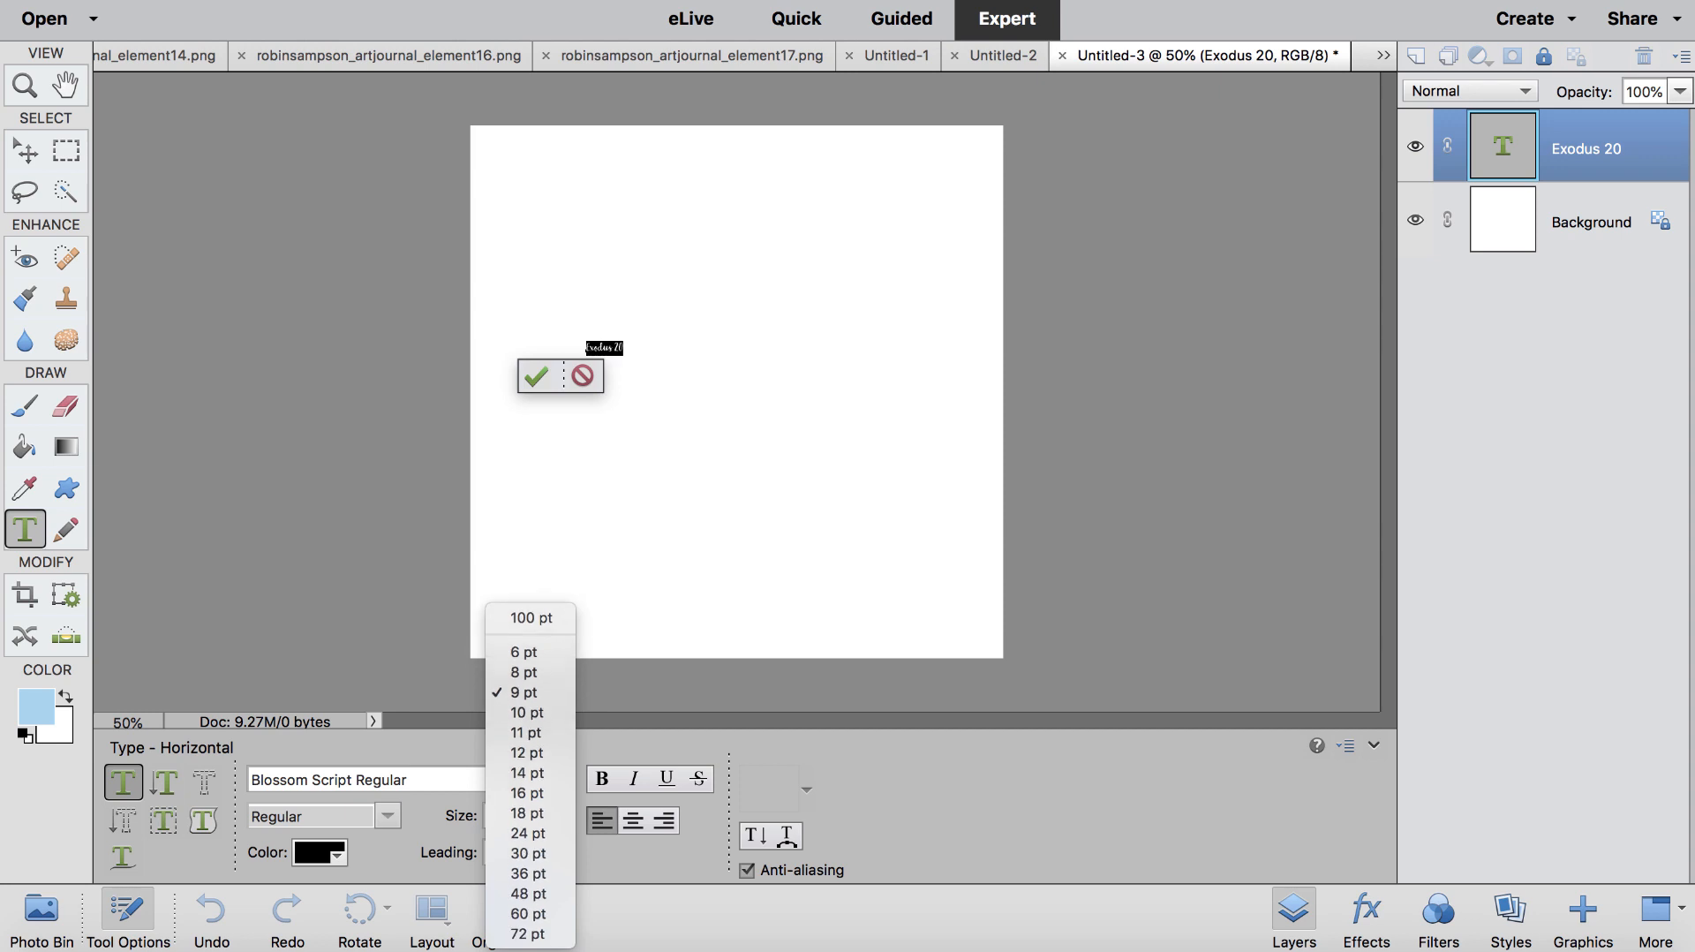
left_click(529, 914)
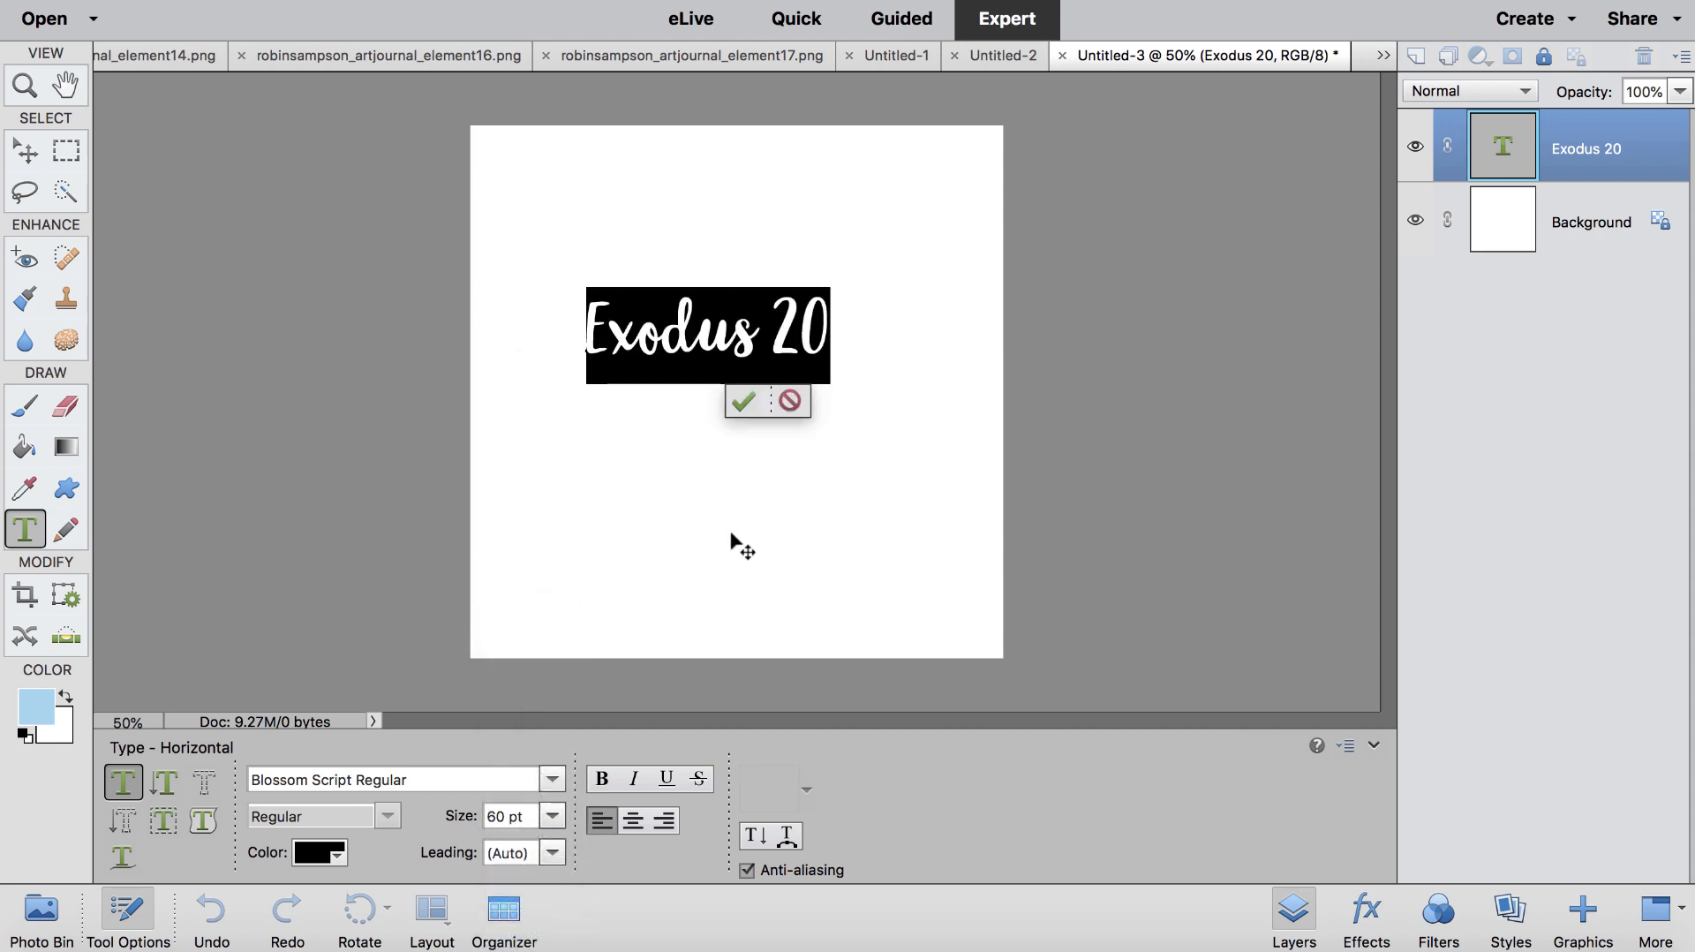
left_click(741, 402)
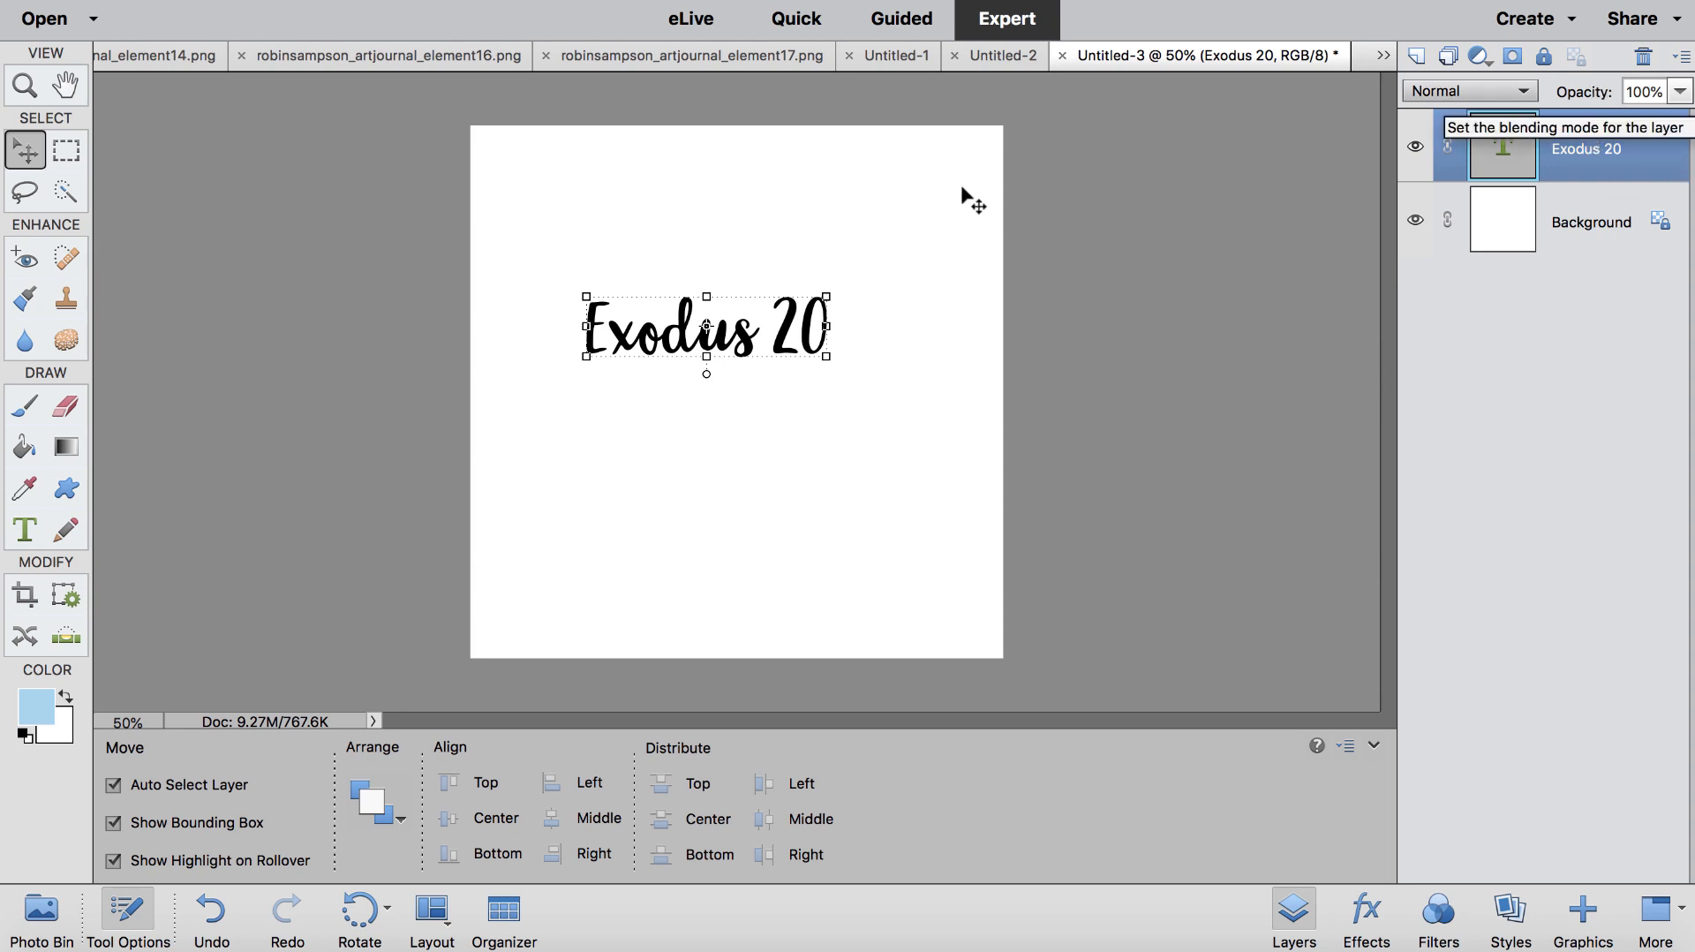
left_click(821, 295)
left_click(786, 322)
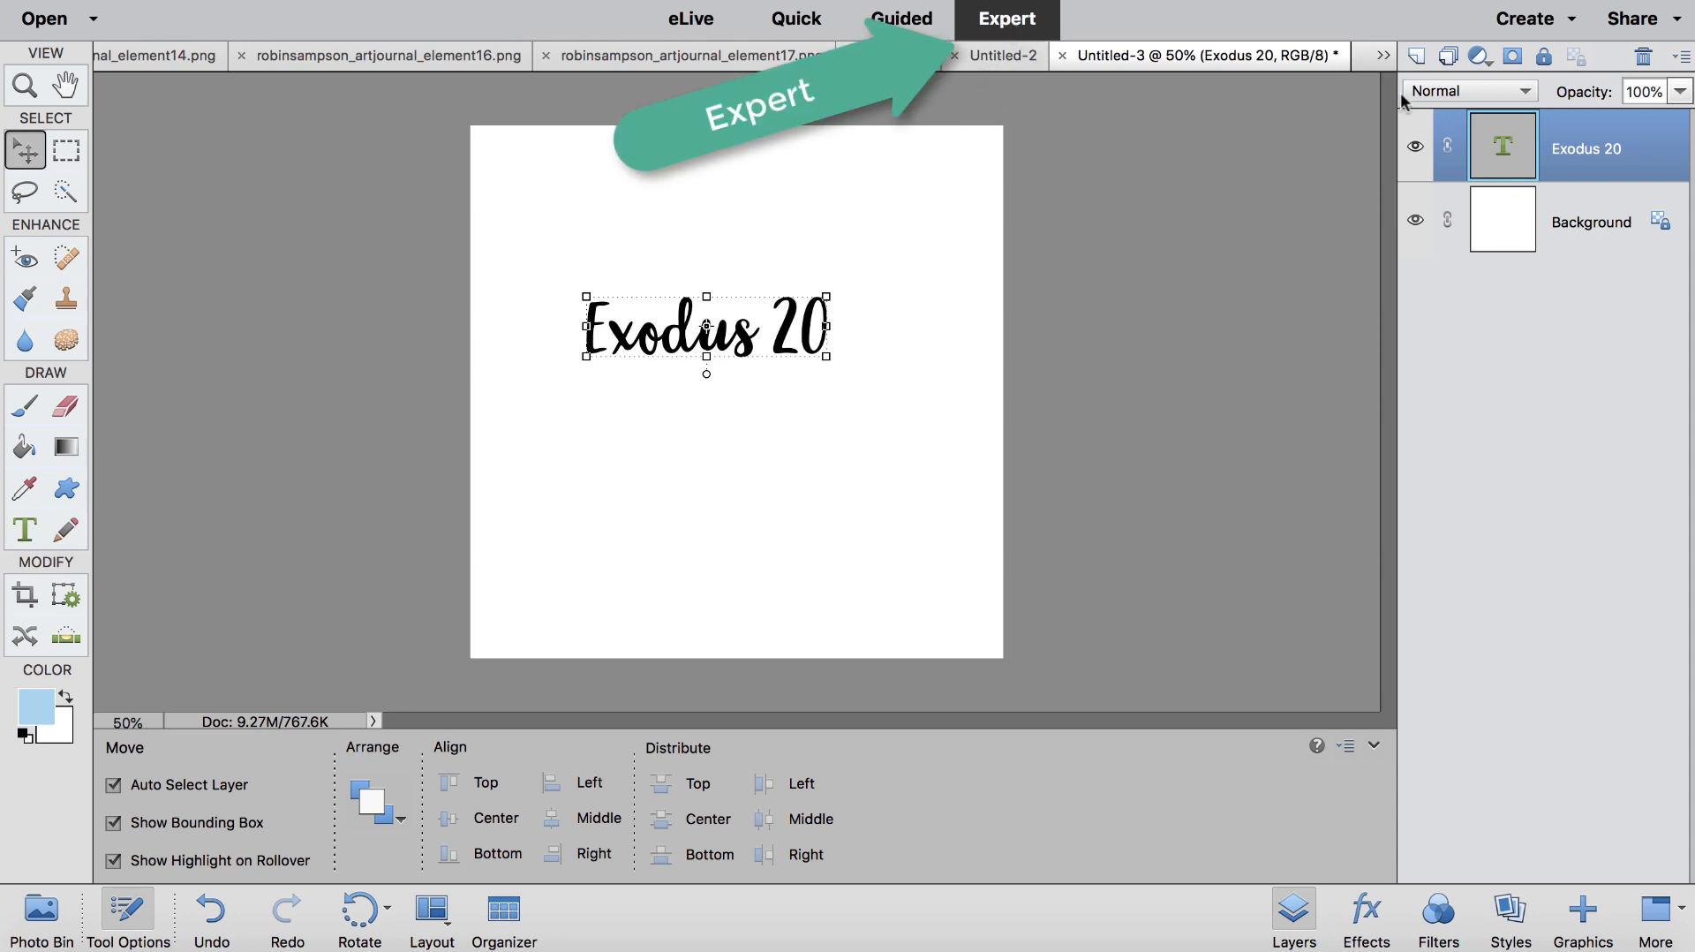
Step: Apply the Black Stroke 20px layer style from the Strokes collection to the "Exodus 20" text layer
left_click(1291, 918)
left_click(1294, 916)
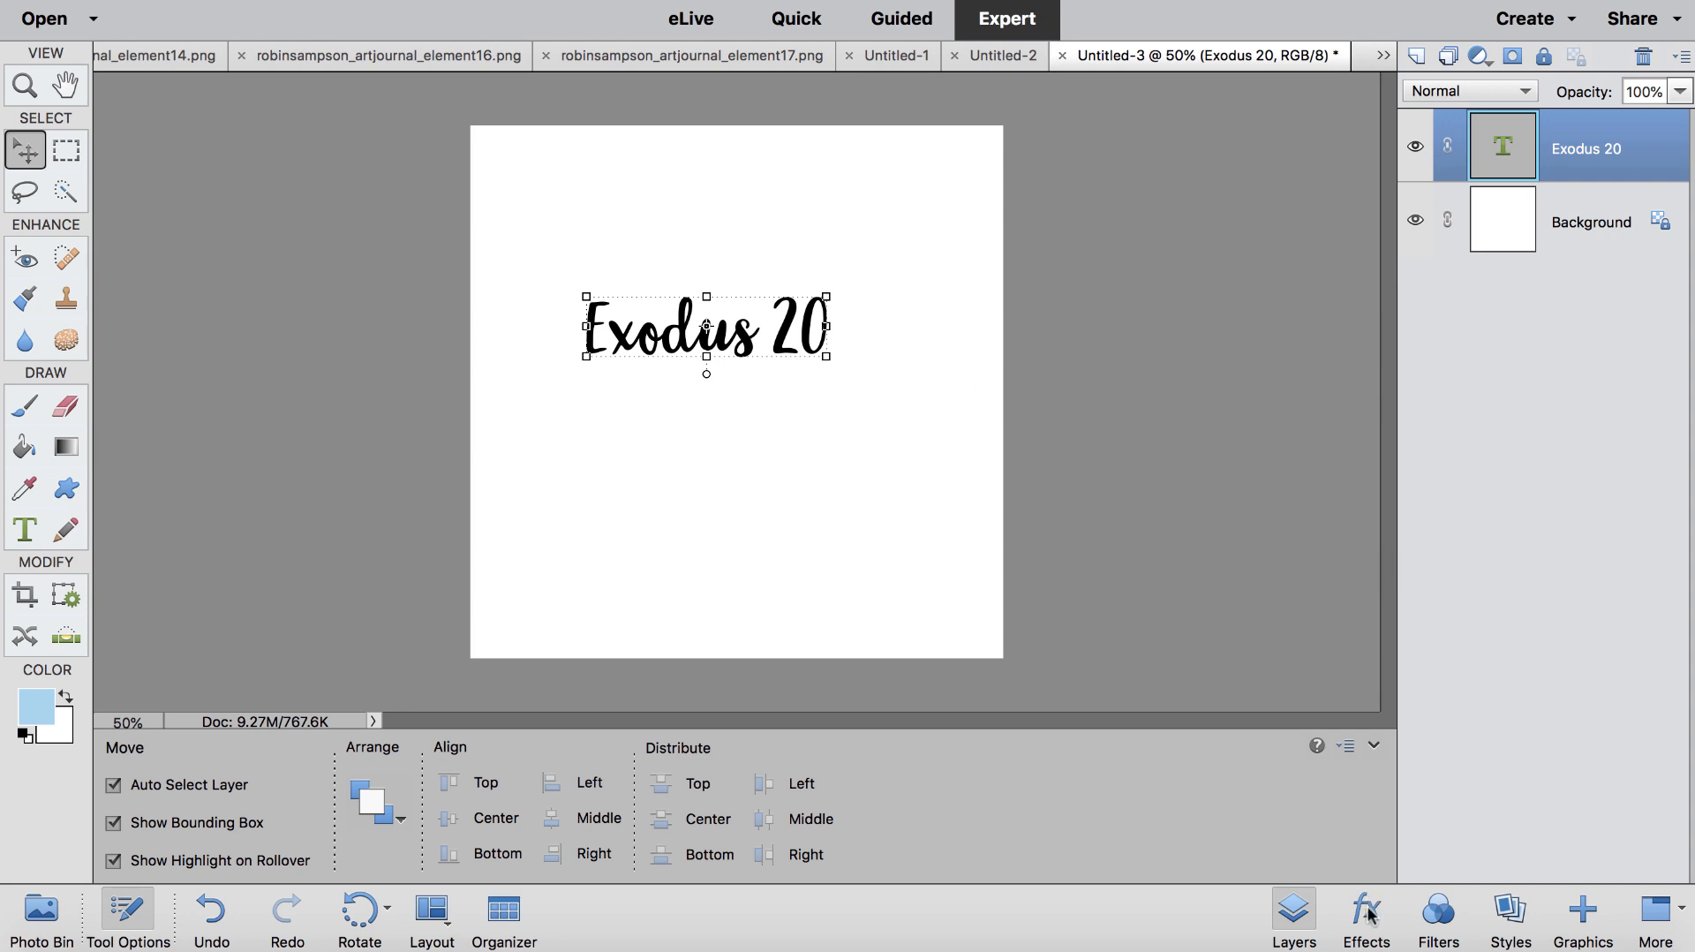
left_click(1512, 911)
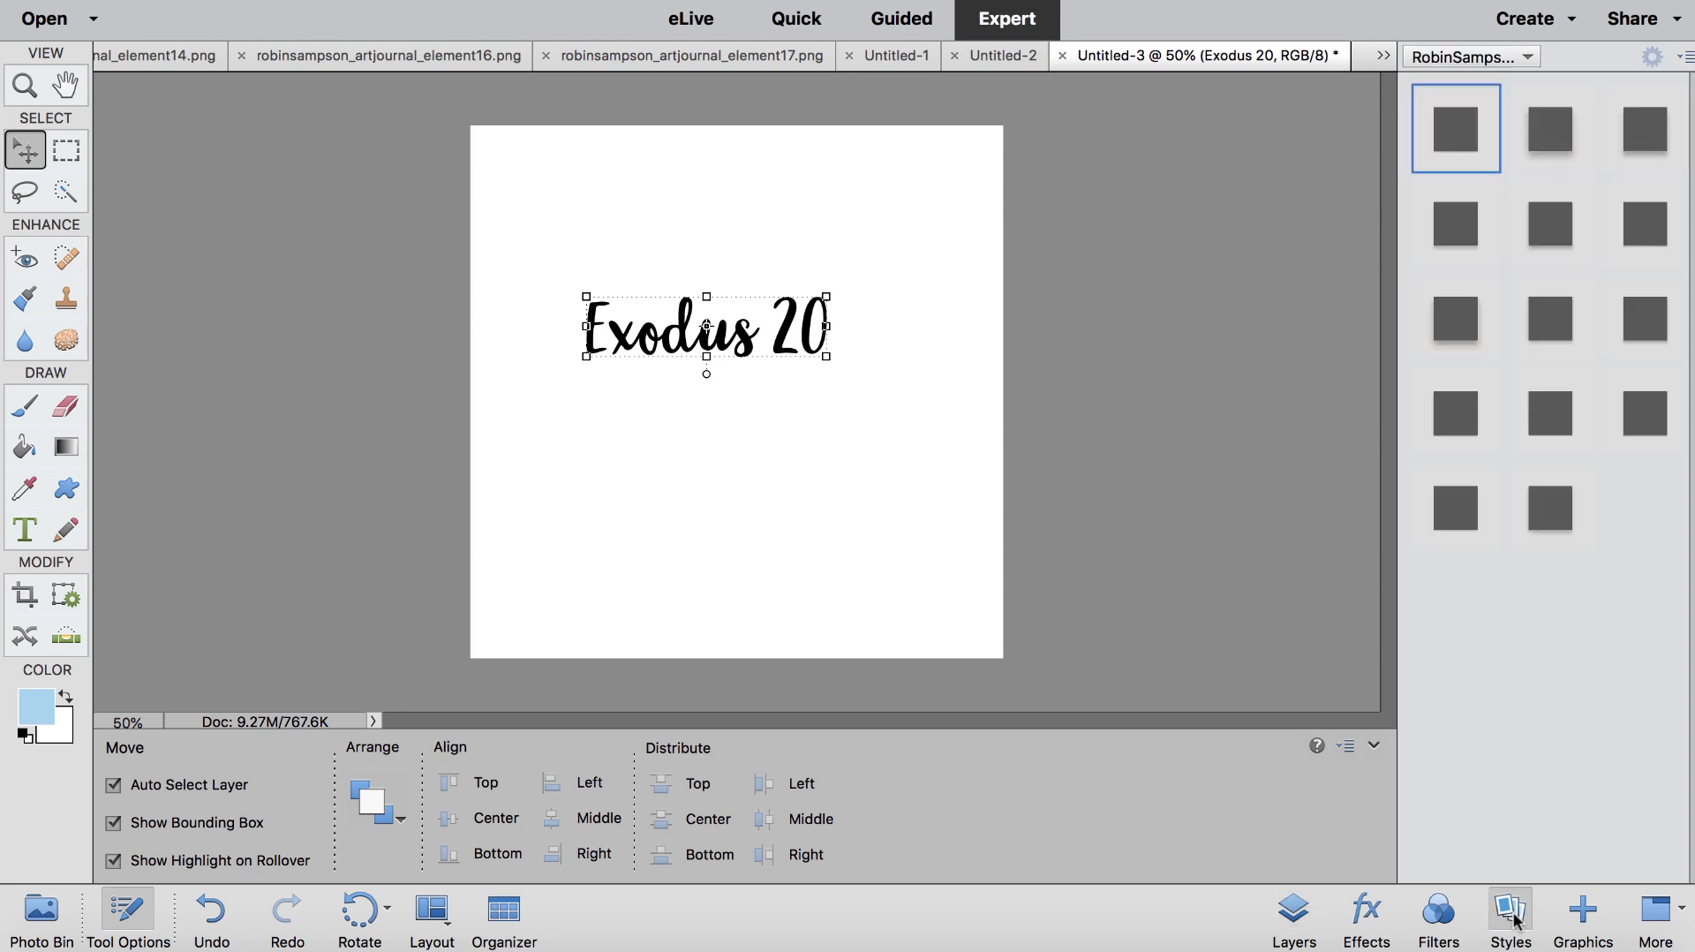
left_click(1483, 55)
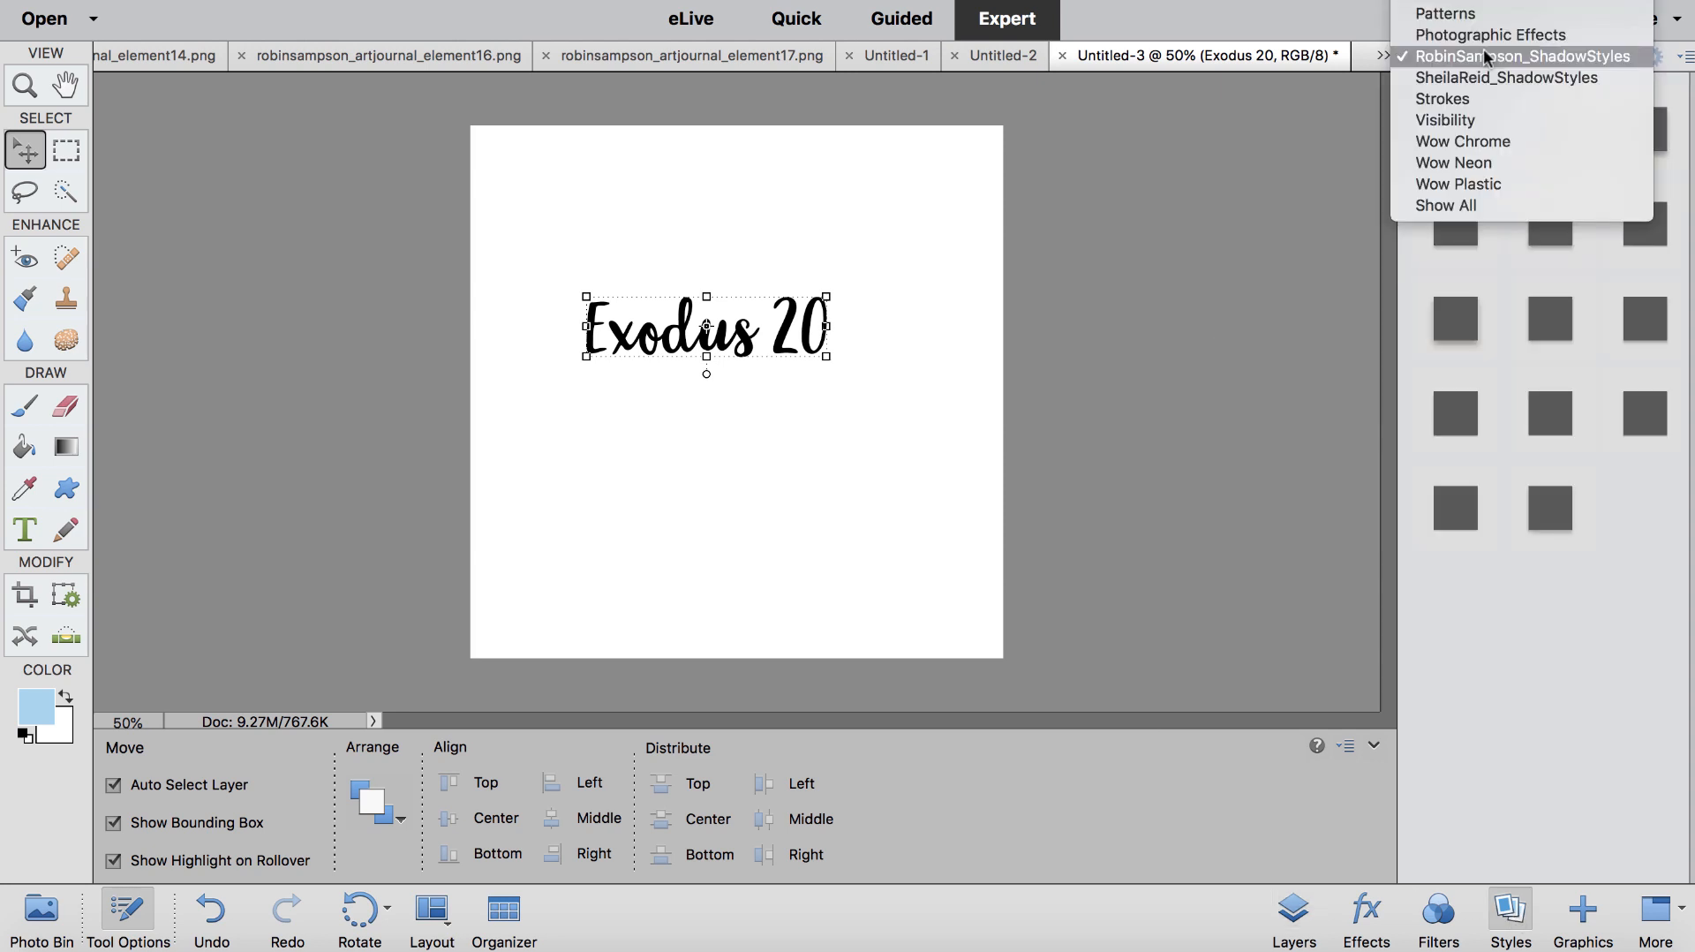
scroll(1483, 35, "up", 5)
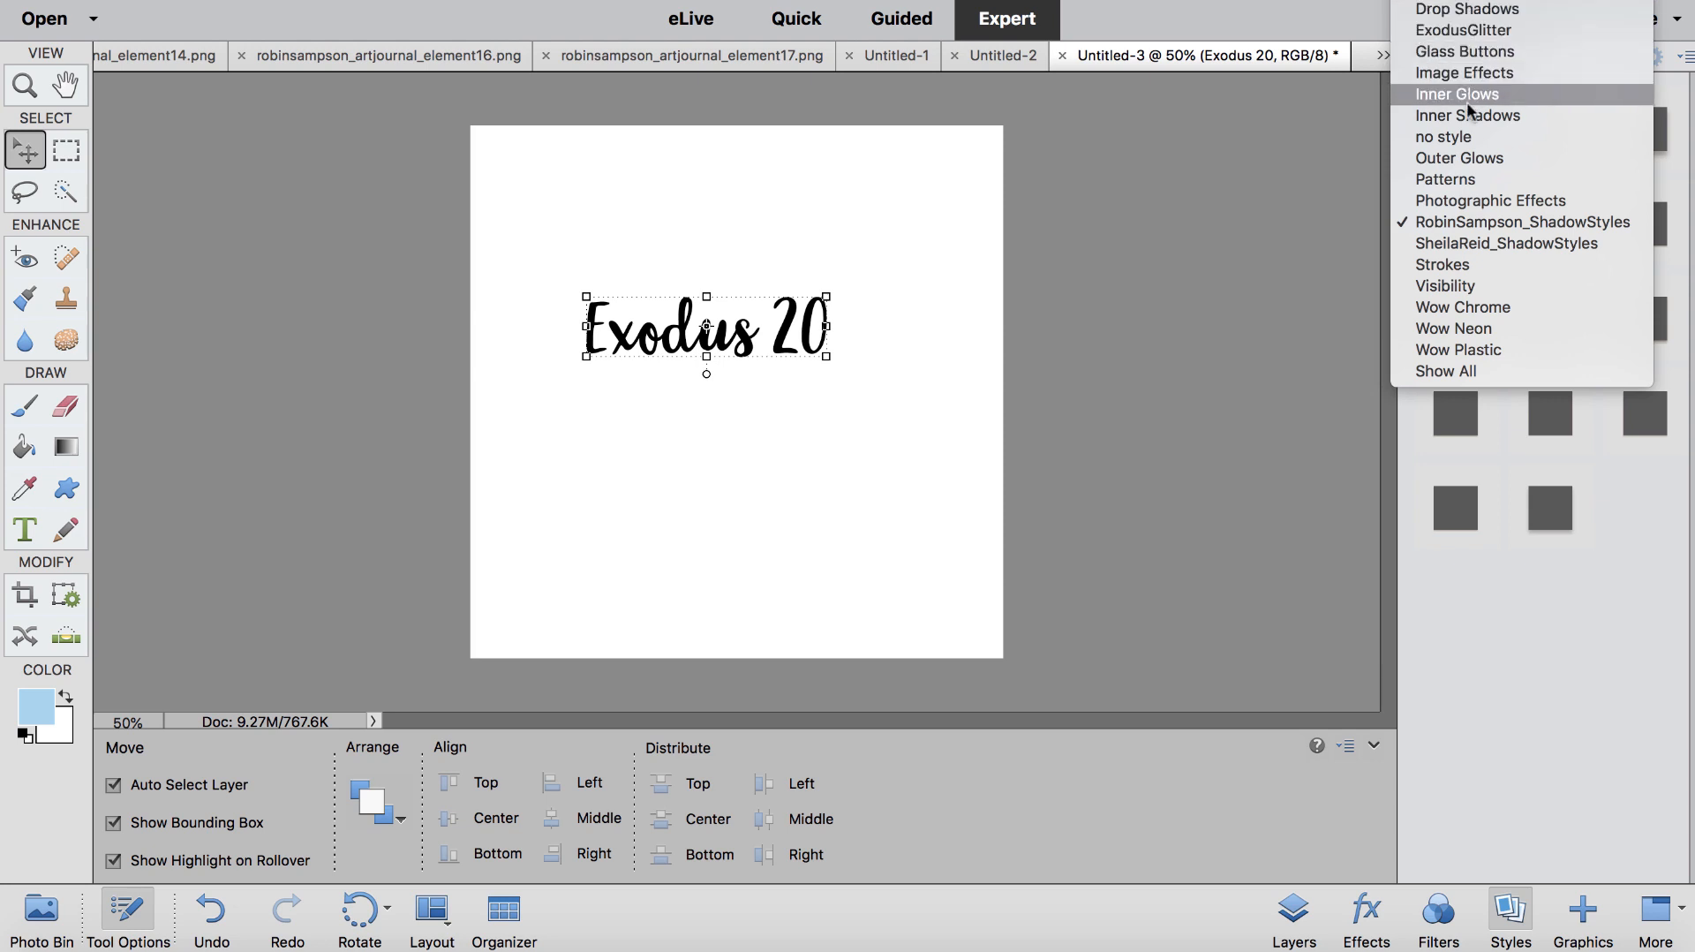
left_click(1462, 261)
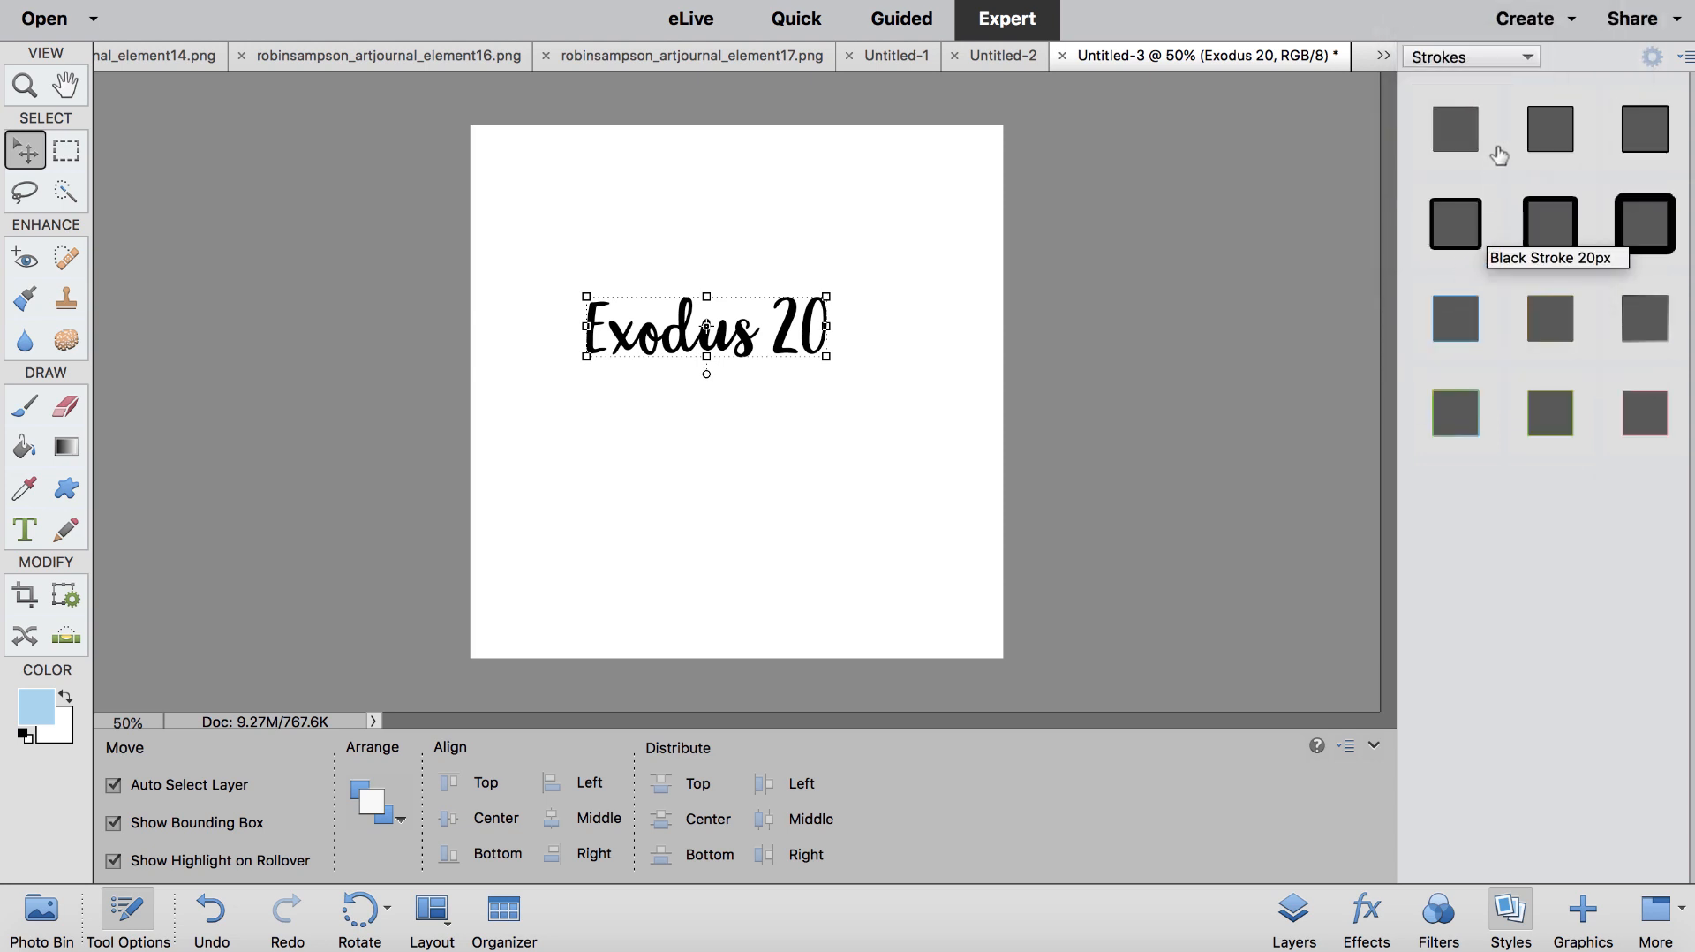
left_click(1456, 235)
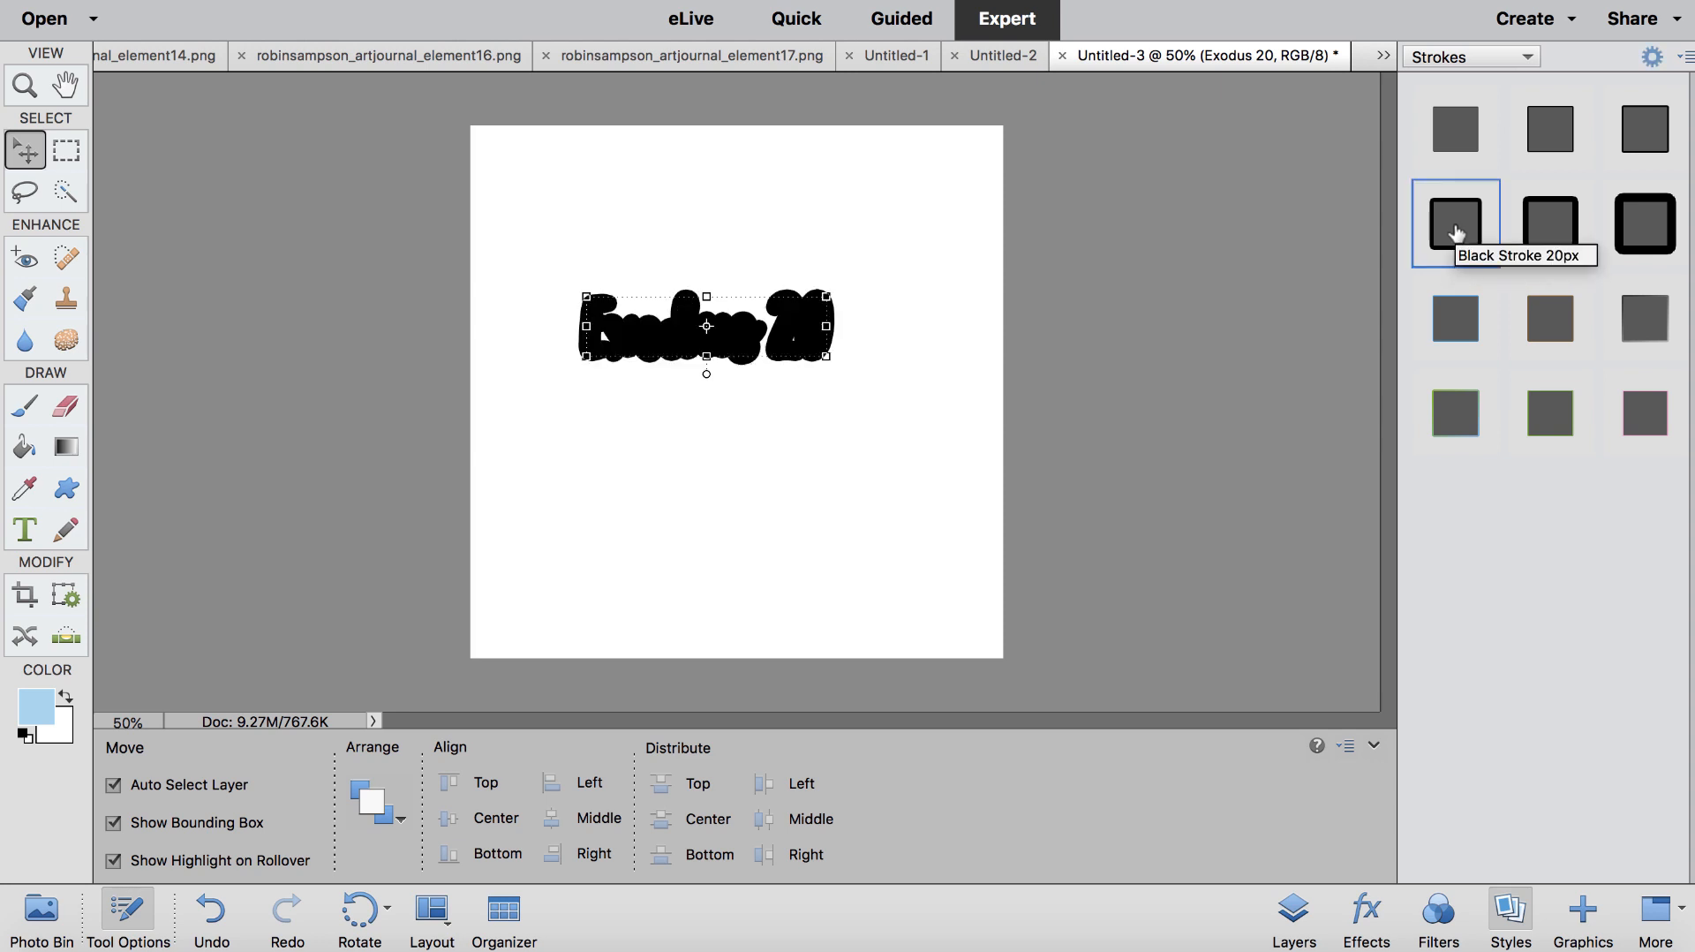
Step: Edit the text layer's stroke style, changing its colour to white and its size to 14 px
left_click(1291, 914)
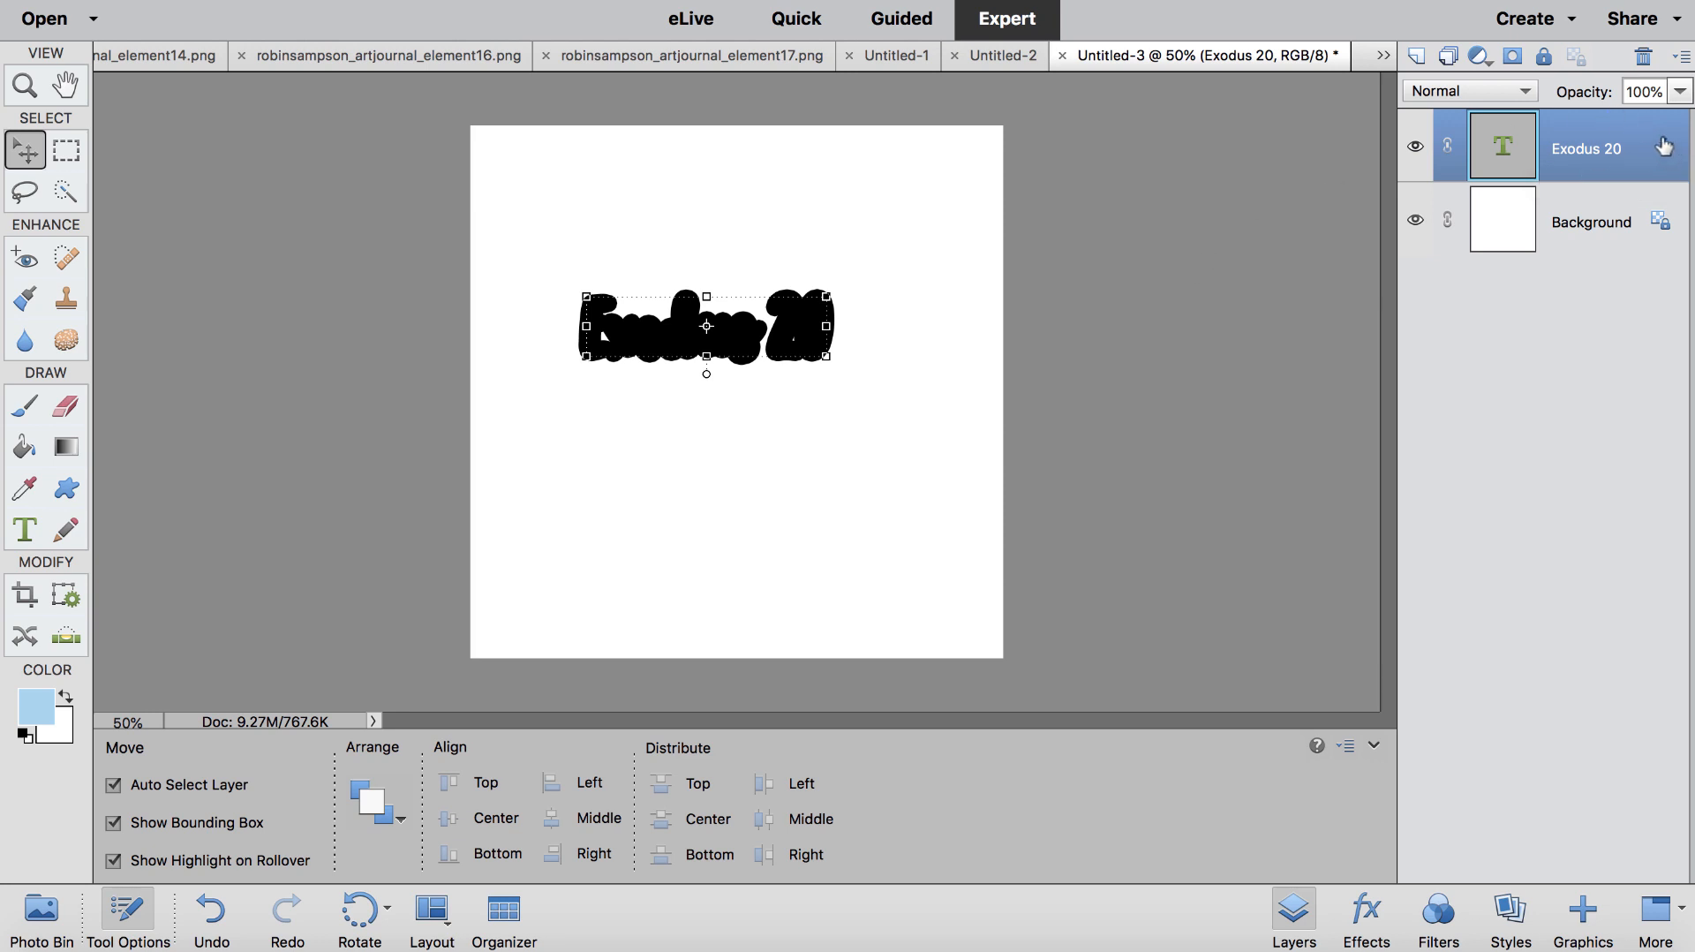
double_click(1664, 147)
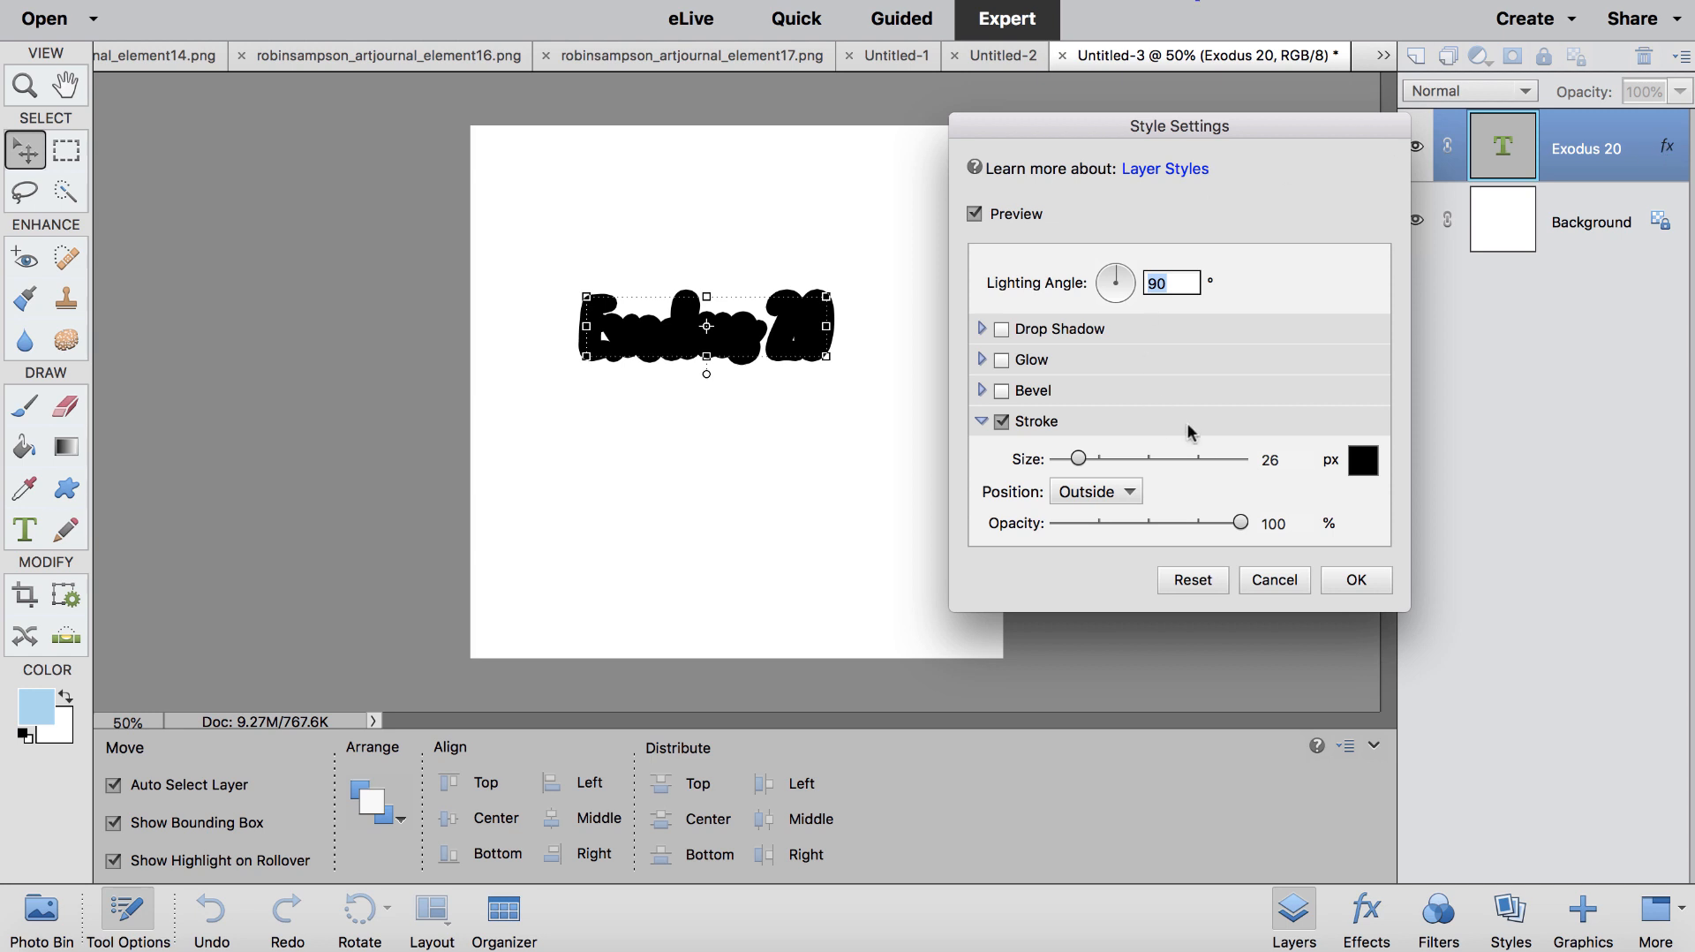
left_click(1363, 460)
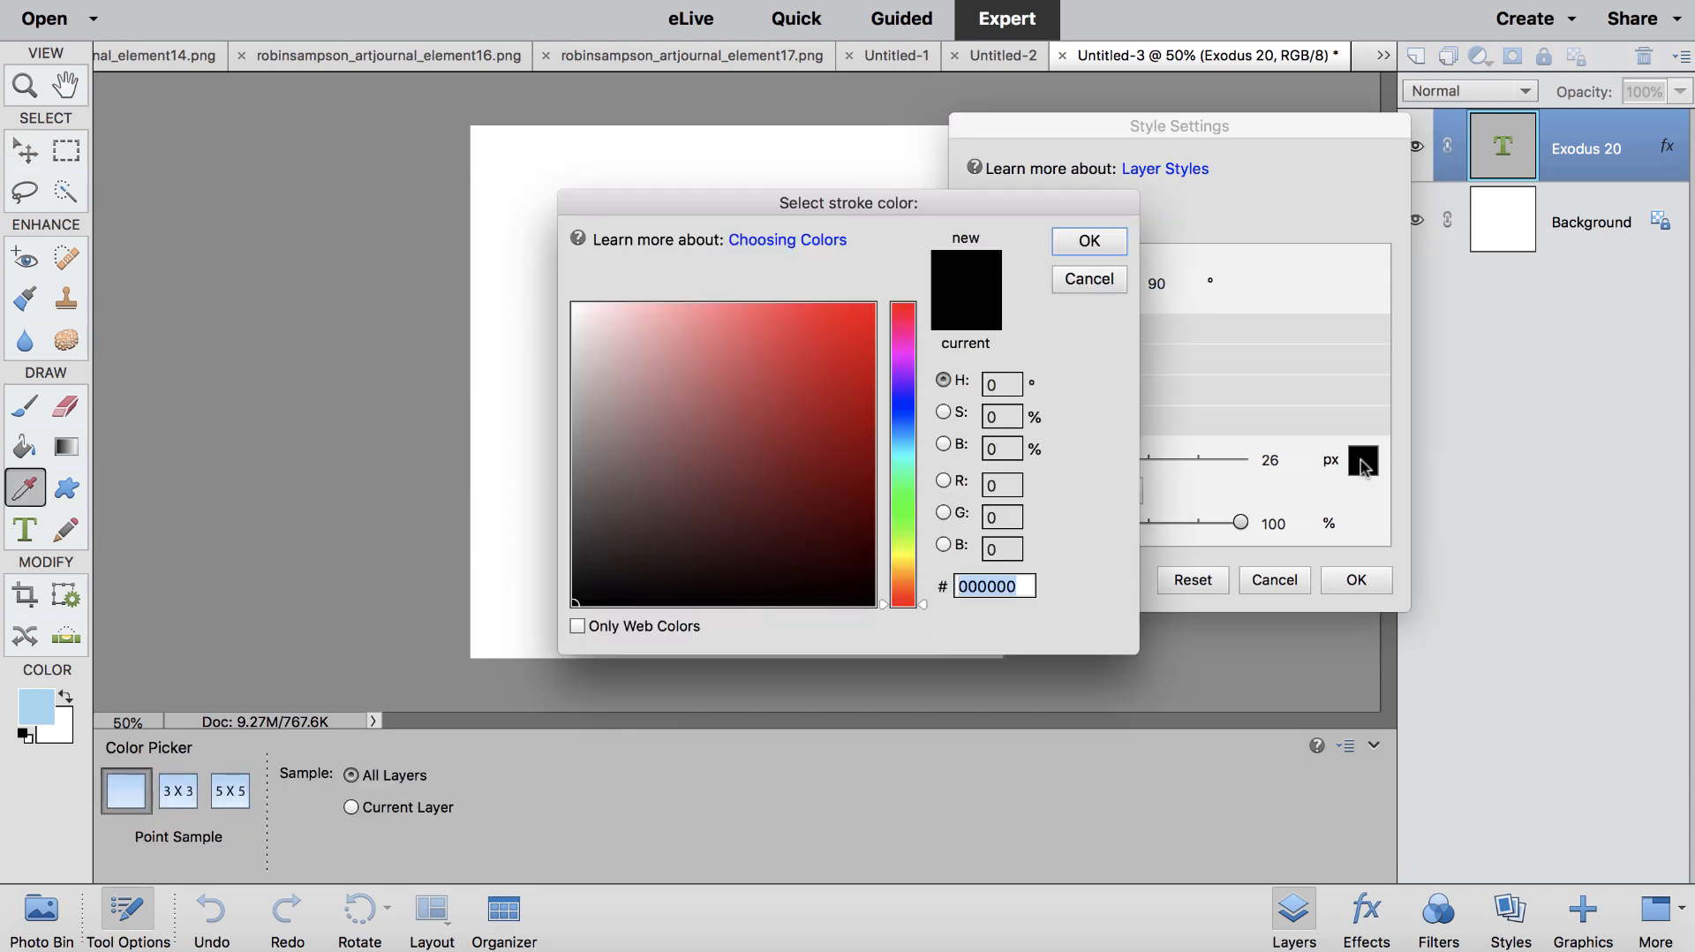
left_click(576, 307)
left_click(1077, 246)
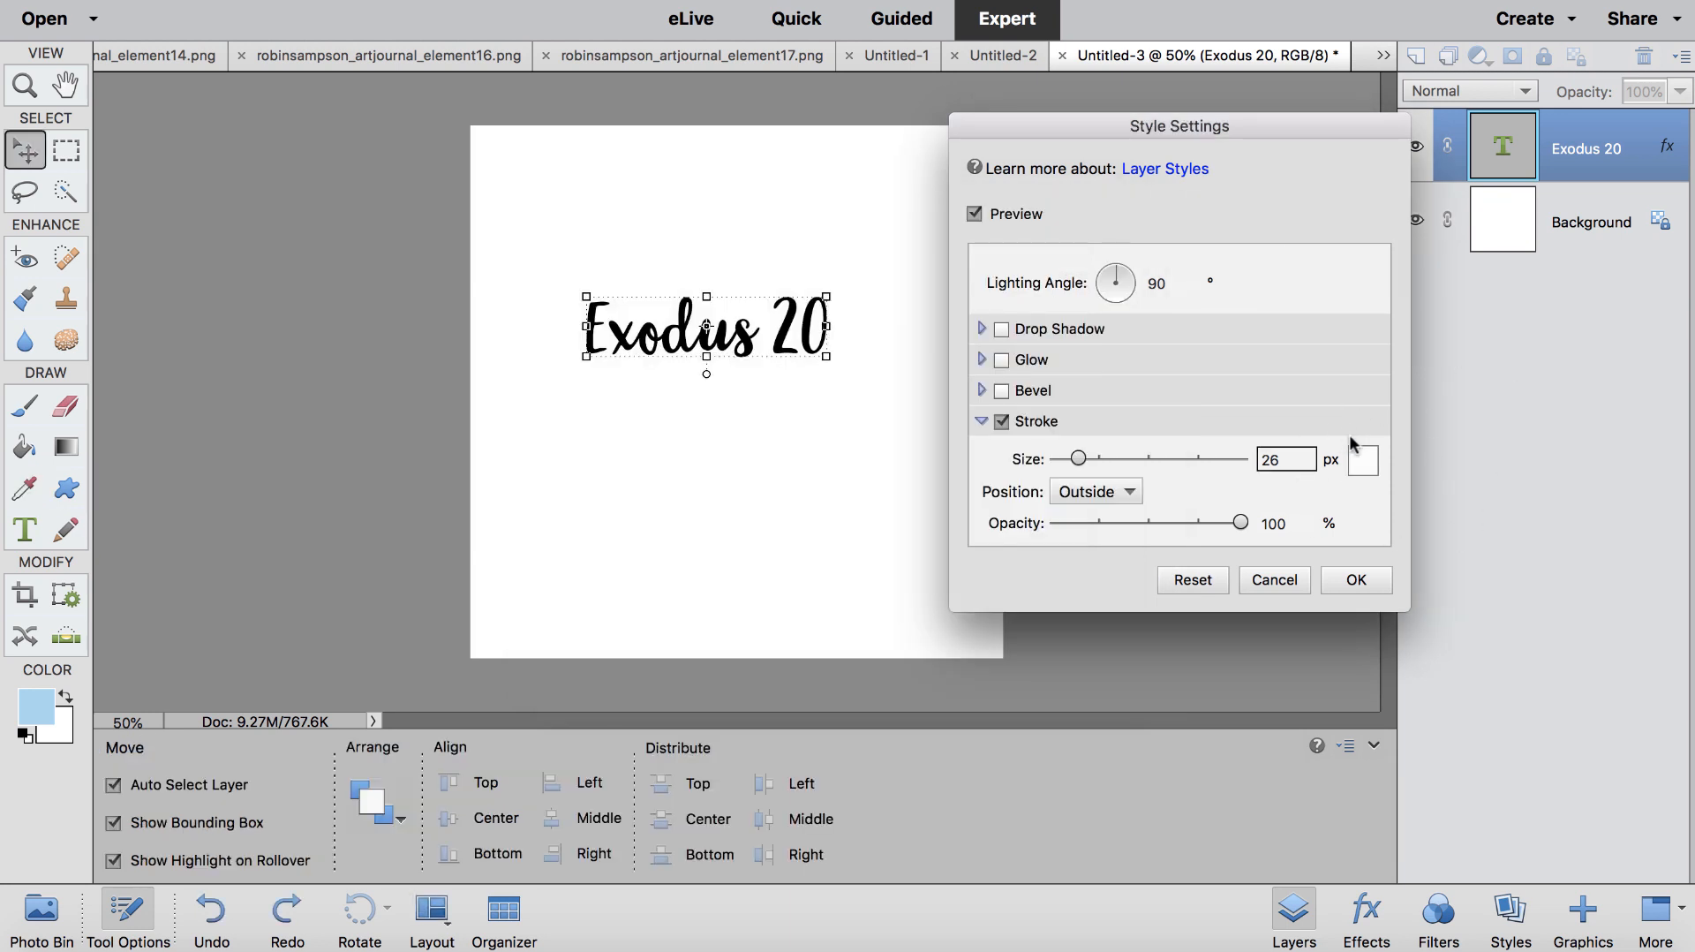
double_click(1293, 459)
type("14")
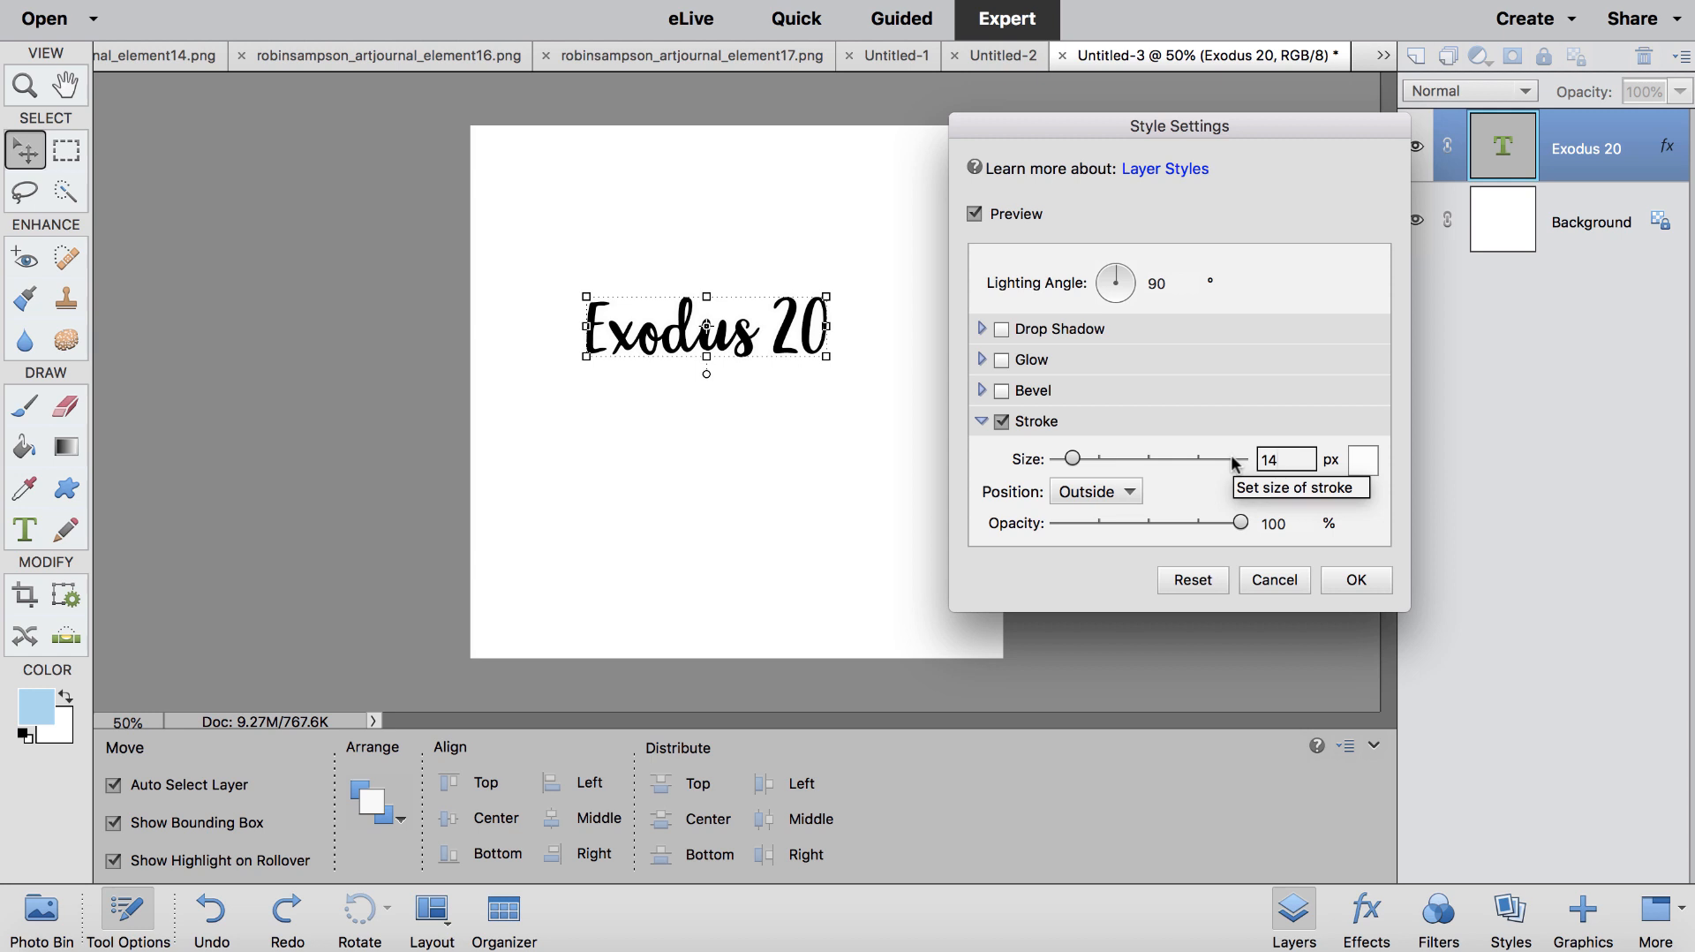
Step: Try the Inside position for the stroke, return it to Outside, and accept the style settings
left_click(1076, 493)
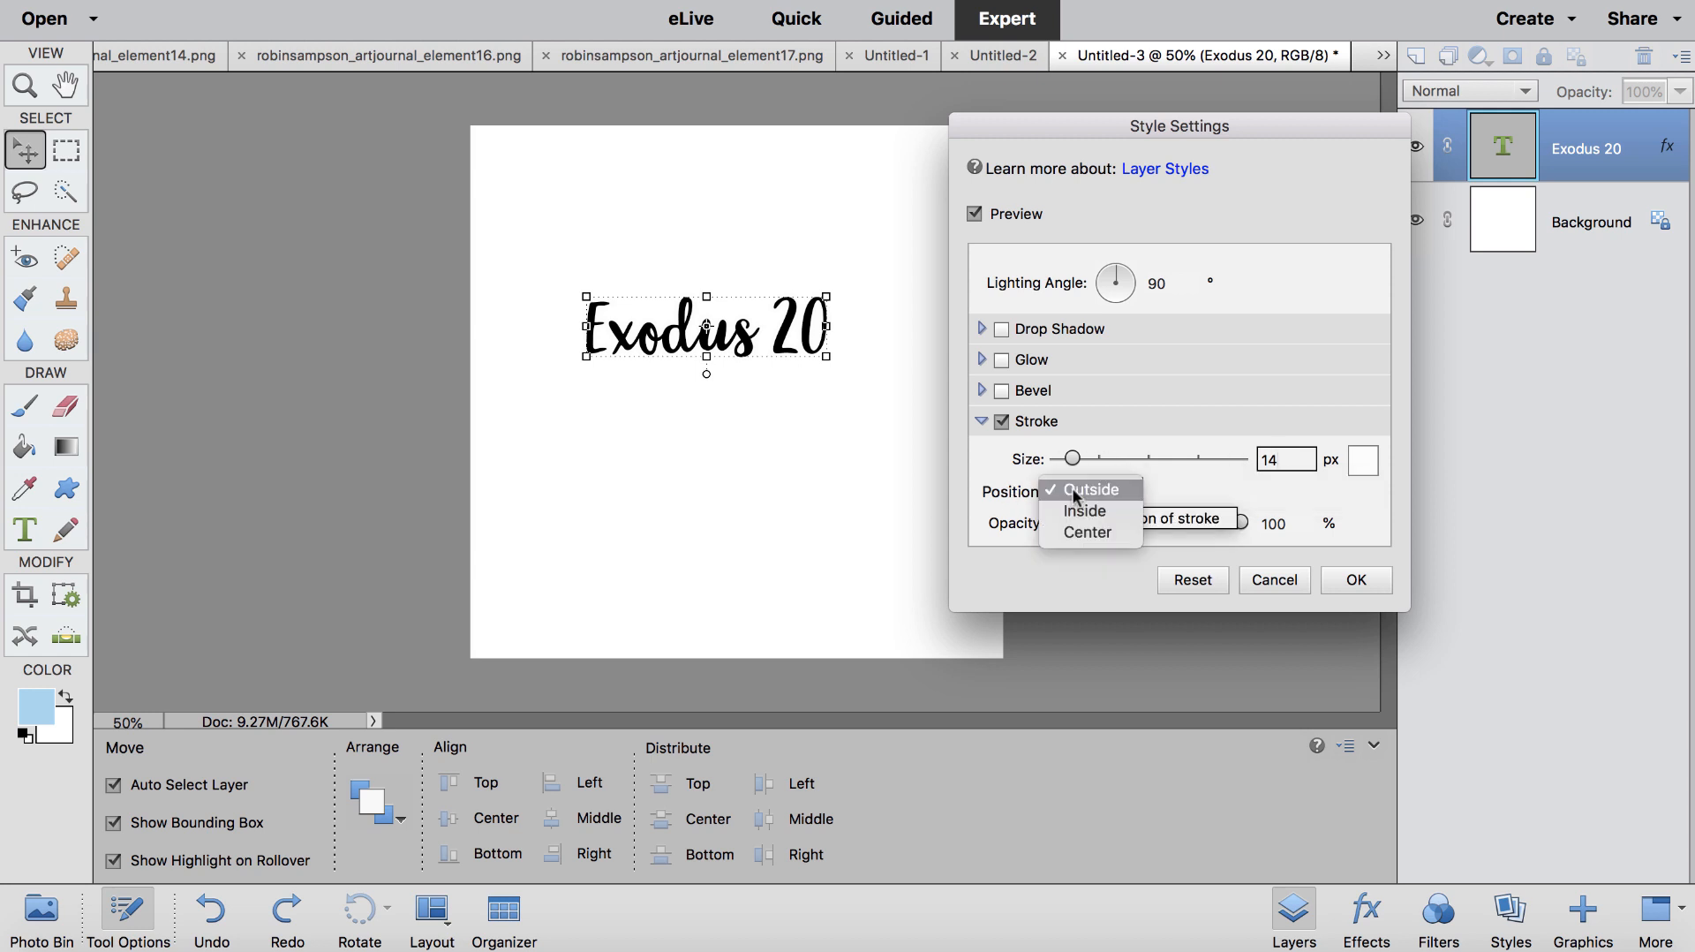
left_click(1081, 511)
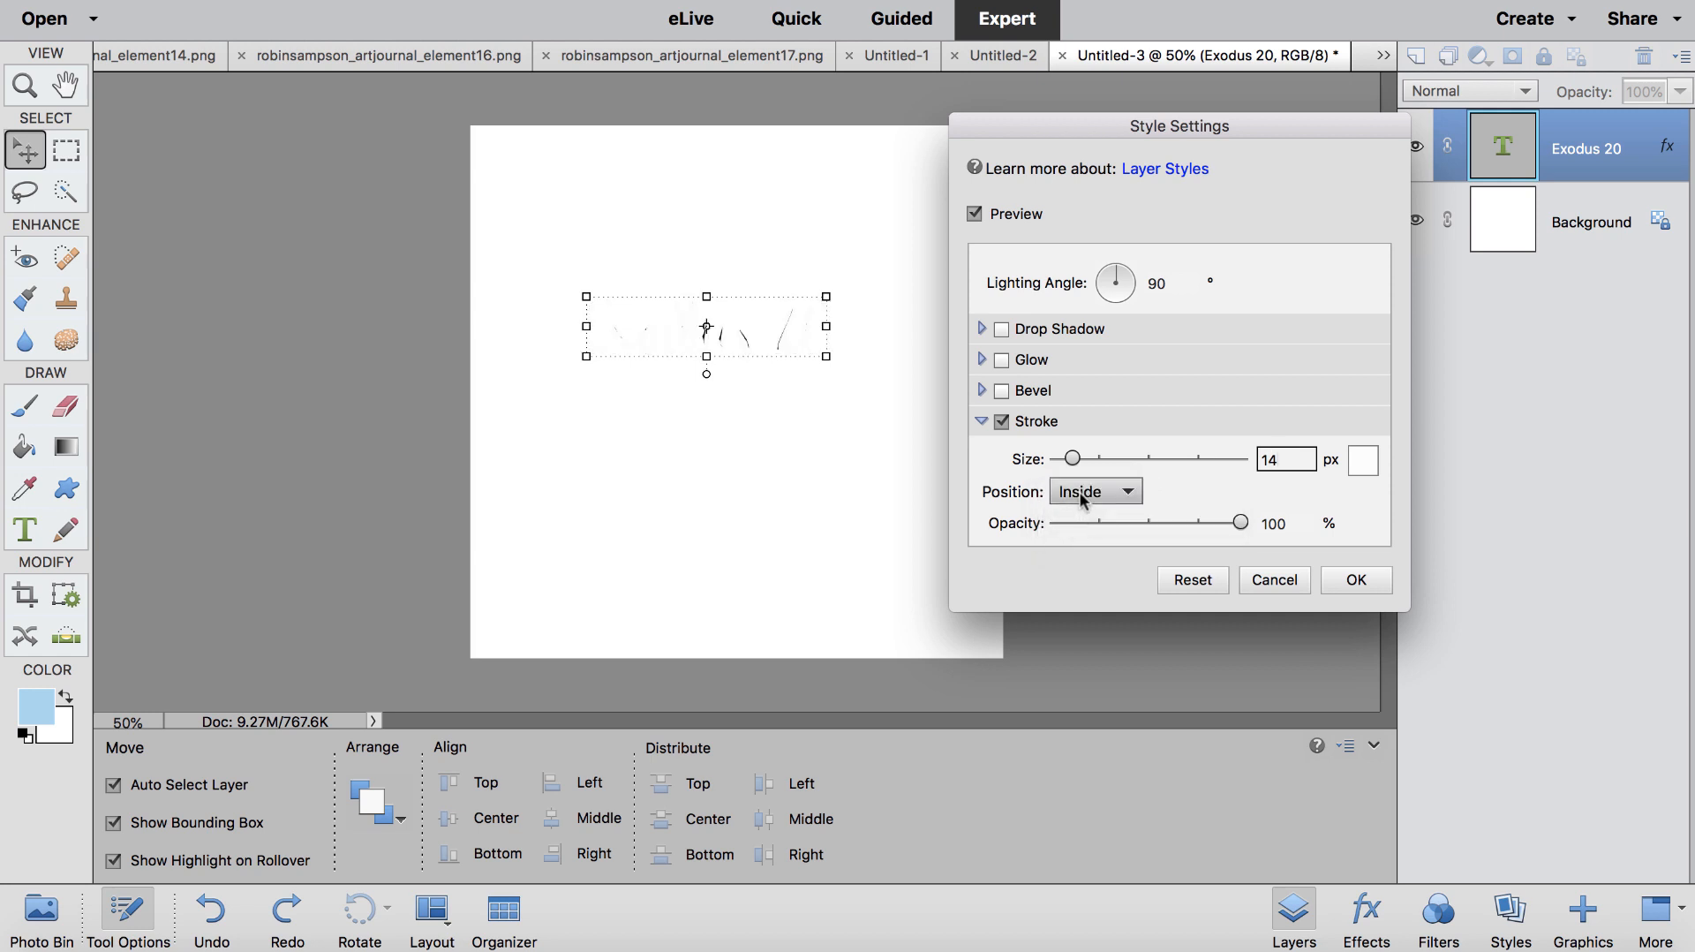
left_click(1082, 497)
left_click(1083, 491)
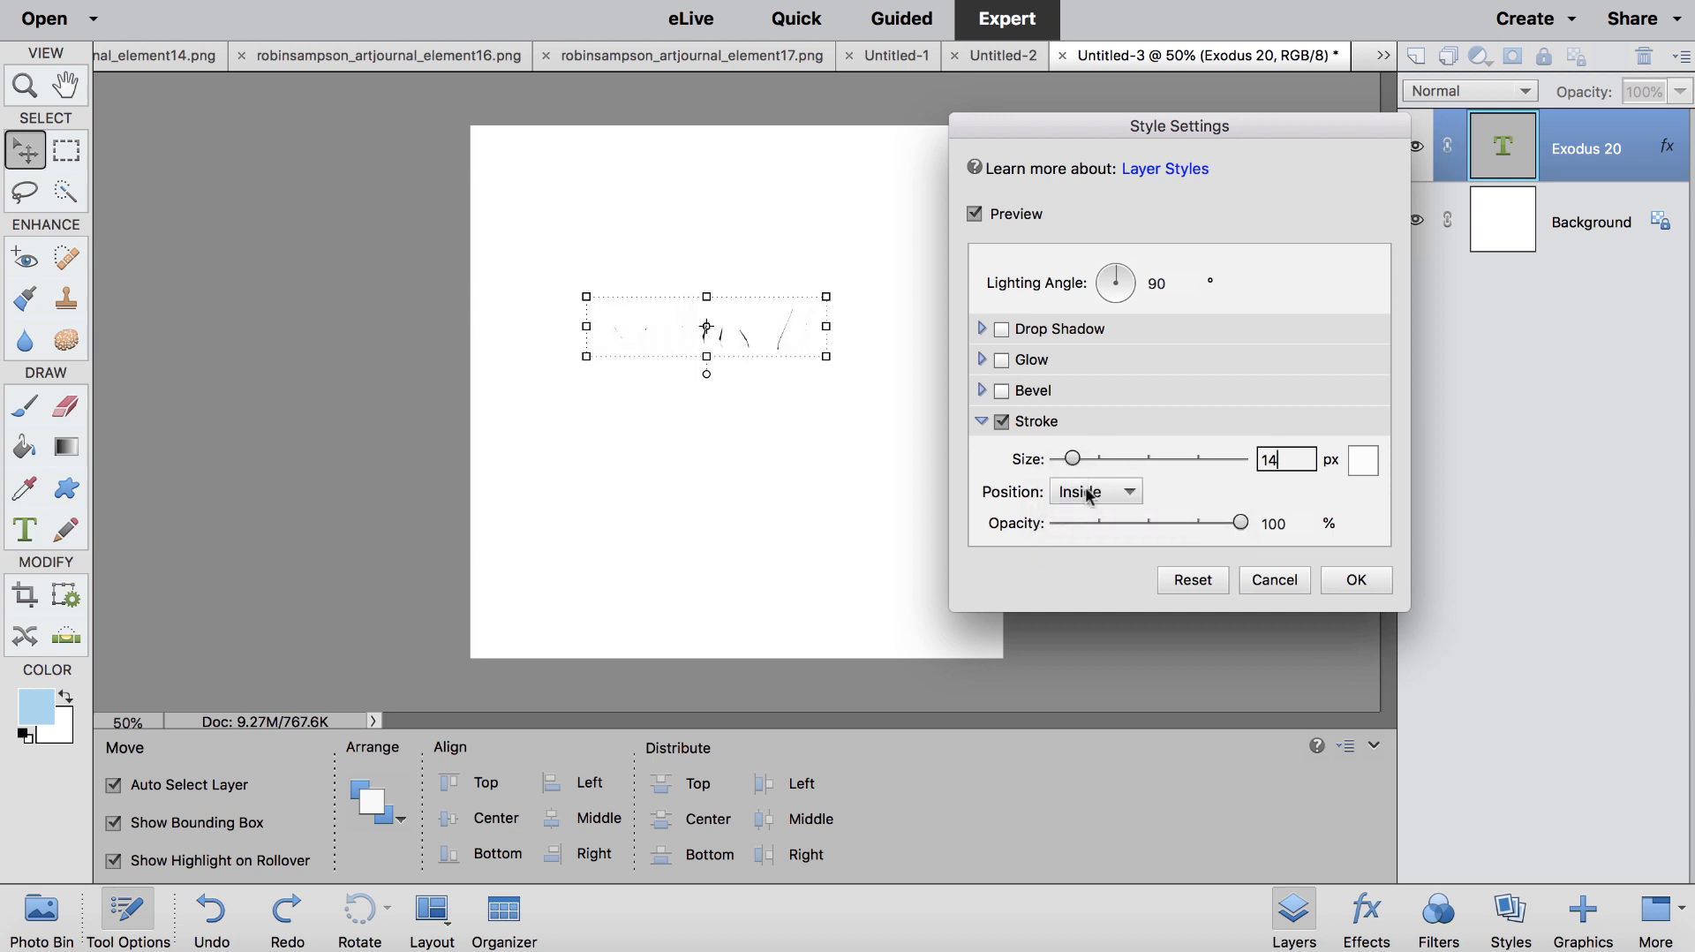
left_click(1089, 492)
left_click(1088, 464)
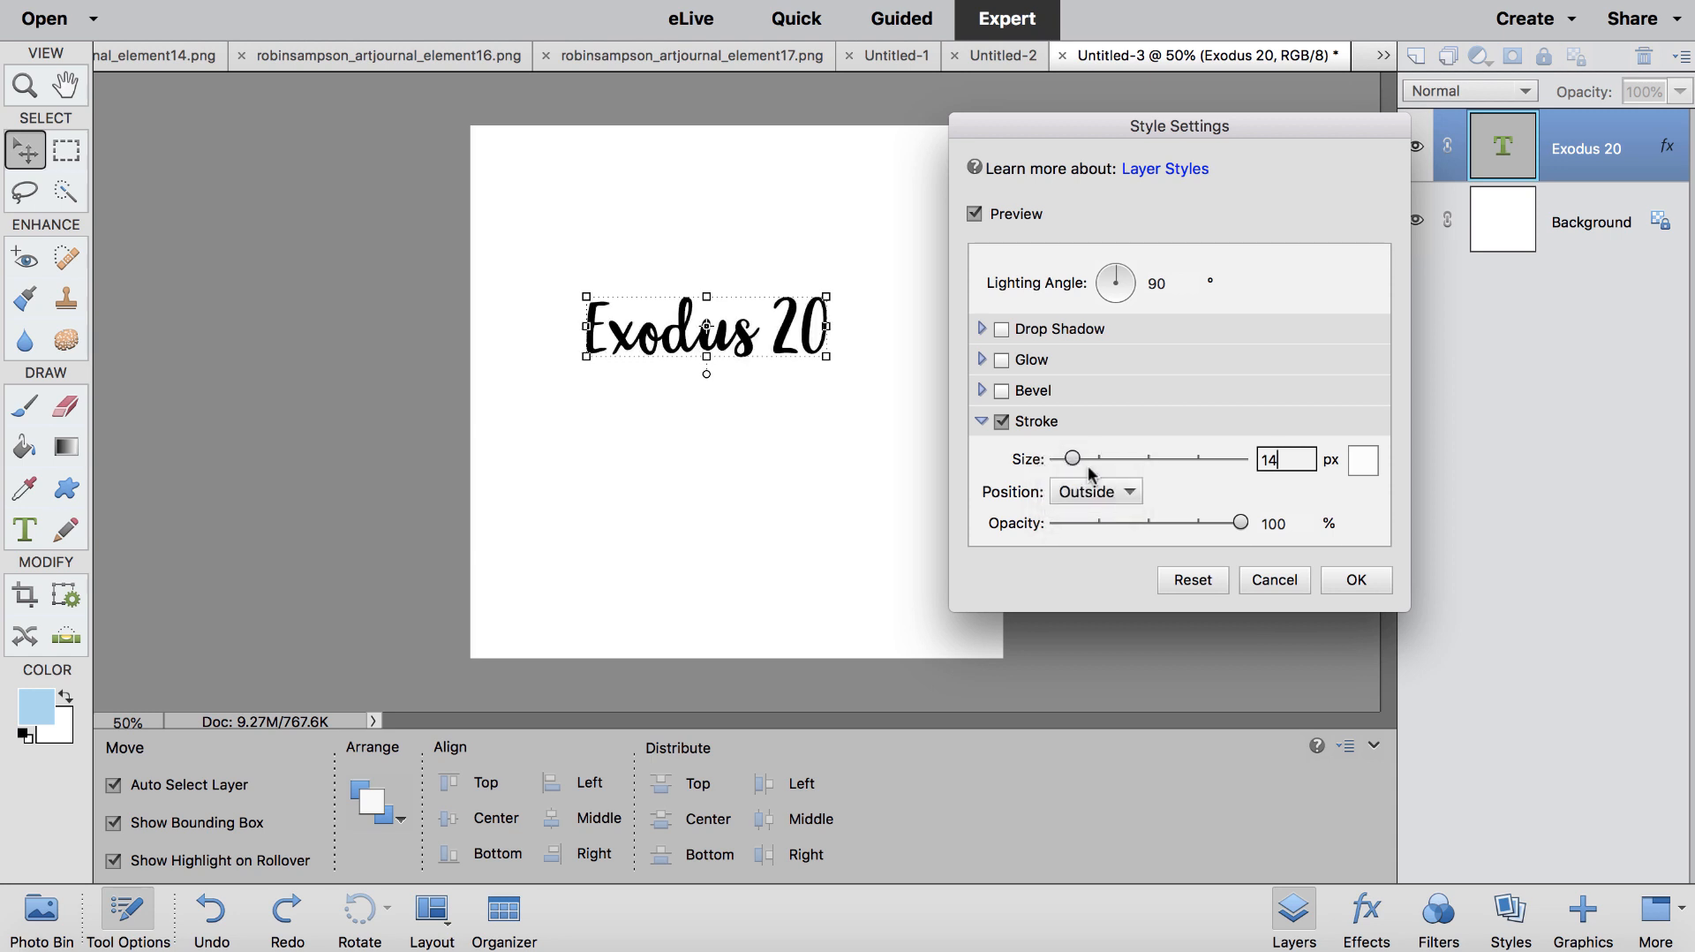
left_click(1357, 582)
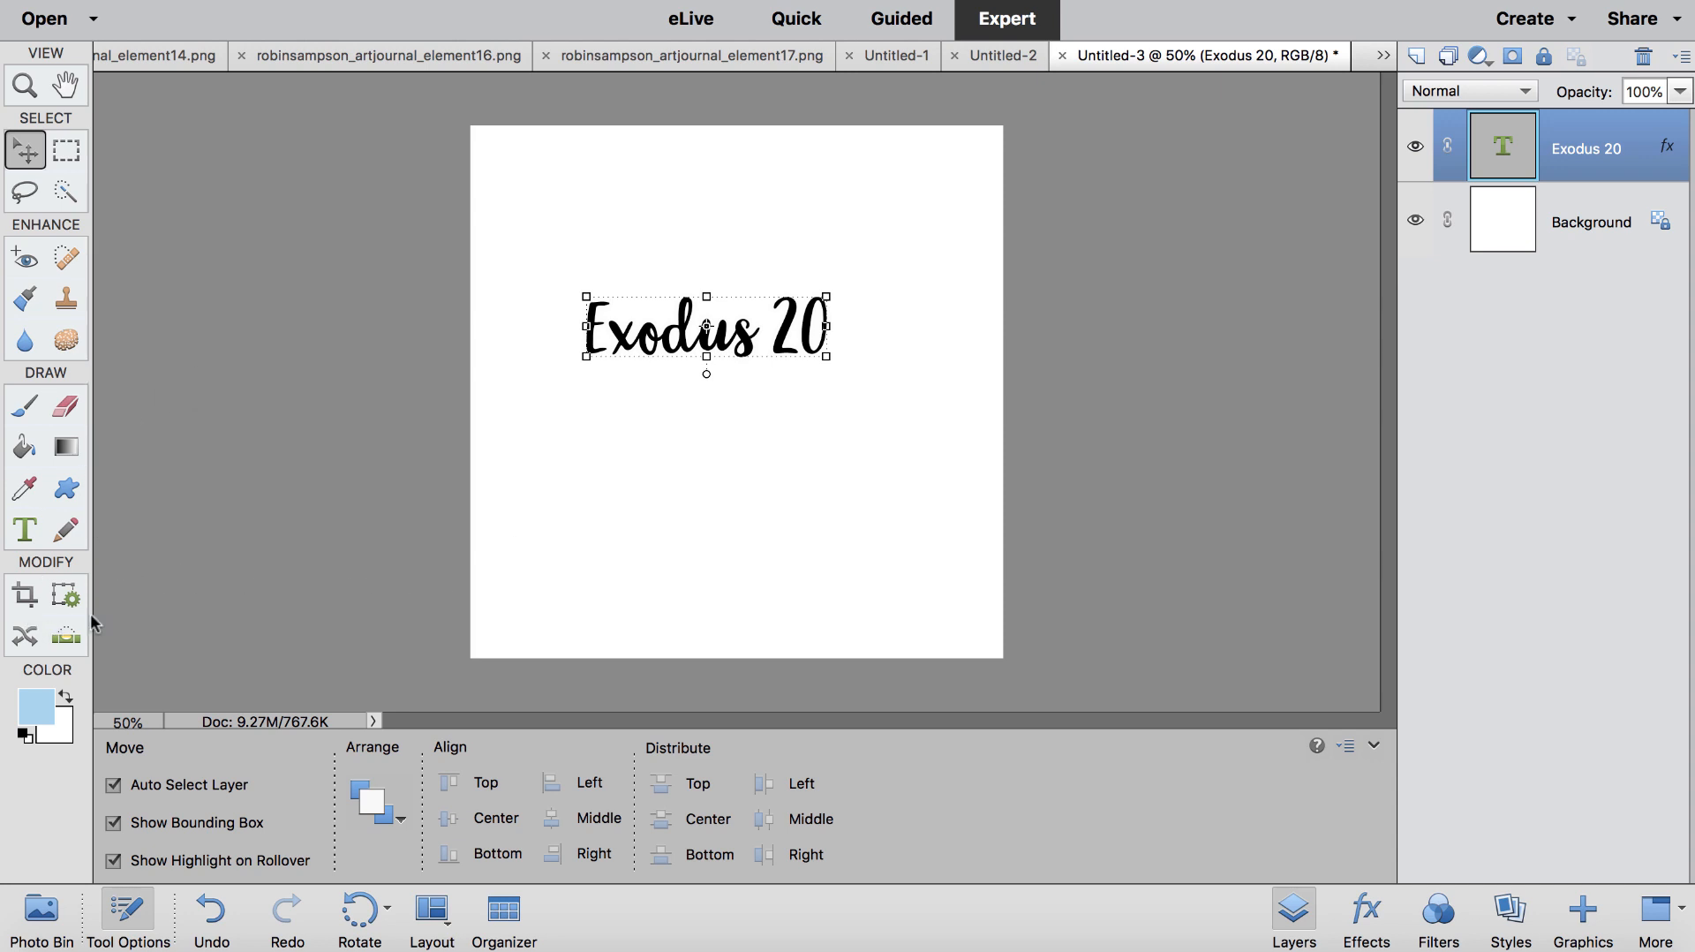
Step: Draw an unconstrained rectangle shape covering the whole "Exodus 20" text with a margin around it
left_click(73, 496)
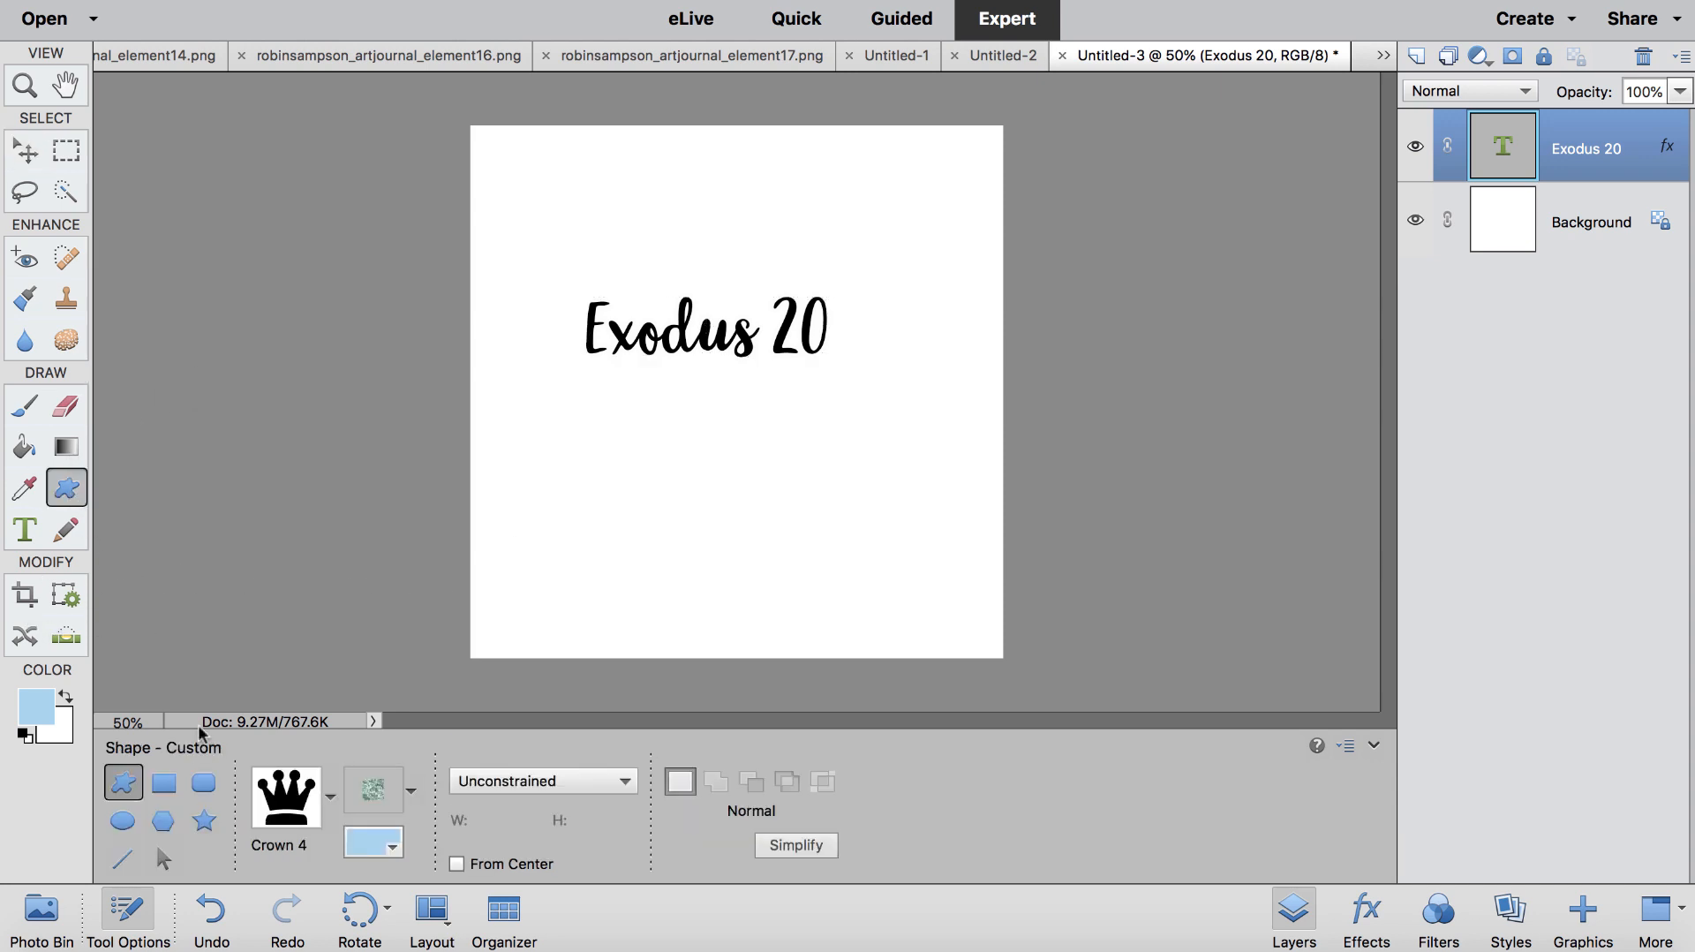
left_click(161, 785)
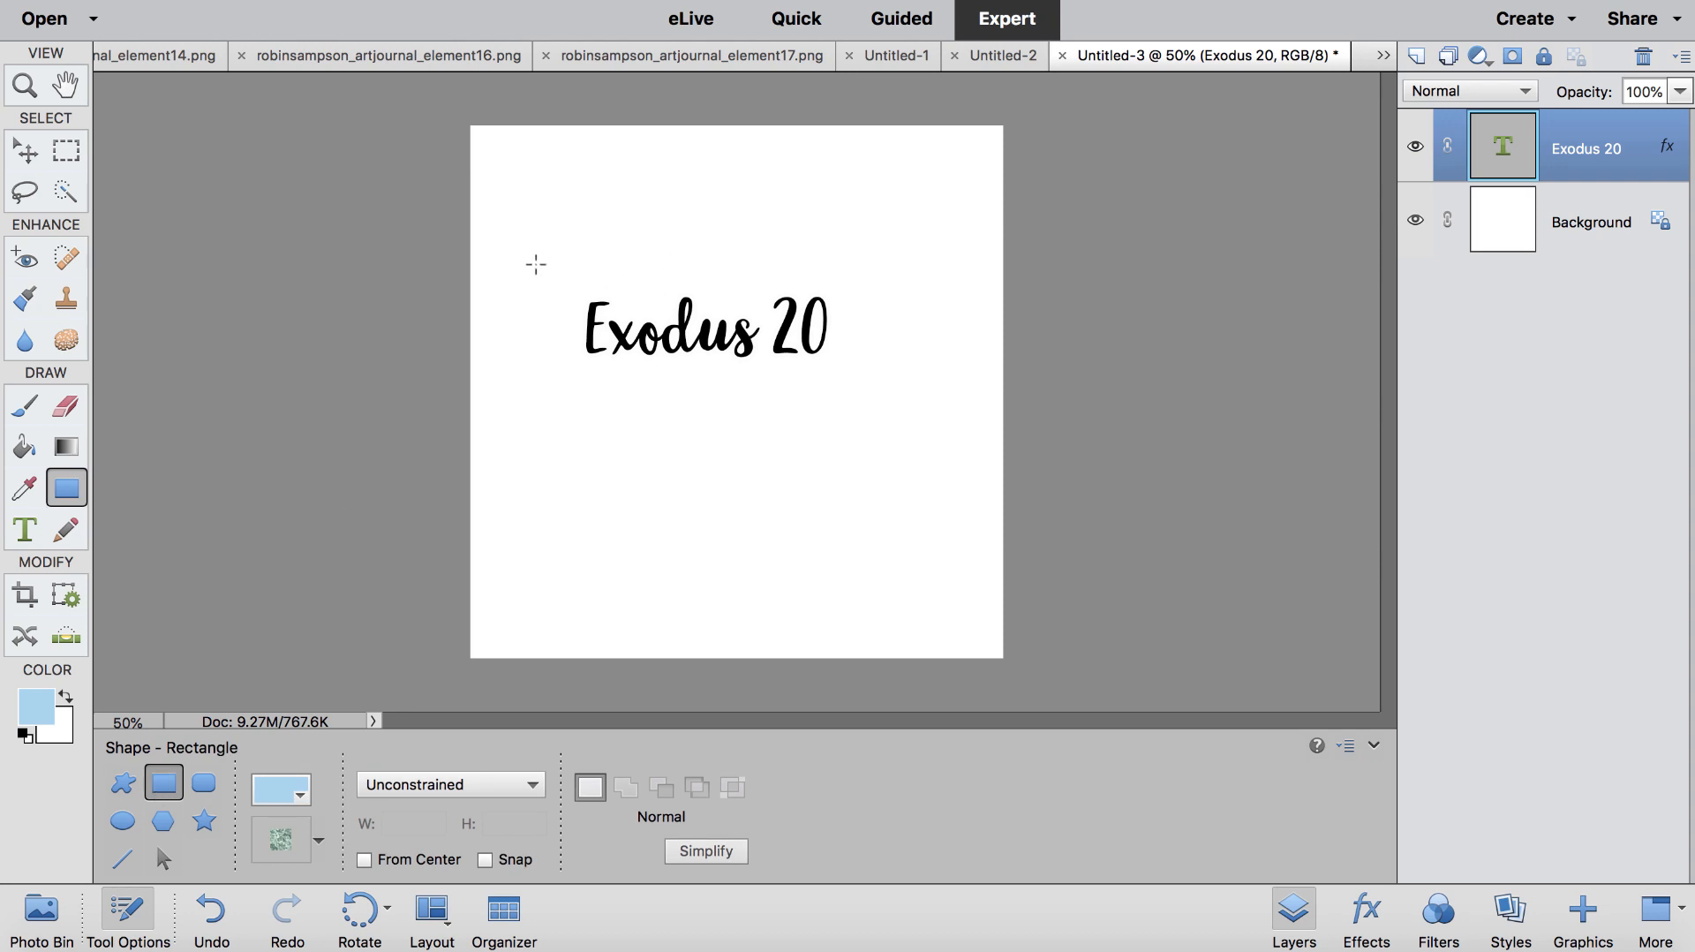
left_click_drag(536, 264, 895, 403)
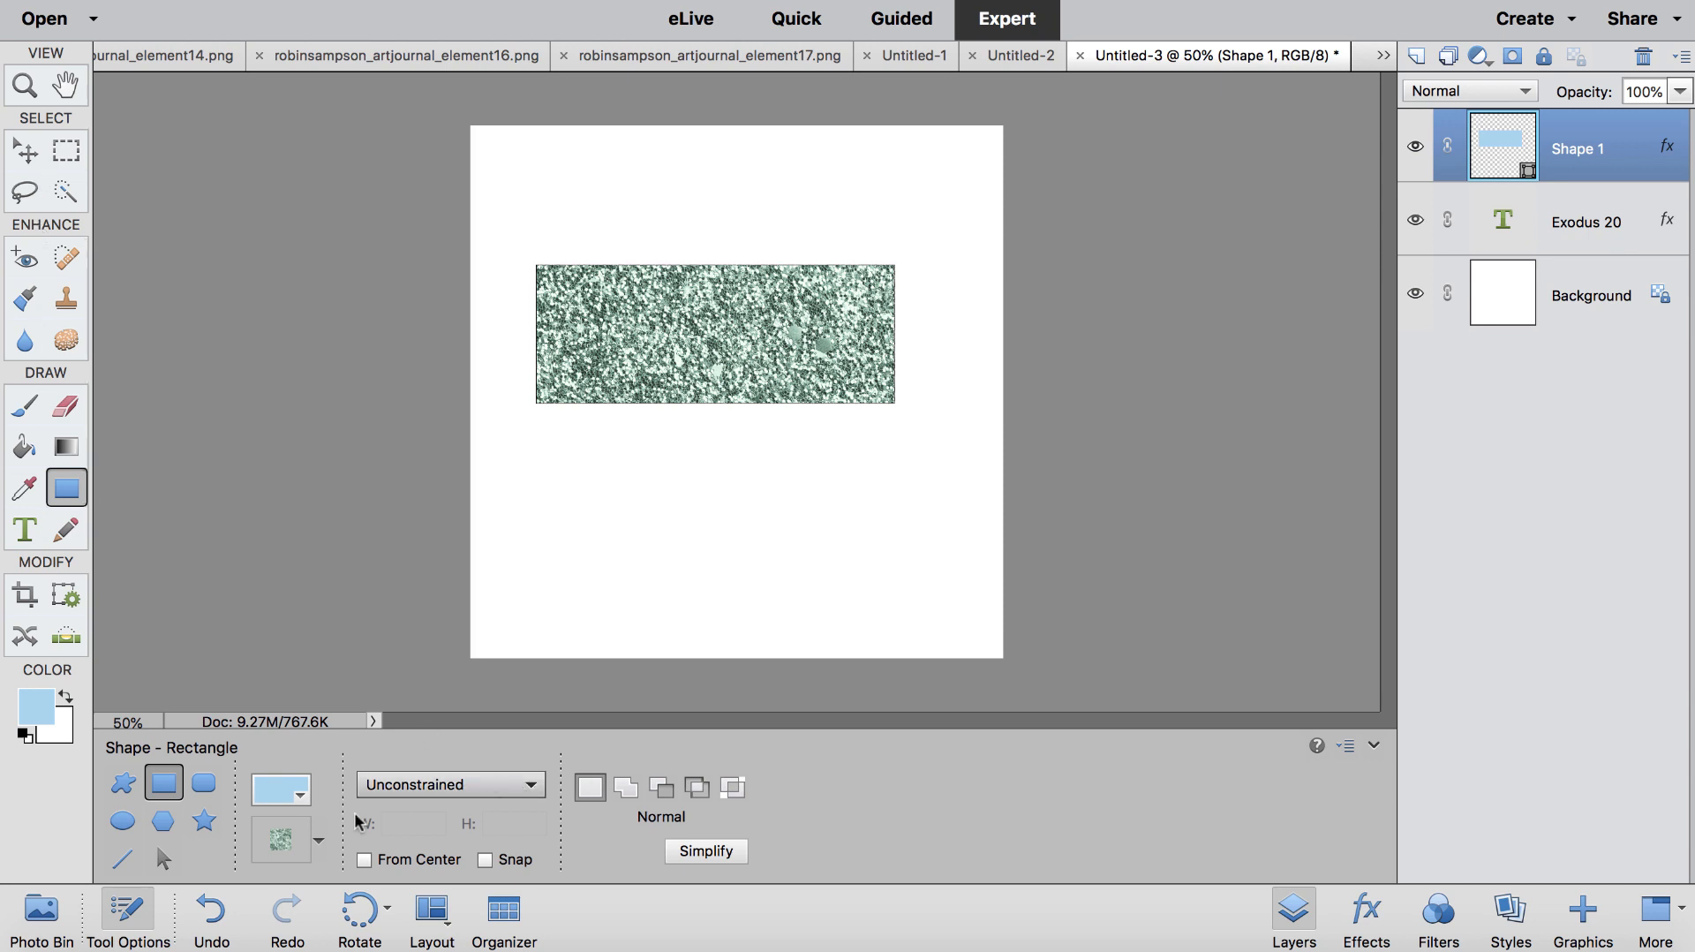
Step: Replace the rectangle's glitter style with Default Style (None) from the "no style" collection
left_click(327, 846)
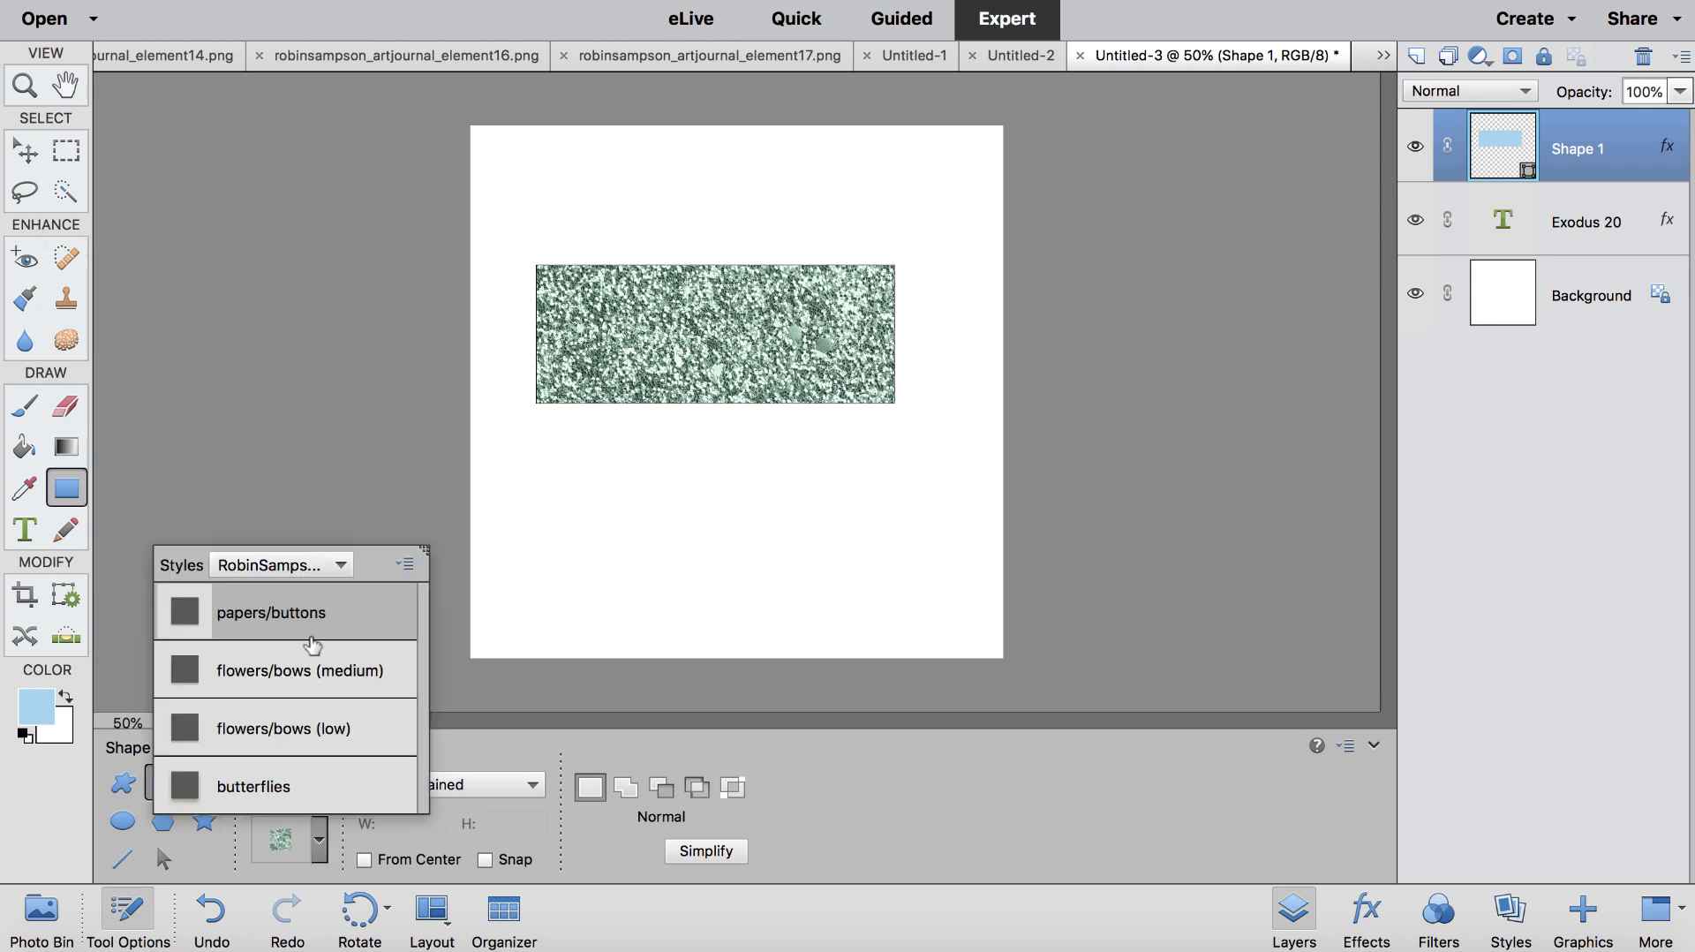
left_click(311, 566)
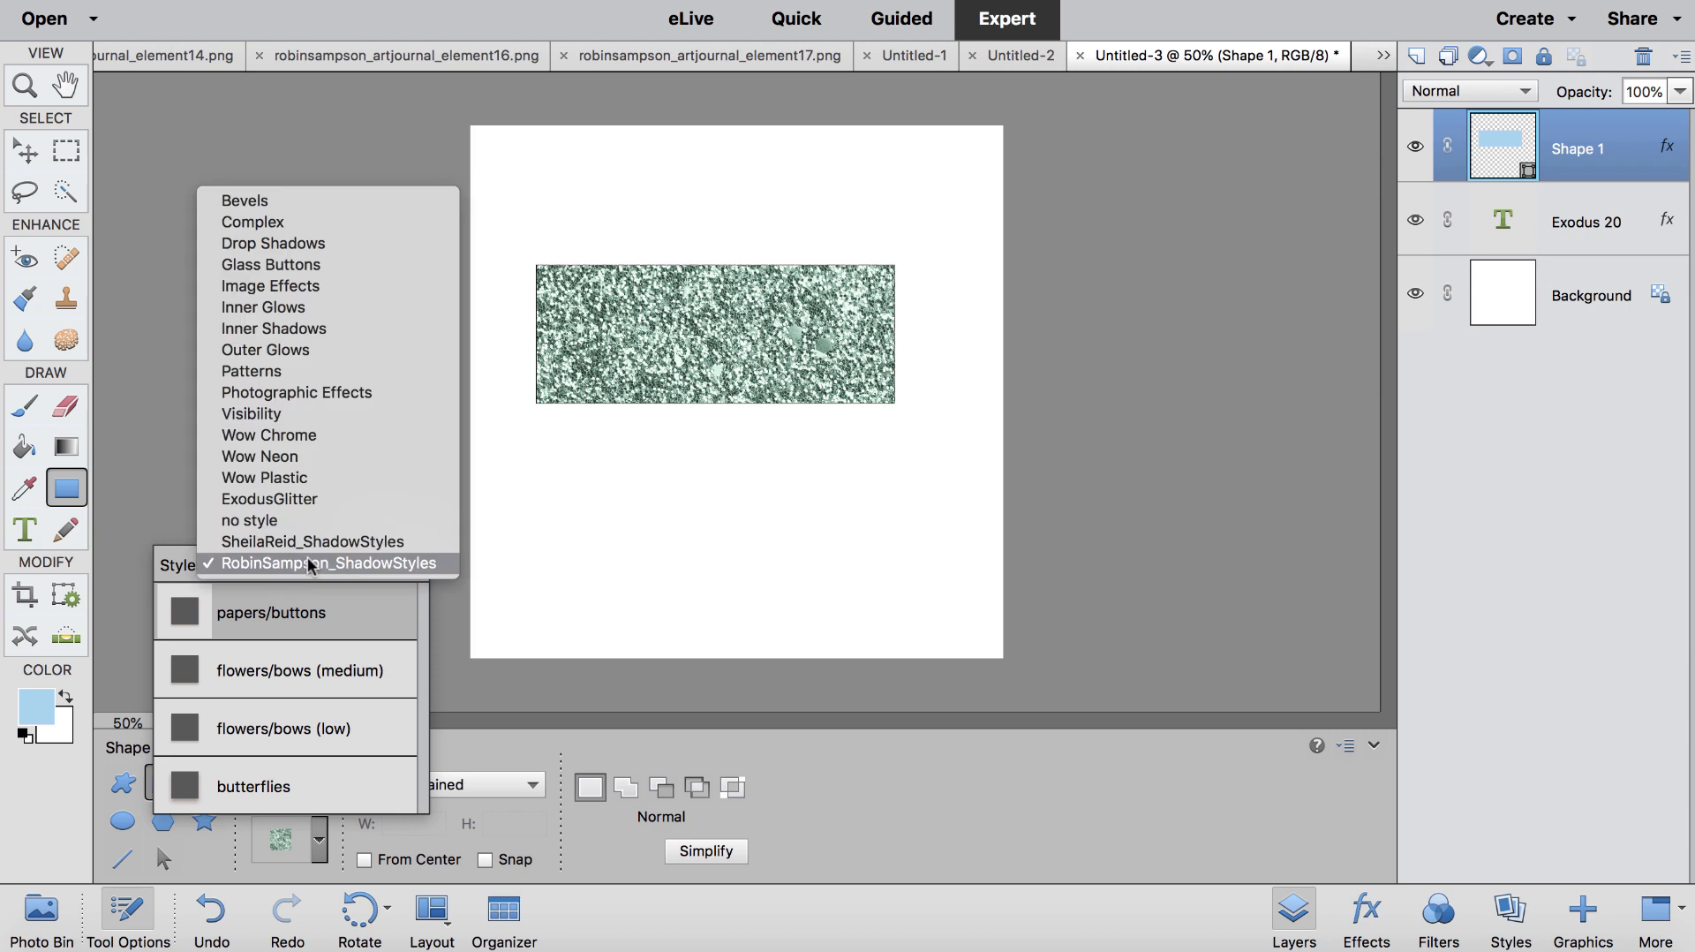
left_click(252, 520)
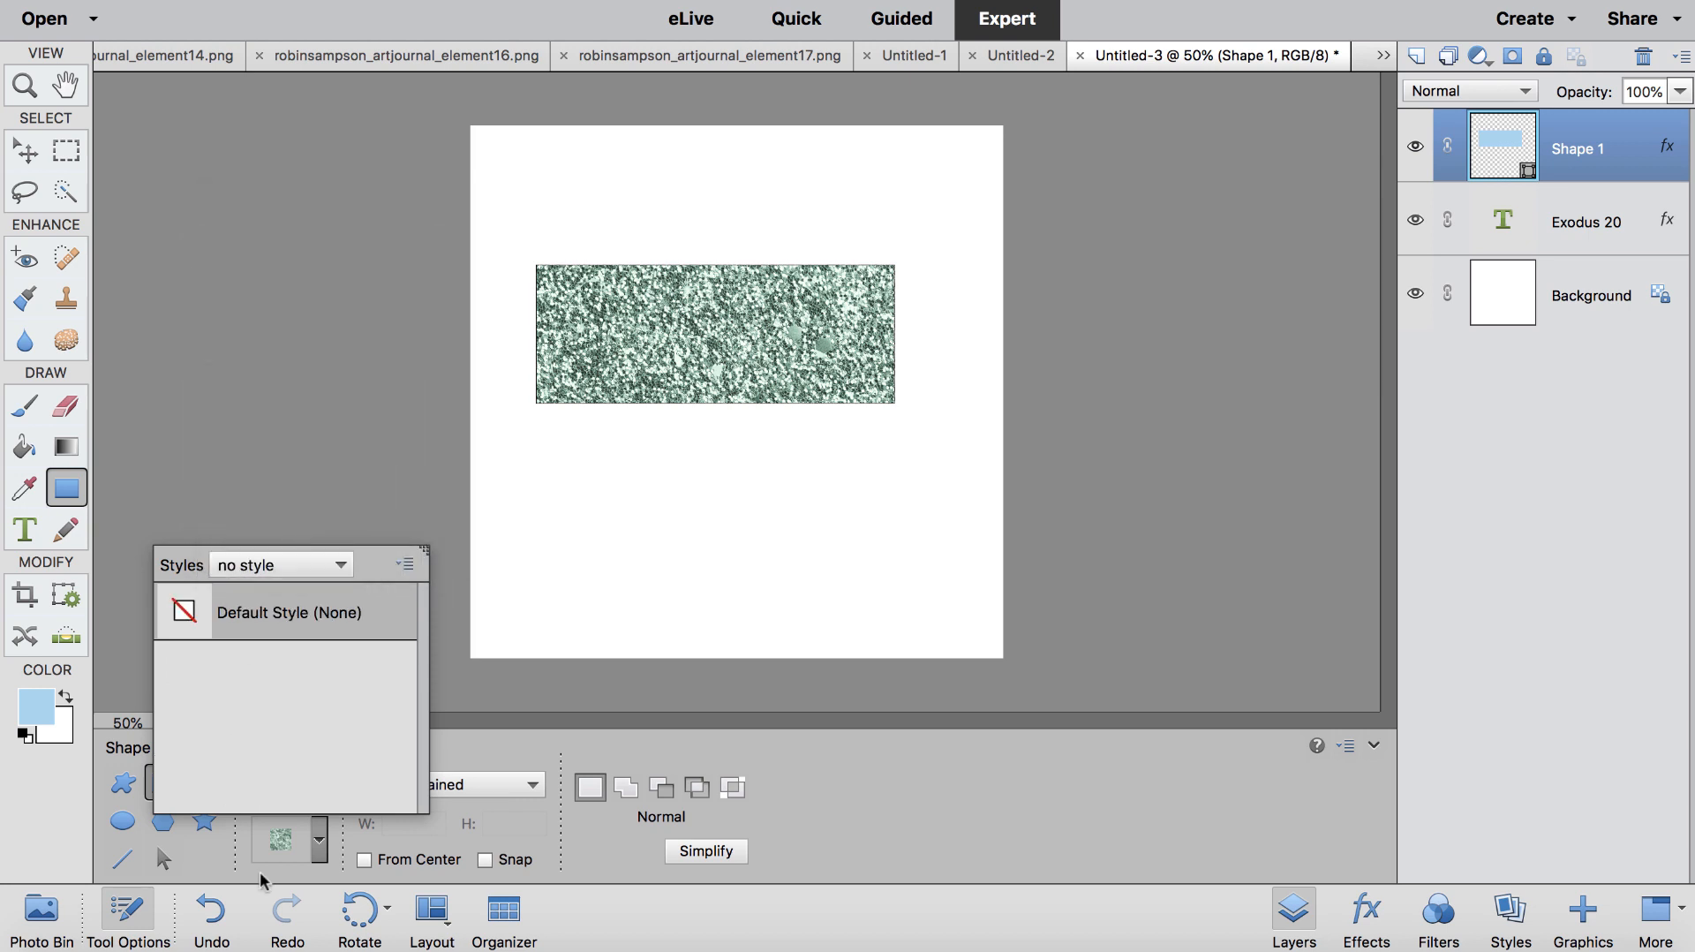
left_click(281, 612)
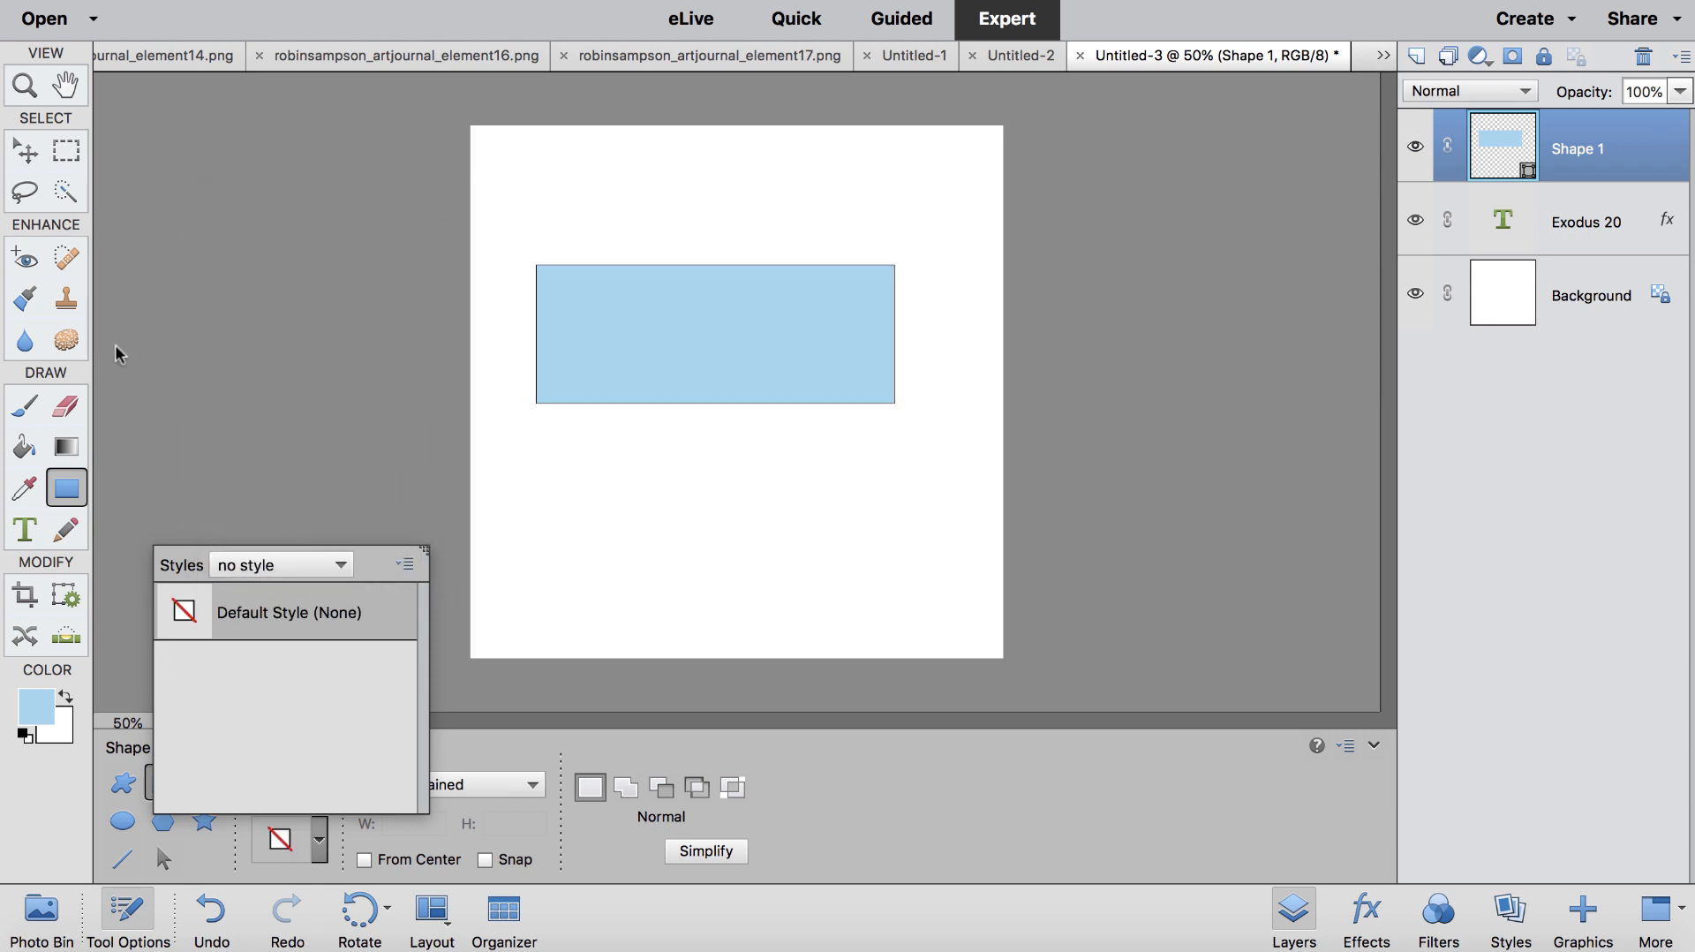
Step: Bring the "Exodus 20" text layer in front of the light blue rectangle
left_click(24, 154)
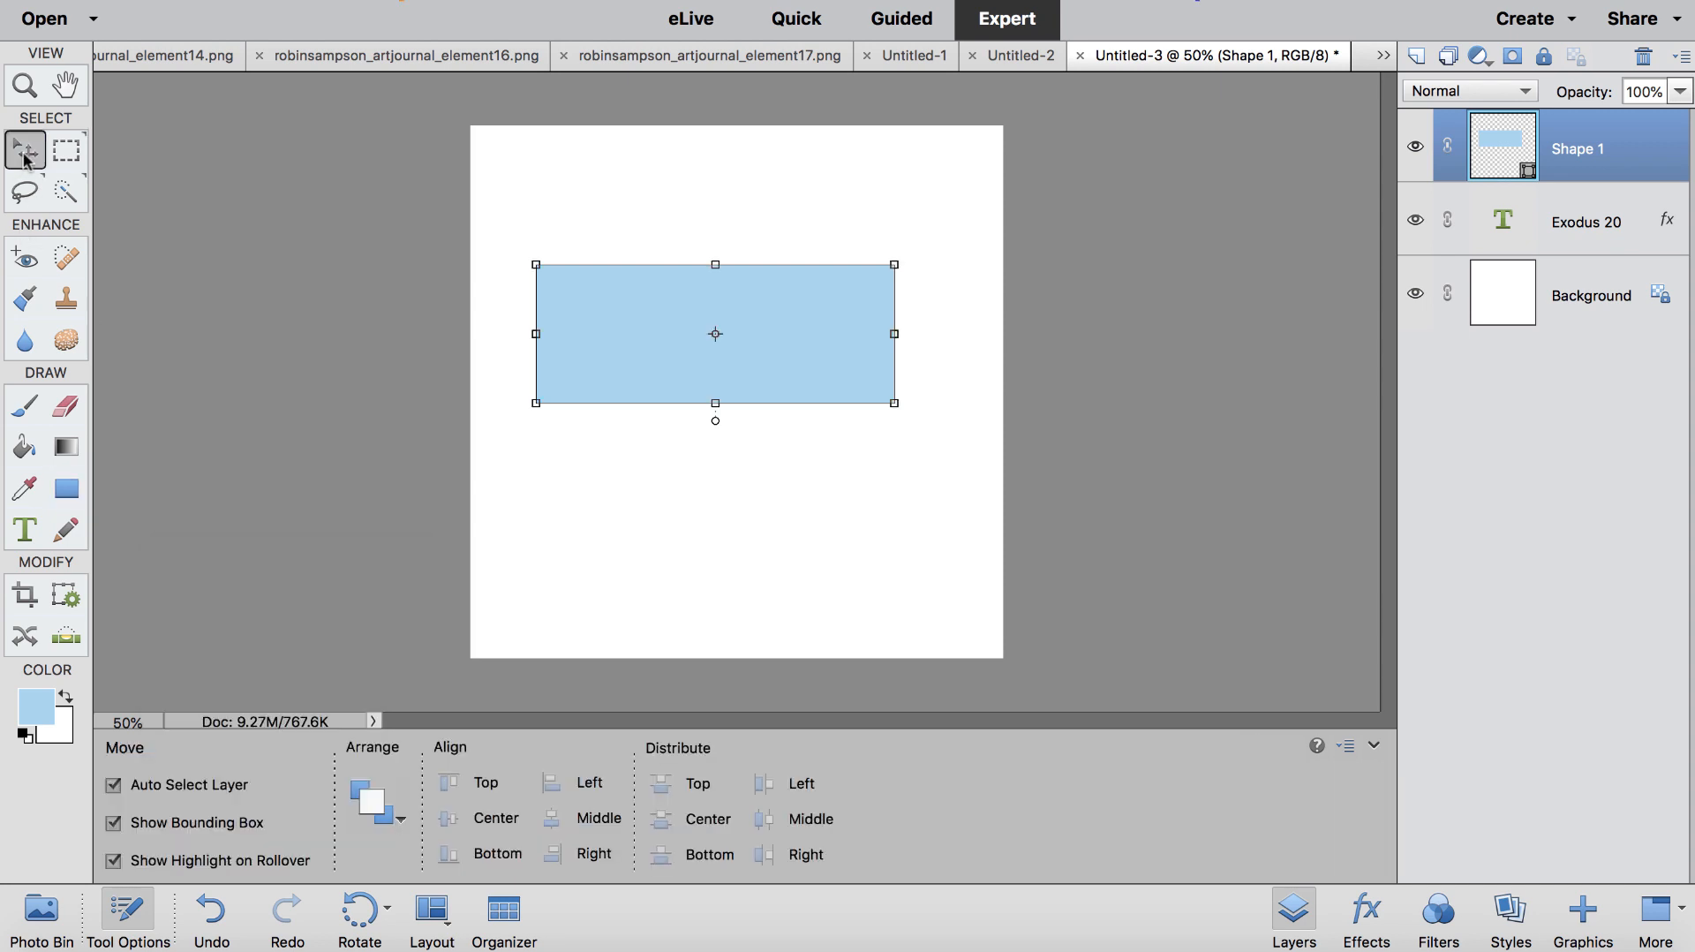
left_click(1595, 231)
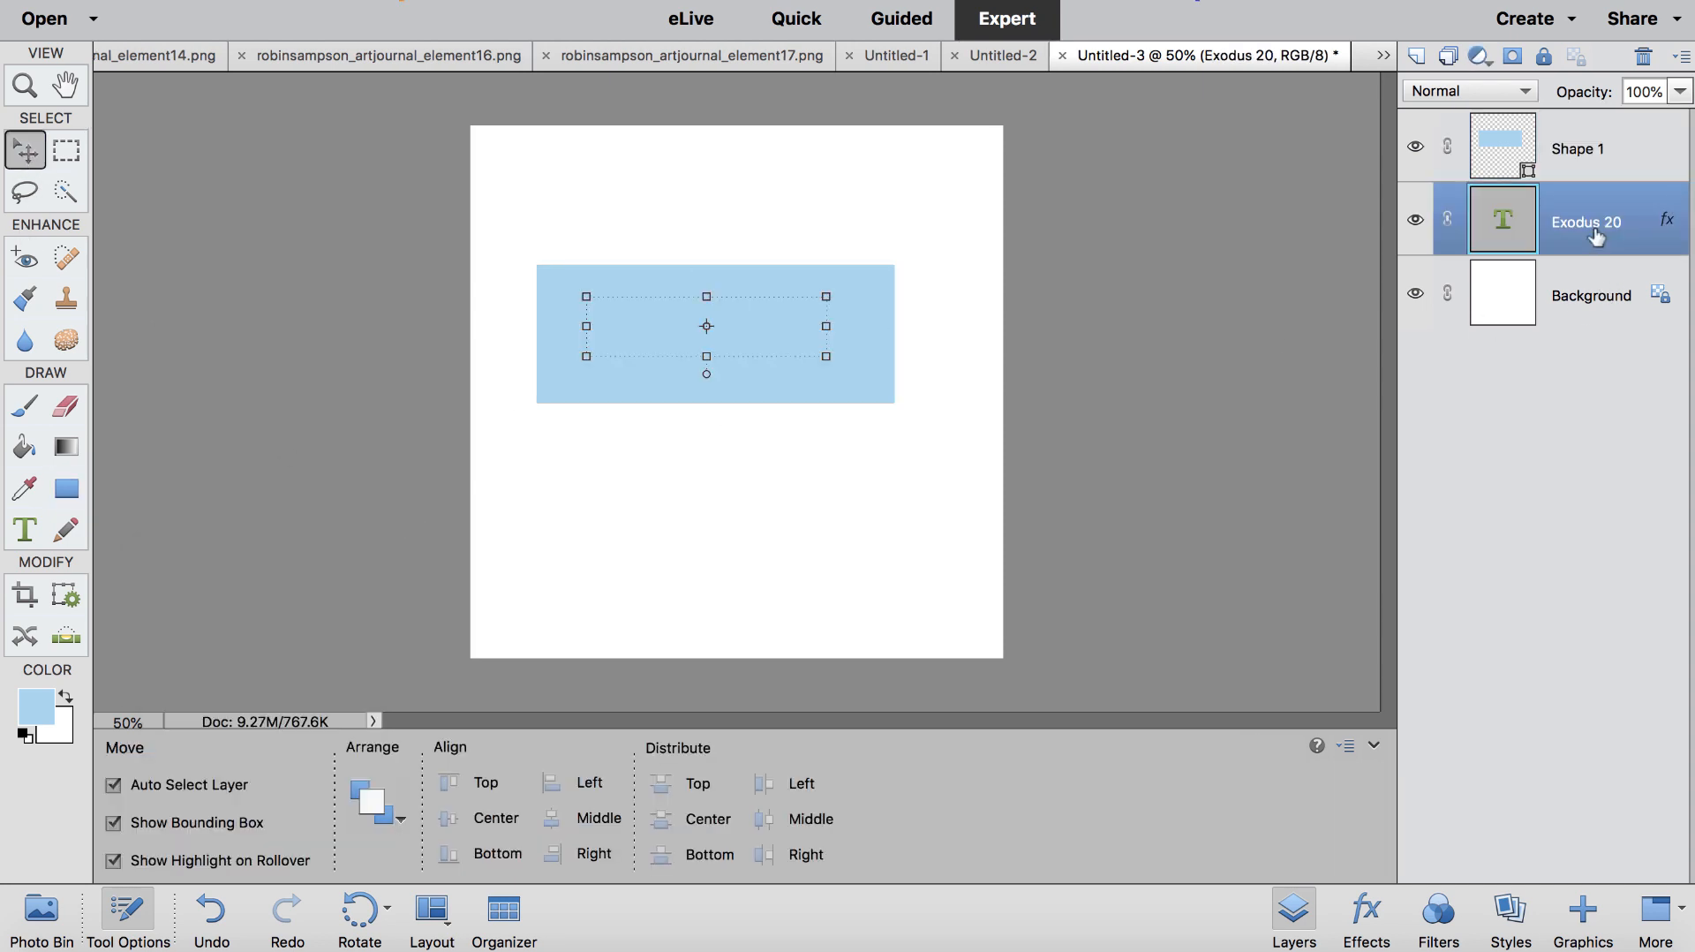
key("super+bracketright")
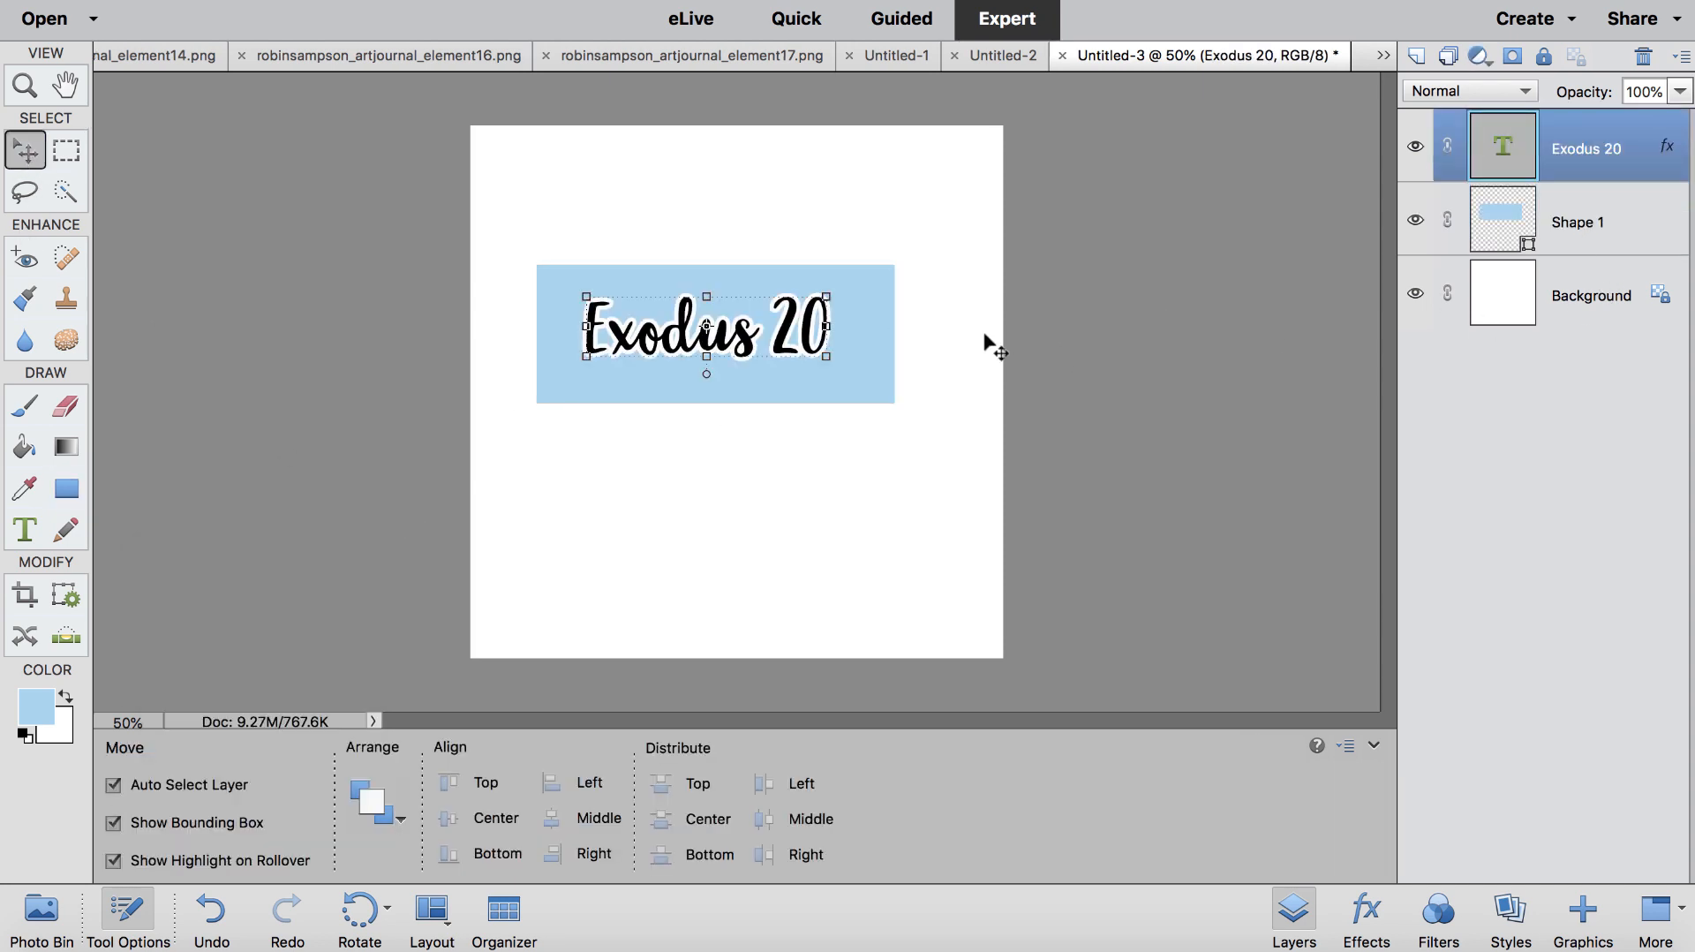
Step: Inspect the white outline up close and shift the "Exodus 20" text slightly to the right on the rectangle
key("super+equal")
key("super+equal")
scroll(982, 347, "up", 5)
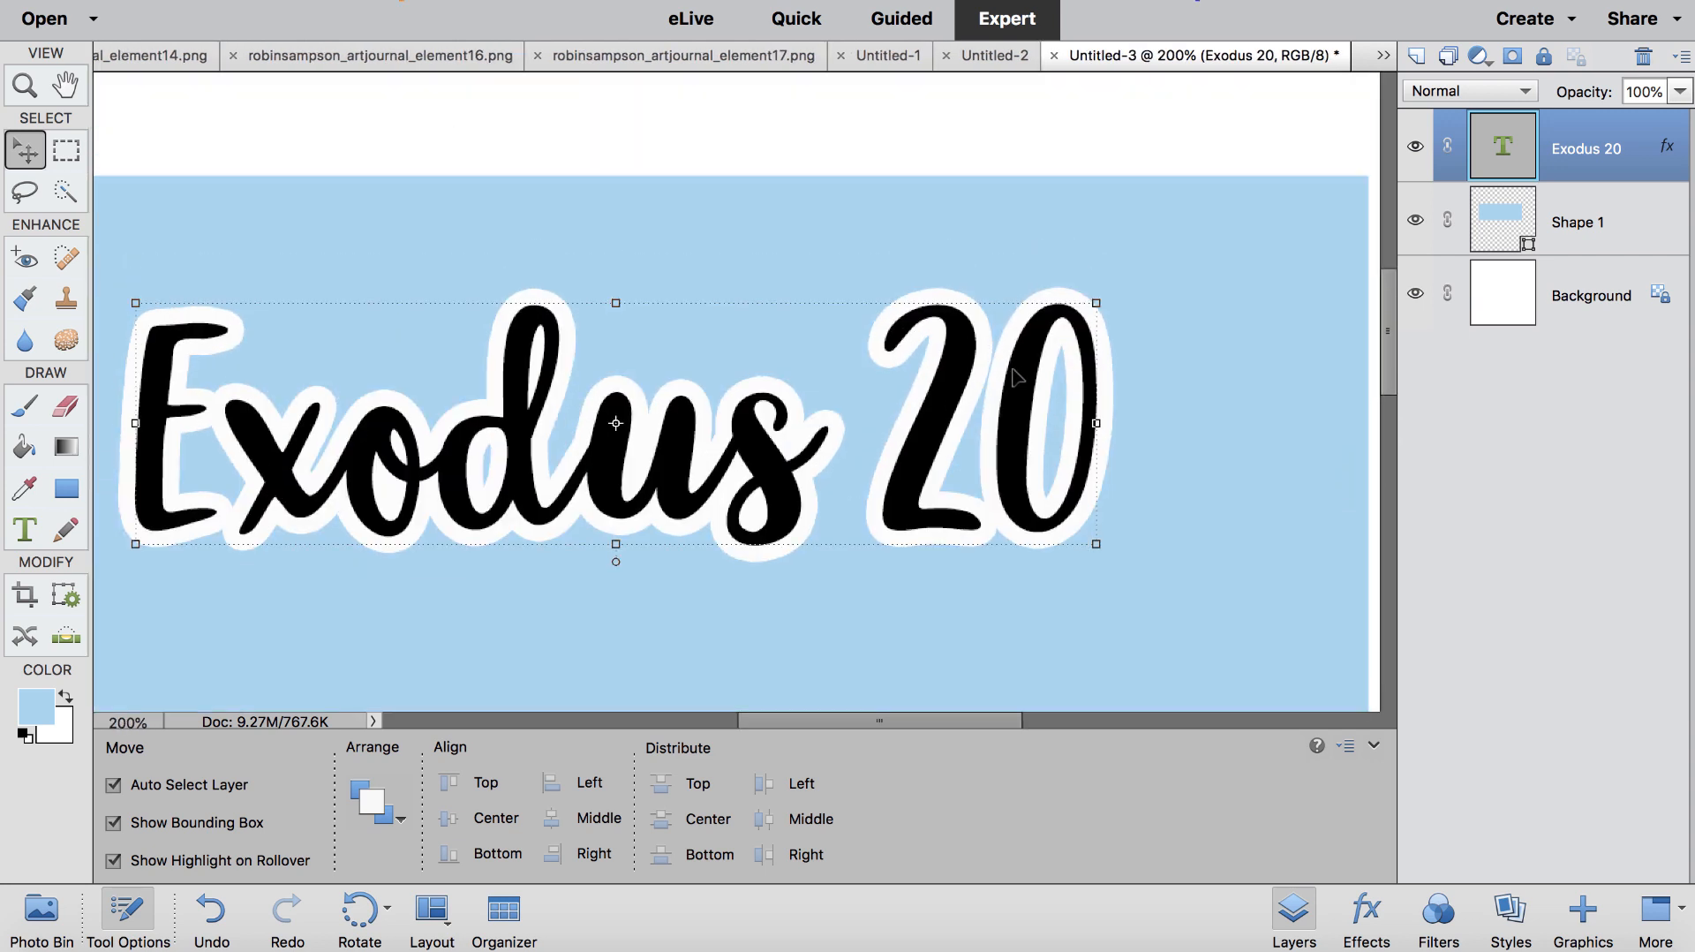
left_click_drag(999, 373, 1035, 378)
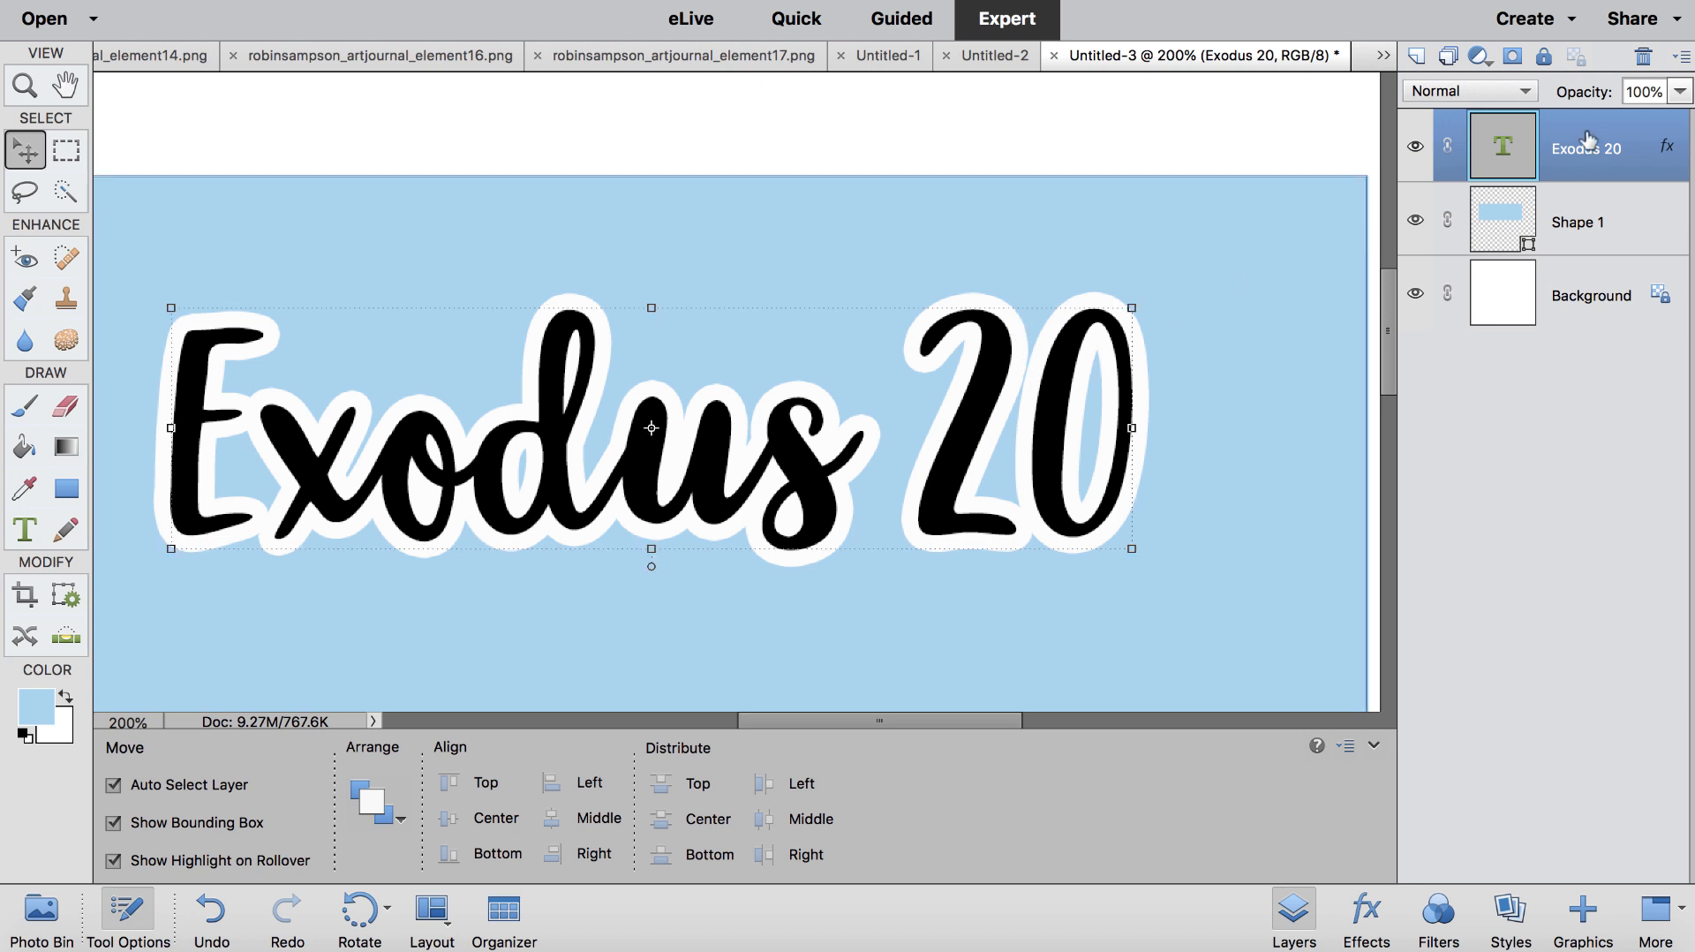
Step: Simplify the "Exodus 20" text layer and move the lettering slightly up and to the right on the rectangle
right_click(1524, 145)
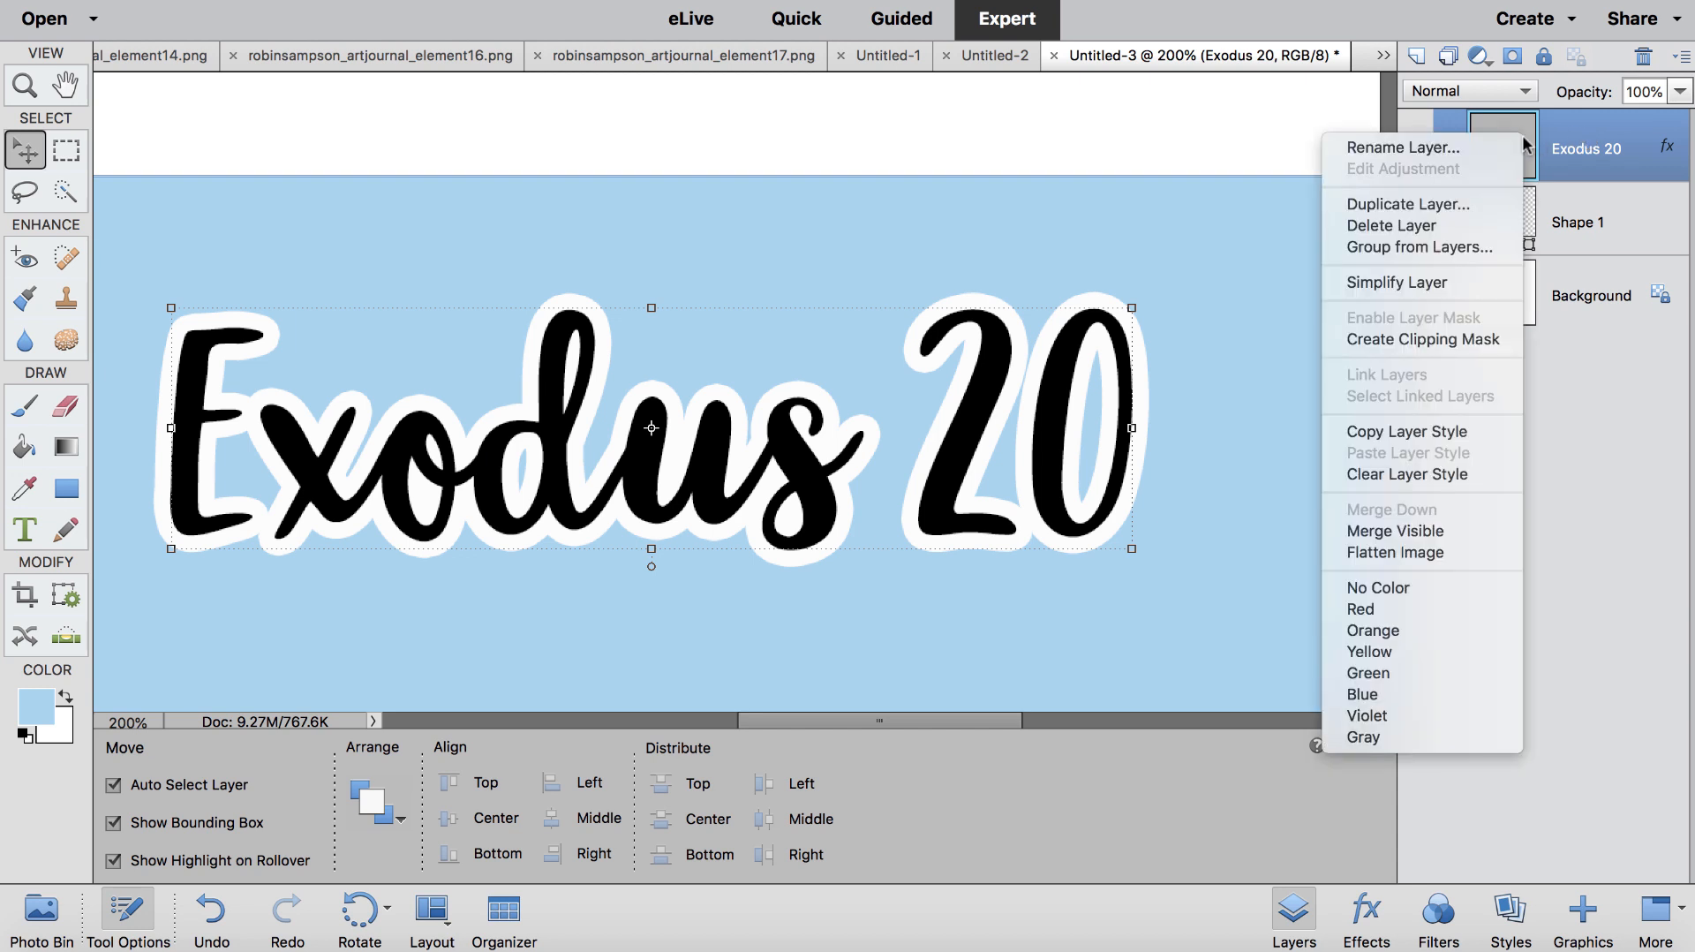
left_click(1457, 283)
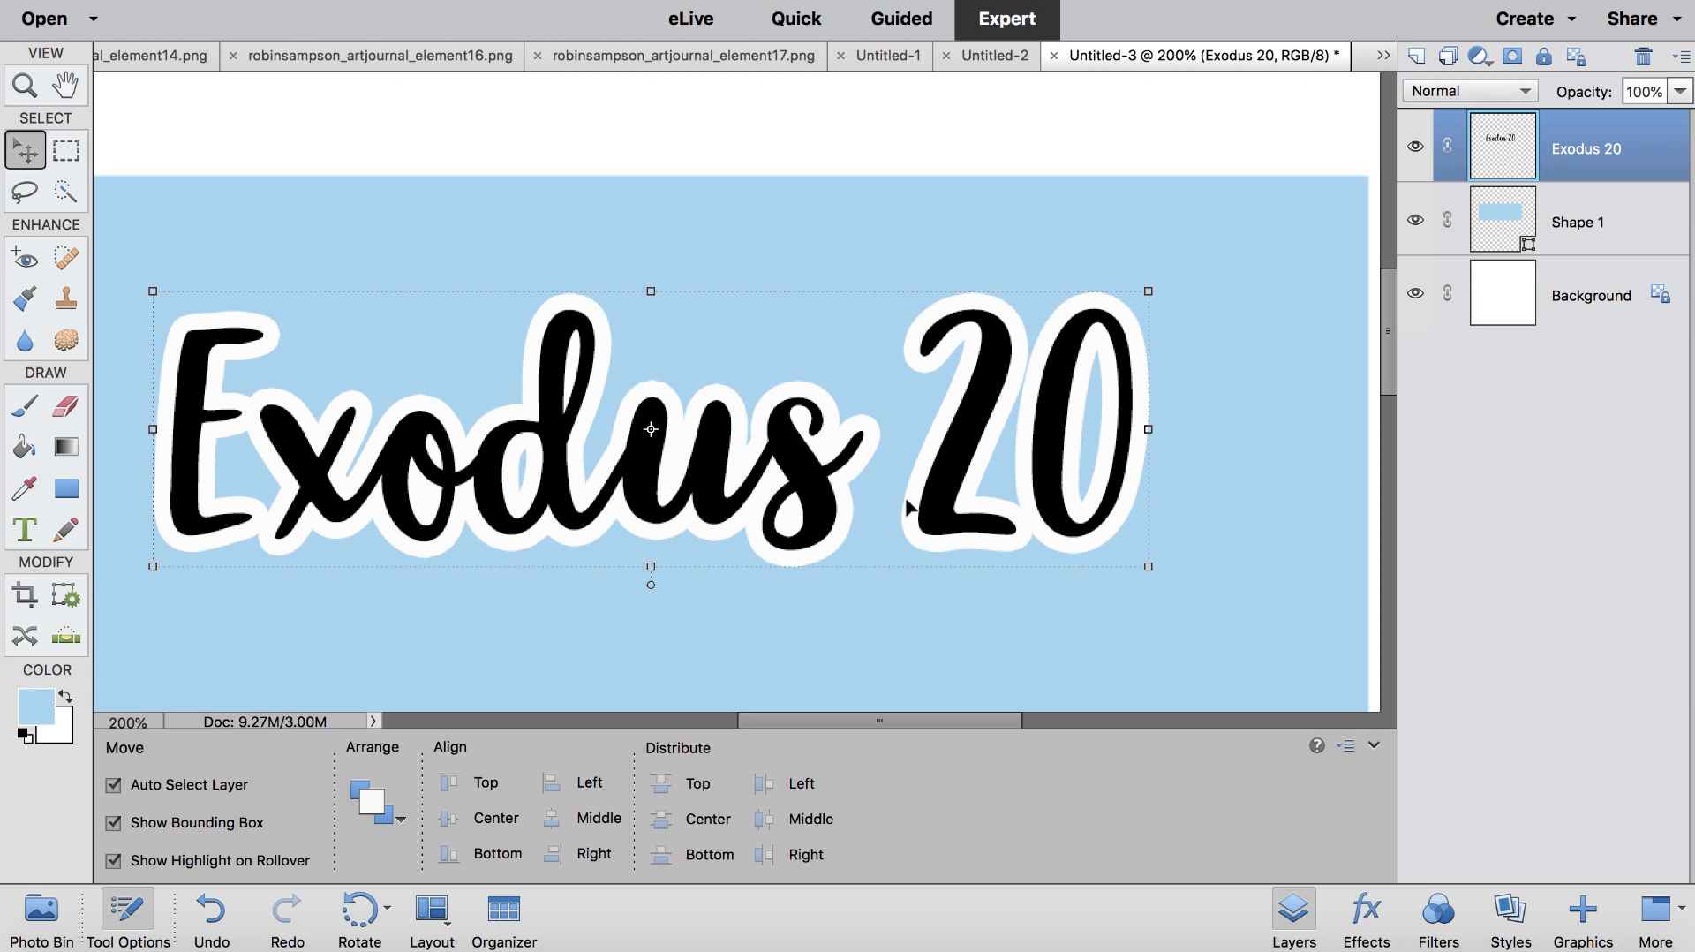
left_click_drag(927, 516, 1005, 505)
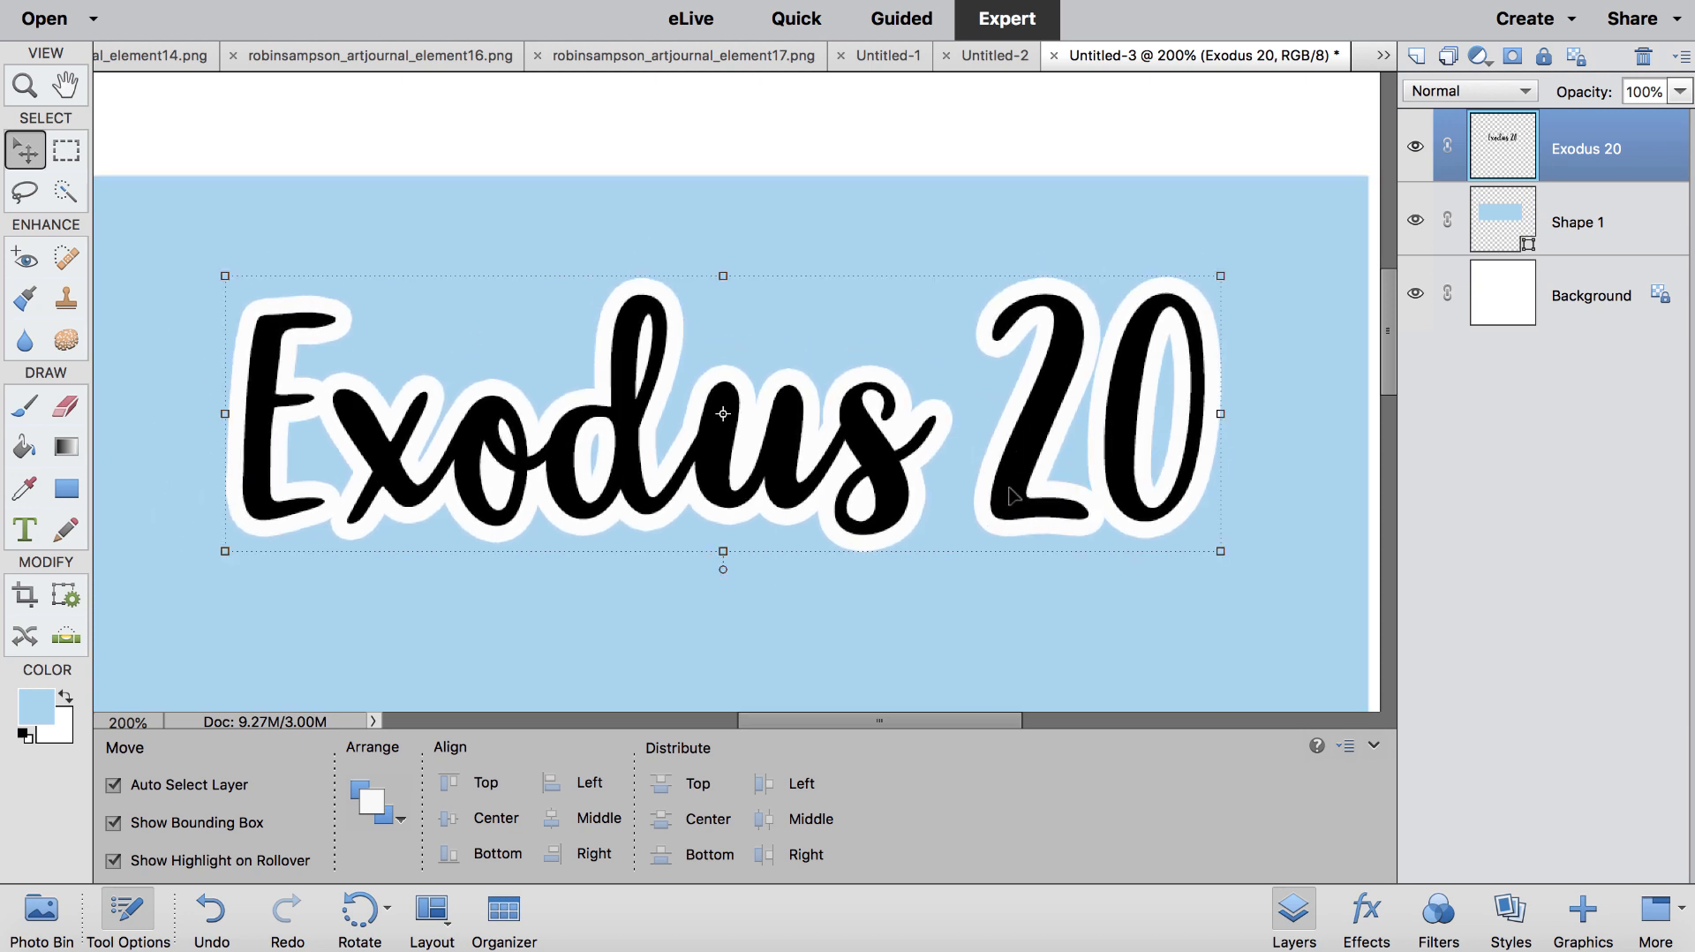
Step: Check which type and layer options the simplified "Exodus 20" layer still offers, and return to the Move tool
left_click(25, 529)
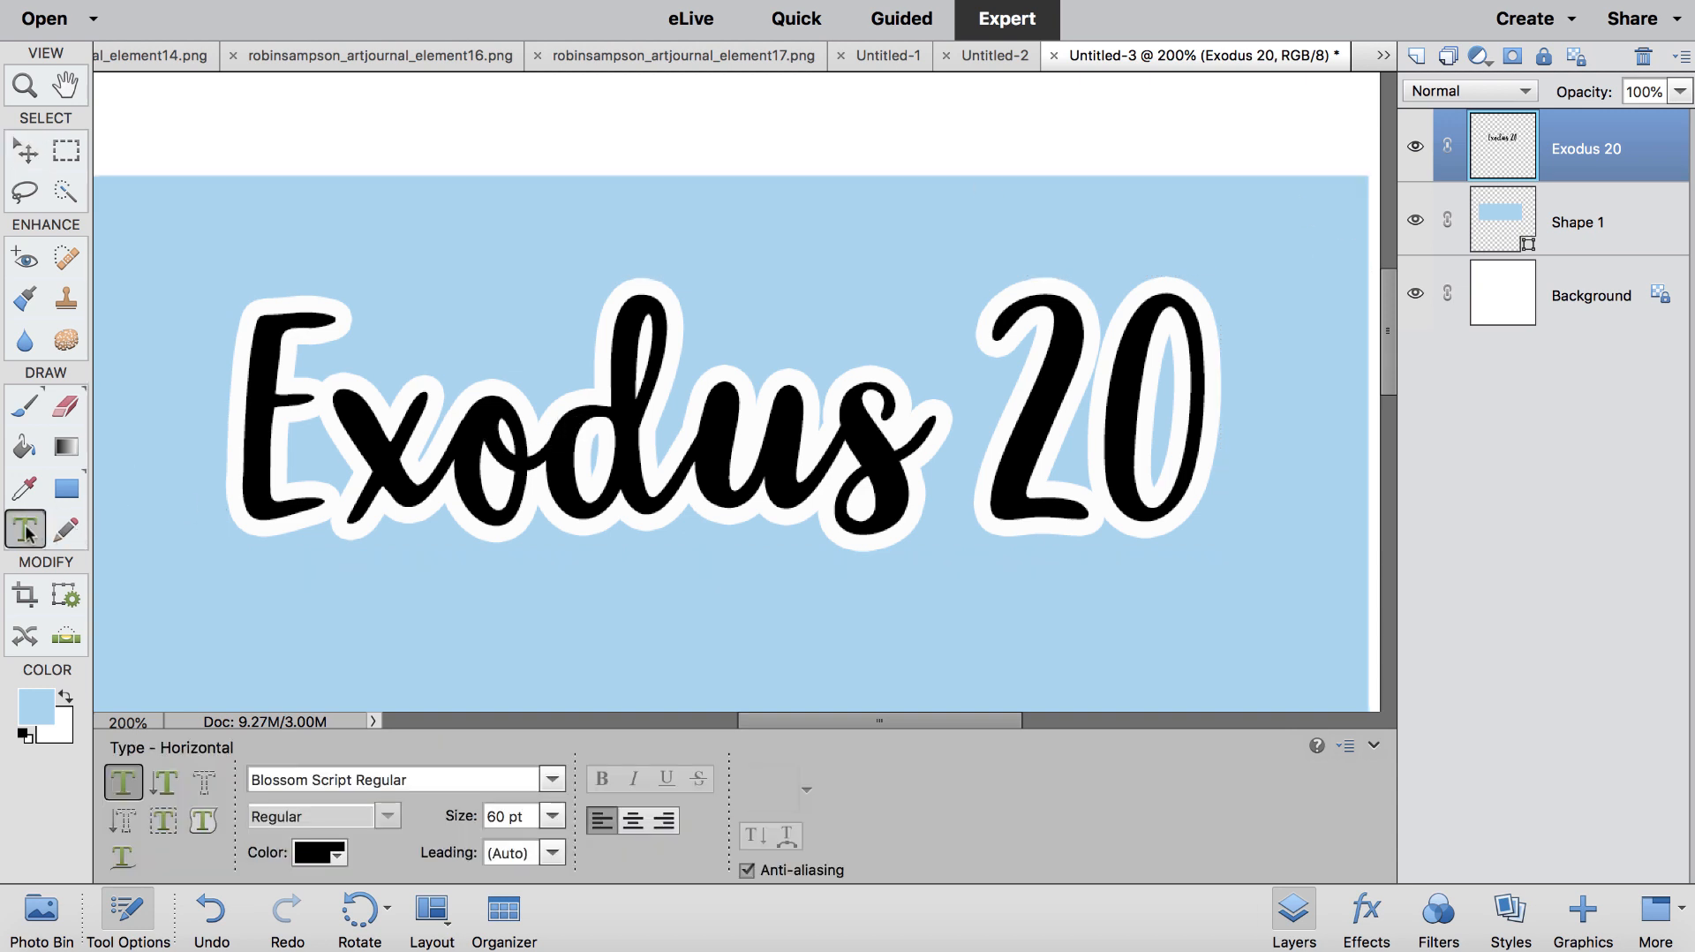
right_click(1552, 143)
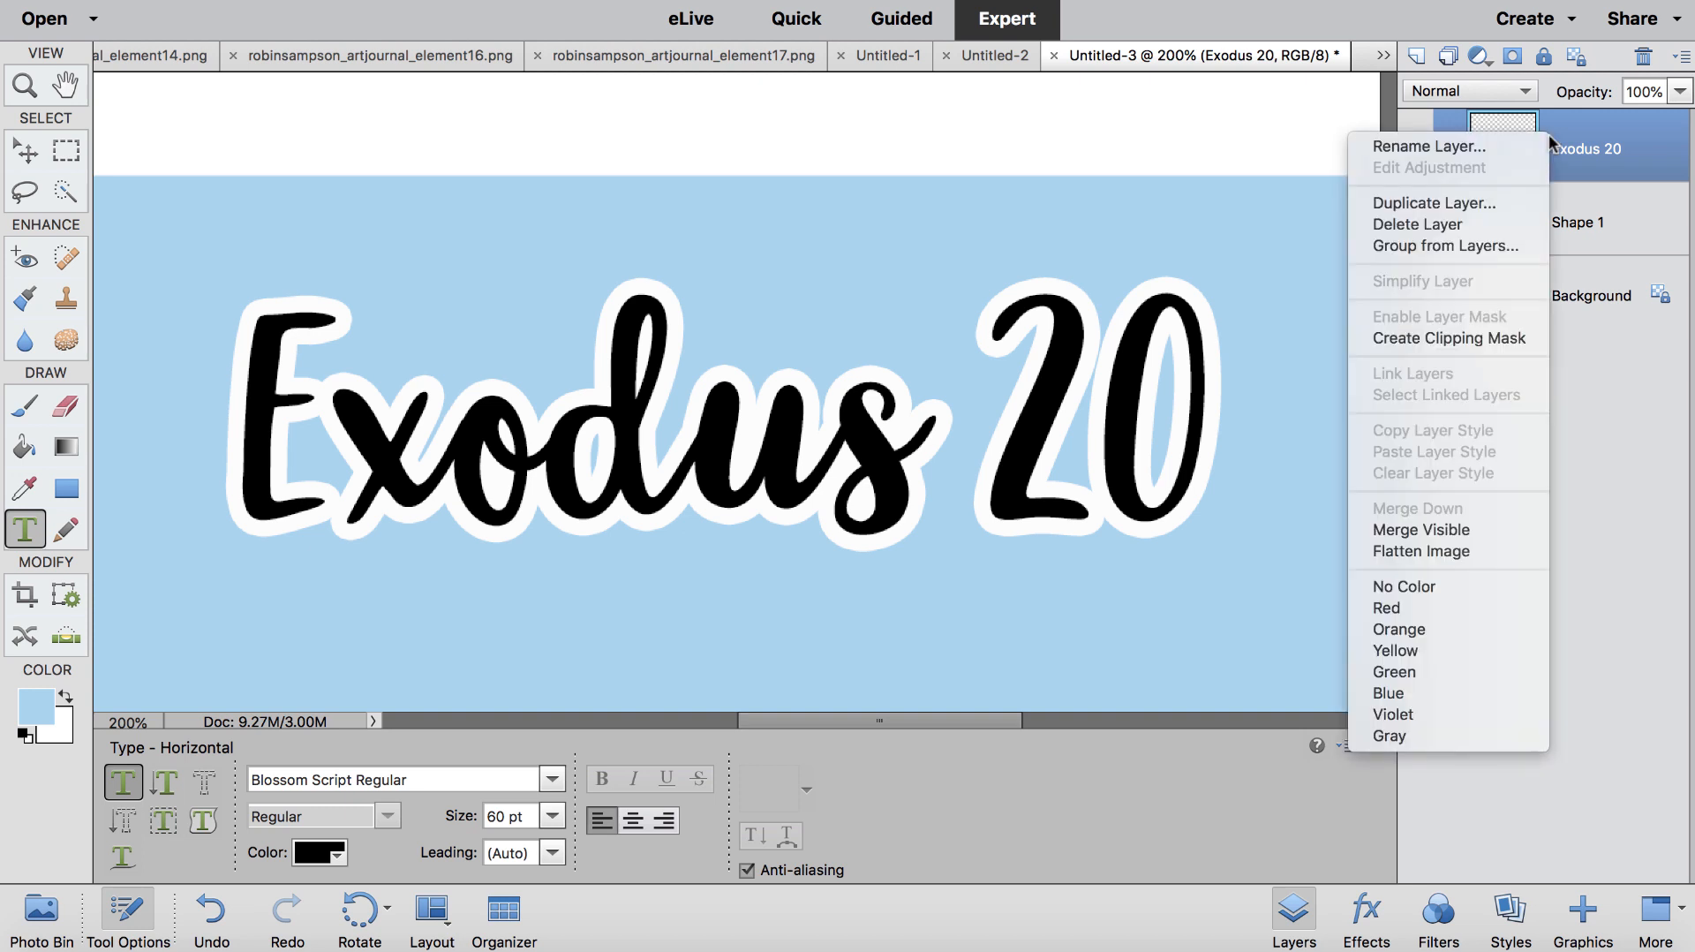
key("Escape")
key("v")
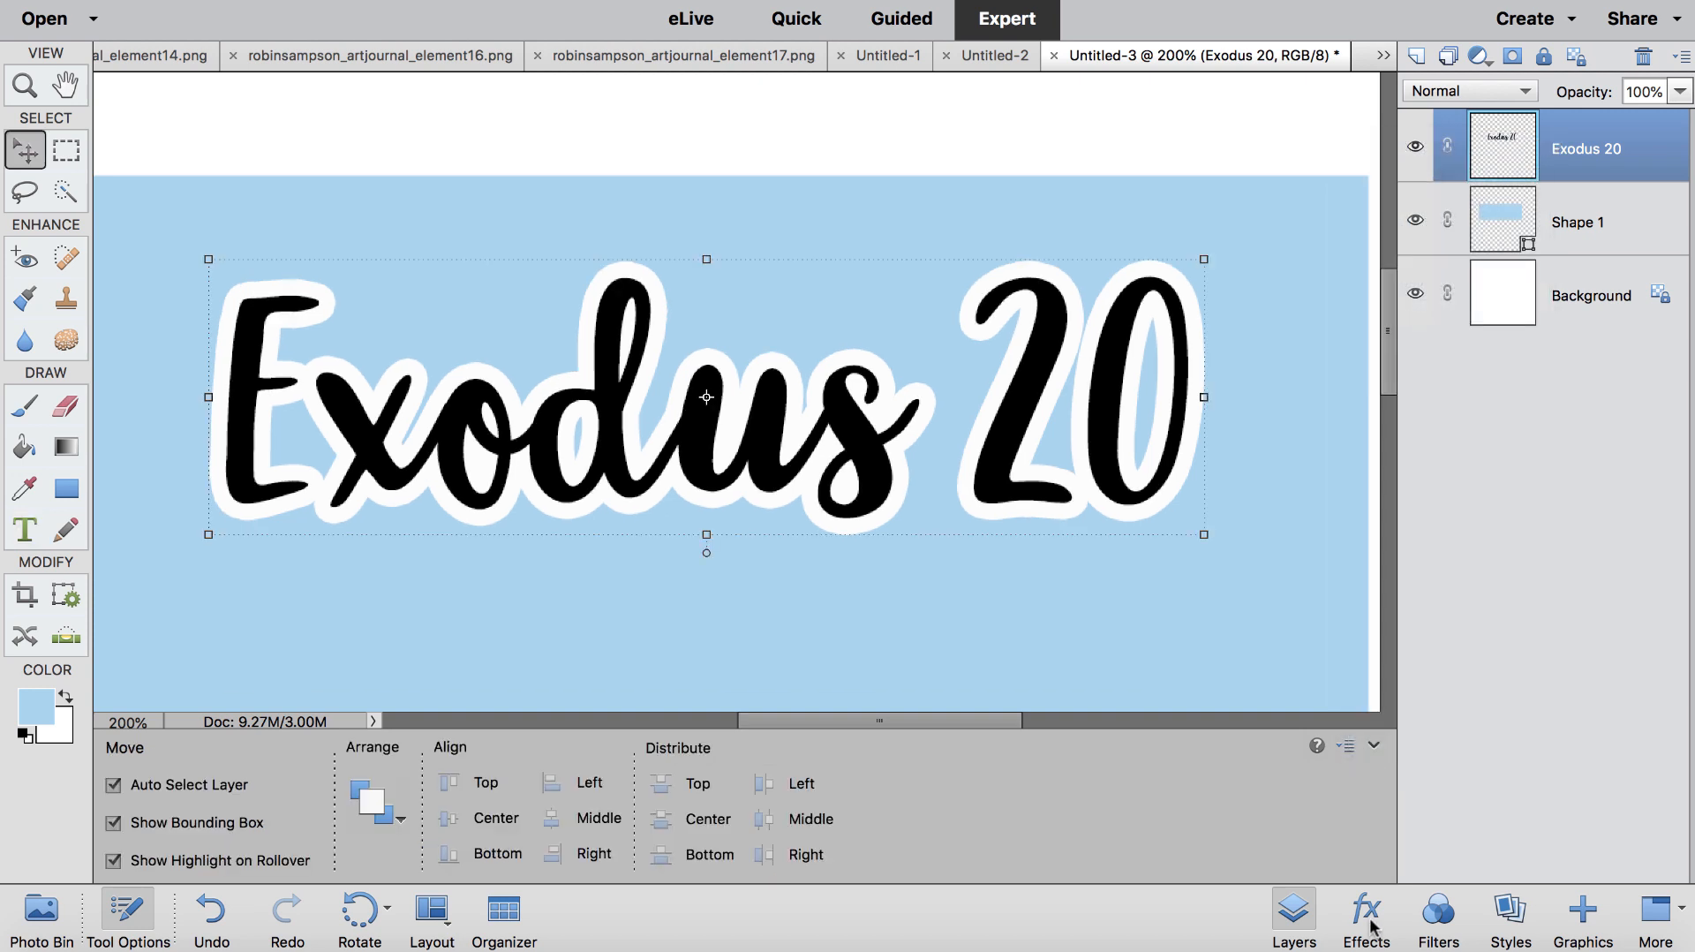
Step: Apply the Black Stroke 02px style to the "Exodus 20" layer and set its stroke size to 1 px
left_click(1509, 919)
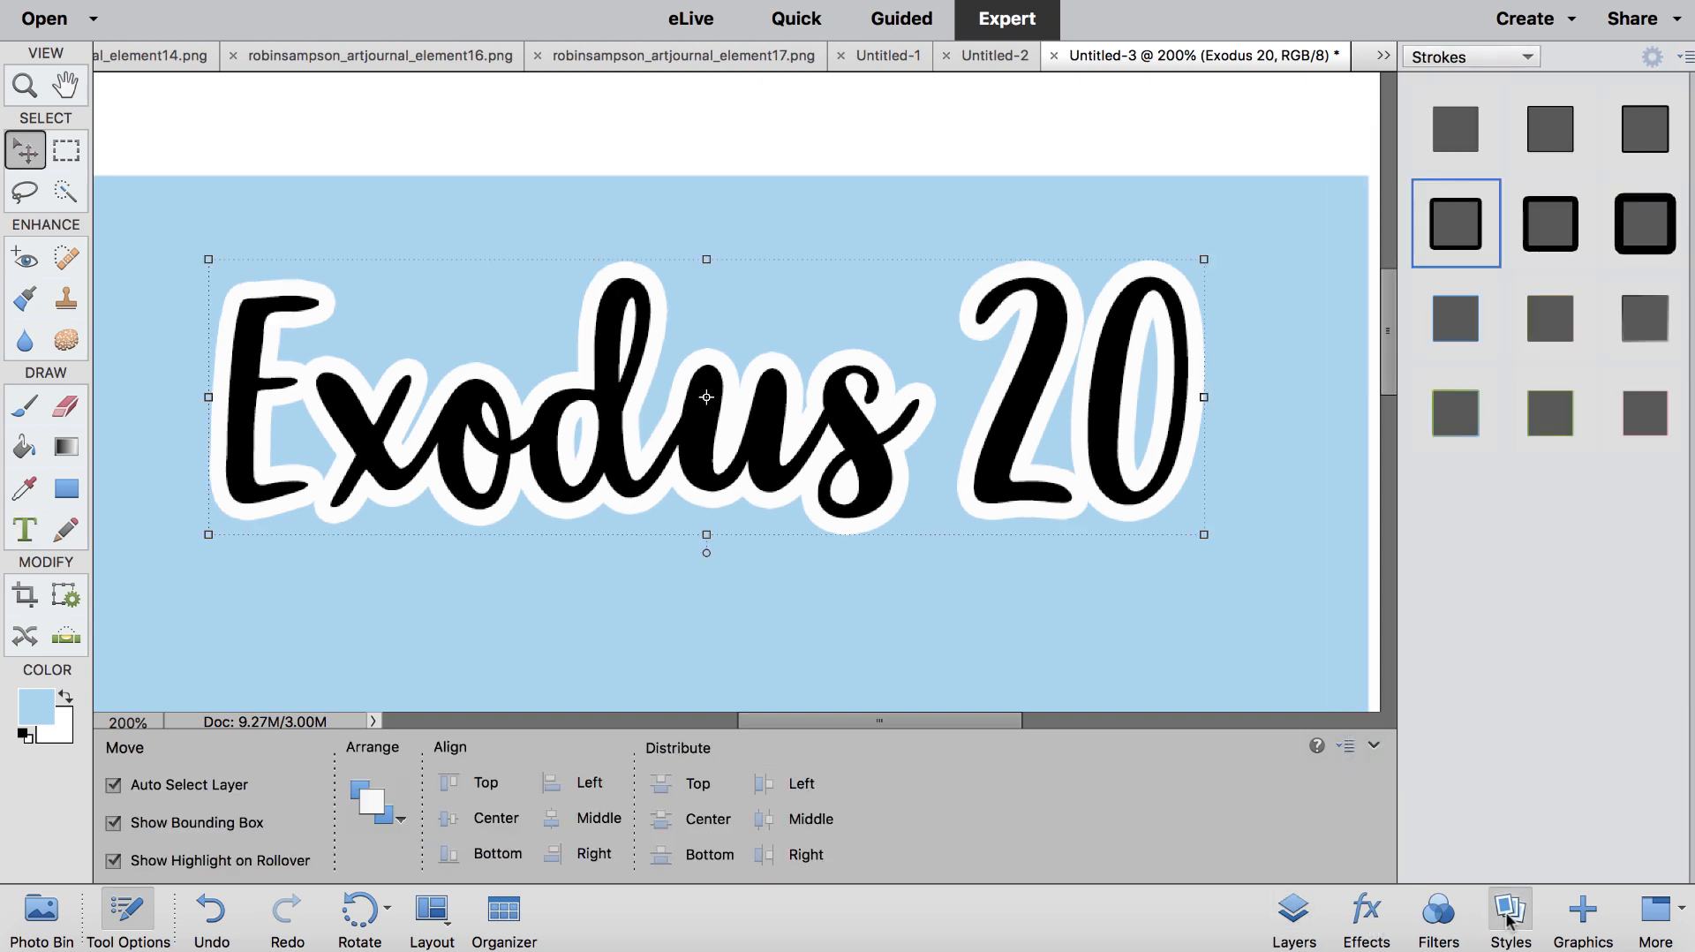
left_click(1458, 132)
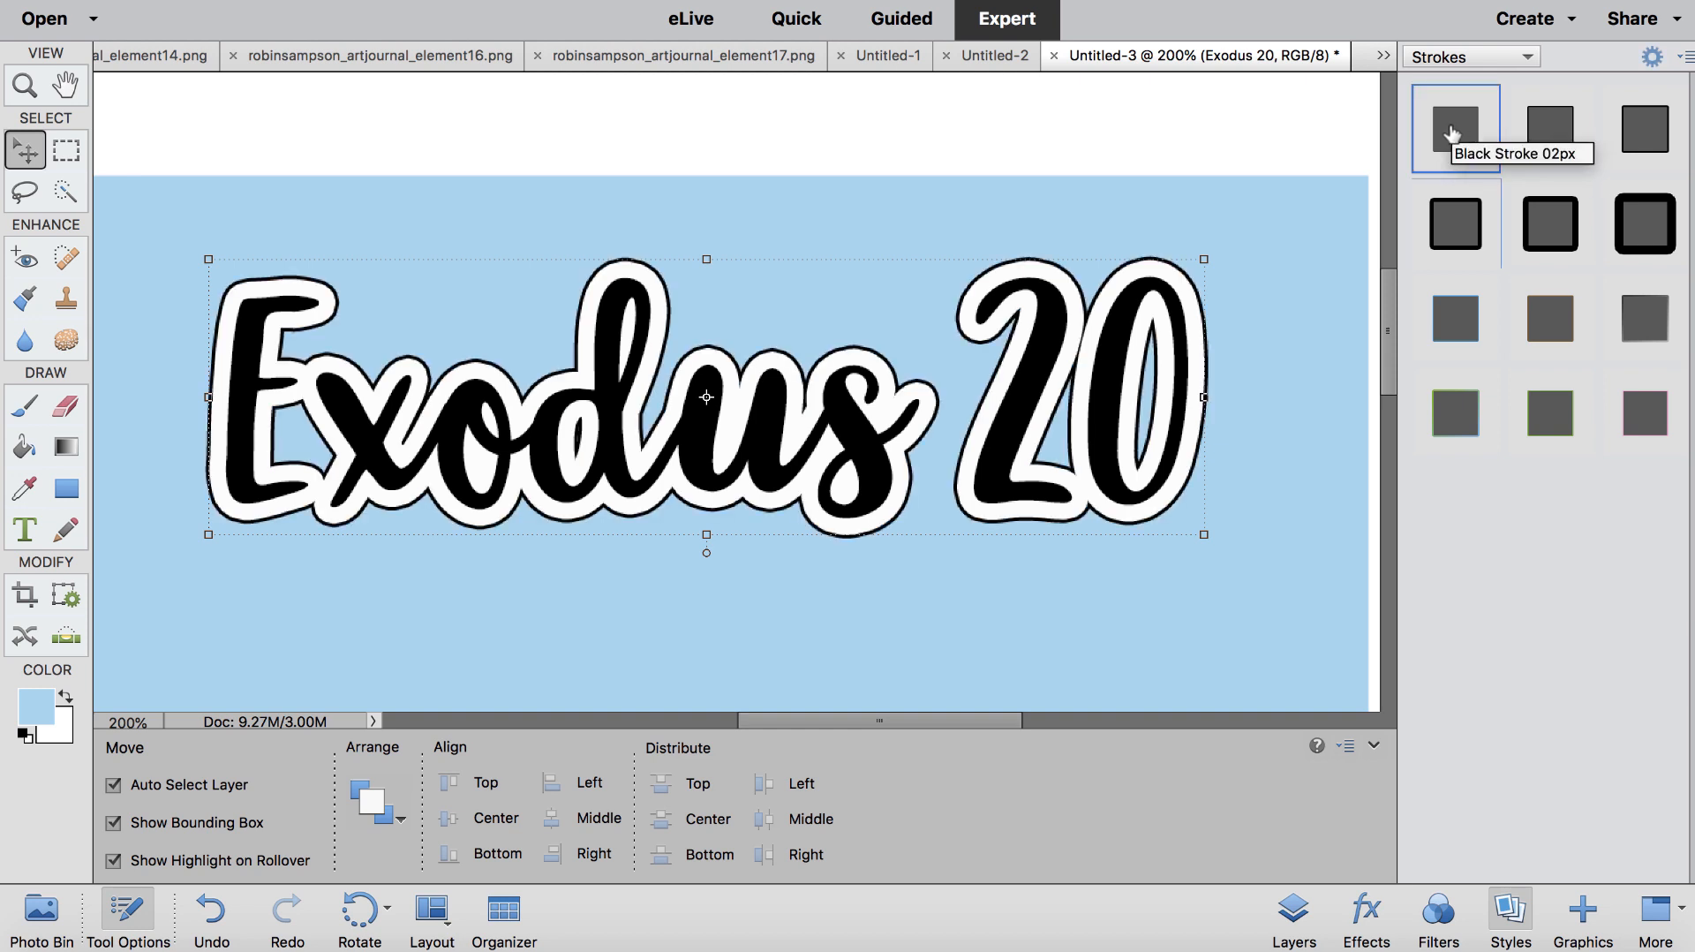
left_click(1295, 914)
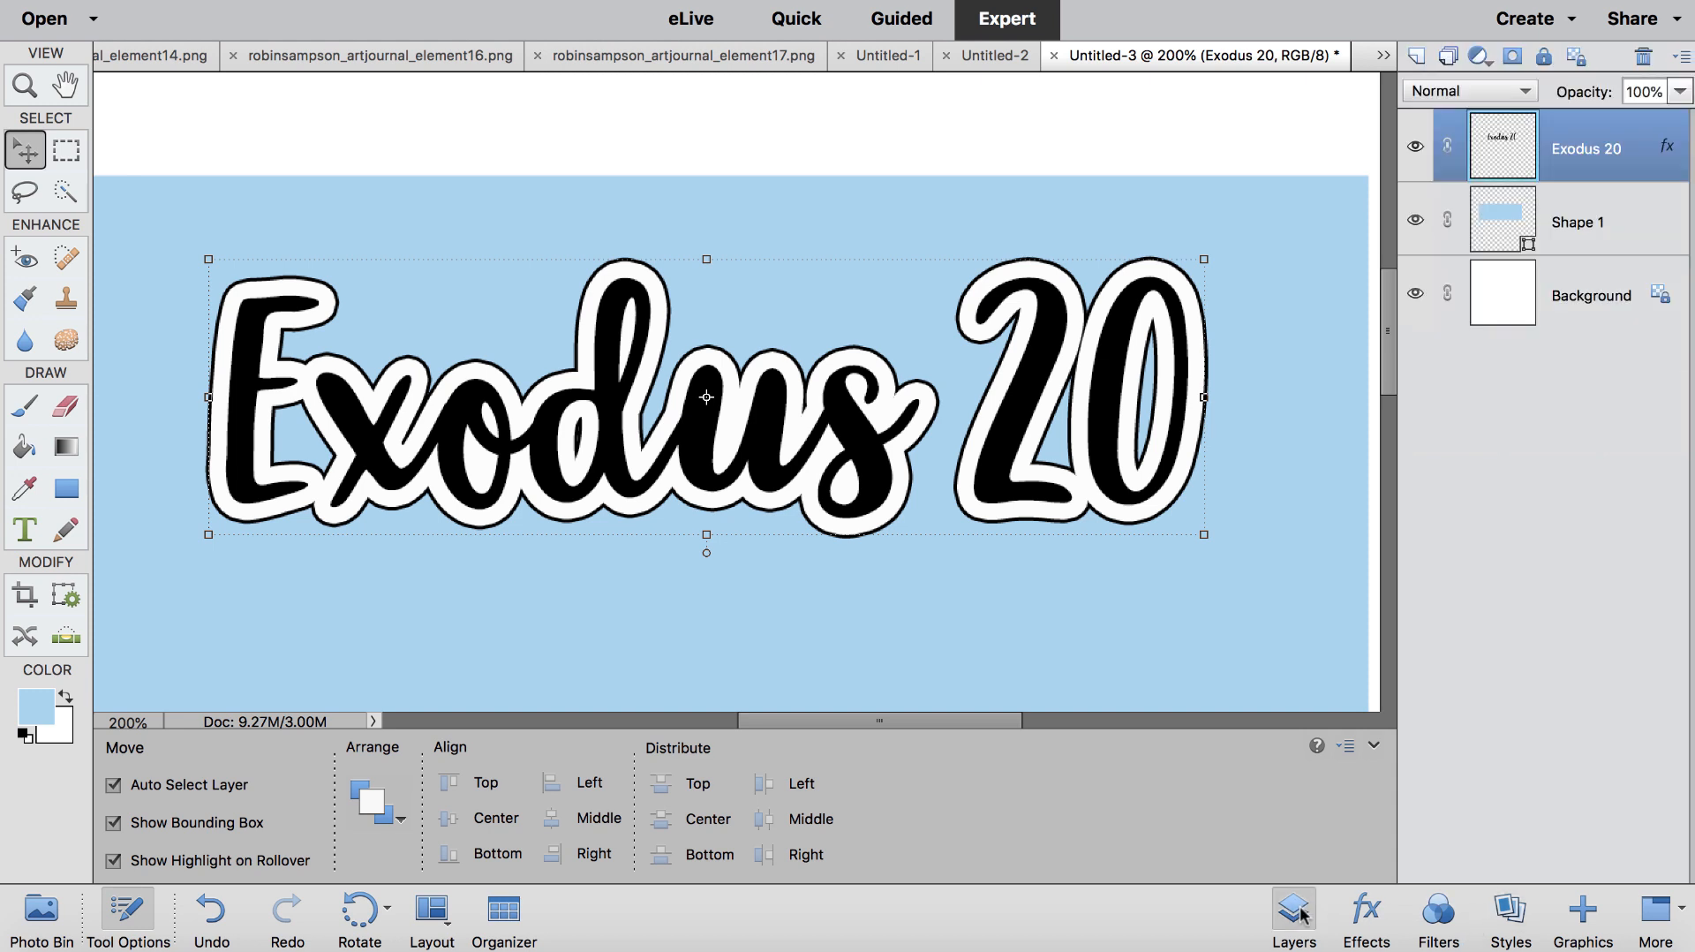
double_click(1663, 151)
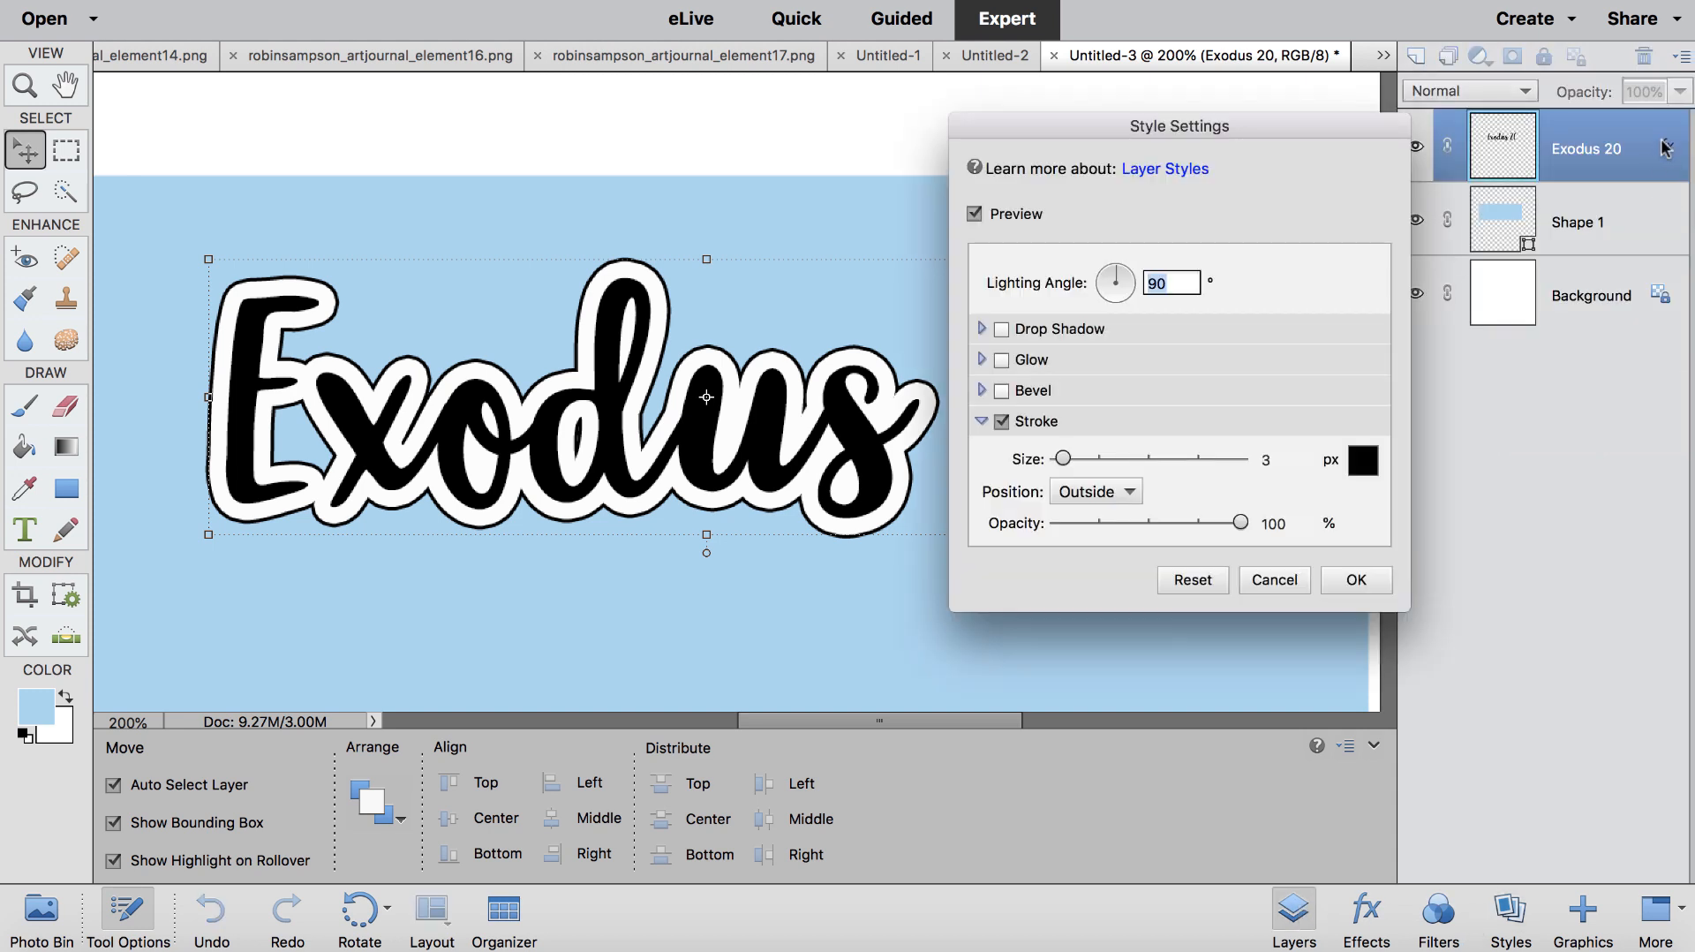
left_click(1276, 456)
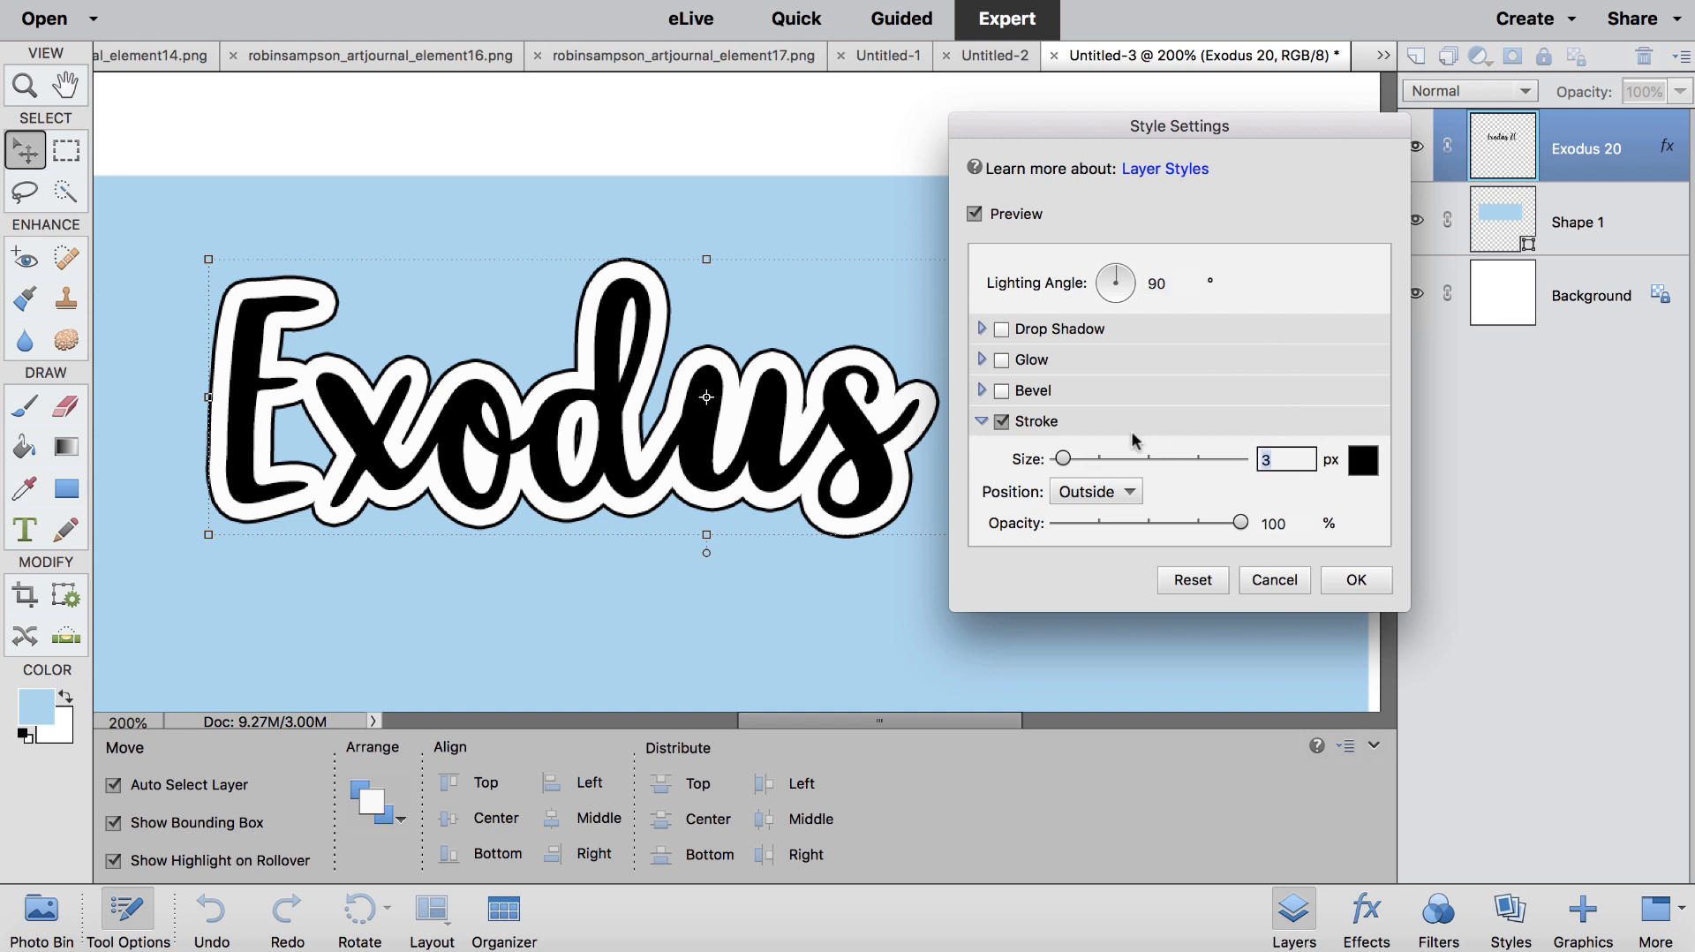
type("1")
key("Tab")
left_click(1354, 584)
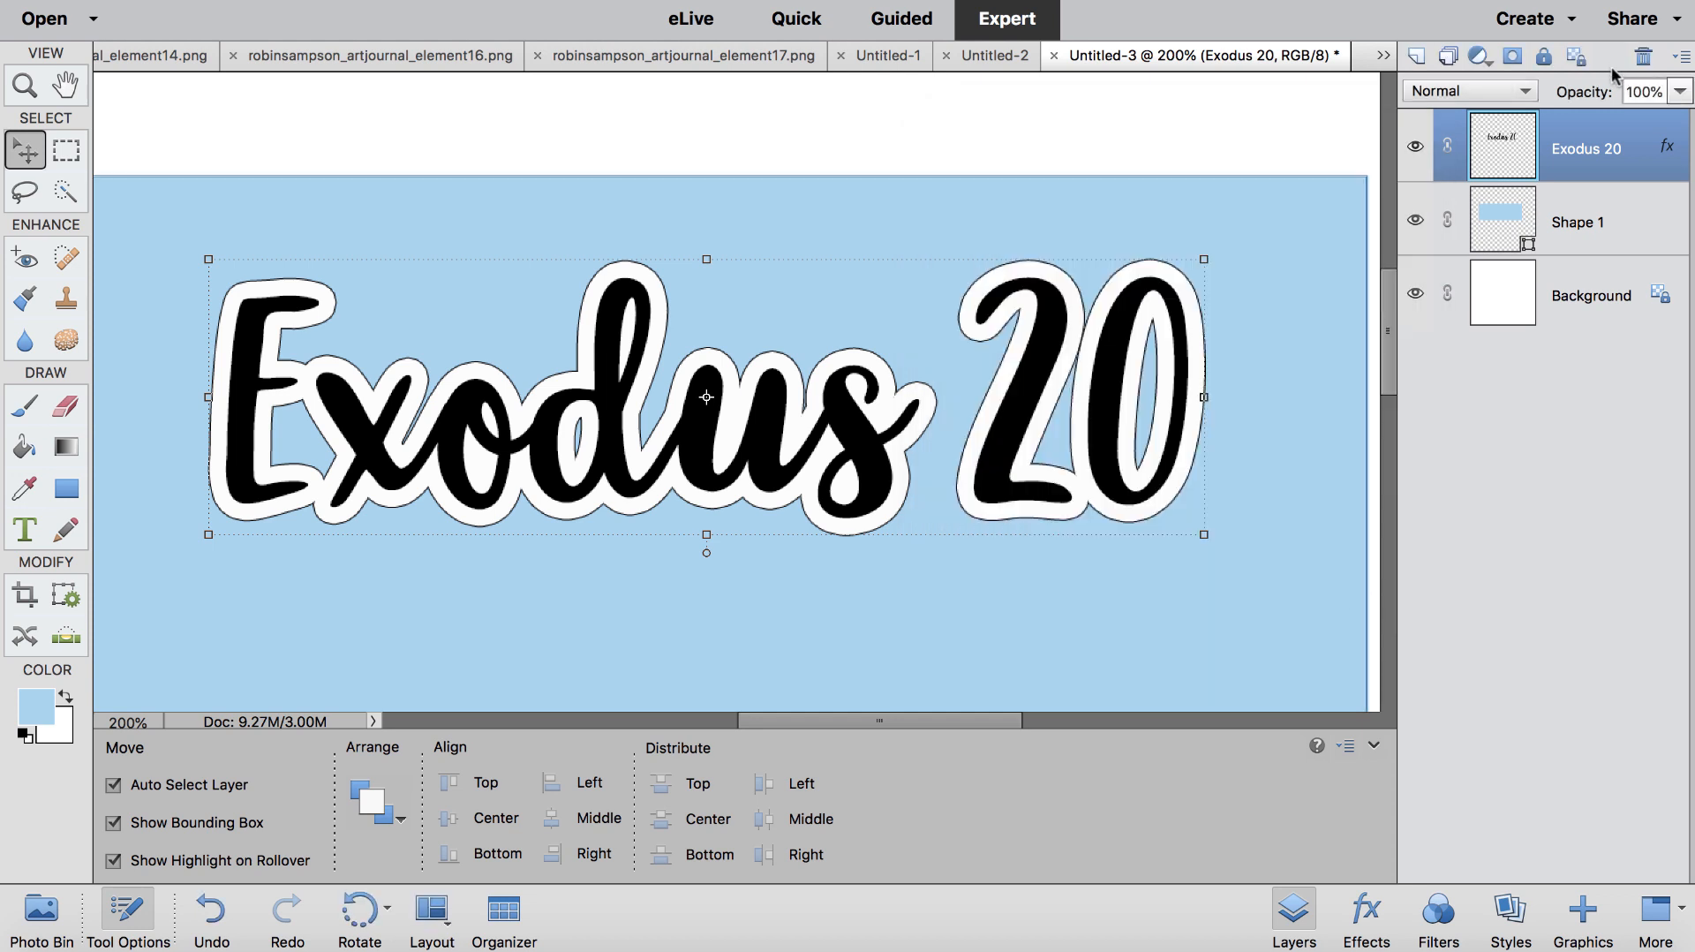
Step: Add the "stickers" shadow style from the RobinSampson_ShadowStyles set to the "Exodus 20" layer
left_click(1515, 923)
left_click(1520, 57)
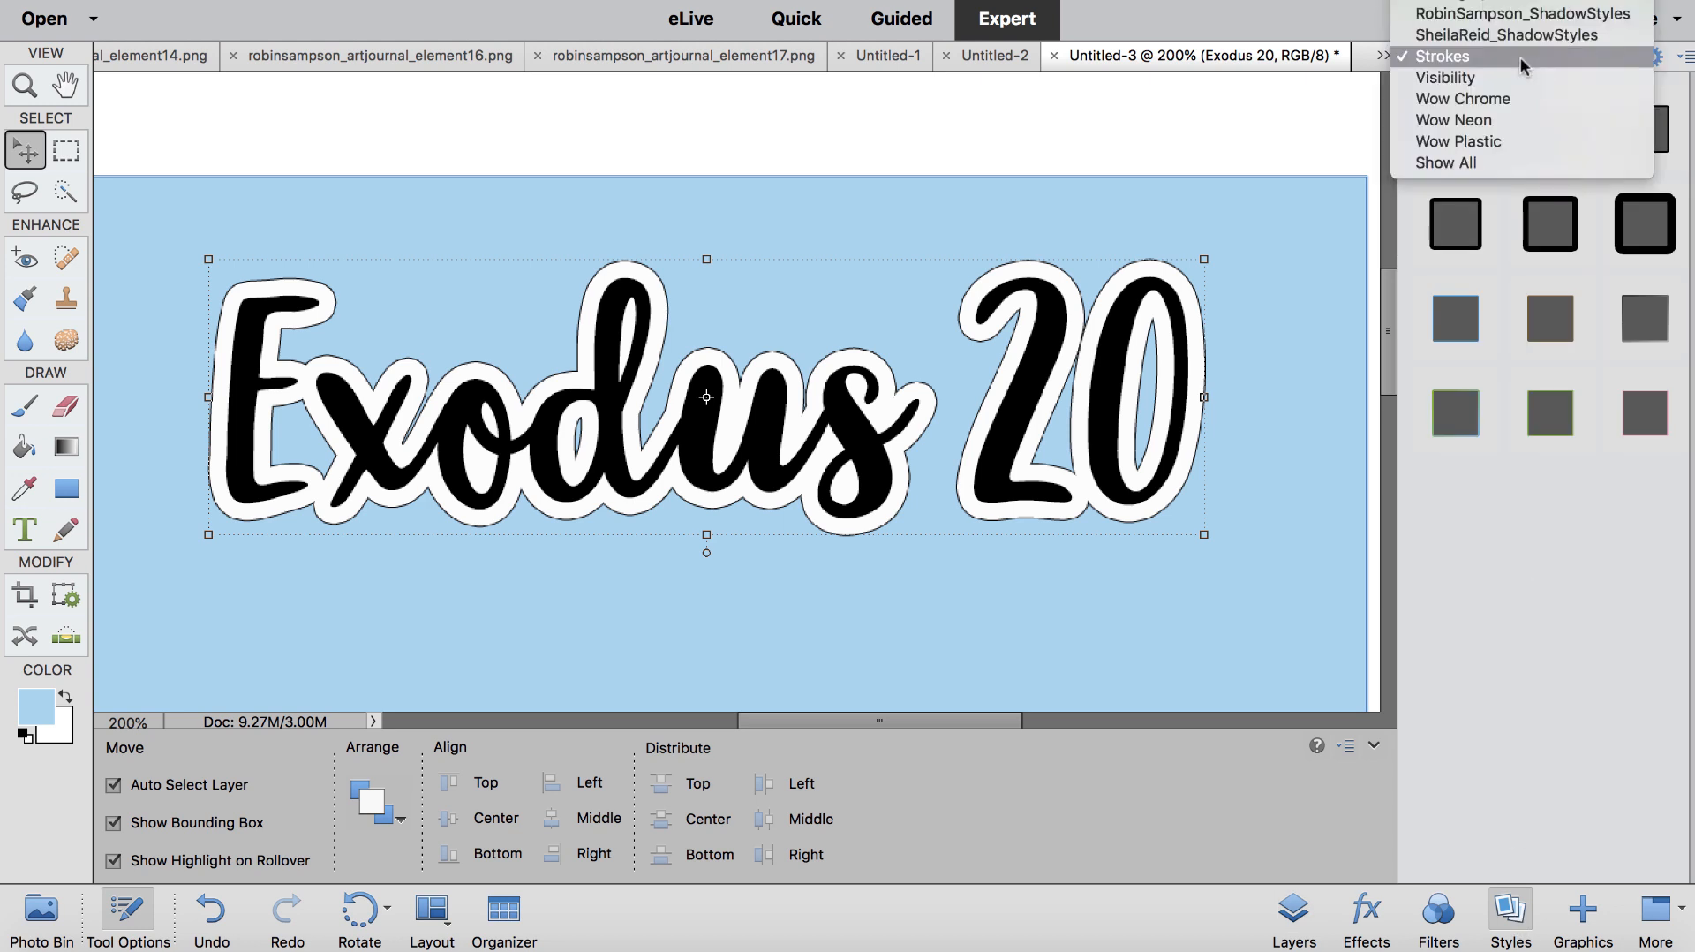
left_click(1514, 18)
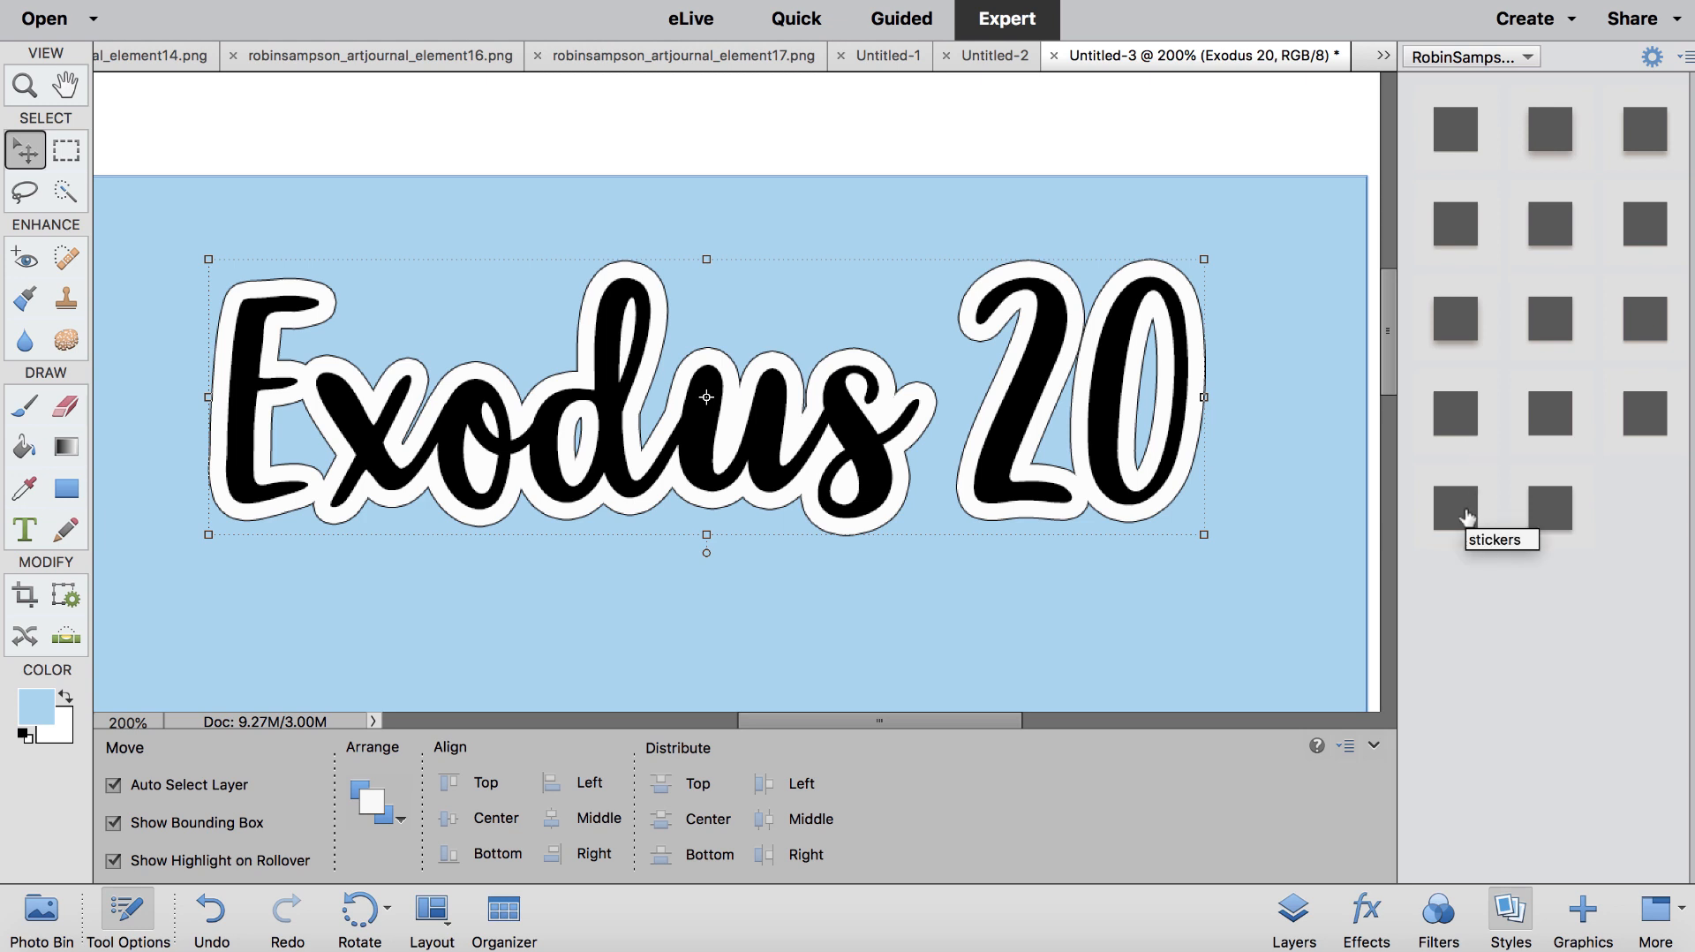
left_click(1467, 516)
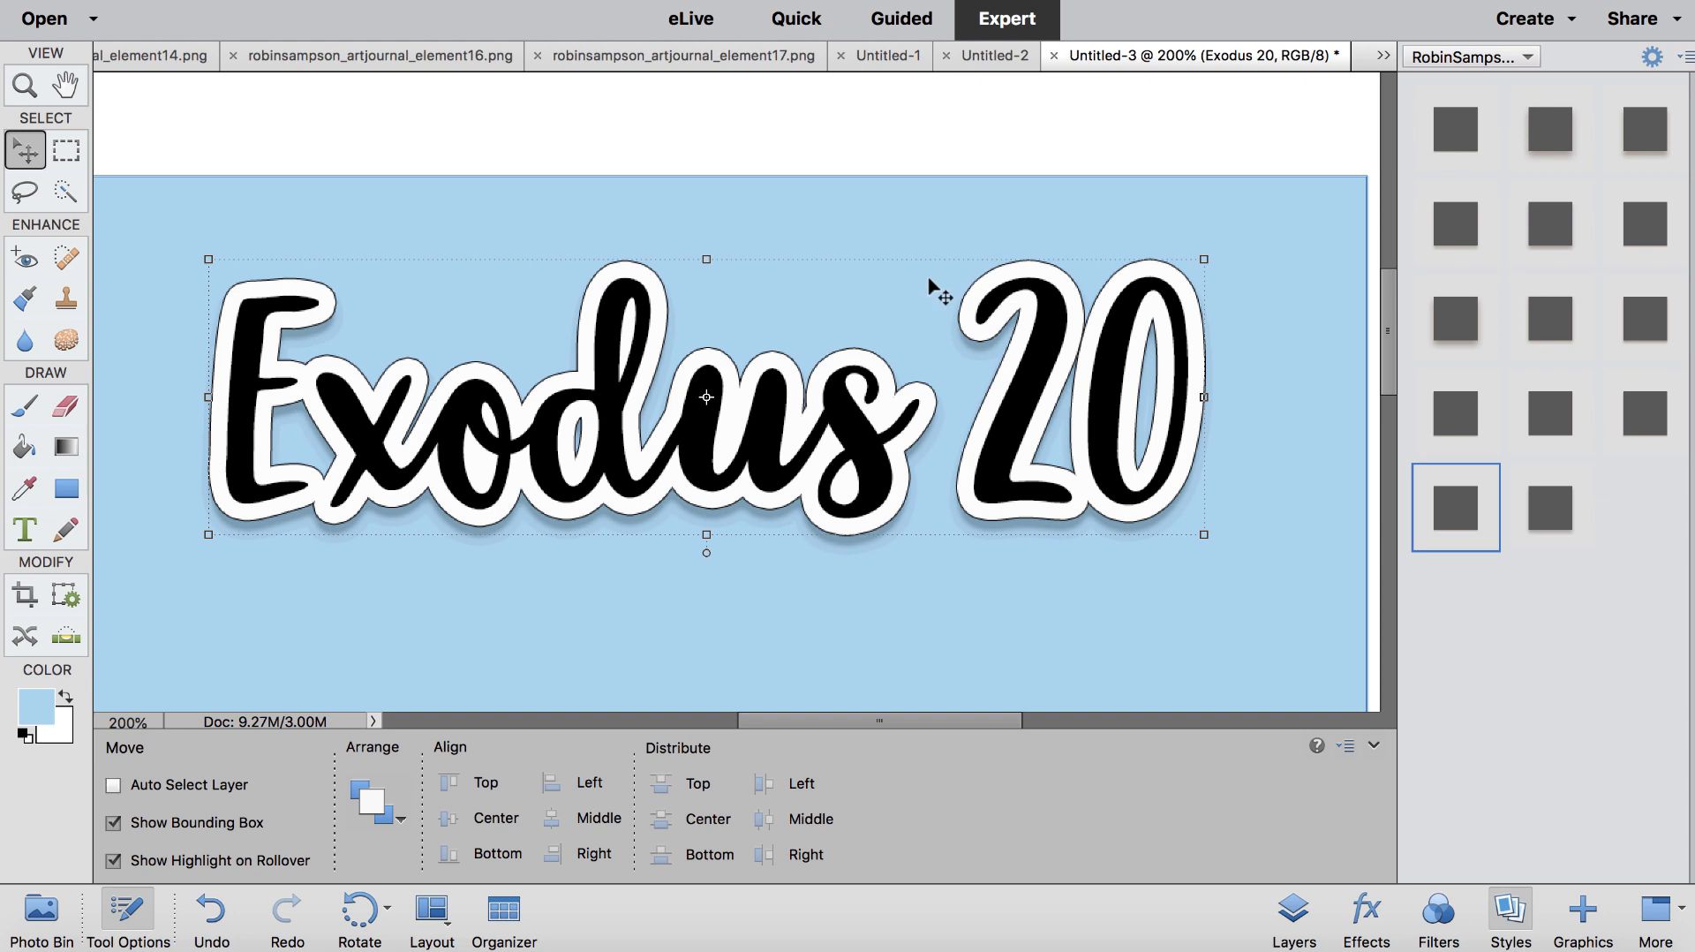
Step: Remove the light blue rectangle and the white background from behind the "Exodus 20" lettering
key("super+minus")
key("super+minus")
left_click(1008, 245)
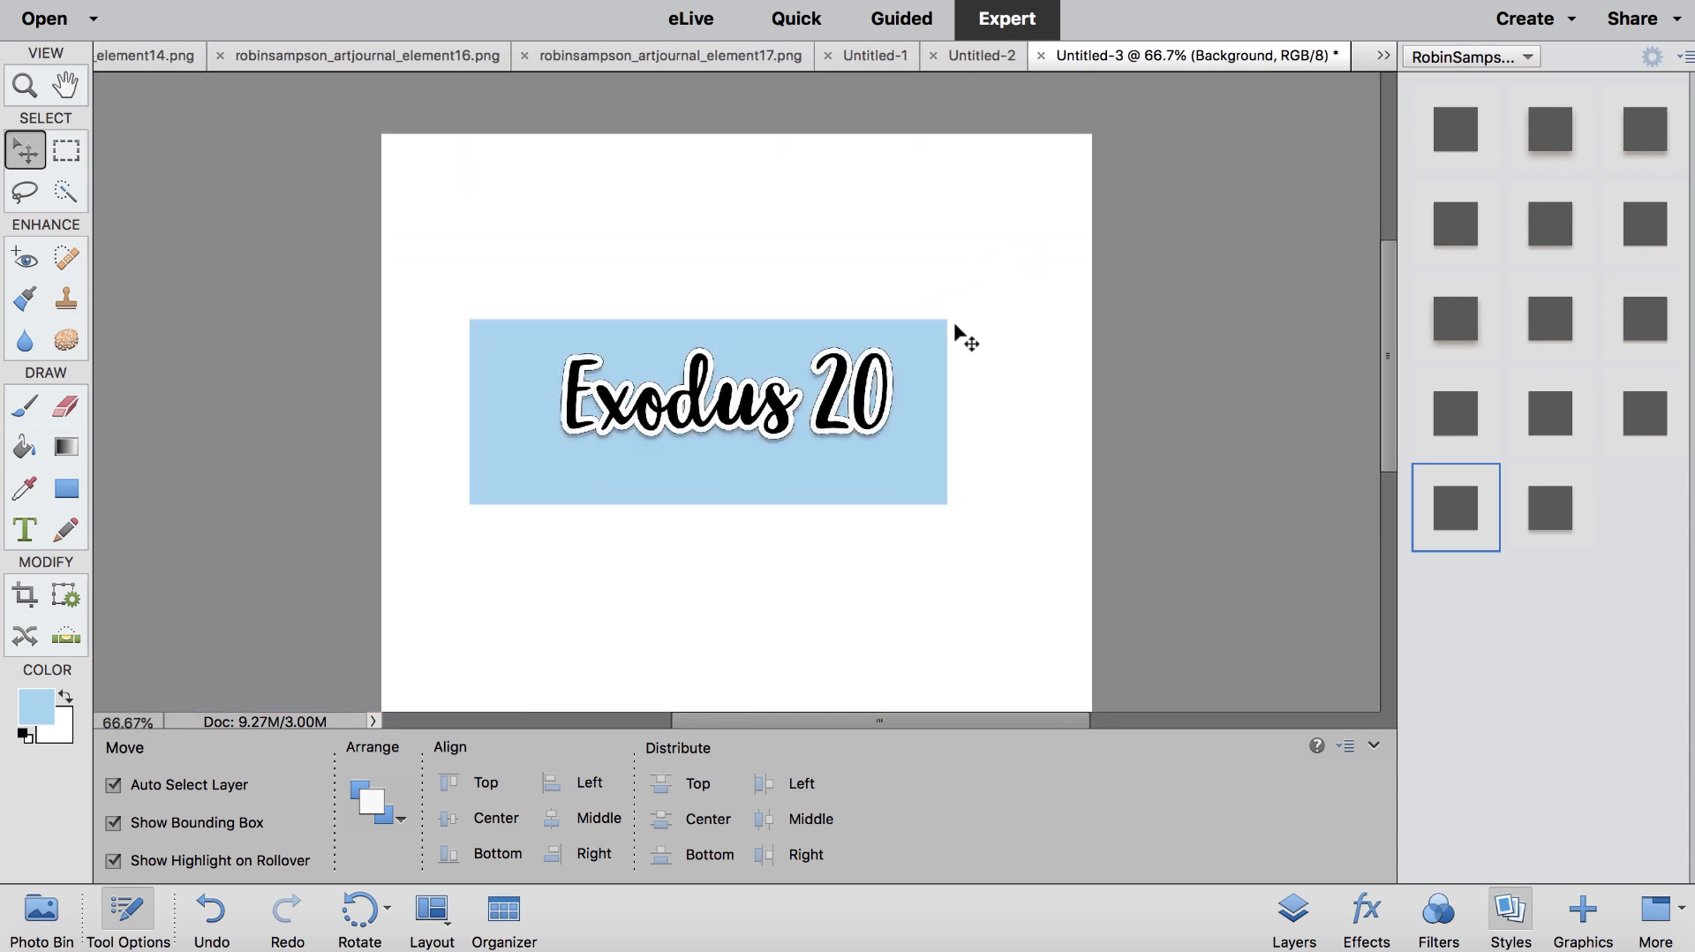
left_click(937, 358)
key("Delete")
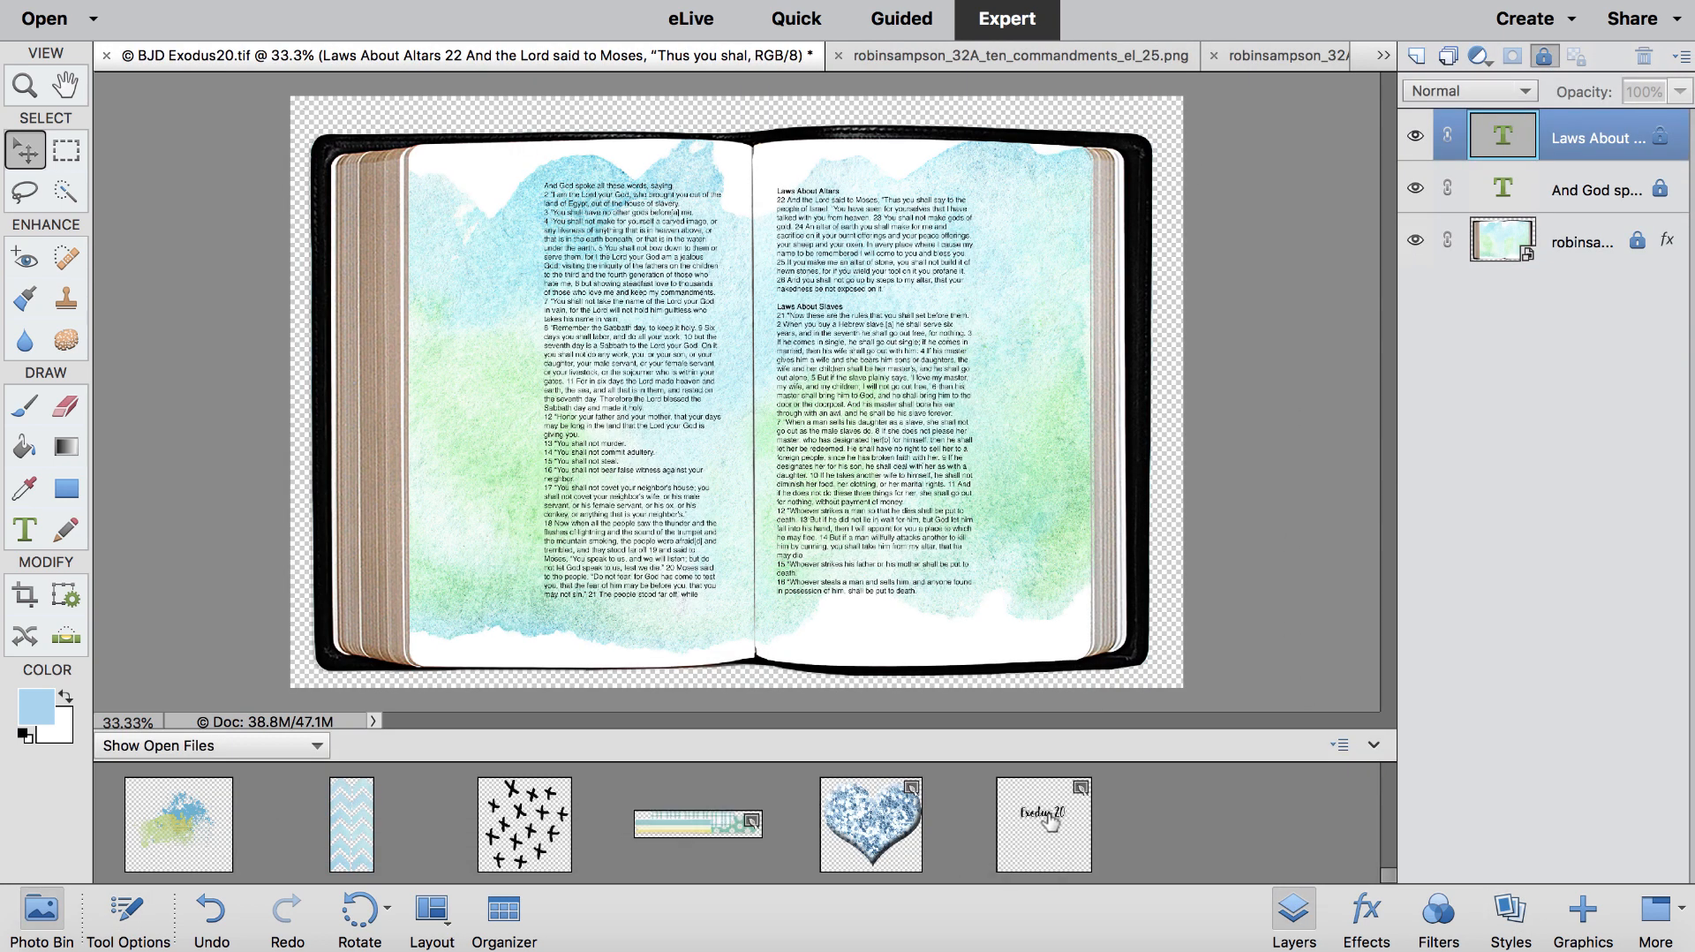
Step: Place the "Exodus 20" title in BJD Exodus20.tif, scaled to 75.28%, in the upper-left corner of the Bible's left page
left_click_drag(1042, 825, 680, 407)
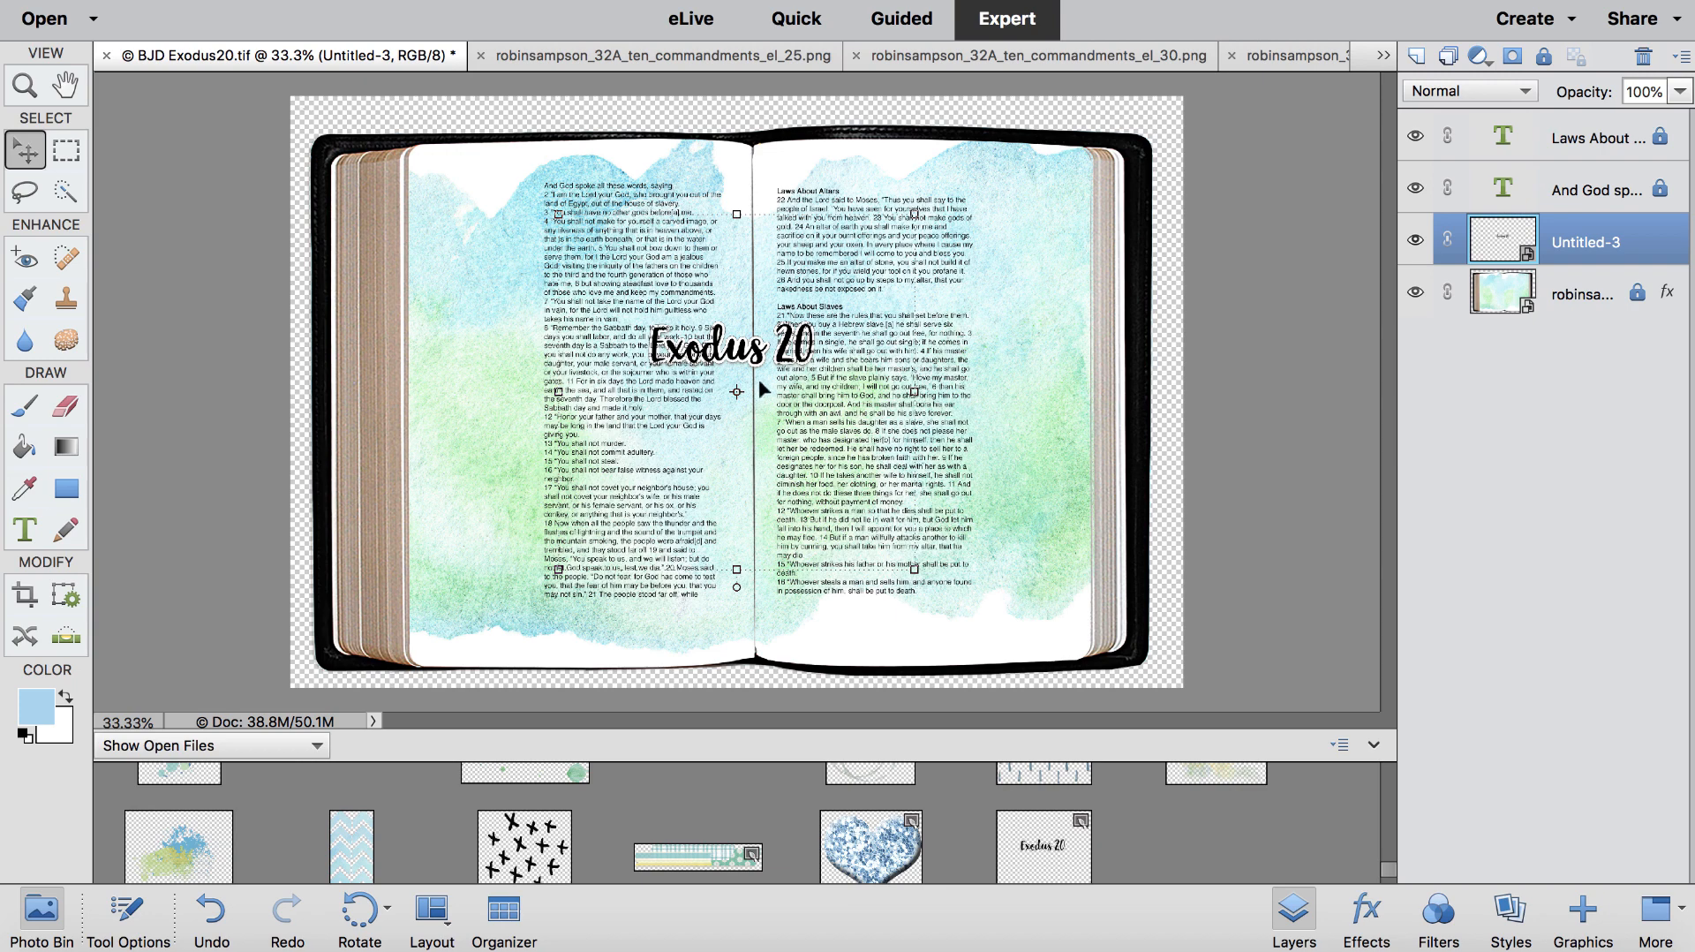
mouse_move(593, 374)
left_mouse_down()
mouse_move(646, 423)
mouse_move(595, 400)
left_mouse_up()
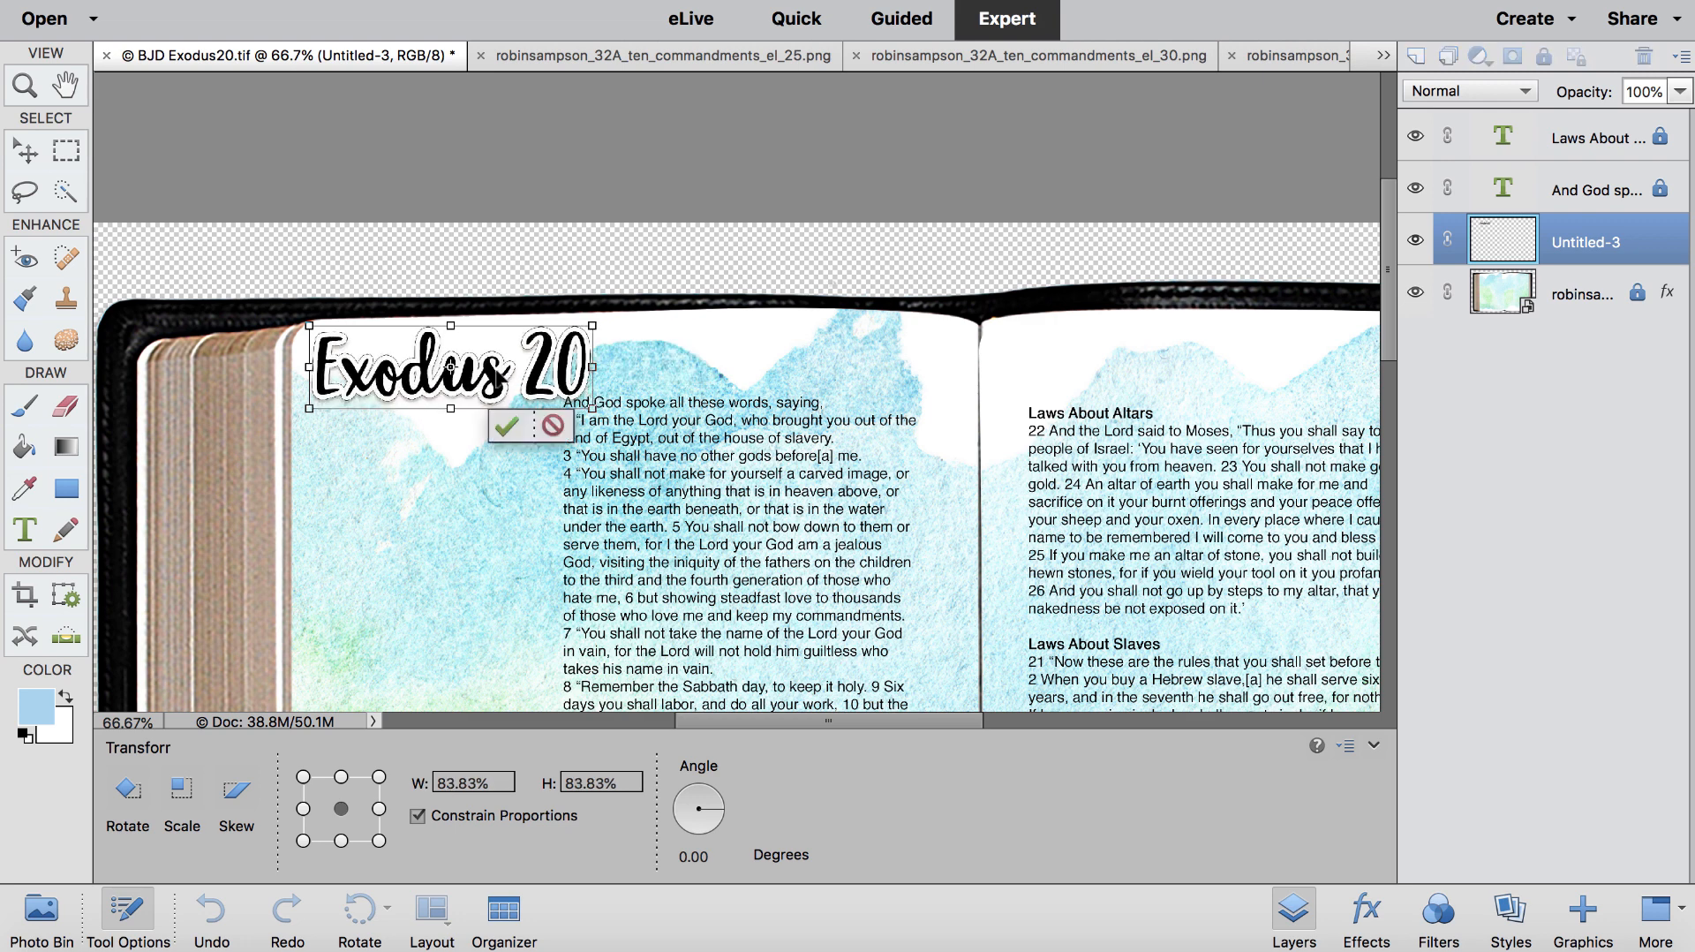
left_click_drag(496, 375, 492, 384)
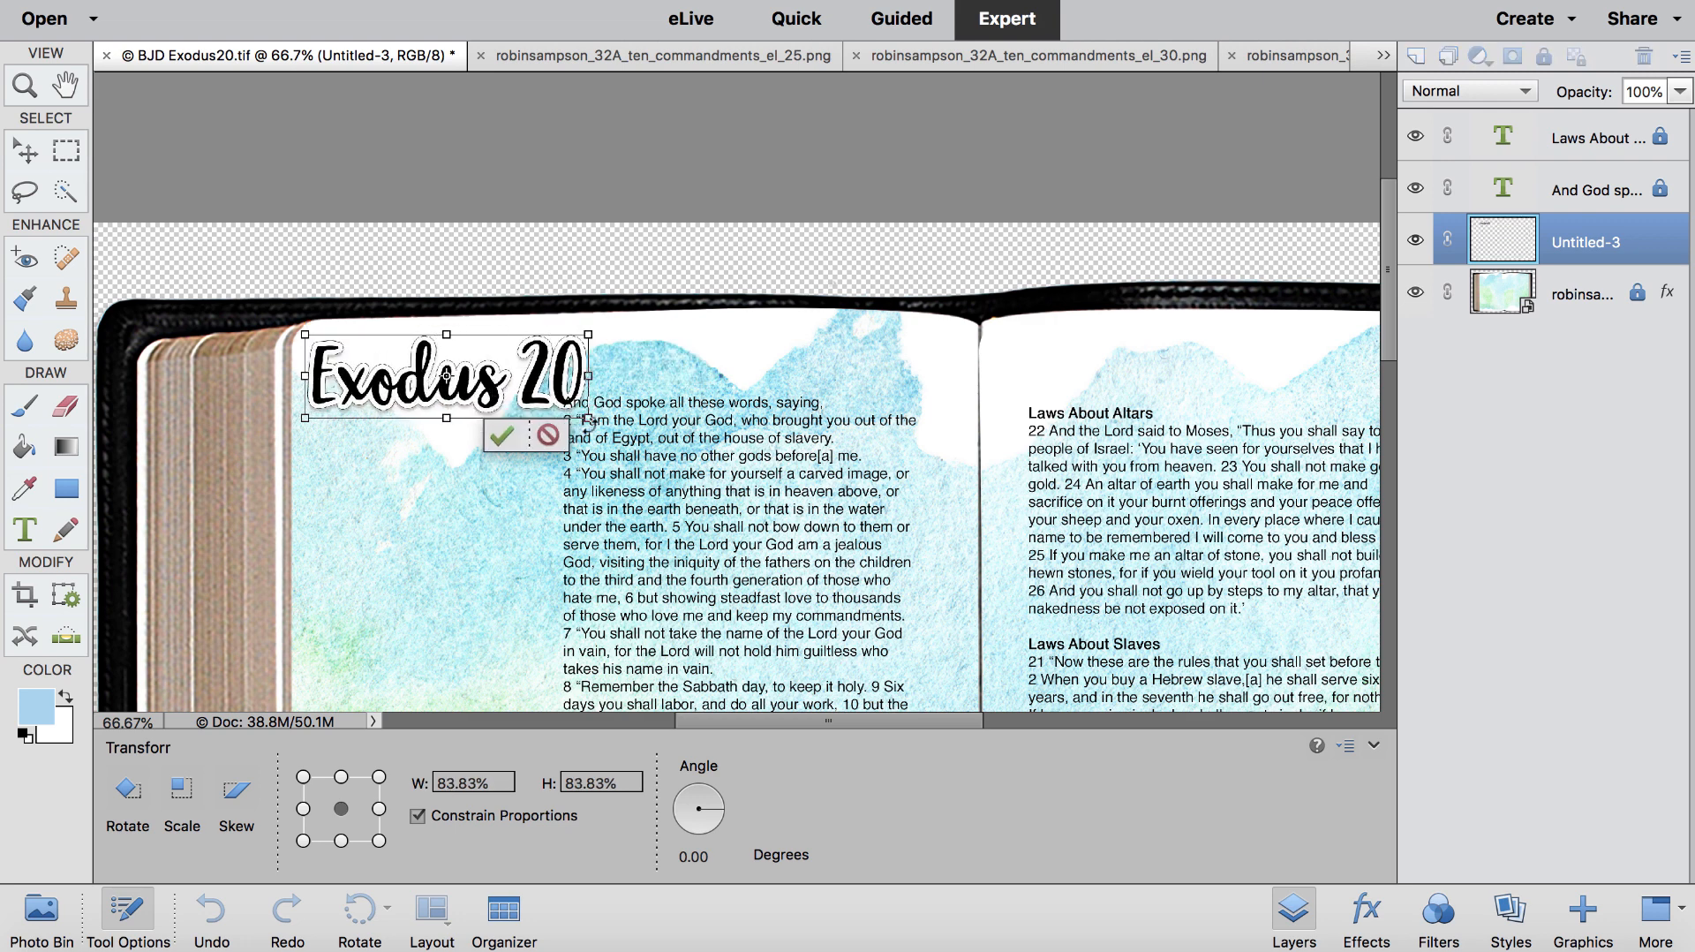
left_click_drag(588, 418, 561, 404)
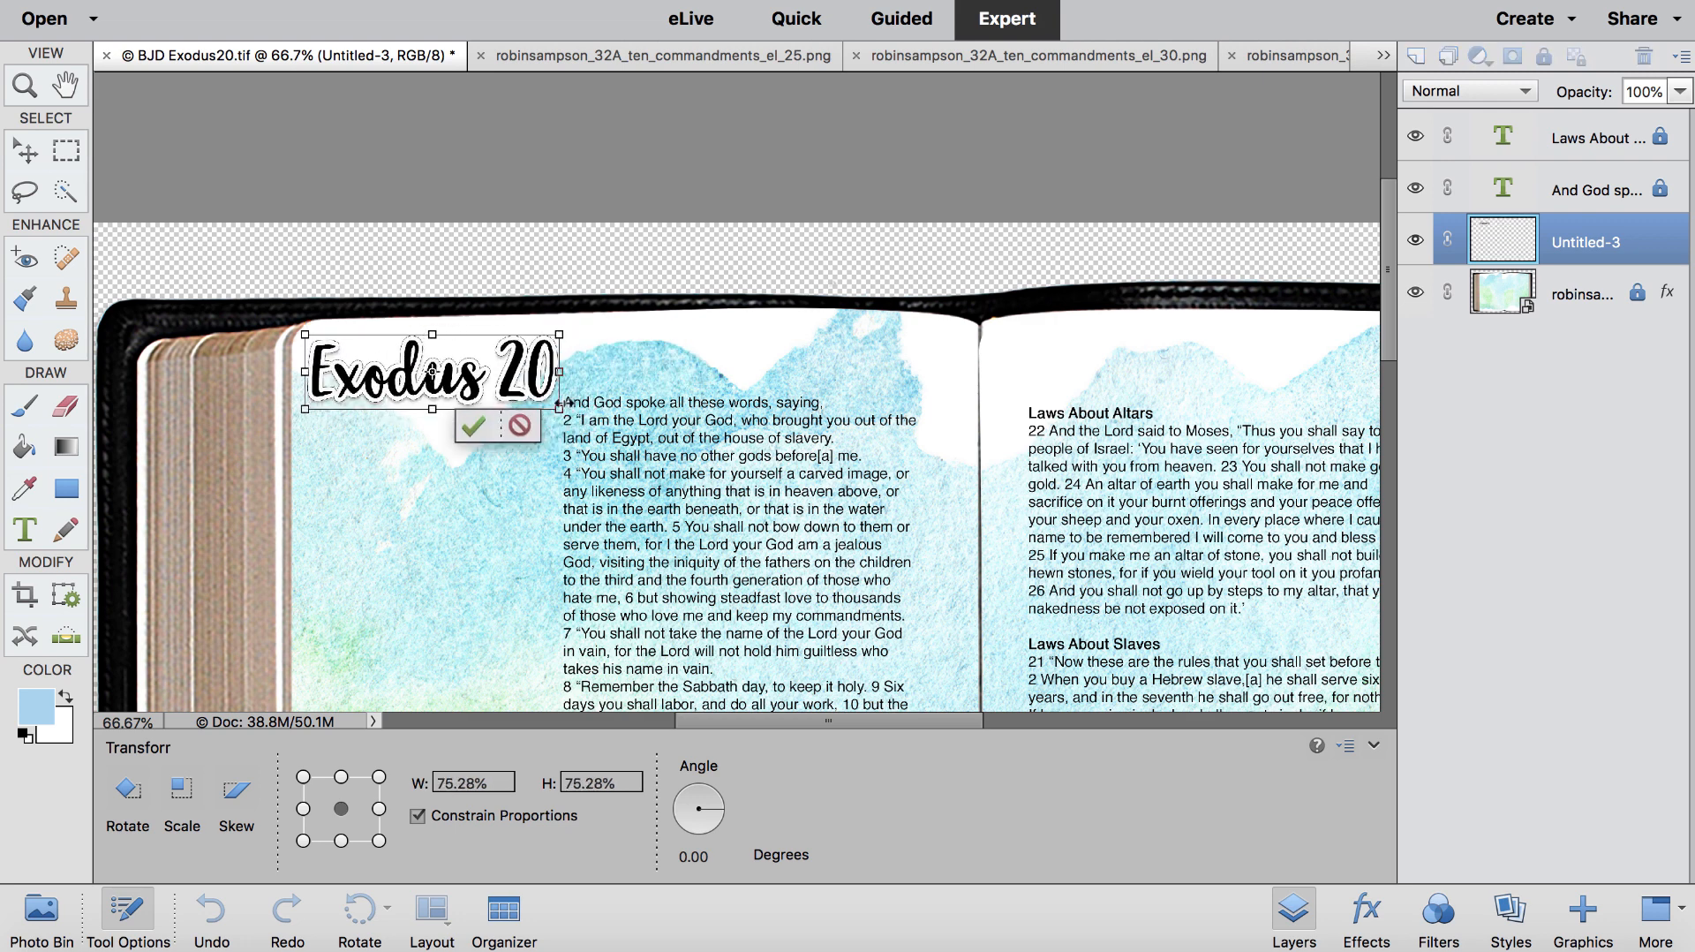
left_click(474, 426)
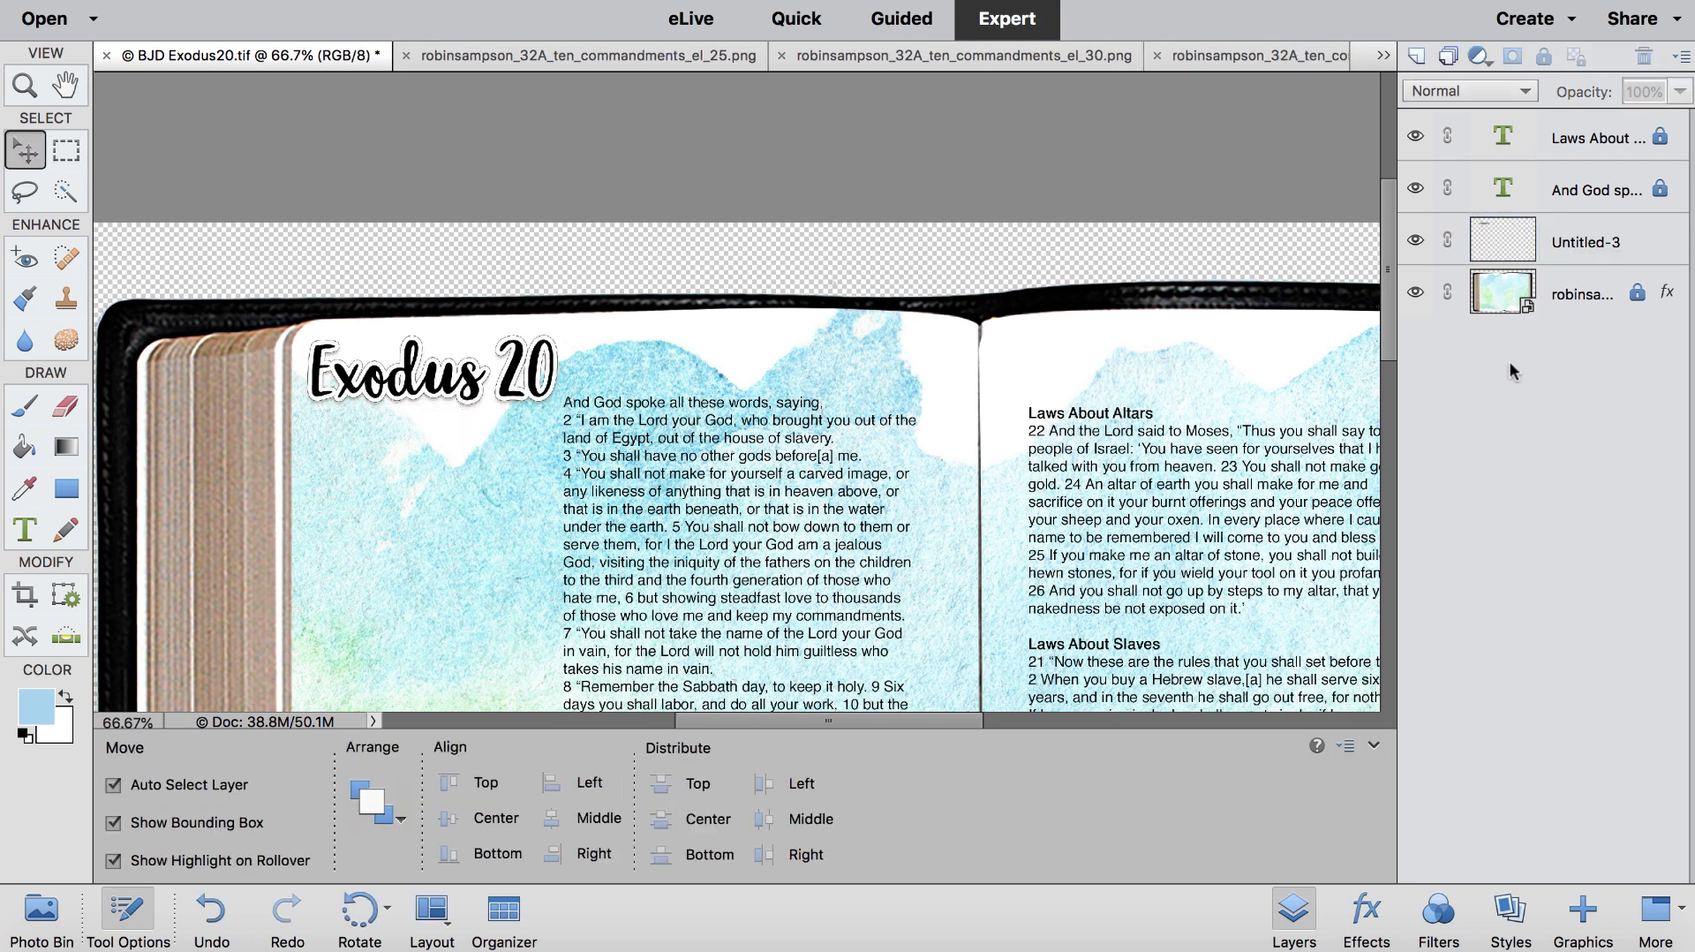
Step: Unlock and relock the Bible background layer, and bring the "Exodus 20" title layer in front of both Scripture text layers
left_click(1639, 298)
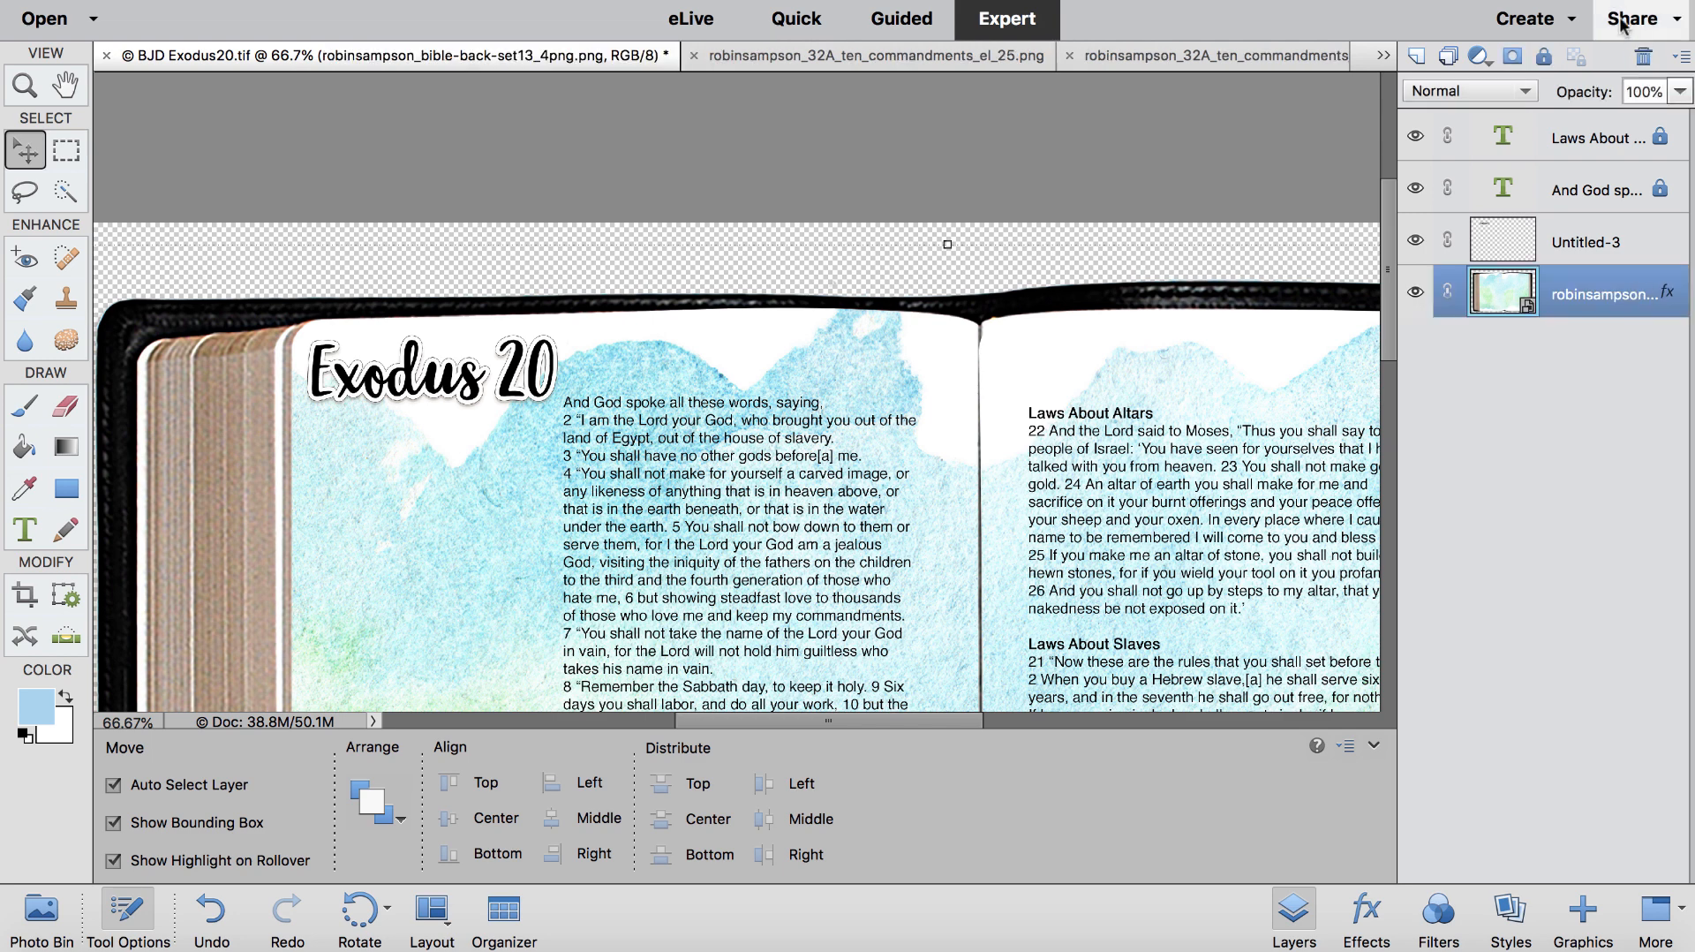
left_click(1544, 57)
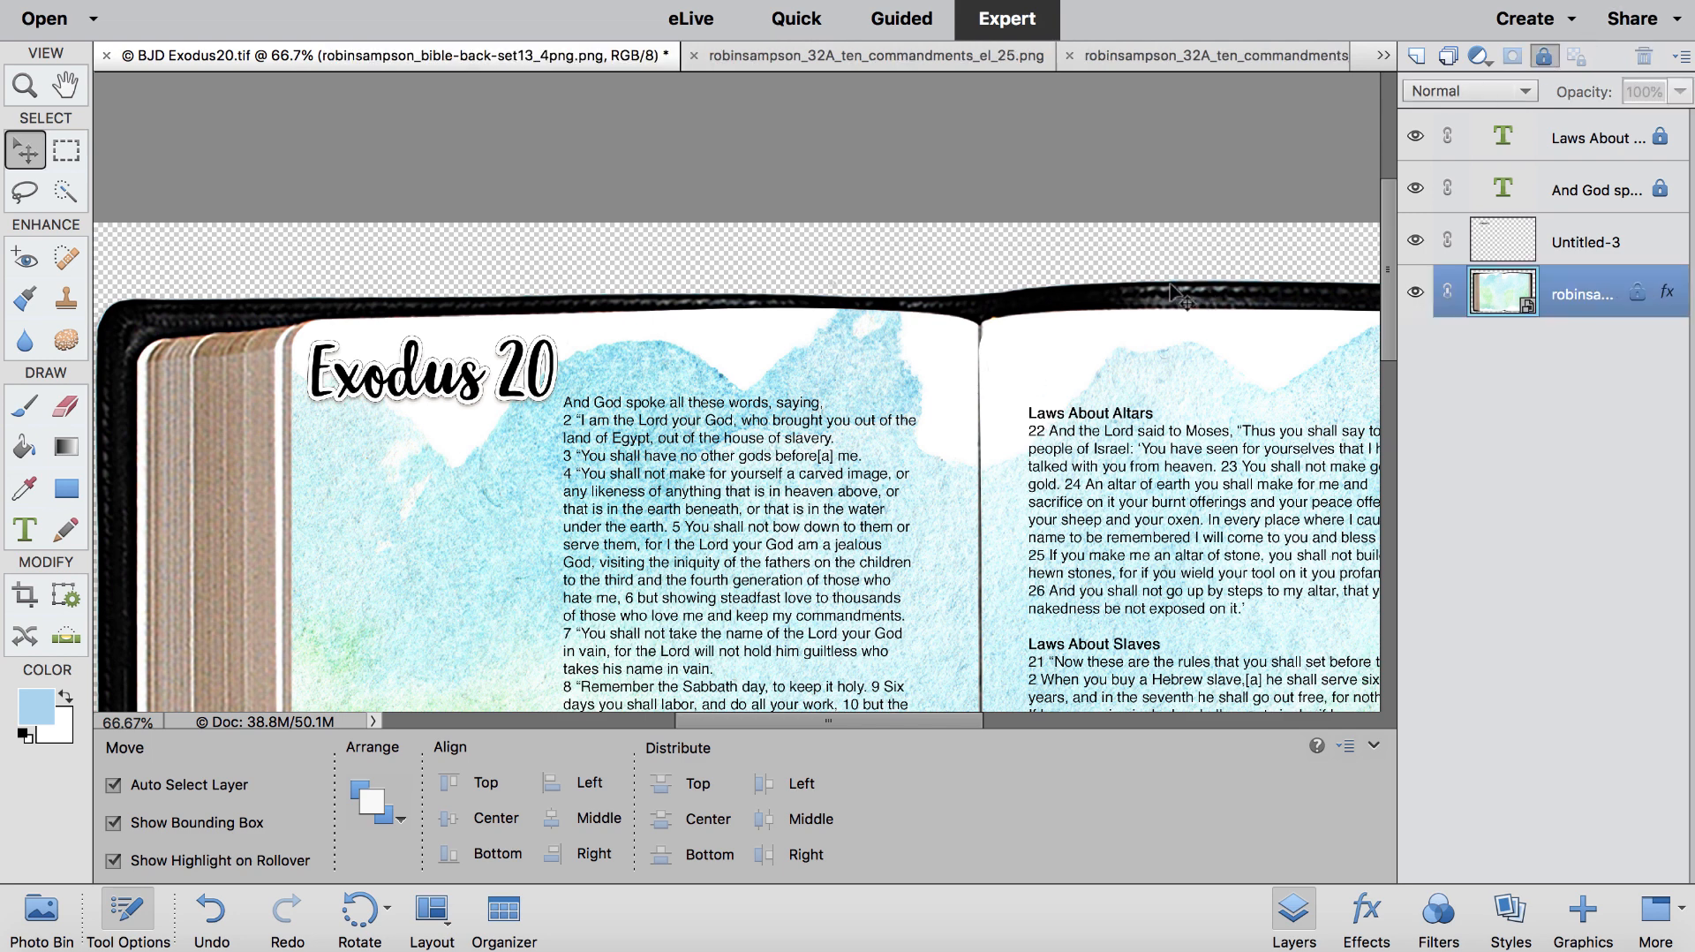
left_click(1574, 244)
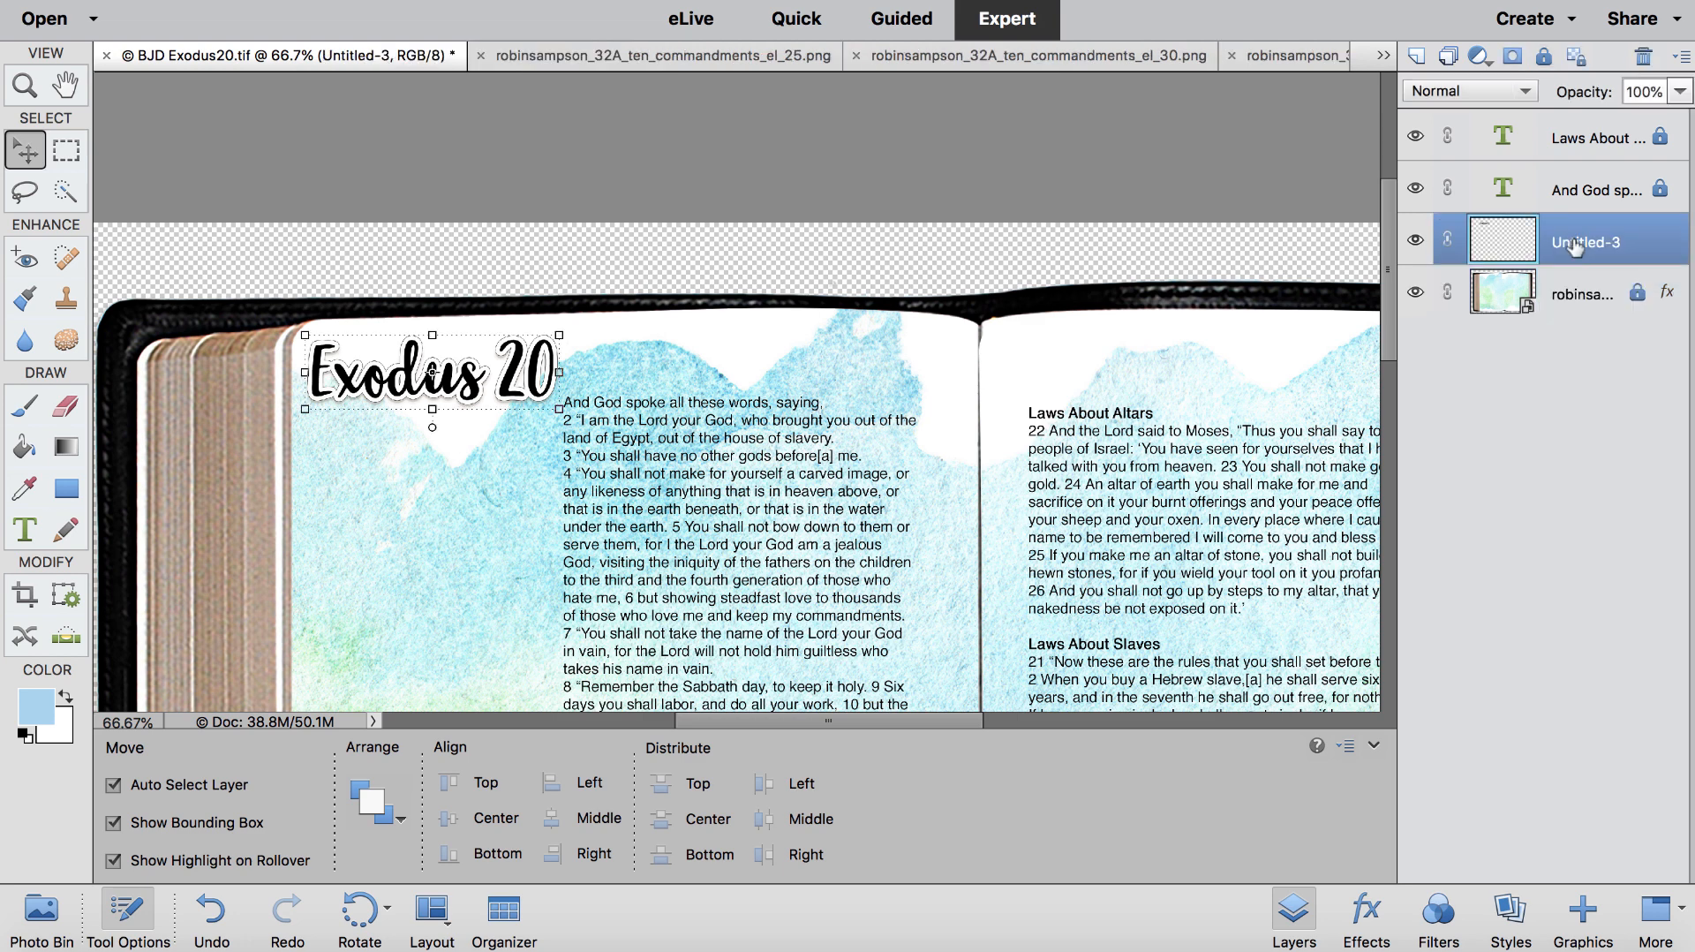
key("super+shift+bracketright")
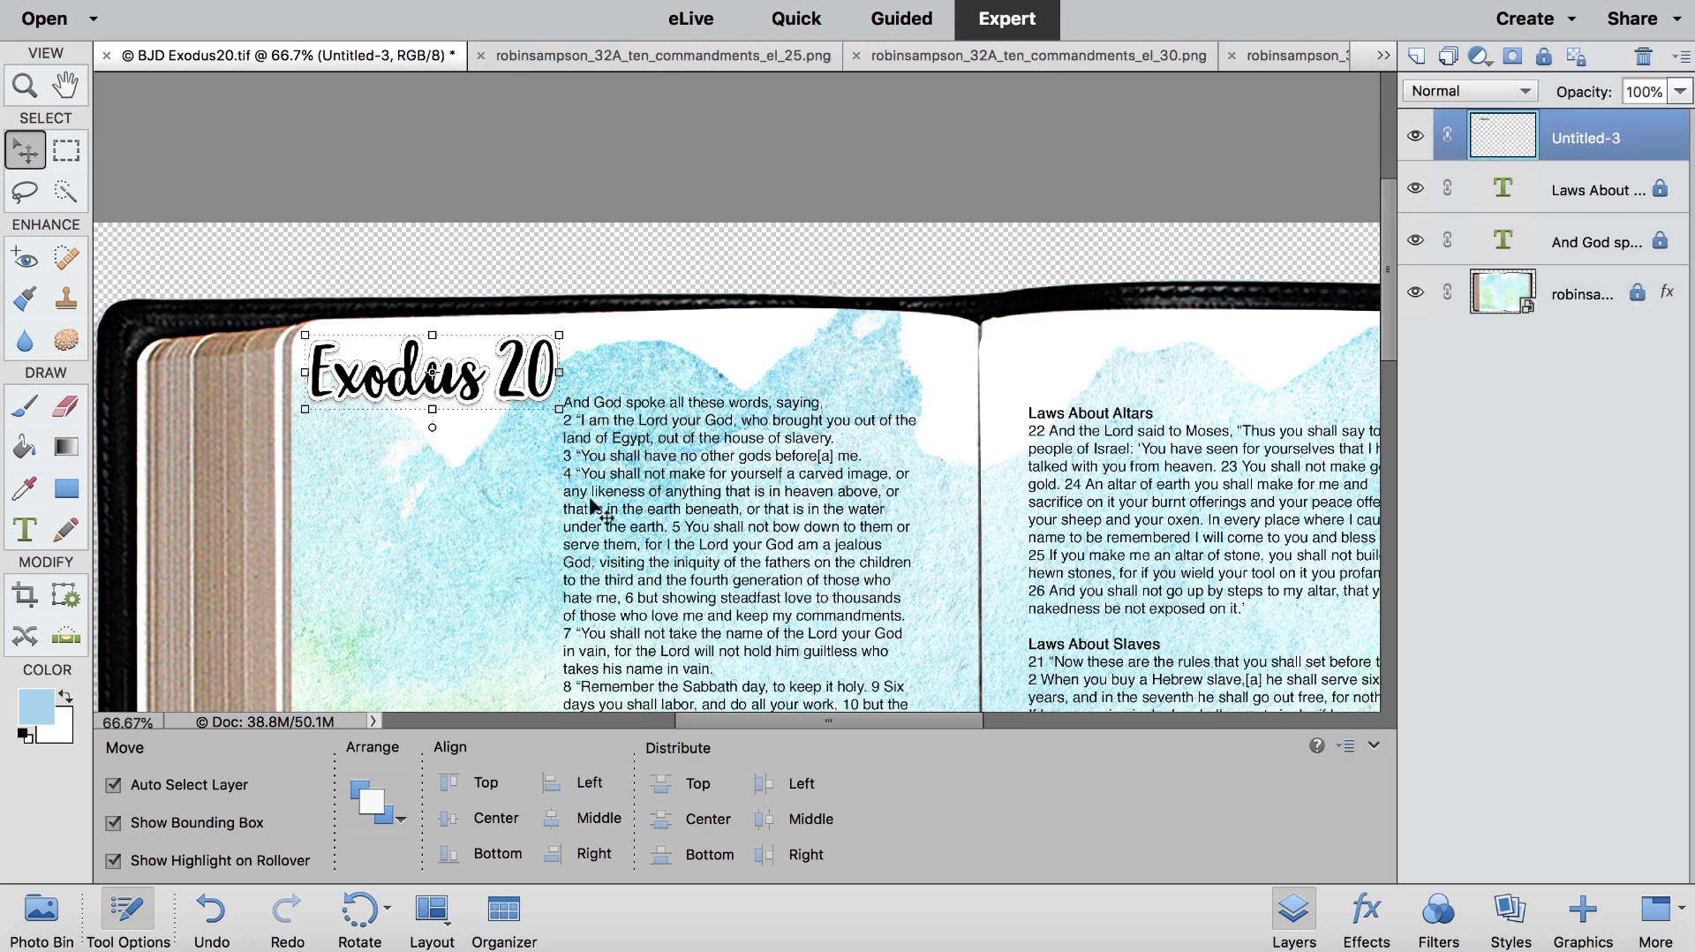
Step: Unlock the two Scripture text layers and align them with each other by their top edges
left_click(1660, 188)
left_click(1660, 240)
left_click(844, 473)
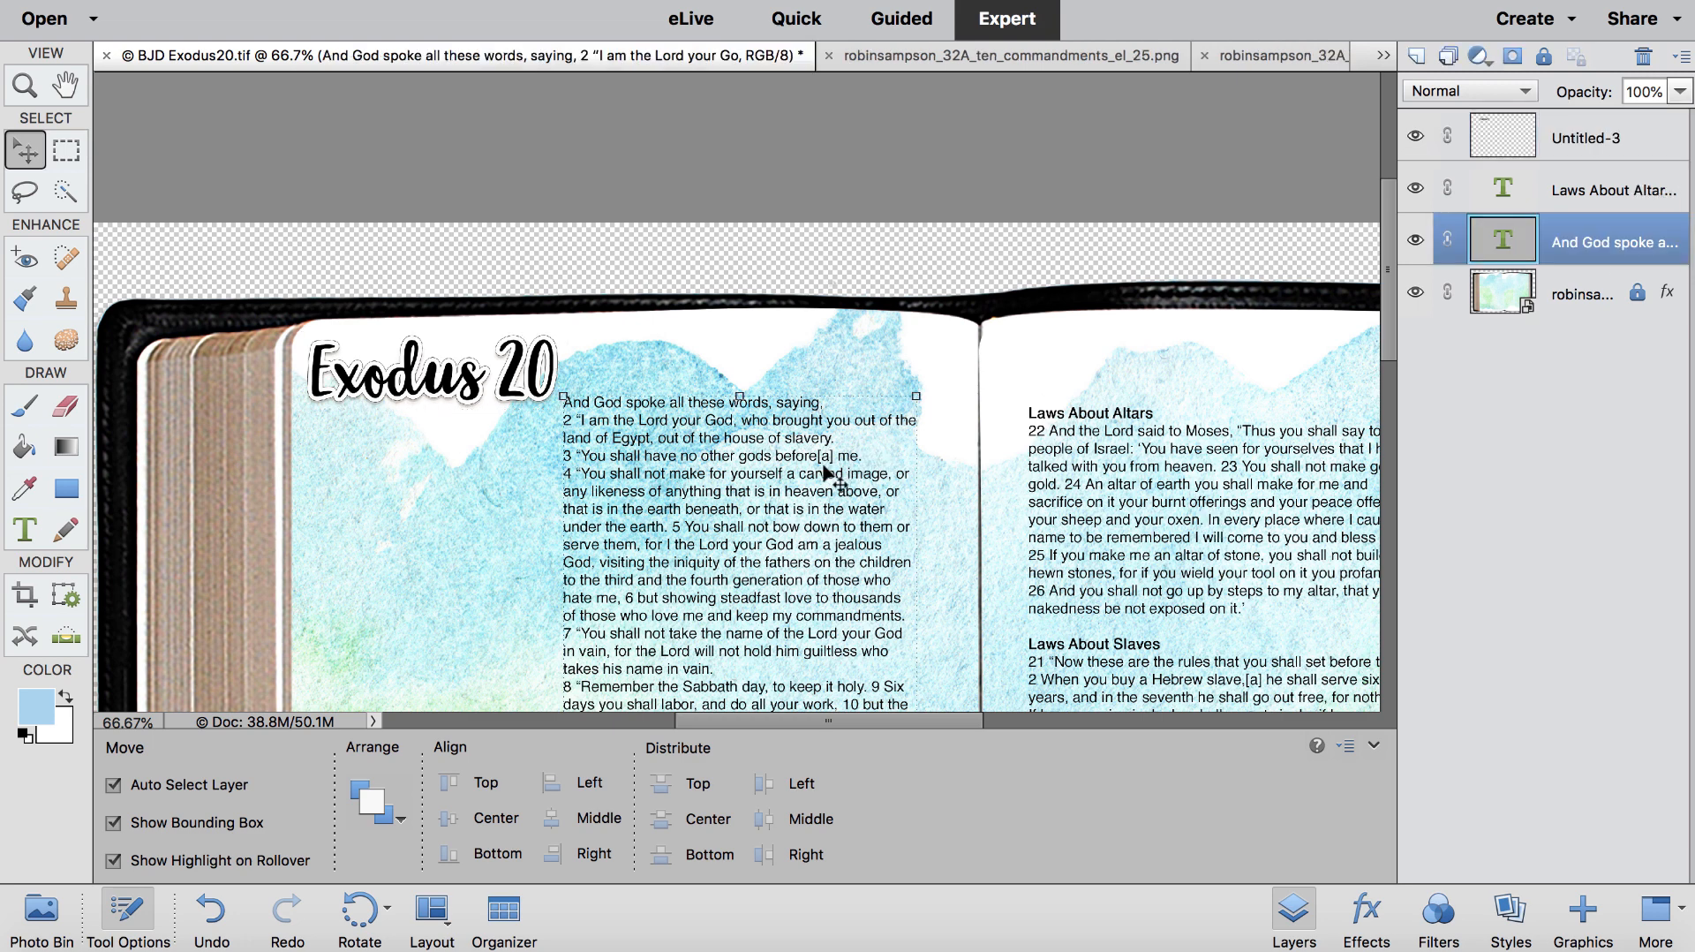
left_click(1079, 474, "shift")
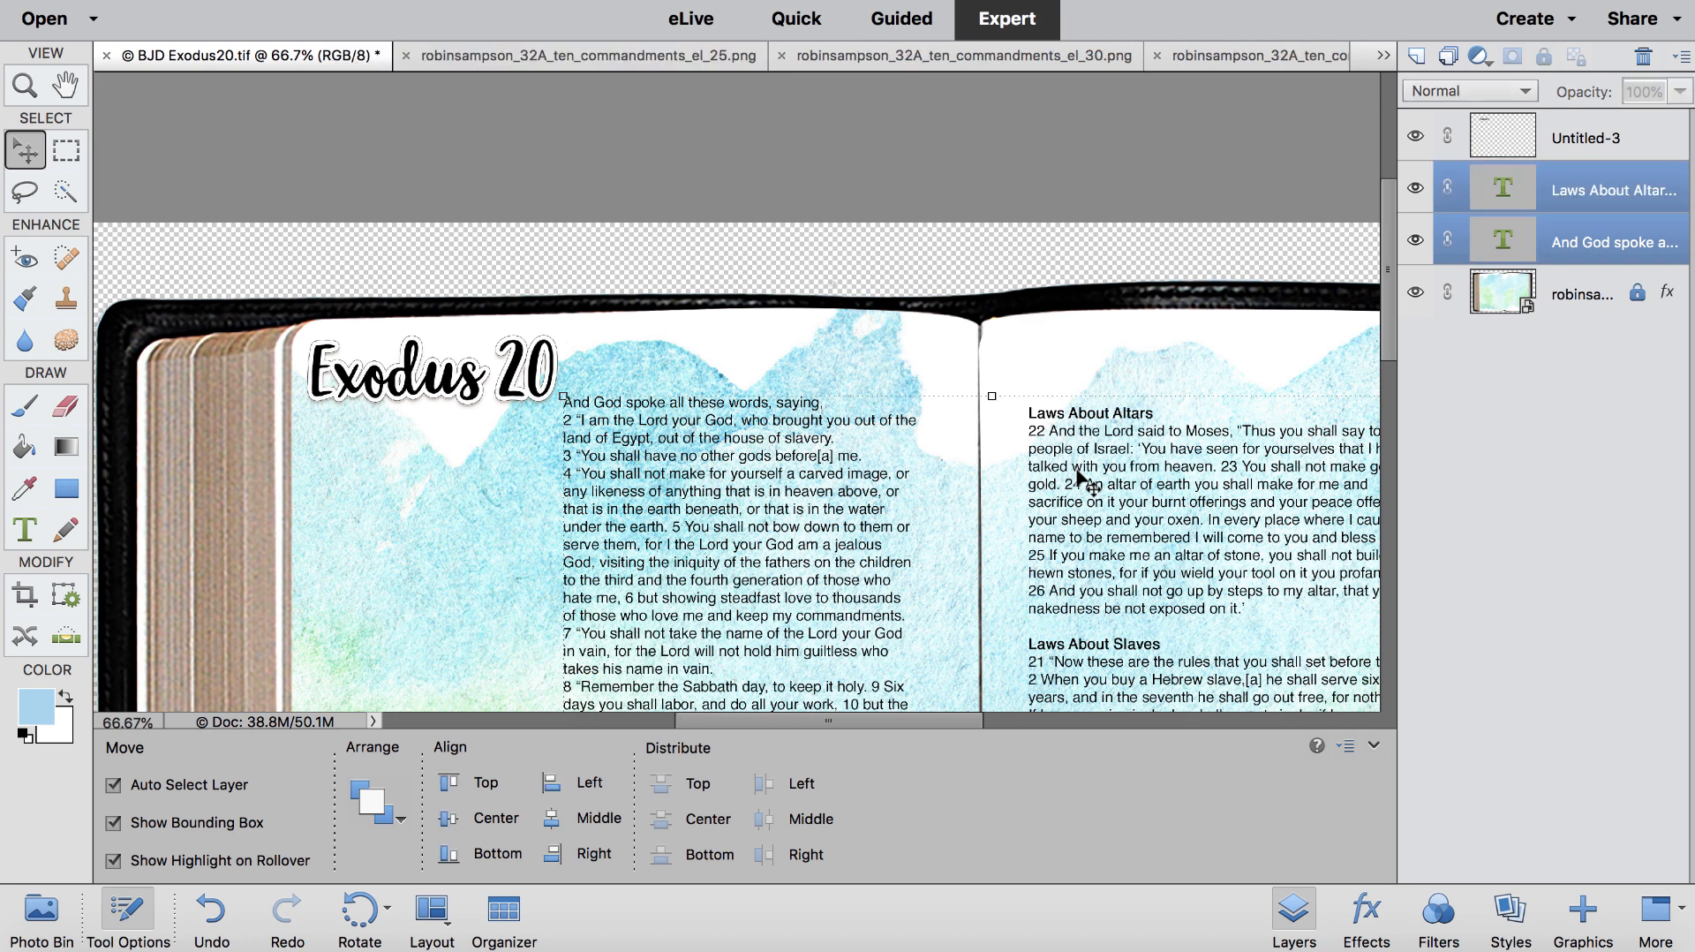
left_click(1601, 201)
left_click(1592, 237, "shift")
left_click(449, 783)
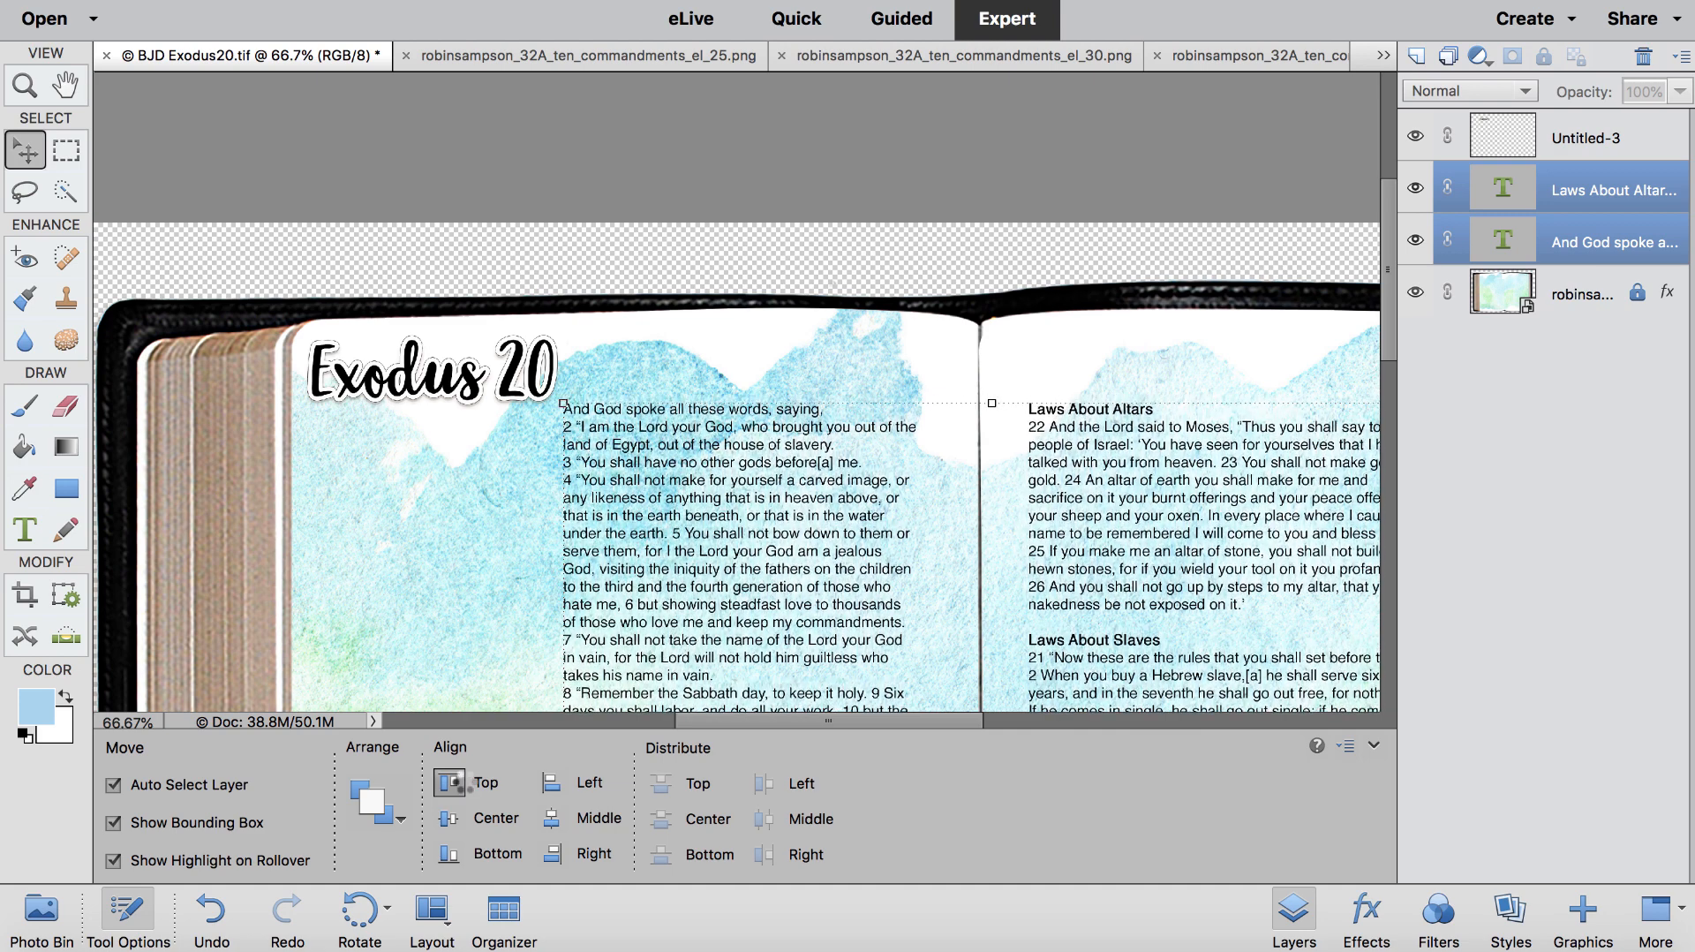
left_click(459, 585)
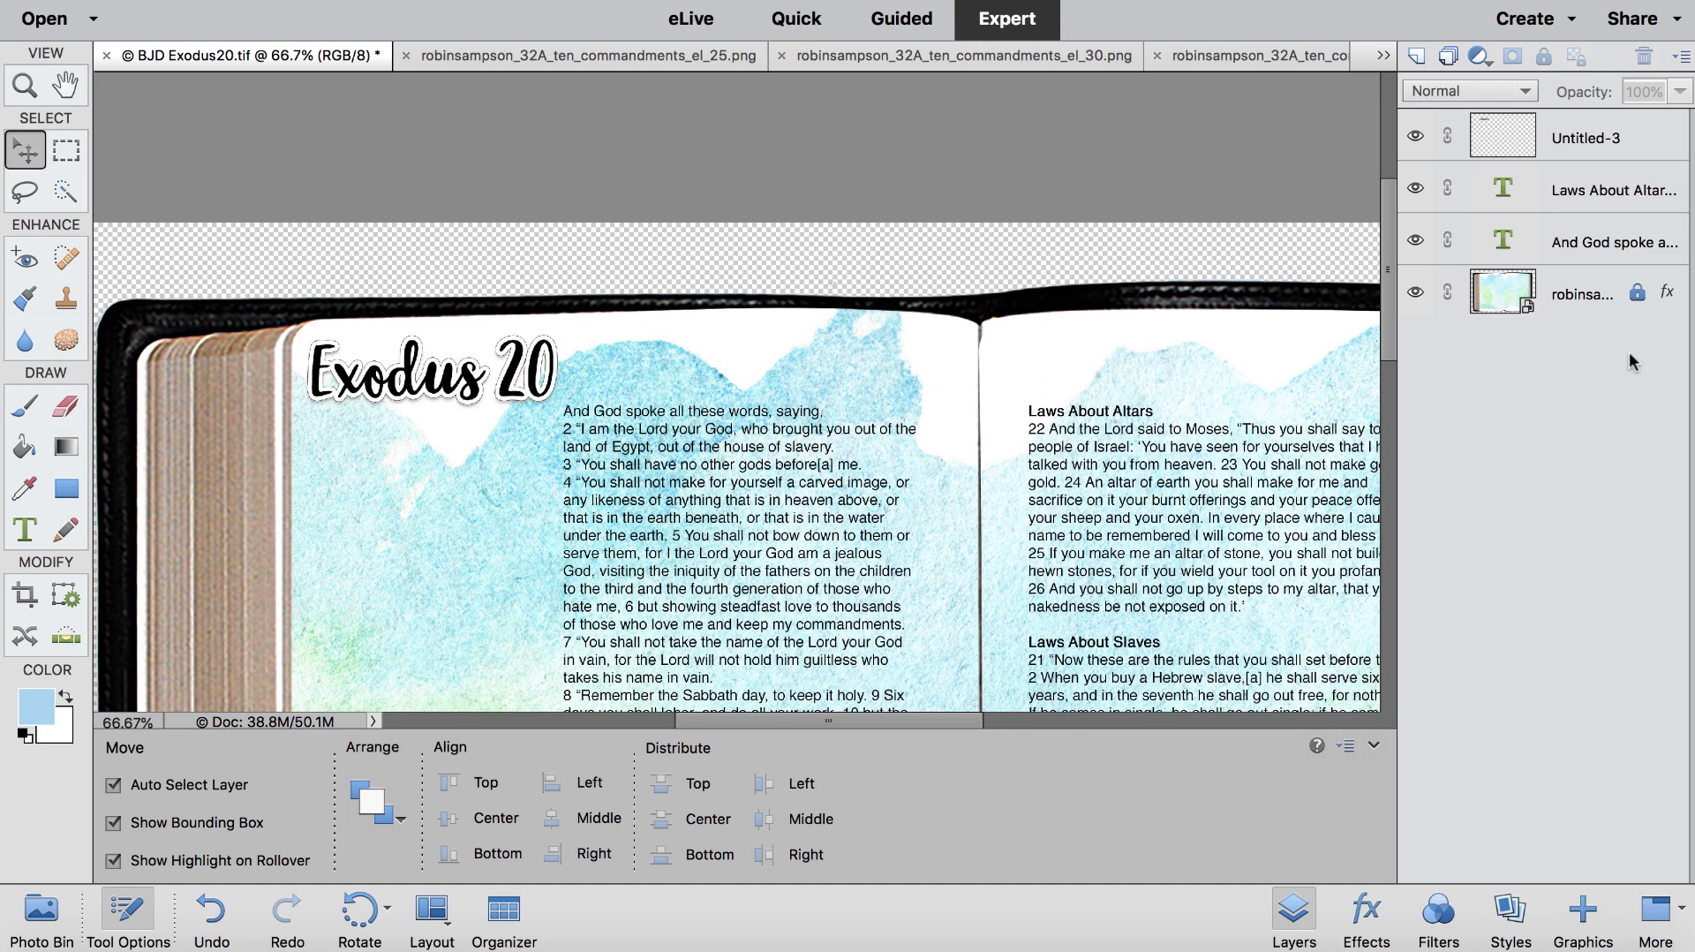
Step: Group the two Scripture text layers and lock the group
left_click(1625, 250)
left_click(1619, 196, "shift")
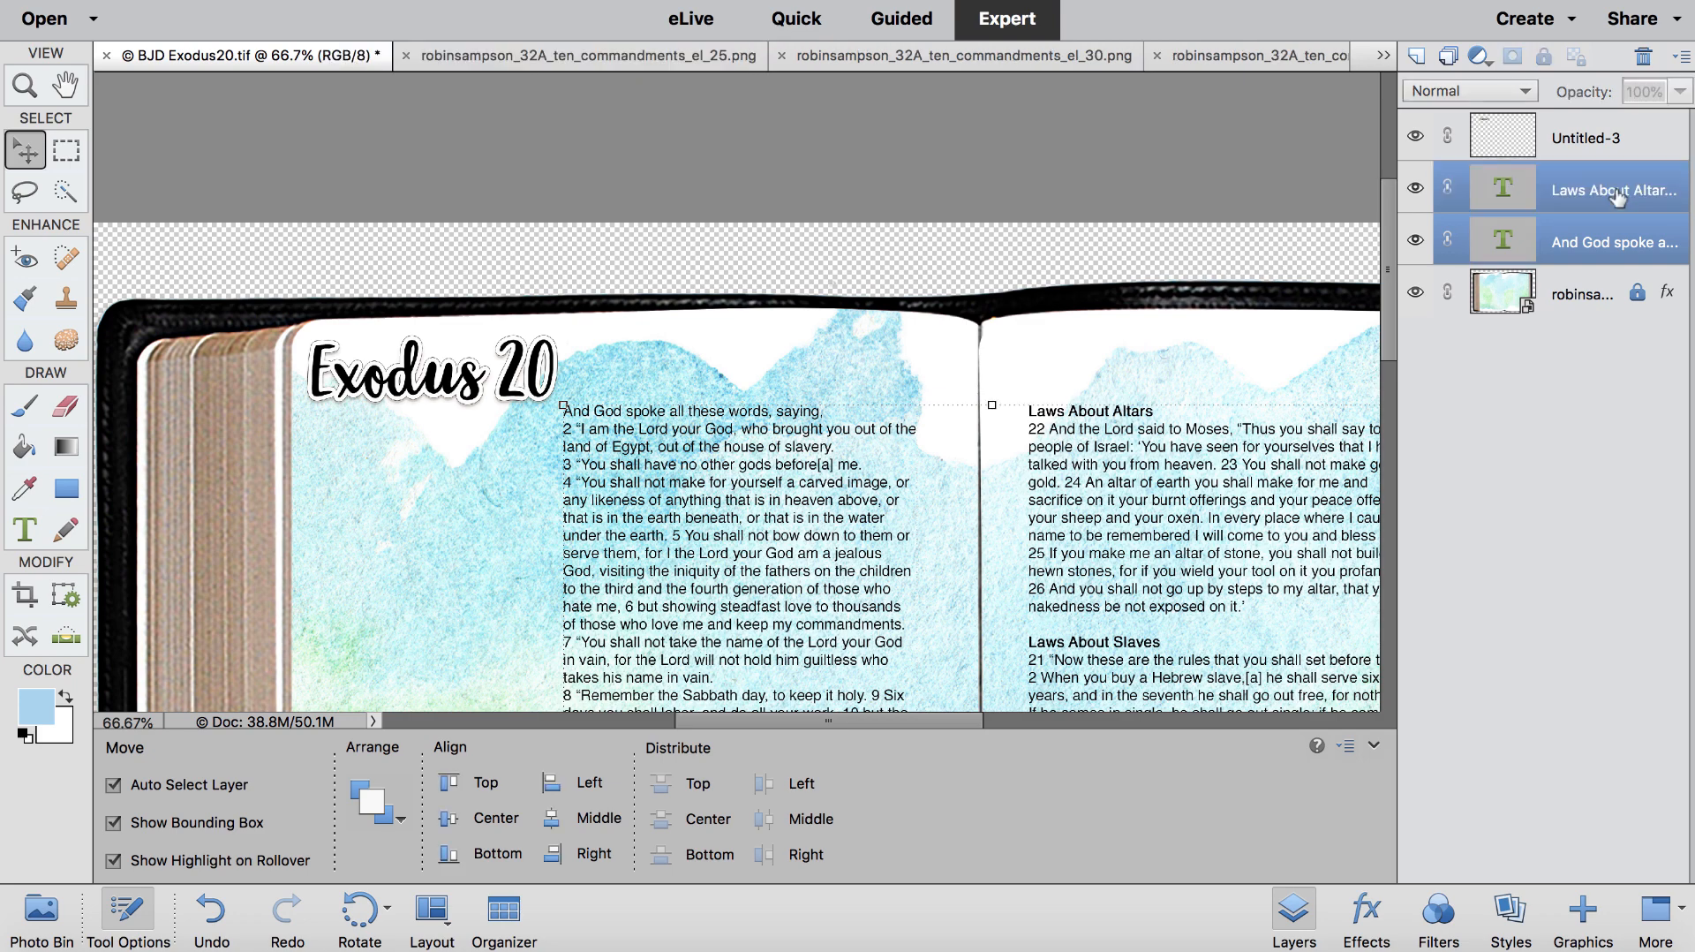
key("ctrl+g")
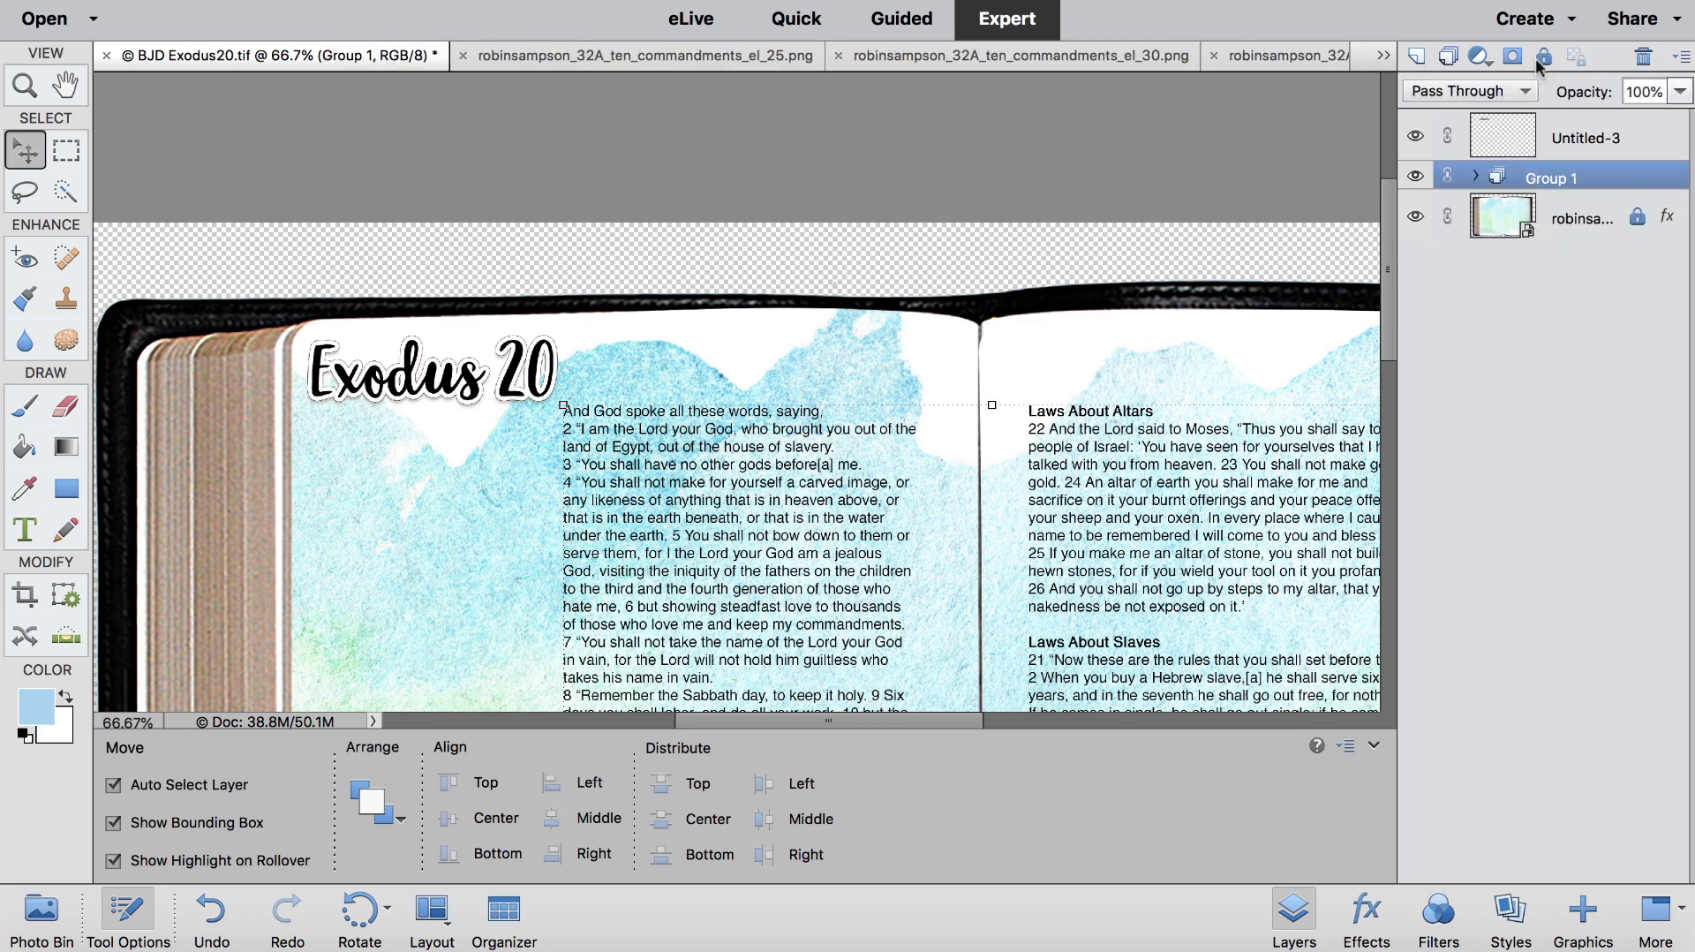
left_click(1541, 60)
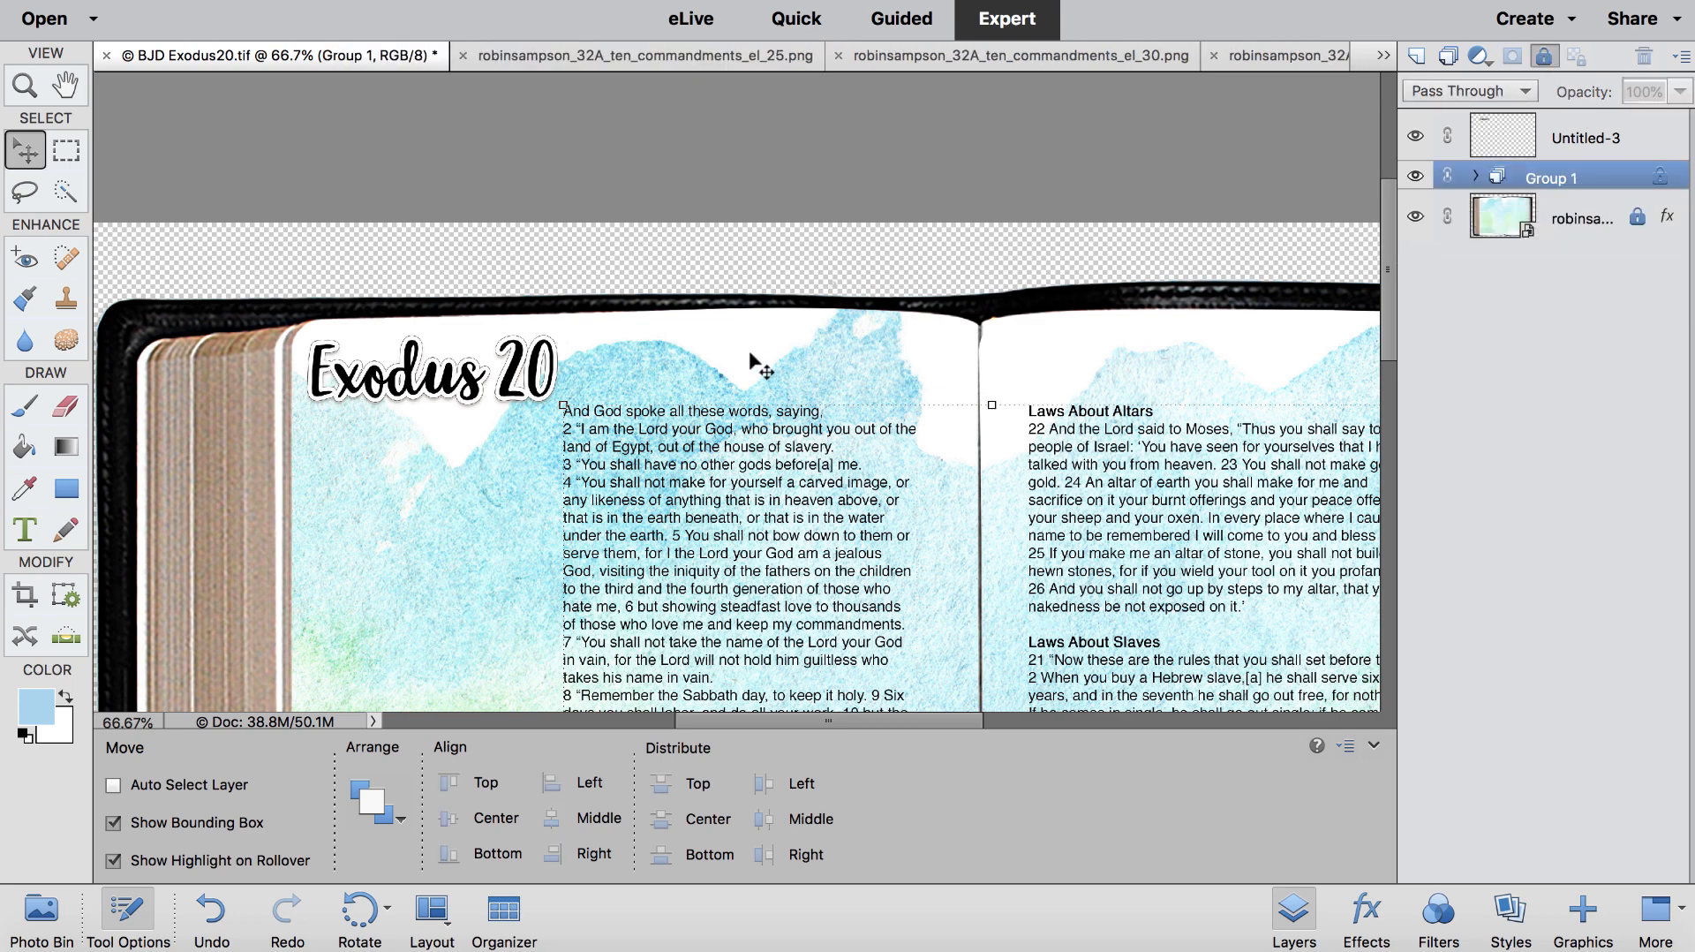
Step: Add the teal mountain element from the open files to the middle of the Bible page, behind the Scripture text
key("ctrl+minus")
key("ctrl+minus")
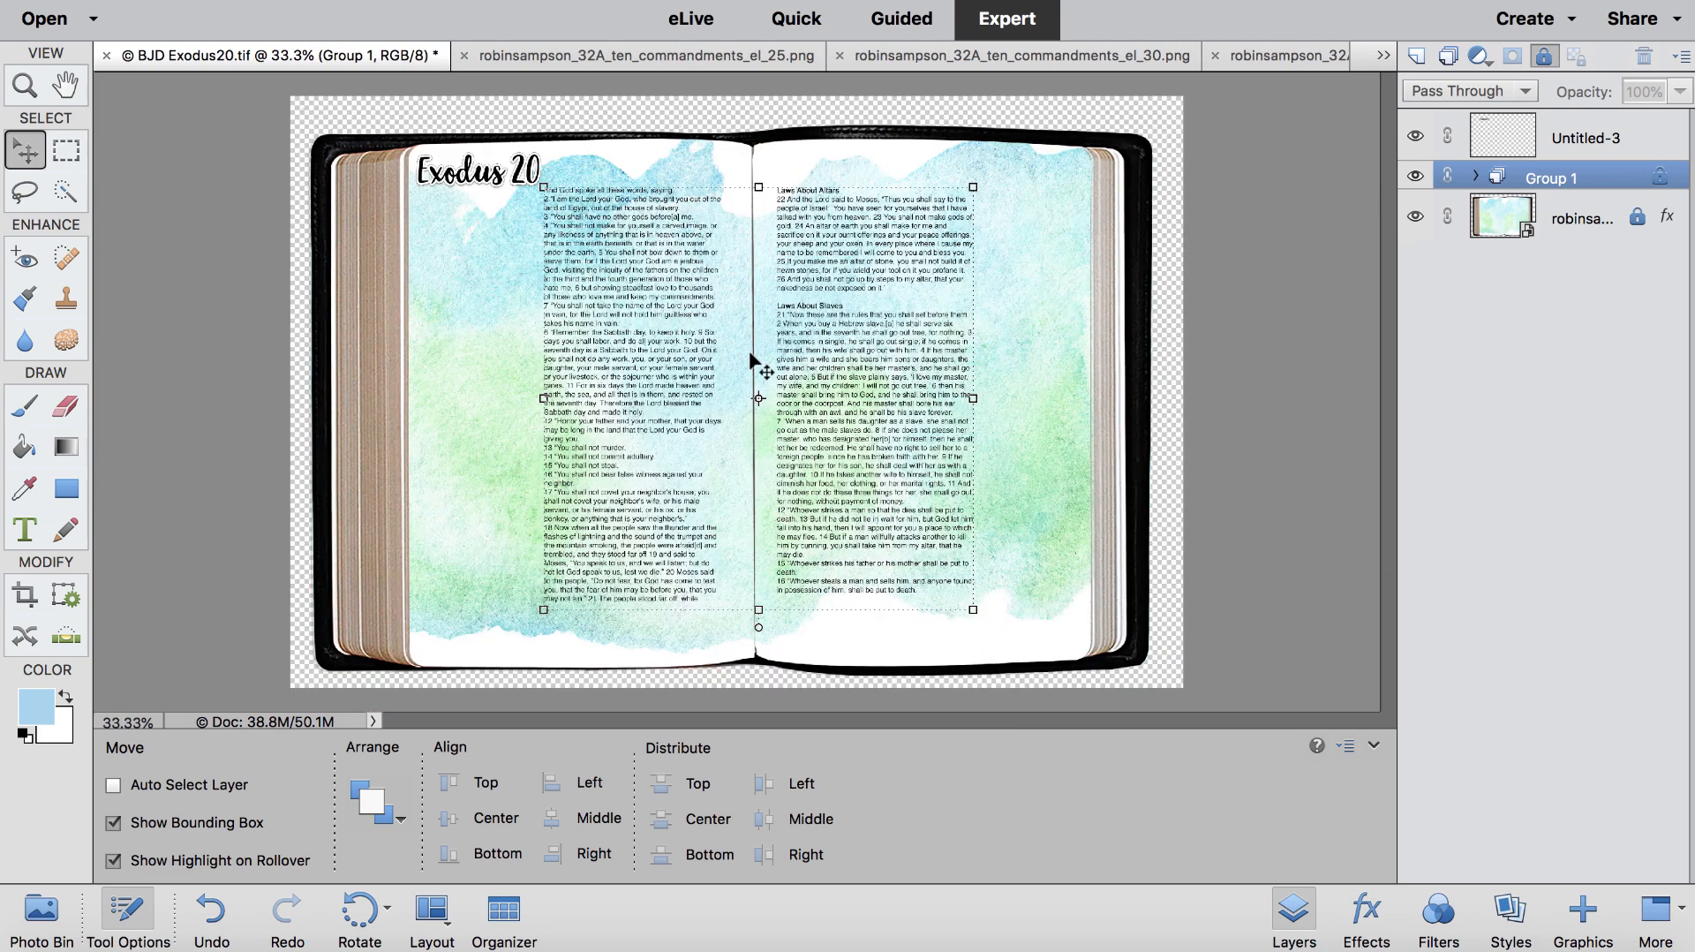
key("ctrl+plus")
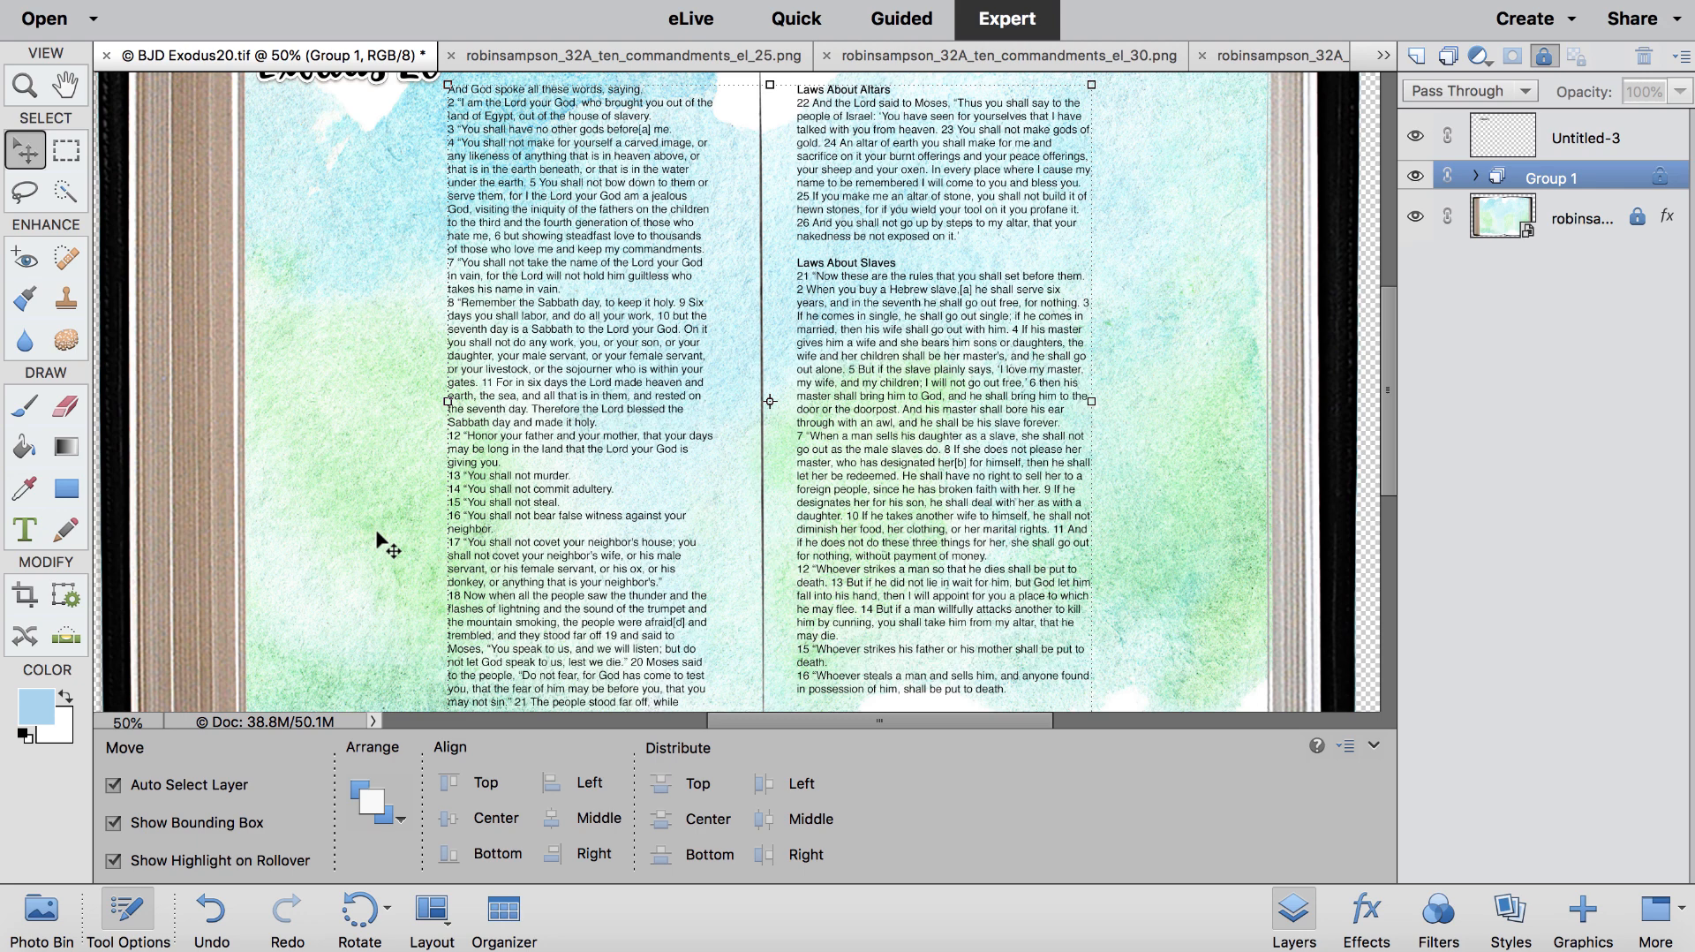
left_click(42, 919)
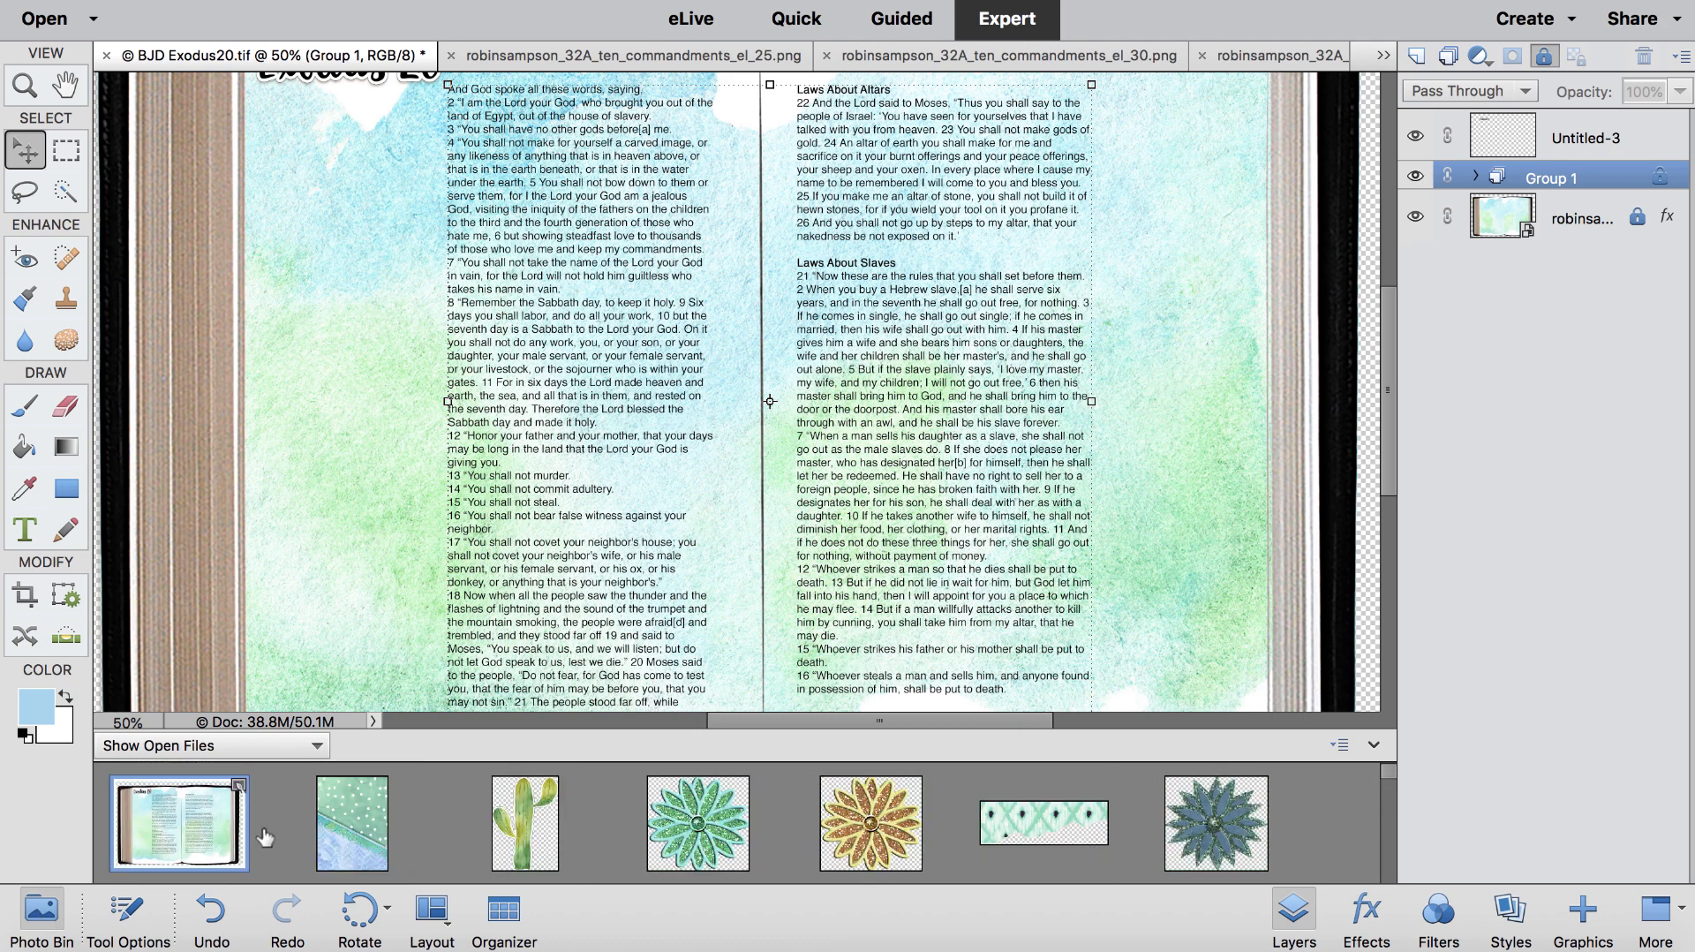
scroll(678, 822, "down", 3)
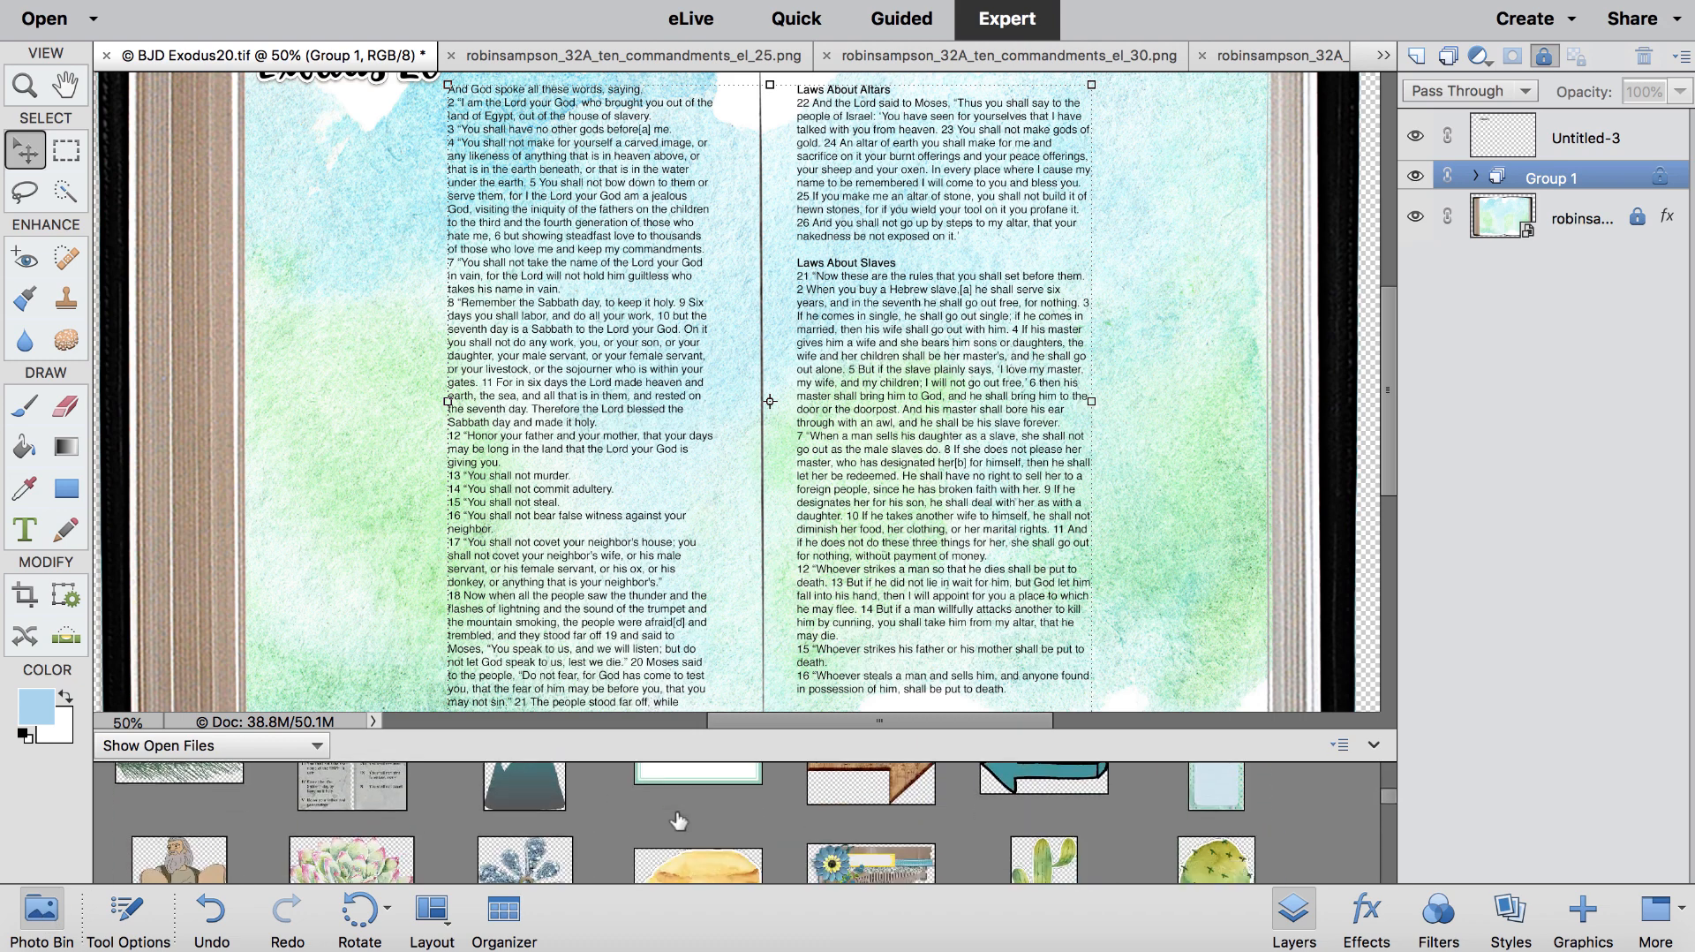
scroll(671, 819, "up", 1)
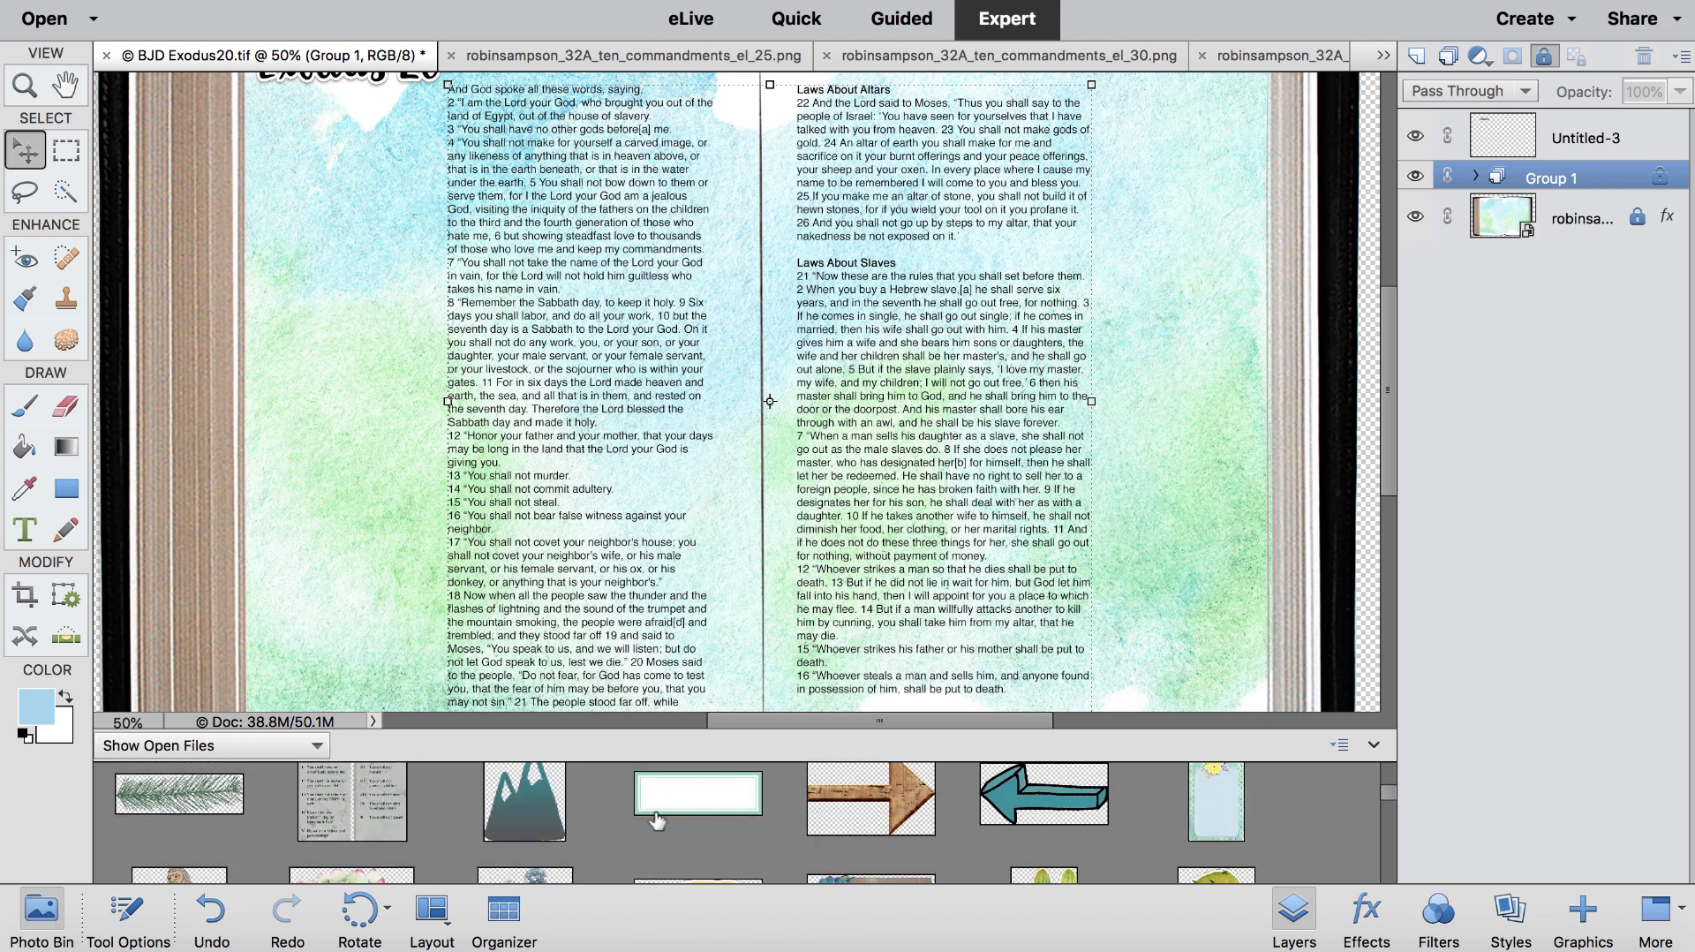
left_click_drag(541, 811, 717, 392)
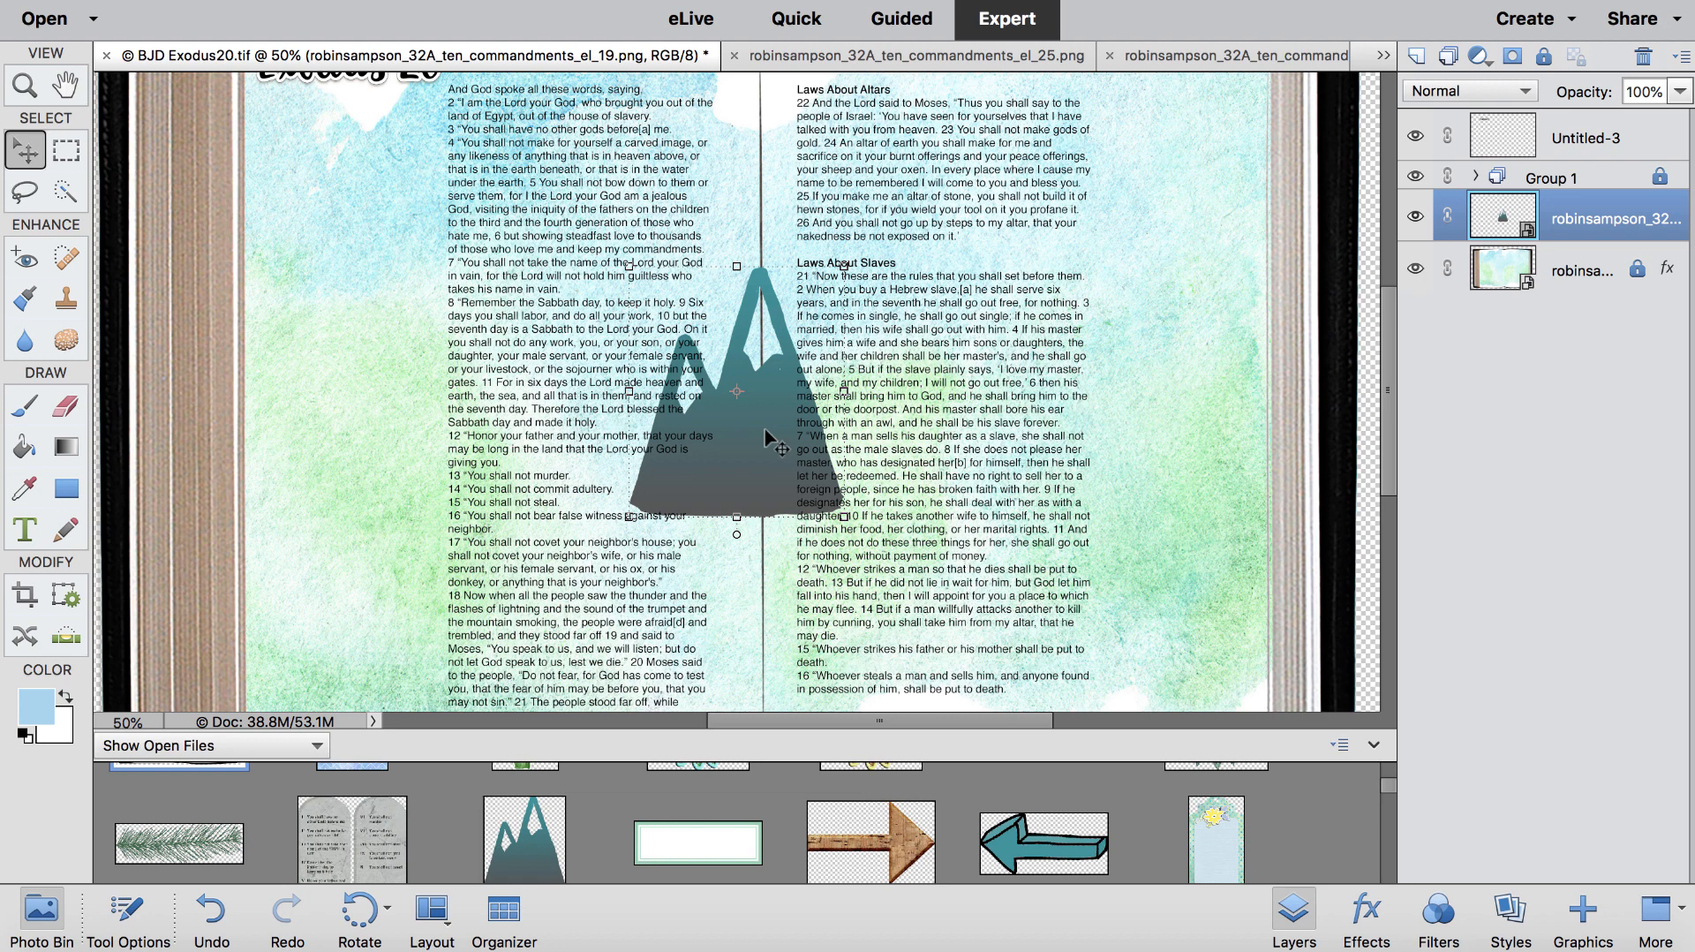
Step: Stretch the mountain to 469.70% width and 263.31% height so it spans both pages, and shift it slightly left
key("ctrl+minus")
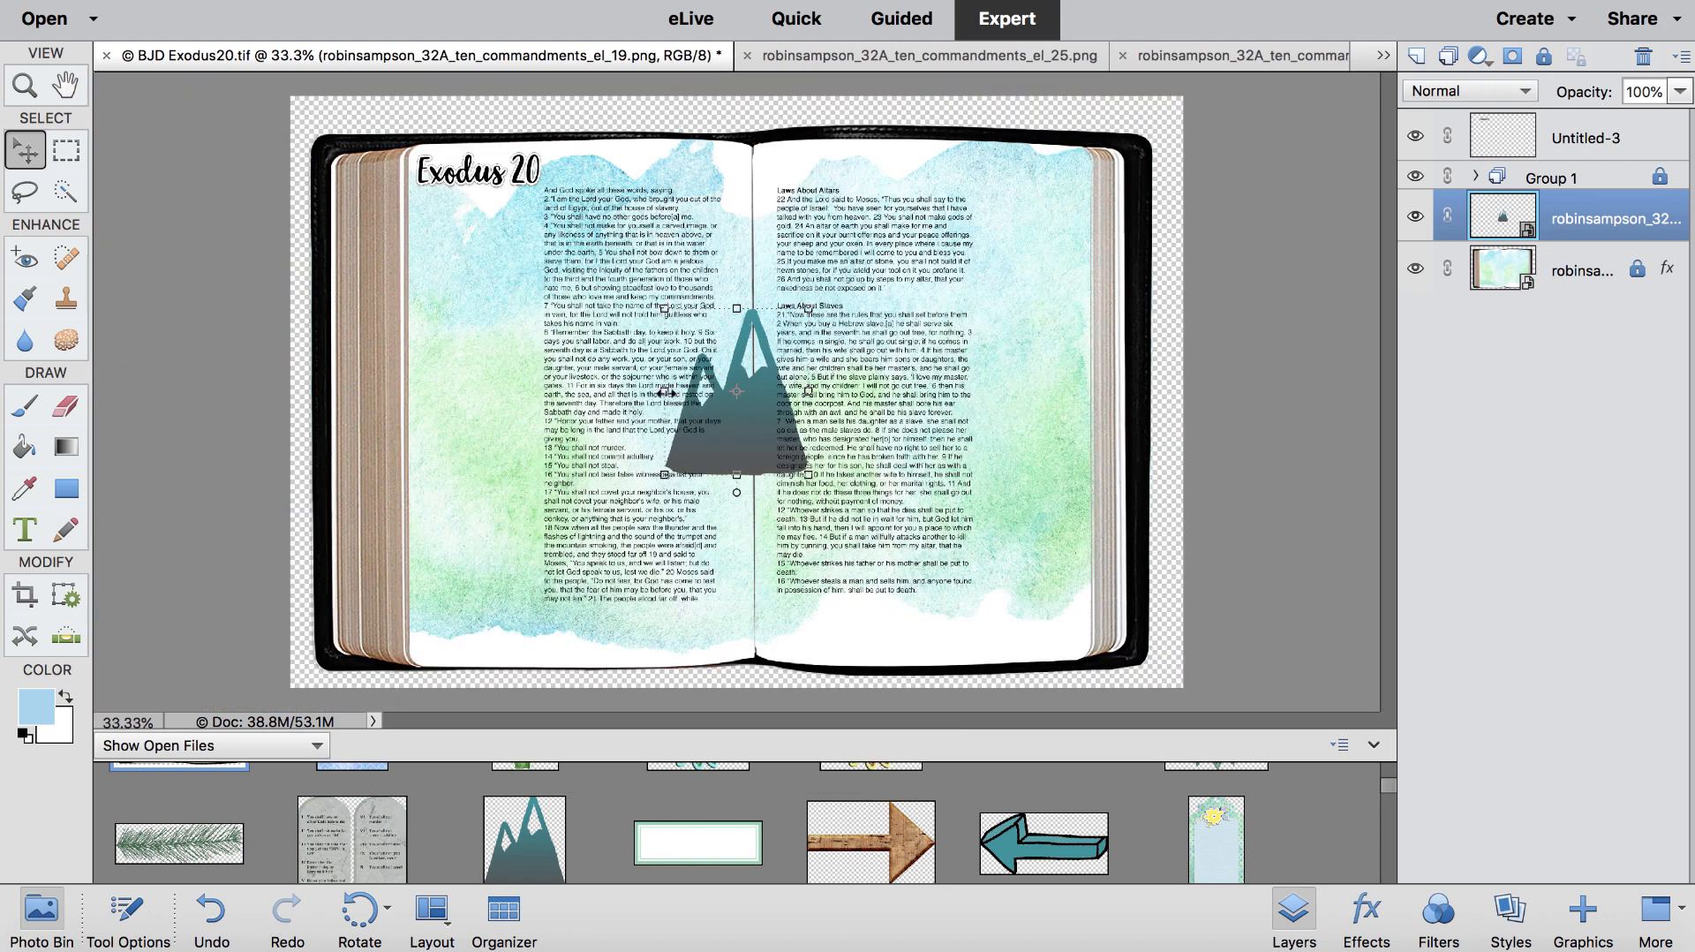
left_click_drag(664, 392, 413, 387)
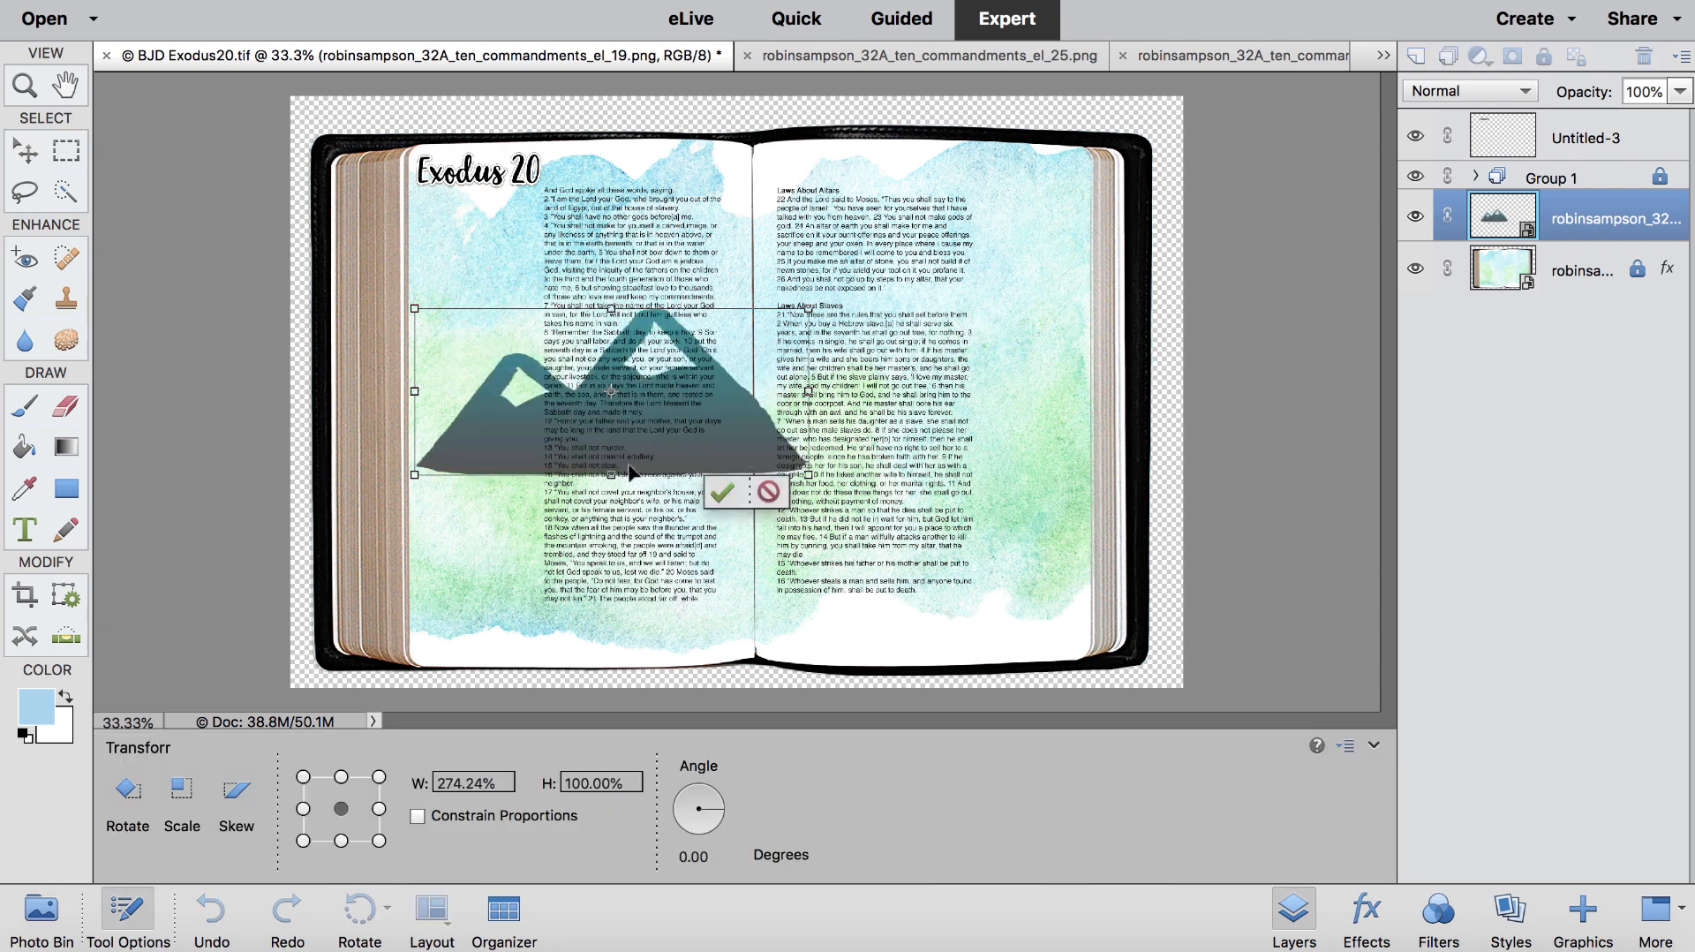
left_click_drag(610, 471, 591, 646)
left_click_drag(809, 307, 1088, 210)
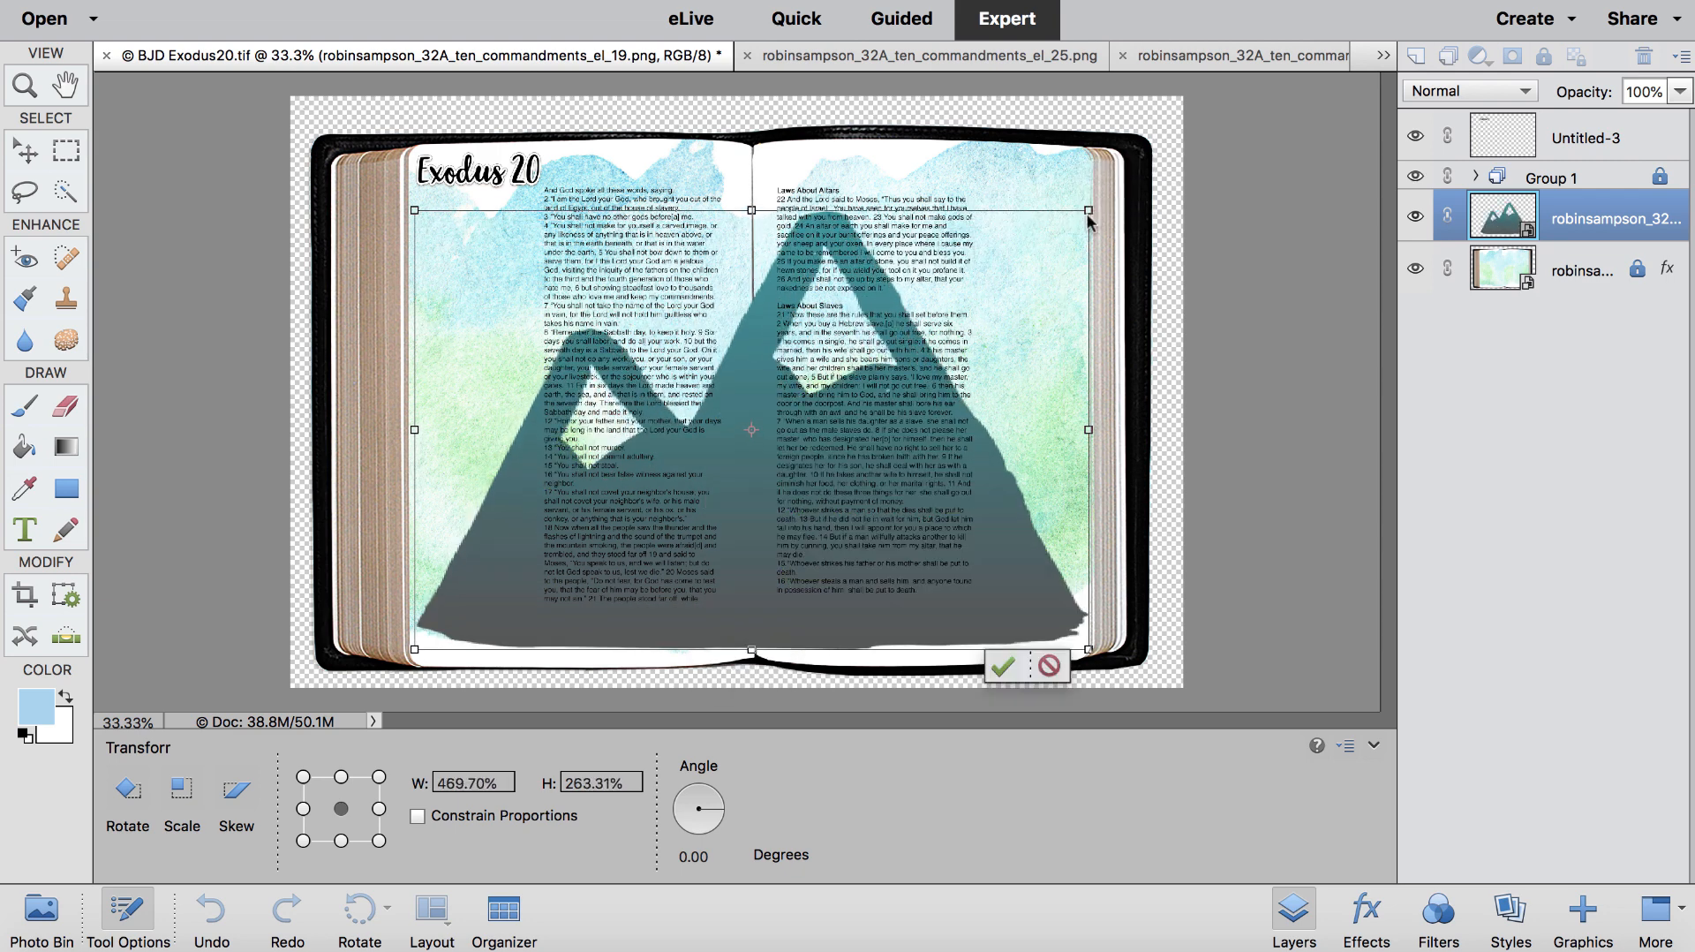
left_click_drag(857, 524, 842, 522)
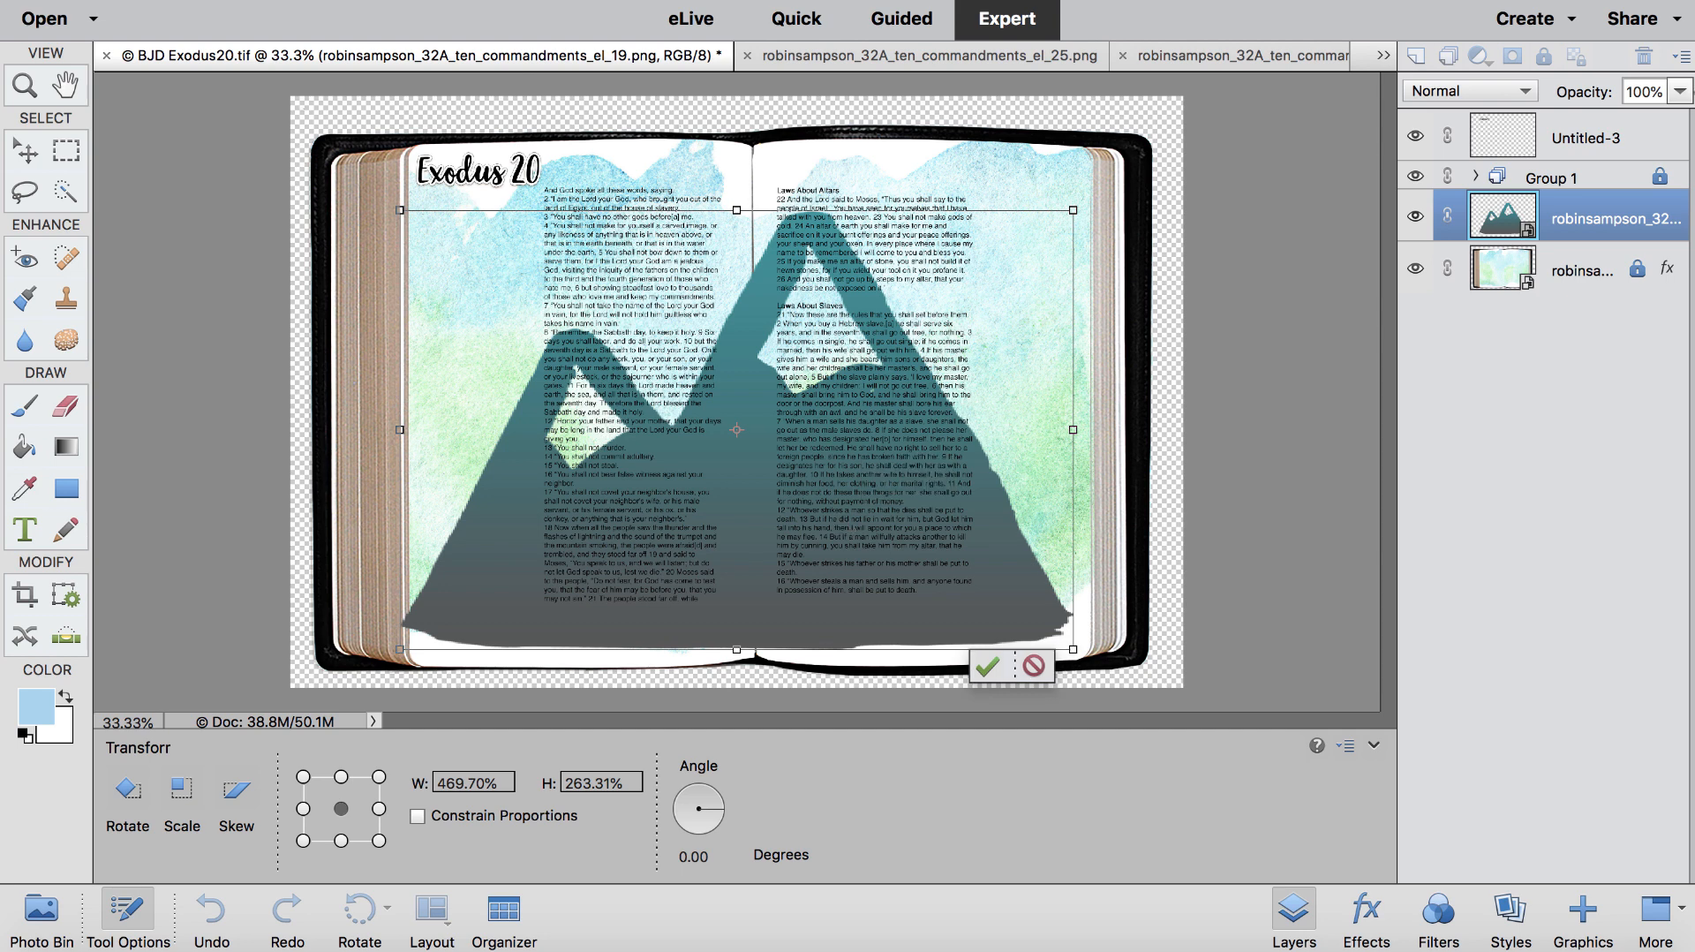
Step: Lower the mountain layer's opacity to 33%
left_click(1680, 91)
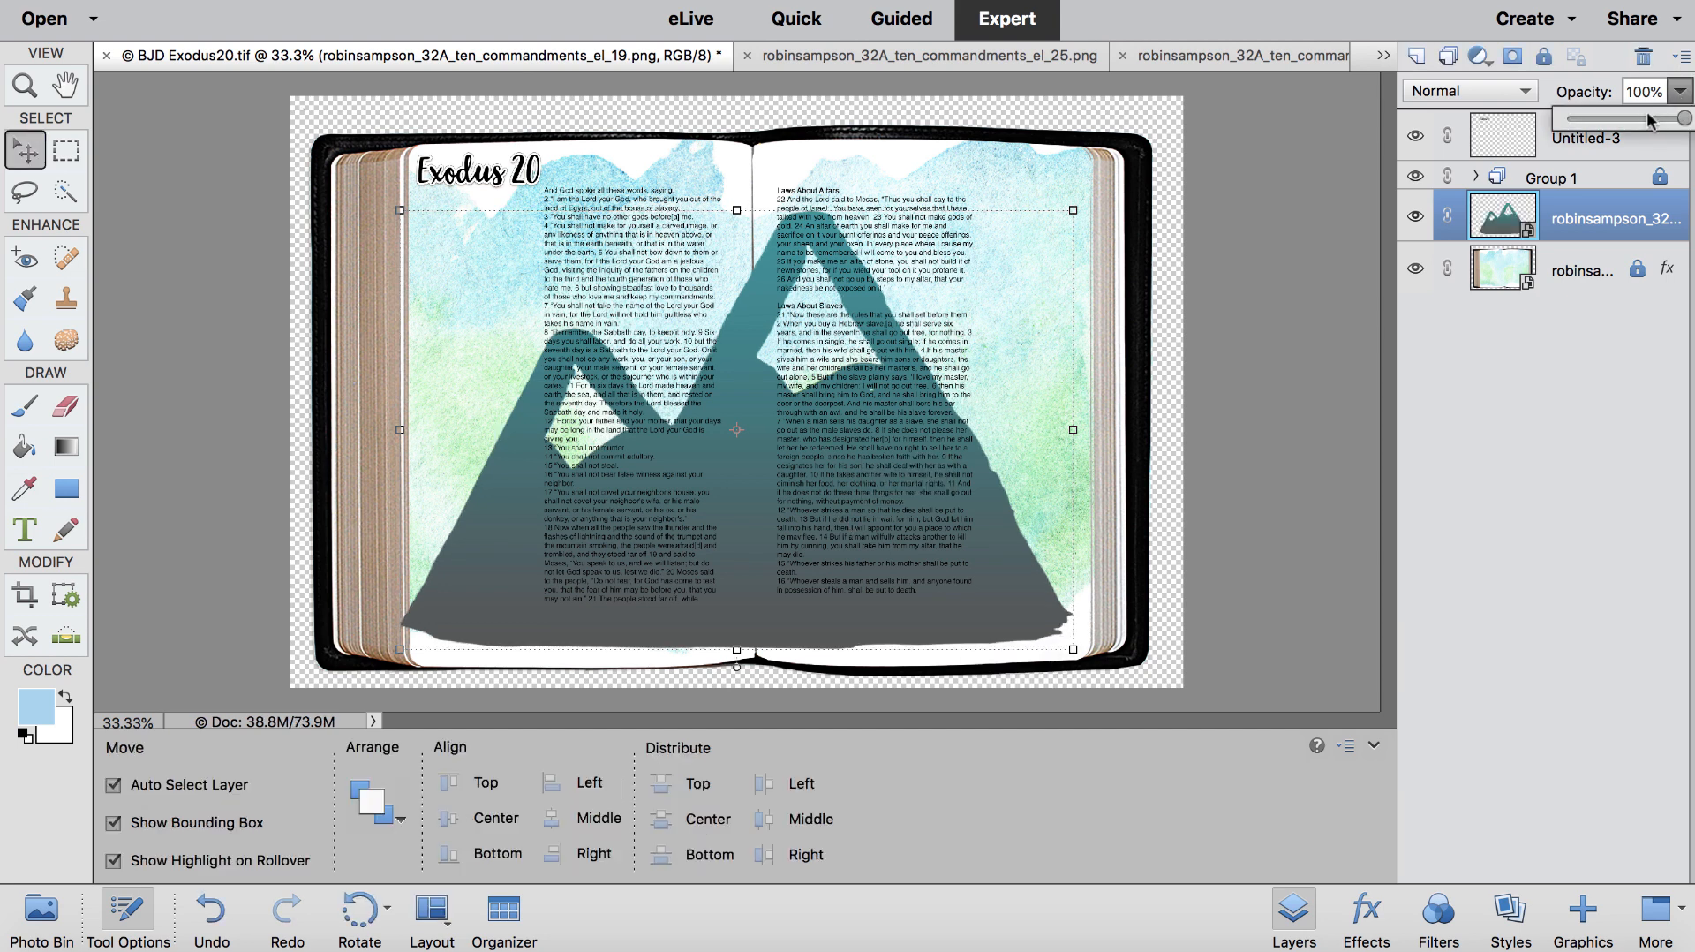
left_click(1647, 119)
left_click_drag(1647, 118, 1619, 128)
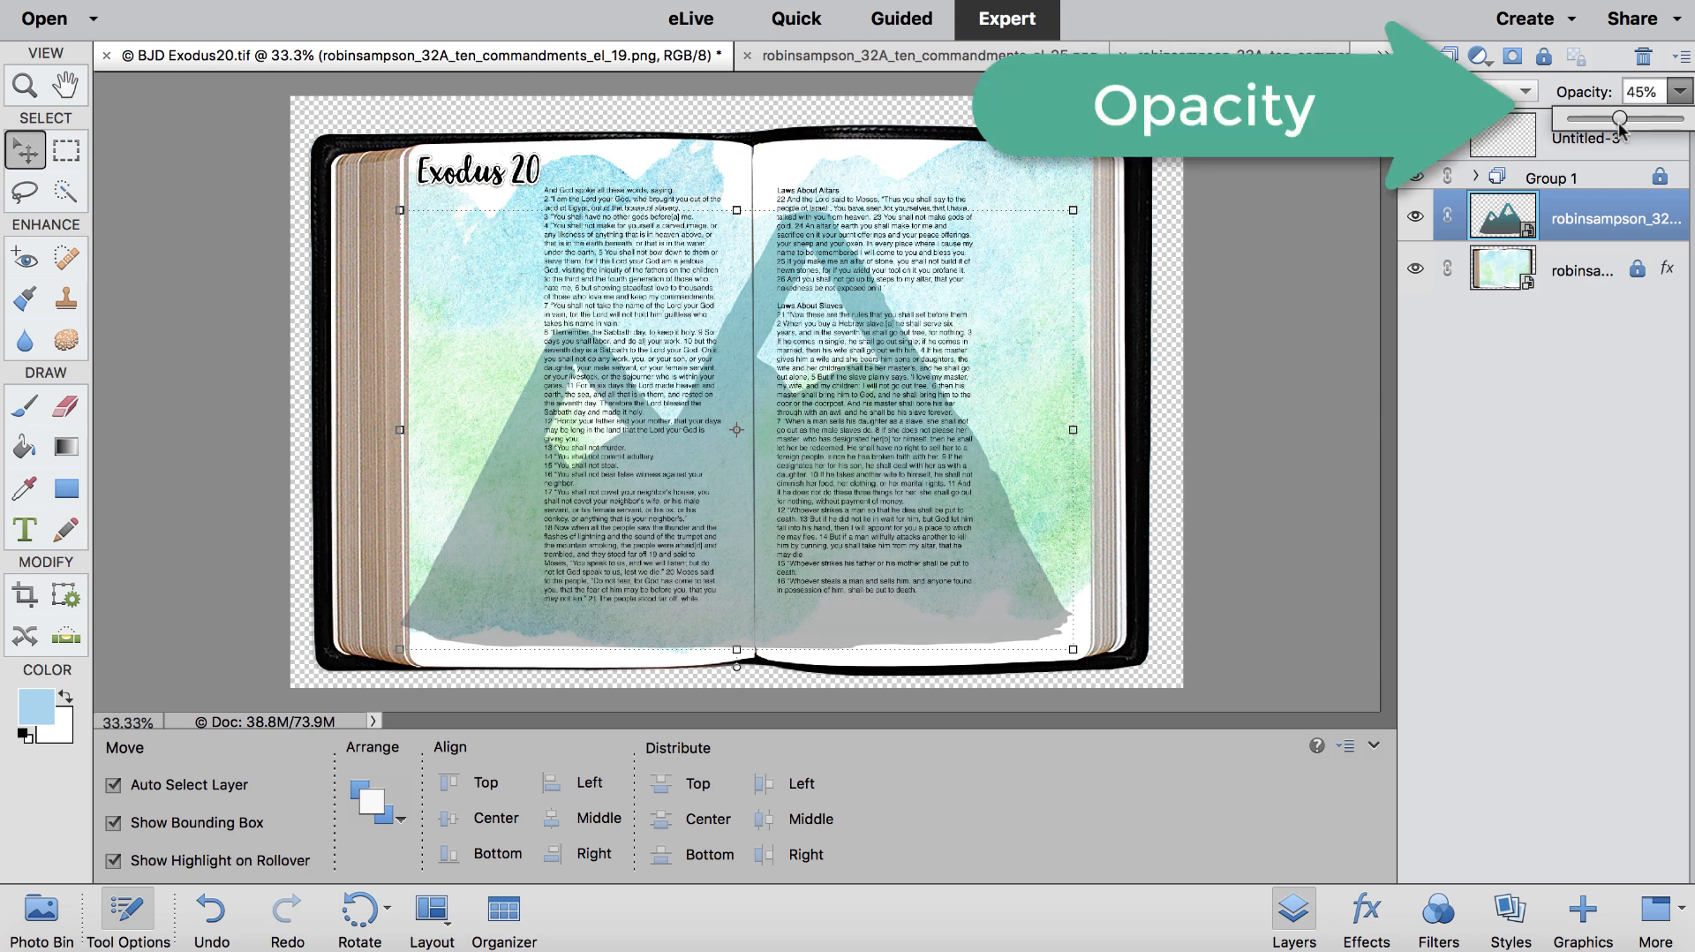
left_click(1640, 220)
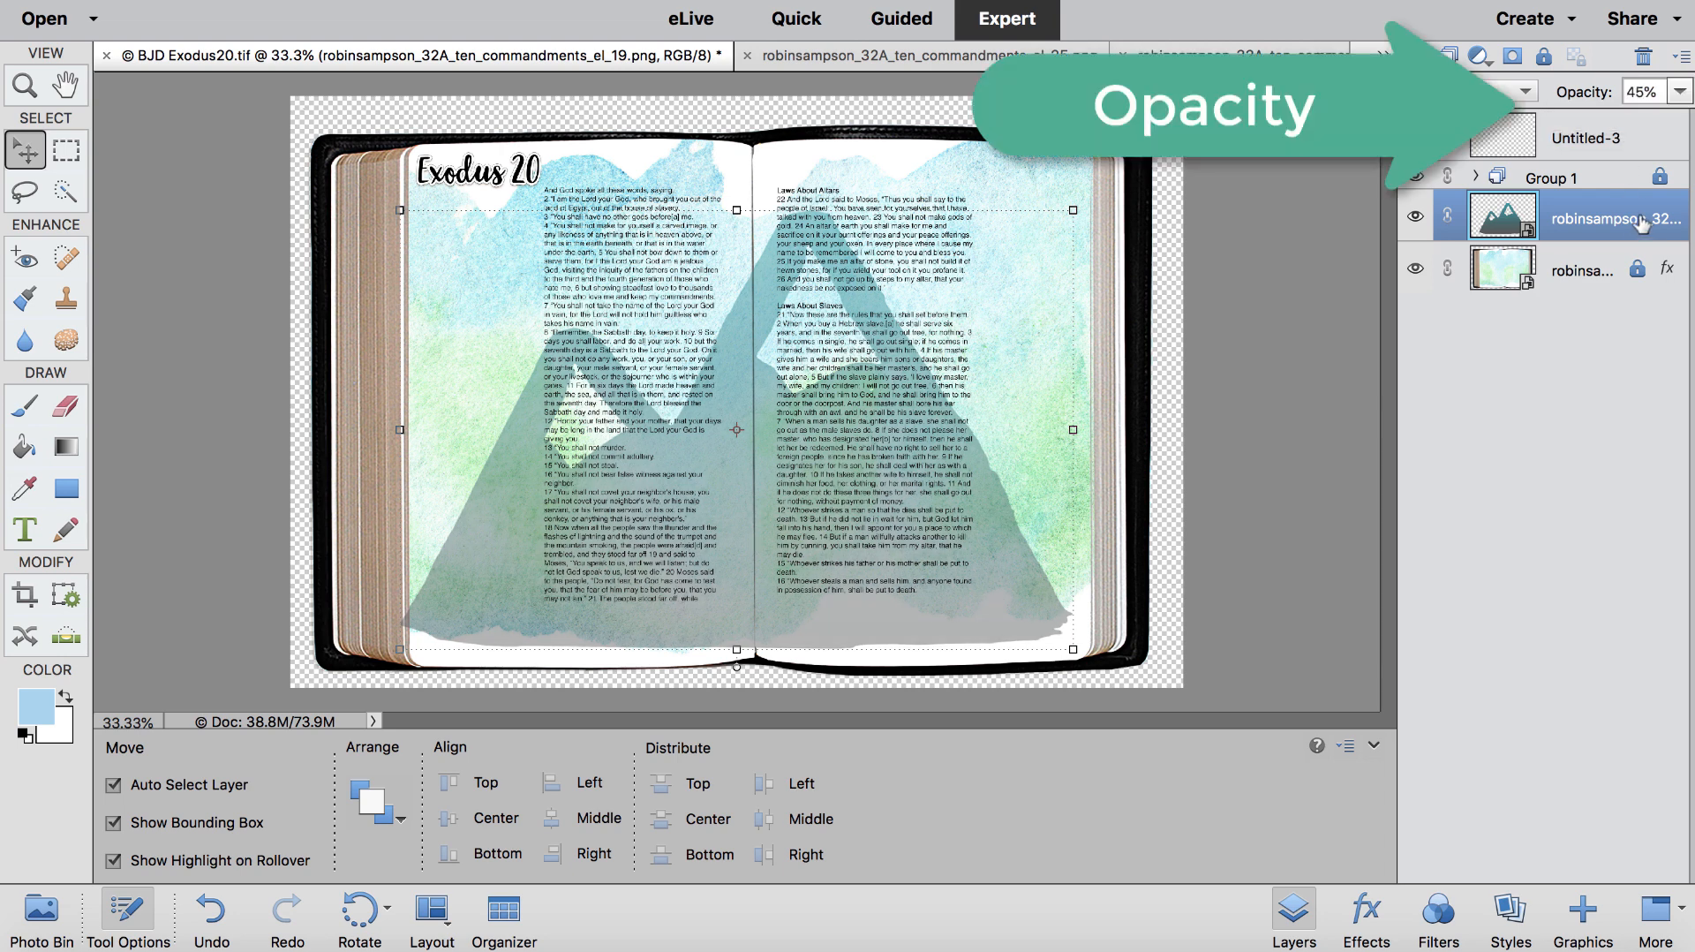
left_click(1681, 91)
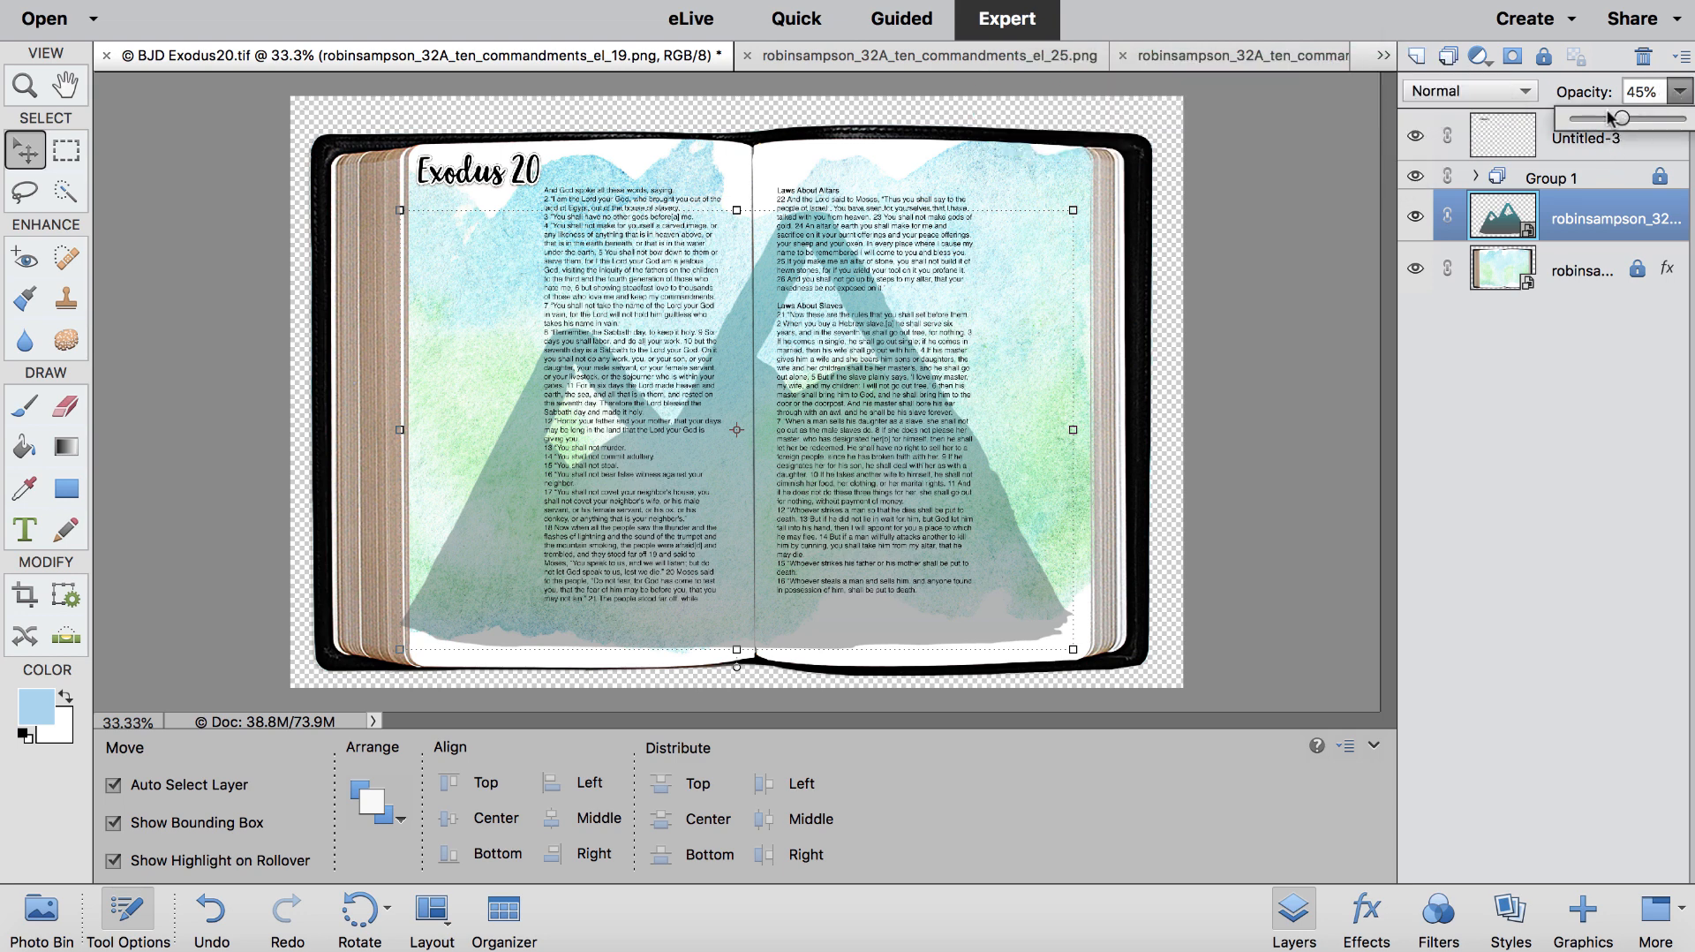
left_click_drag(1614, 116, 1607, 118)
Step: Stretch the mountain upward to the page's top edge, nudge it down to the bottom of the pages, and lock its layer
key("super+t")
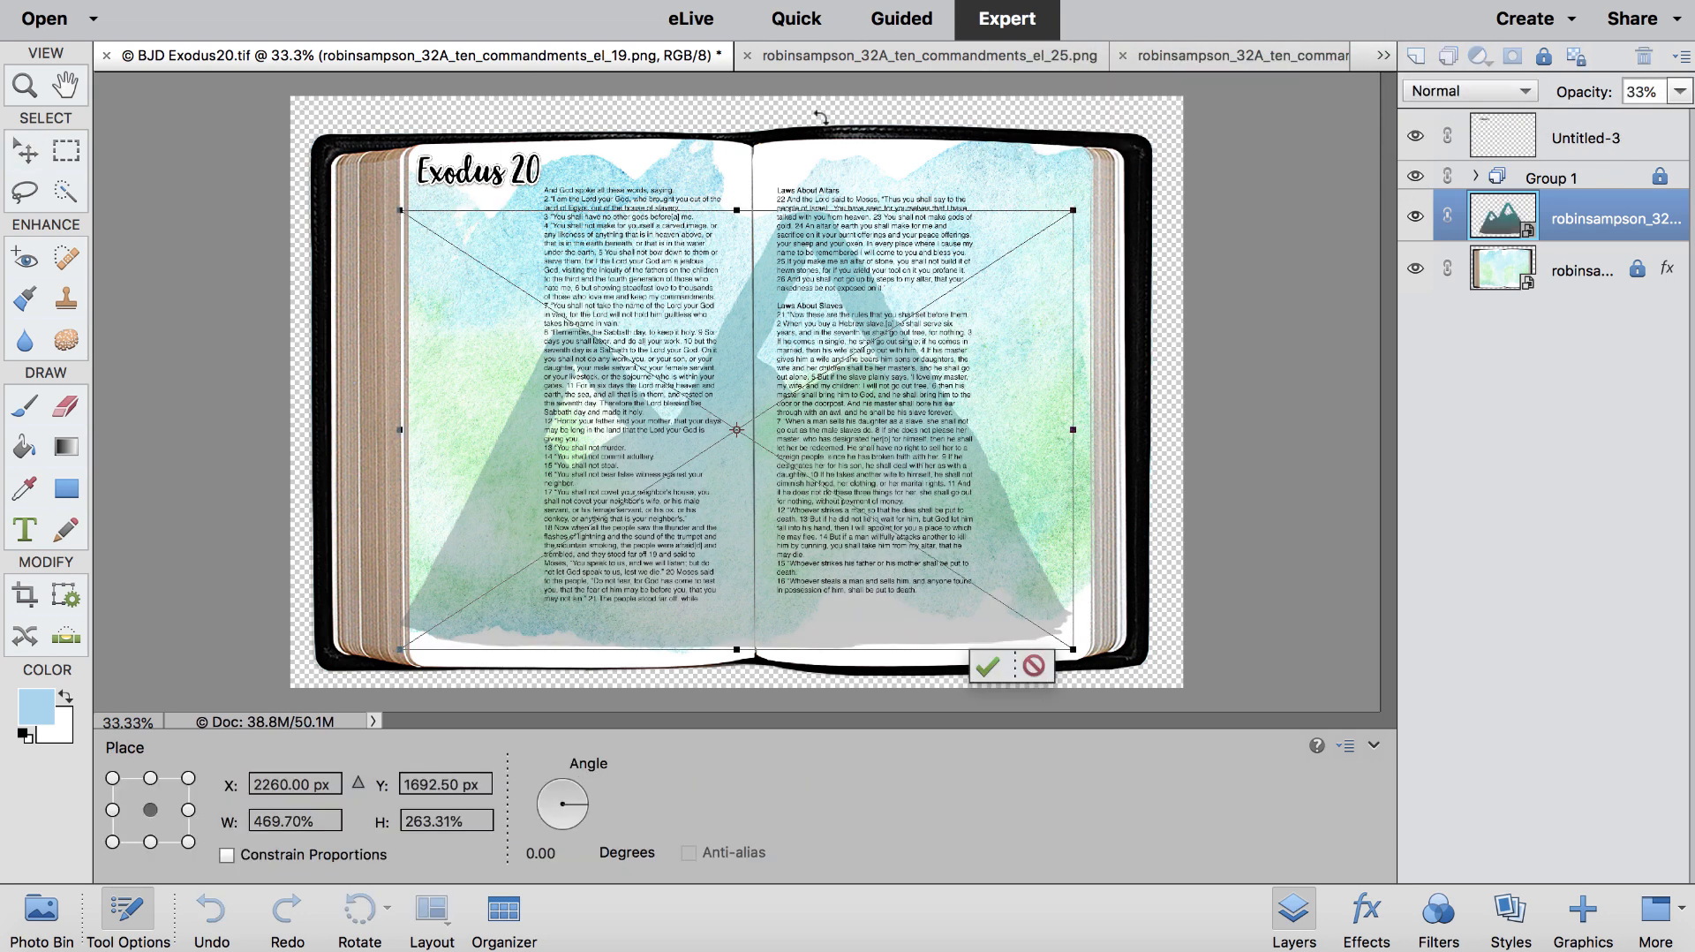
left_click_drag(734, 209, 735, 139)
key("Return")
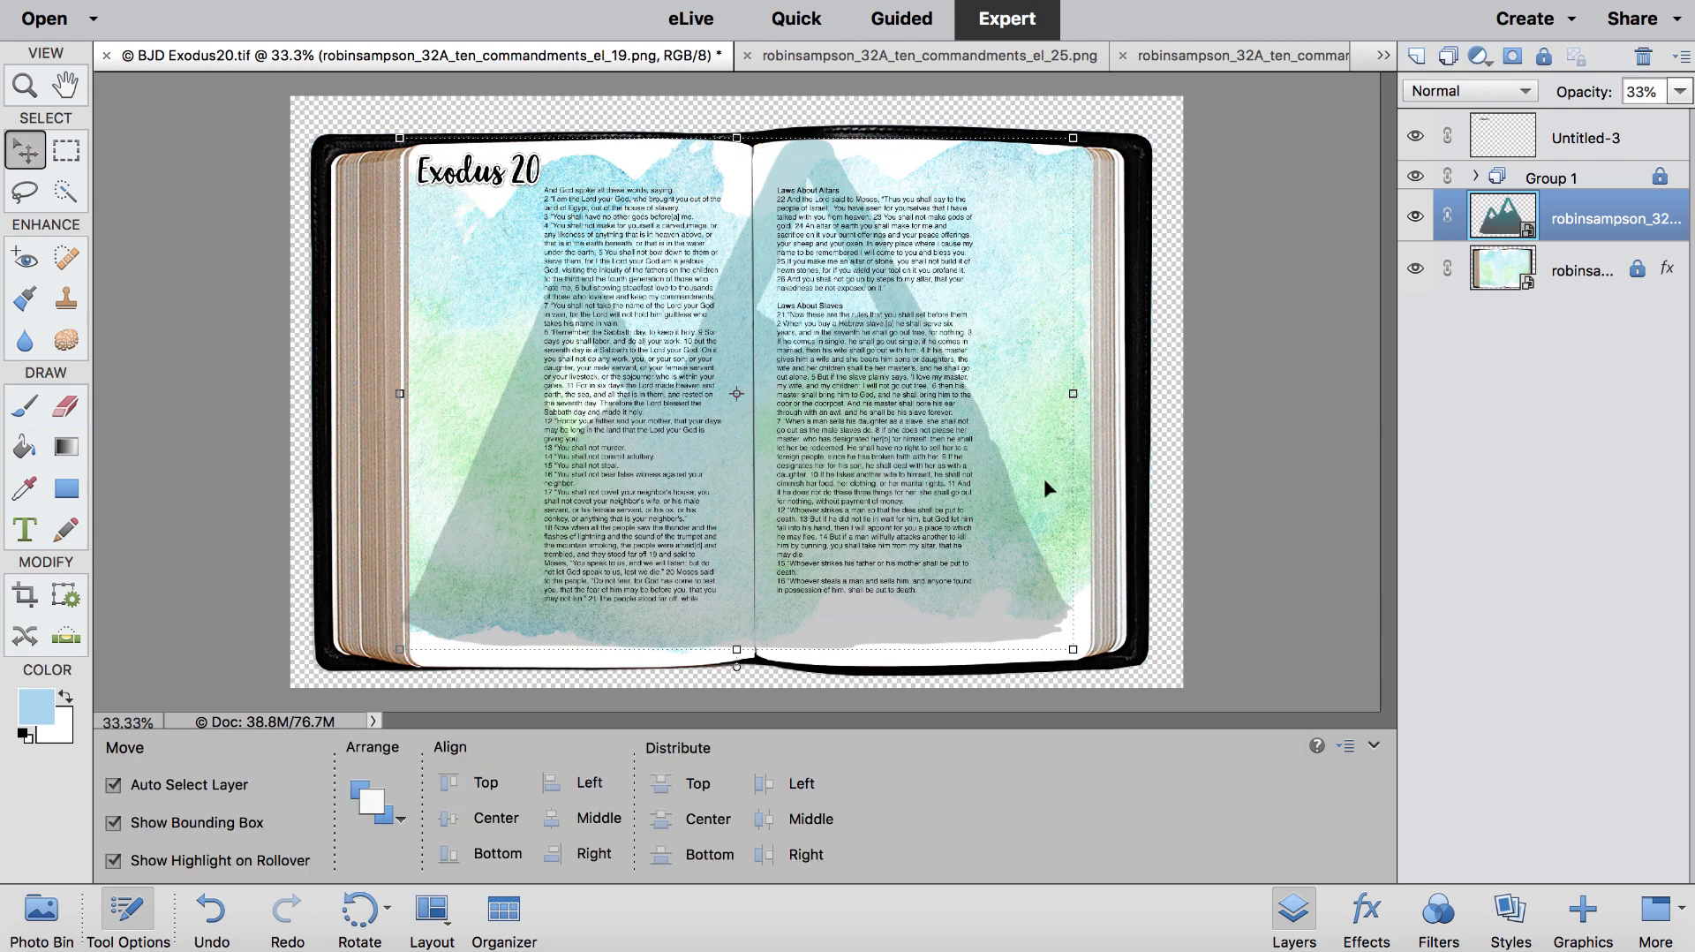
left_click_drag(1011, 548, 1011, 567)
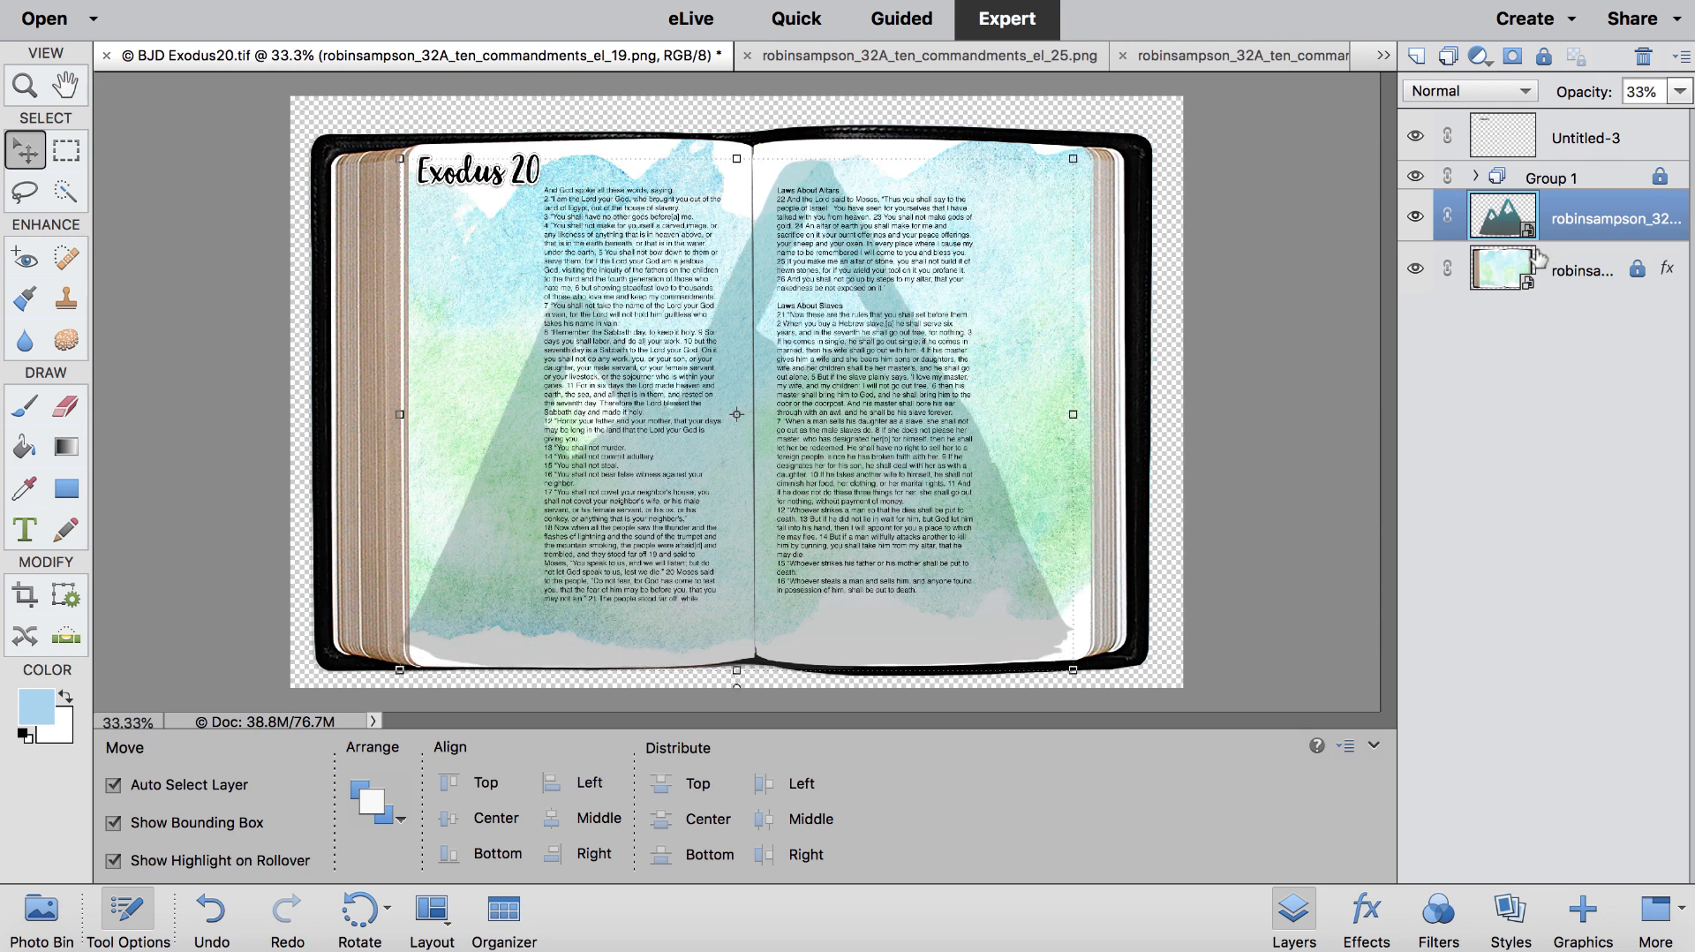
left_click(1542, 59)
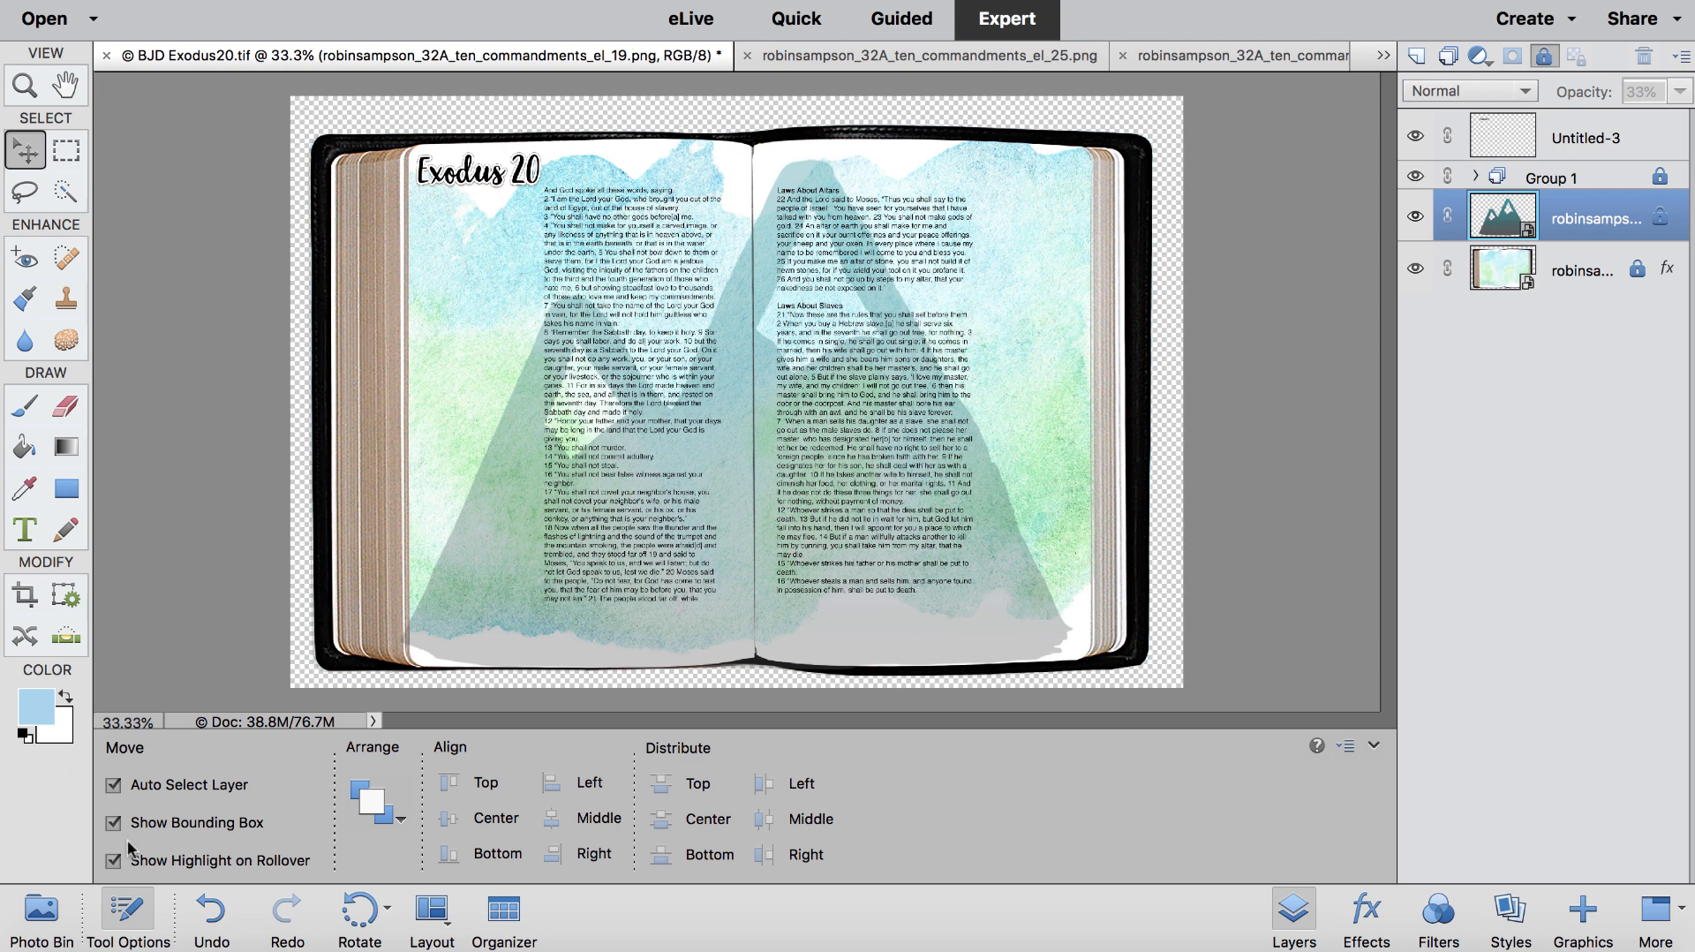
Step: Add the Moses element from the open files to the left page below the title, and bring it in front of all layers
left_click(53, 918)
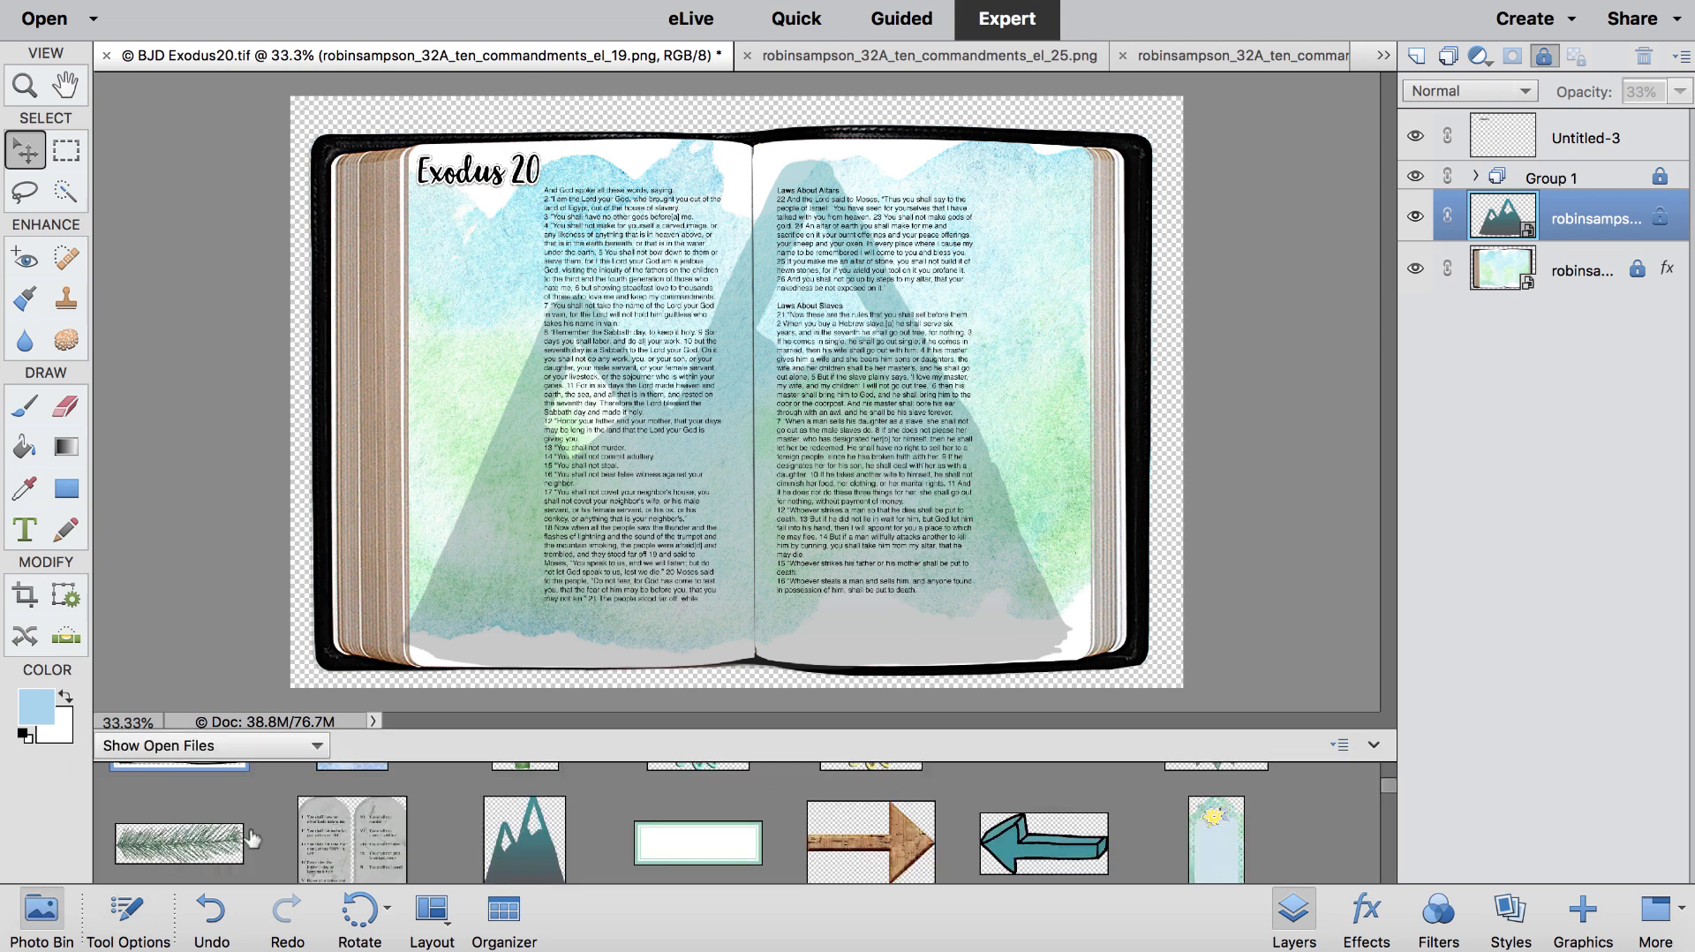
scroll(252, 838, "down", 3)
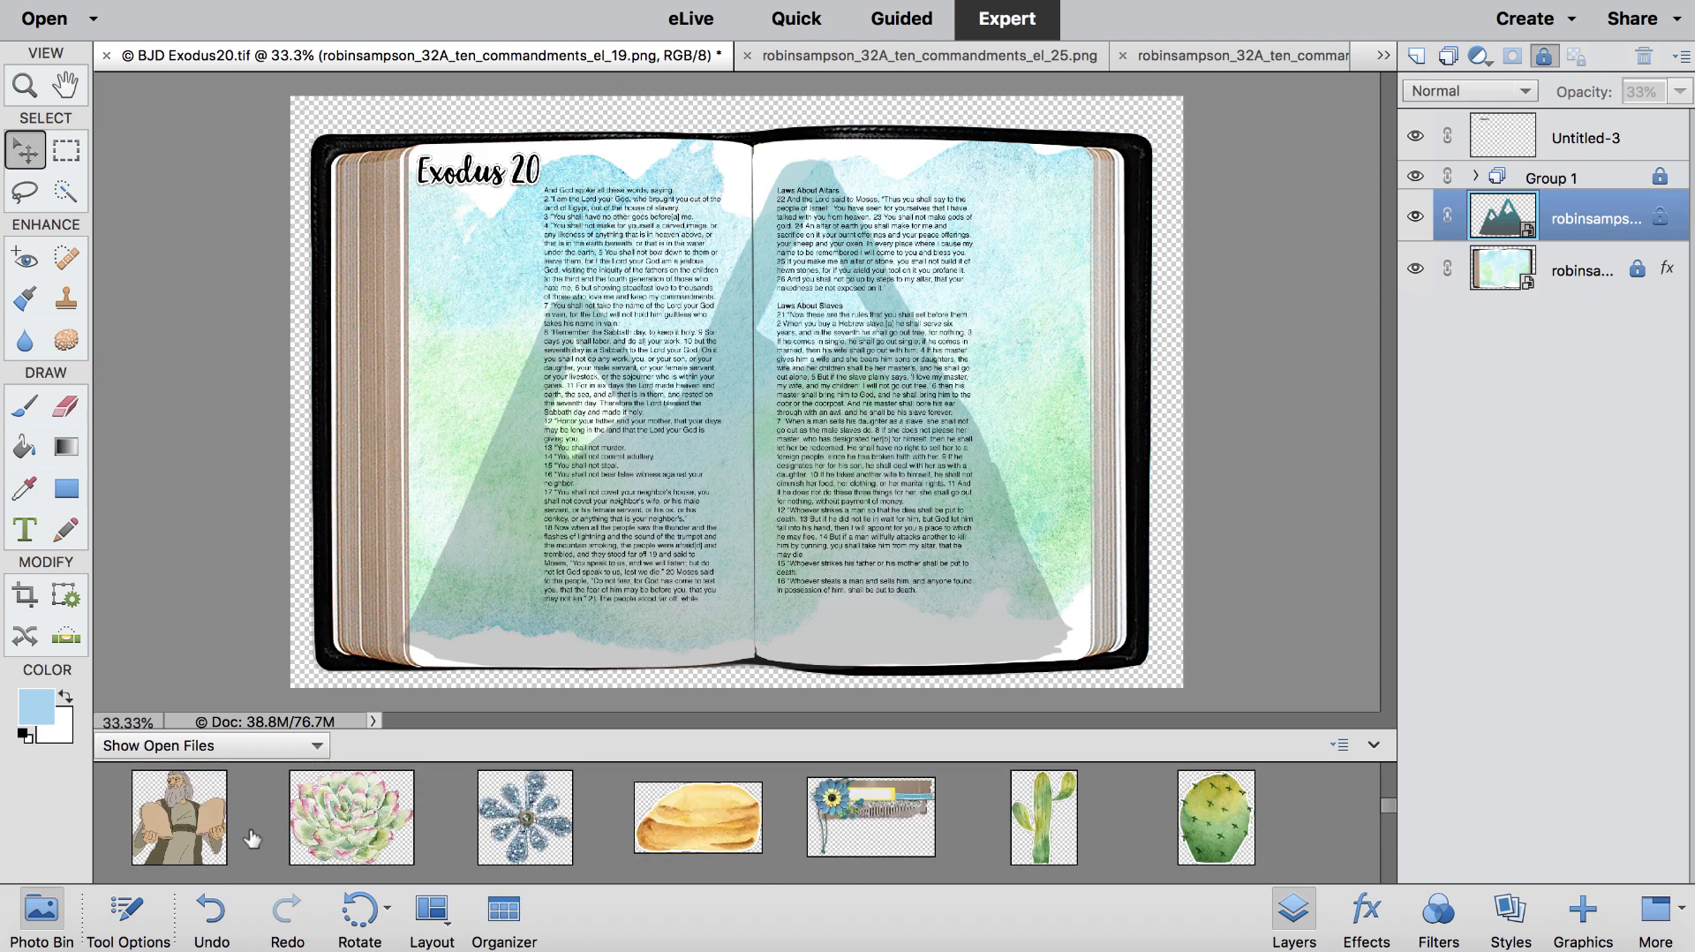
left_click_drag(181, 826, 509, 369)
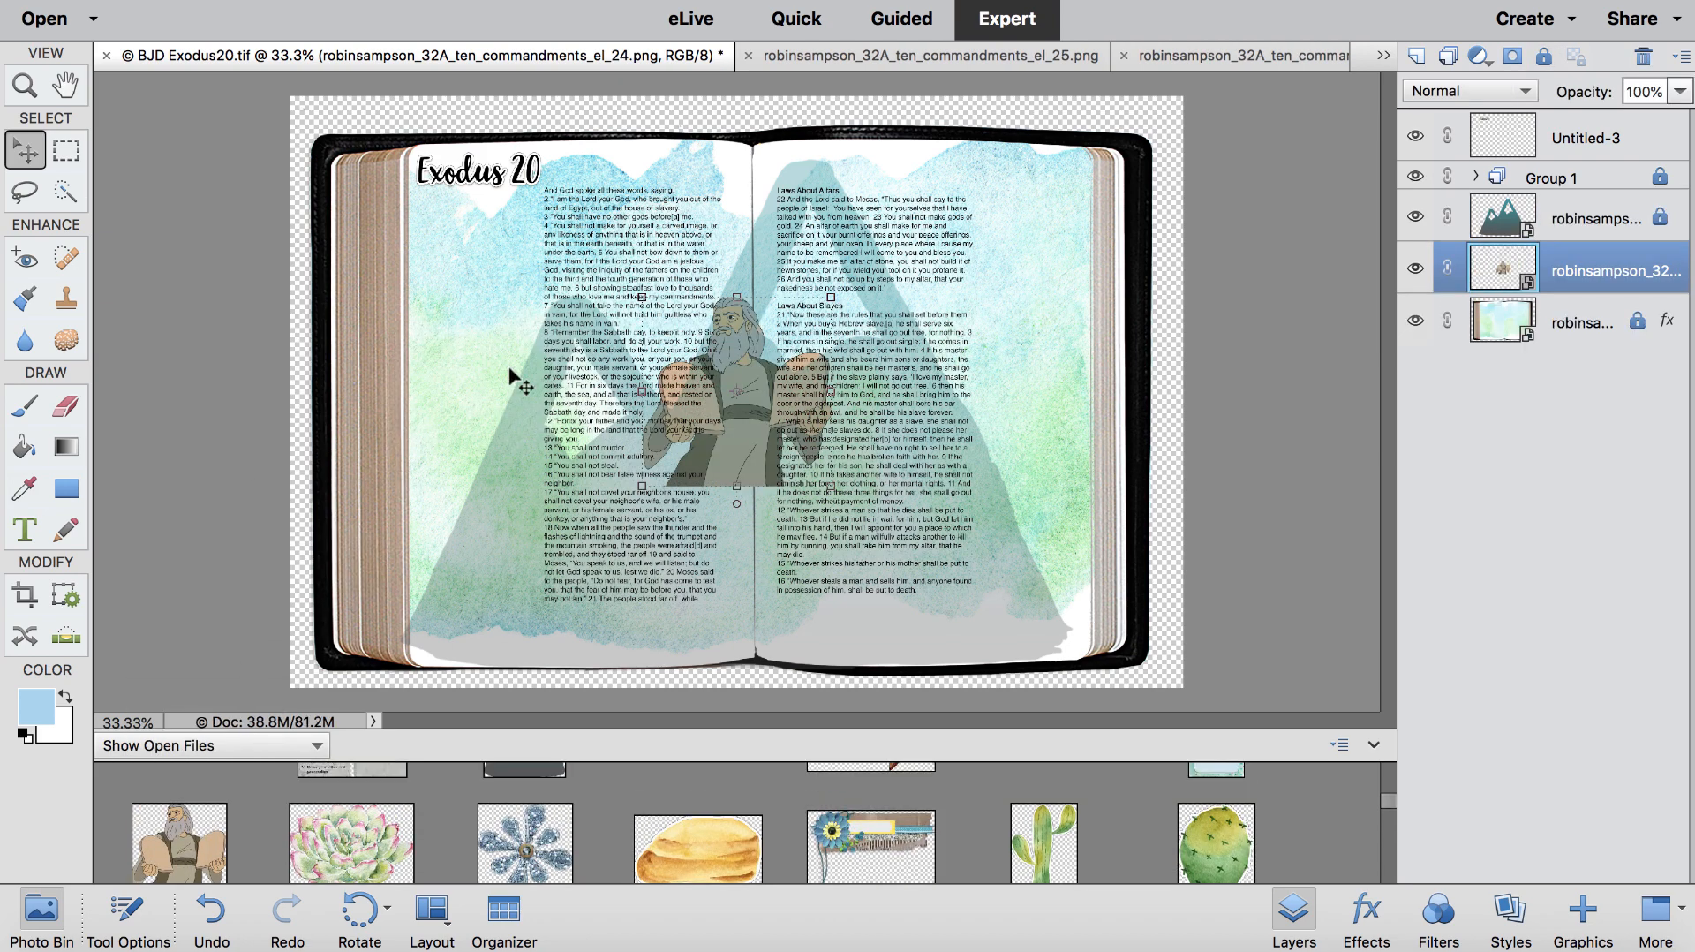
left_click_drag(747, 394, 506, 291)
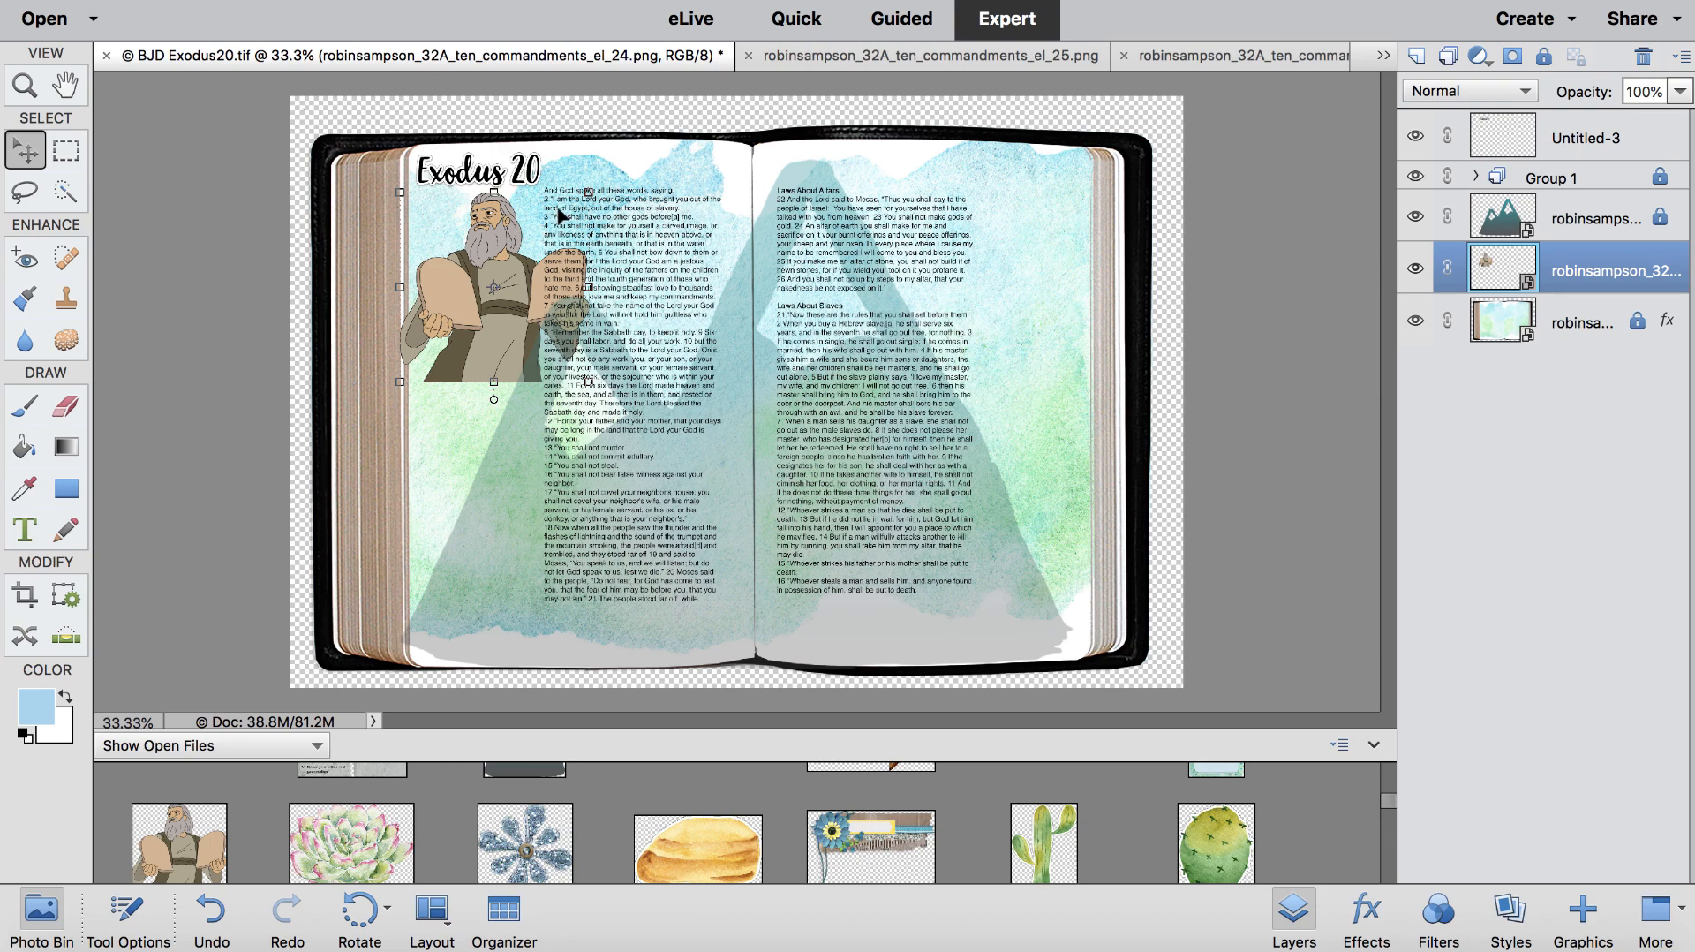
key("ctrl+=")
key("ctrl+=")
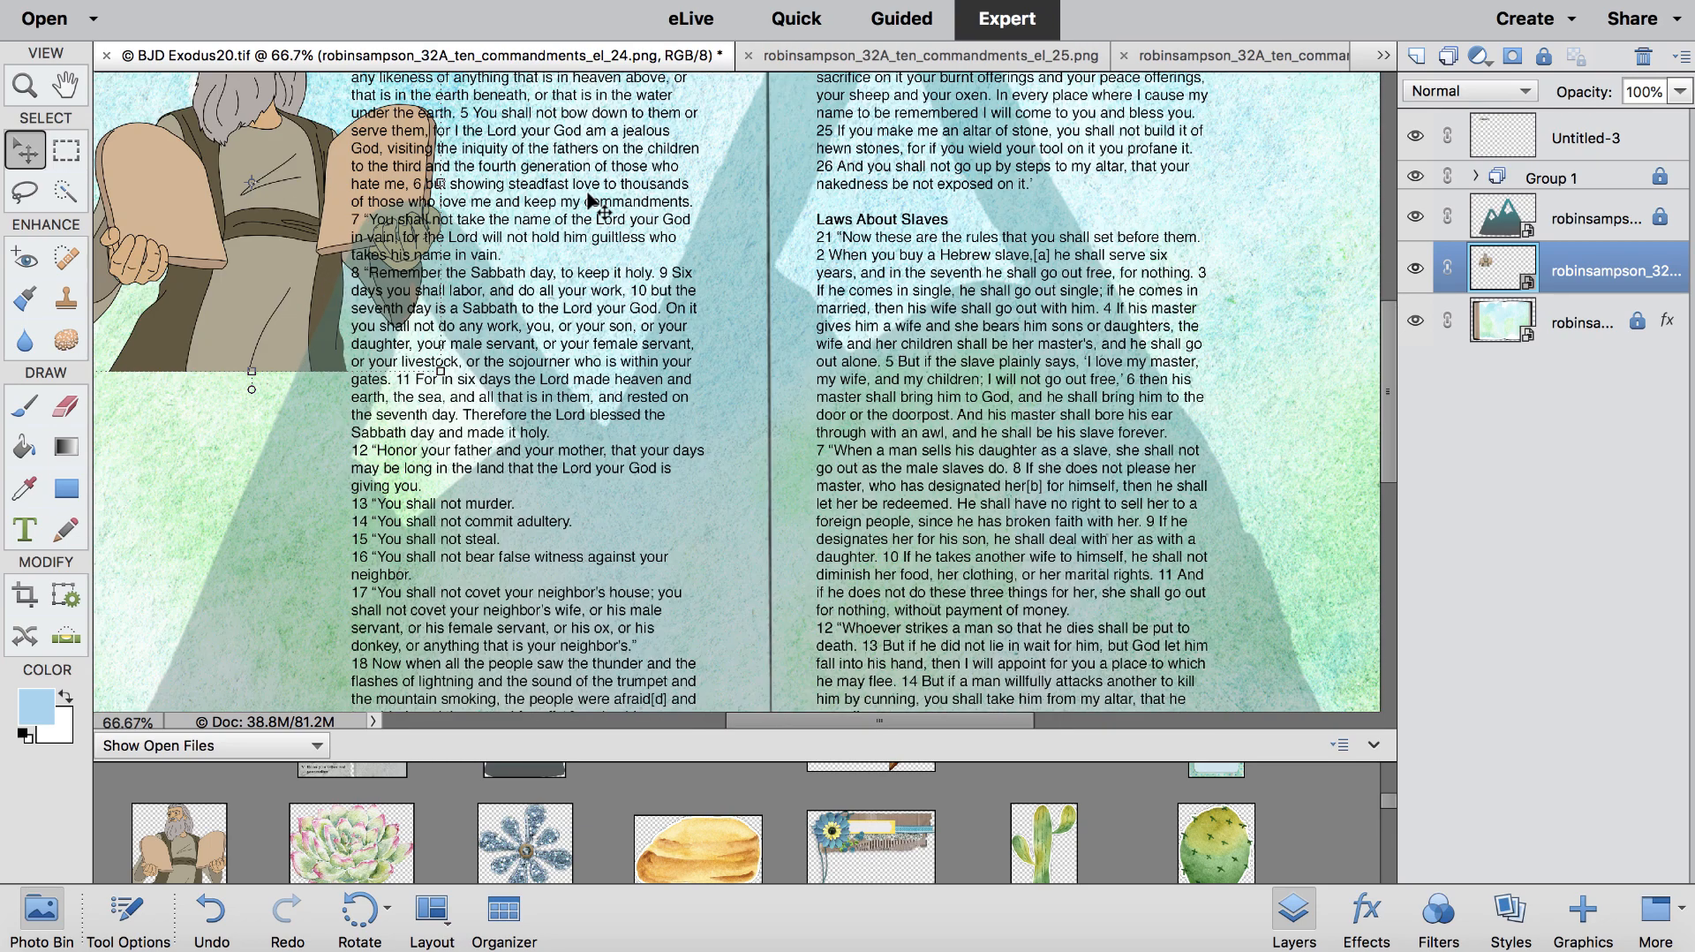
scroll(590, 201, "up", 1)
scroll(590, 202, "left", 6)
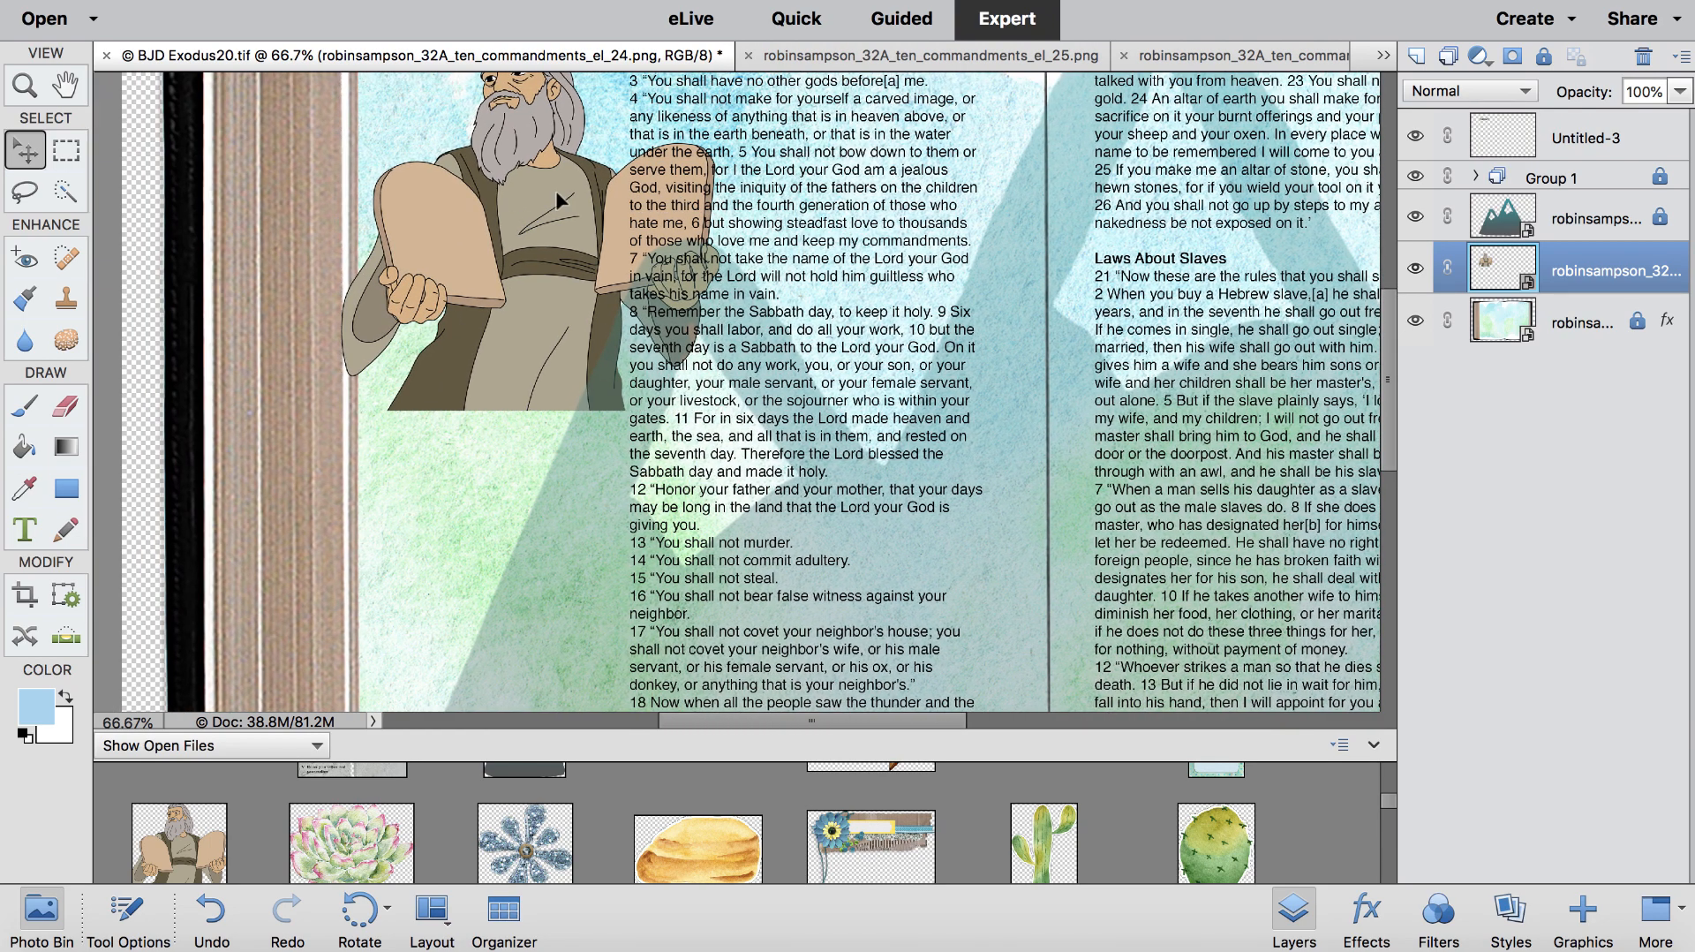
mouse_move(560, 202)
left_mouse_down()
mouse_move(619, 215)
mouse_move(569, 206)
left_mouse_up()
scroll(697, 265, "up", 5)
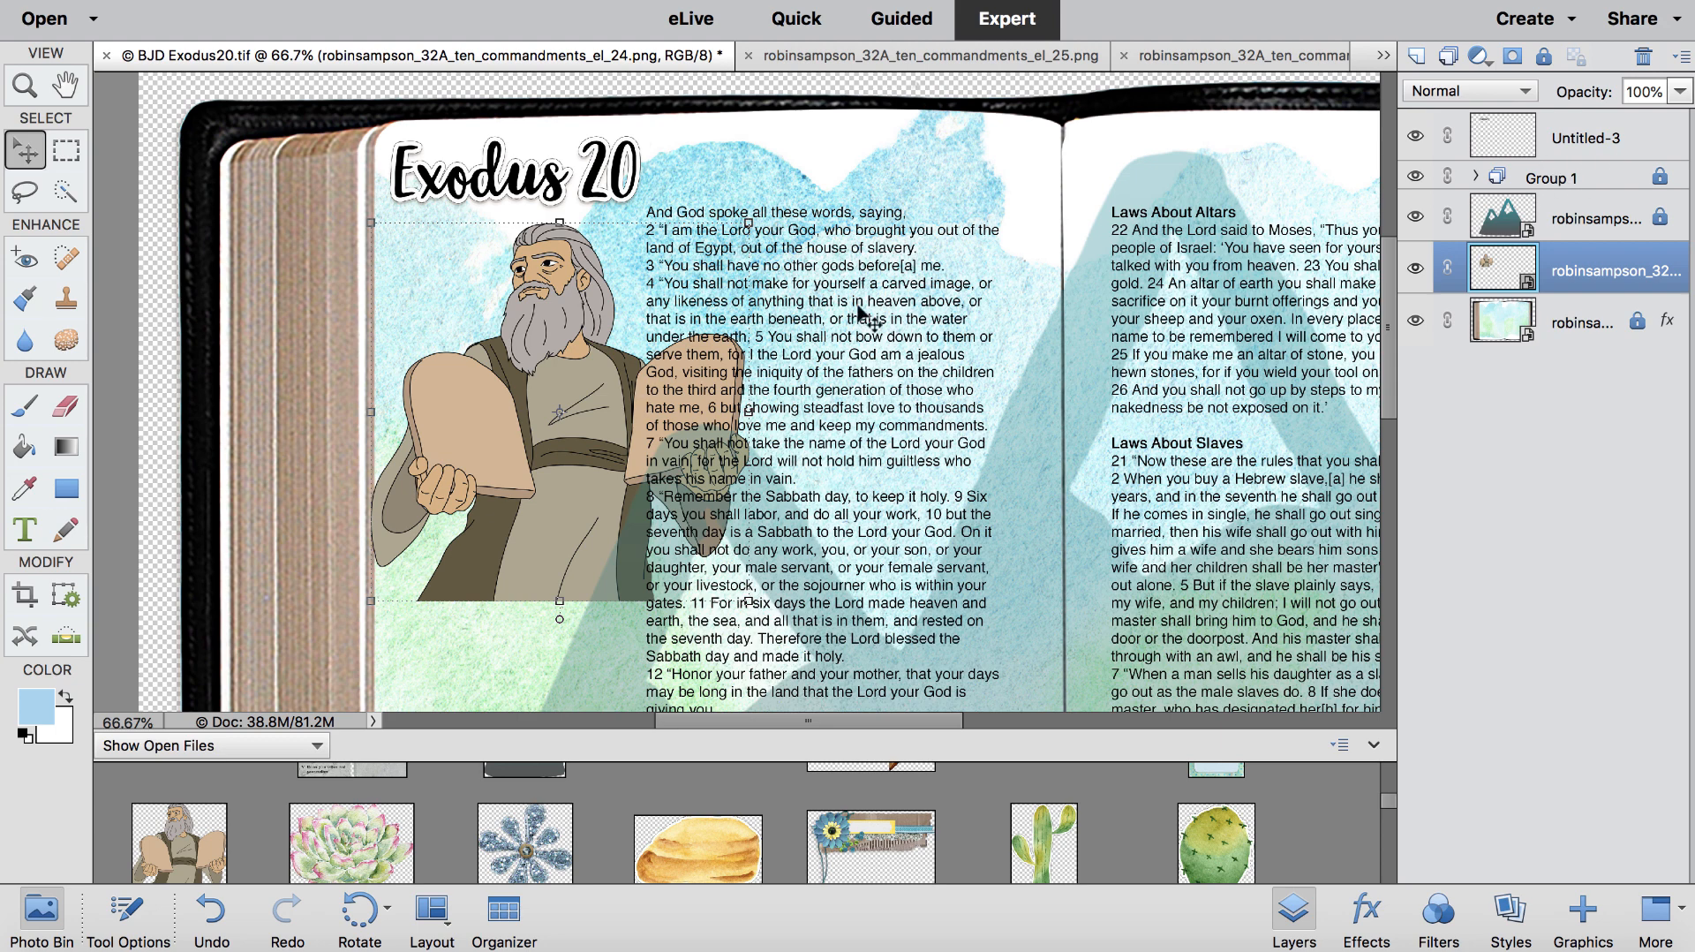
key("ctrl+shift+bracketright")
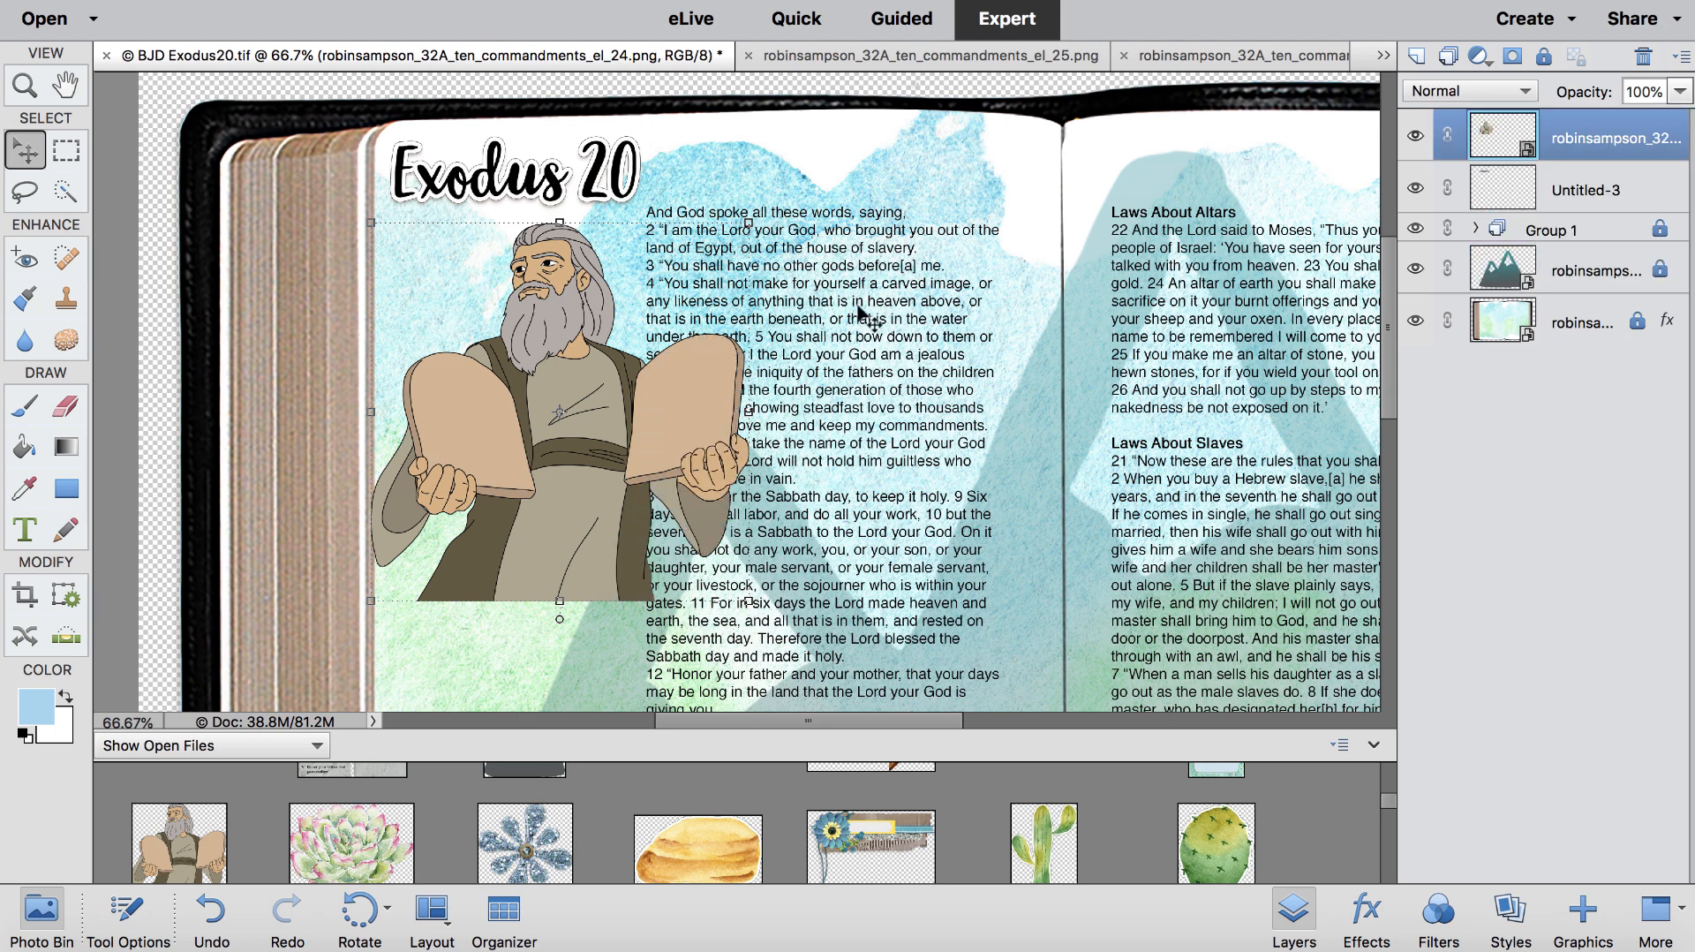
Step: Try the Multiply blend mode on the Moses layer, and return it to Normal
left_click(1499, 90)
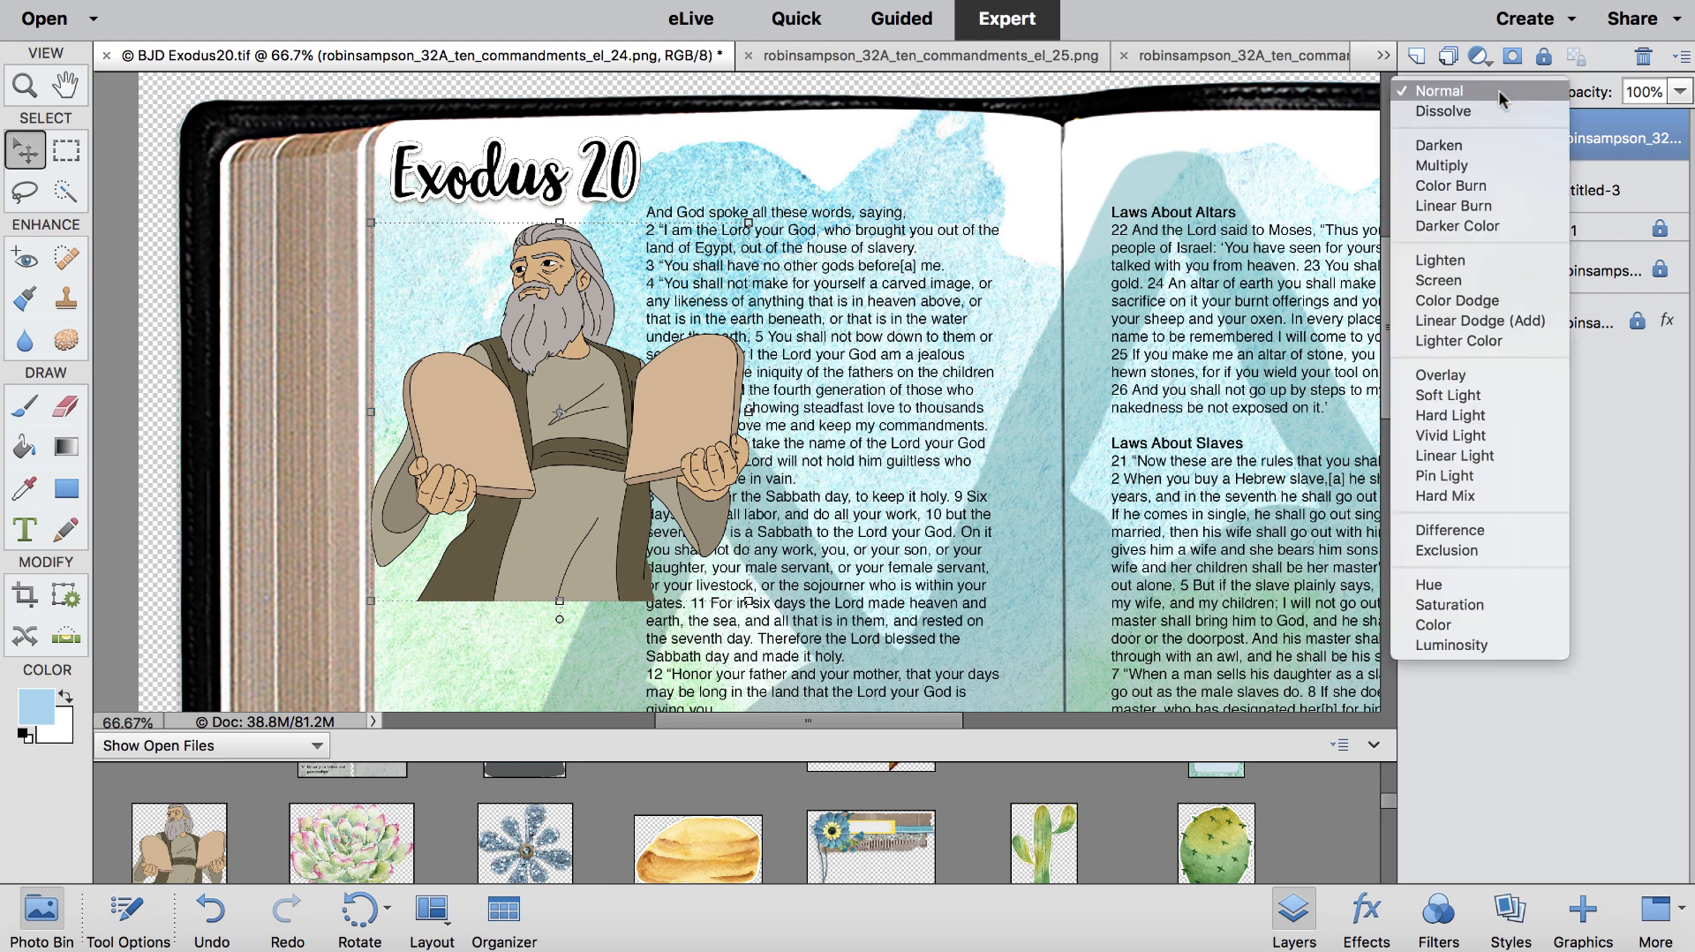
left_click(1497, 156)
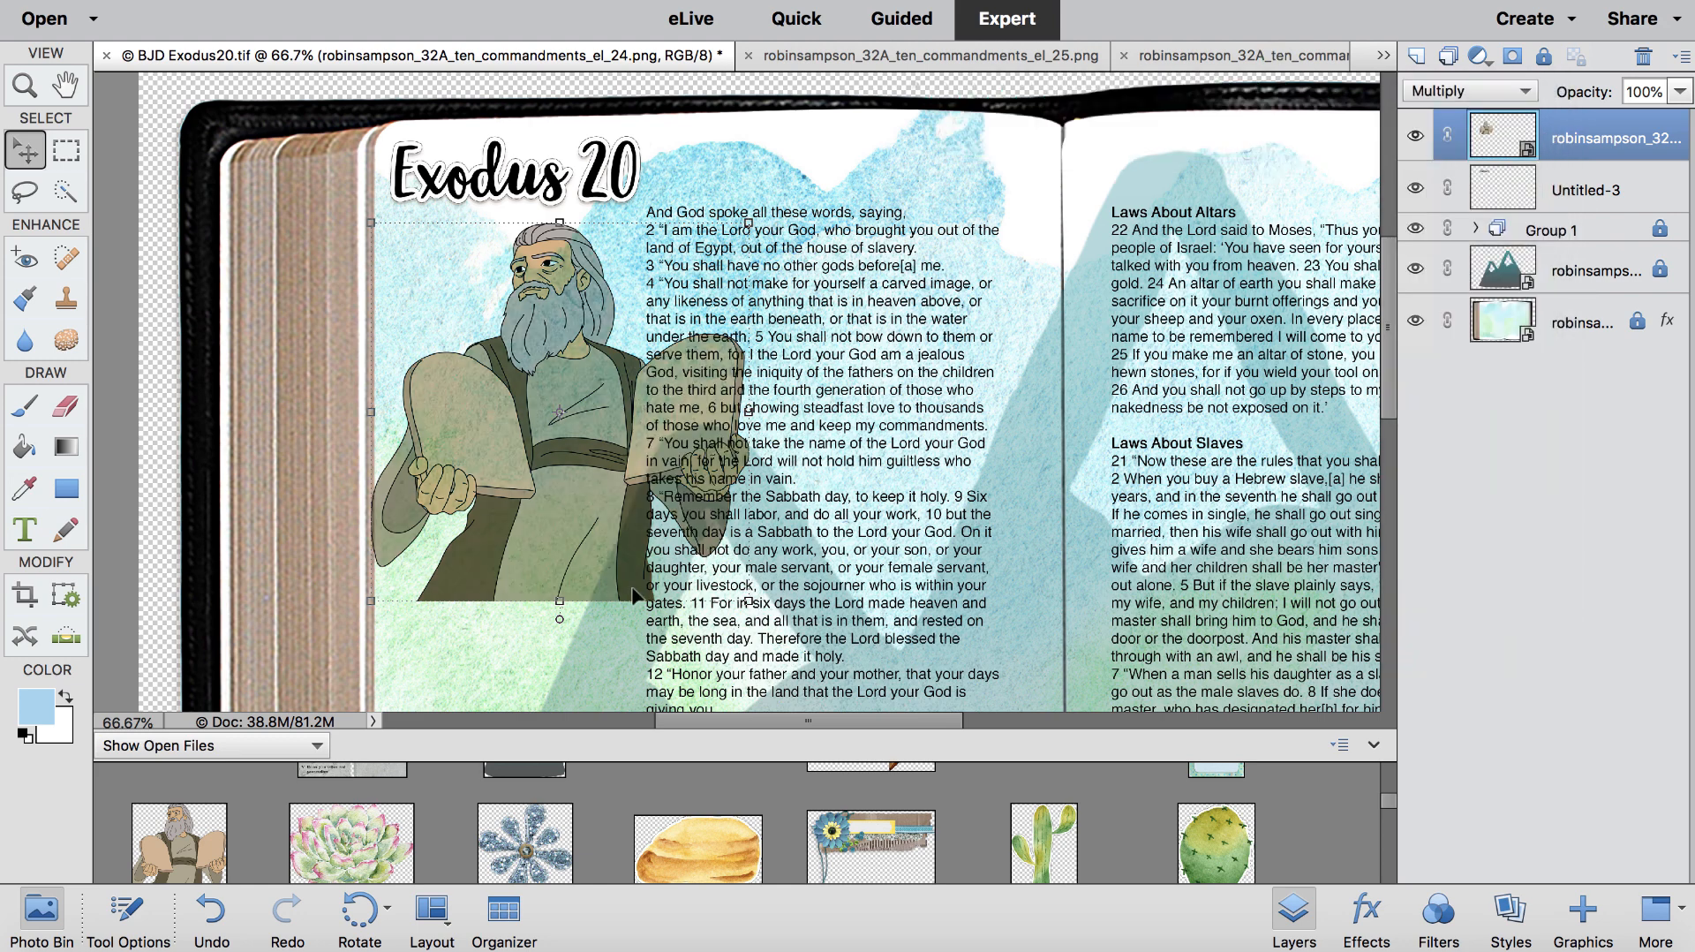
left_click(1513, 91)
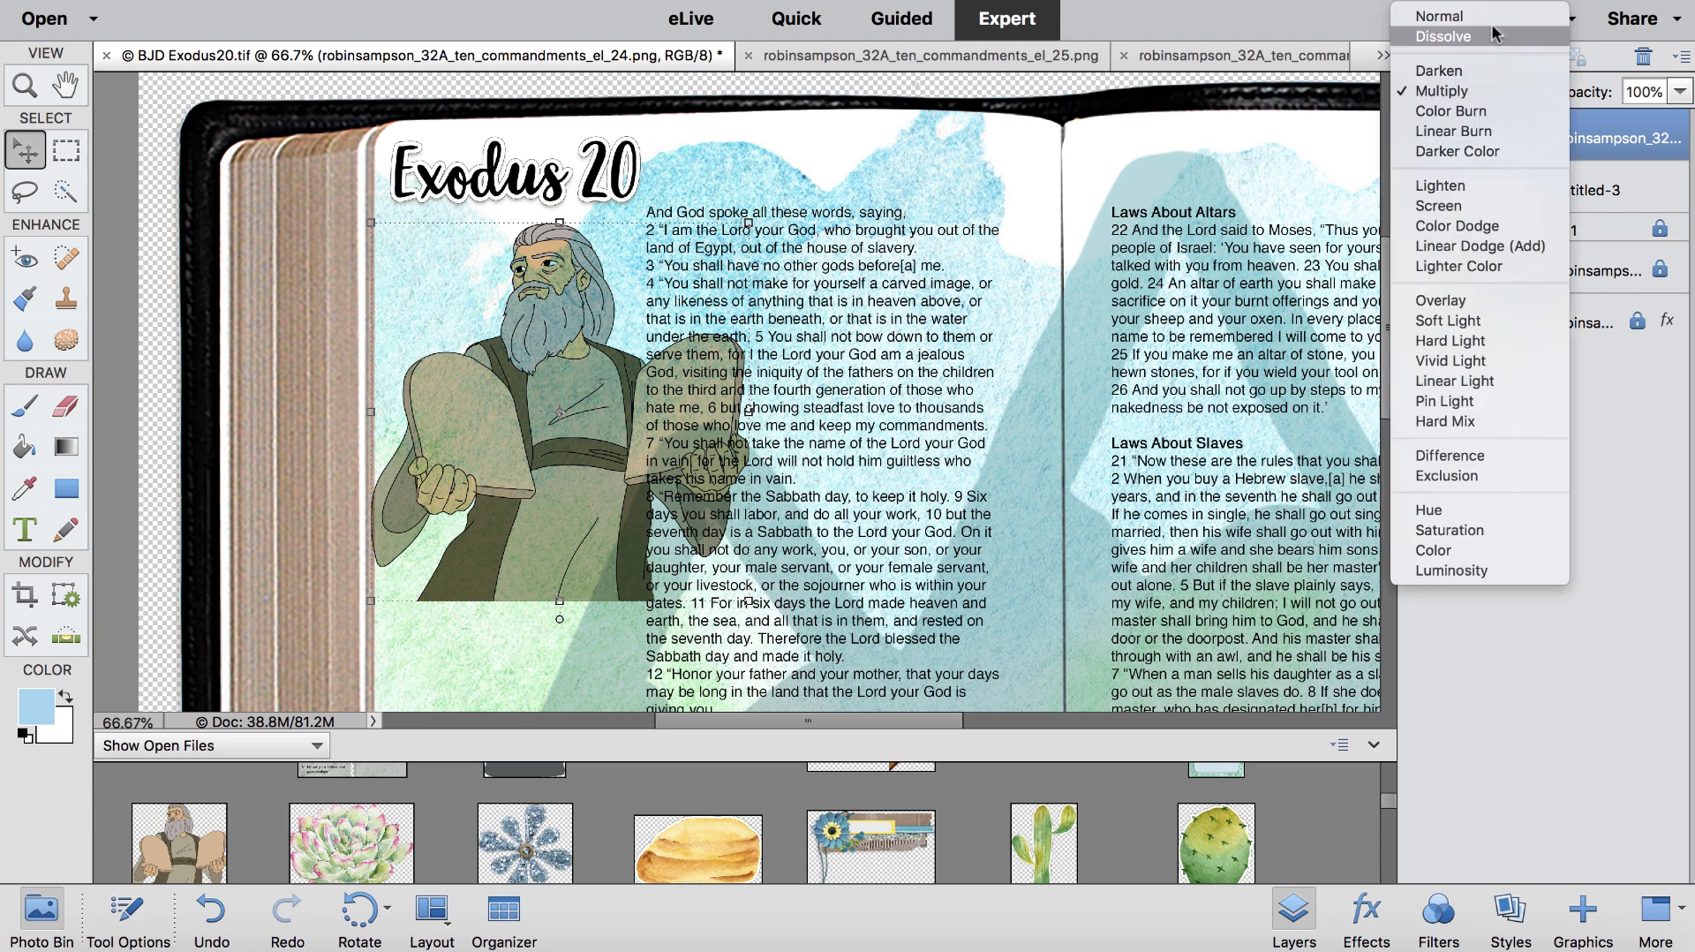
left_click(1475, 16)
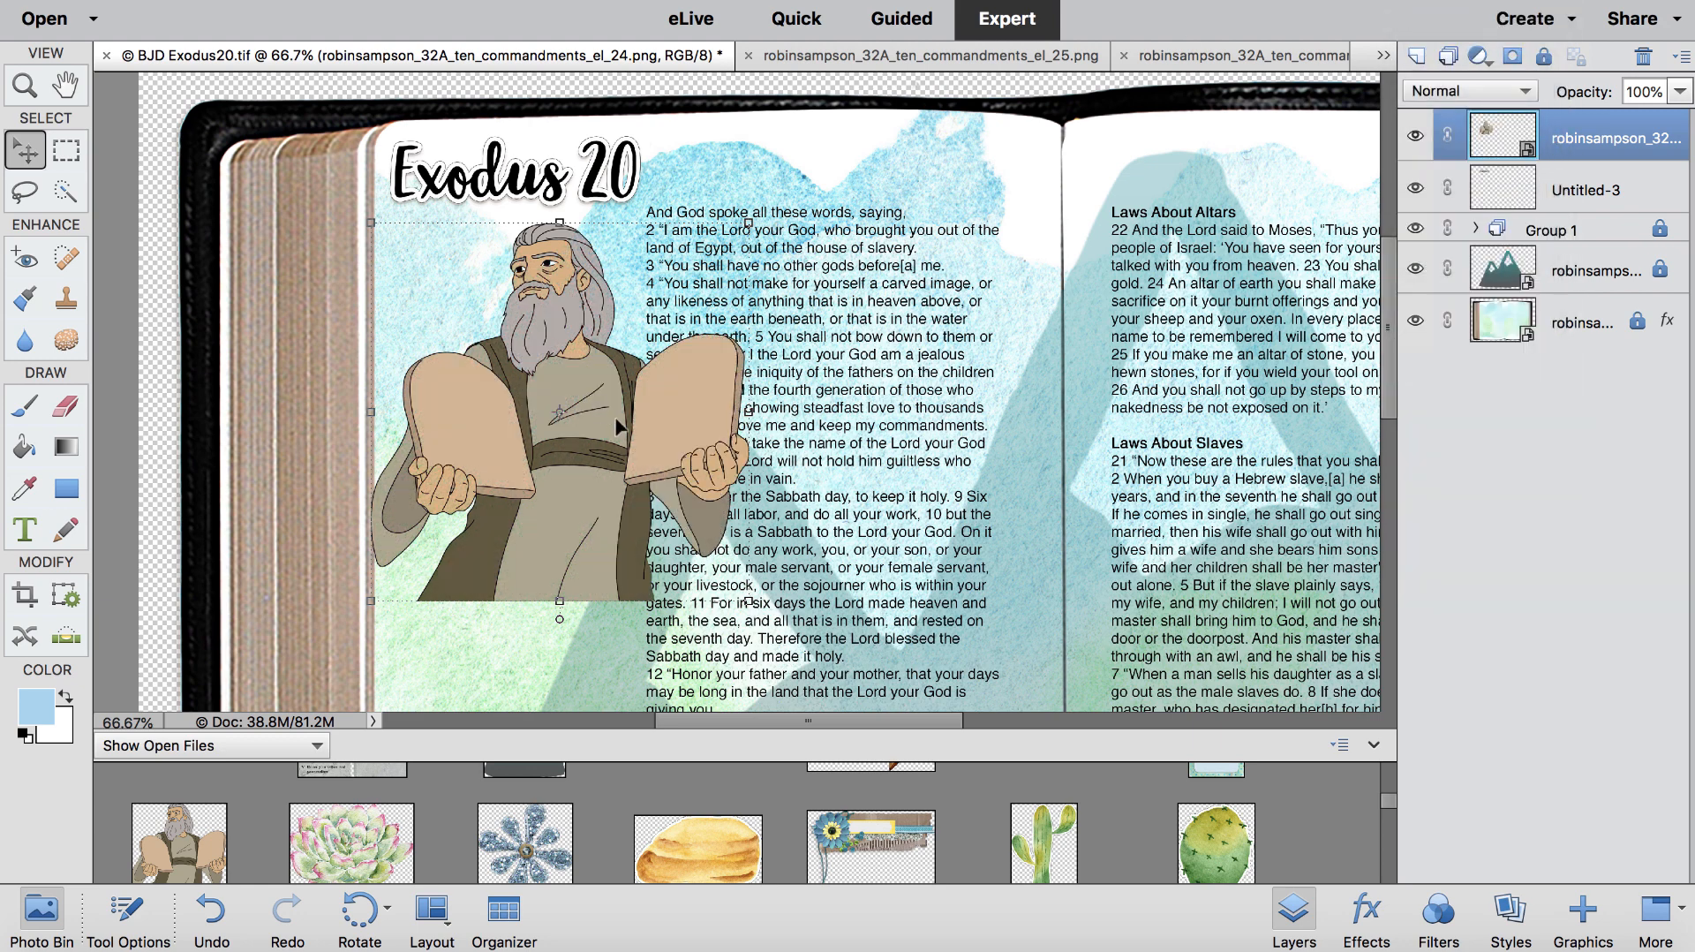
Step: Scale the Moses figure down and fit it into the left page's margin beneath the title, beside the Scripture text
left_click(542, 411)
left_click_drag(750, 218, 626, 336)
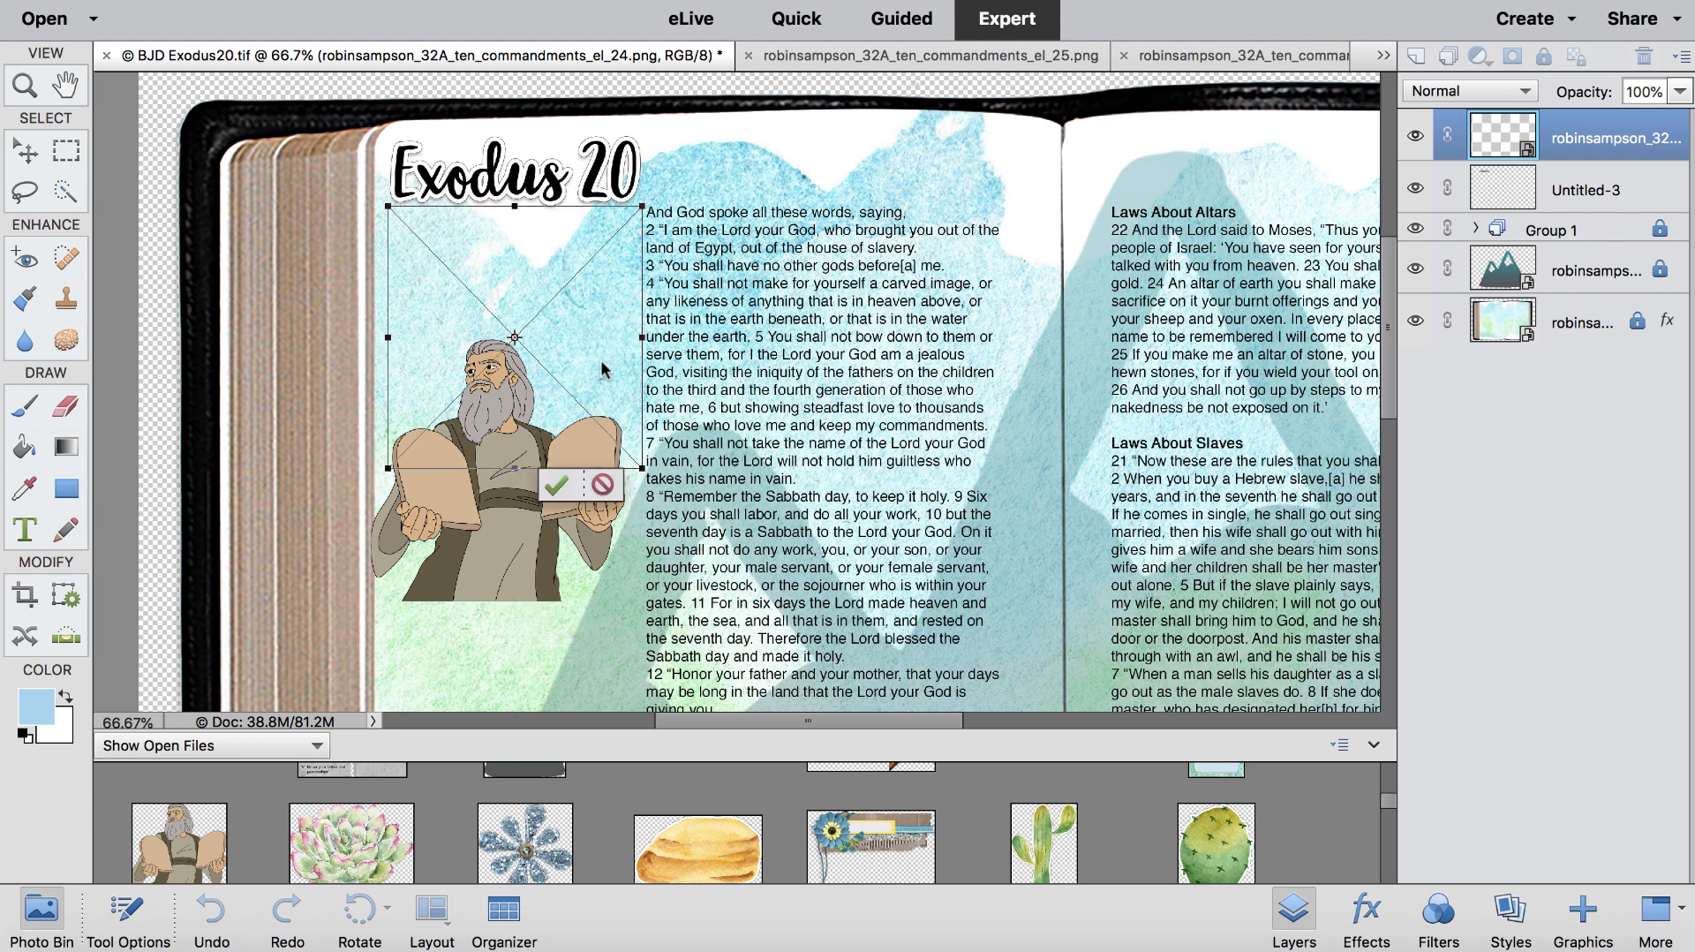
left_click_drag(606, 366, 627, 148)
left_click(557, 406)
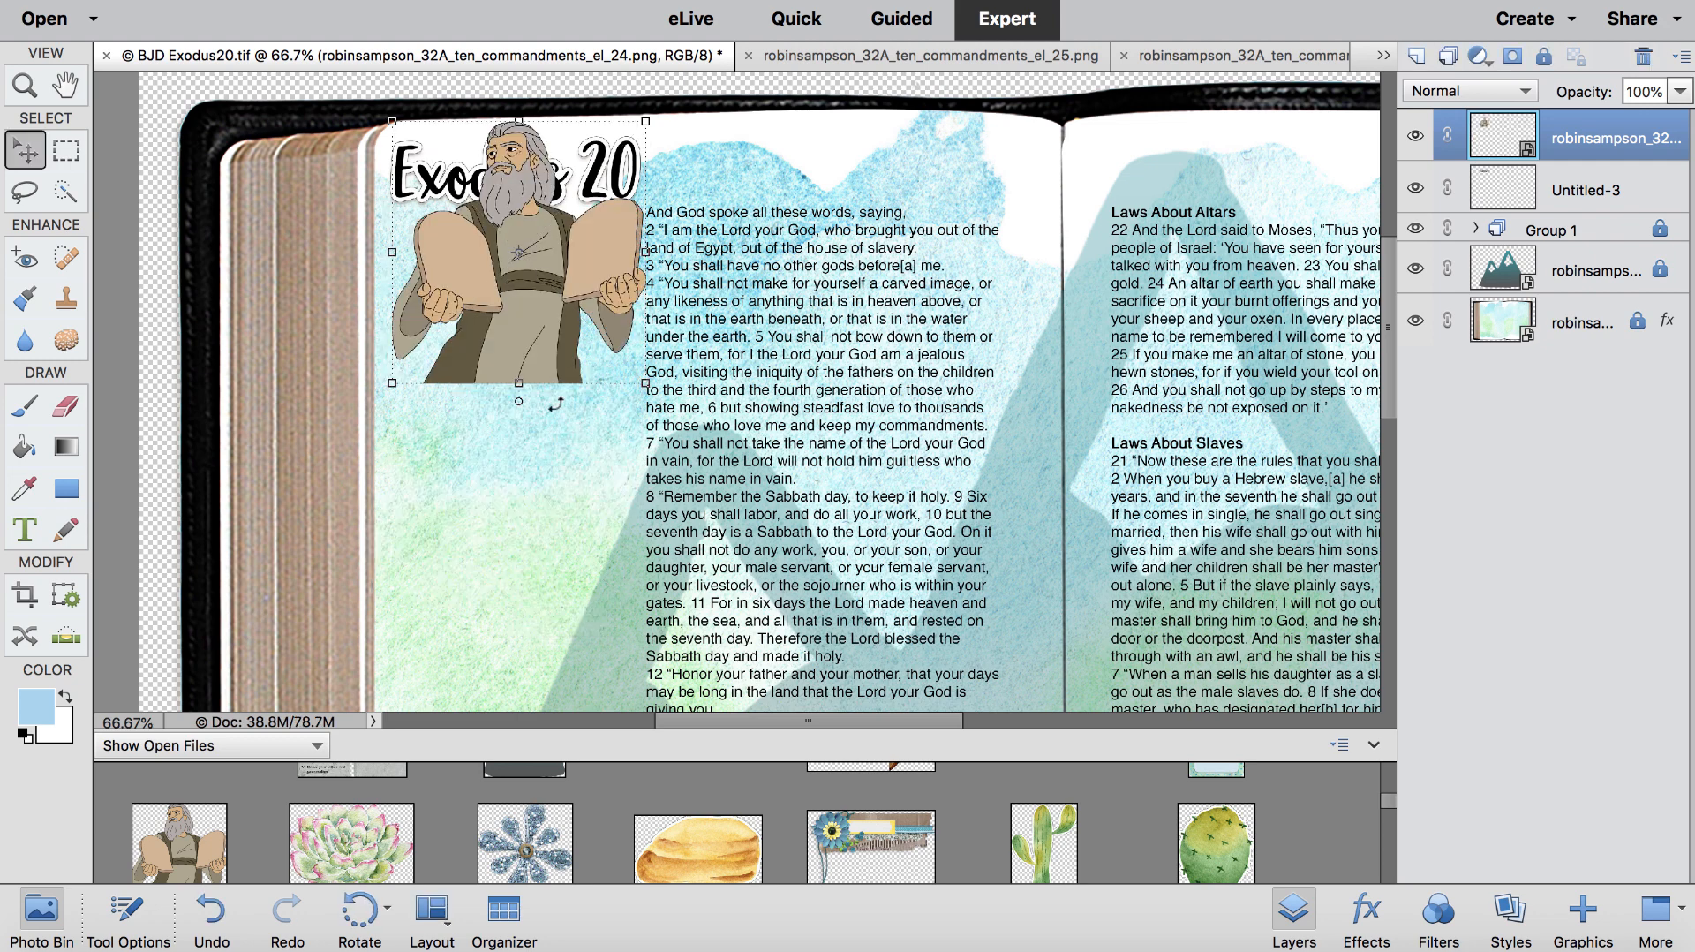
left_click_drag(555, 316, 541, 429)
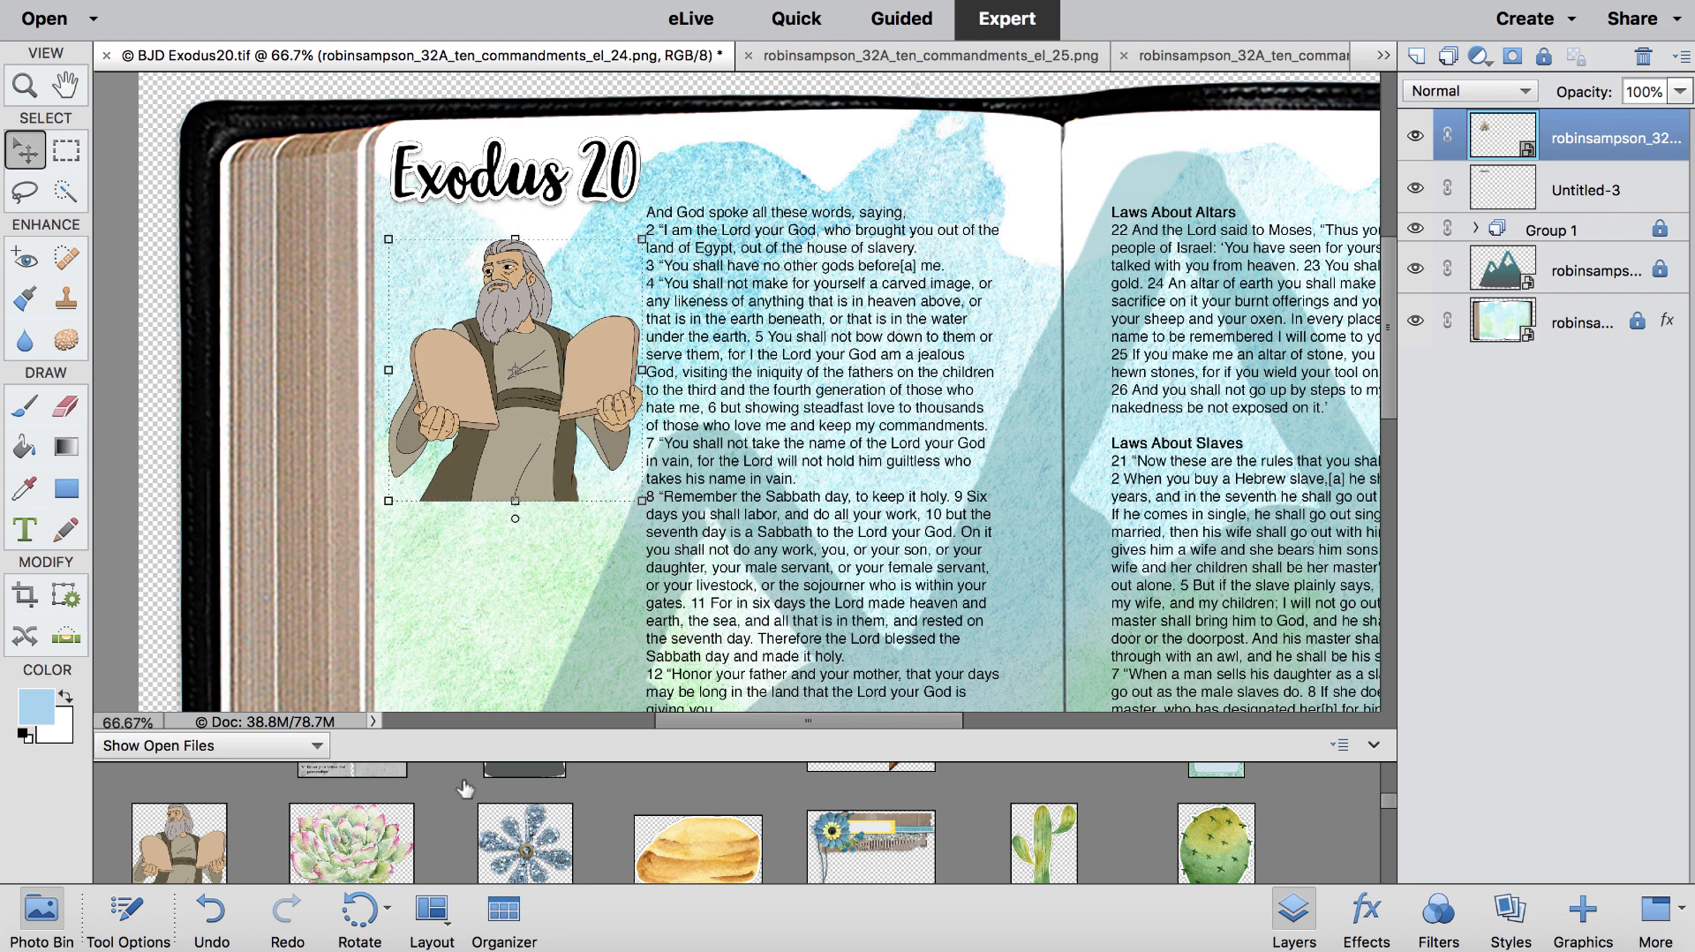
Step: Add the stone tablets element from the open files to the middle of the page, with its layer between the Scripture group and the mountain
key("ctrl+minus")
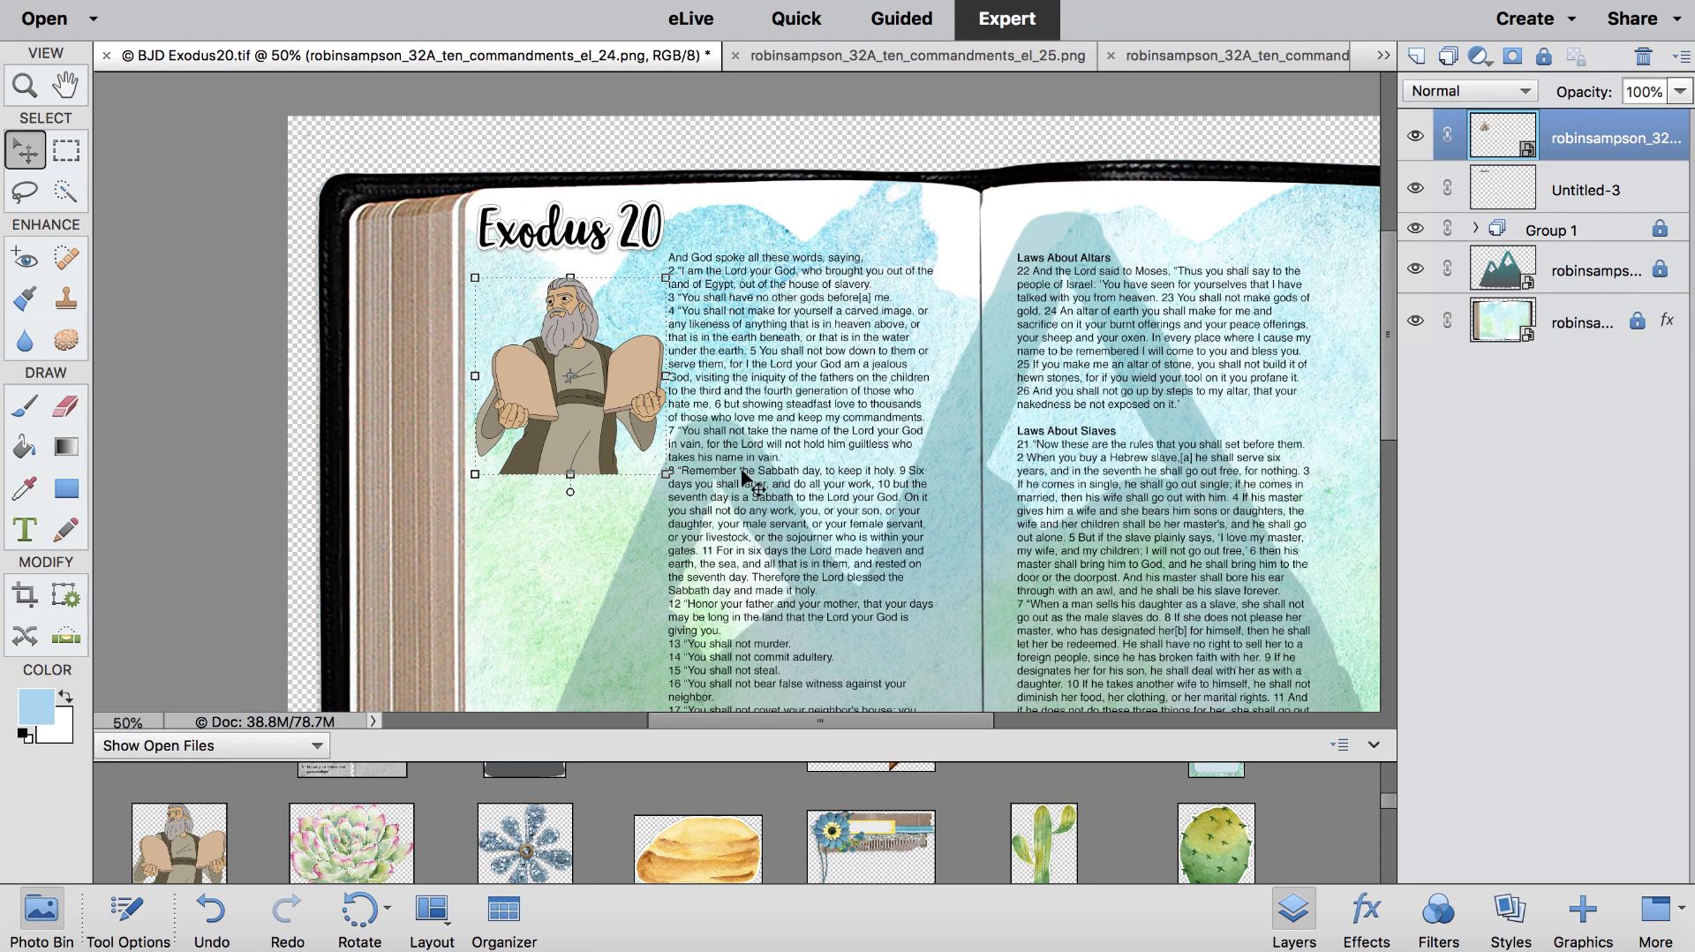
key("ctrl+minus")
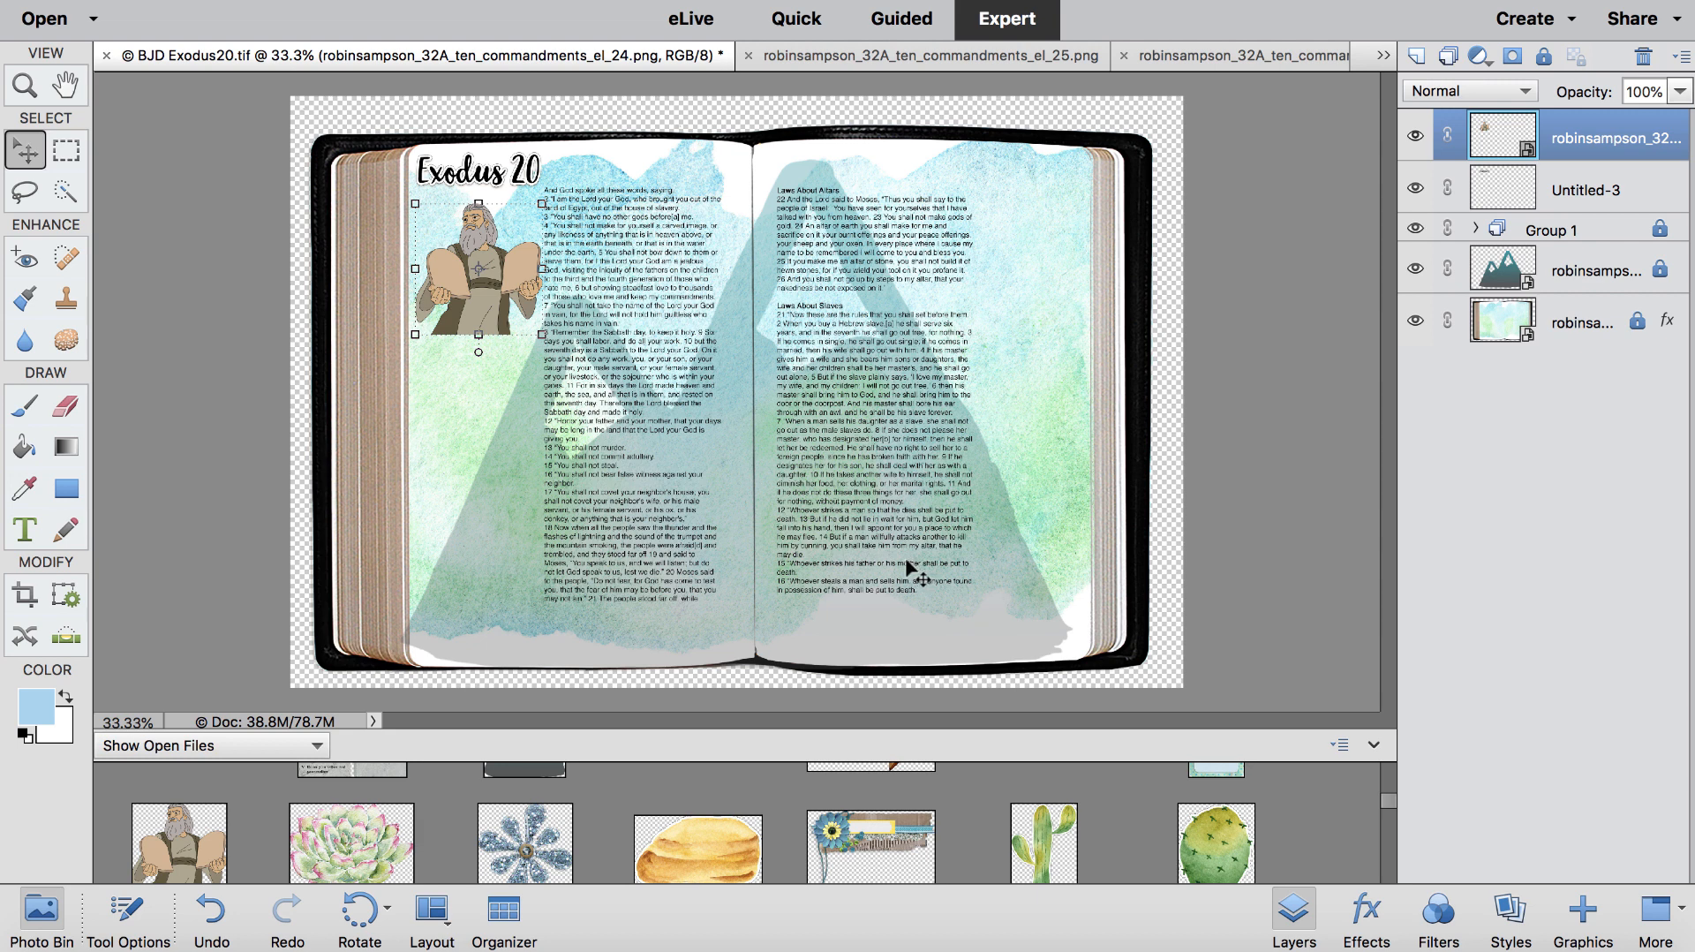
scroll(660, 799, "down", 3)
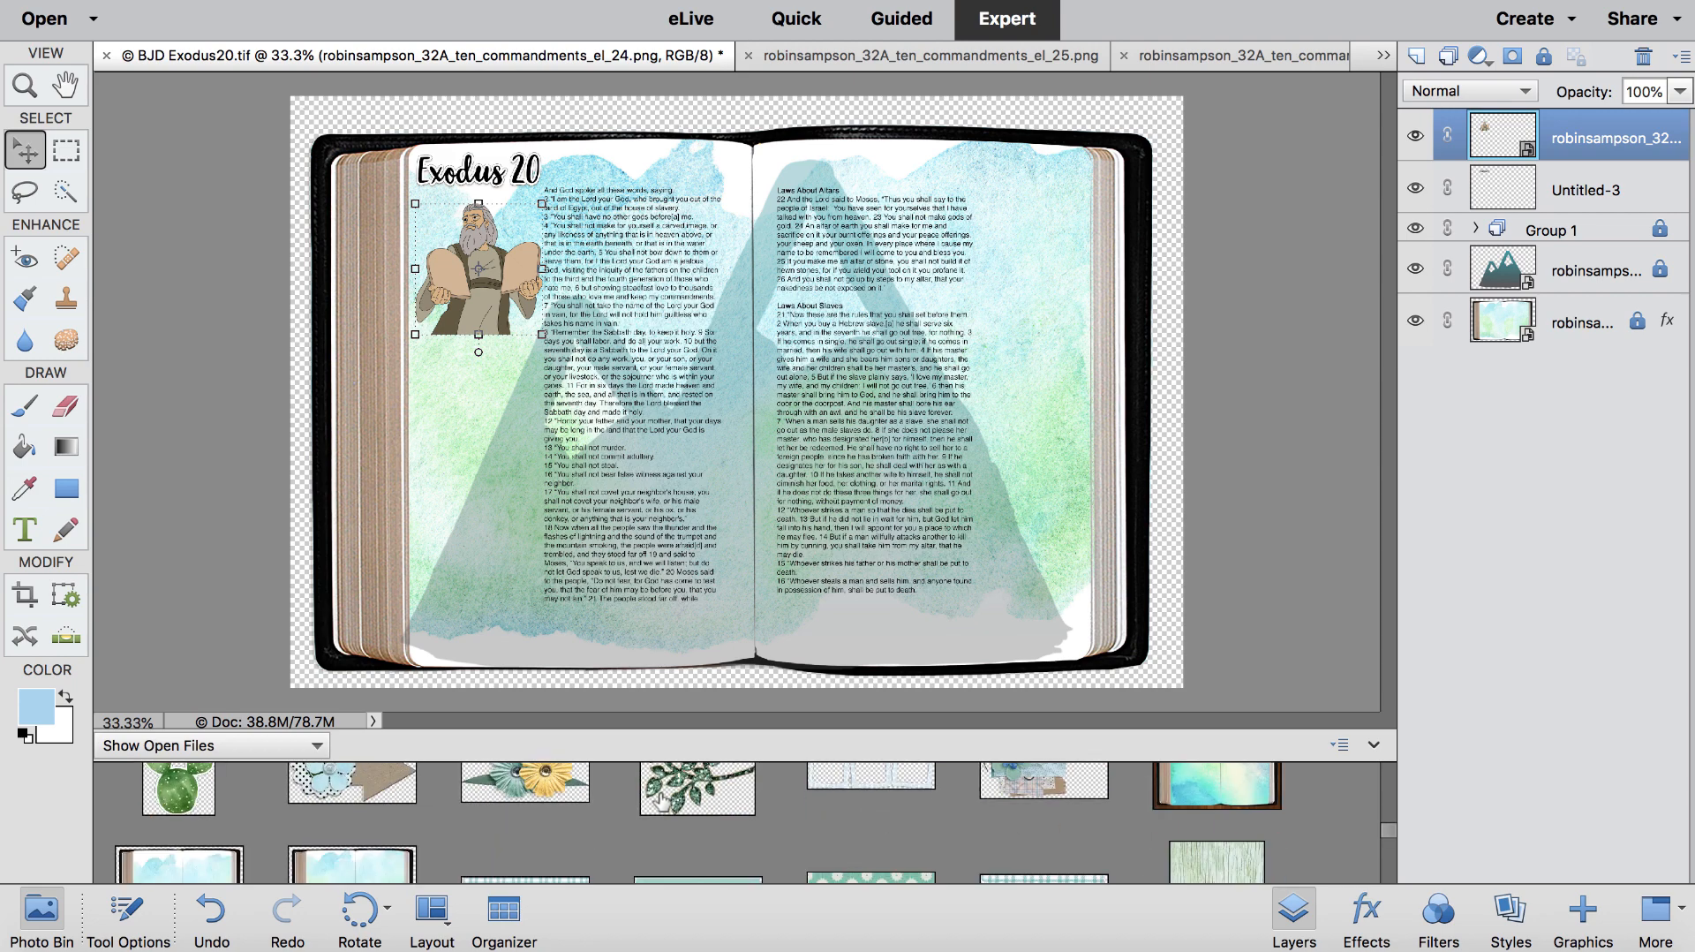
scroll(661, 799, "down", 5)
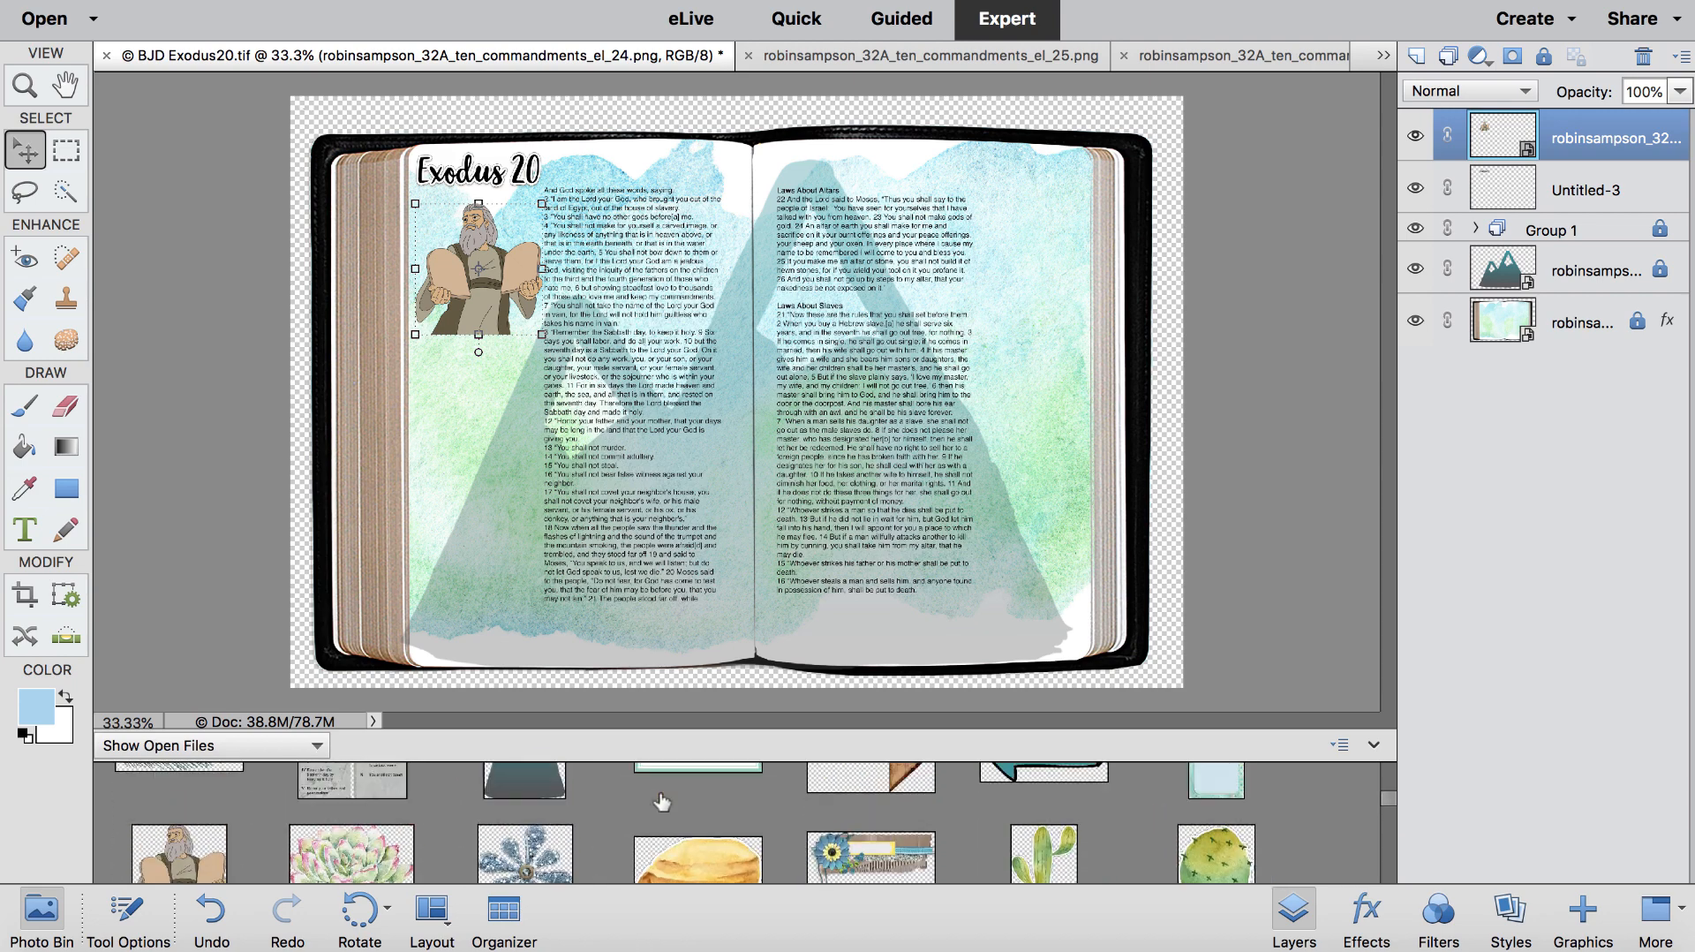
scroll(660, 801, "up", 2)
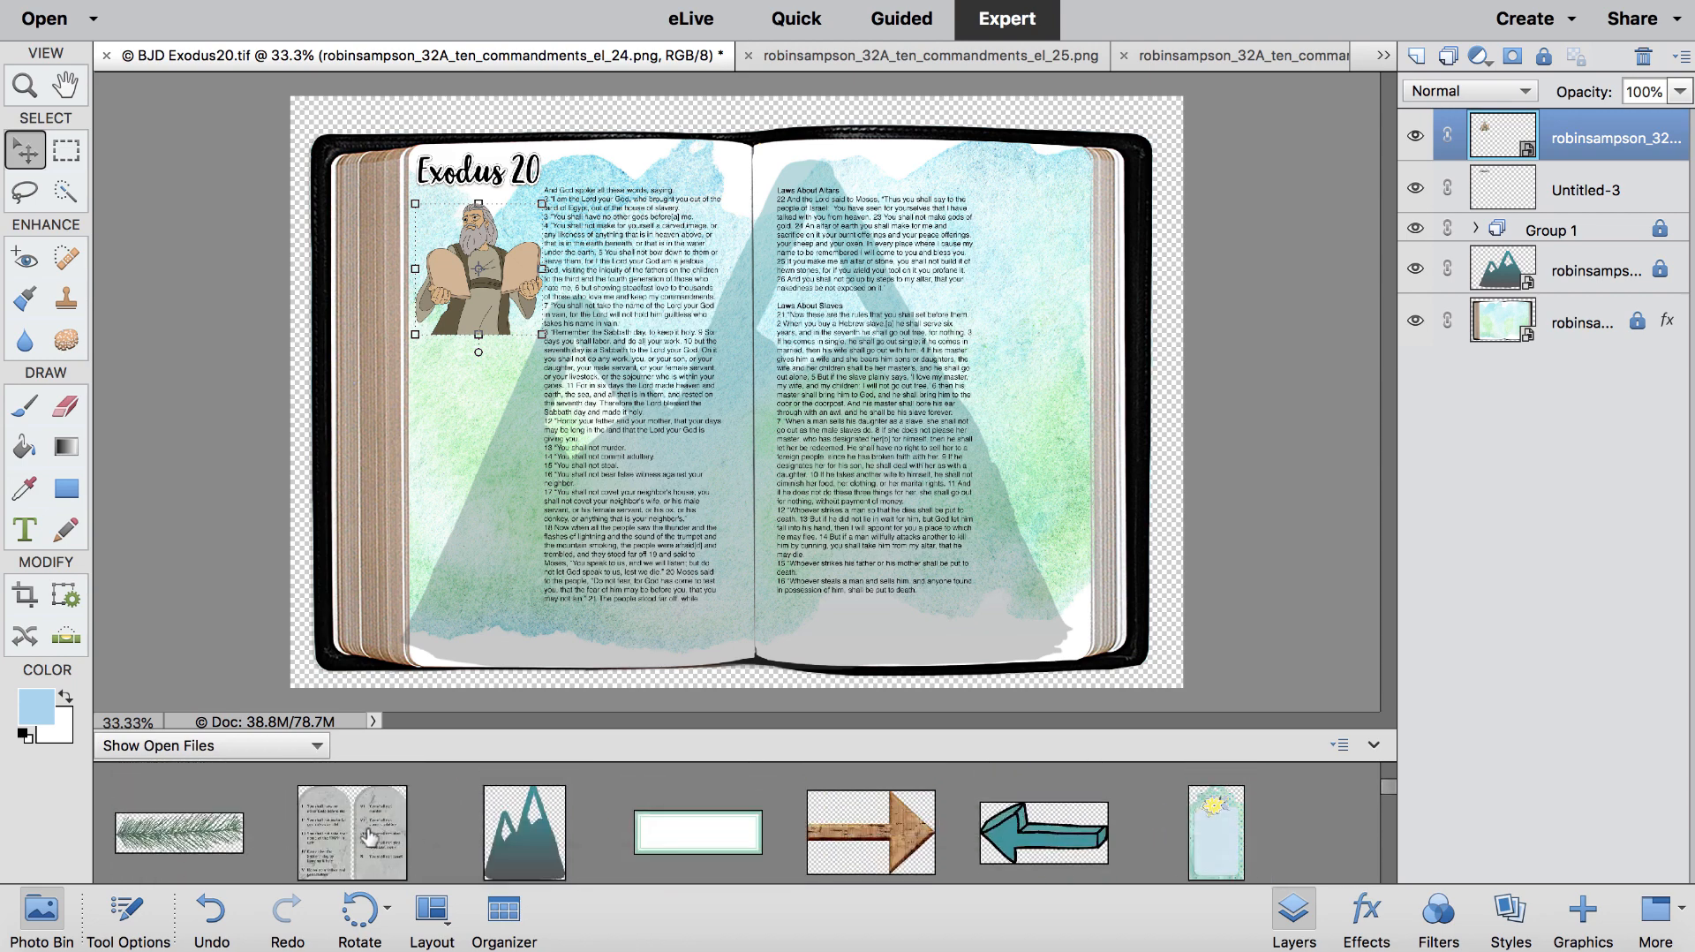
left_click_drag(370, 834, 802, 469)
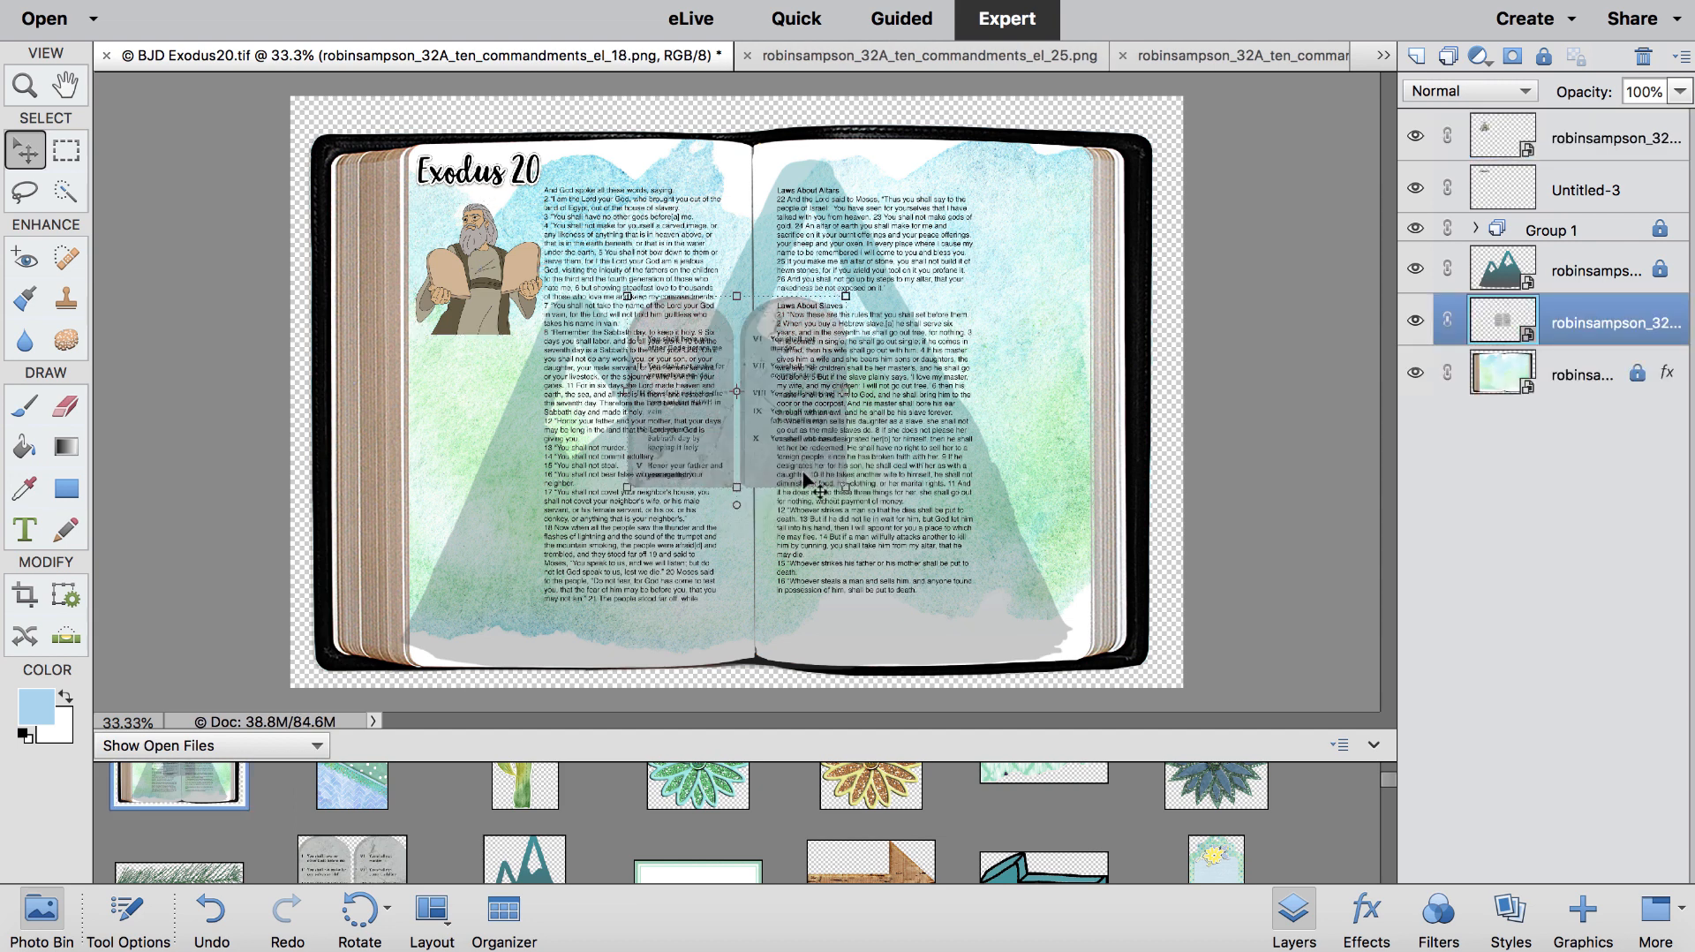
left_click_drag(800, 451, 800, 416)
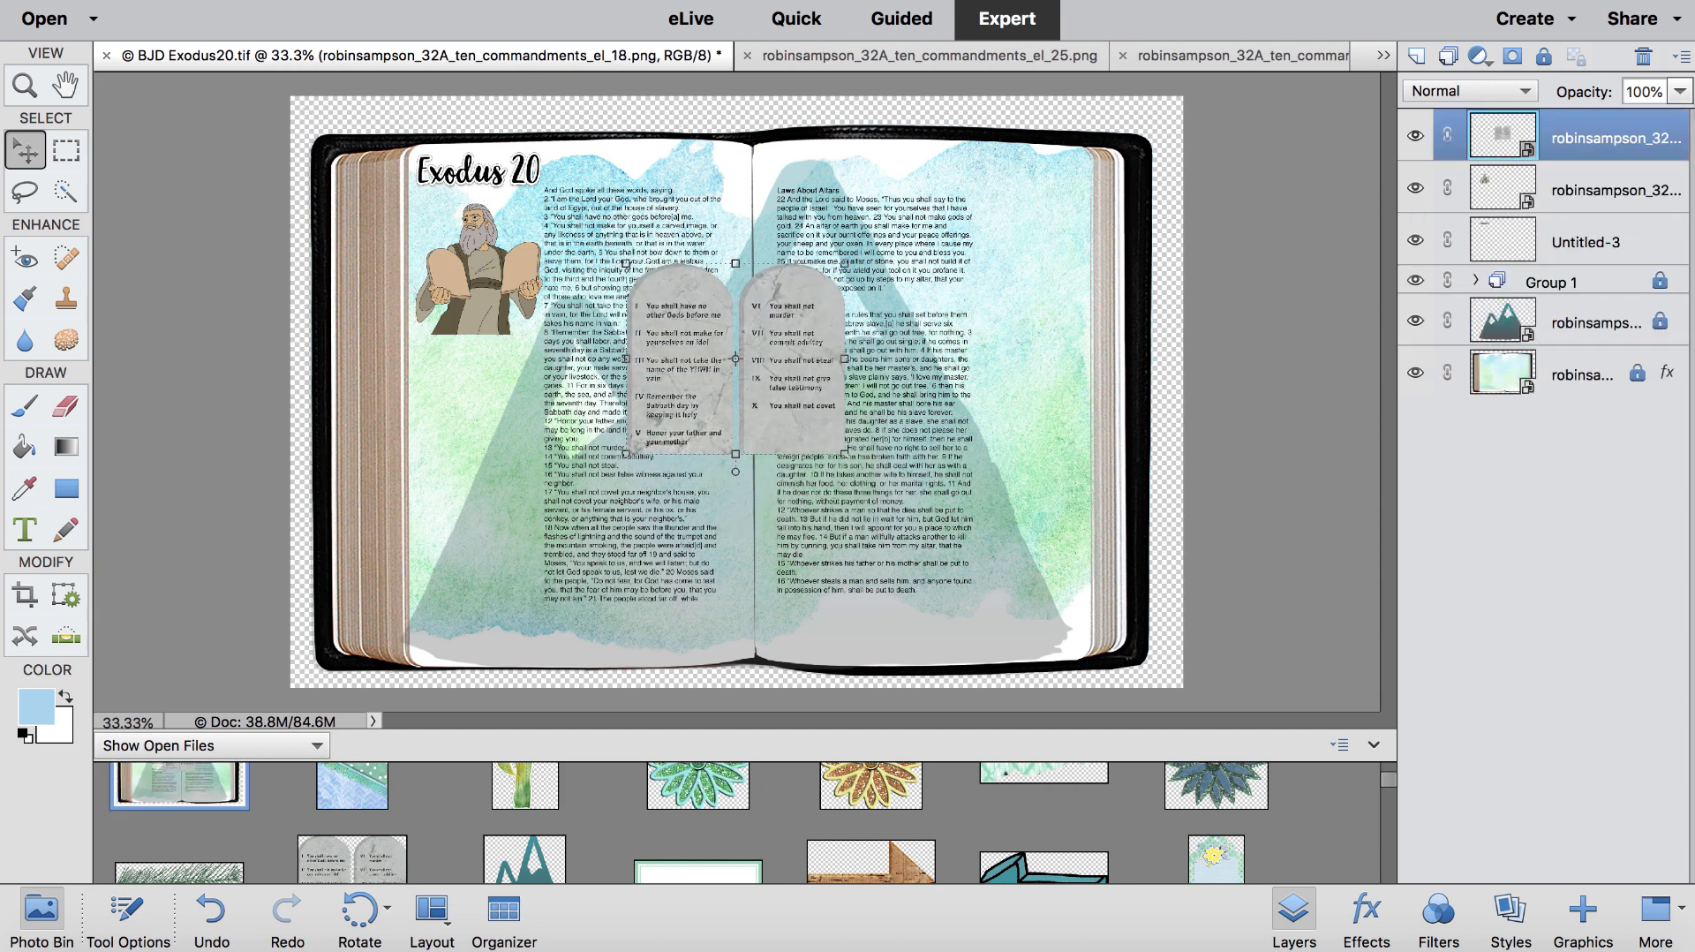
left_click_drag(1618, 138, 1597, 309)
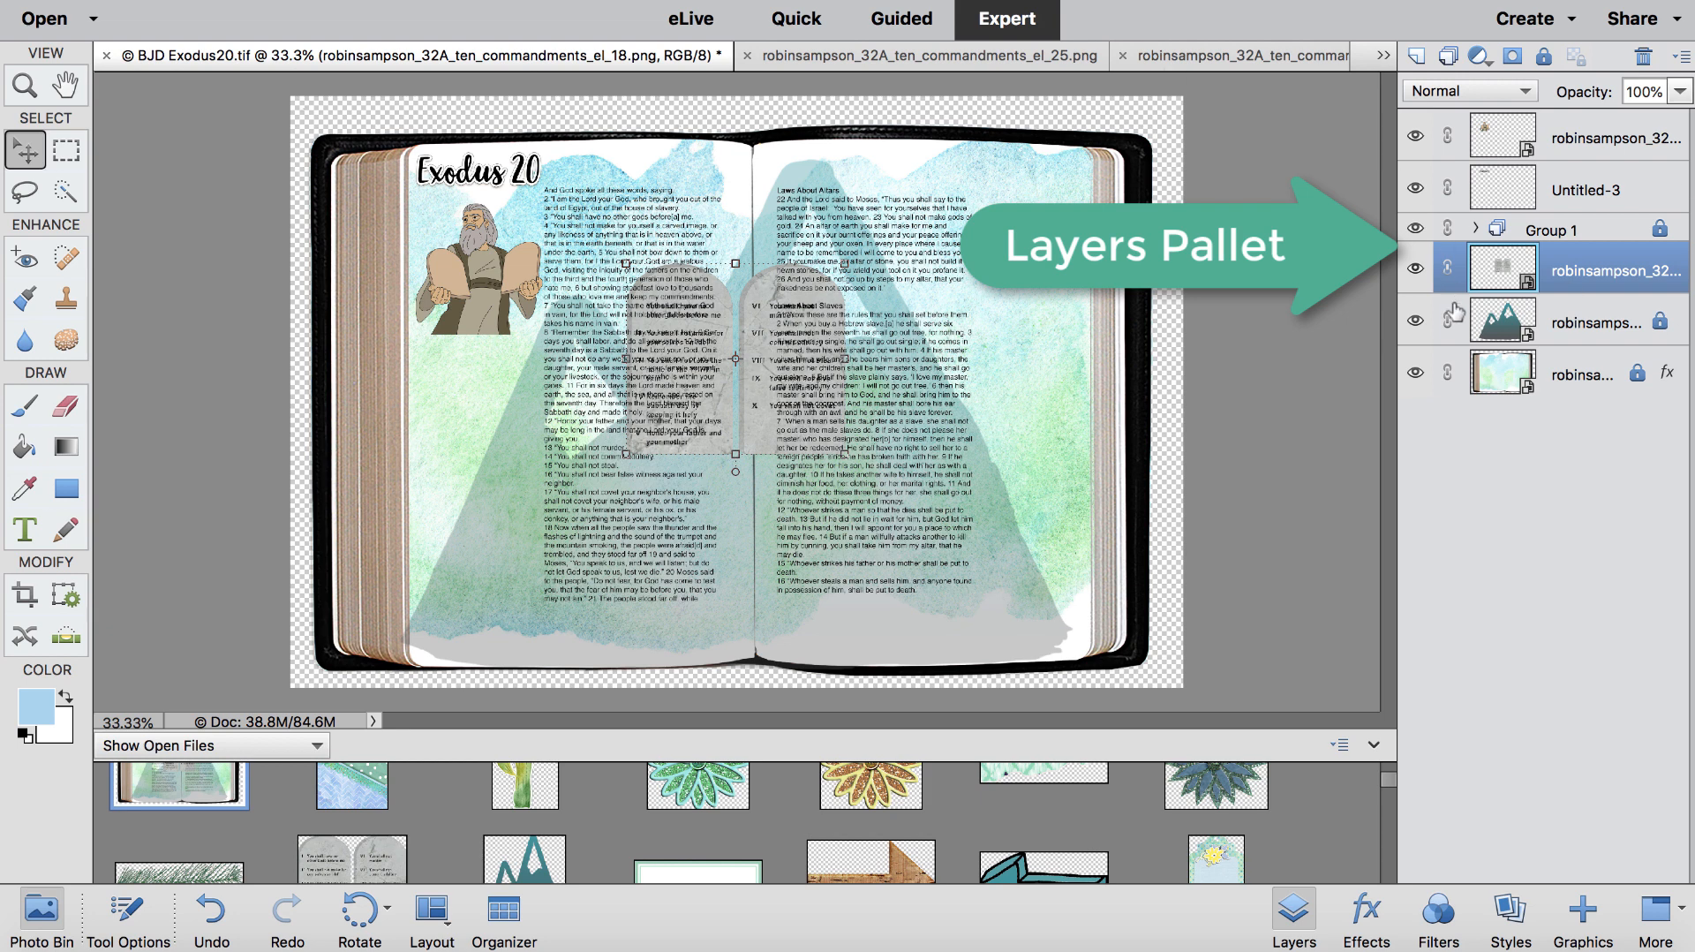
Step: Bring the stone tablets layer in front of all layers, shift the tablets slightly down the page, and simplify the layer
key("super+shift+bracketright")
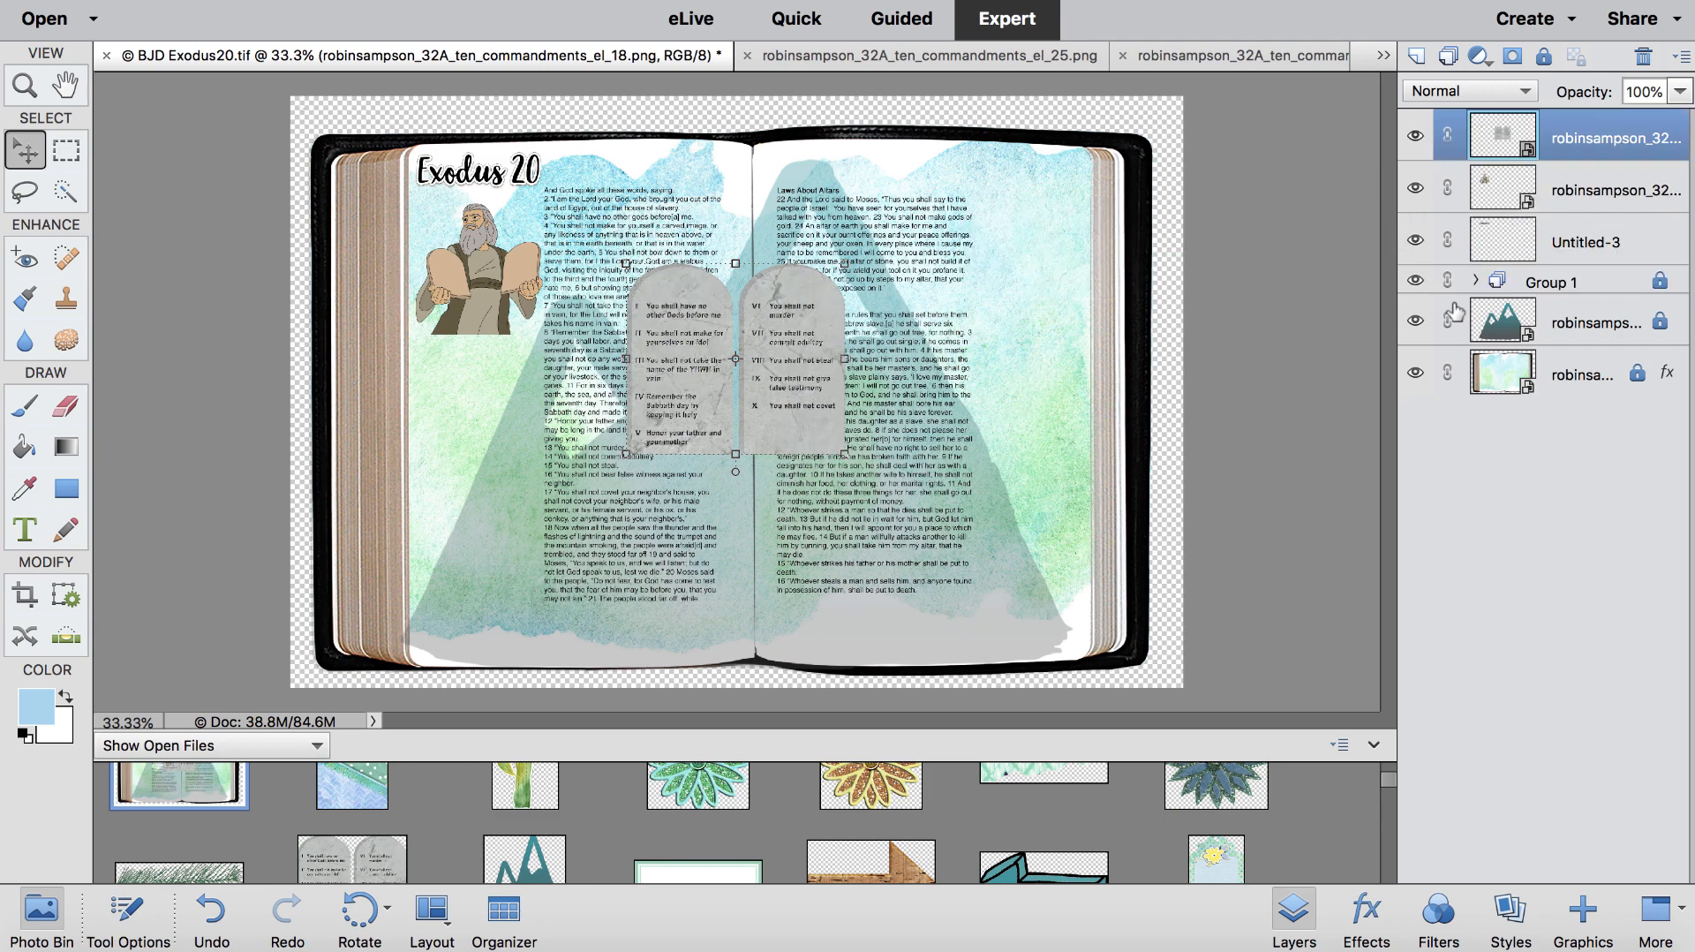
key("super+equal")
key("super+equal")
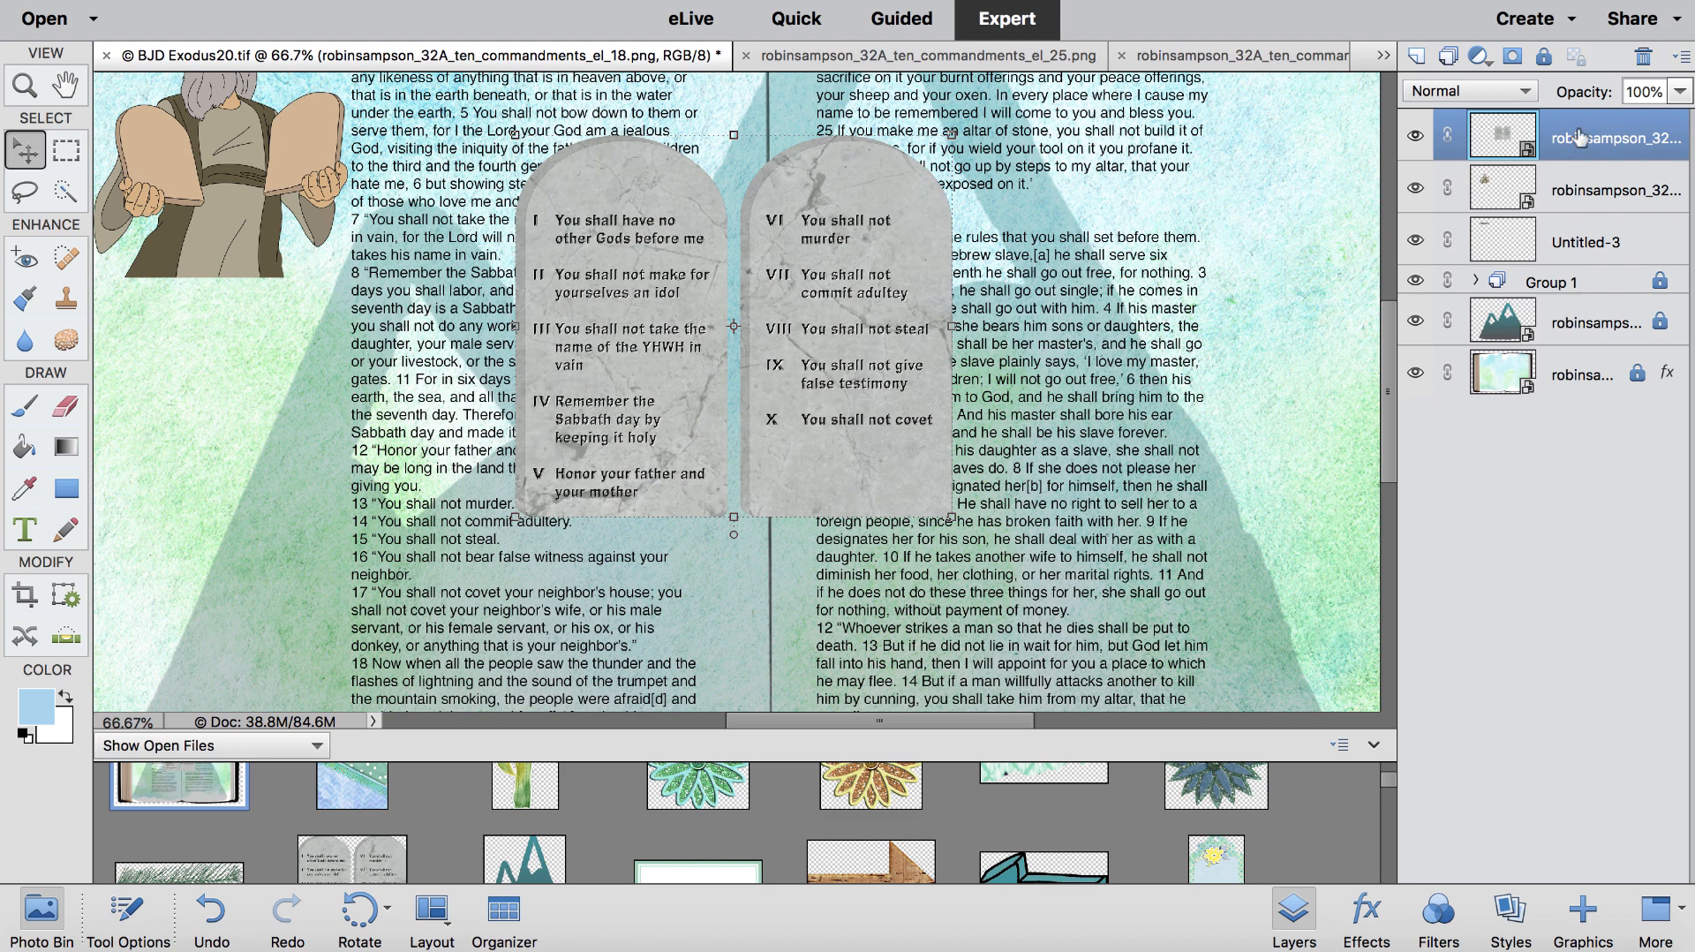
left_click_drag(813, 209, 720, 279)
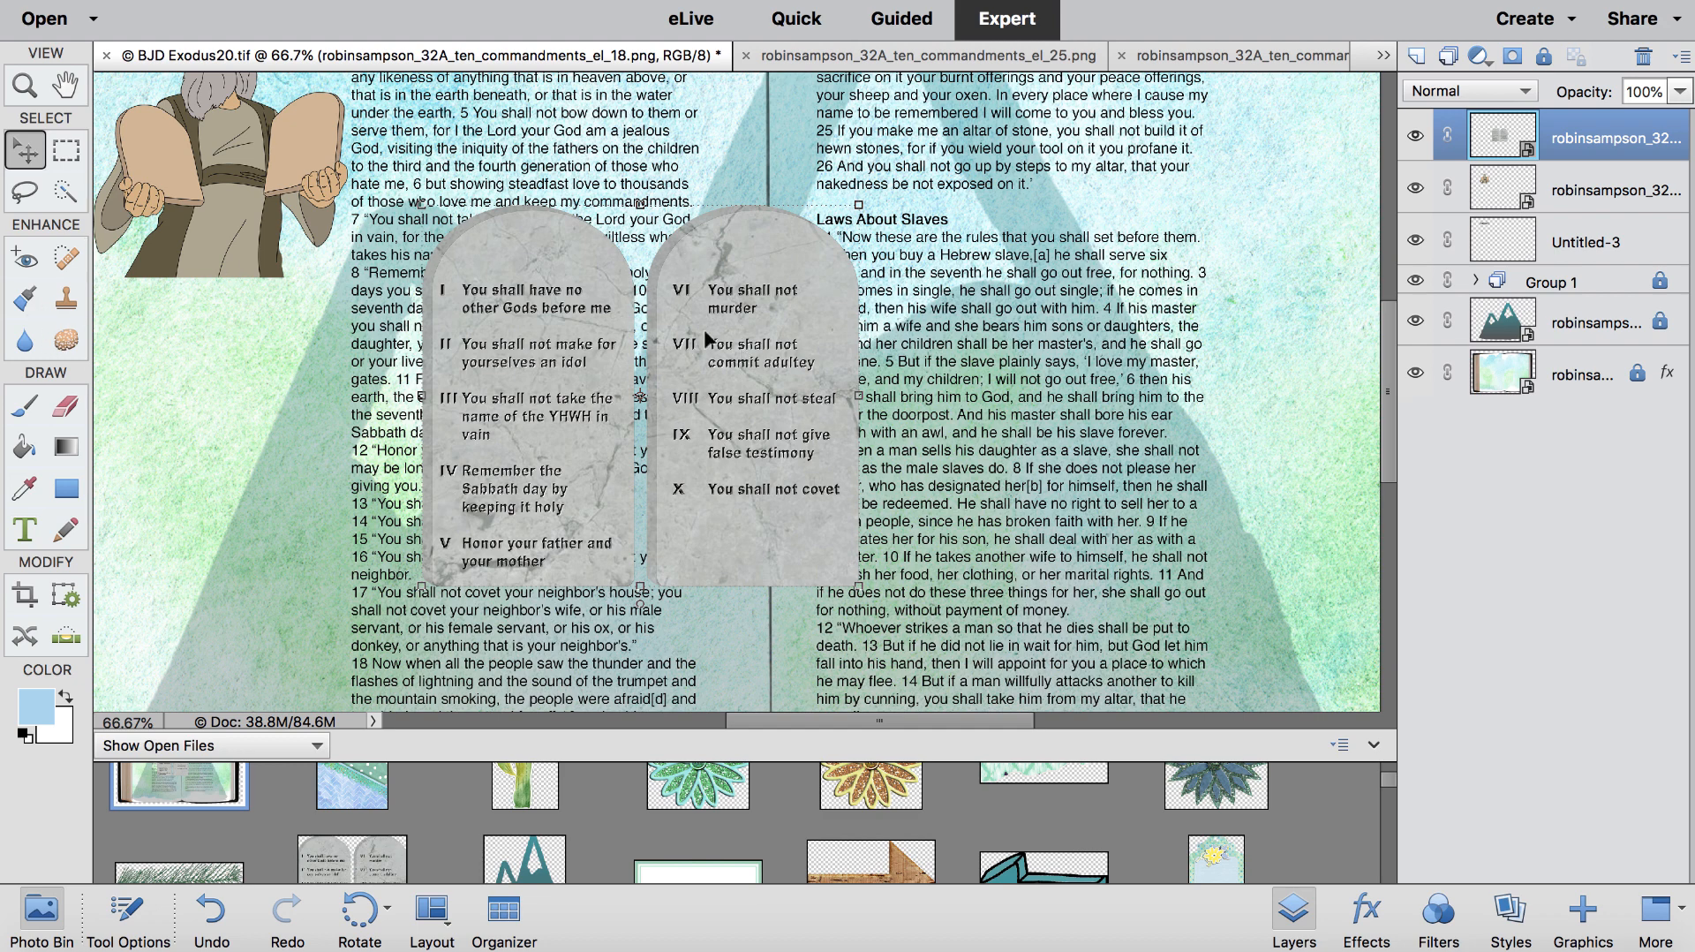
right_click(1583, 139)
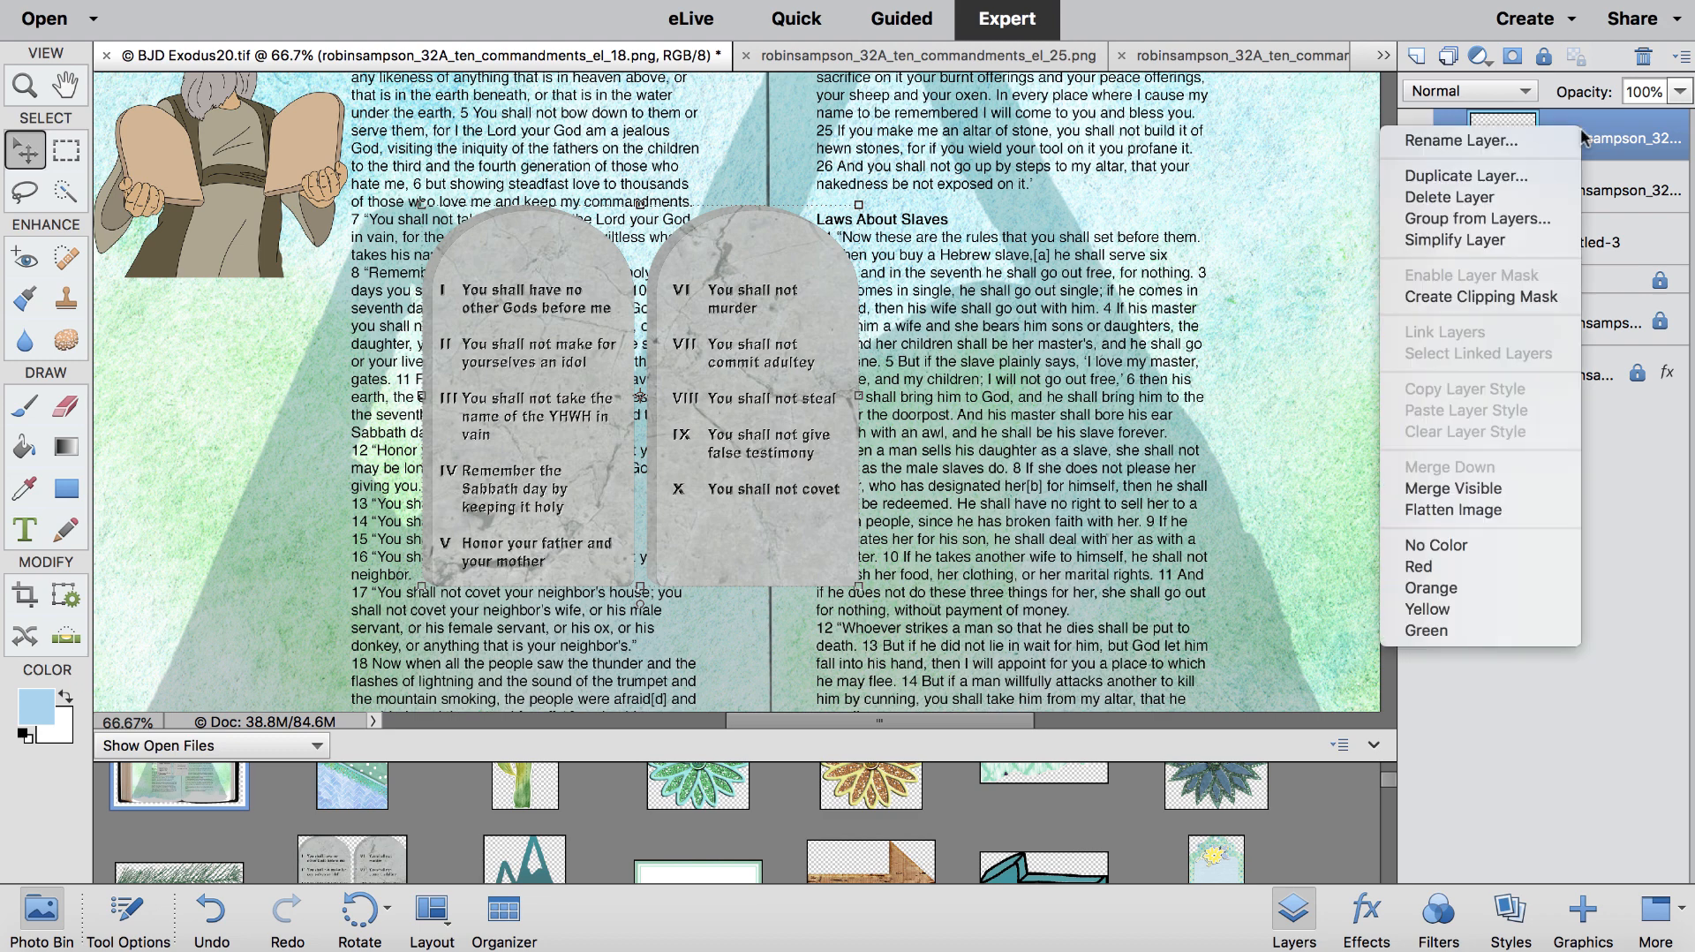
left_click(1525, 242)
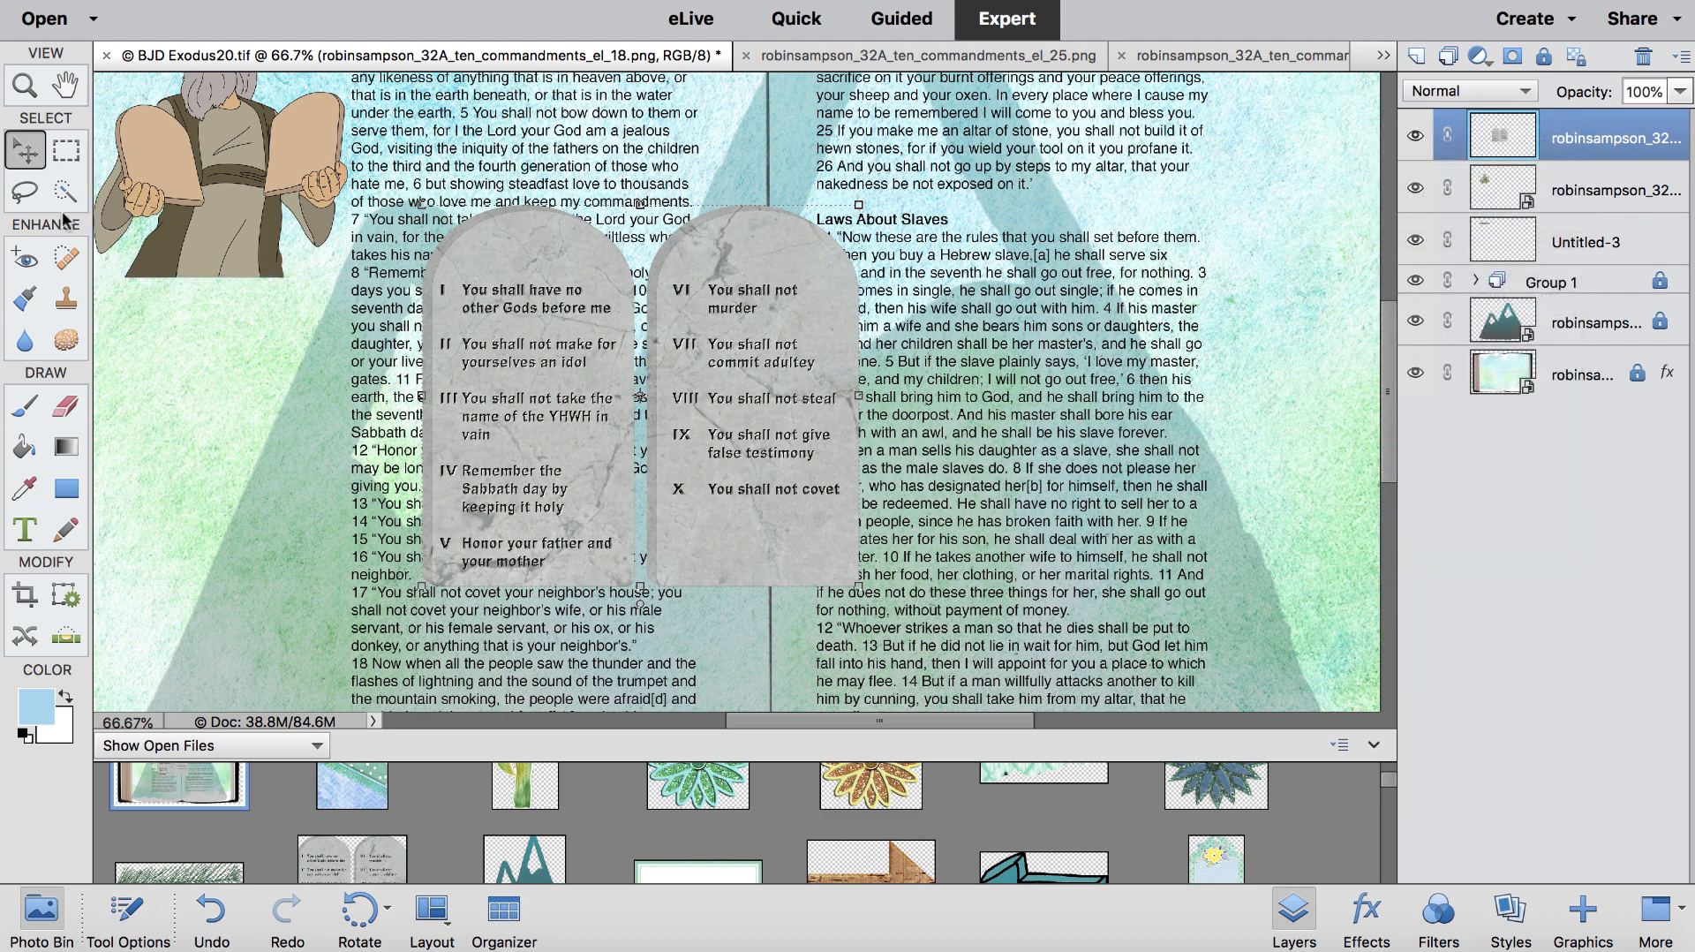
Step: Cut the tablet with commandments VI to X out using a rectangular marquee selection, and paste it onto its own layer
left_click(67, 151)
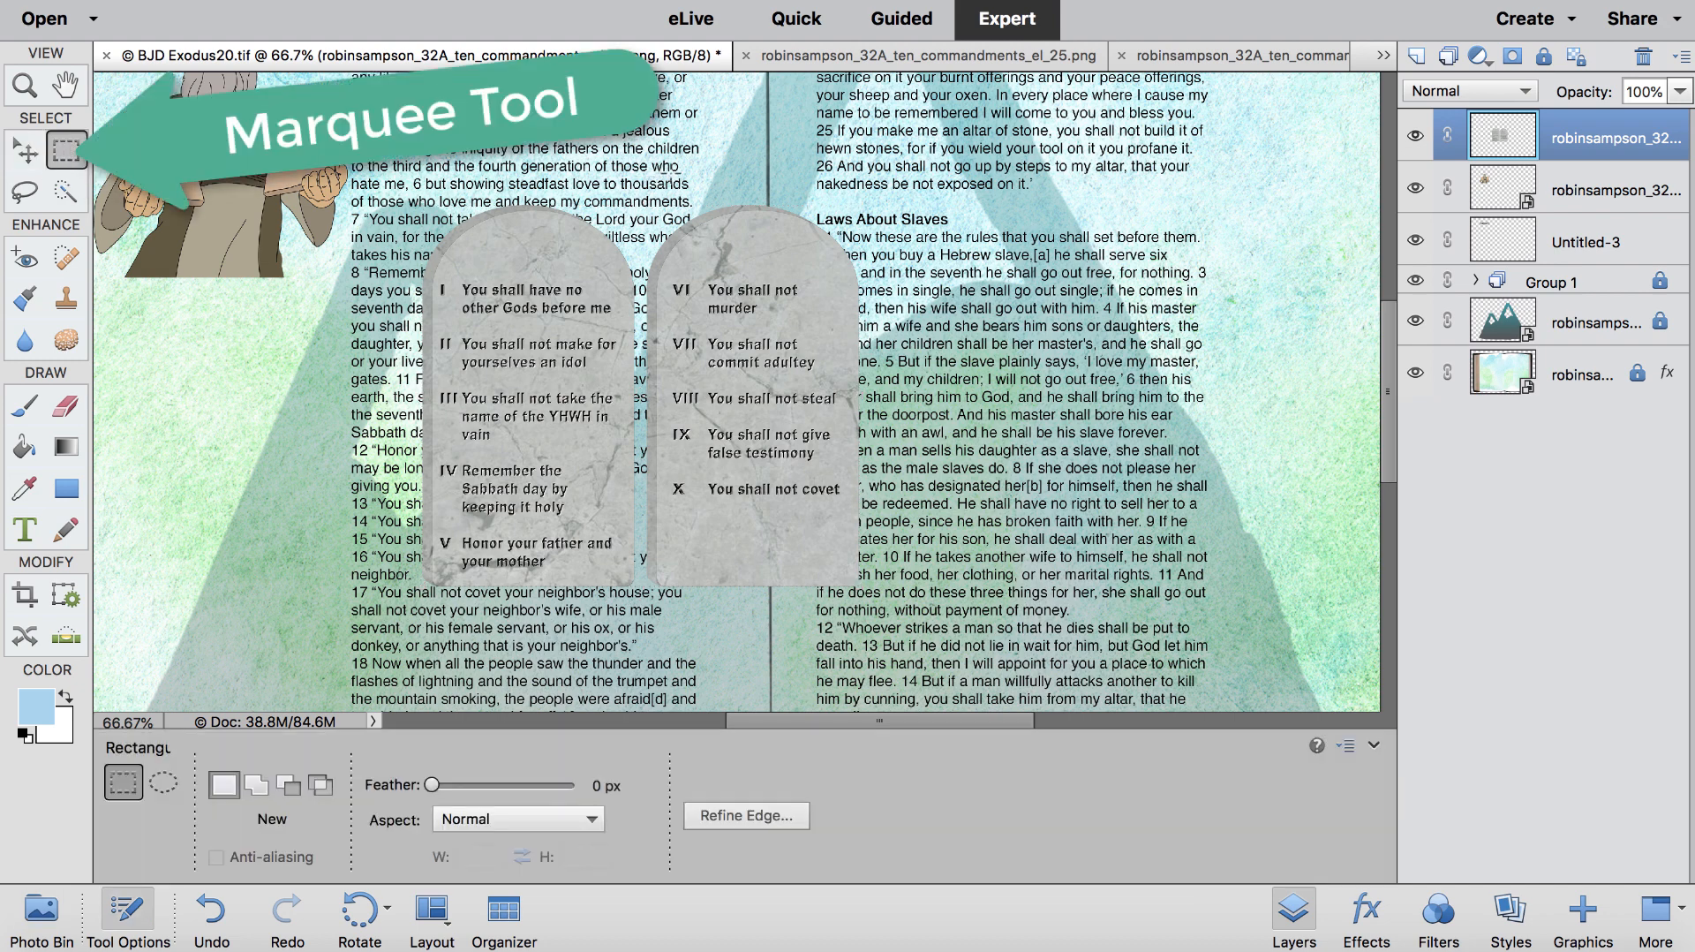
left_click_drag(648, 172, 960, 629)
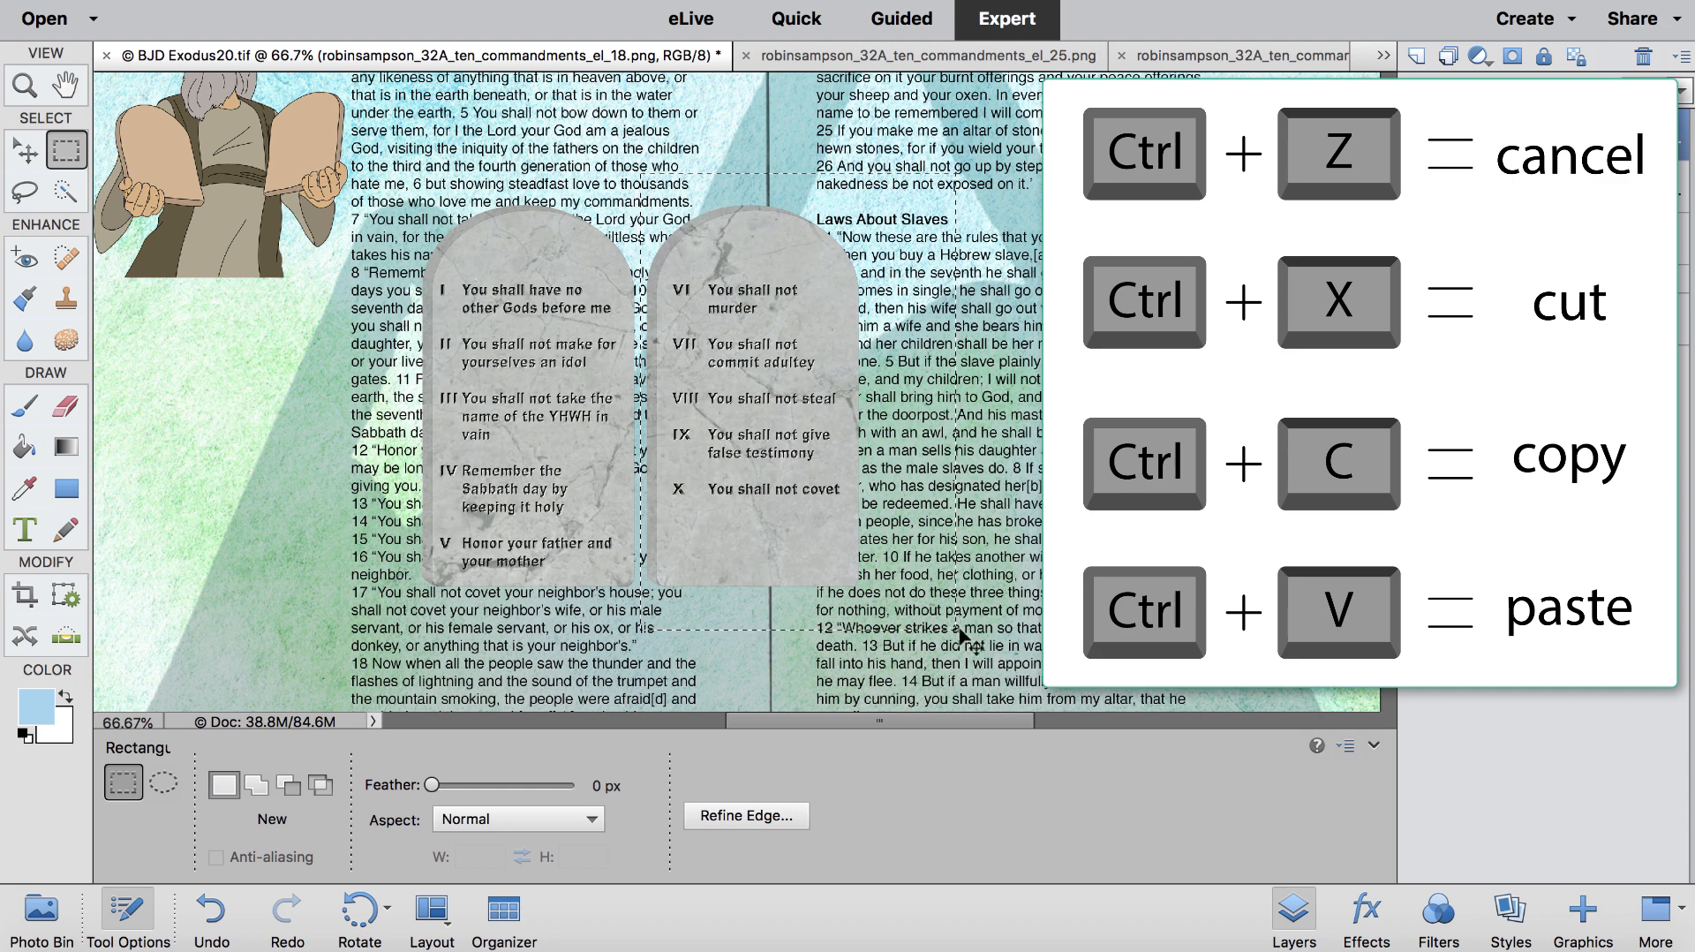
key("ctrl+x")
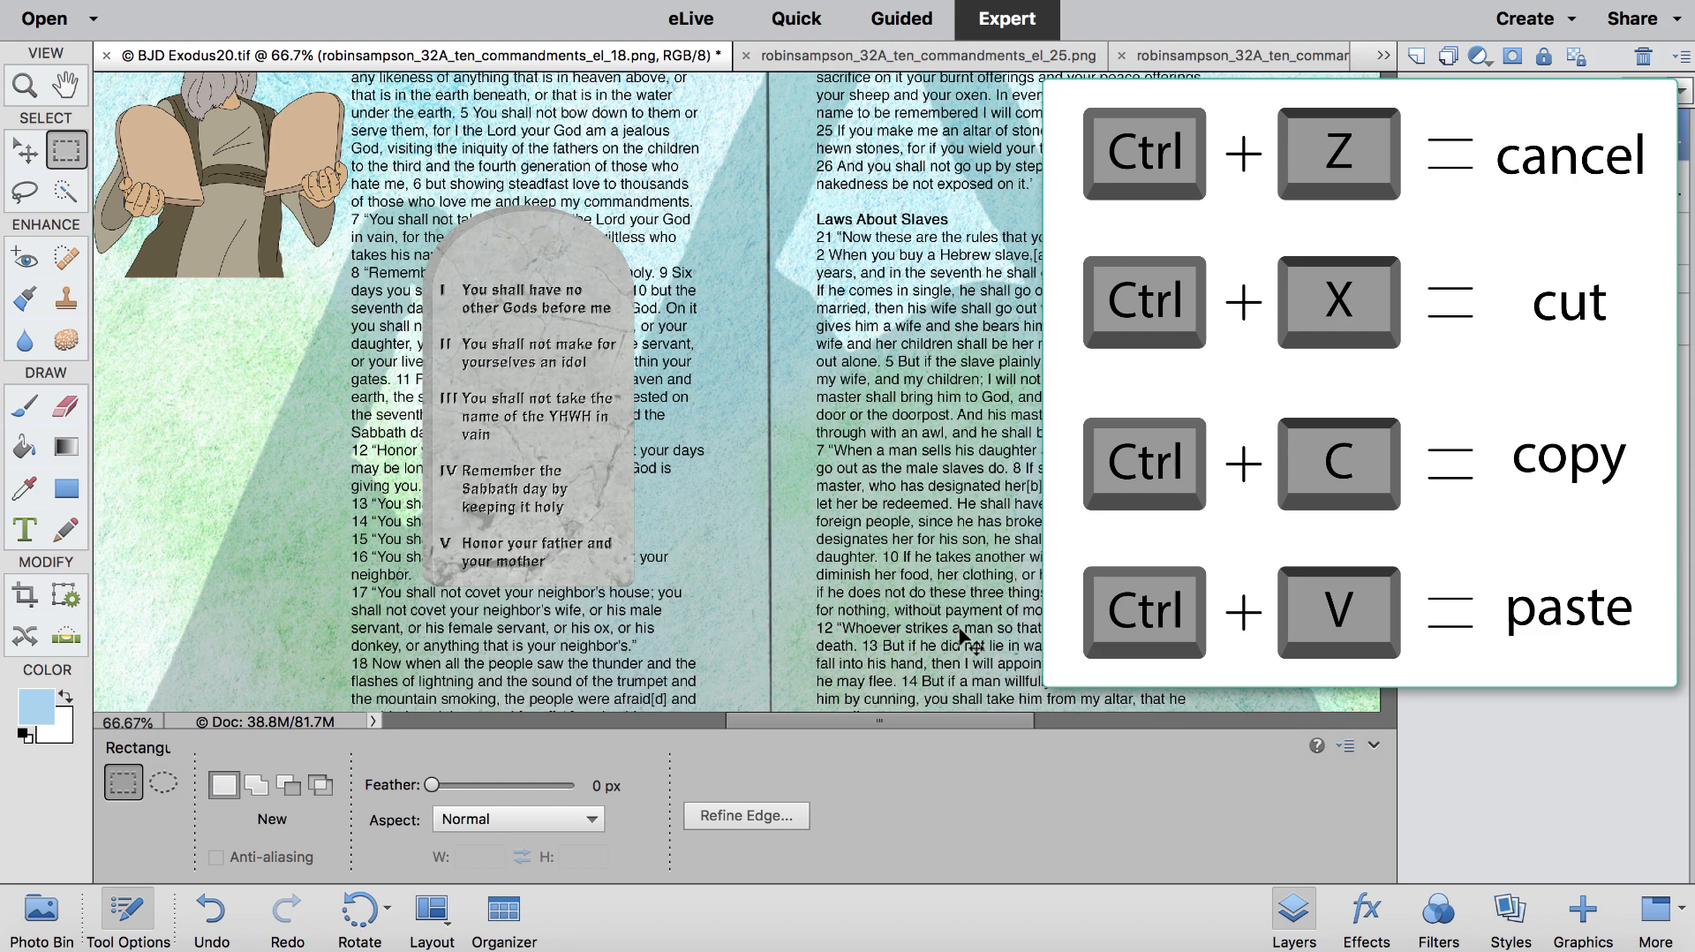
key("ctrl+v")
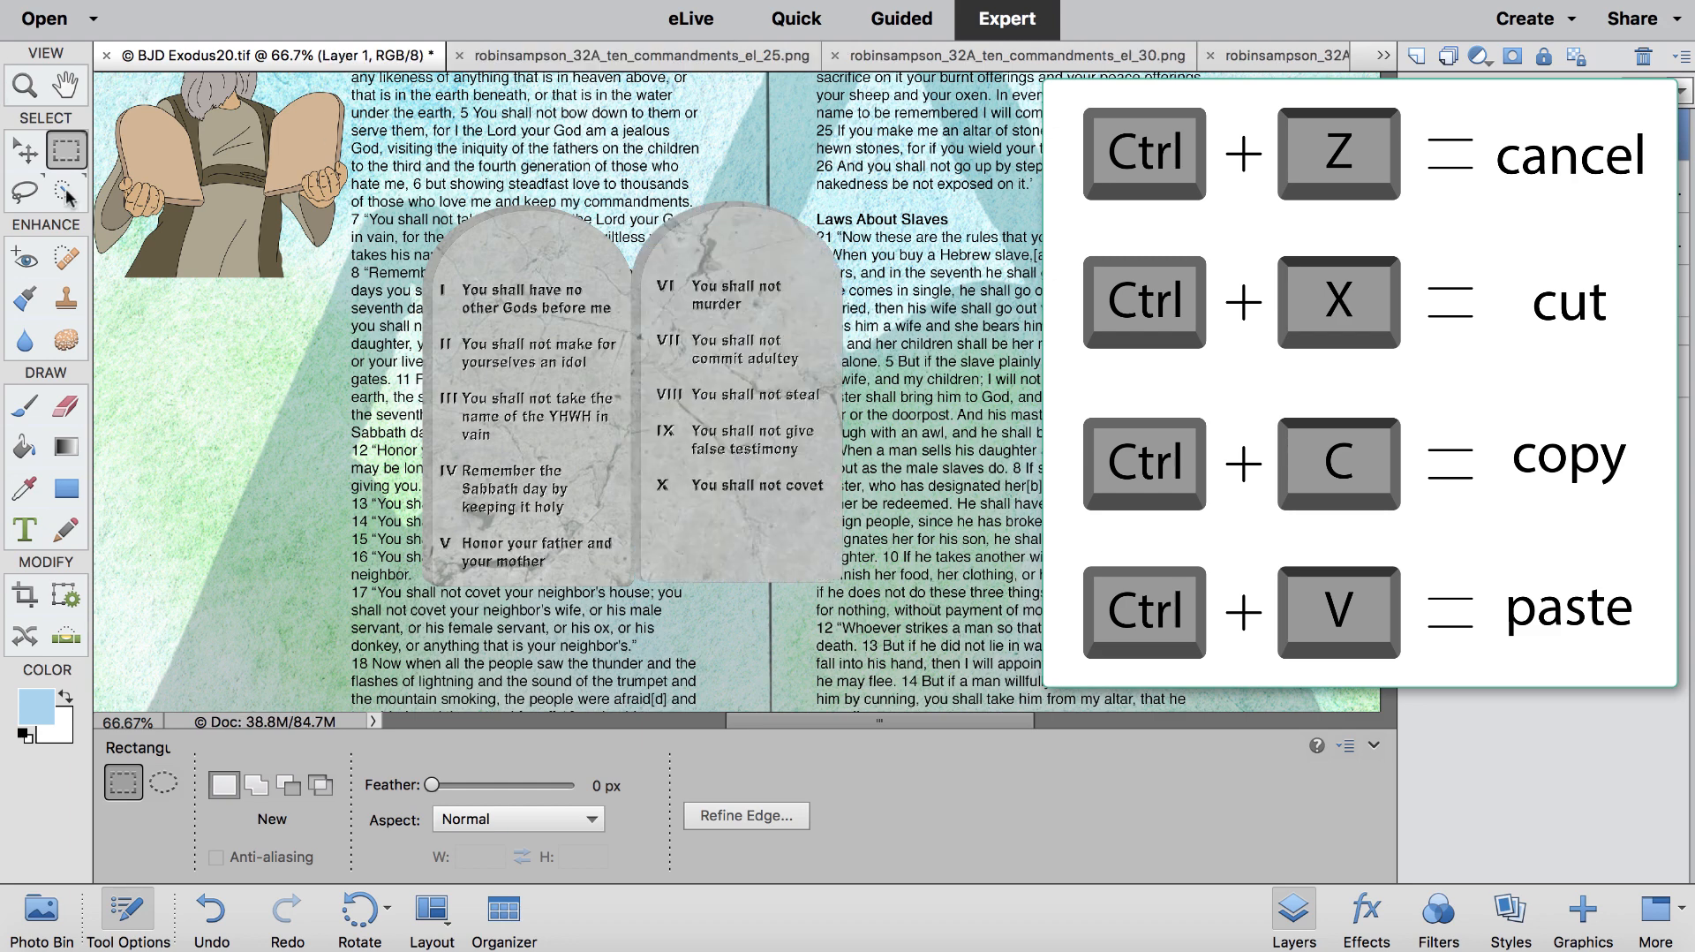
Step: Move both tablets into the right page's outer margin, with commandments I to V above commandments VI to X
left_click(25, 151)
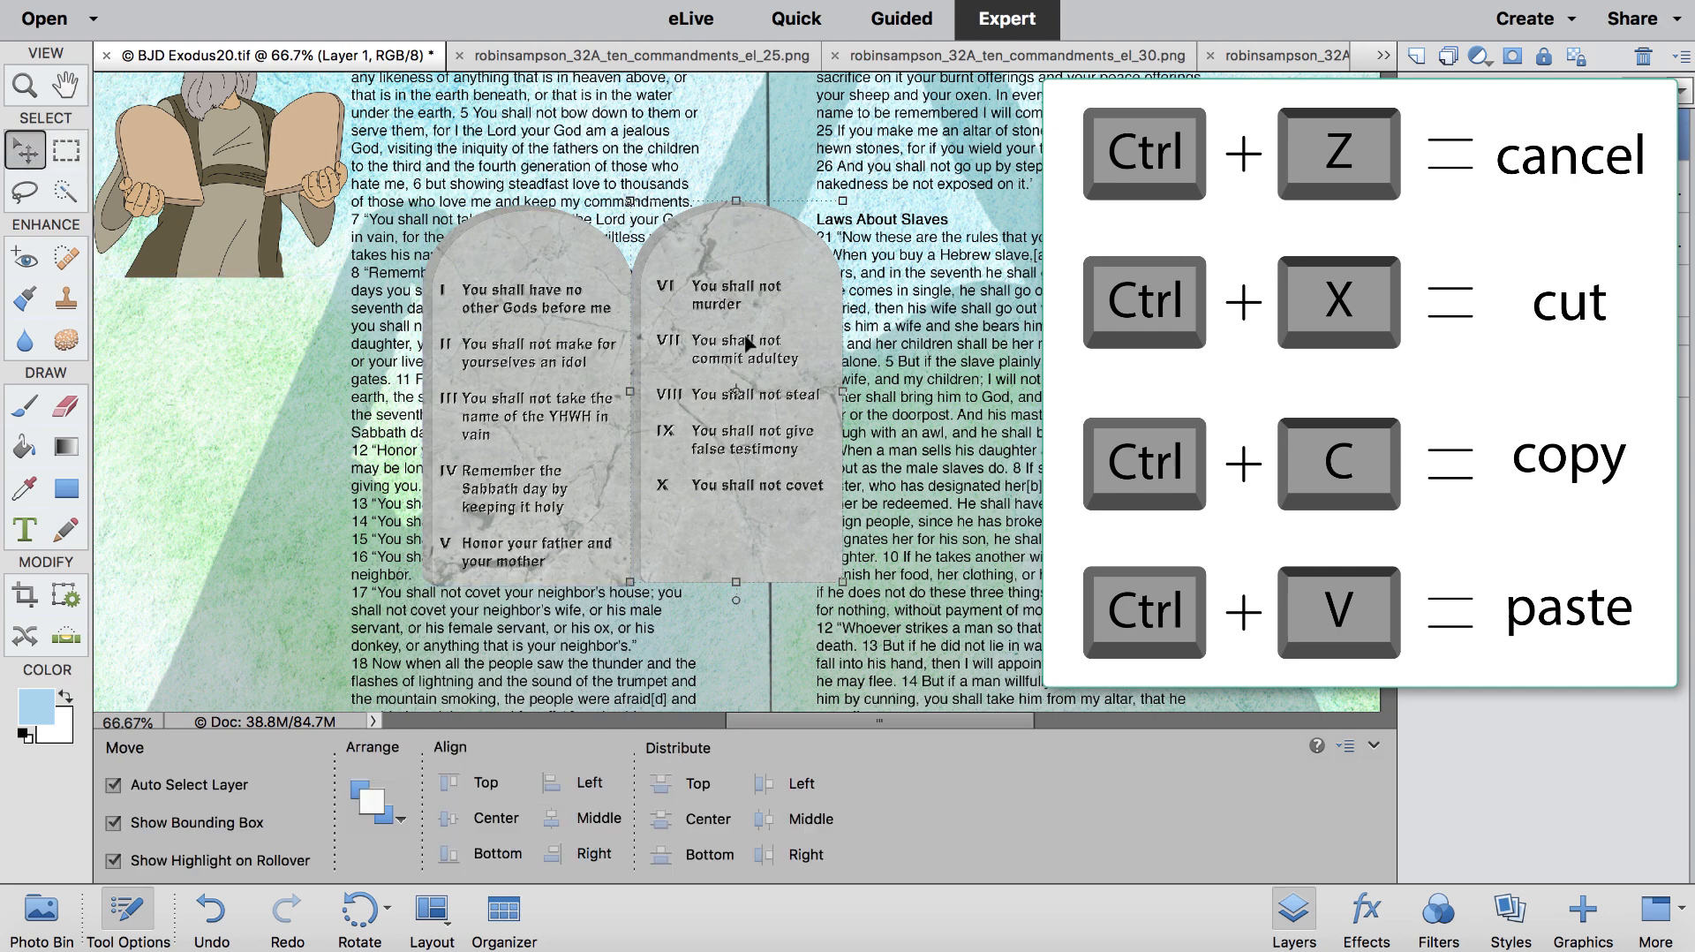
left_click_drag(740, 350, 1284, 434)
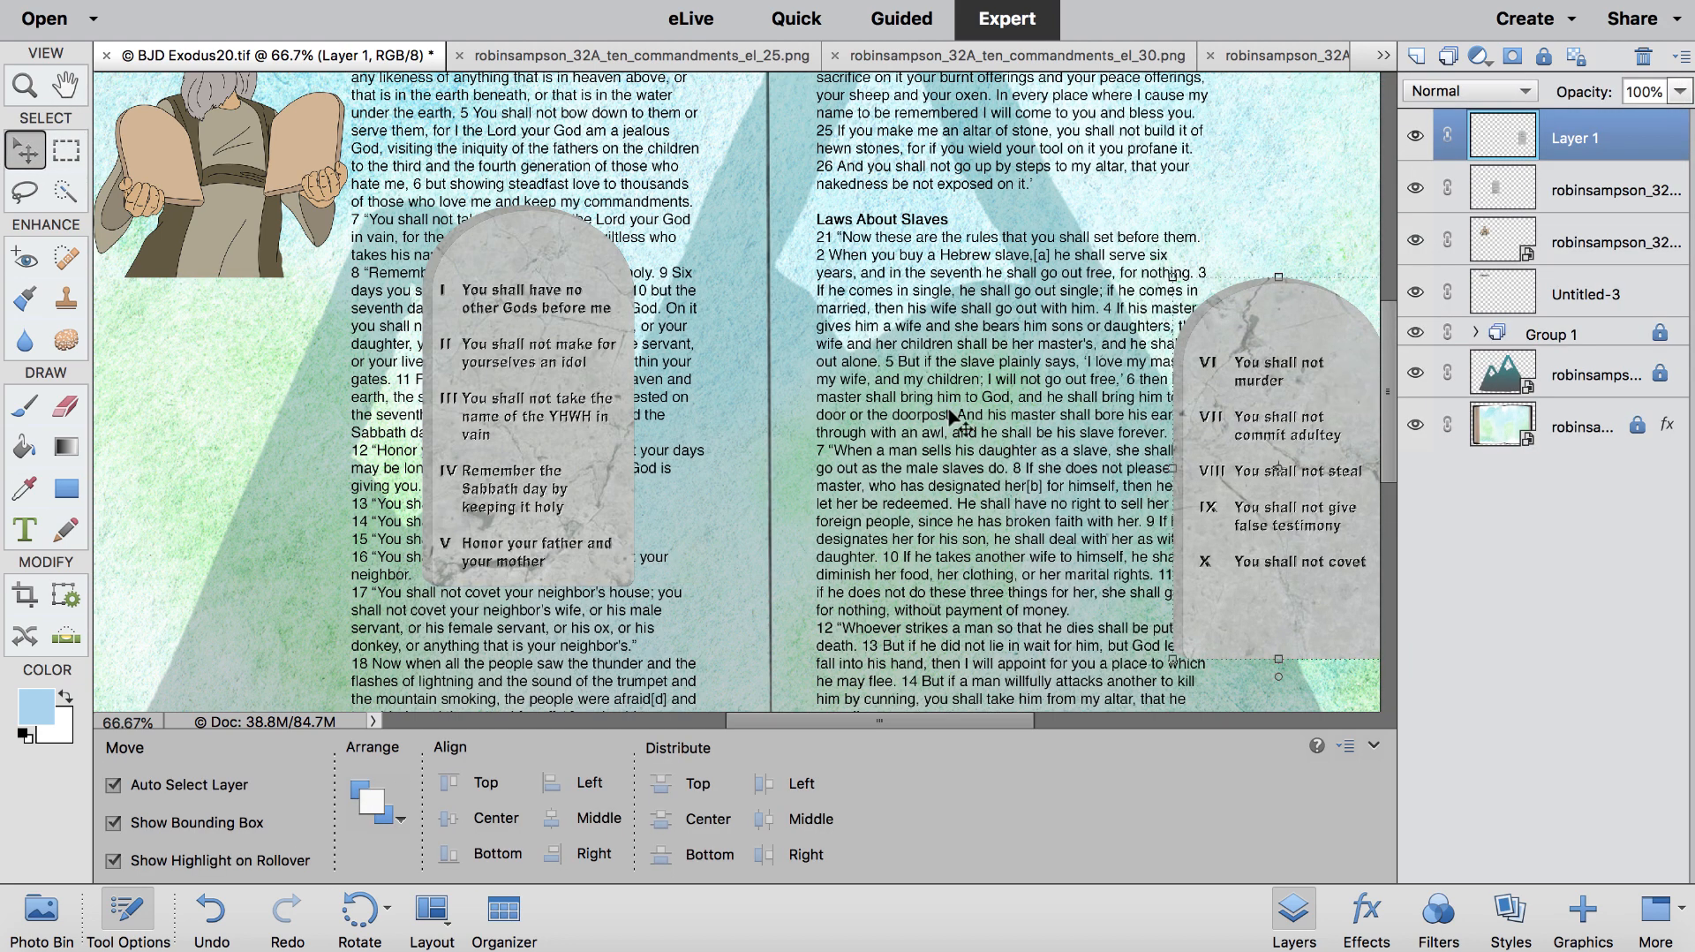
left_click_drag(558, 388, 1146, 234)
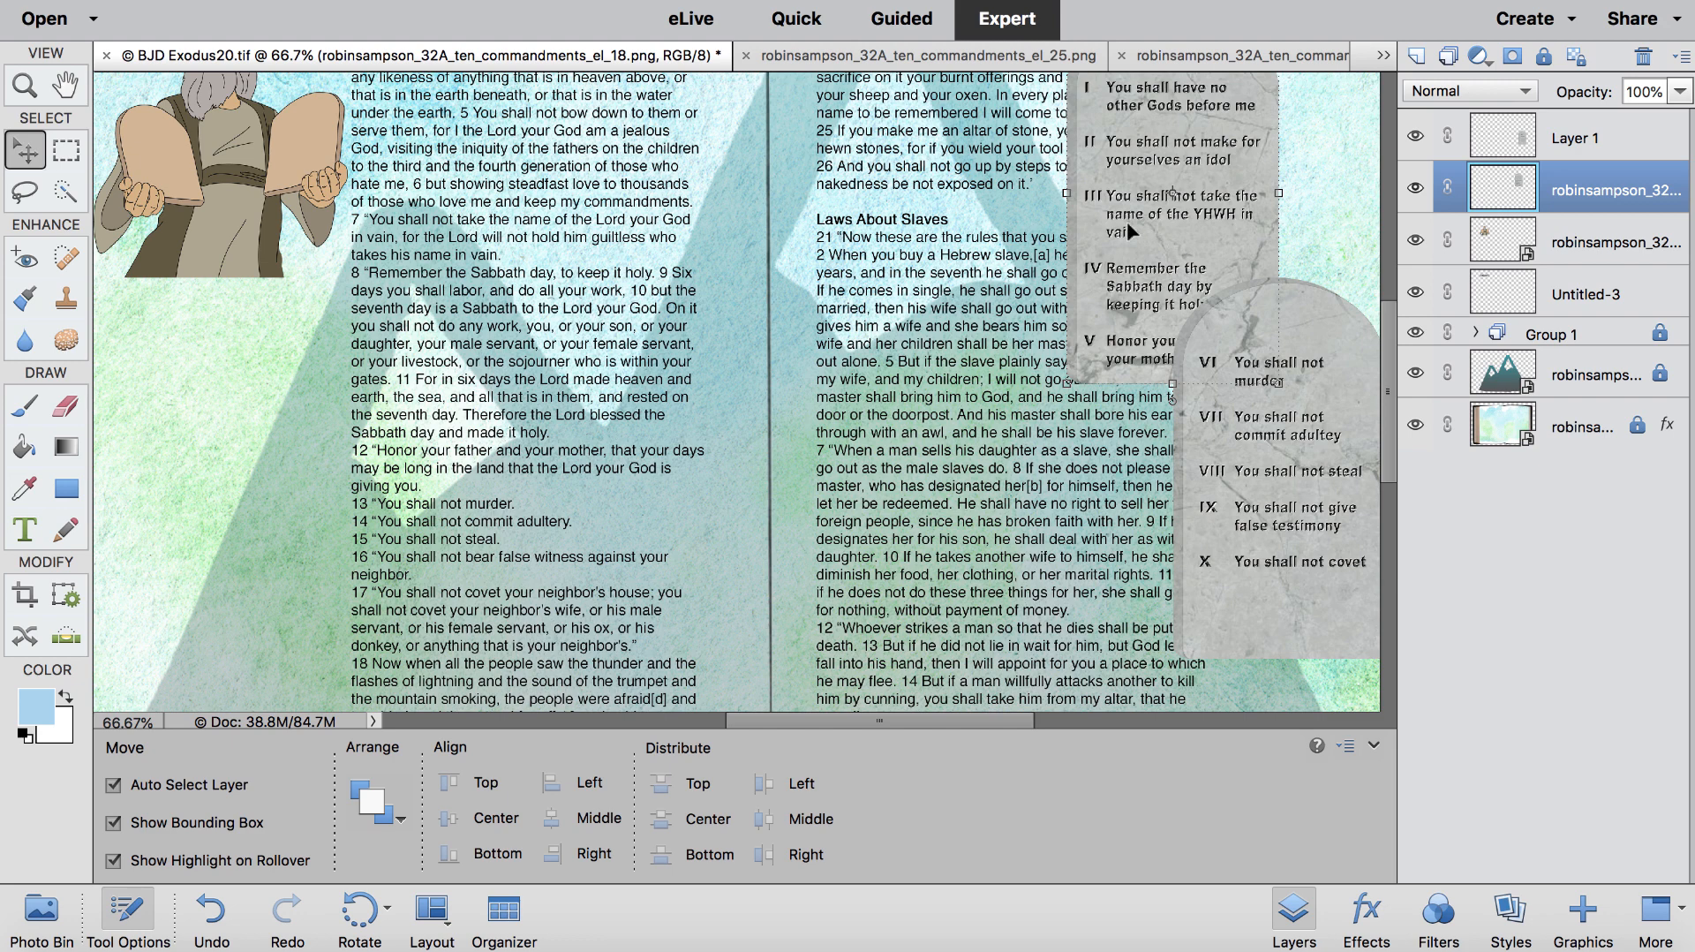
key("super+minus")
key("super+minus")
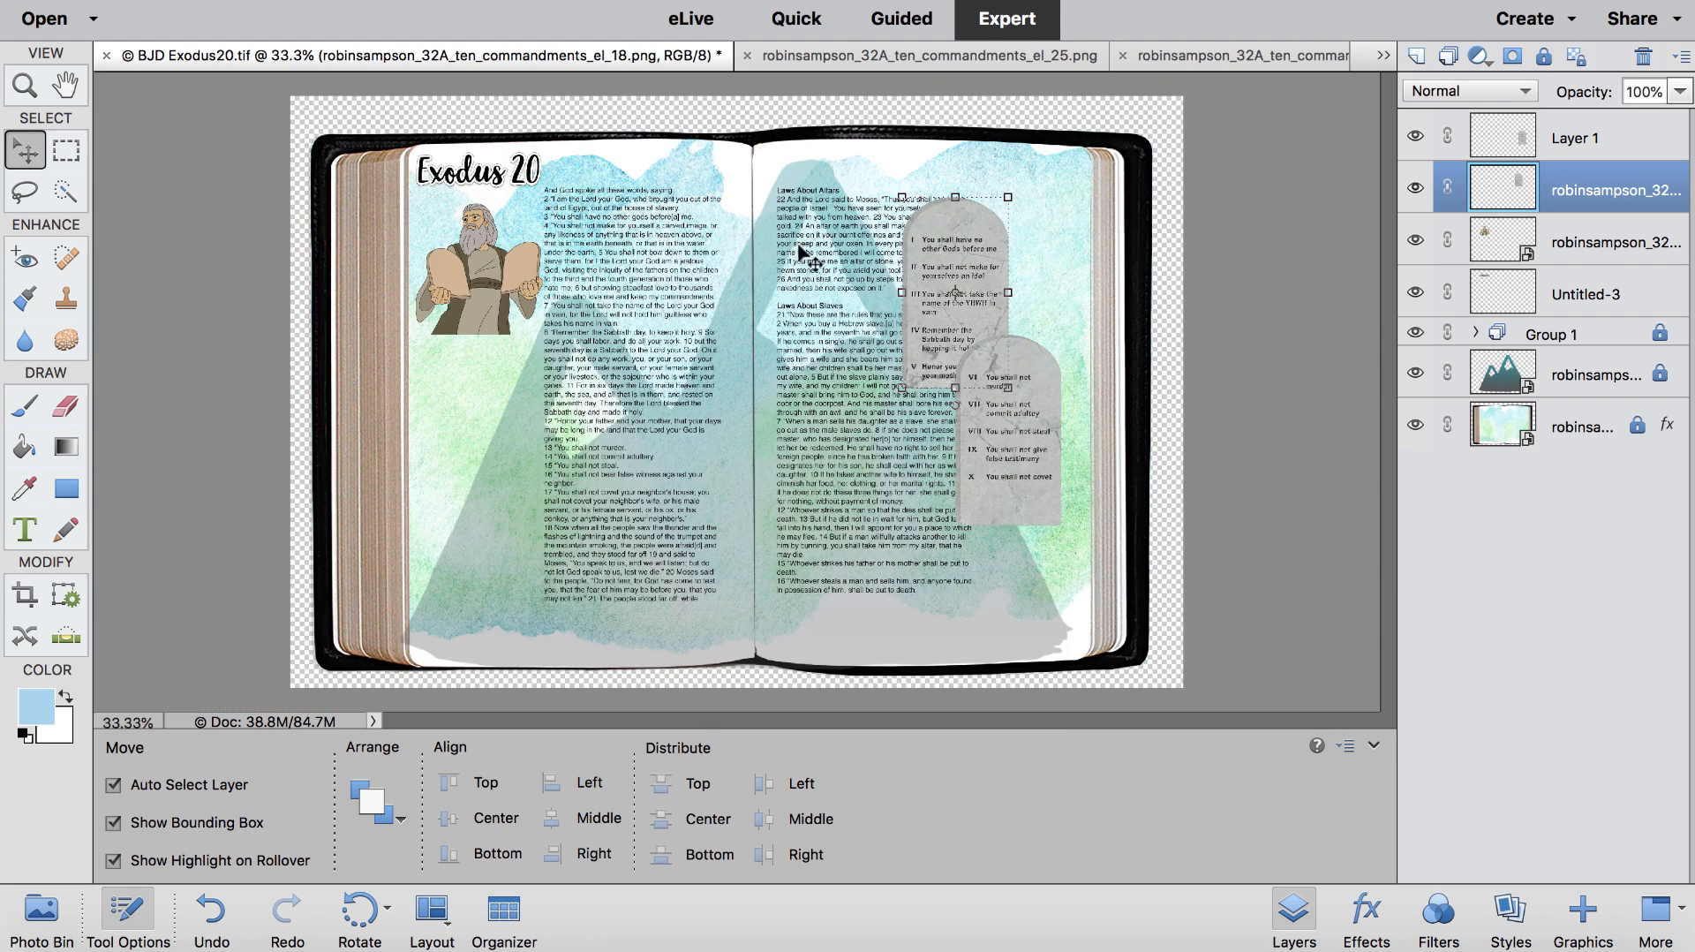
left_click_drag(976, 253, 1062, 211)
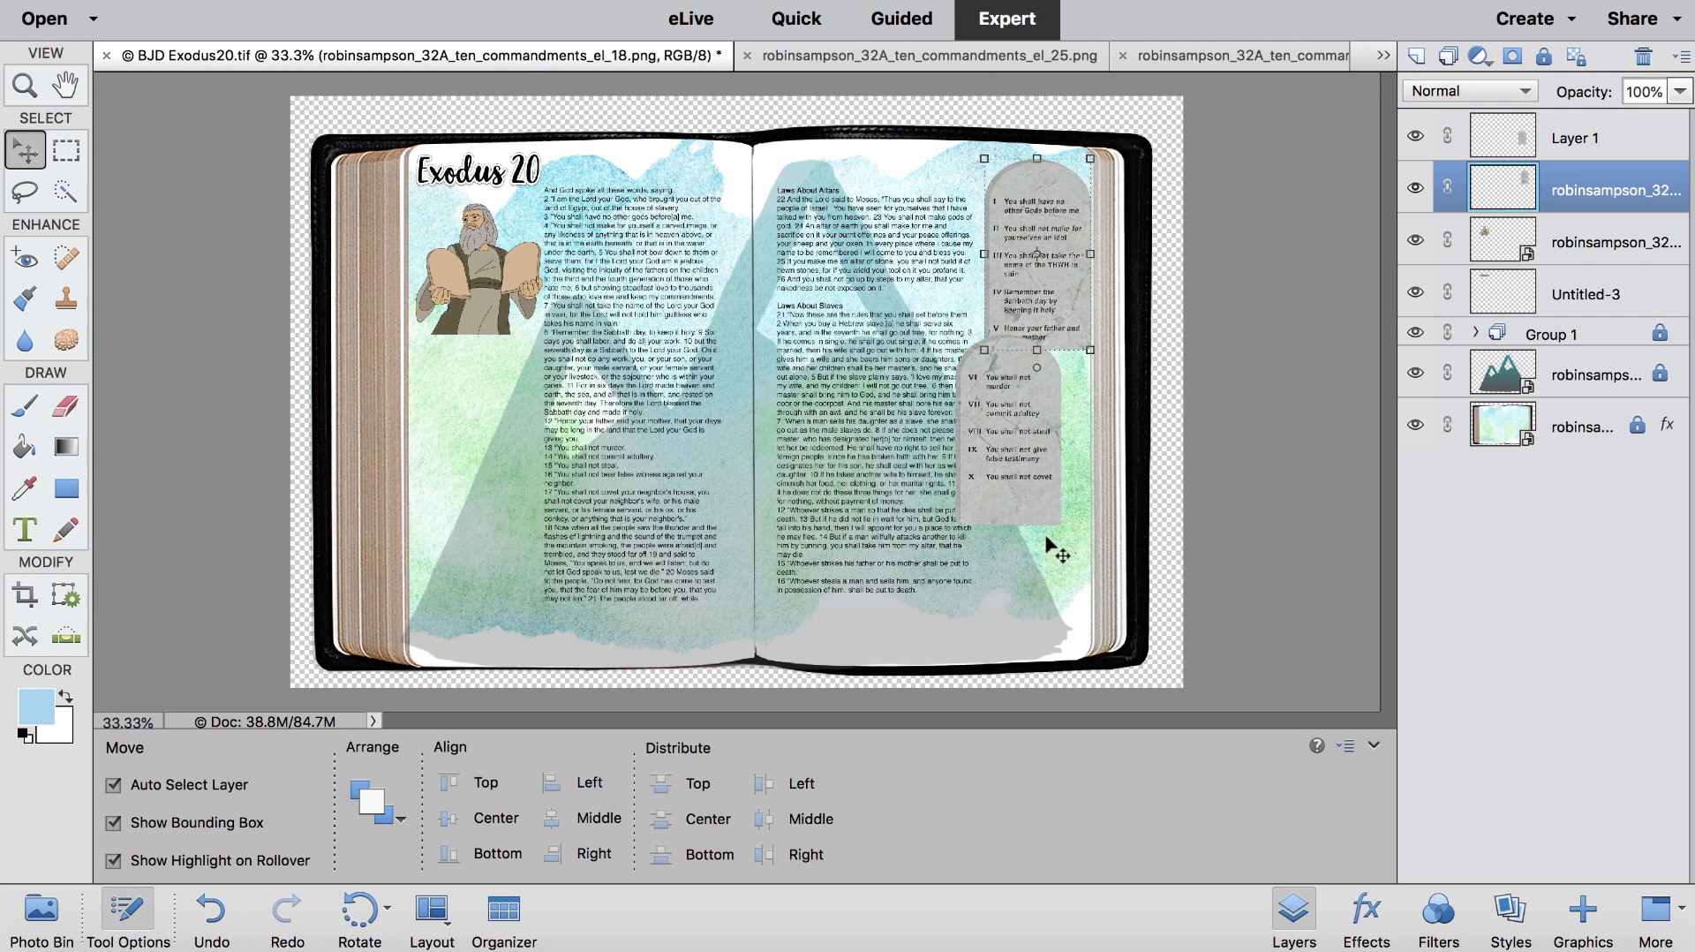
left_click_drag(1042, 499, 1063, 536)
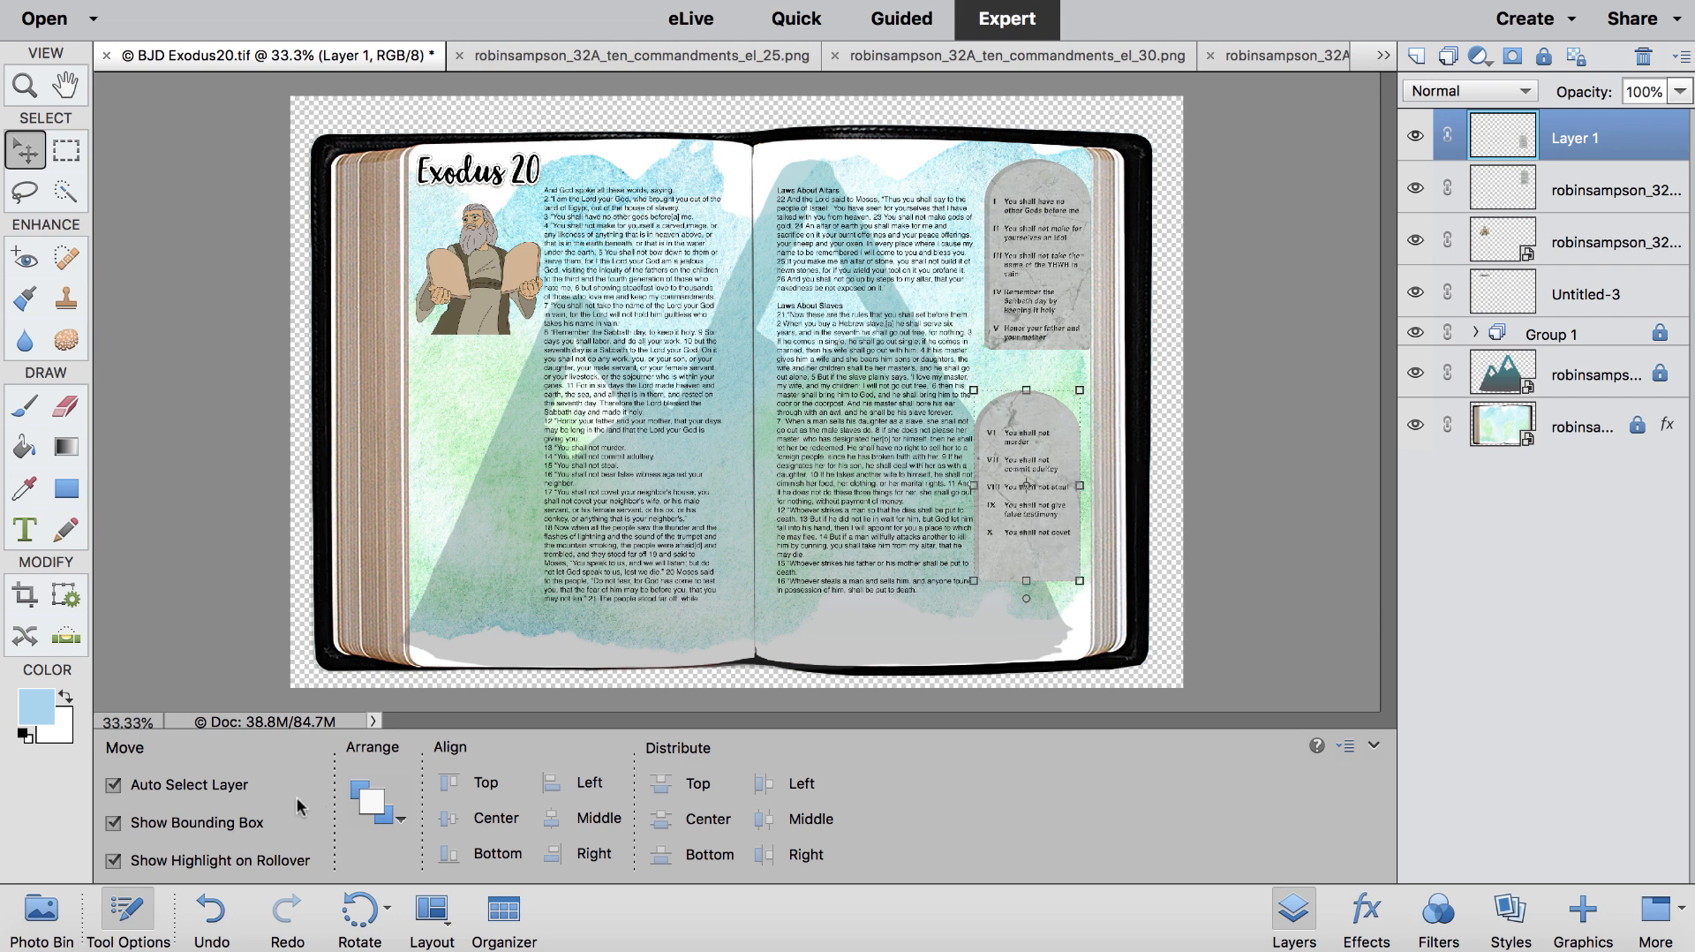
Step: Add the teal and yellow flower cluster from the open files, bring it in front of all layers, and move it near the gap between the tablets
left_click(41, 913)
scroll(598, 857, "down", 1)
scroll(599, 856, "down", 3)
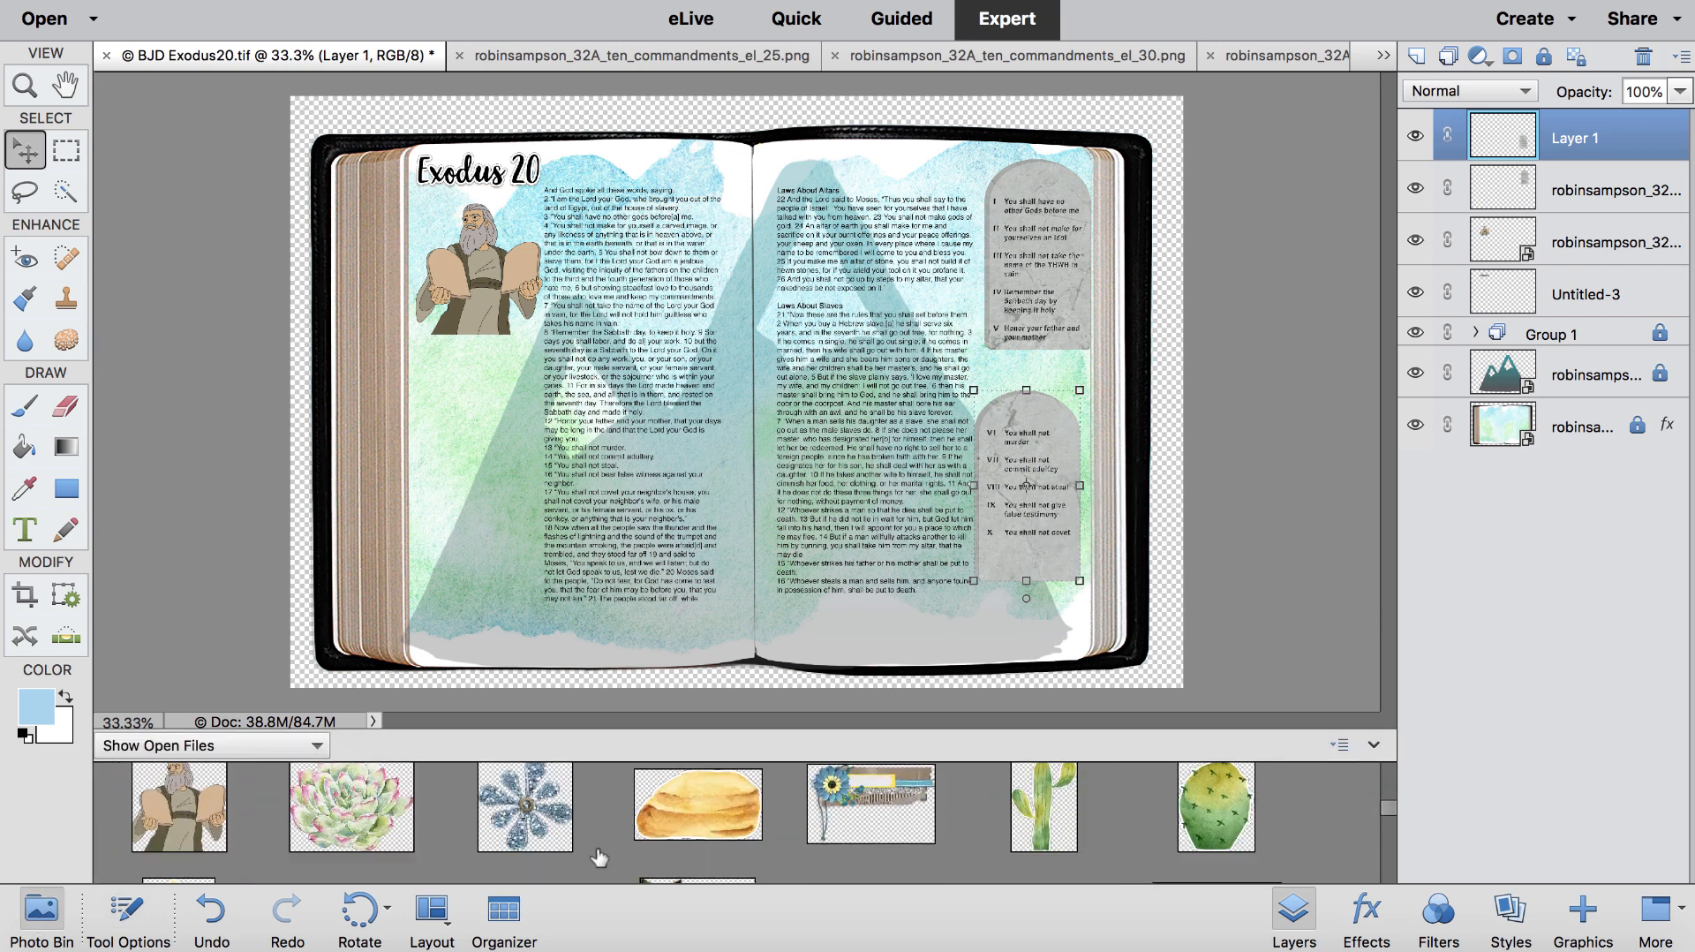
scroll(599, 857, "up", 6)
scroll(599, 856, "down", 5)
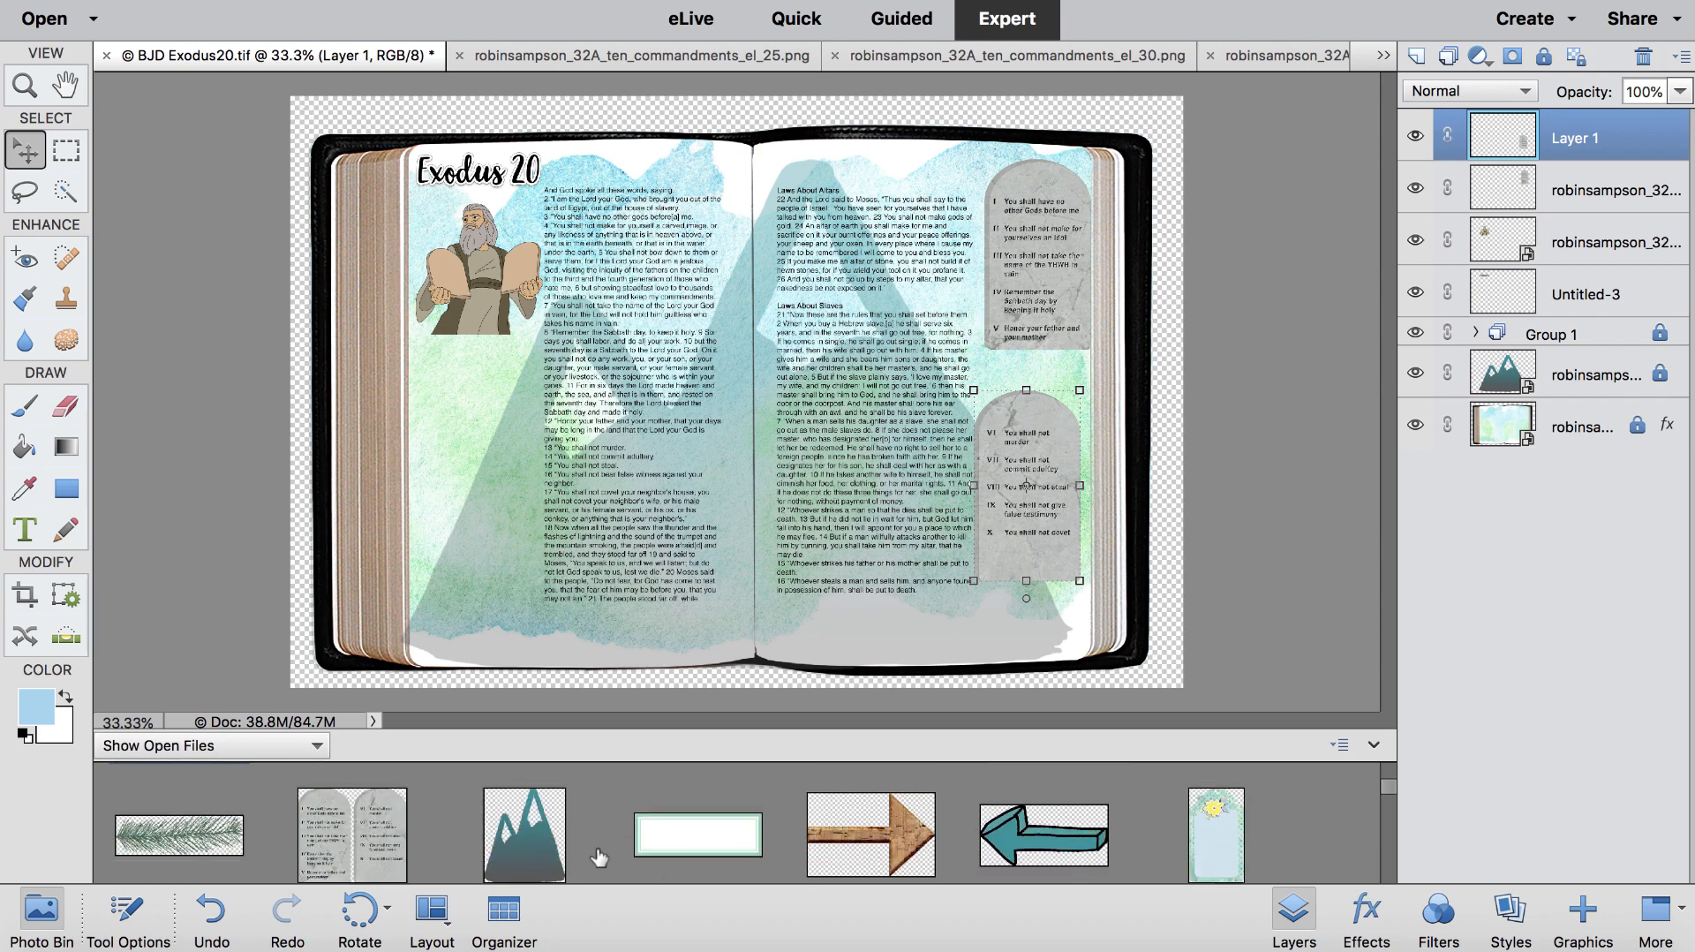
scroll(599, 852, "down", 2)
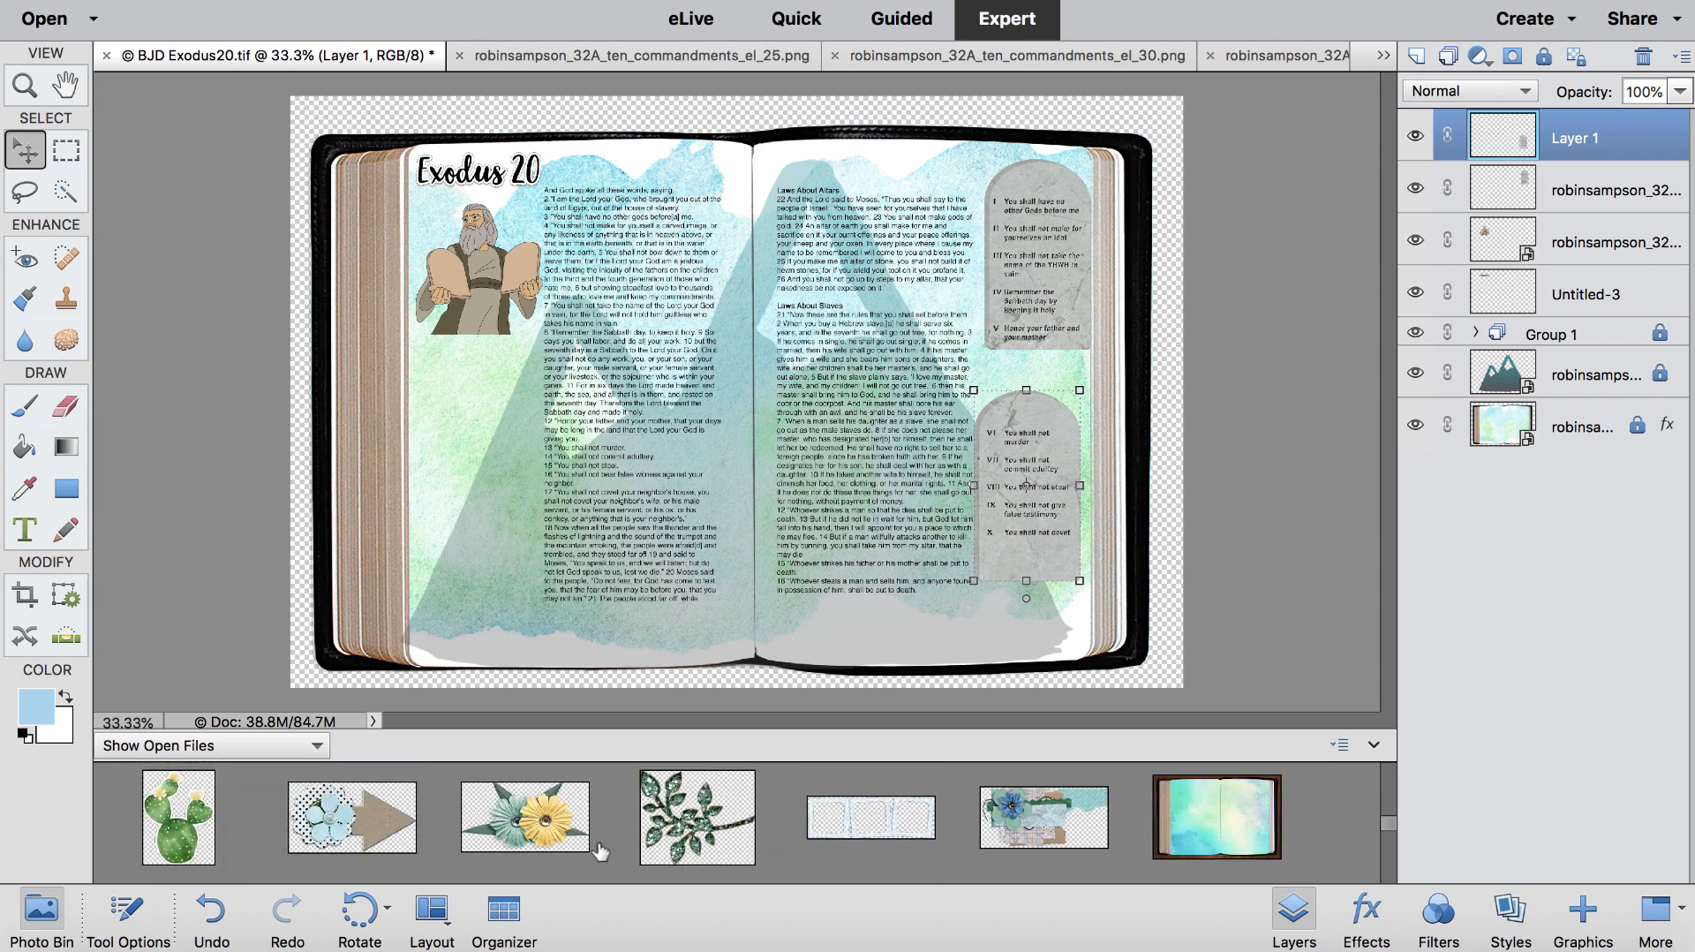
left_click_drag(530, 805, 828, 409)
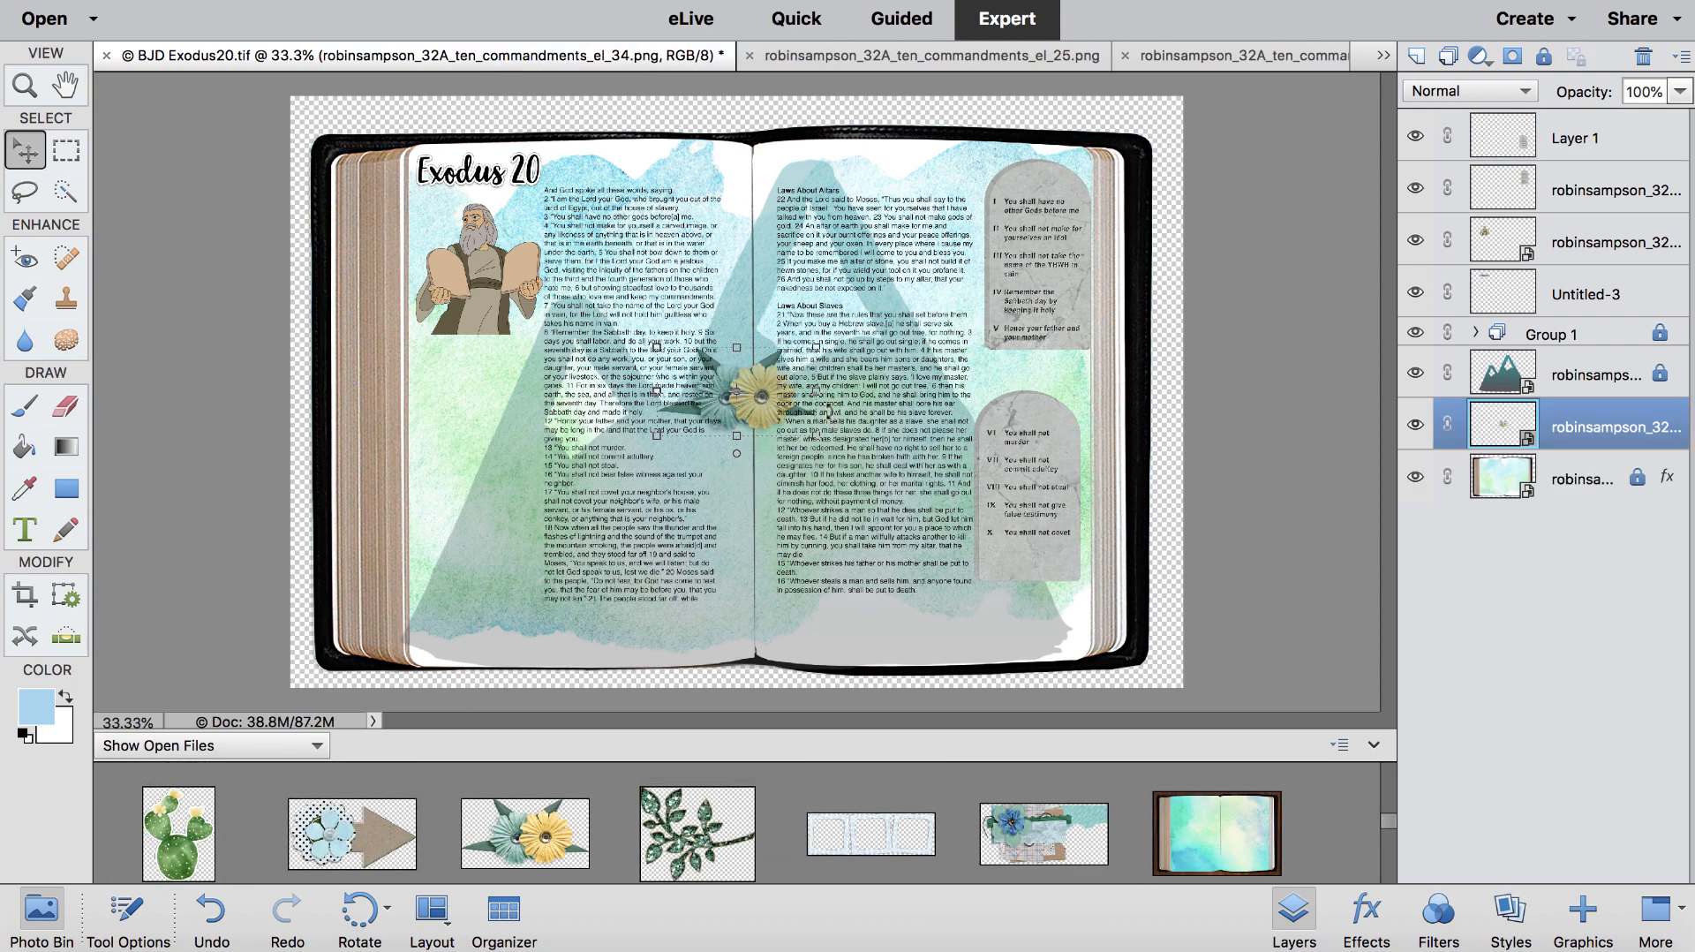
key("super+shift+bracketright")
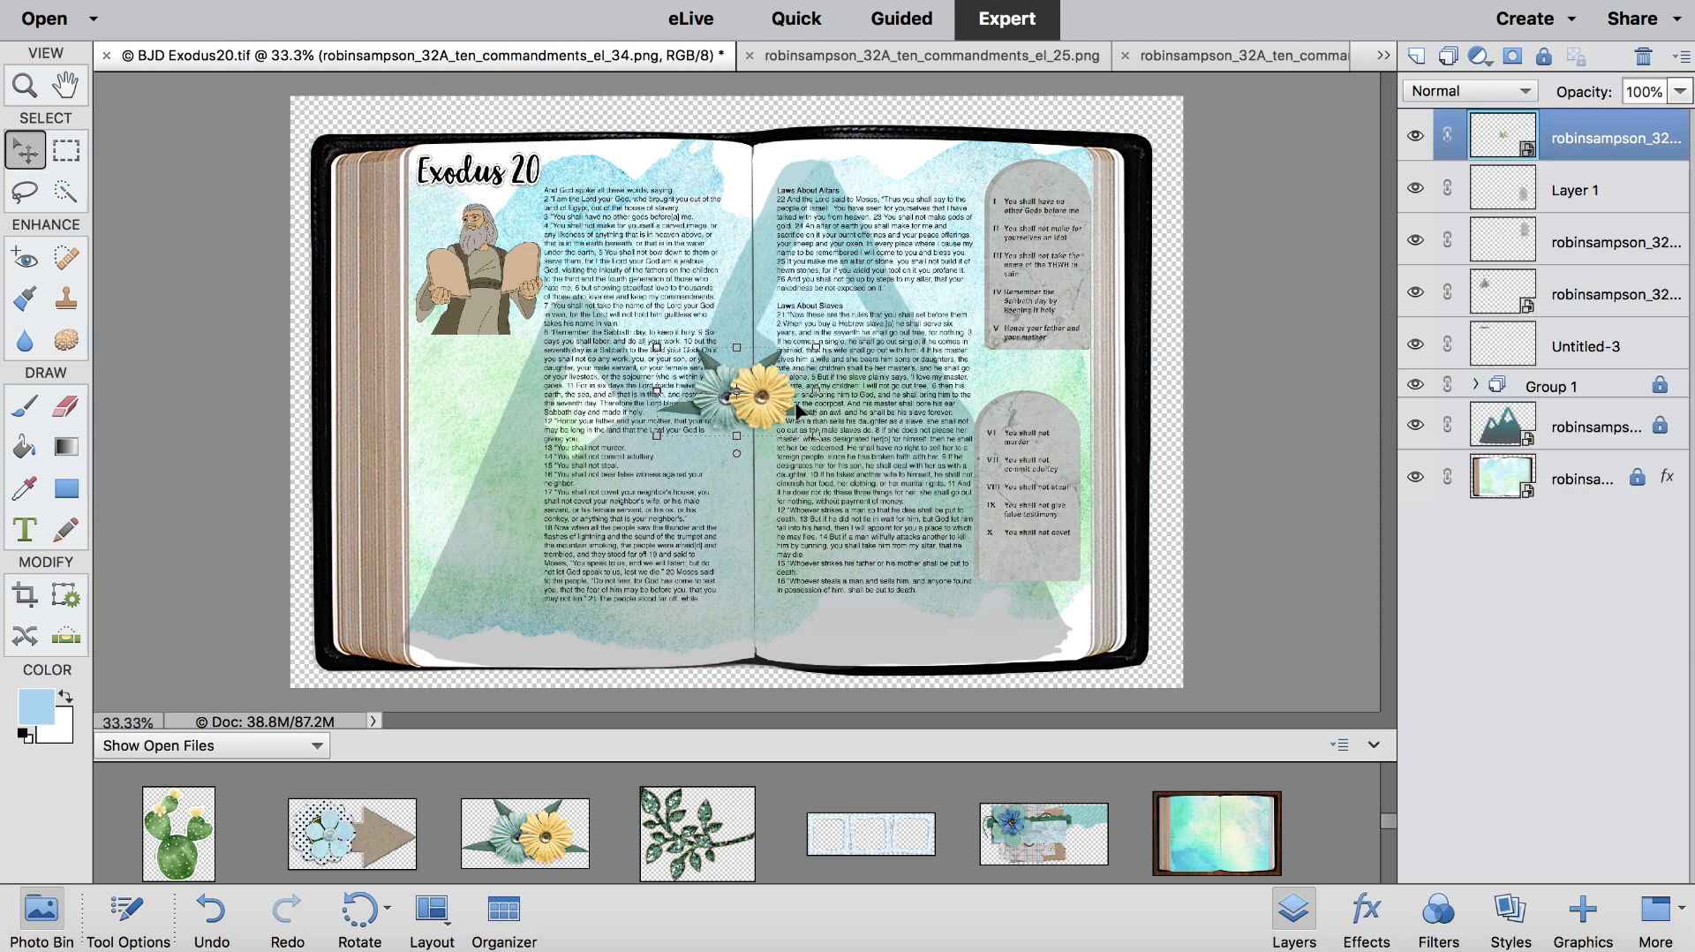
left_click_drag(770, 400, 998, 371)
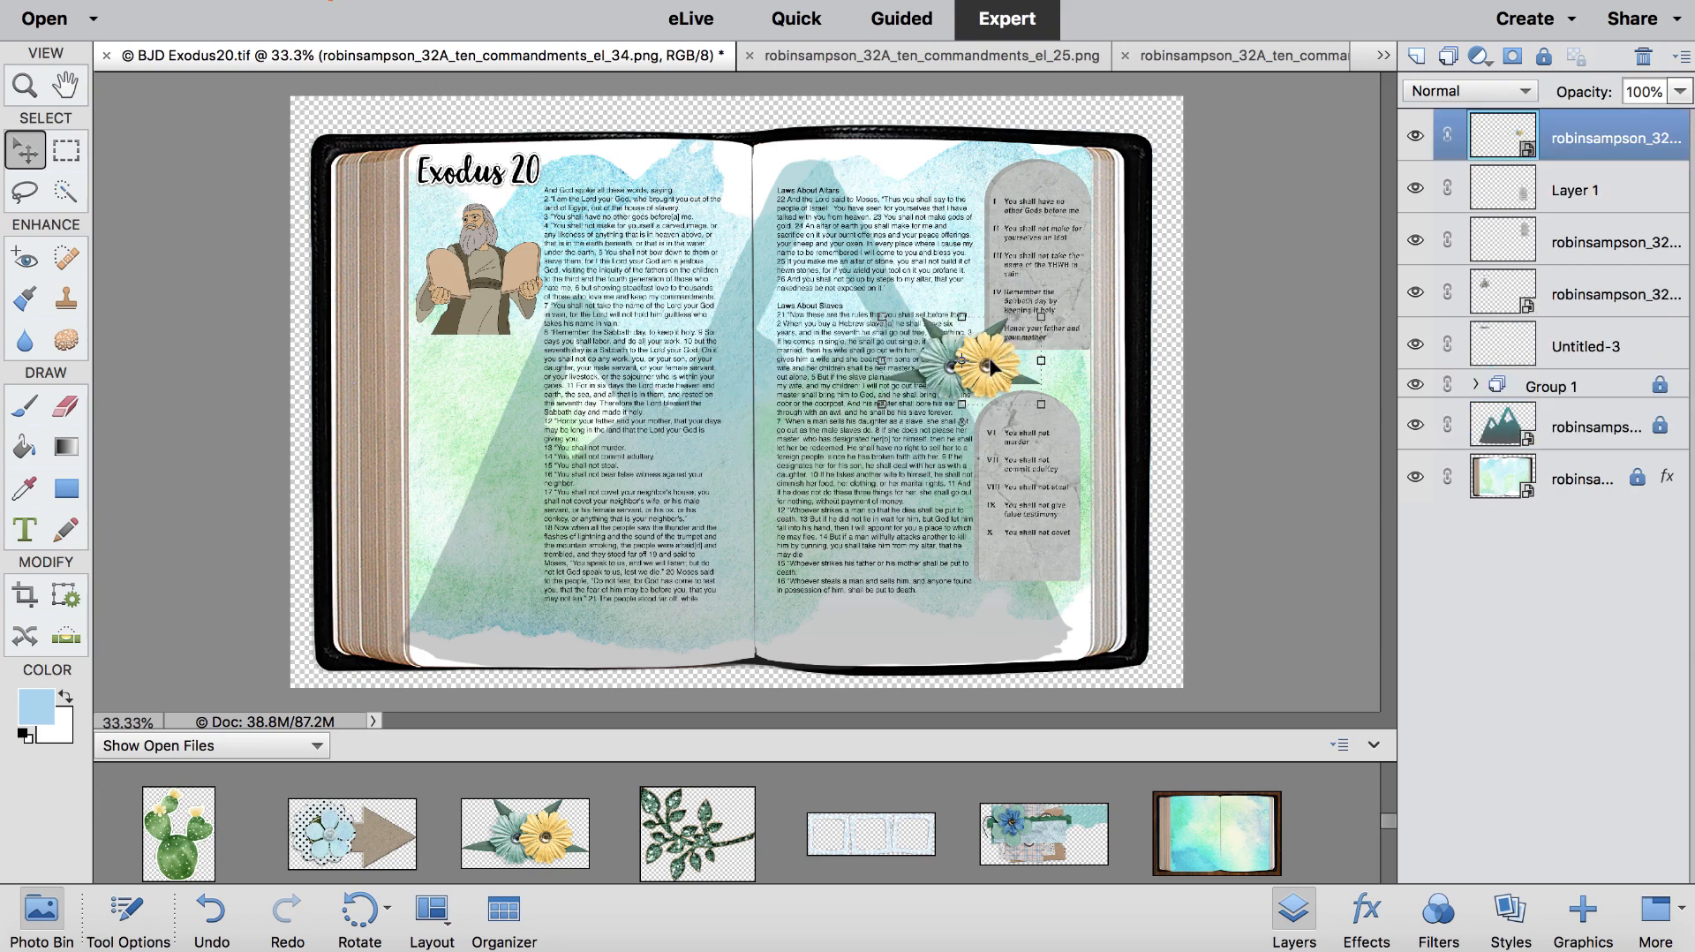
Step: Scale the flower cluster down and fit it into the gap between the two tablets in the margin
key("super+equal")
key("super+equal")
scroll(994, 366, "right", 10)
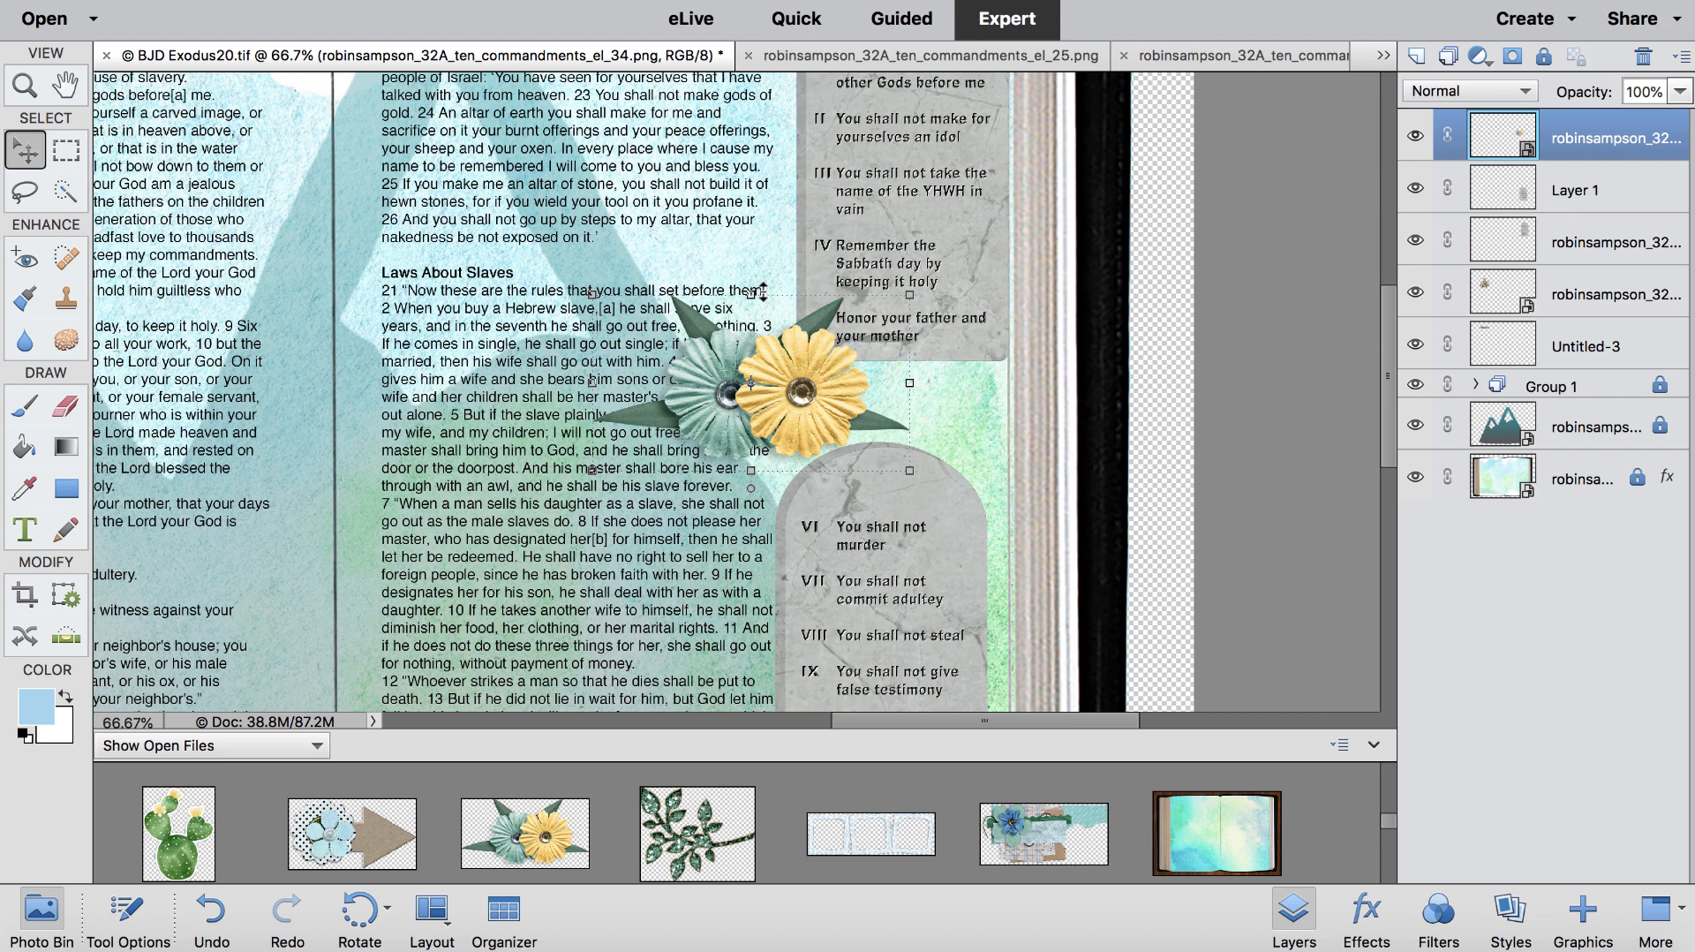
left_click_drag(756, 291, 748, 332)
mouse_move(909, 399)
left_mouse_down()
mouse_move(861, 399)
mouse_move(928, 411)
left_mouse_up()
key("Return")
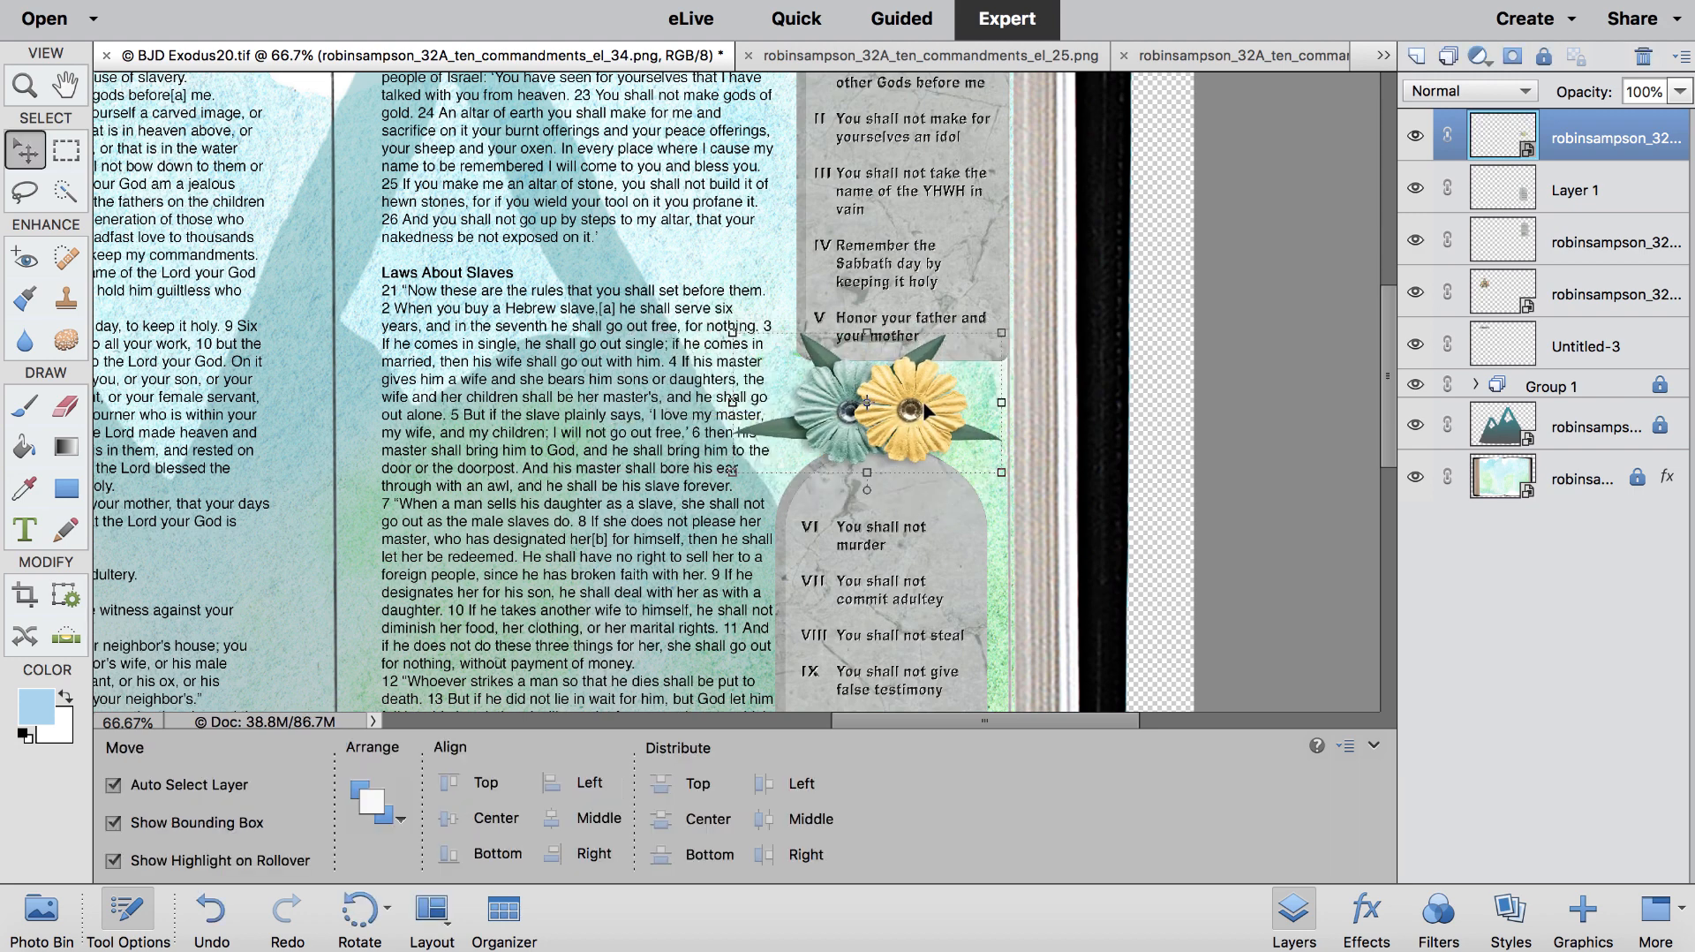
Step: Space out the margin column by lowering the second tablet and the flowers, nudge the first tablet into line, and deselect the layers
left_click(928, 561)
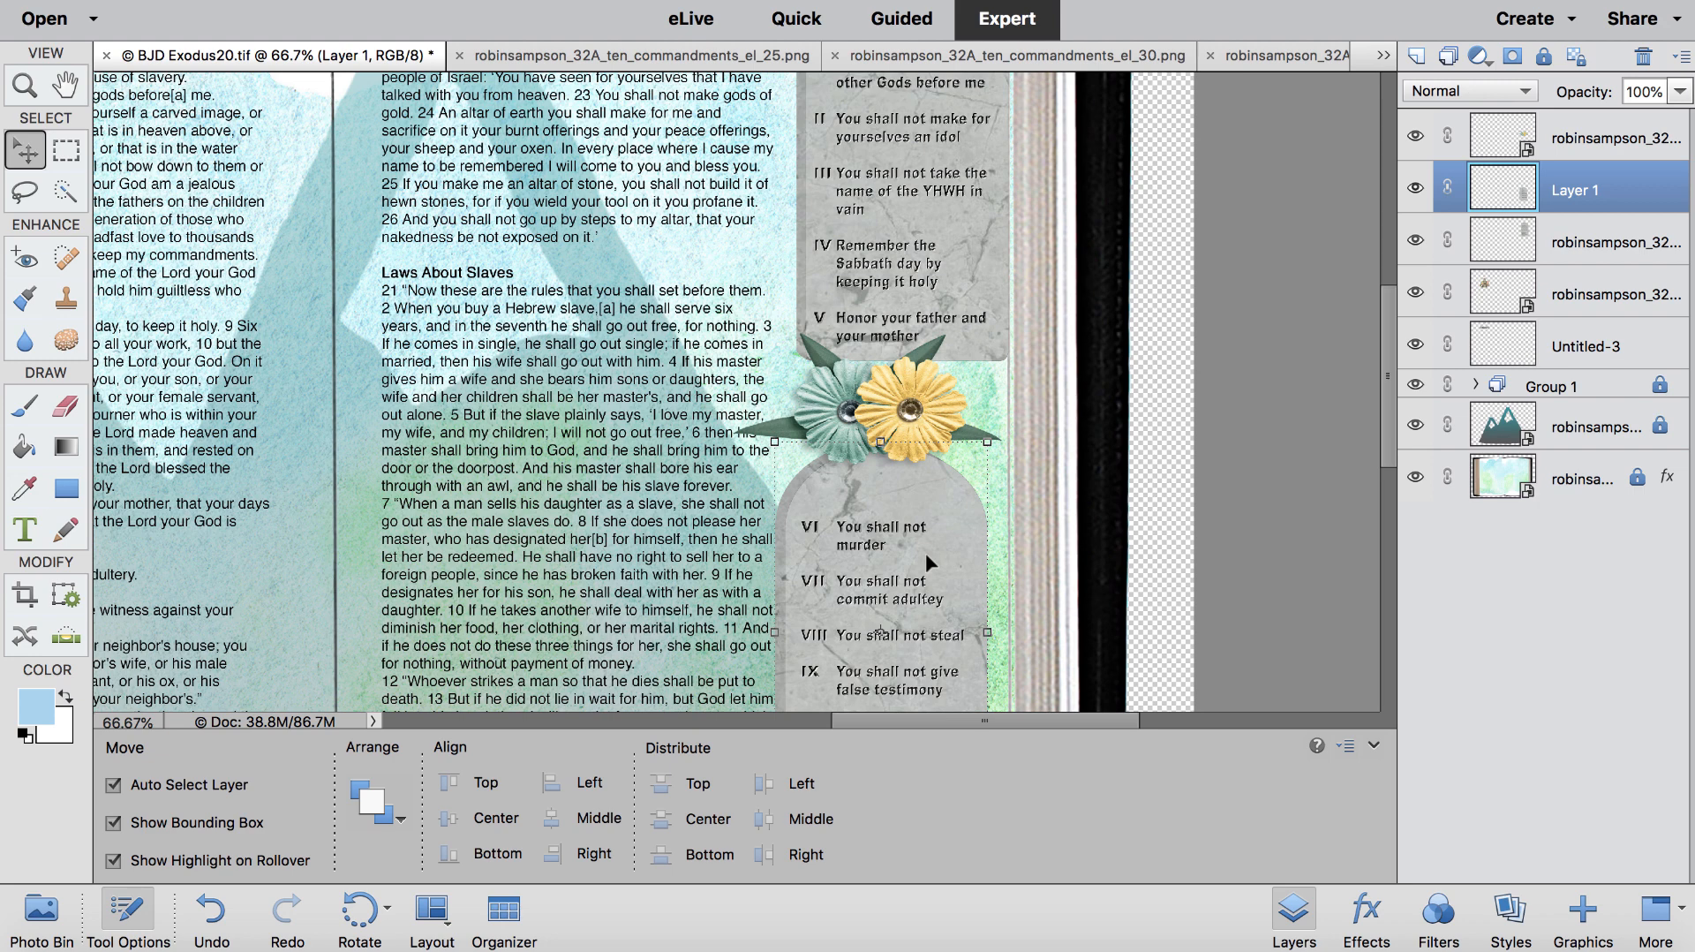
key("ctrl+minus")
key("ctrl+minus")
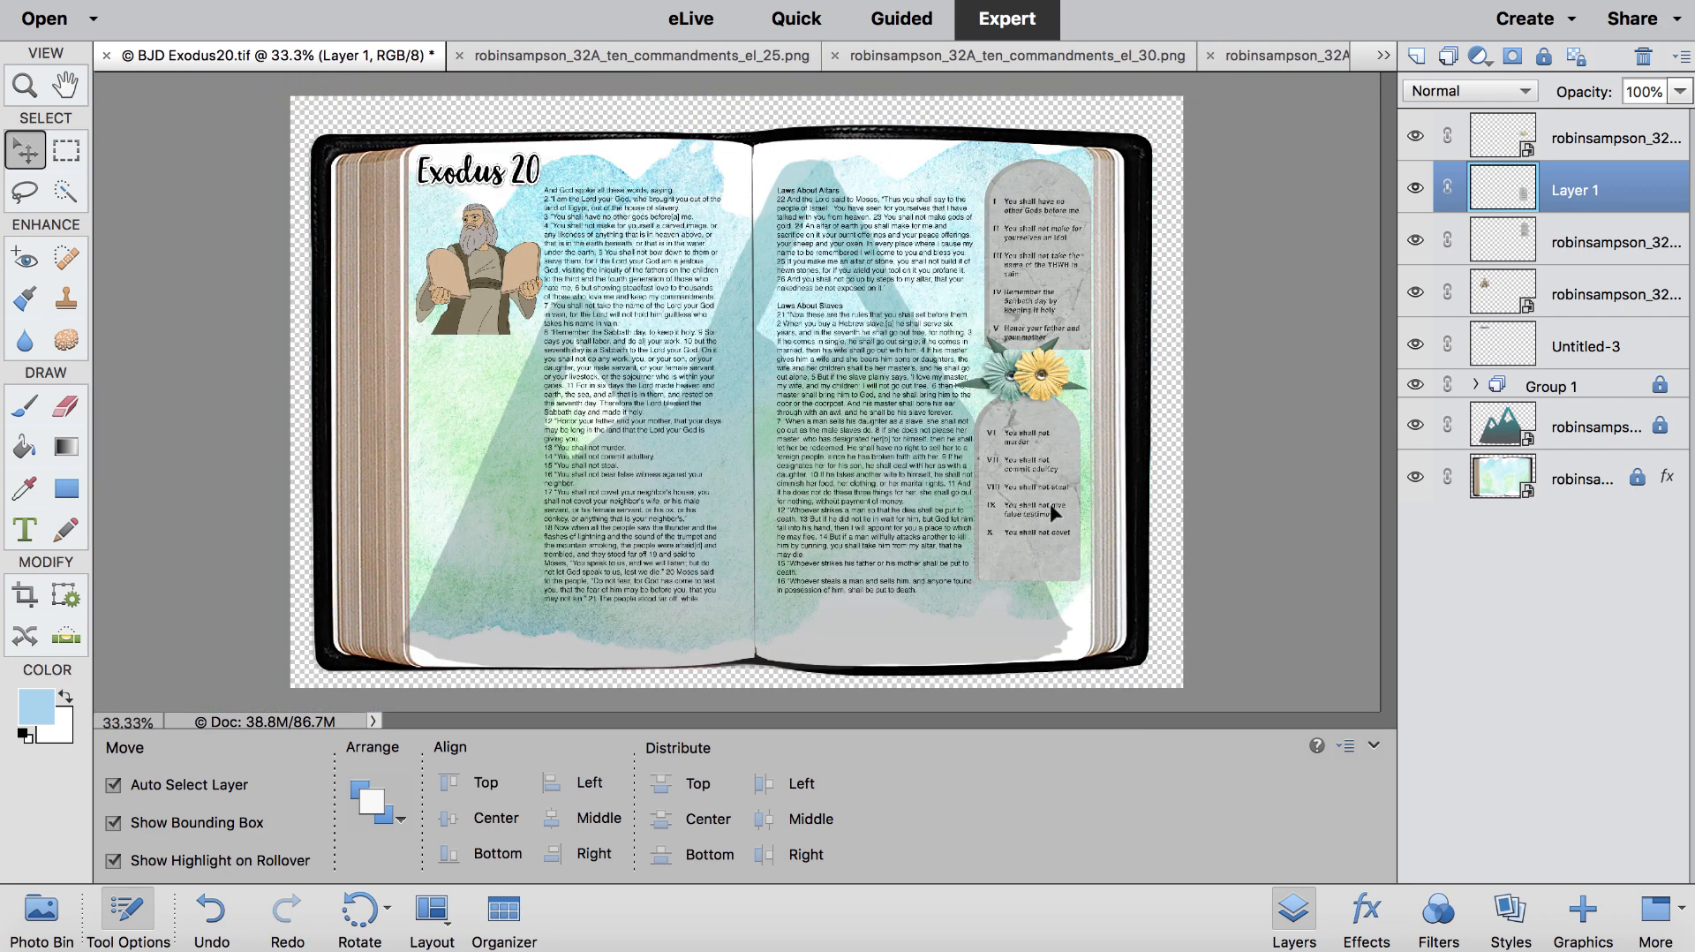
left_click_drag(1050, 512, 1063, 545)
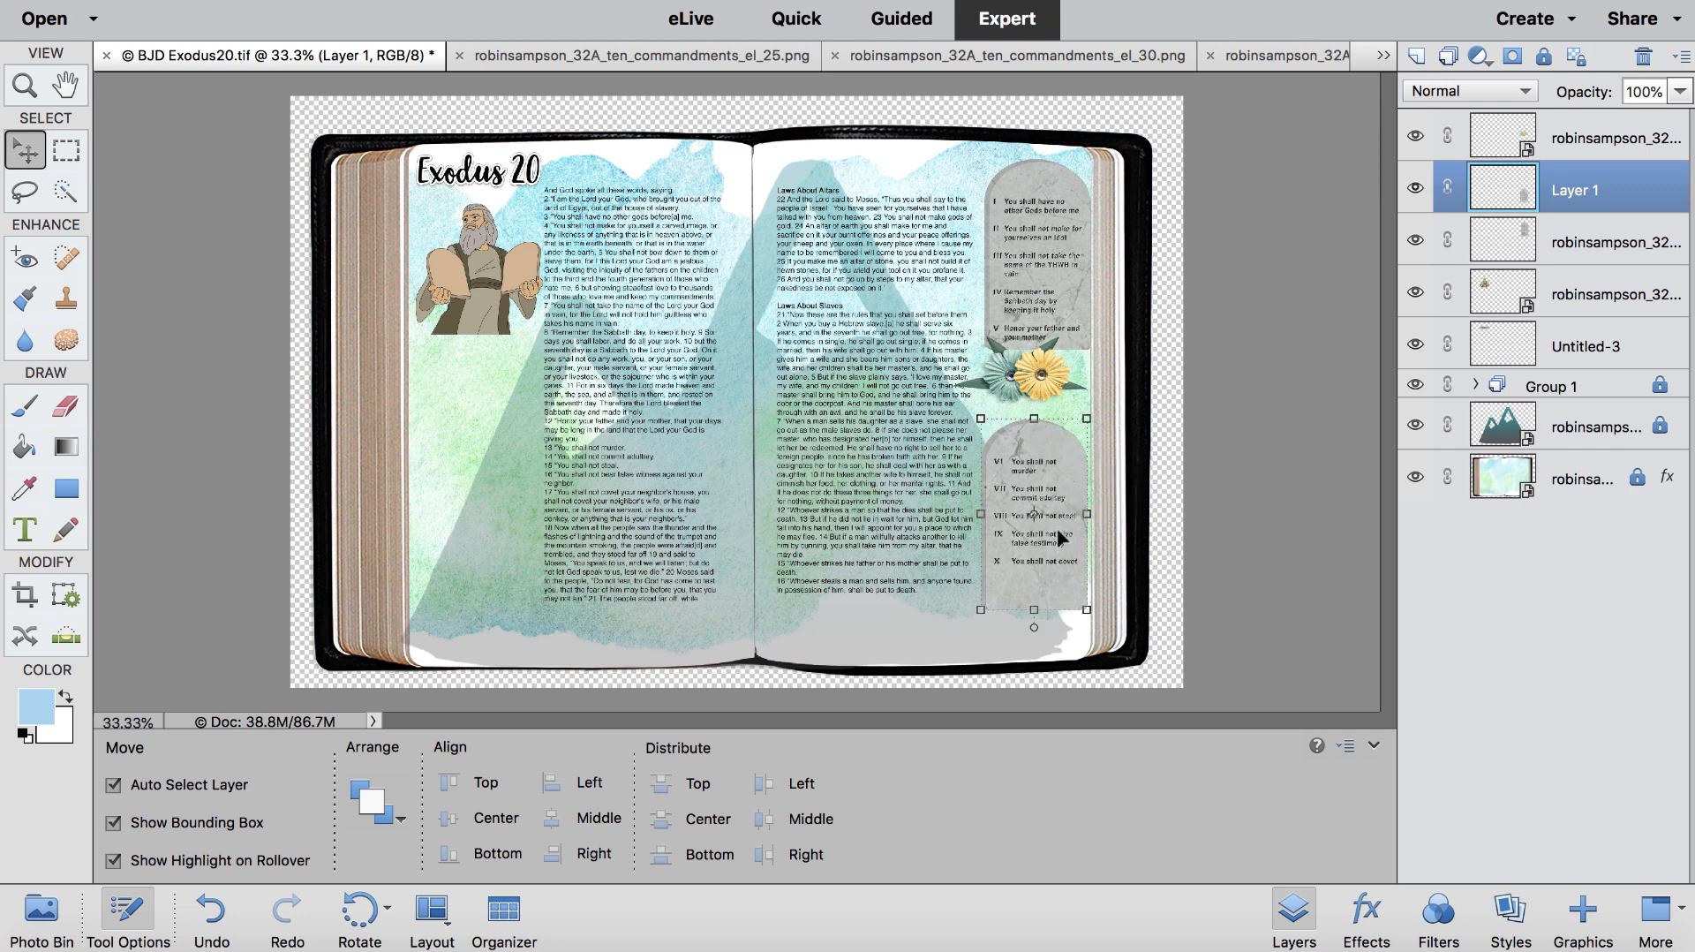
left_click(1046, 378)
mouse_move(1046, 378)
left_mouse_down()
mouse_move(1046, 409)
mouse_move(1046, 395)
left_mouse_up()
left_click(1040, 251)
left_click_drag(1039, 251, 1035, 257)
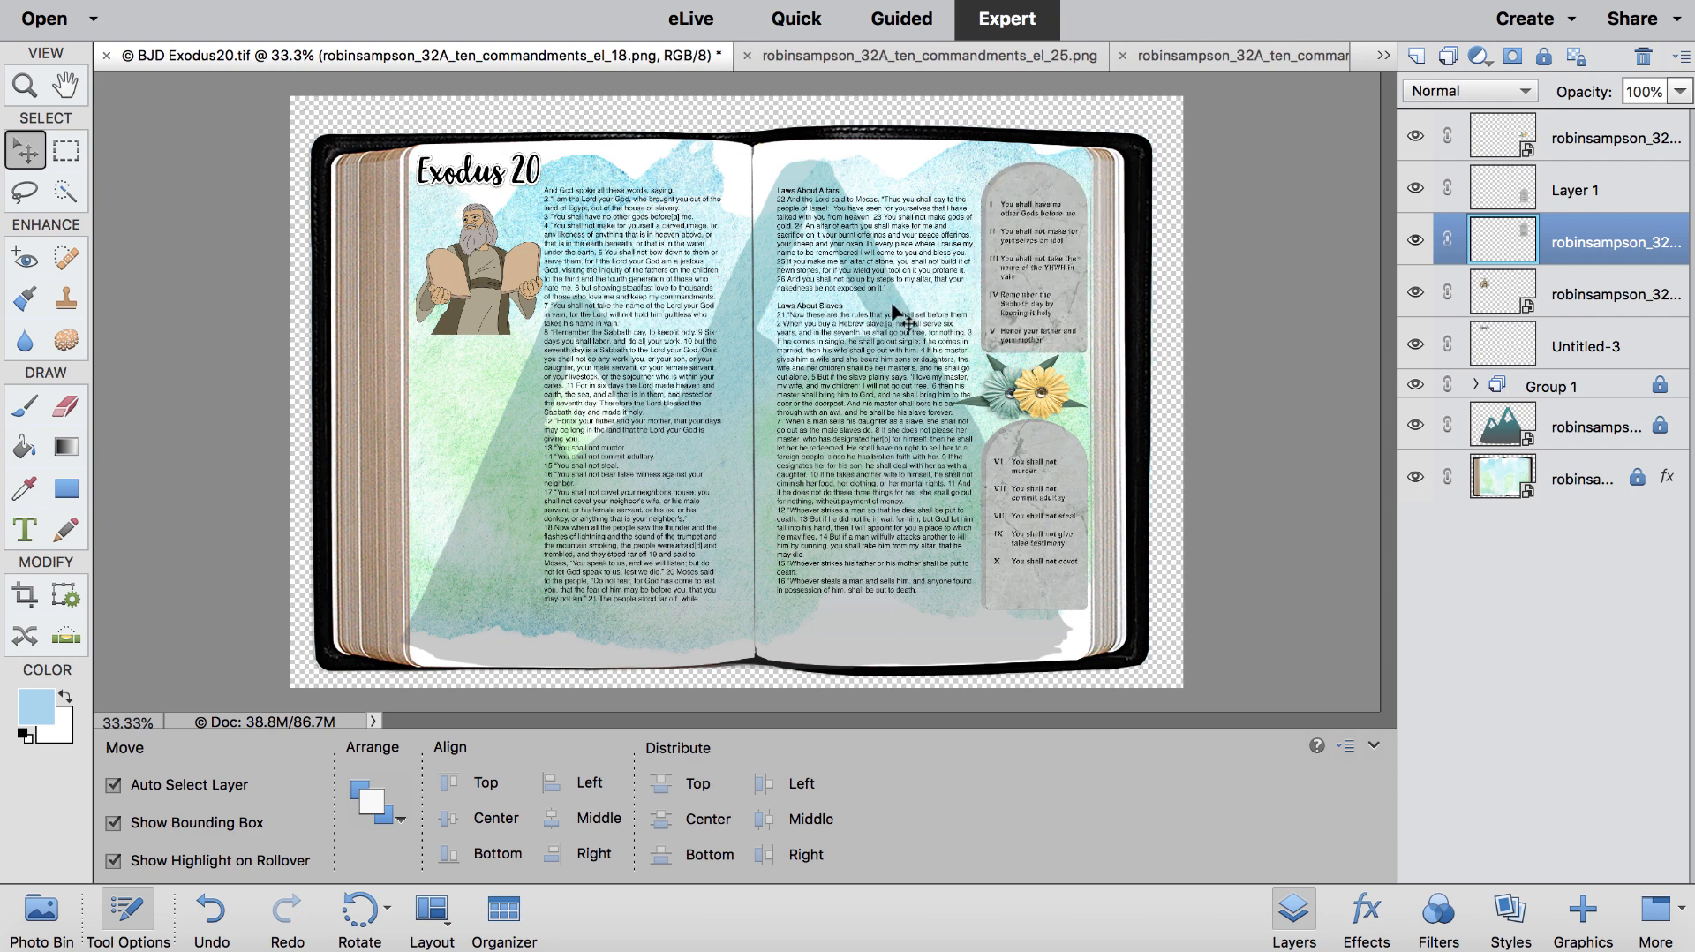
left_click(918, 323)
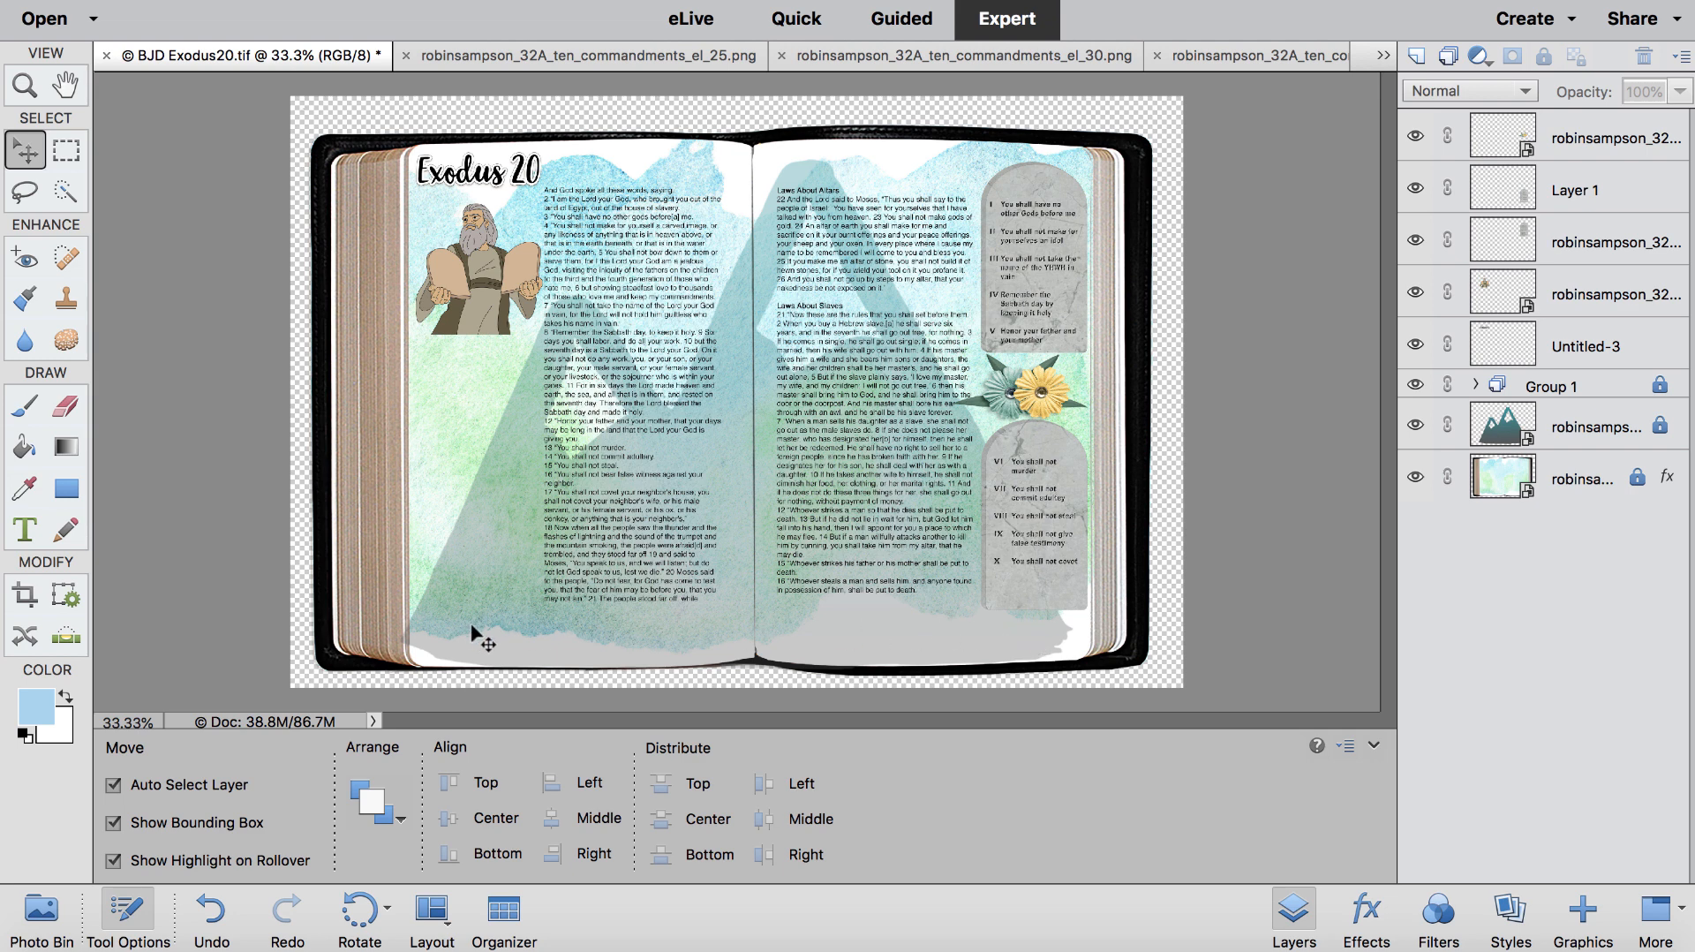
Step: Add the patterned tape strips from the open files, bring them in front of all layers, and place them along the left page's bottom edge
left_click(42, 919)
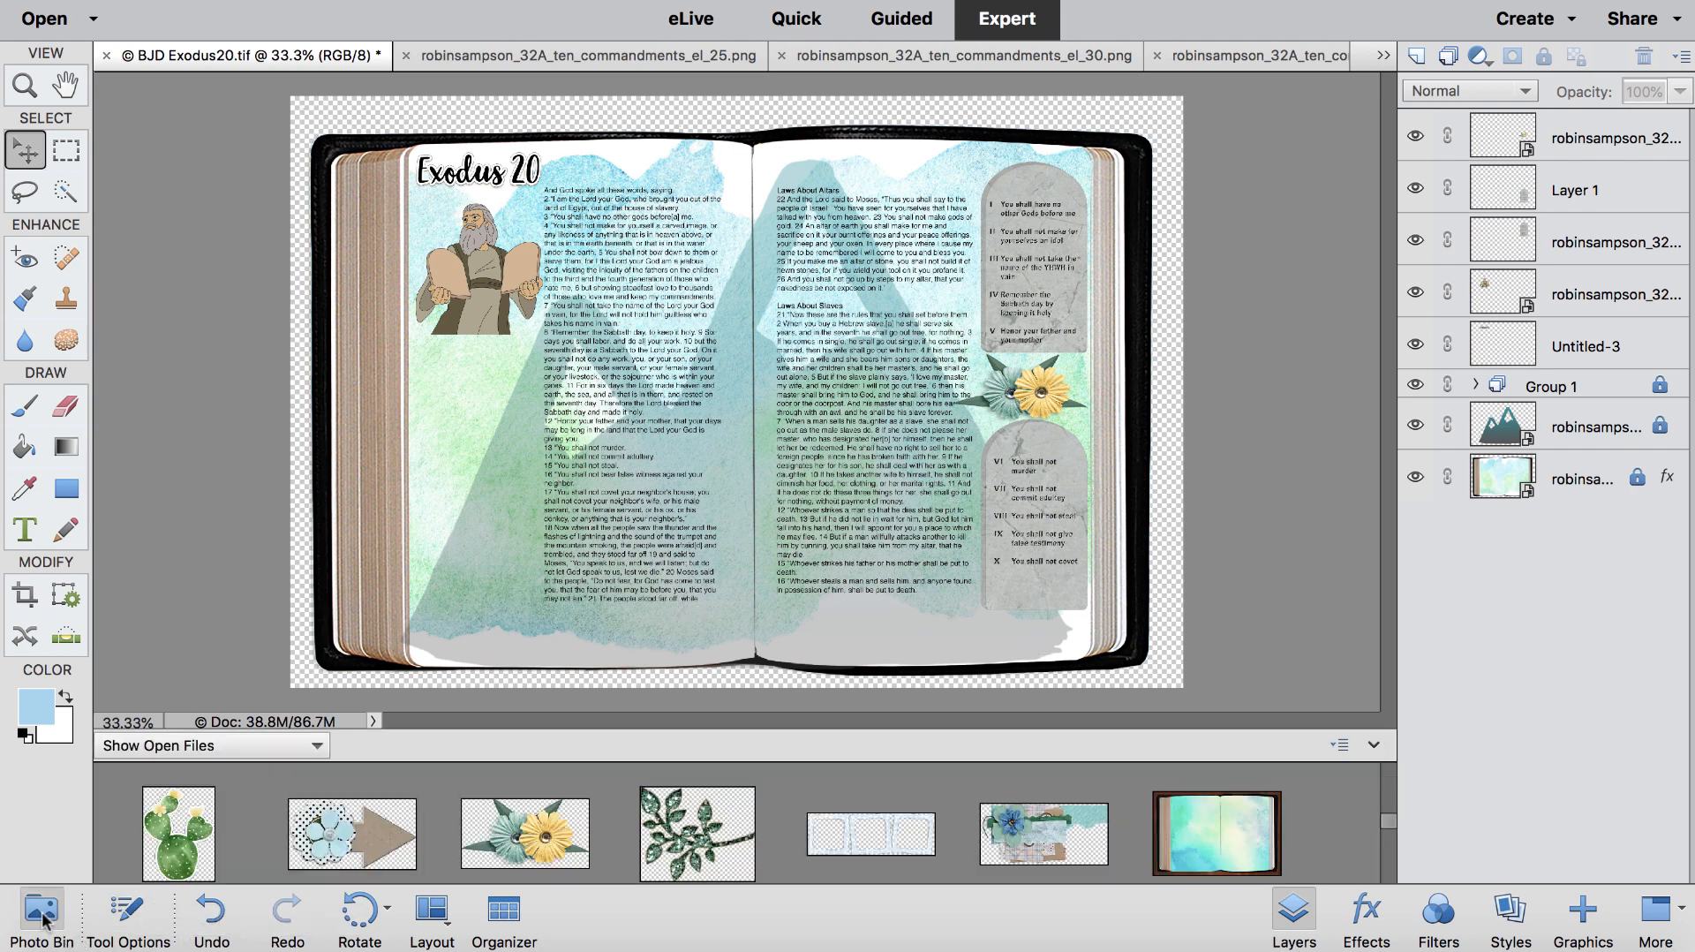
scroll(766, 819, "down", 2)
left_click_drag(766, 820, 571, 512)
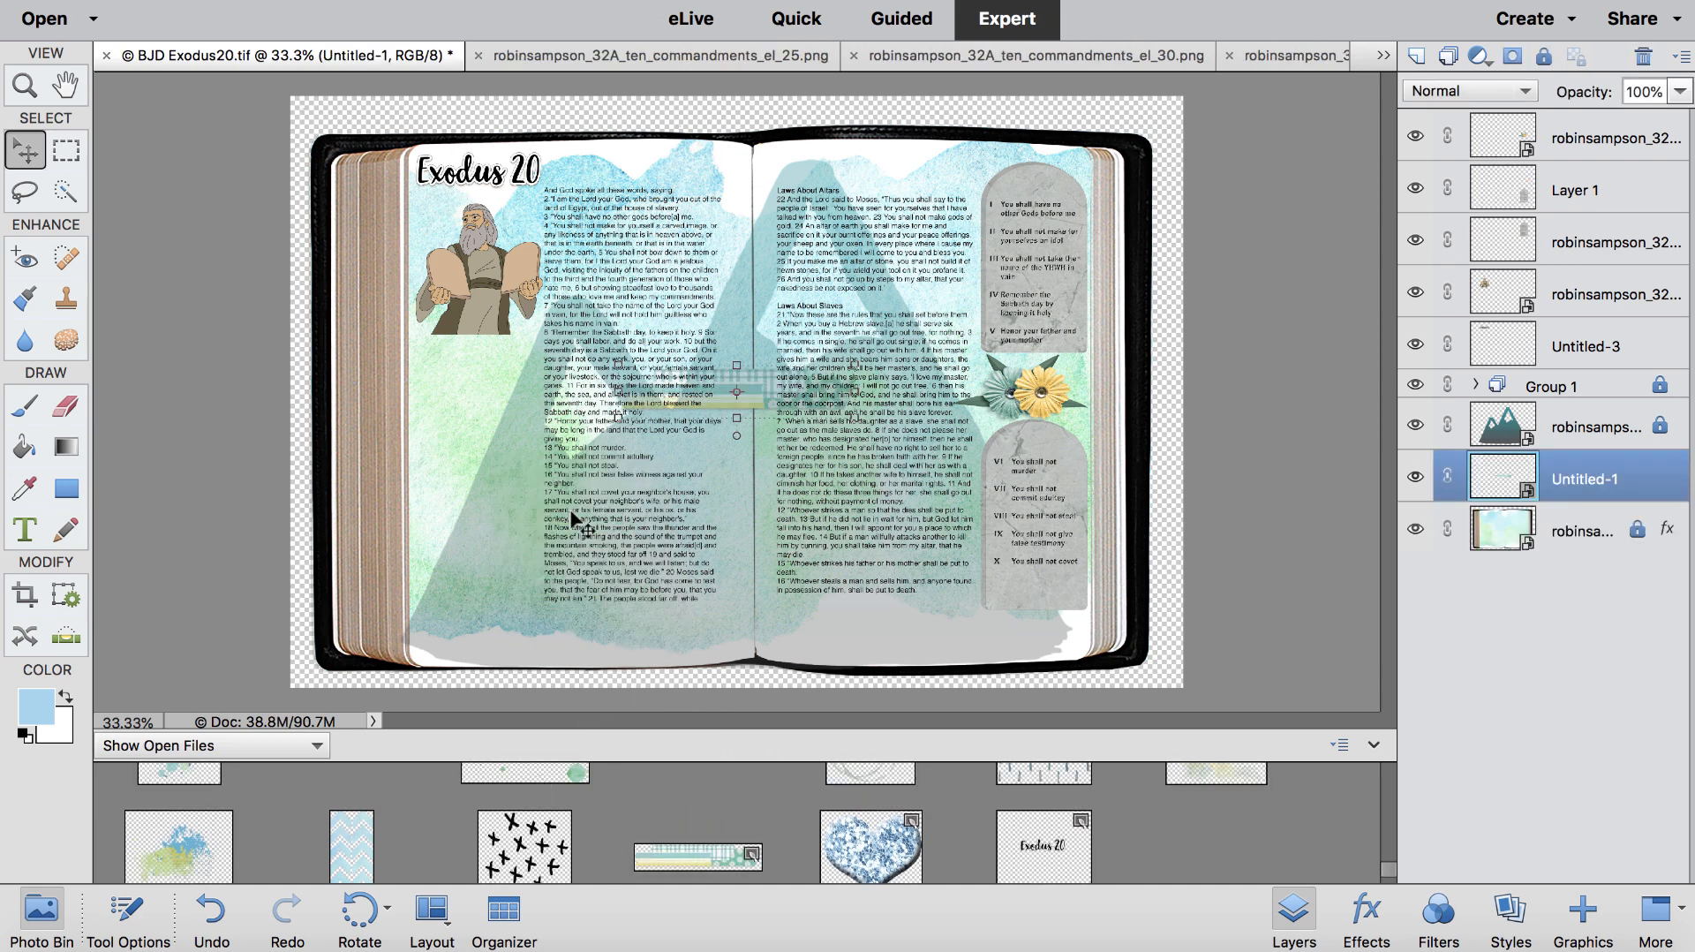
key("ctrl+shift+bracketright")
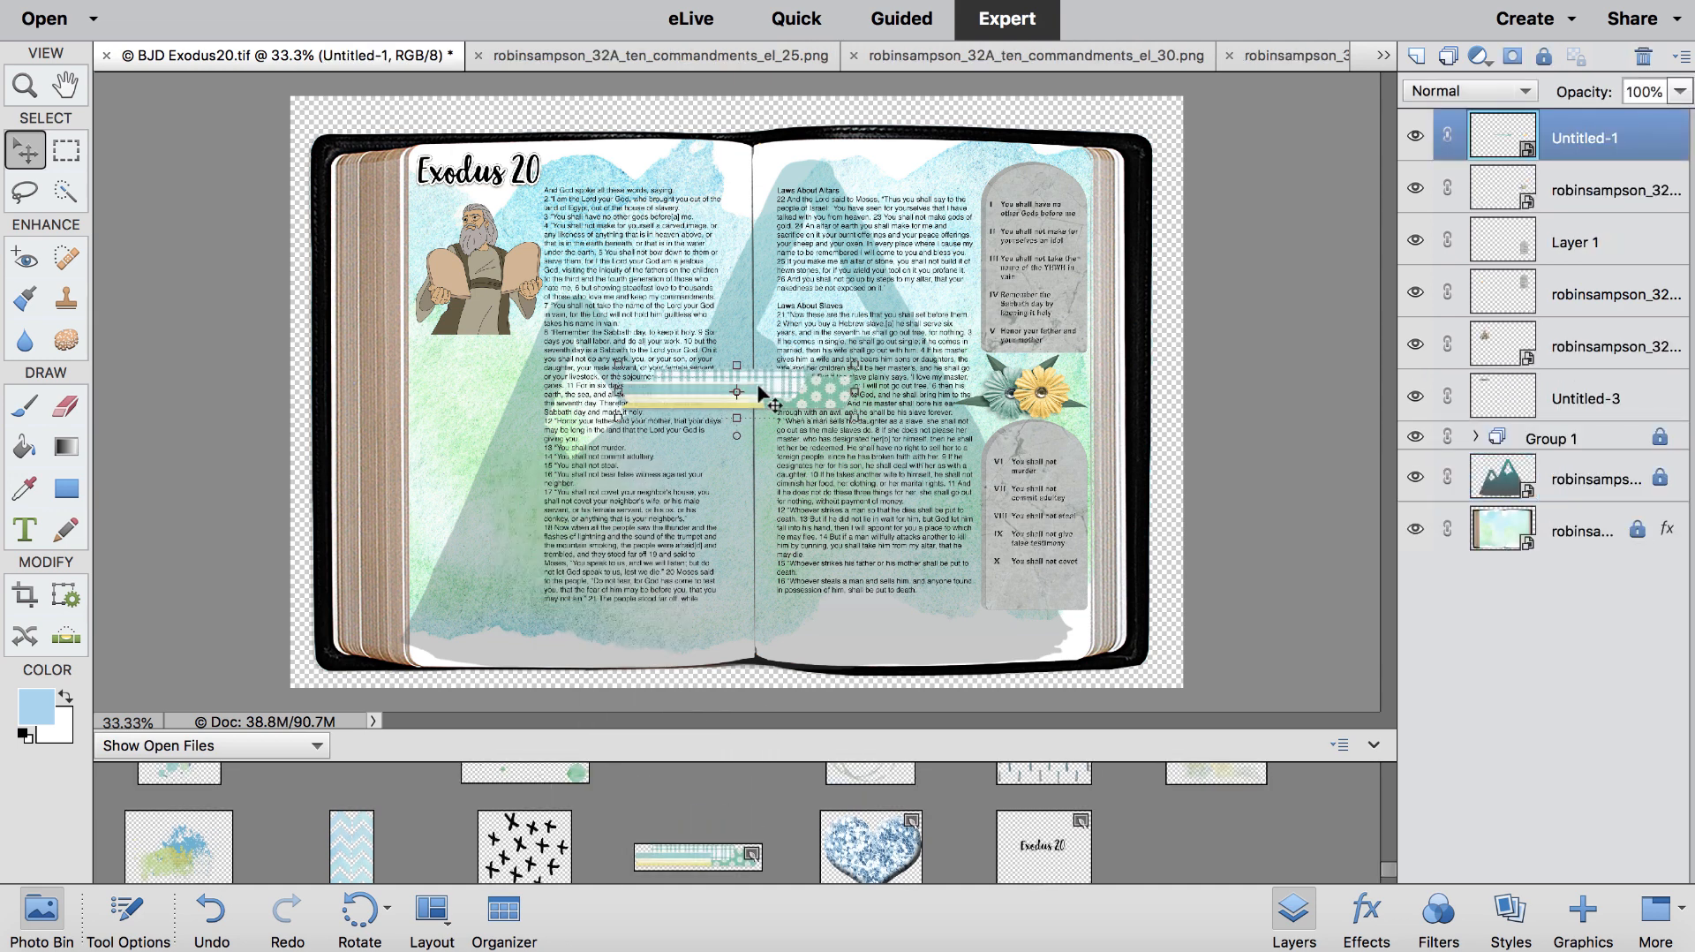
left_click_drag(757, 389, 563, 642)
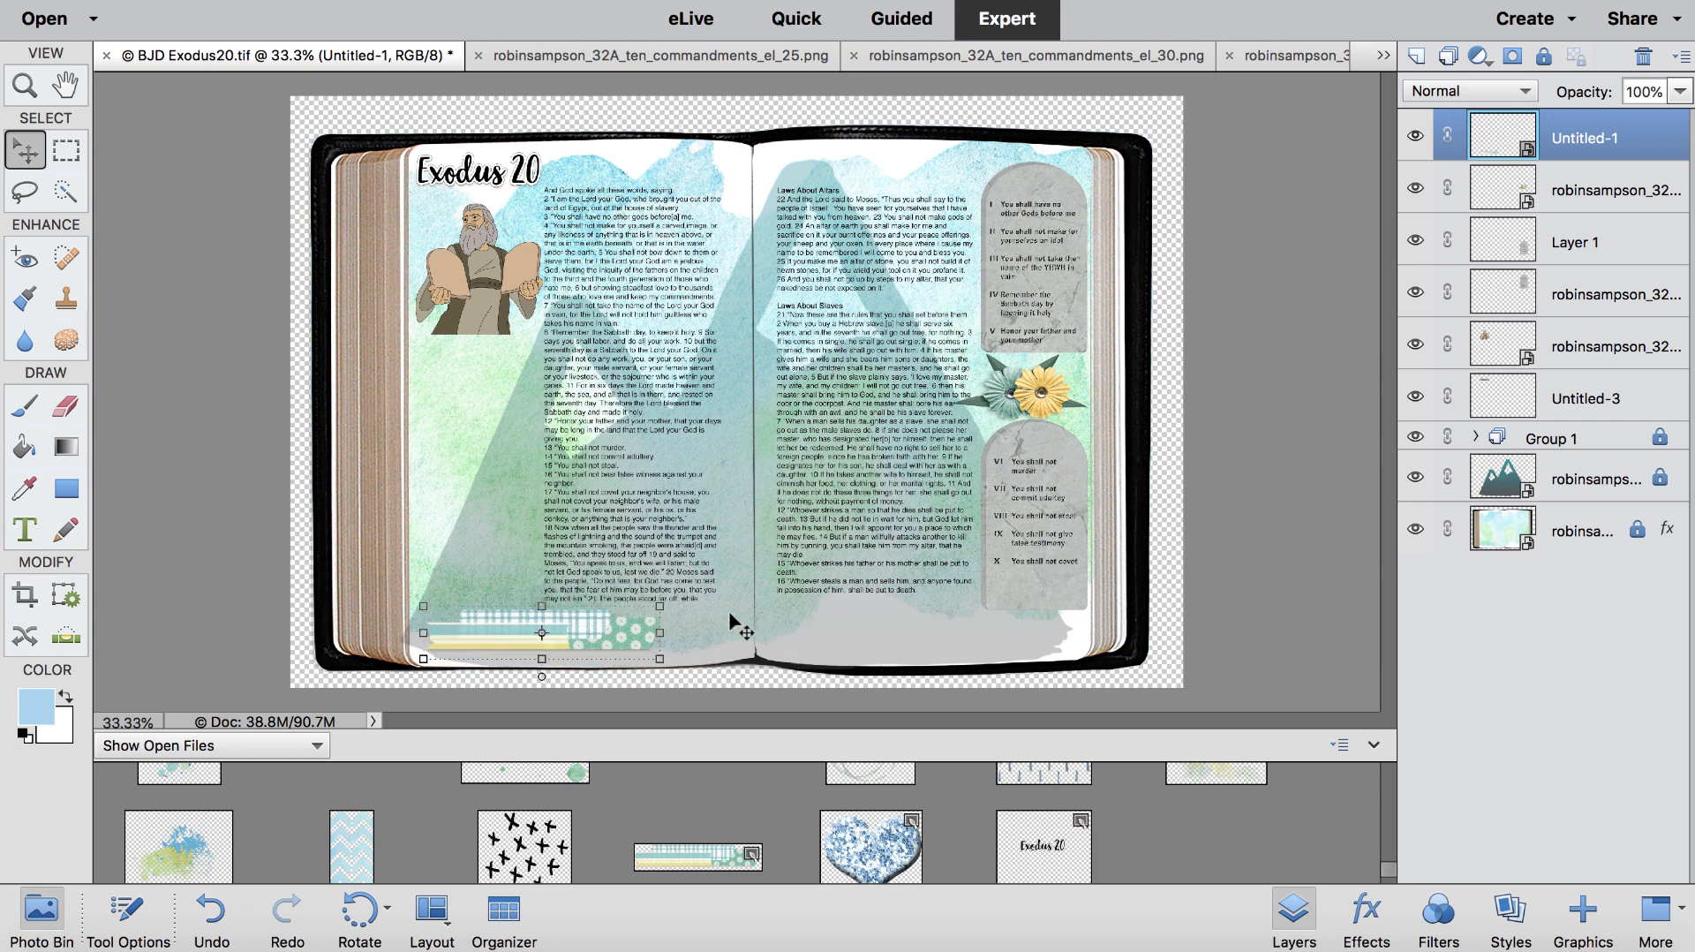
left_click(712, 618)
left_click(579, 624)
Step: View the grouped layers in the tape strips' source document, and return to the Exodus 20 page and its open files
left_click(705, 854)
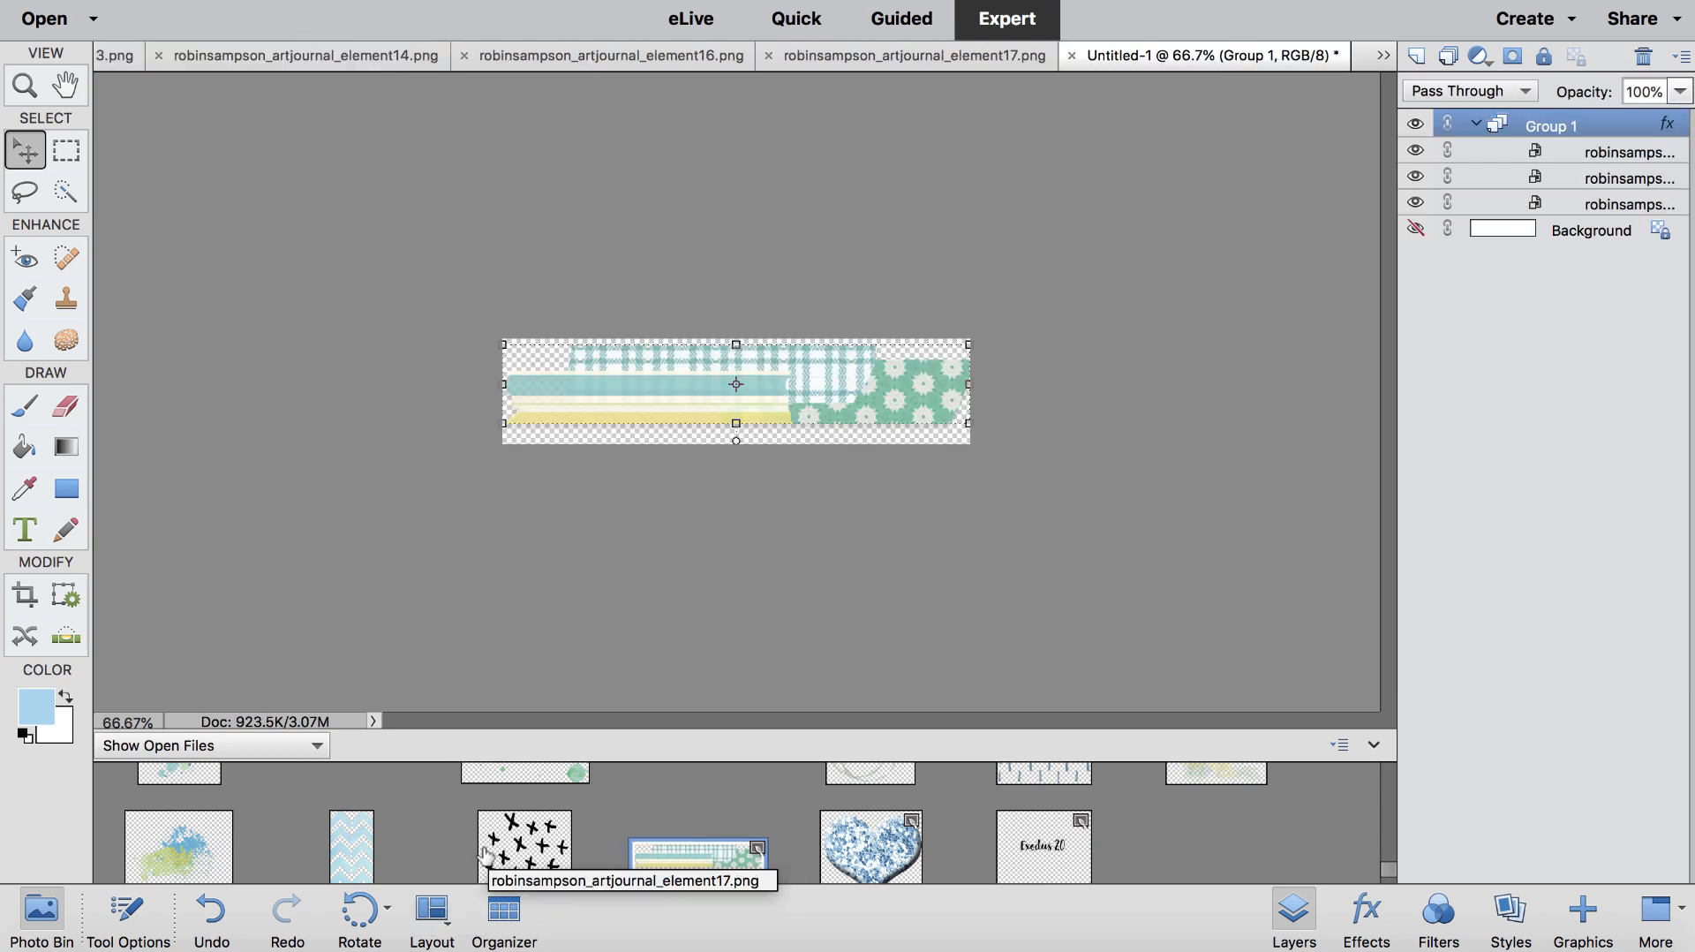
scroll(195, 789, "up", 2)
left_click(212, 811)
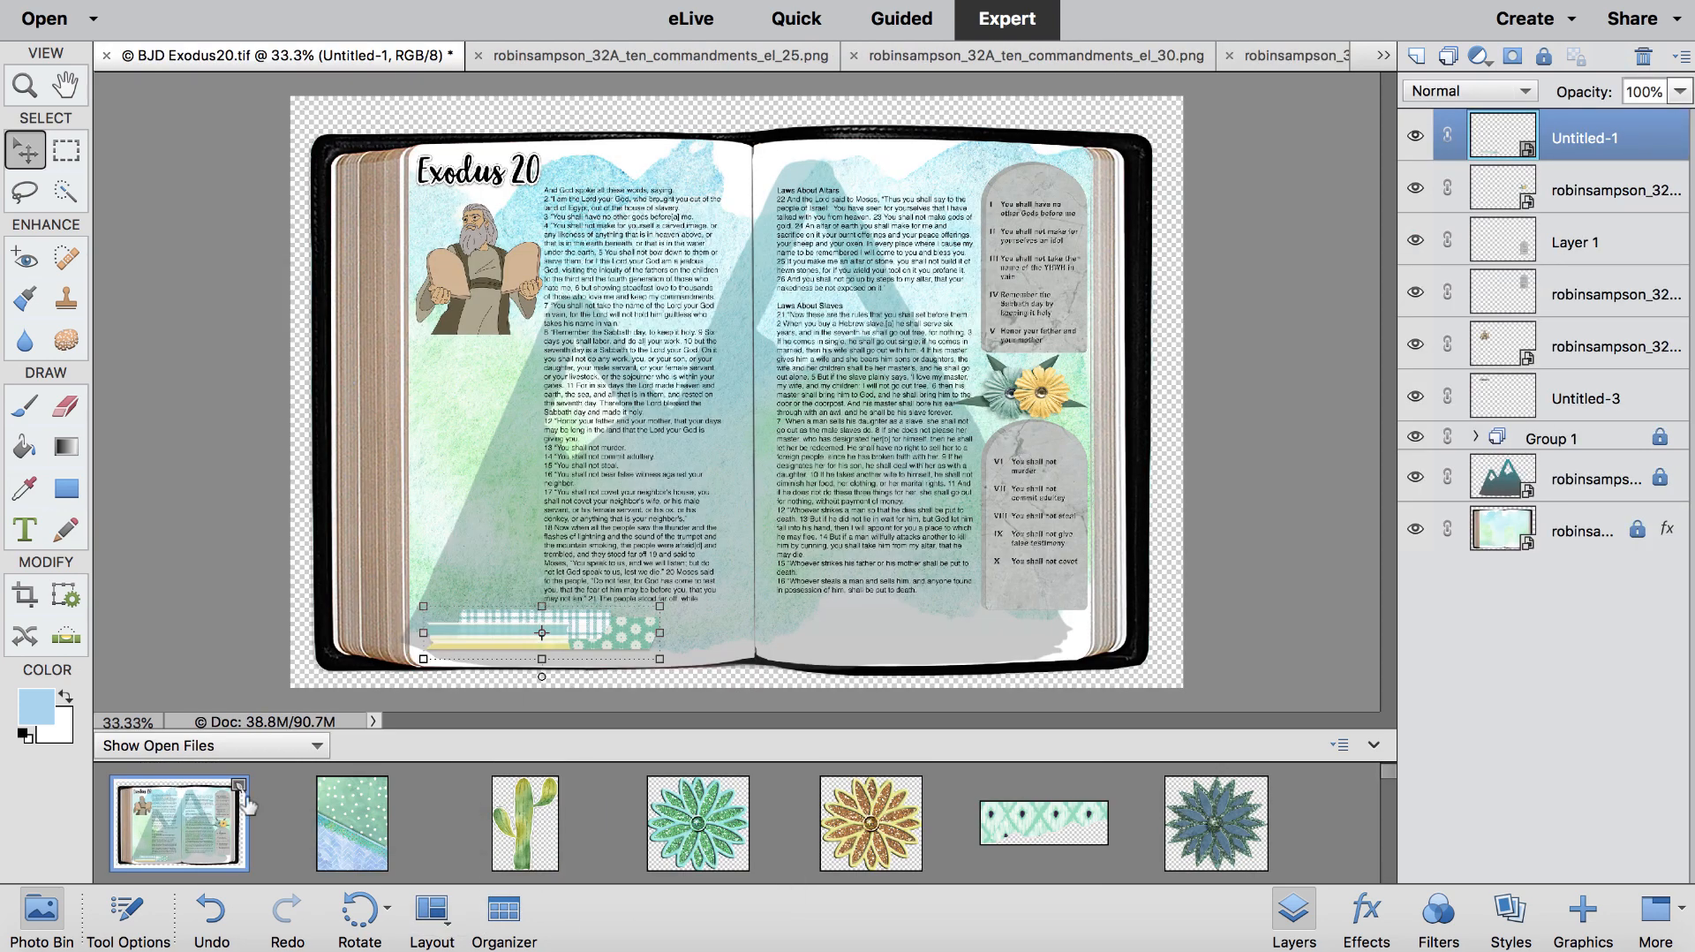
scroll(693, 837, "down", 3)
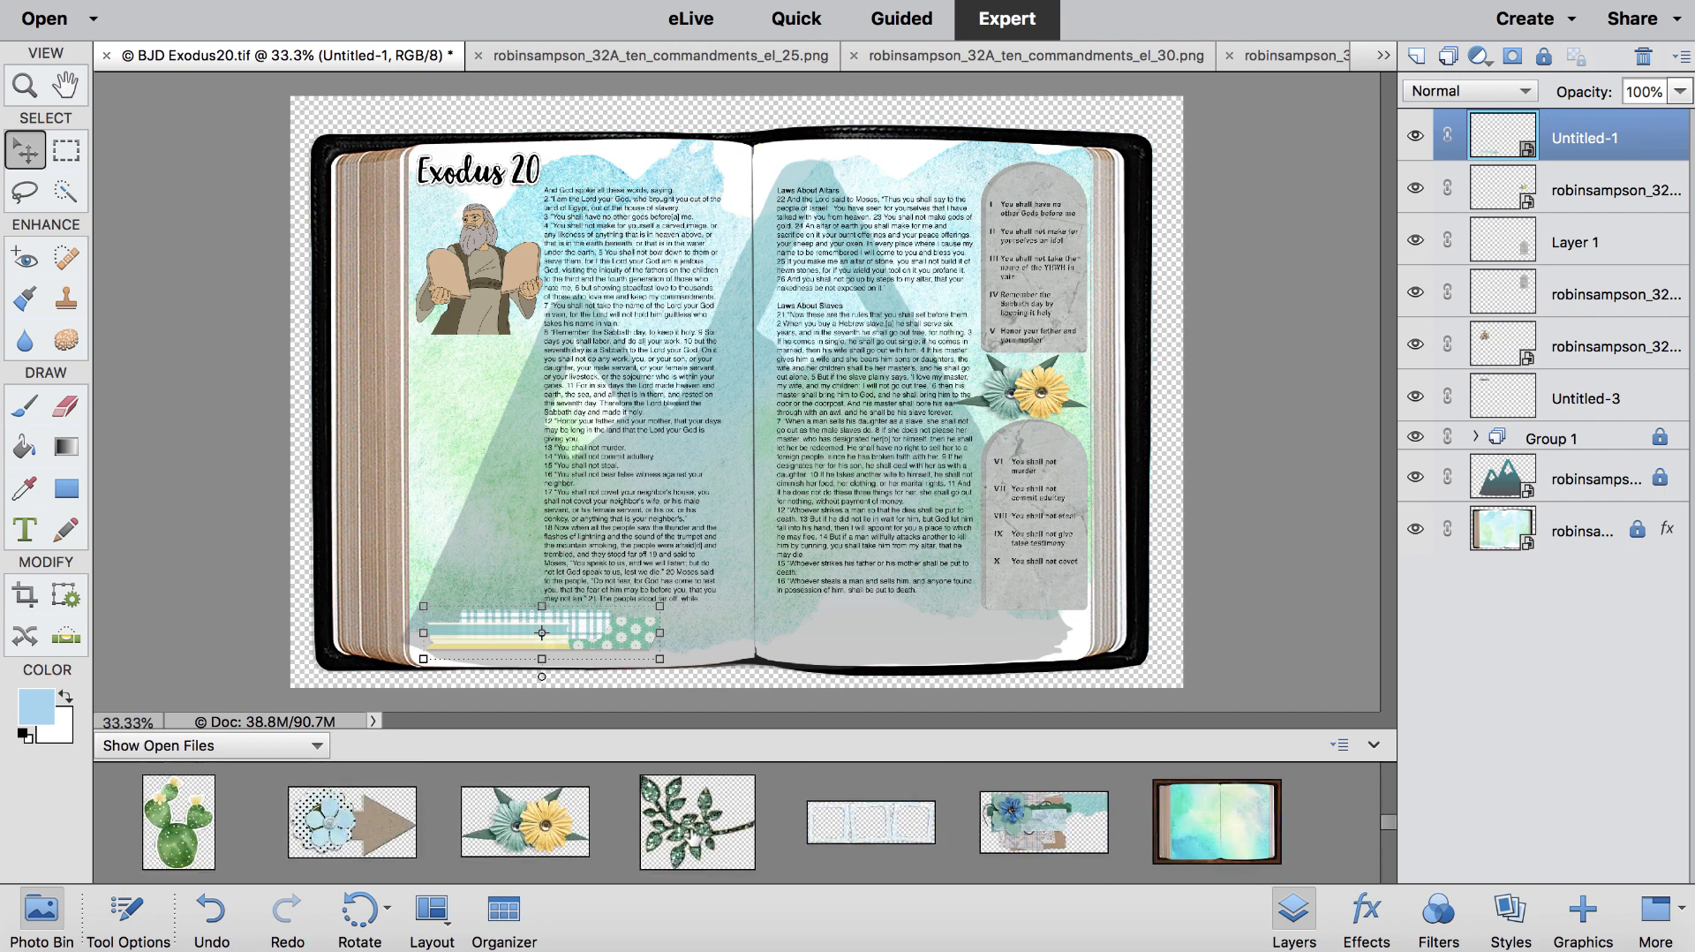
Step: Add a second copy of the patterned tape strips, bring it in front of all layers, and place it along the right page's bottom edge
scroll(693, 837, "down", 3)
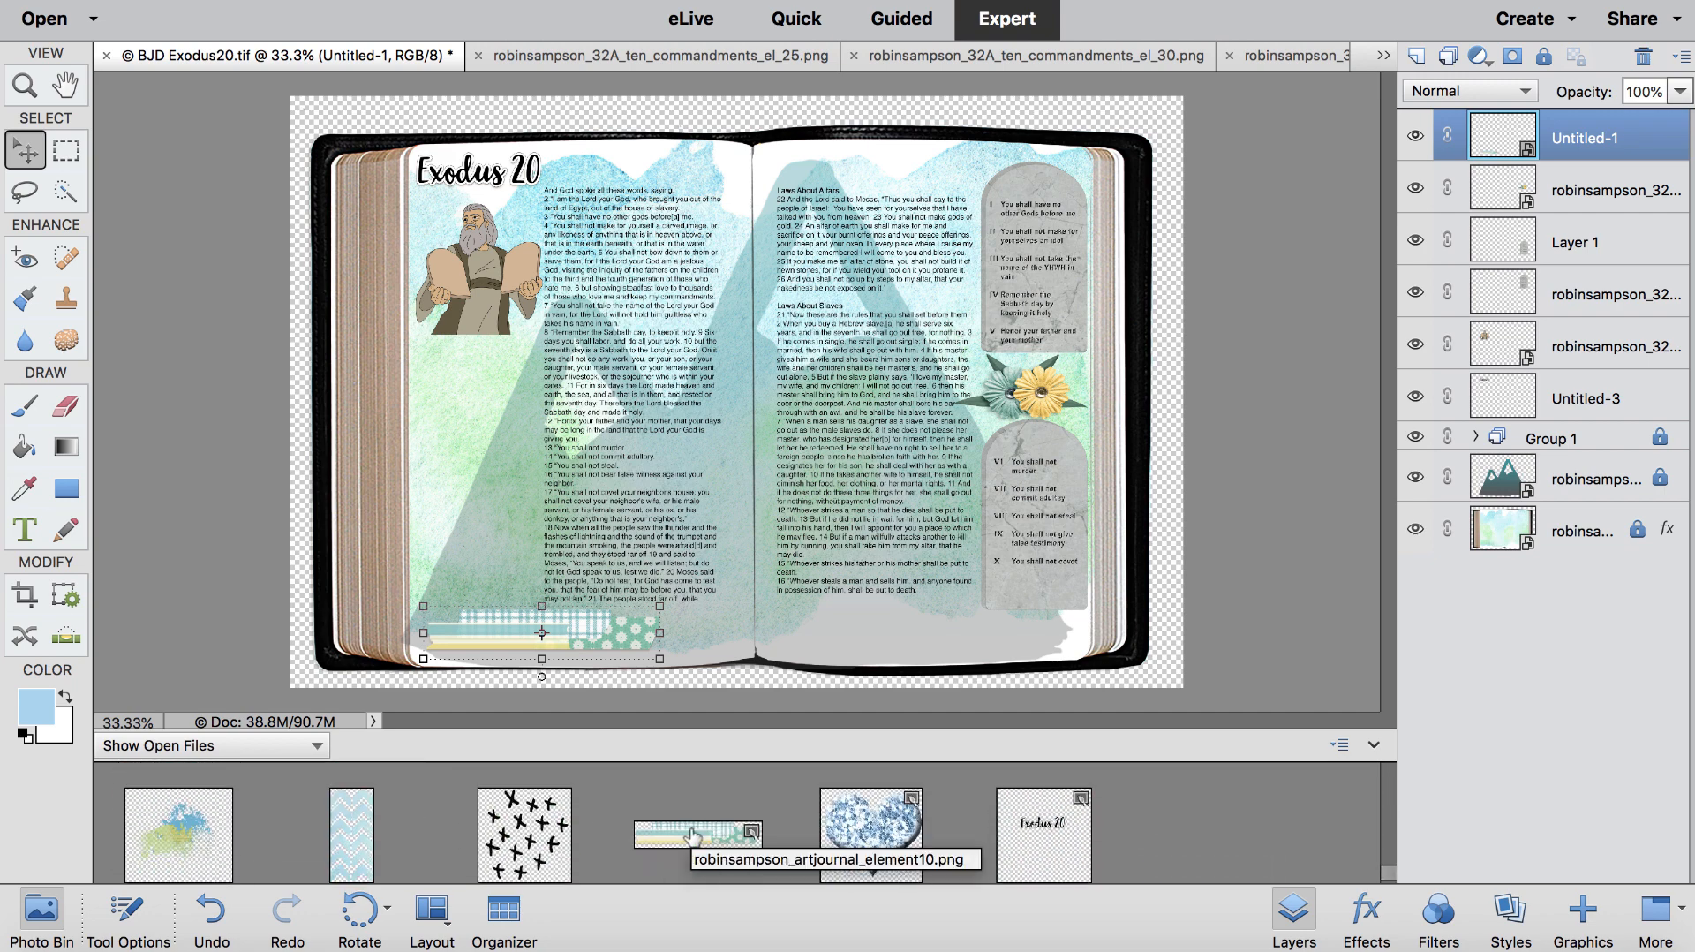
left_click_drag(693, 837, 863, 604)
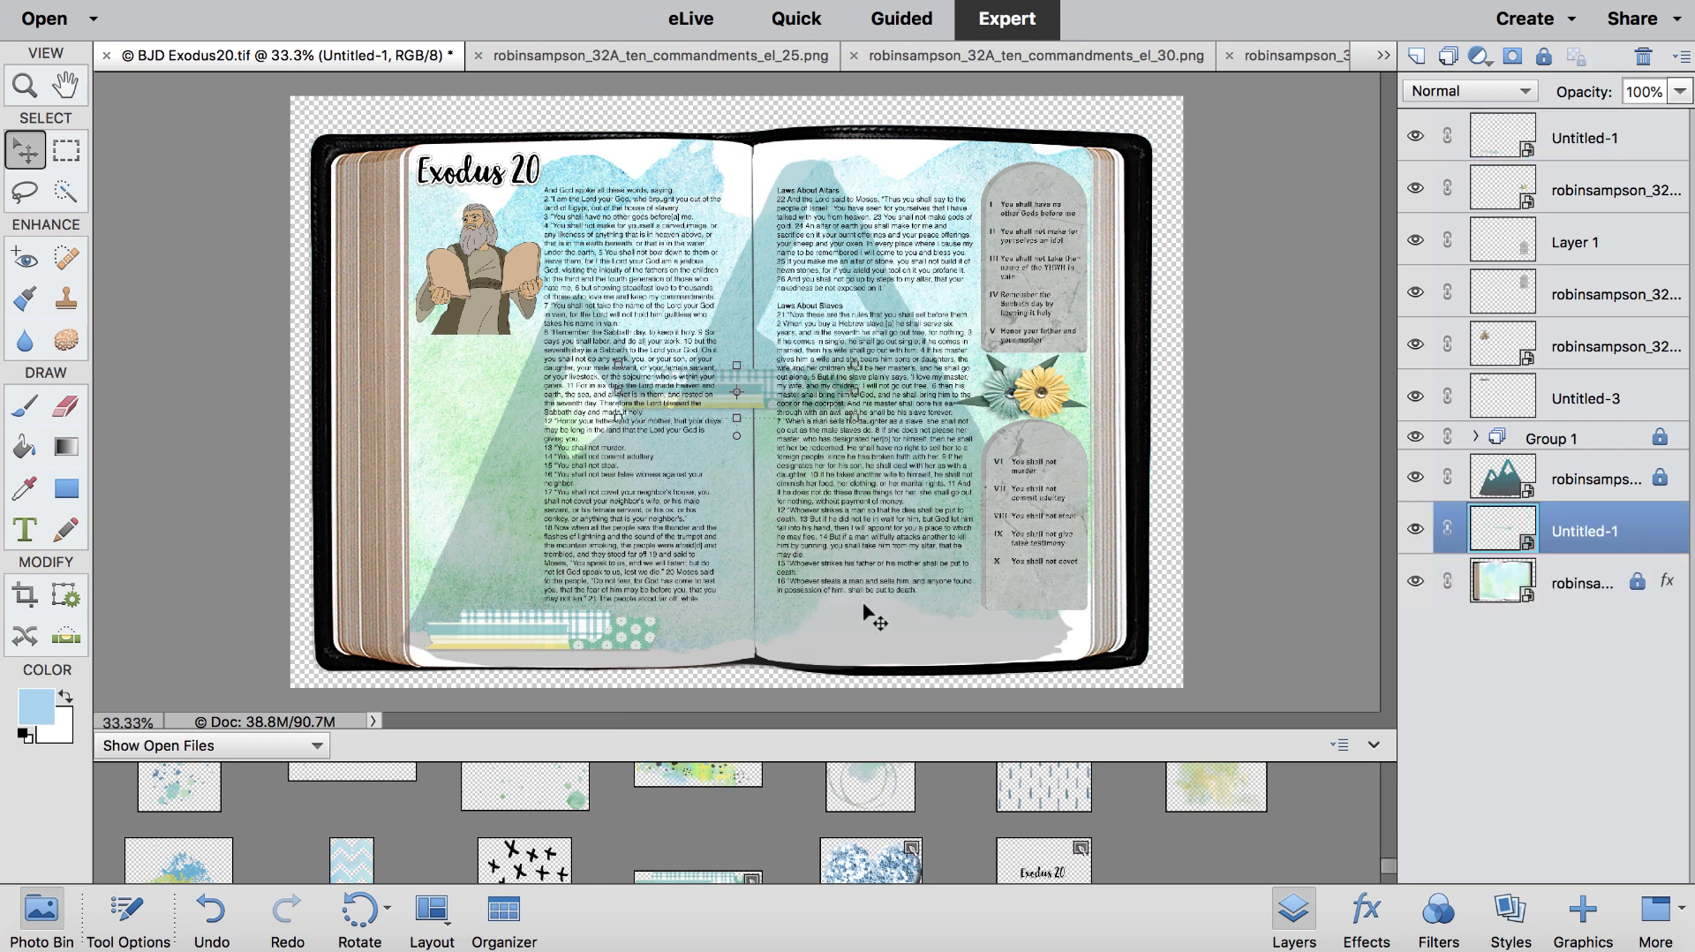
key("shift+super+bracketright")
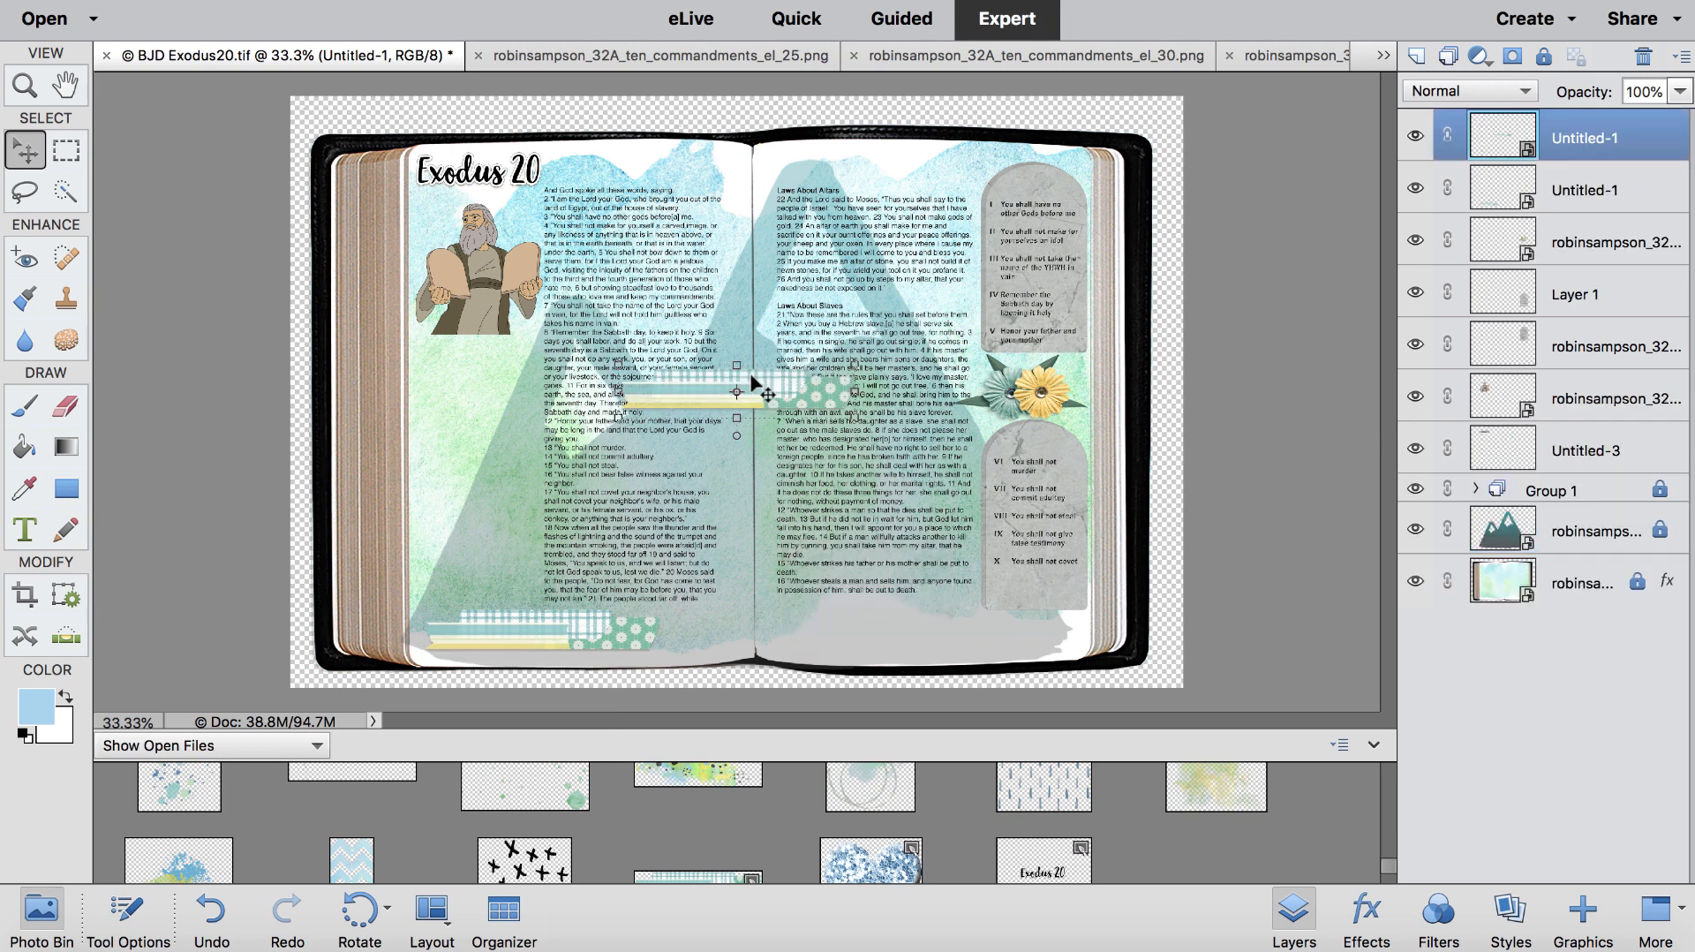
left_click_drag(752, 381, 938, 629)
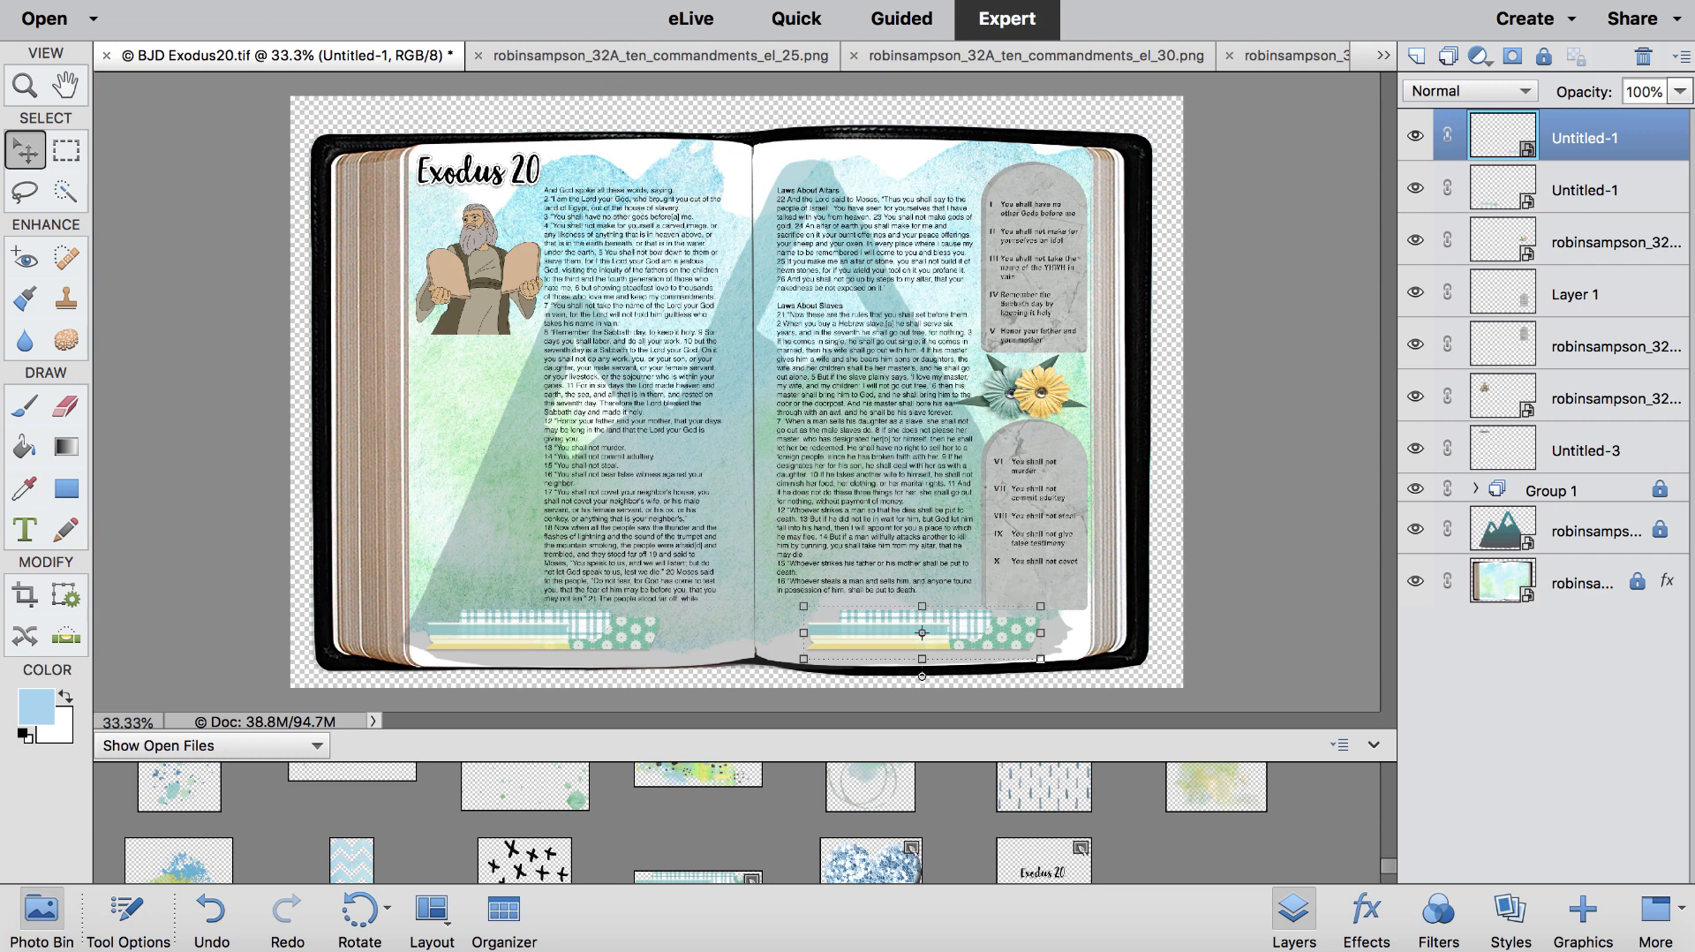
left_click(373, 0)
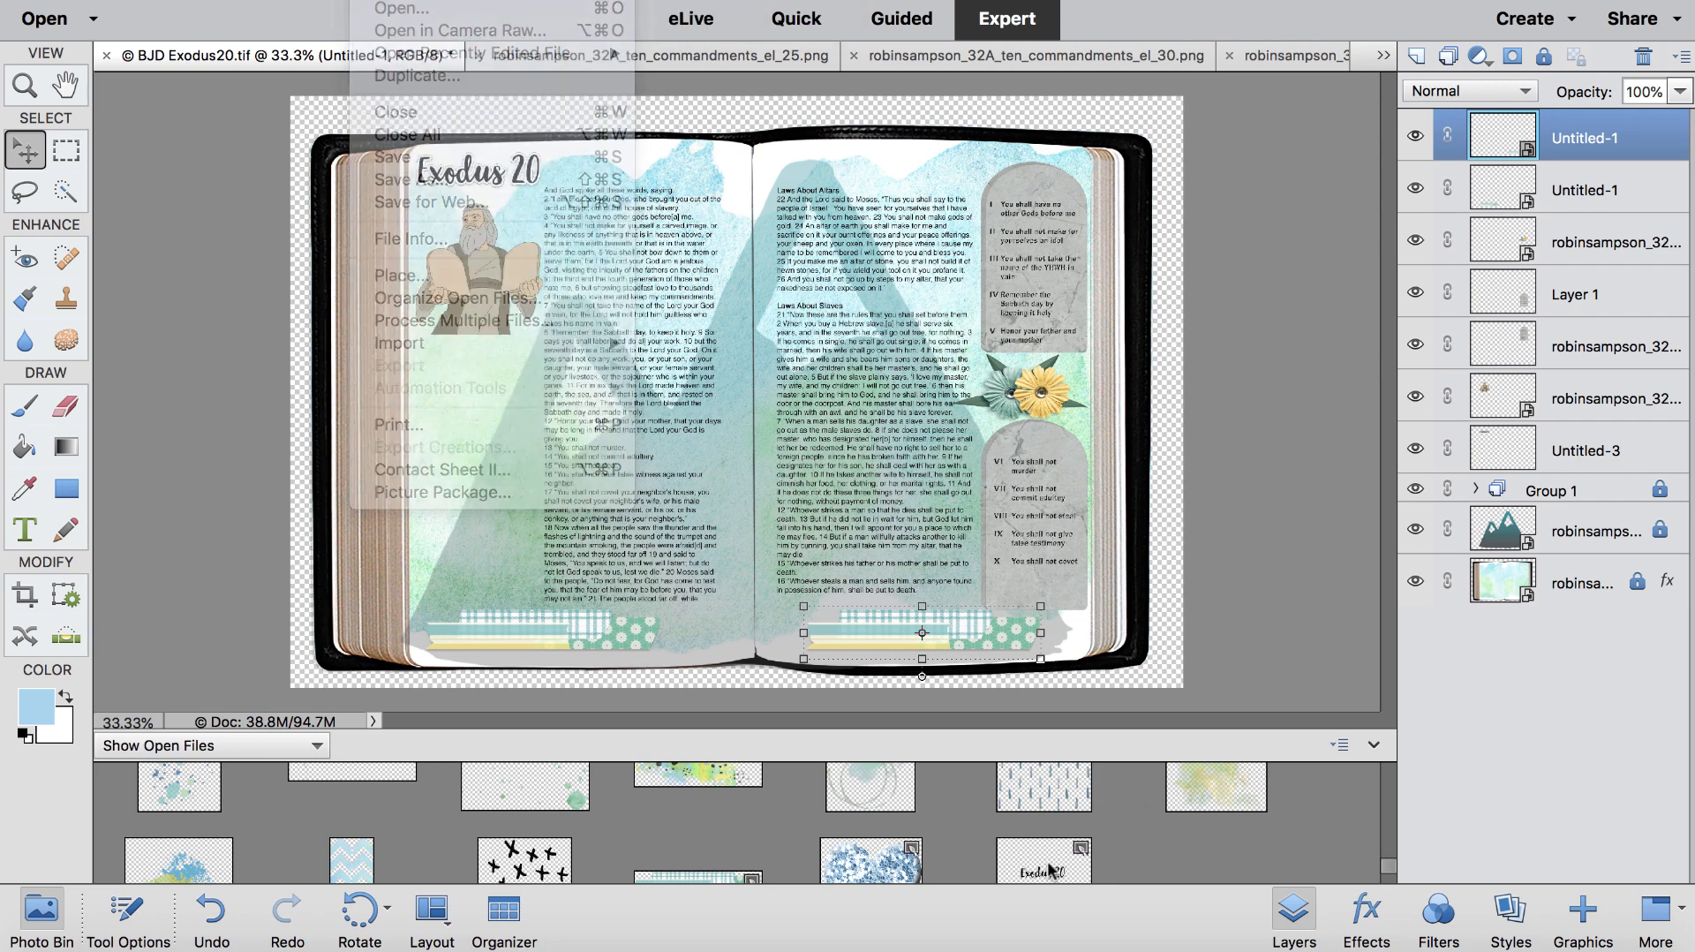
Step: Switch to the Untitled-3 title document, hide the Exodus 20 text layer, and make the Background layer active
left_click(1051, 871)
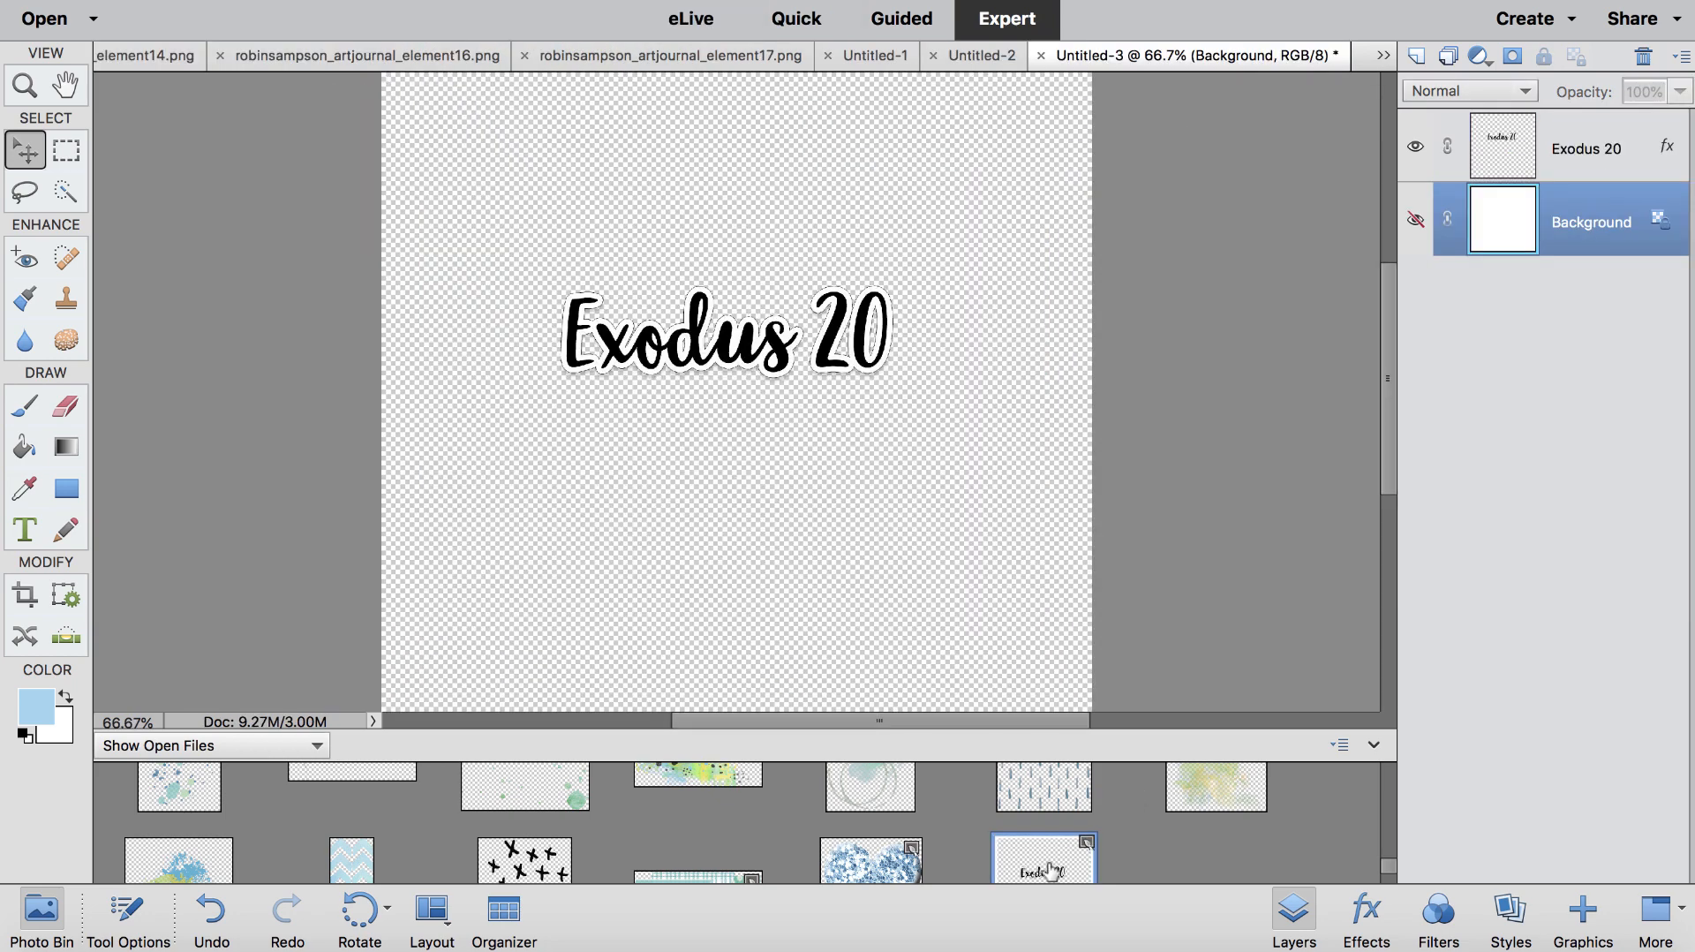
left_click(873, 375)
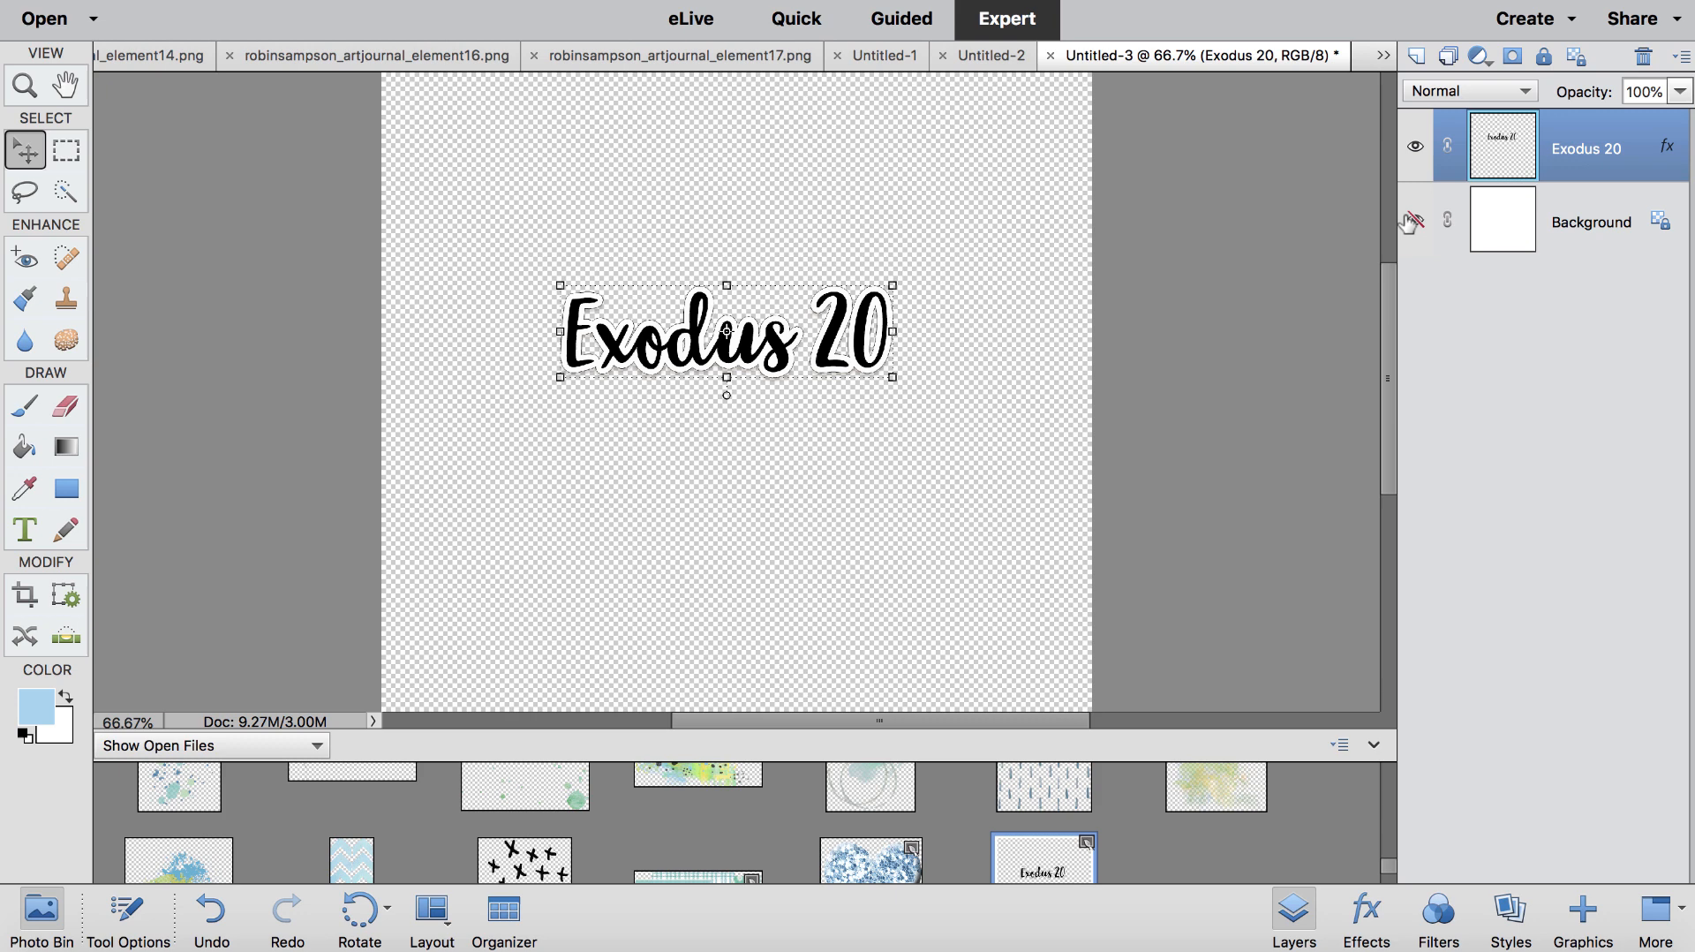
left_click(1415, 149)
left_click(679, 334)
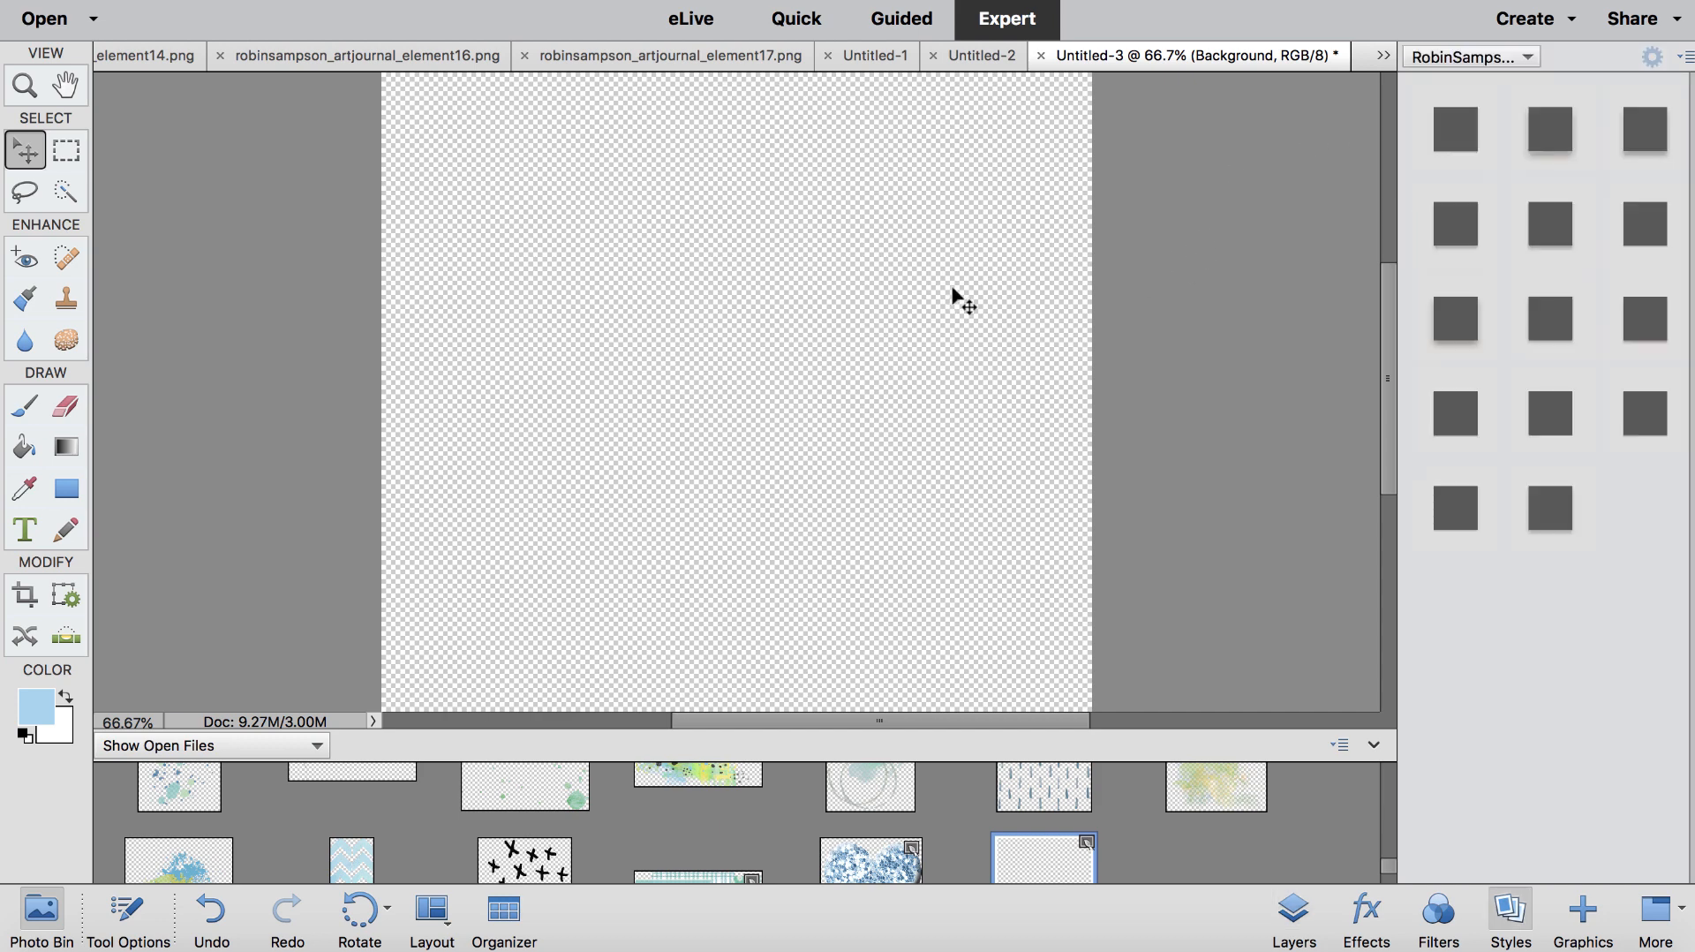
Step: Look through the available layer style sets and display ExodusGlitter
left_click(1521, 55)
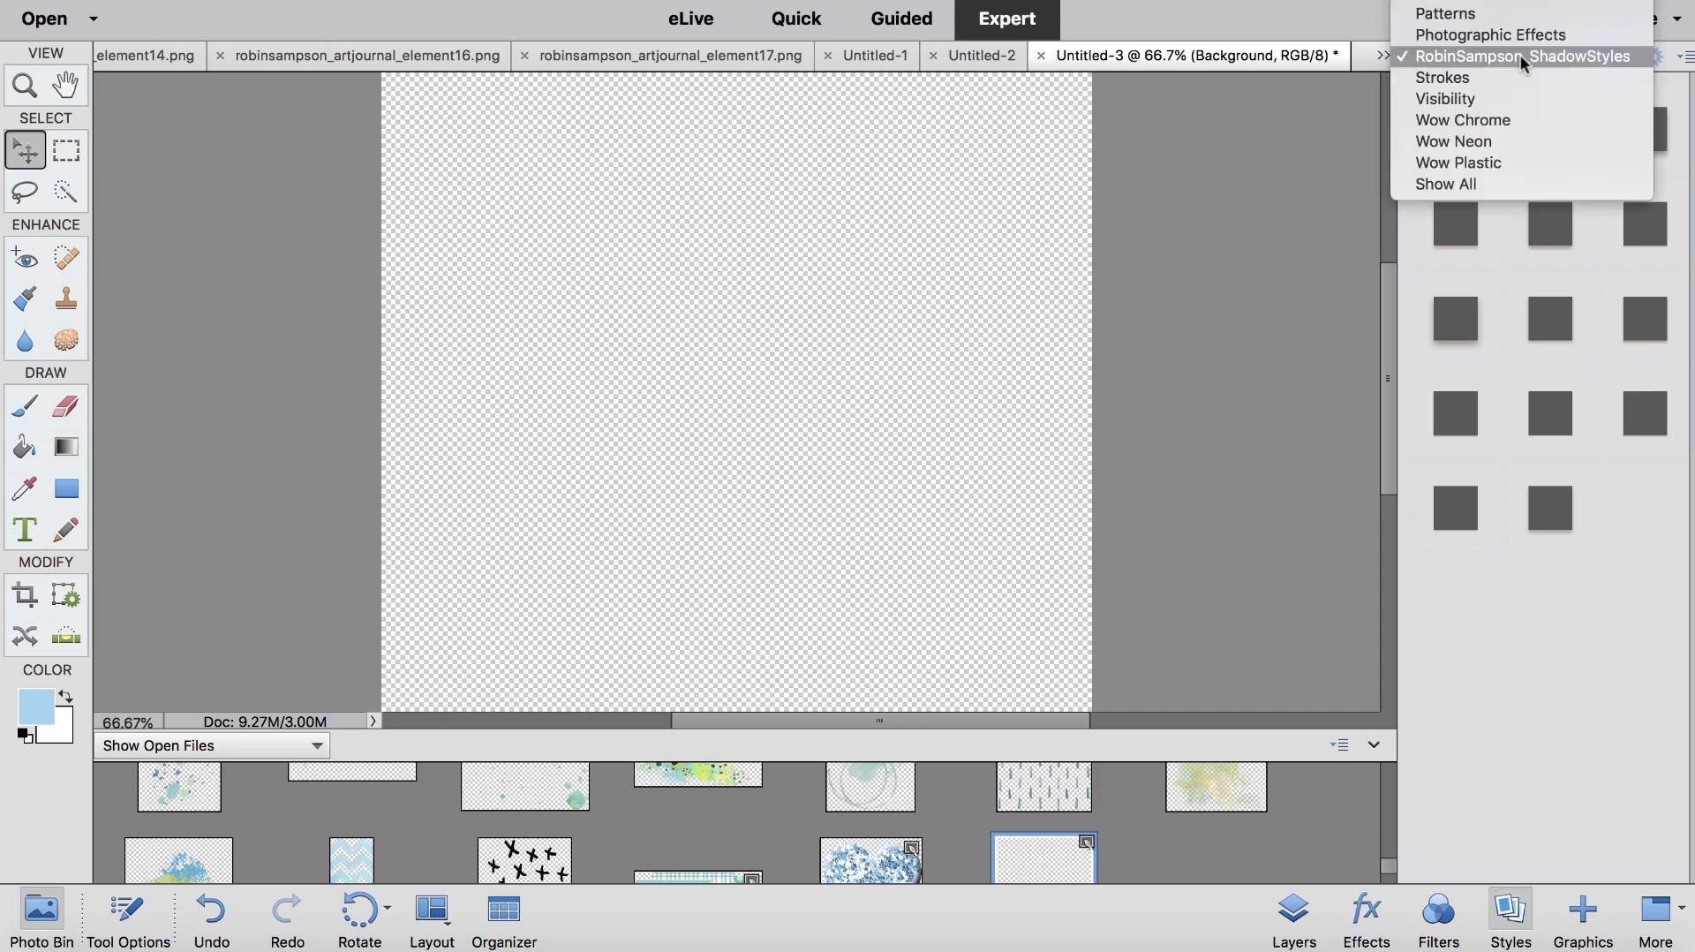
scroll(1520, 55, "up", 5)
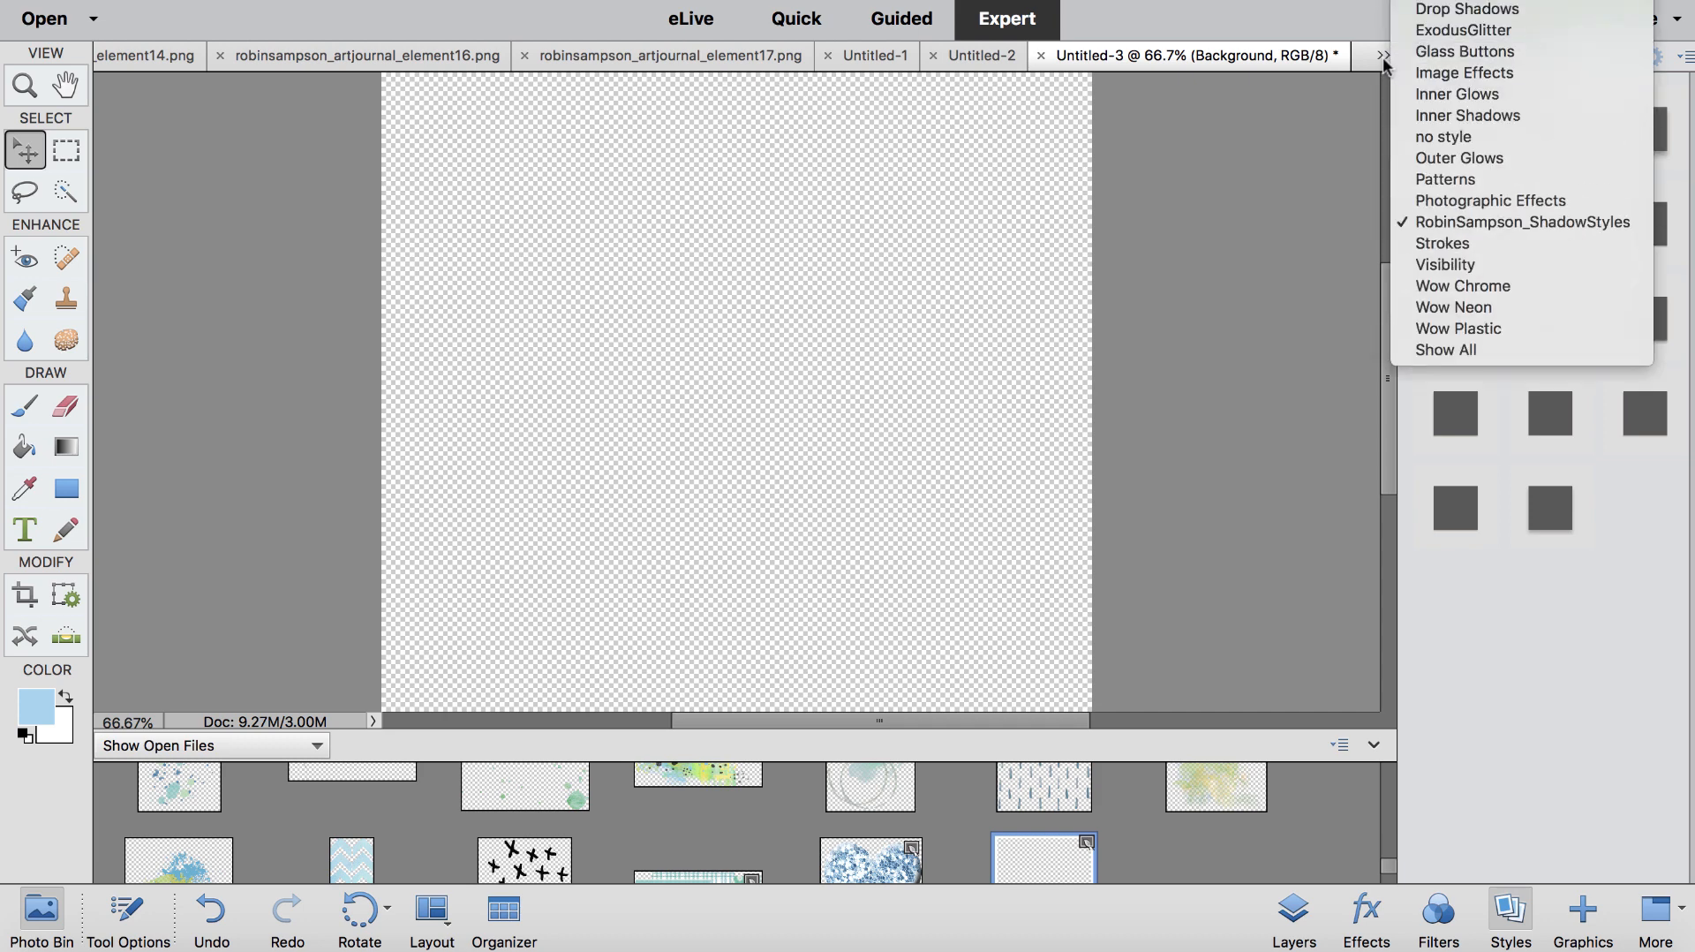
left_click(1454, 31)
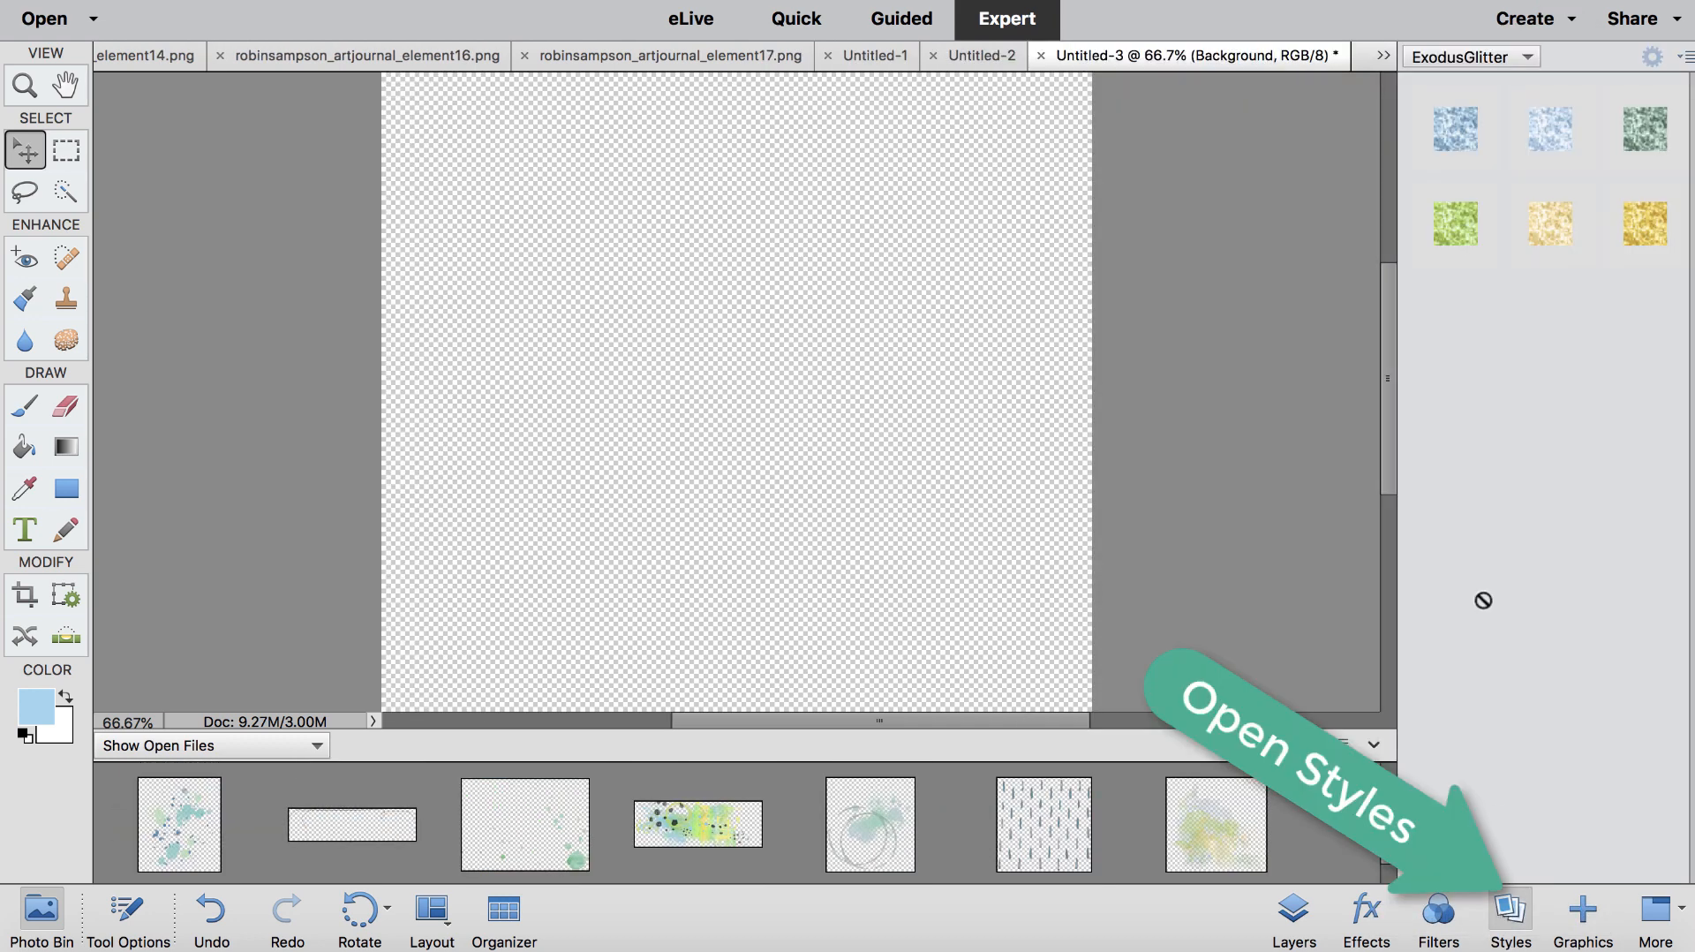
Step: Switch to the Bevels style set and try to load the ExodusGlitter.asl style file from Downloads
left_click(1529, 55)
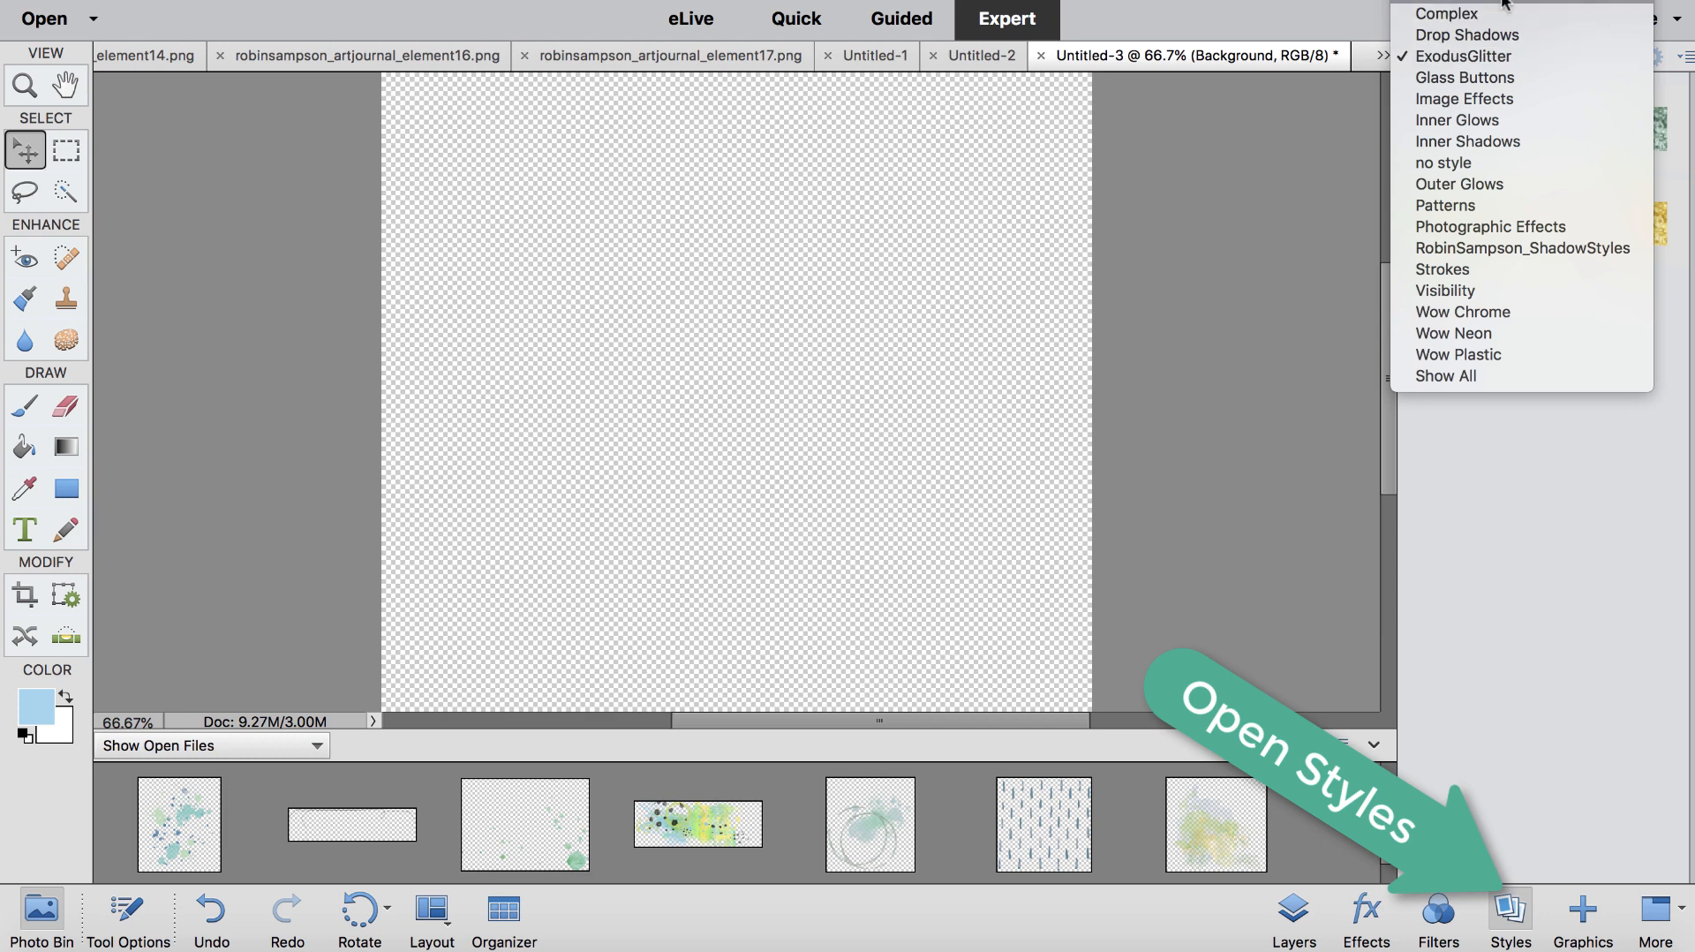
left_click(1483, 33)
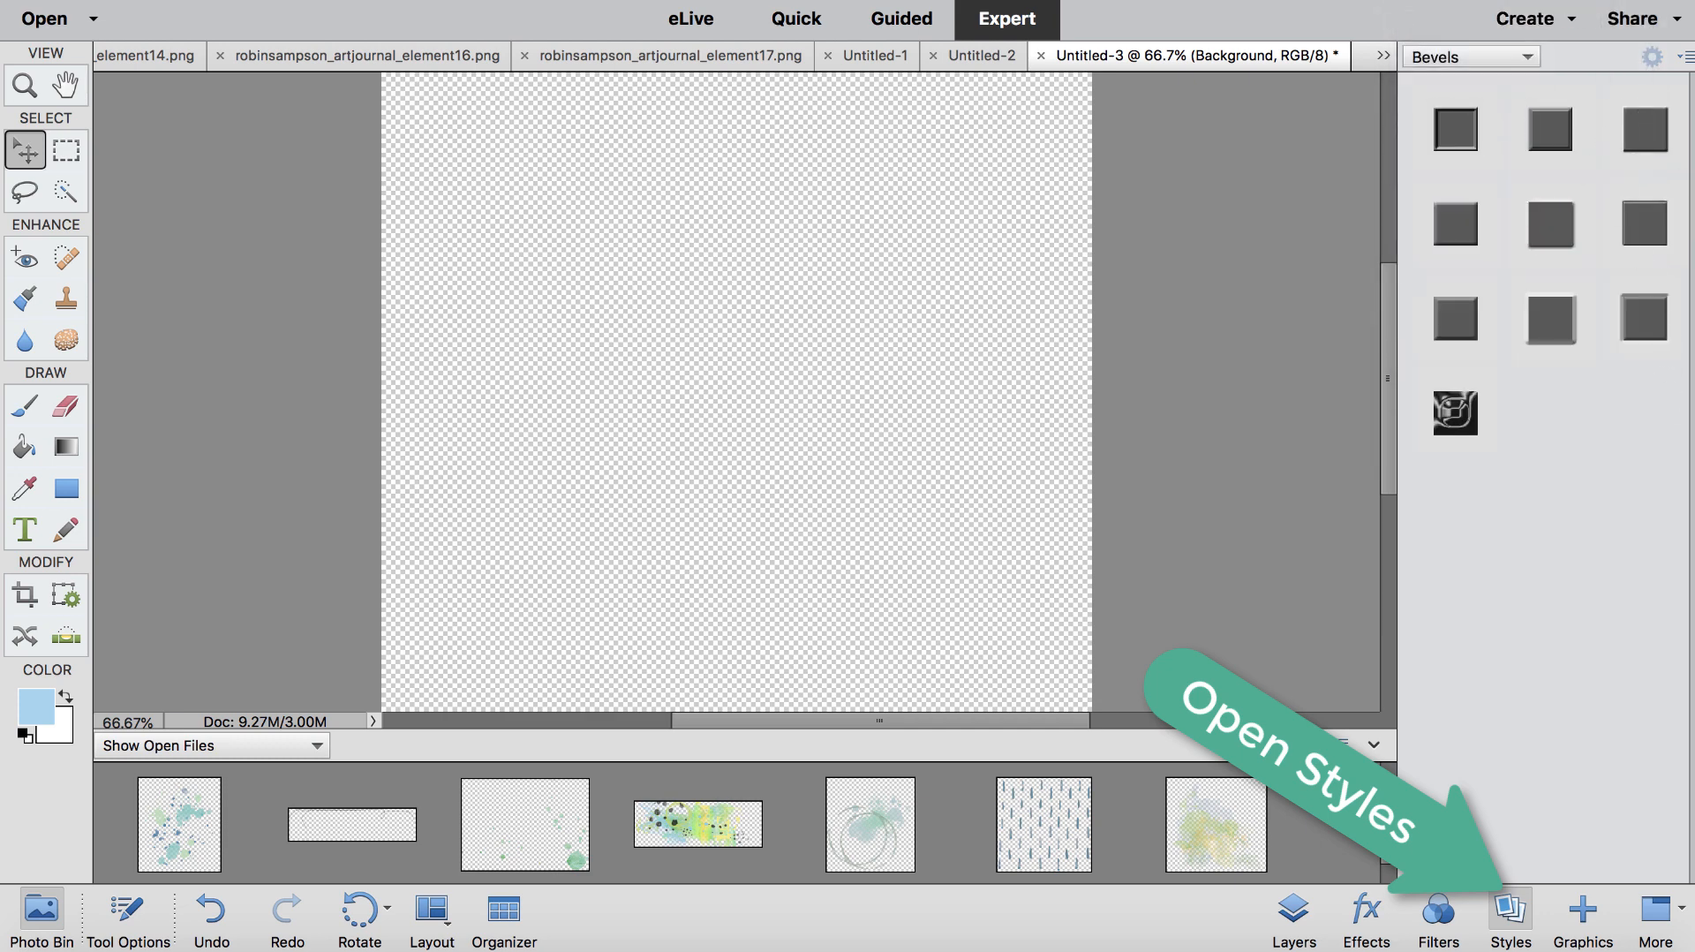
left_click(1684, 58)
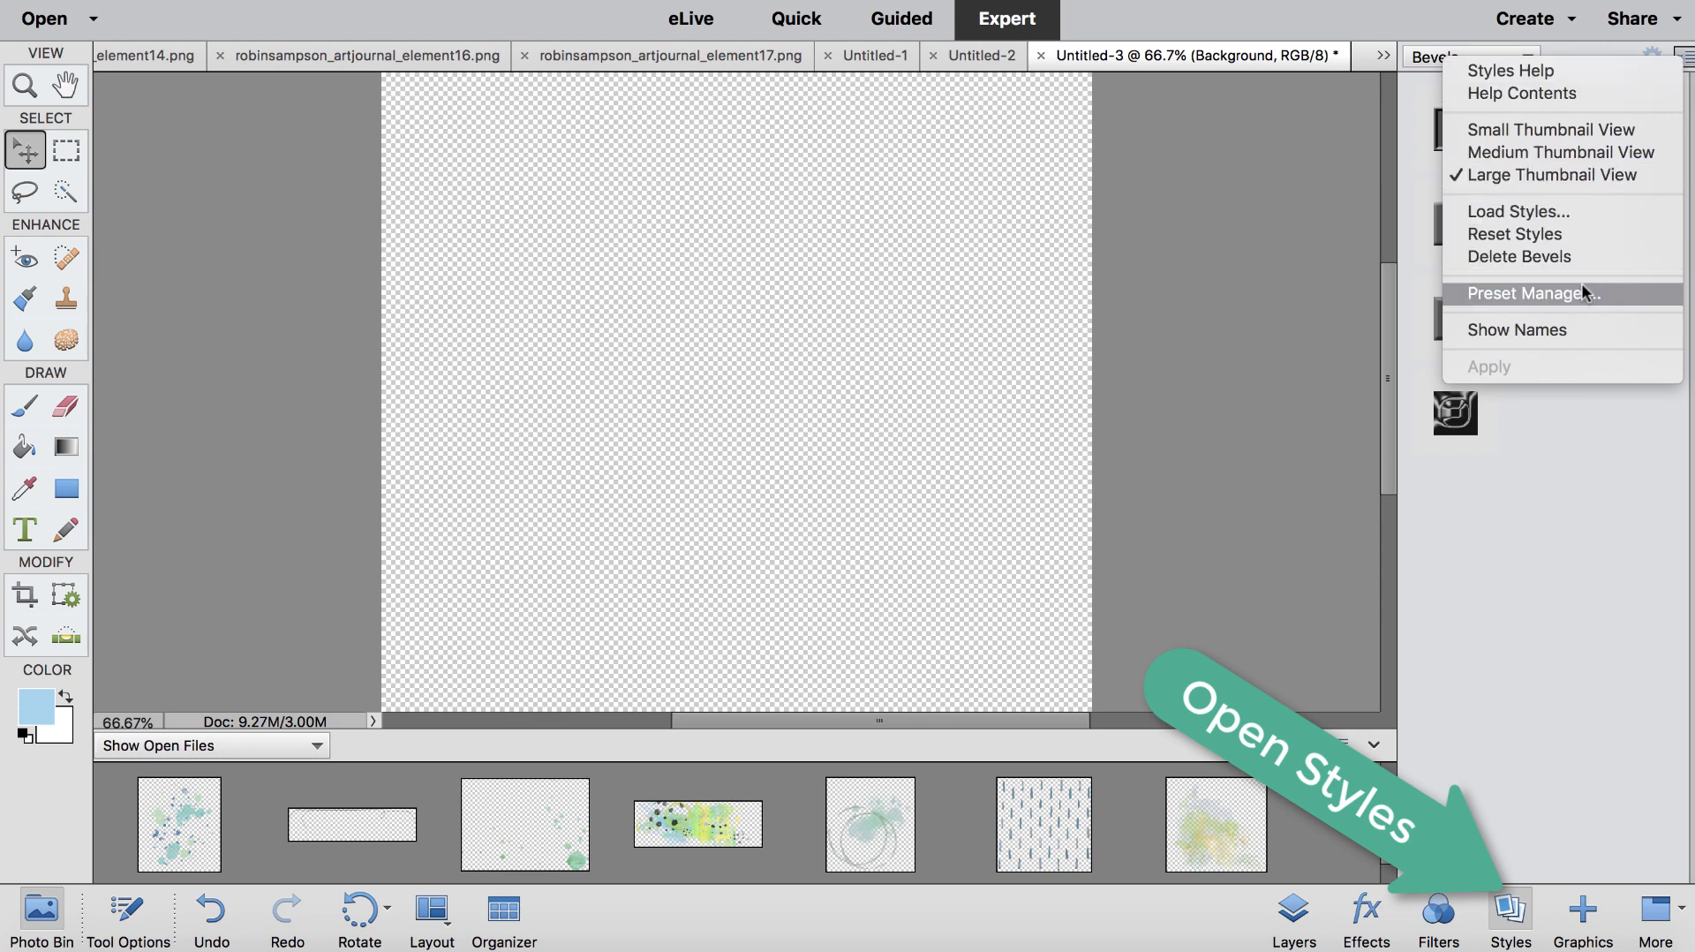
left_click(1559, 216)
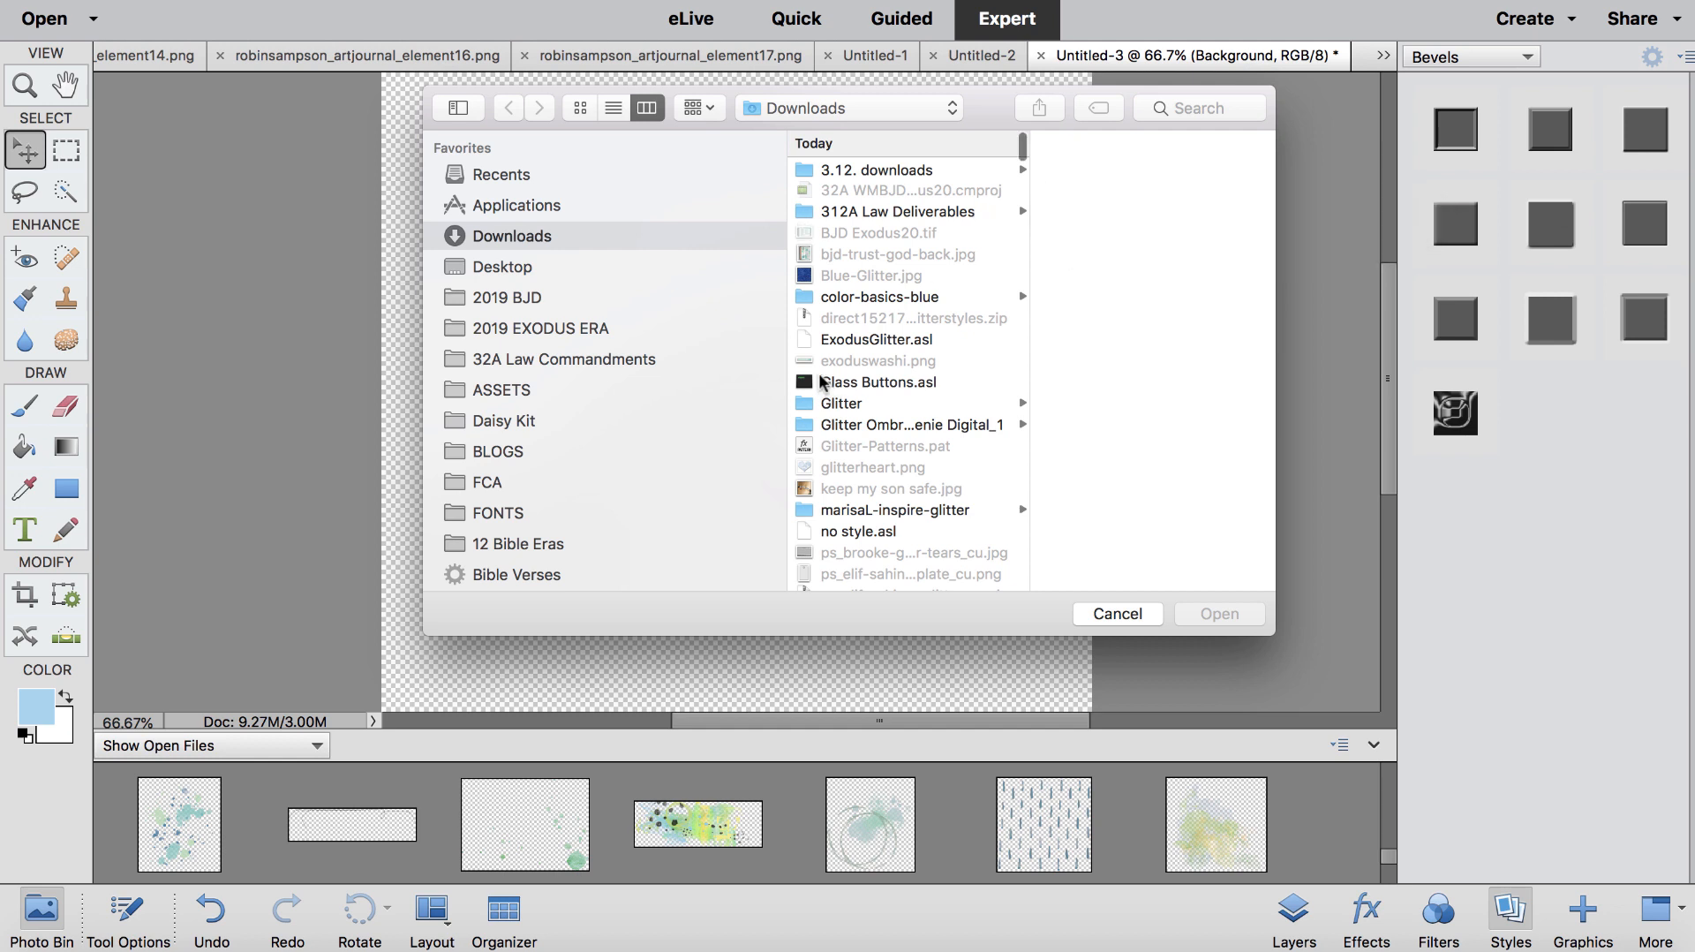
left_click(854, 340)
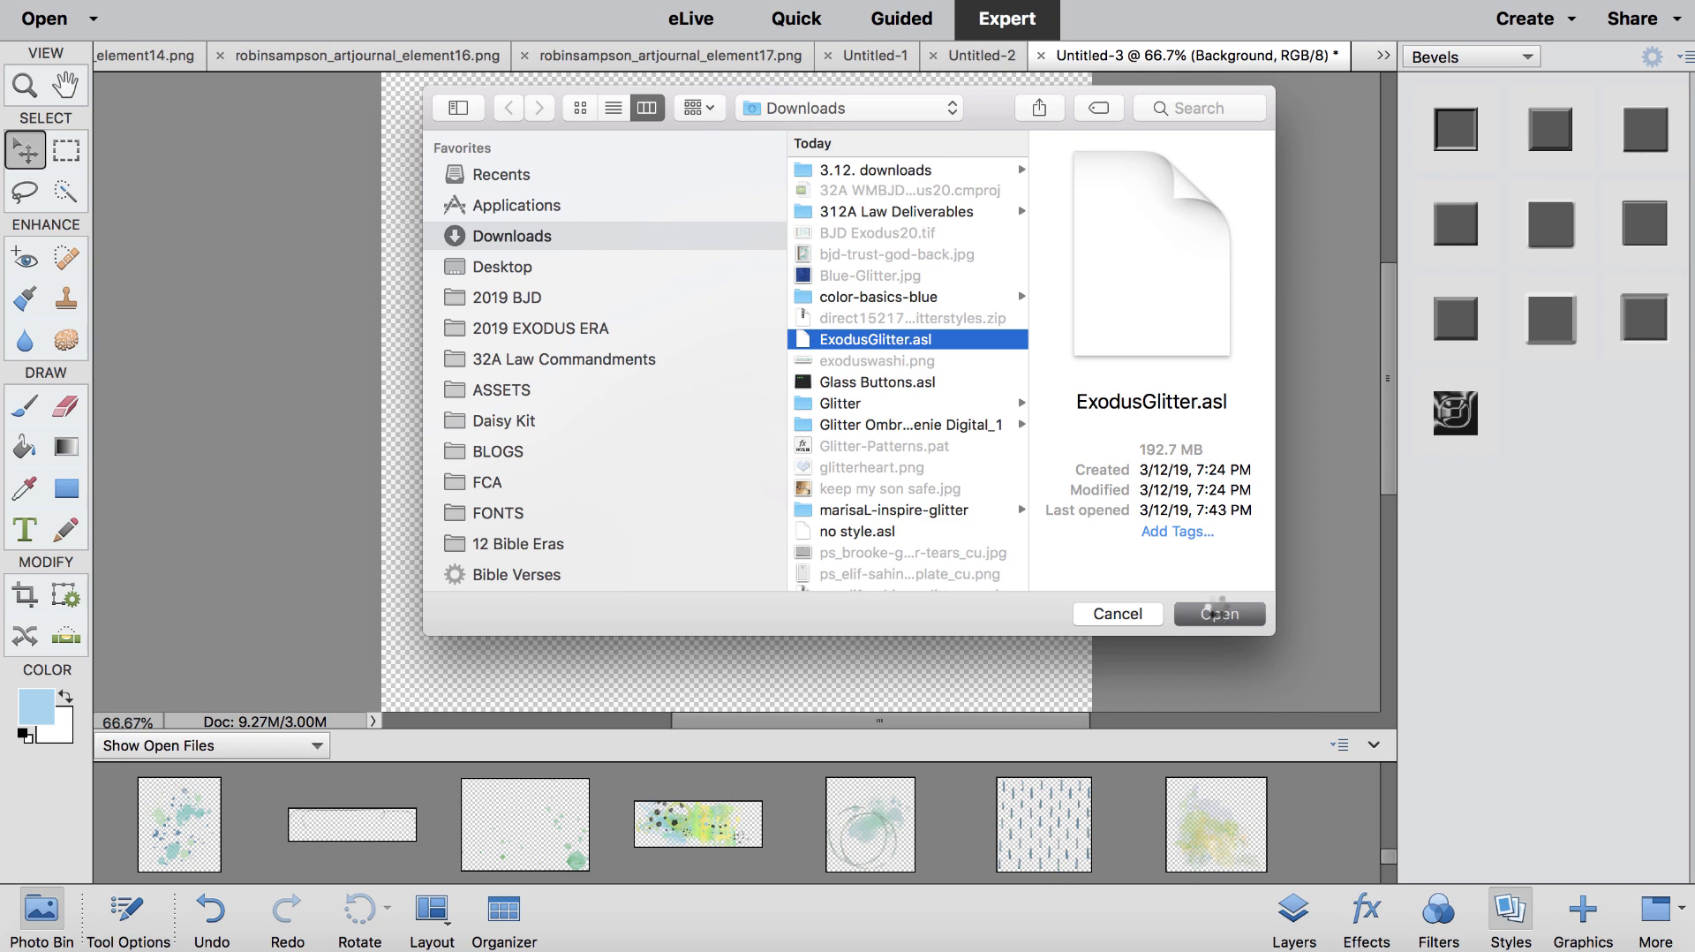
left_click(1216, 609)
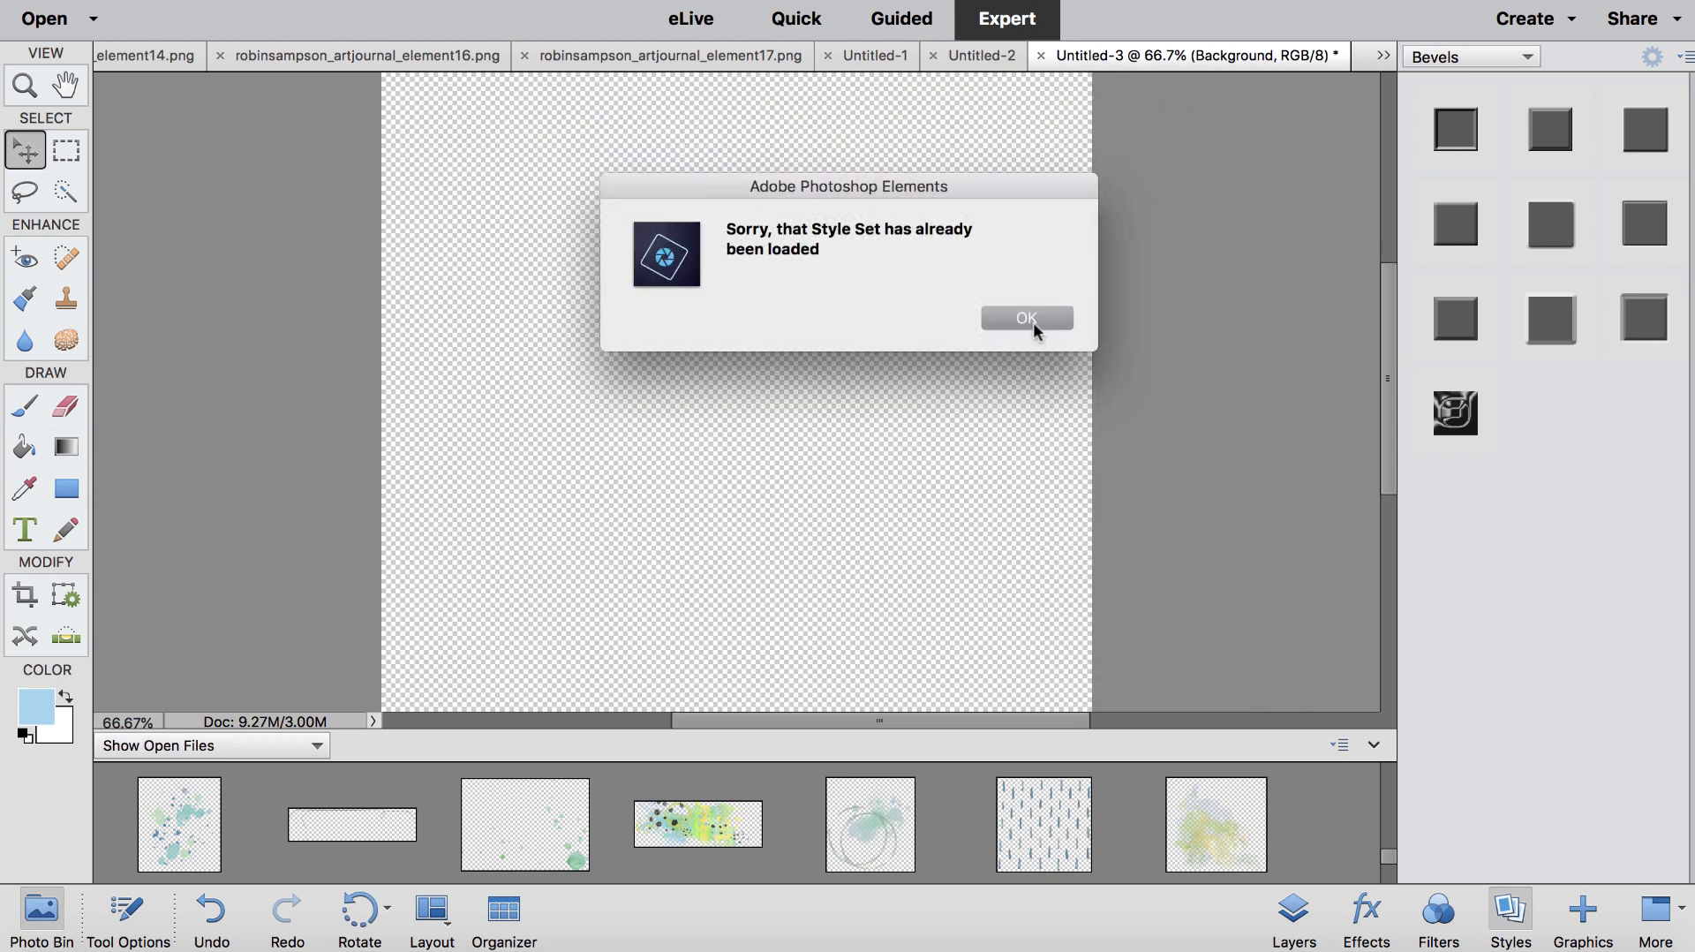
left_click(1028, 320)
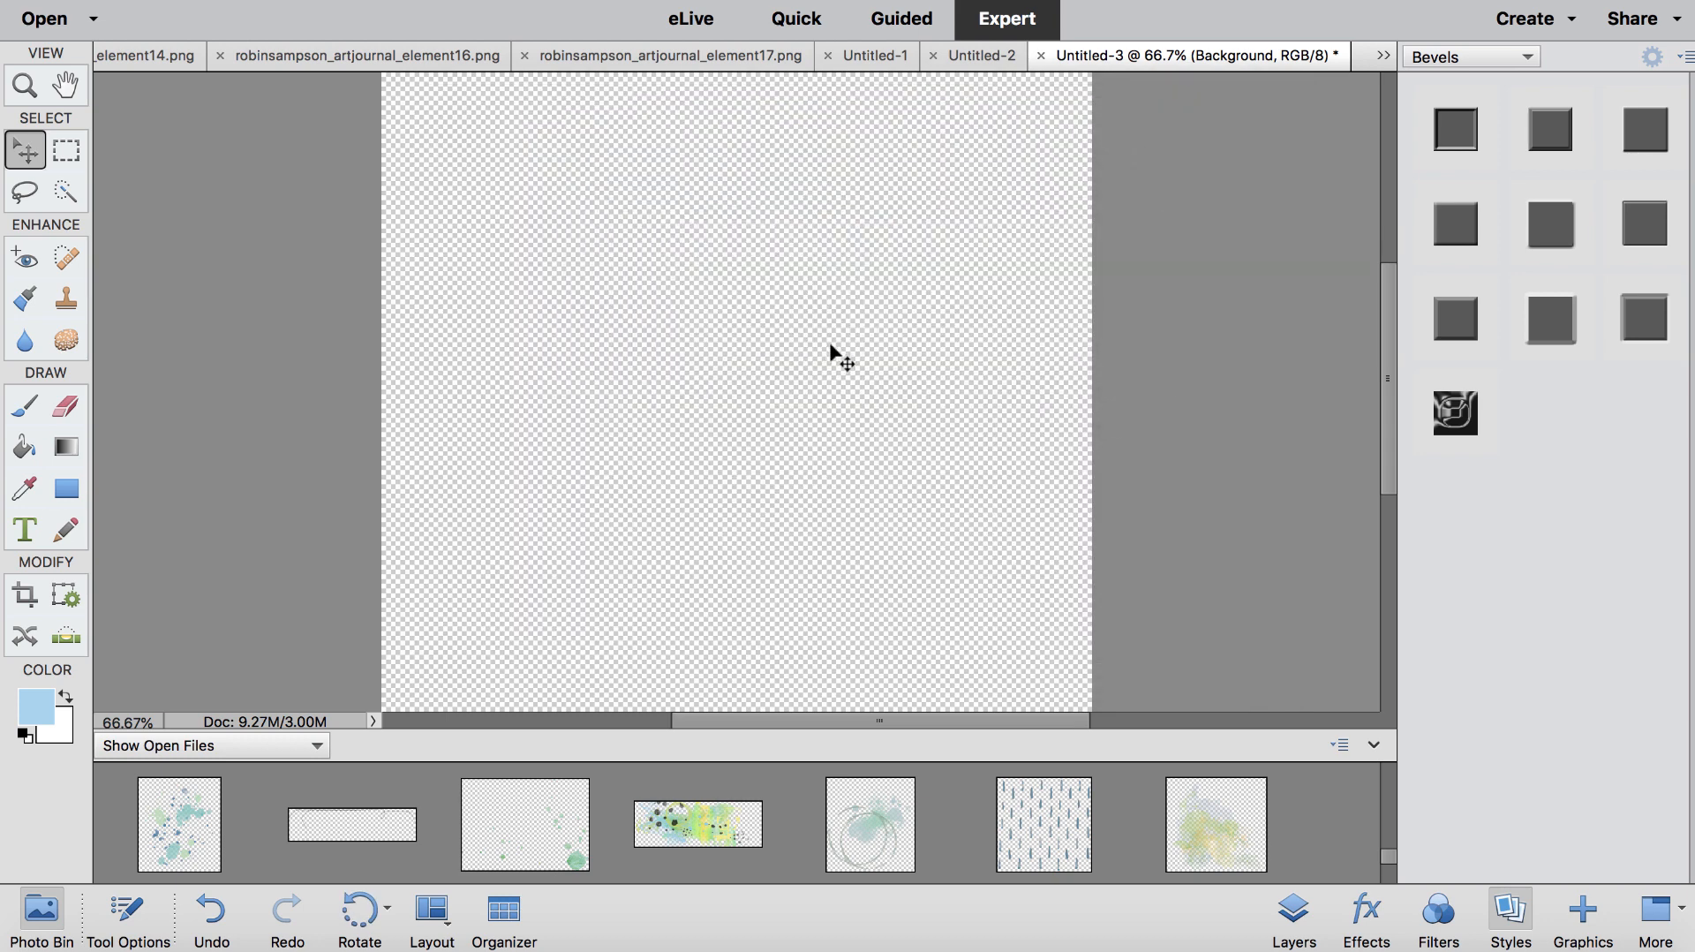
Step: Activate the Custom Shape tool and look through the Objects and Symbols shape sets for a heart
left_click(66, 490)
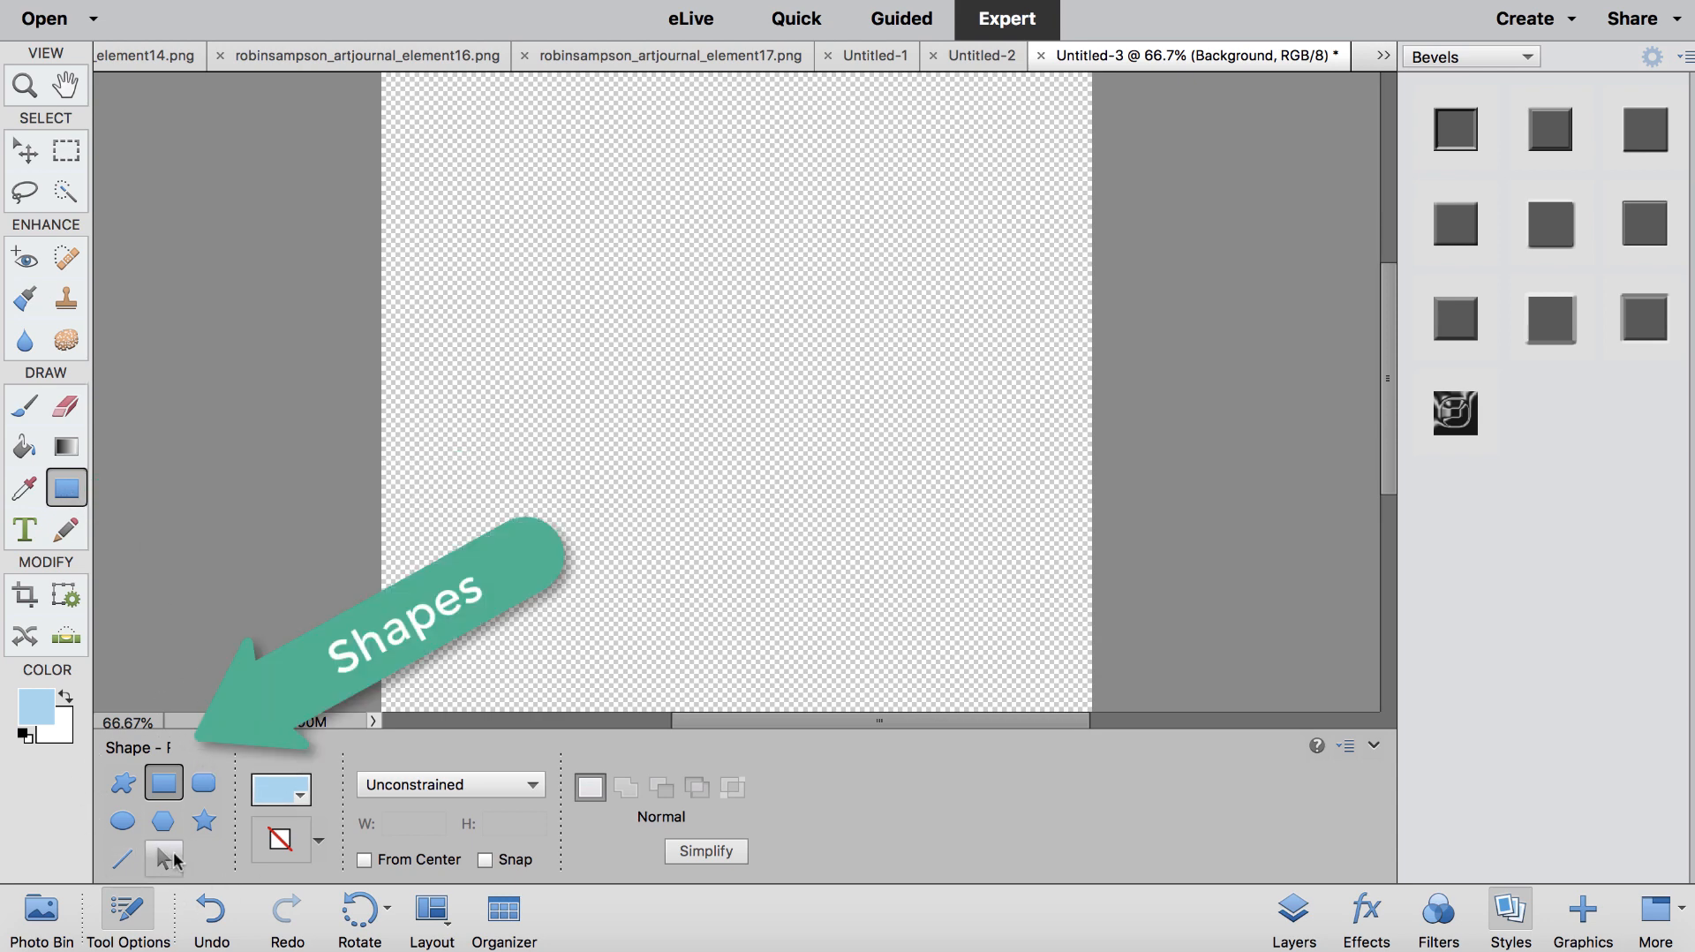
left_click(123, 782)
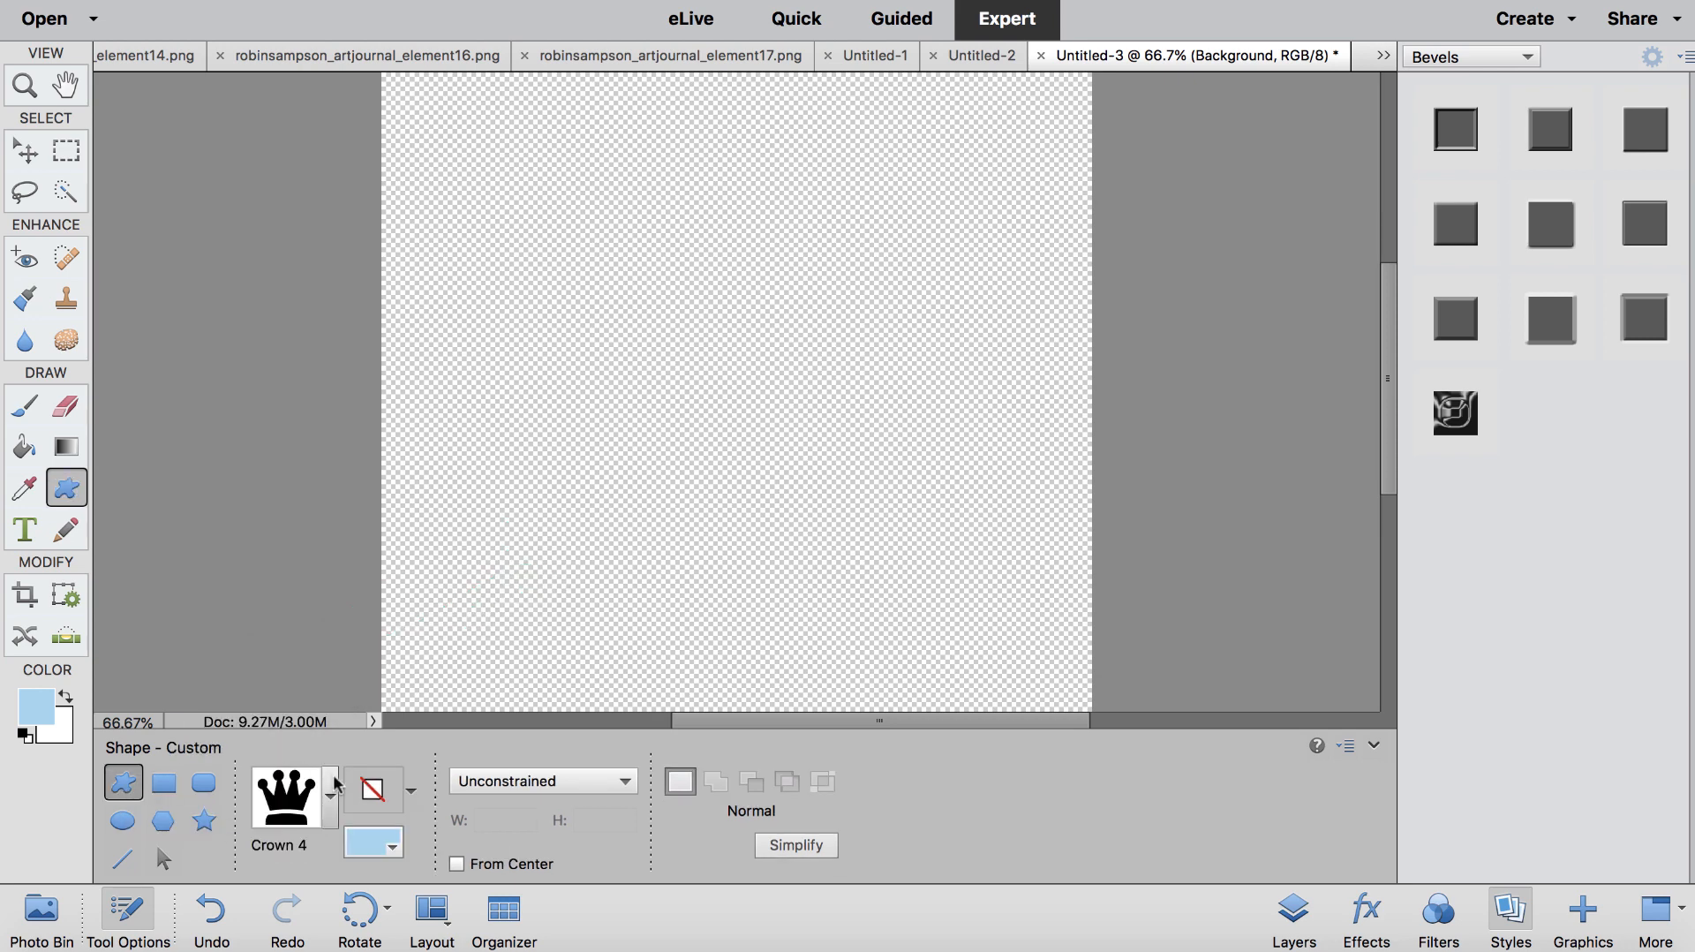
left_click(331, 796)
scroll(267, 624, "down", 5)
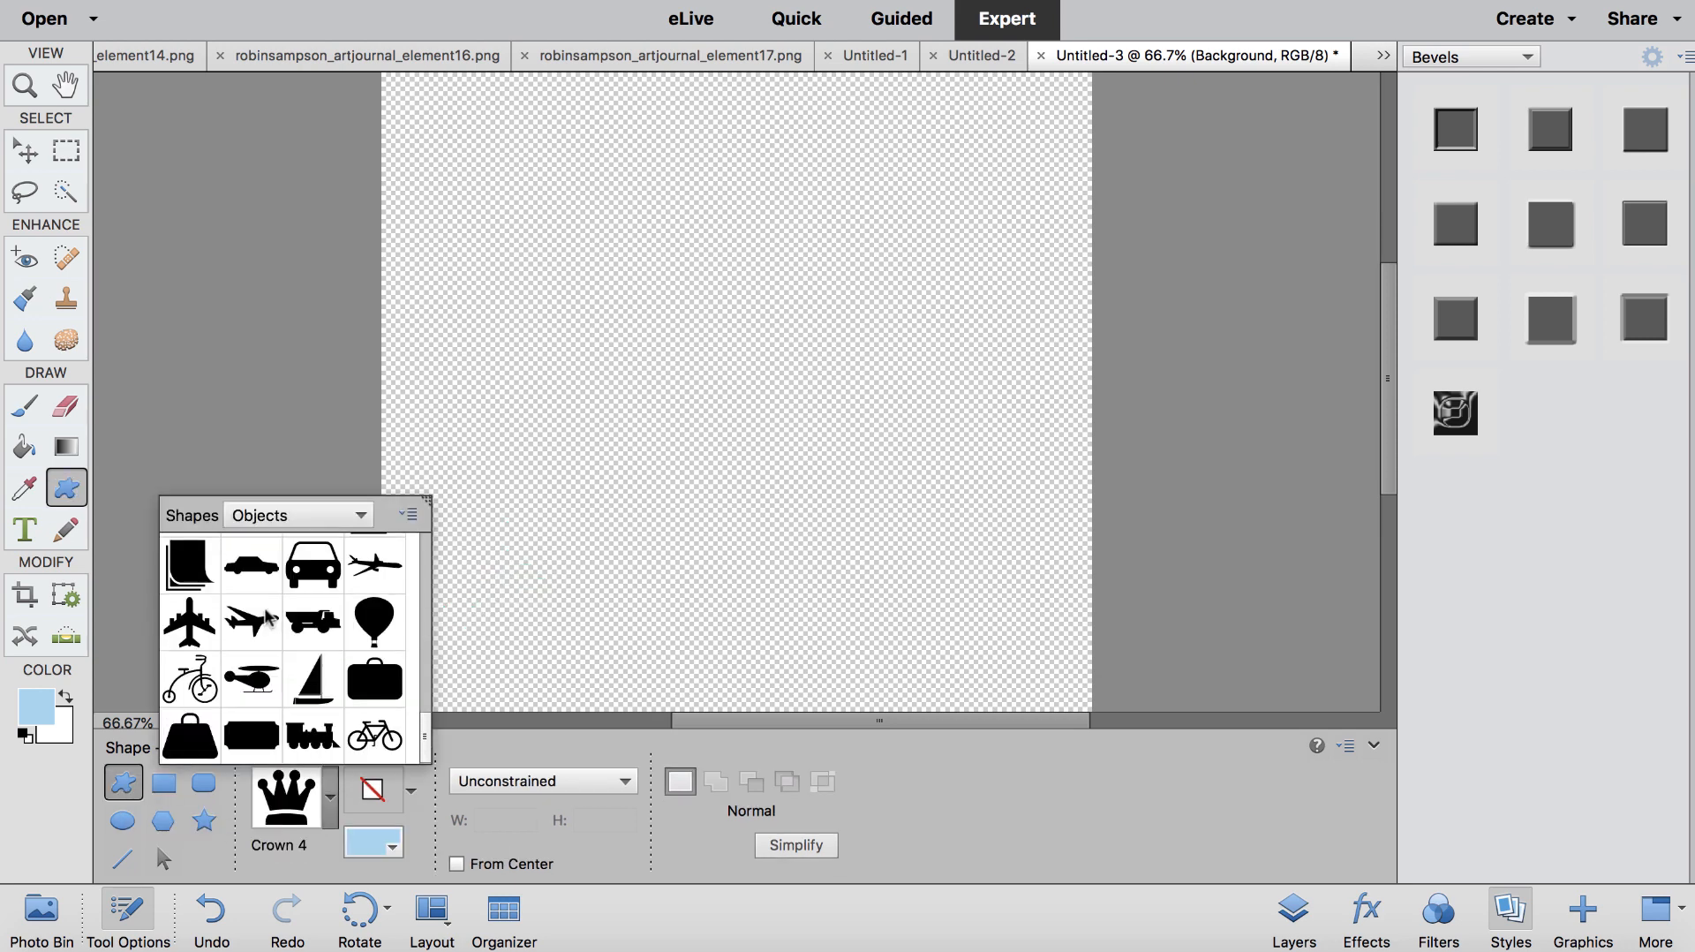
scroll(268, 624, "up", 7)
left_click(289, 519)
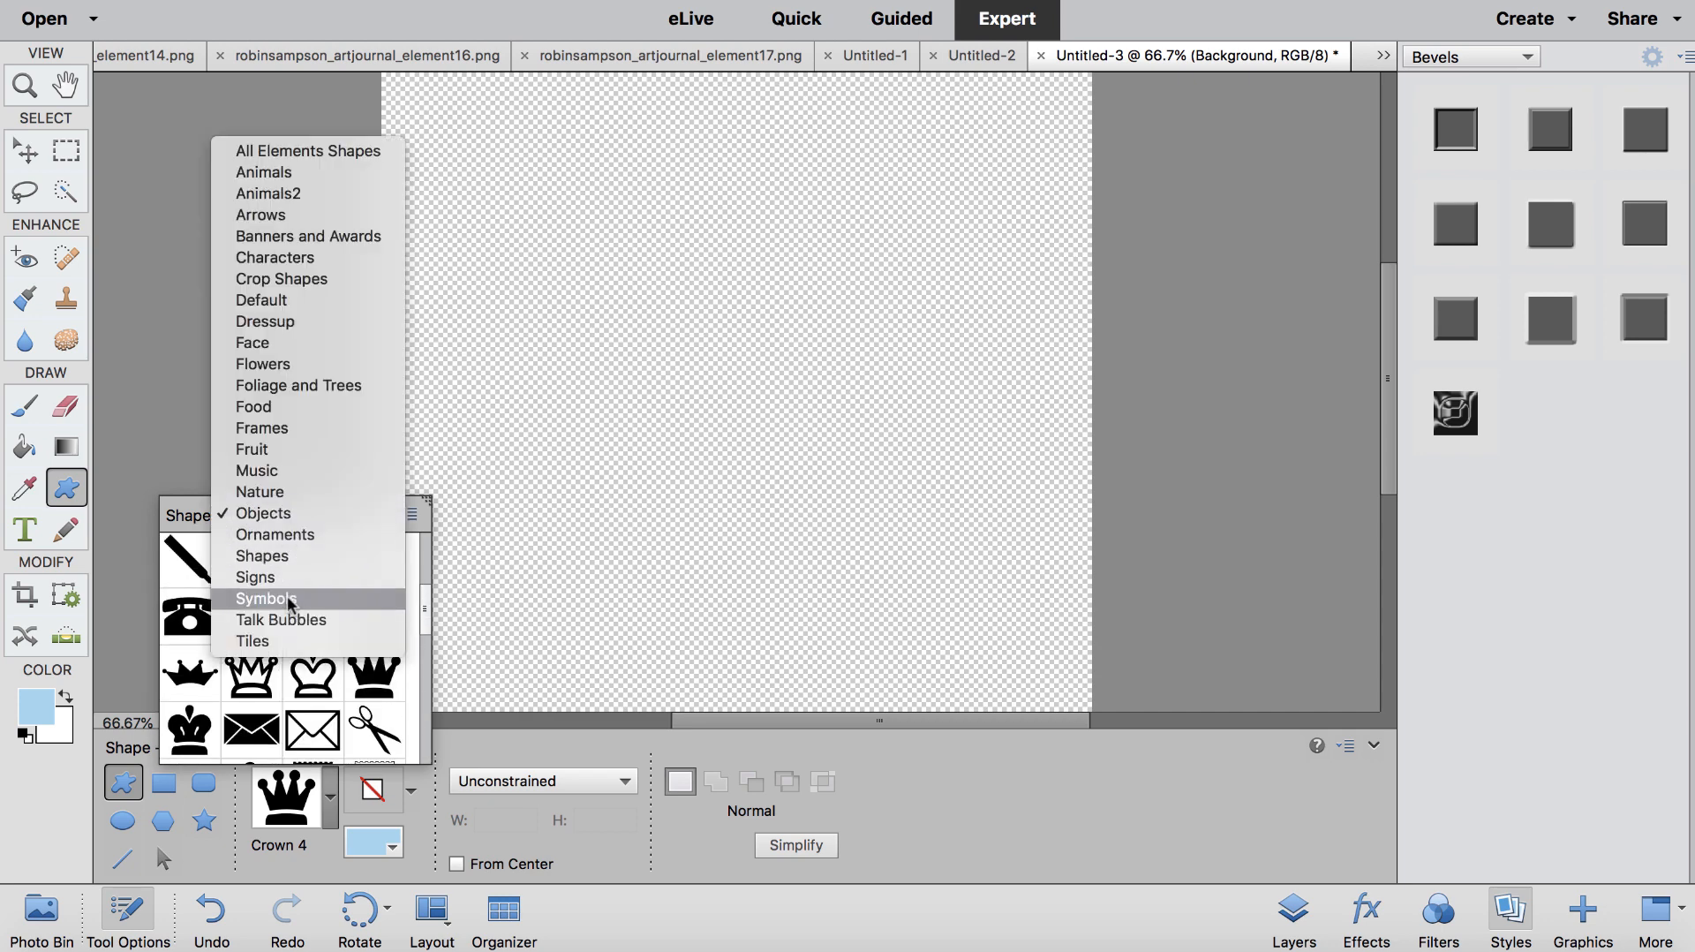
left_click(296, 595)
scroll(291, 604, "down", 6)
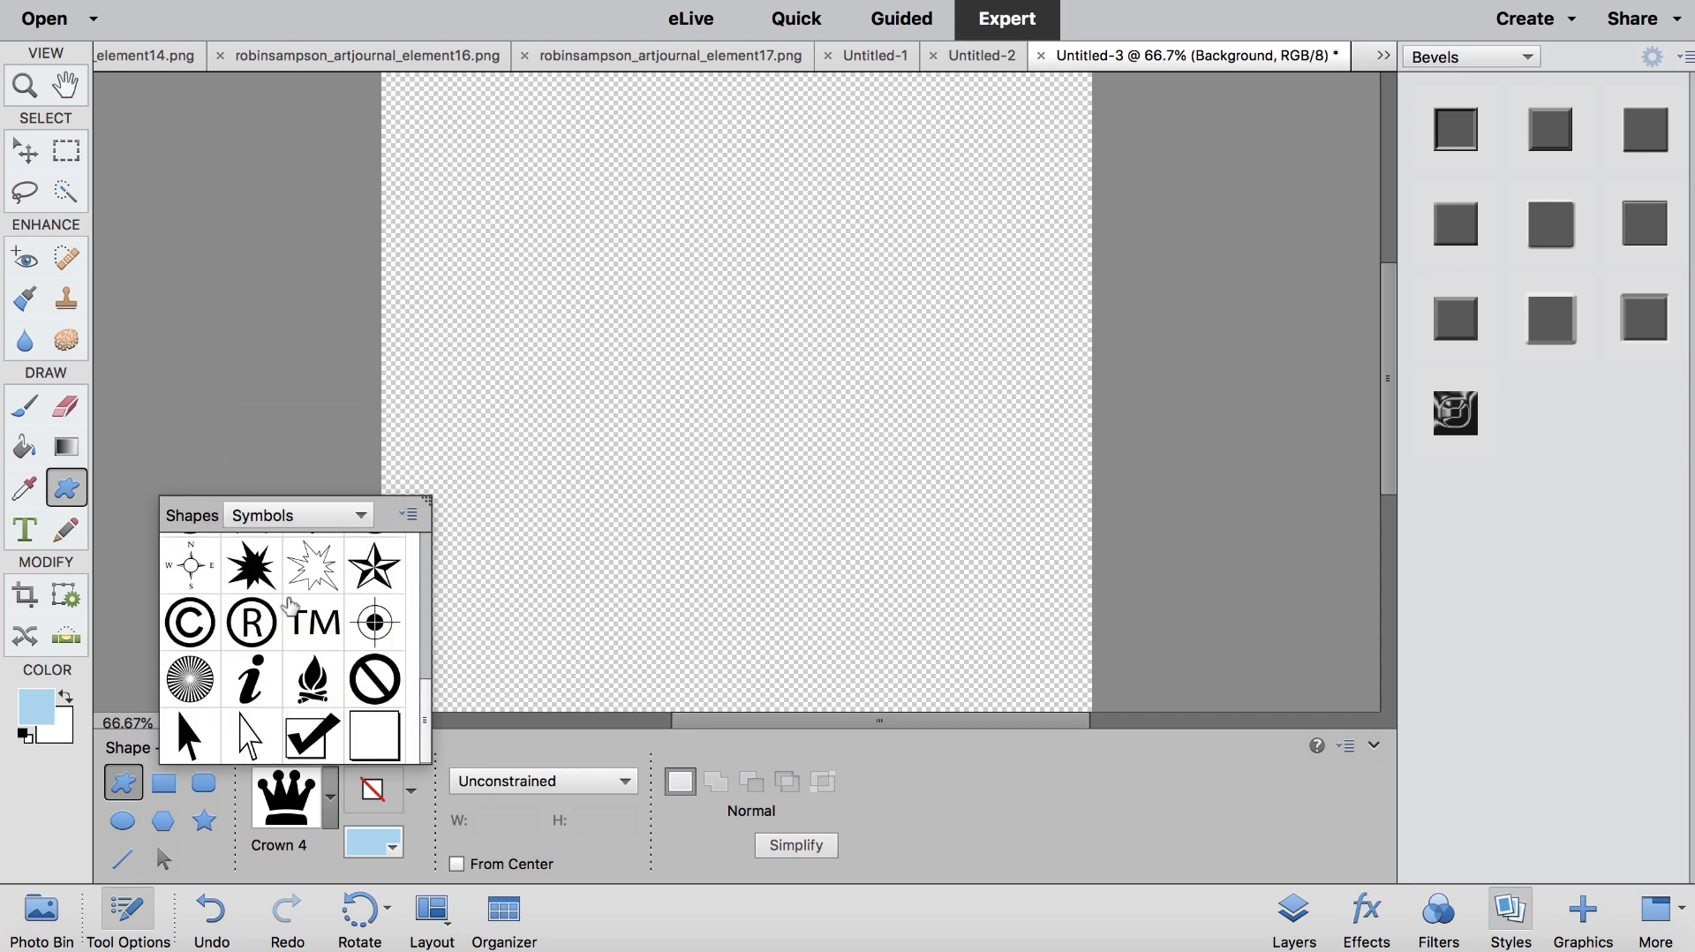
Step: Choose the solid heart from the Shapes set, draw it in the canvas's upper middle, and give it the deep gold ExodusGlitter style
left_click(336, 520)
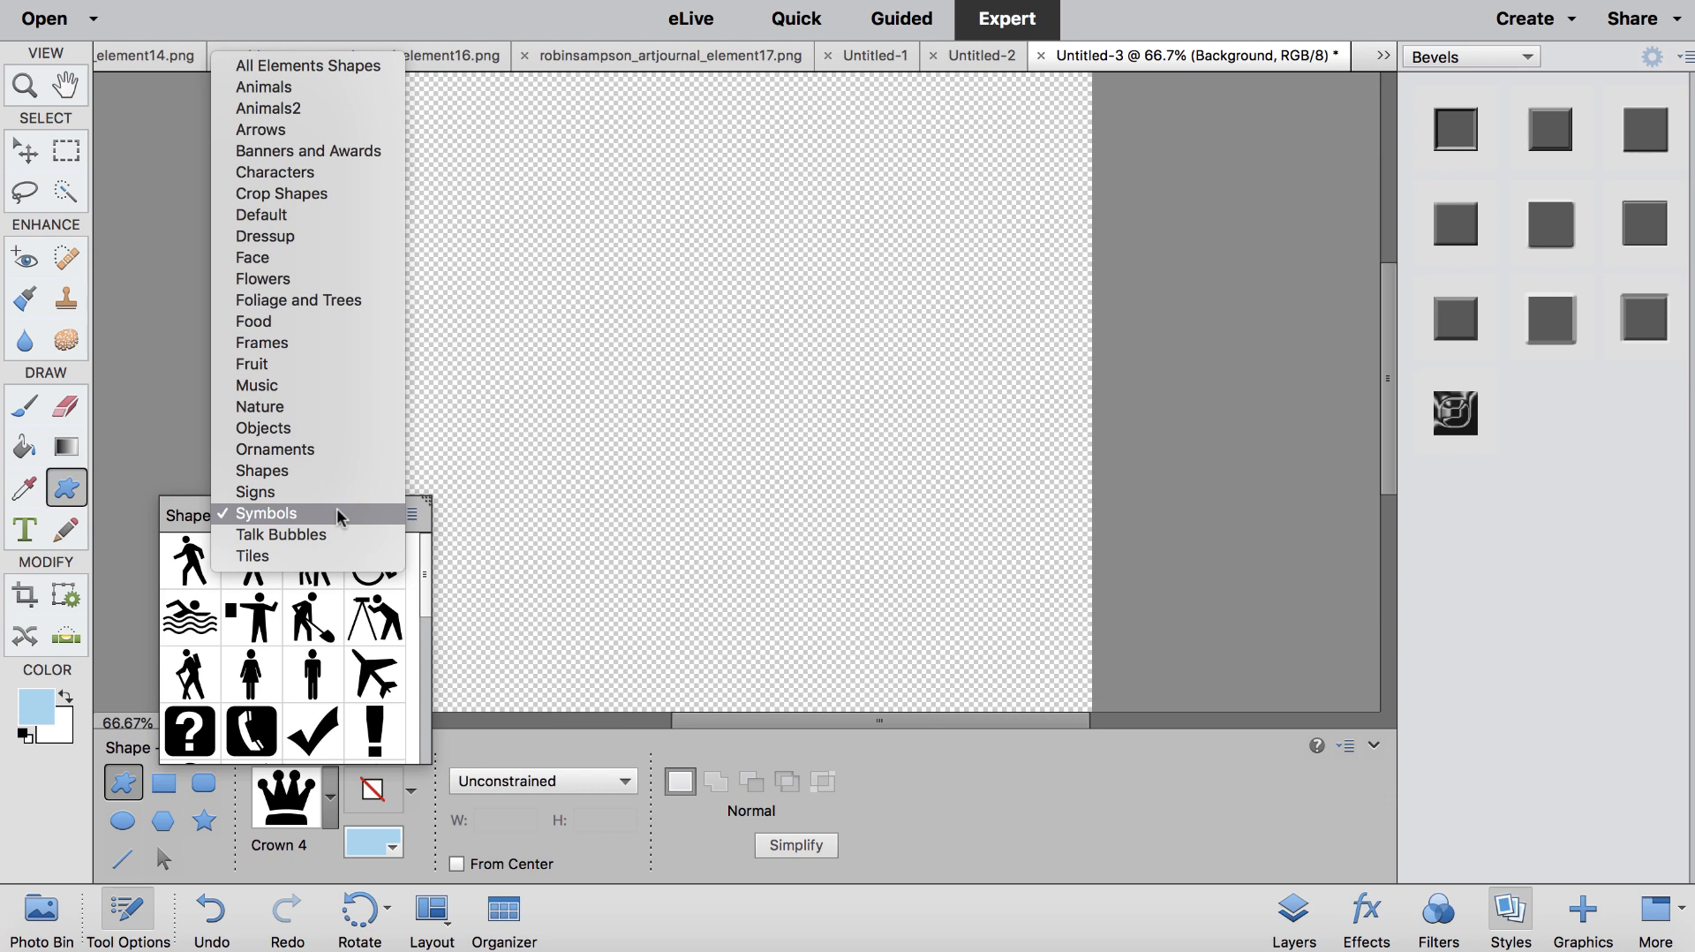
left_click(342, 68)
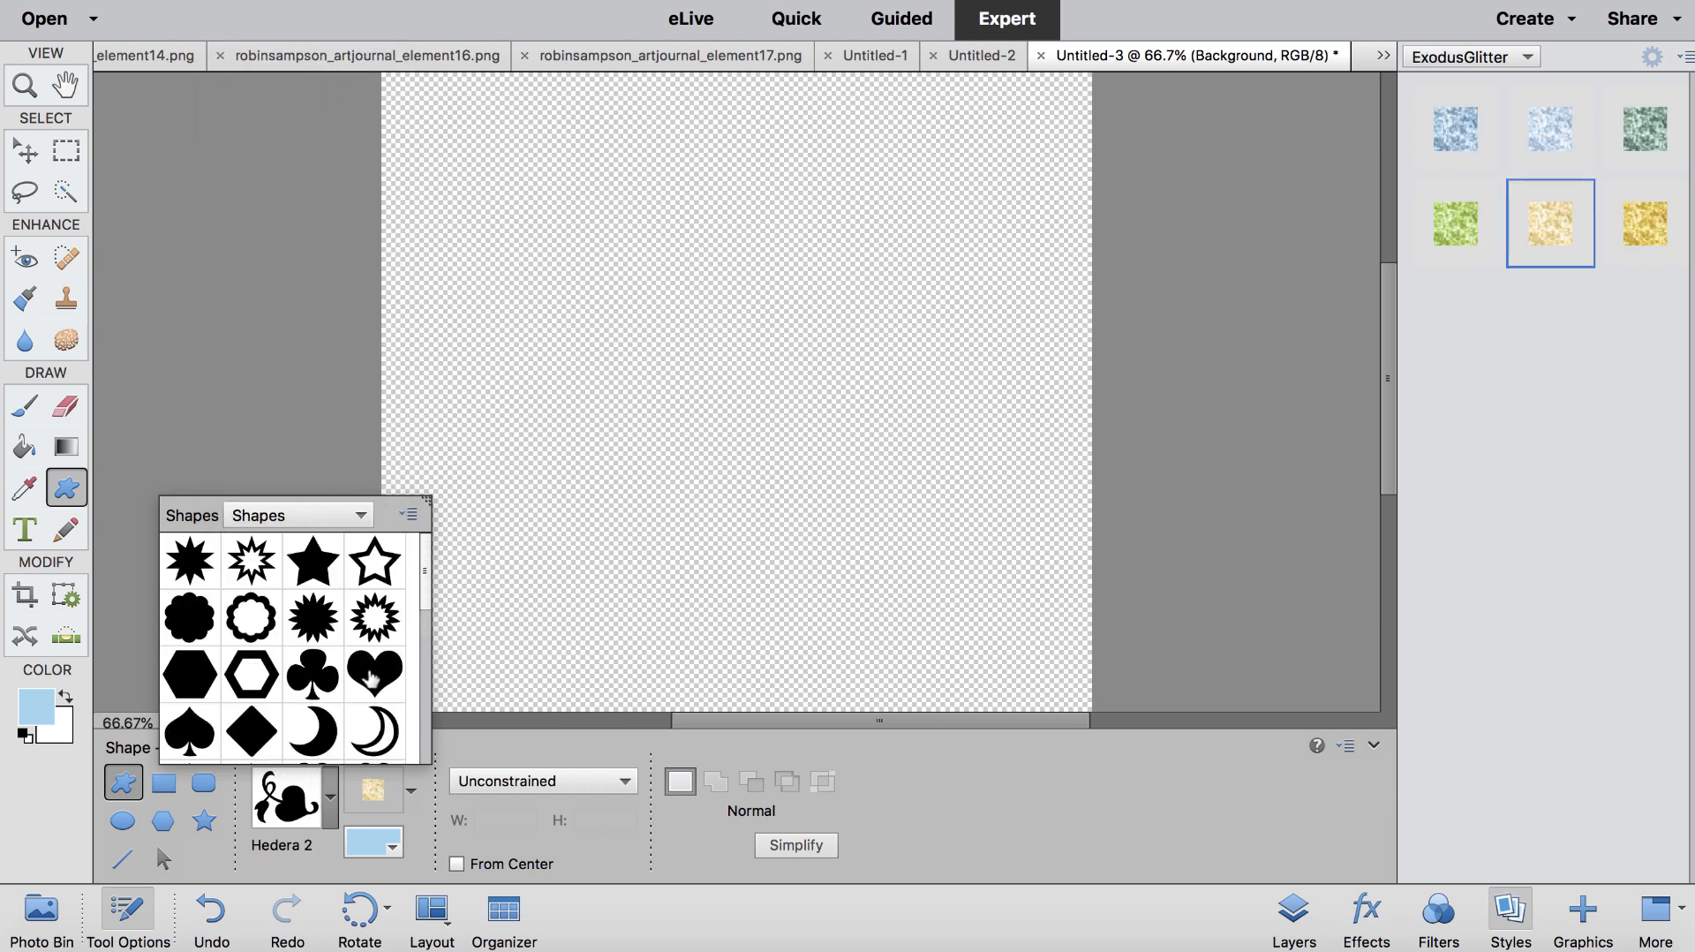
left_click(374, 680)
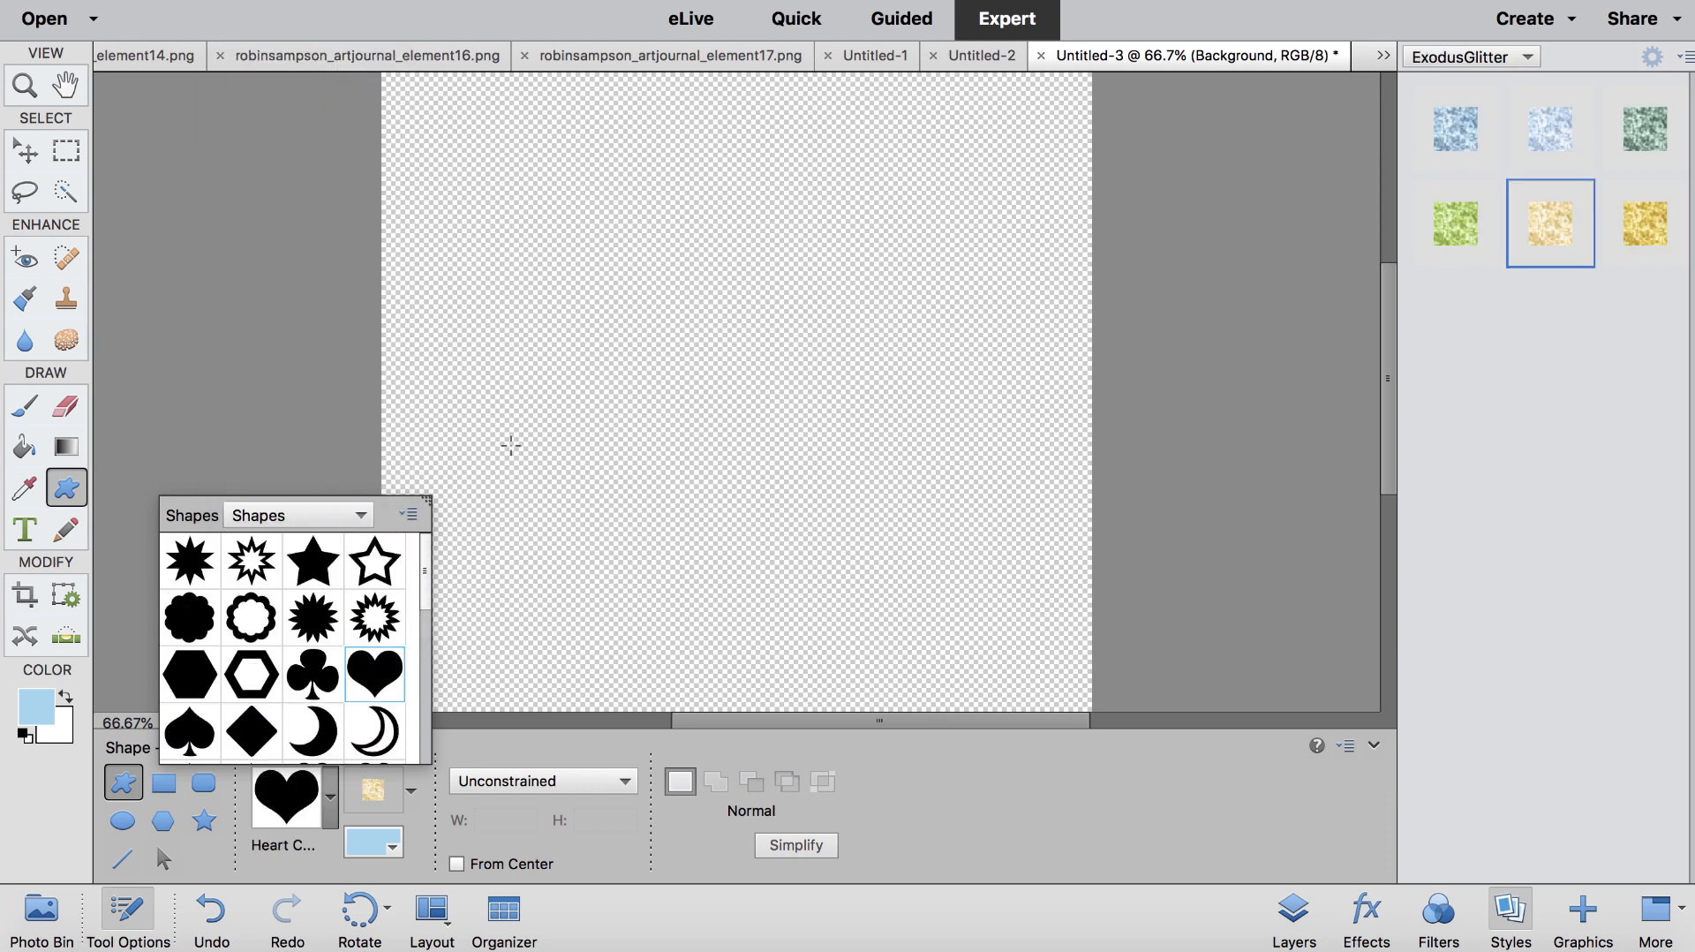
left_click_drag(612, 217, 852, 414)
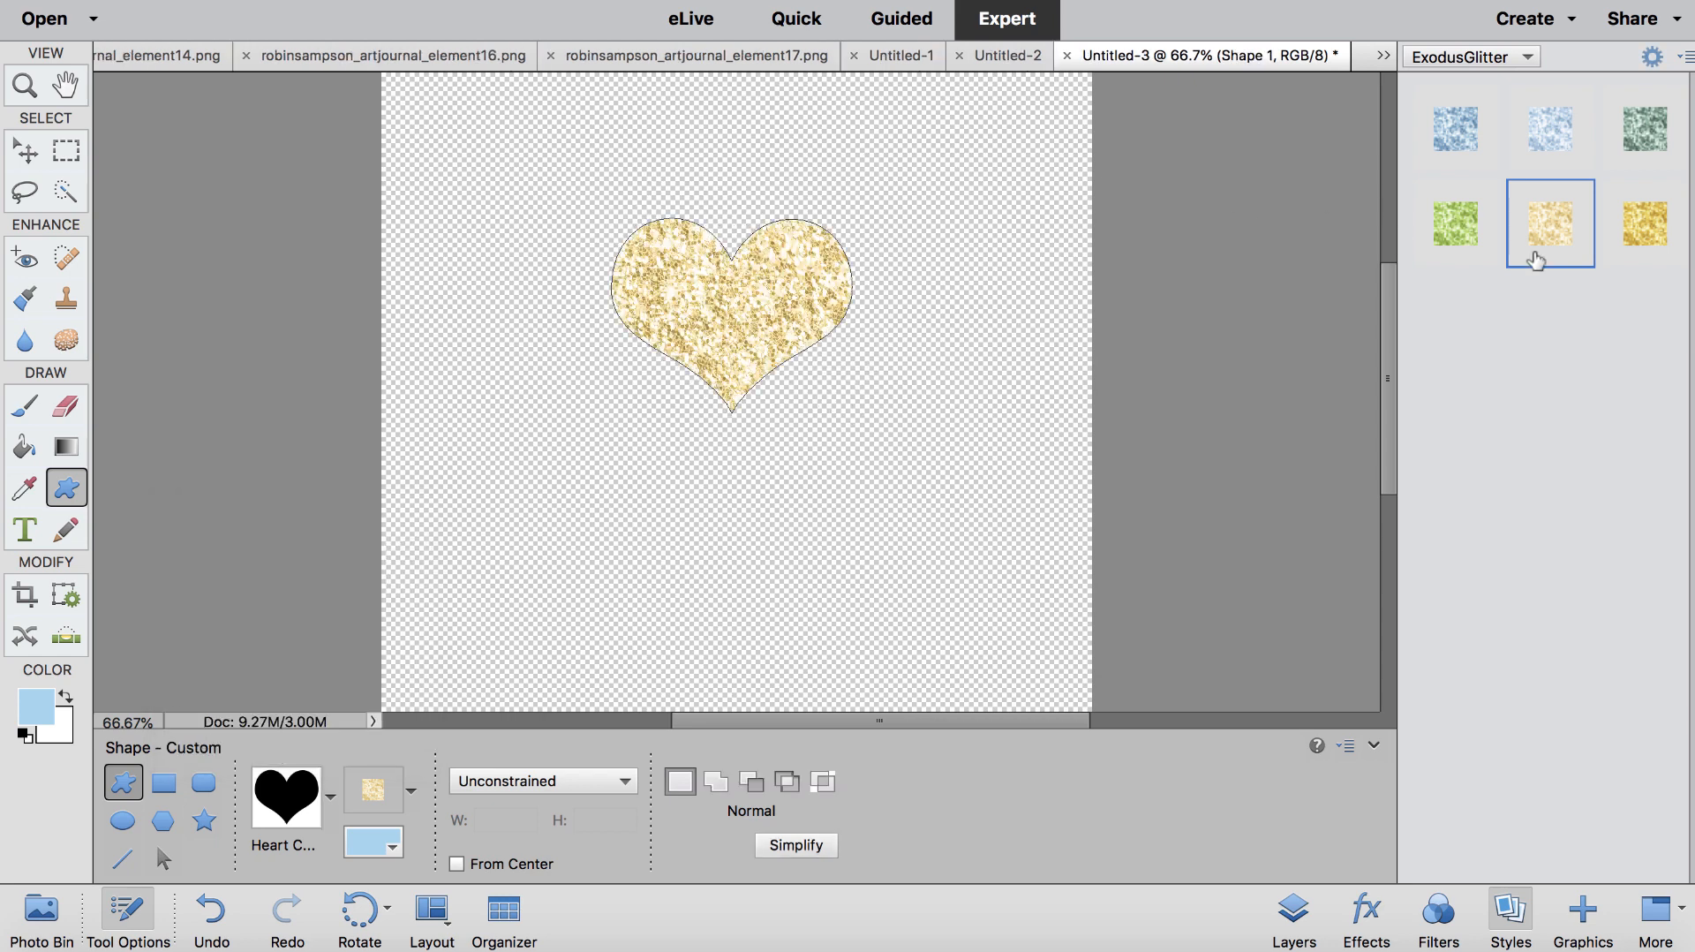
left_click(1645, 225)
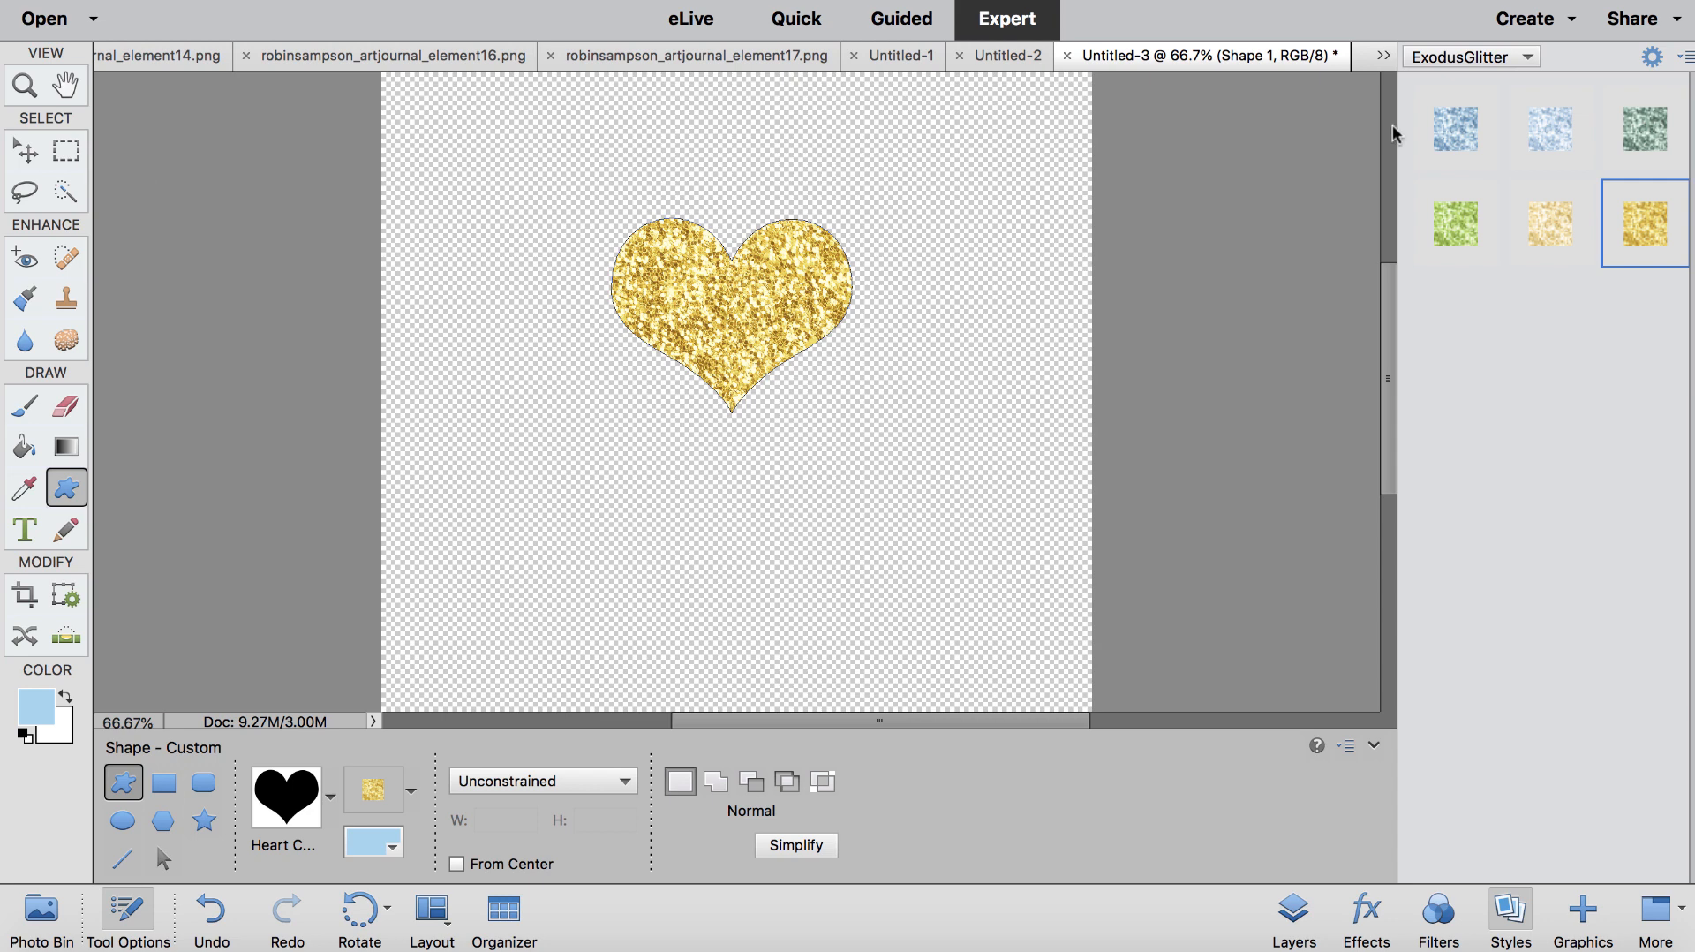
Step: Simplify the glitter heart's shape layer into a regular pixel layer
left_click(1293, 910)
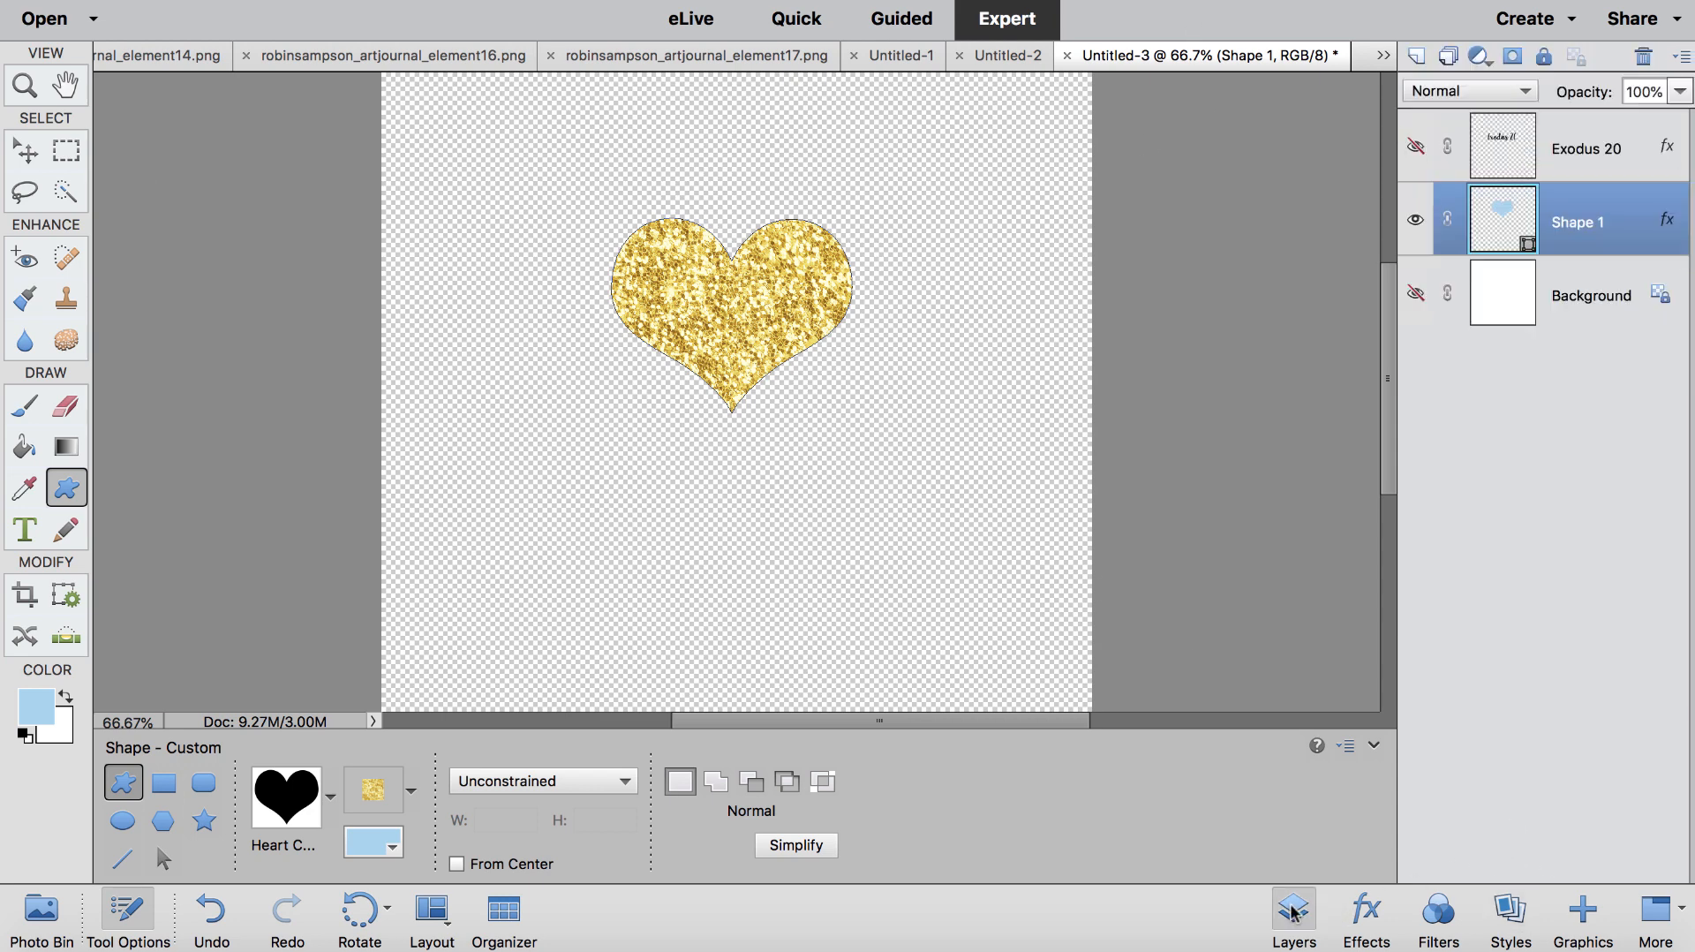
right_click(1556, 210)
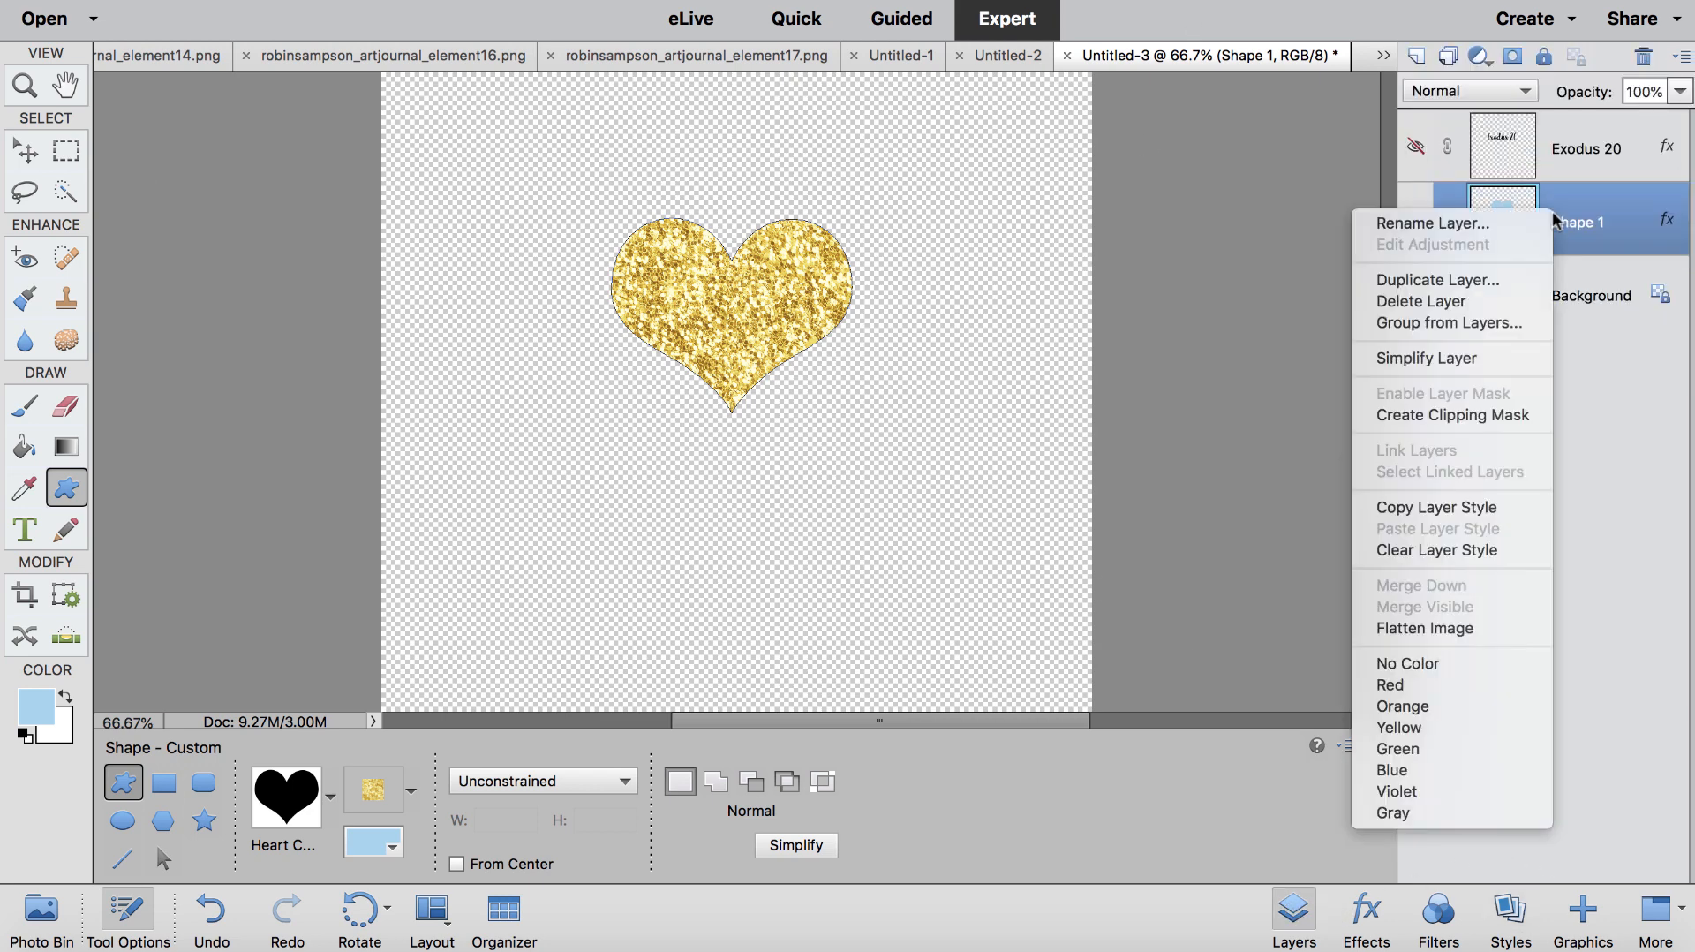
left_click(1493, 360)
right_click(1595, 223)
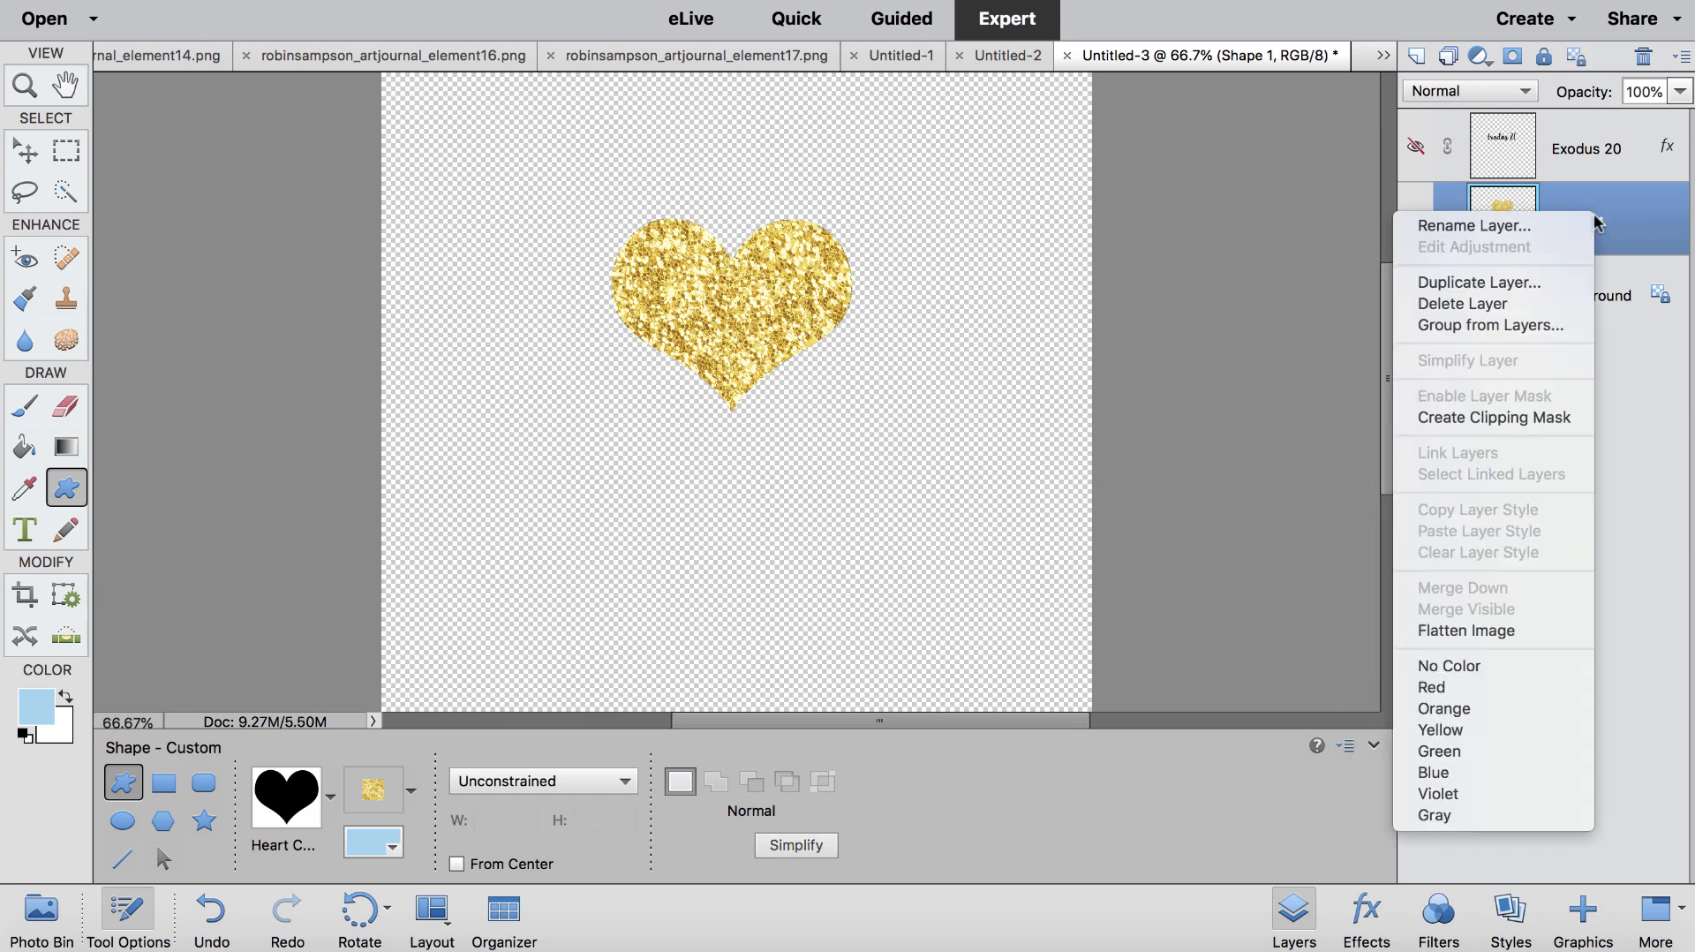
left_click(1640, 203)
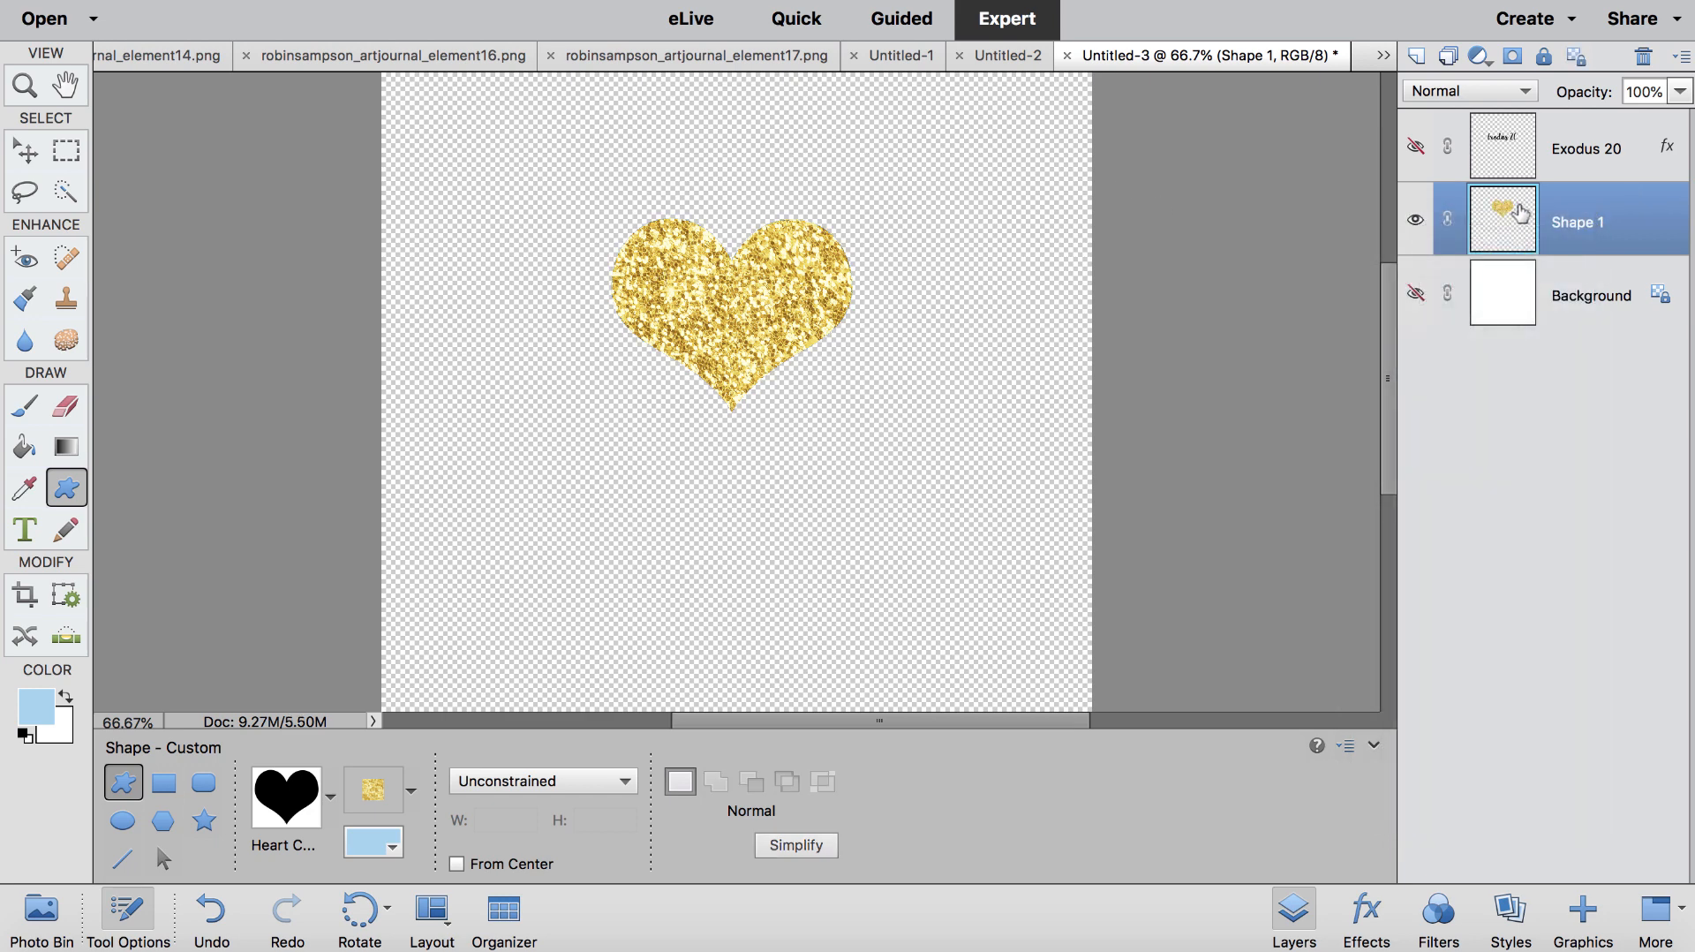
Step: Try several Bevels styles, including Simple Outer, on the gold glitter heart and keep the first bevel in the second row
left_click(1507, 912)
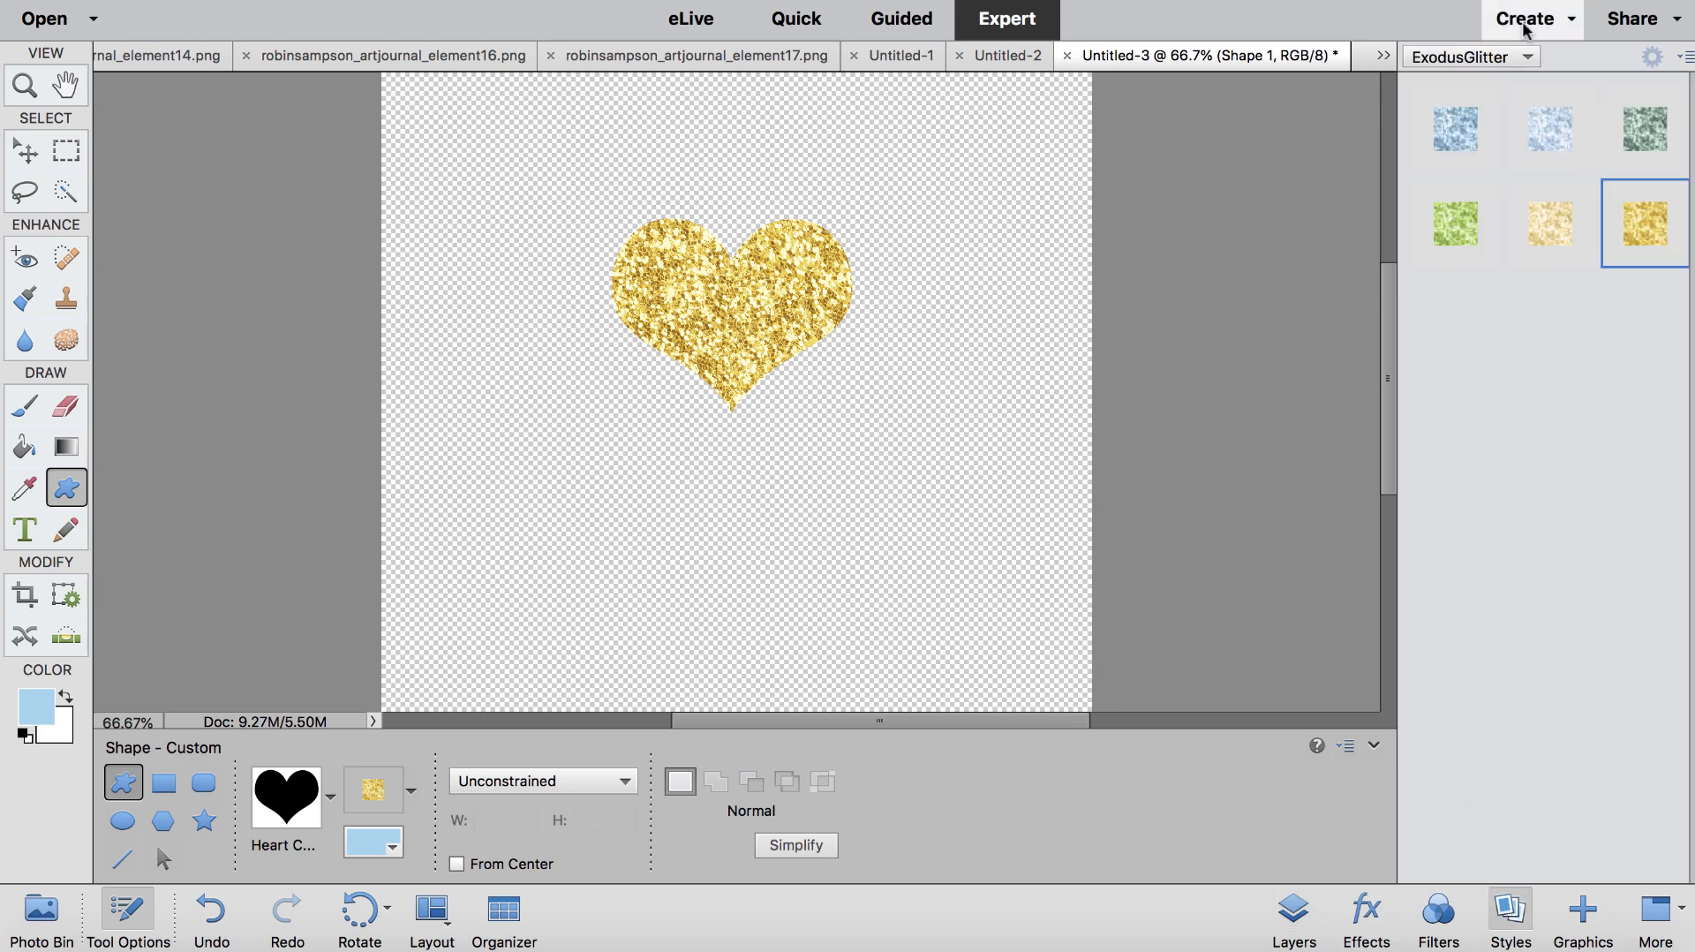
left_click(1517, 56)
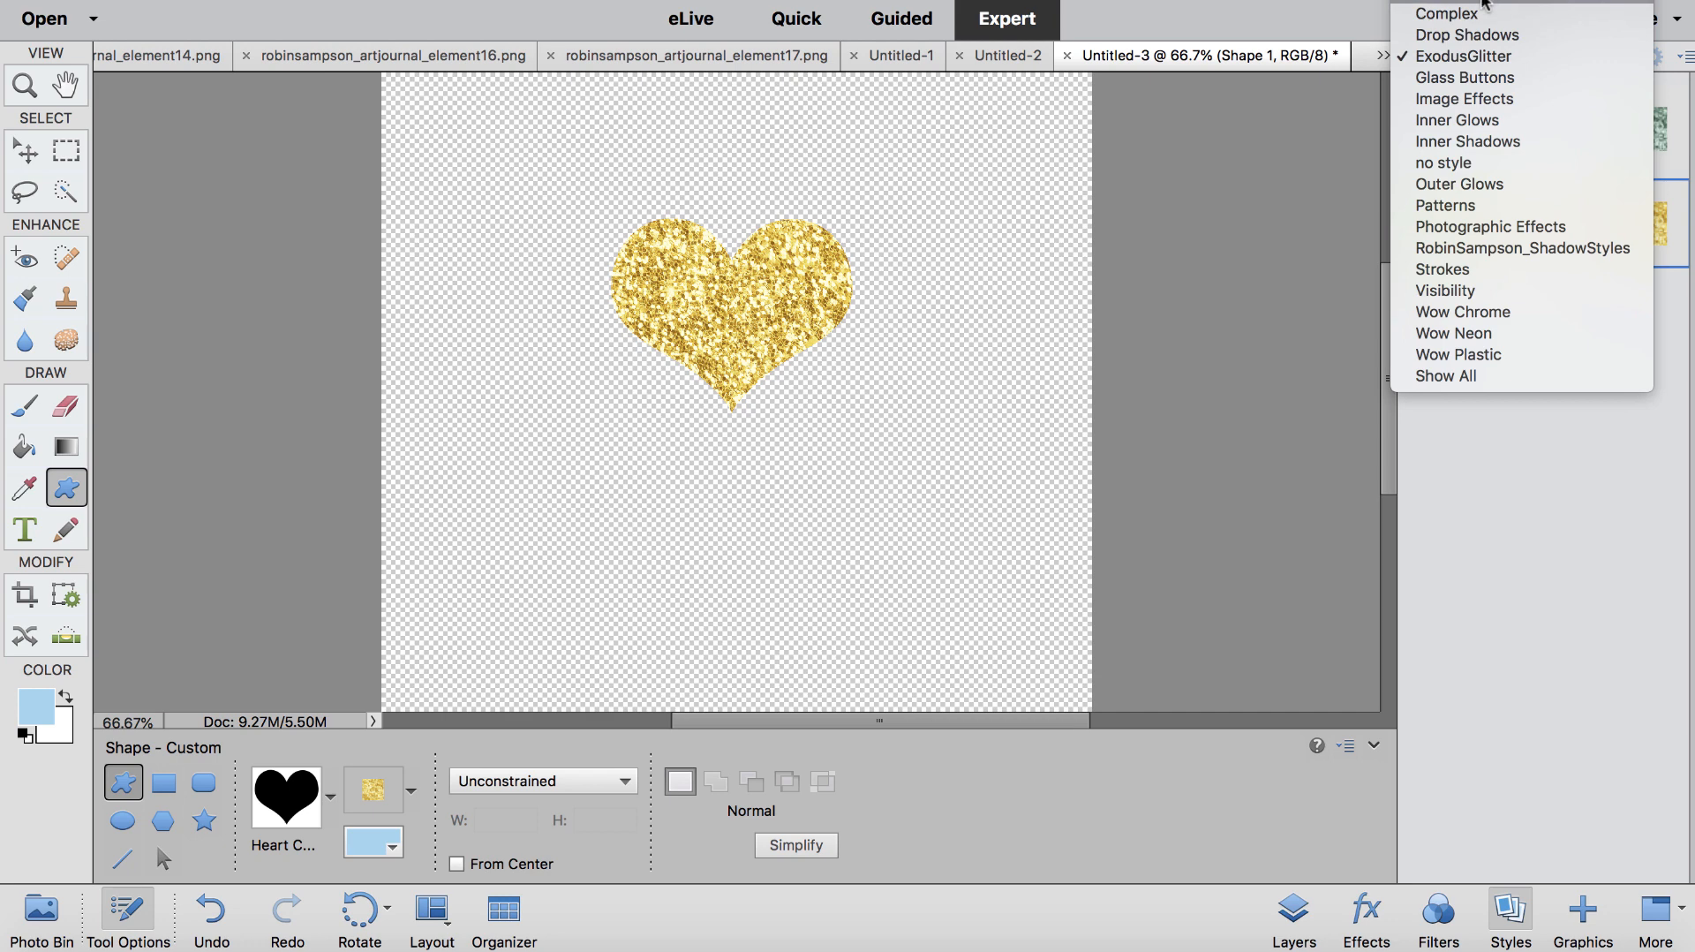
left_click(1483, 42)
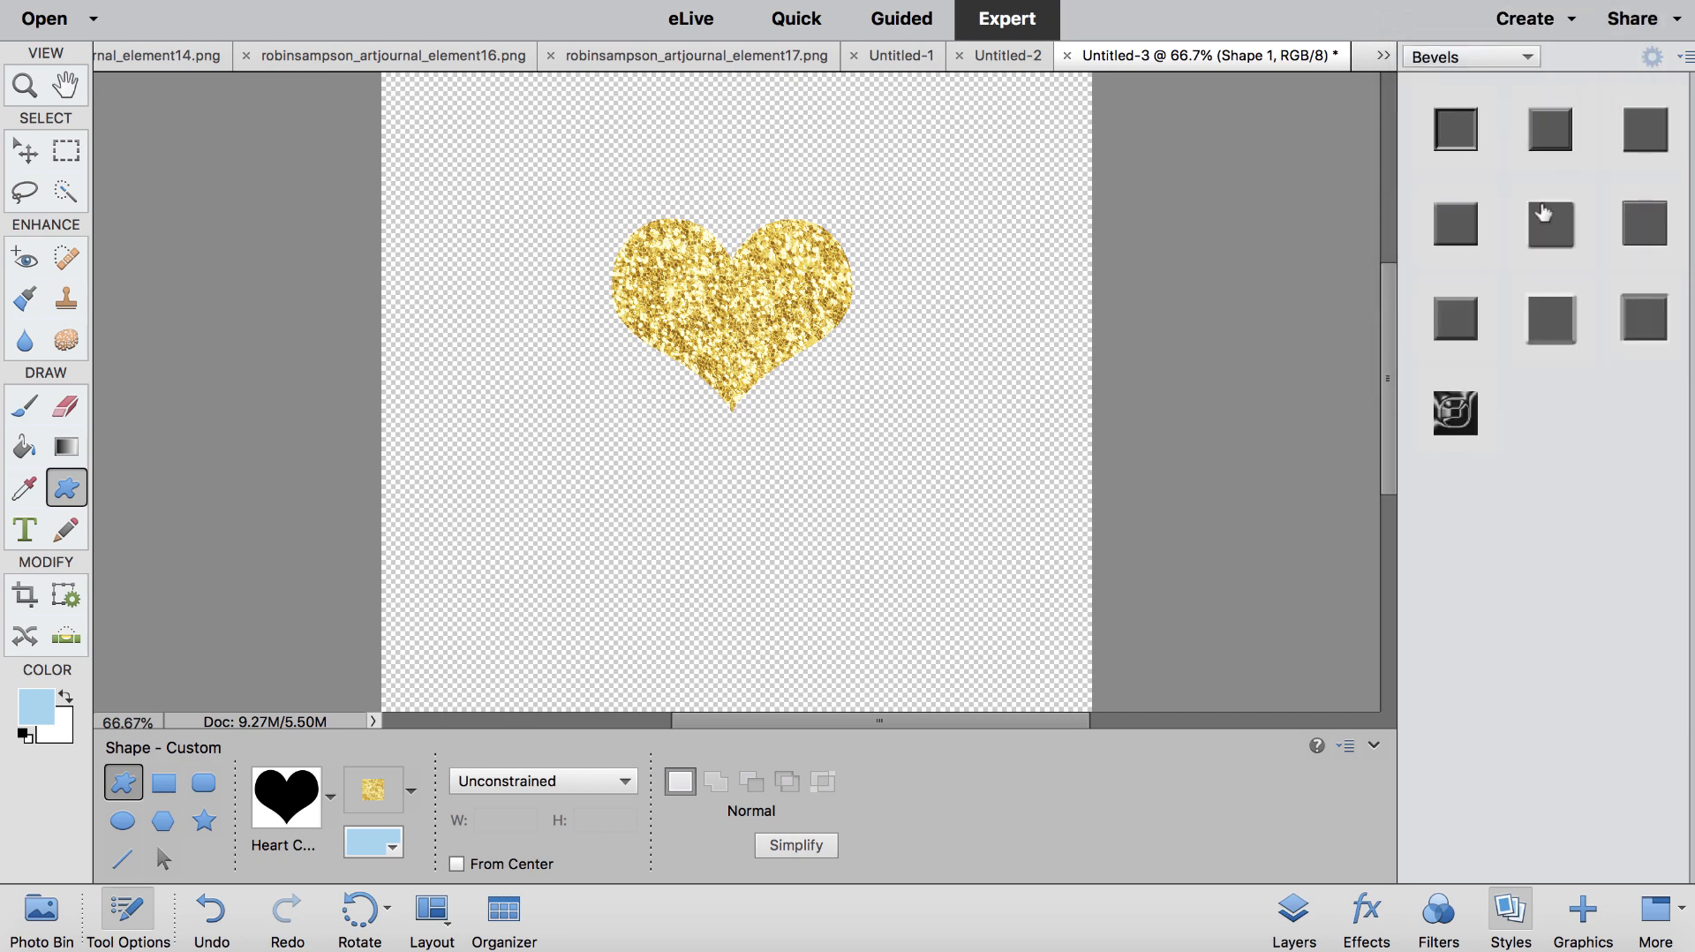
left_click(1544, 224)
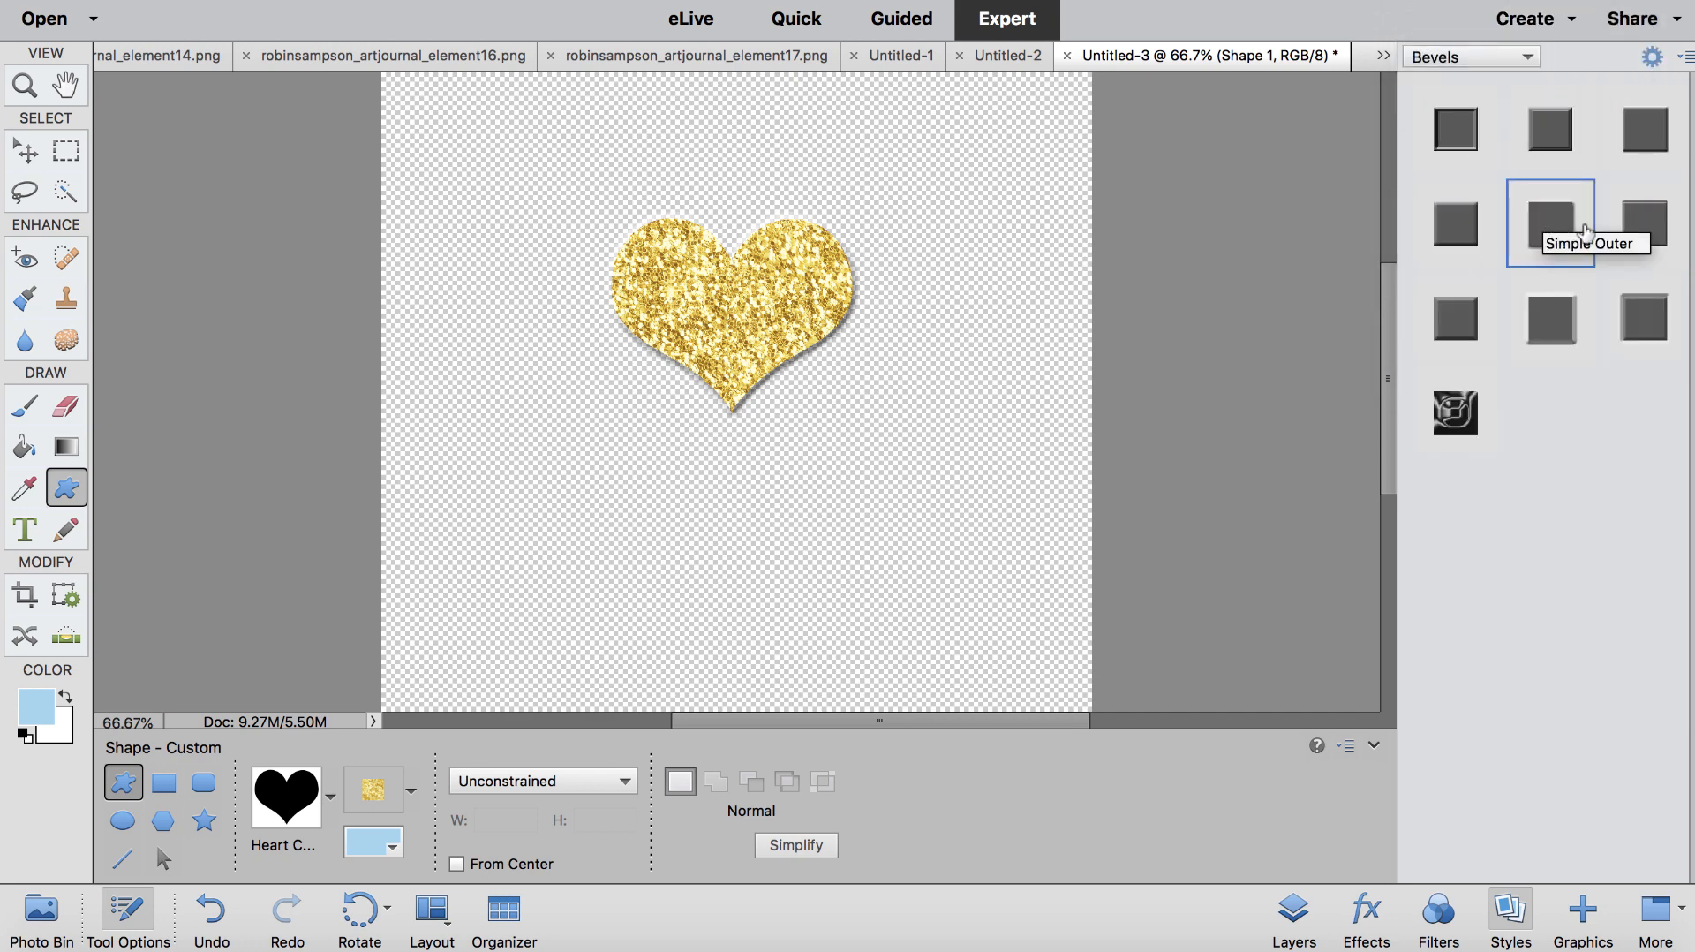
left_click(1647, 232)
left_click(1458, 235)
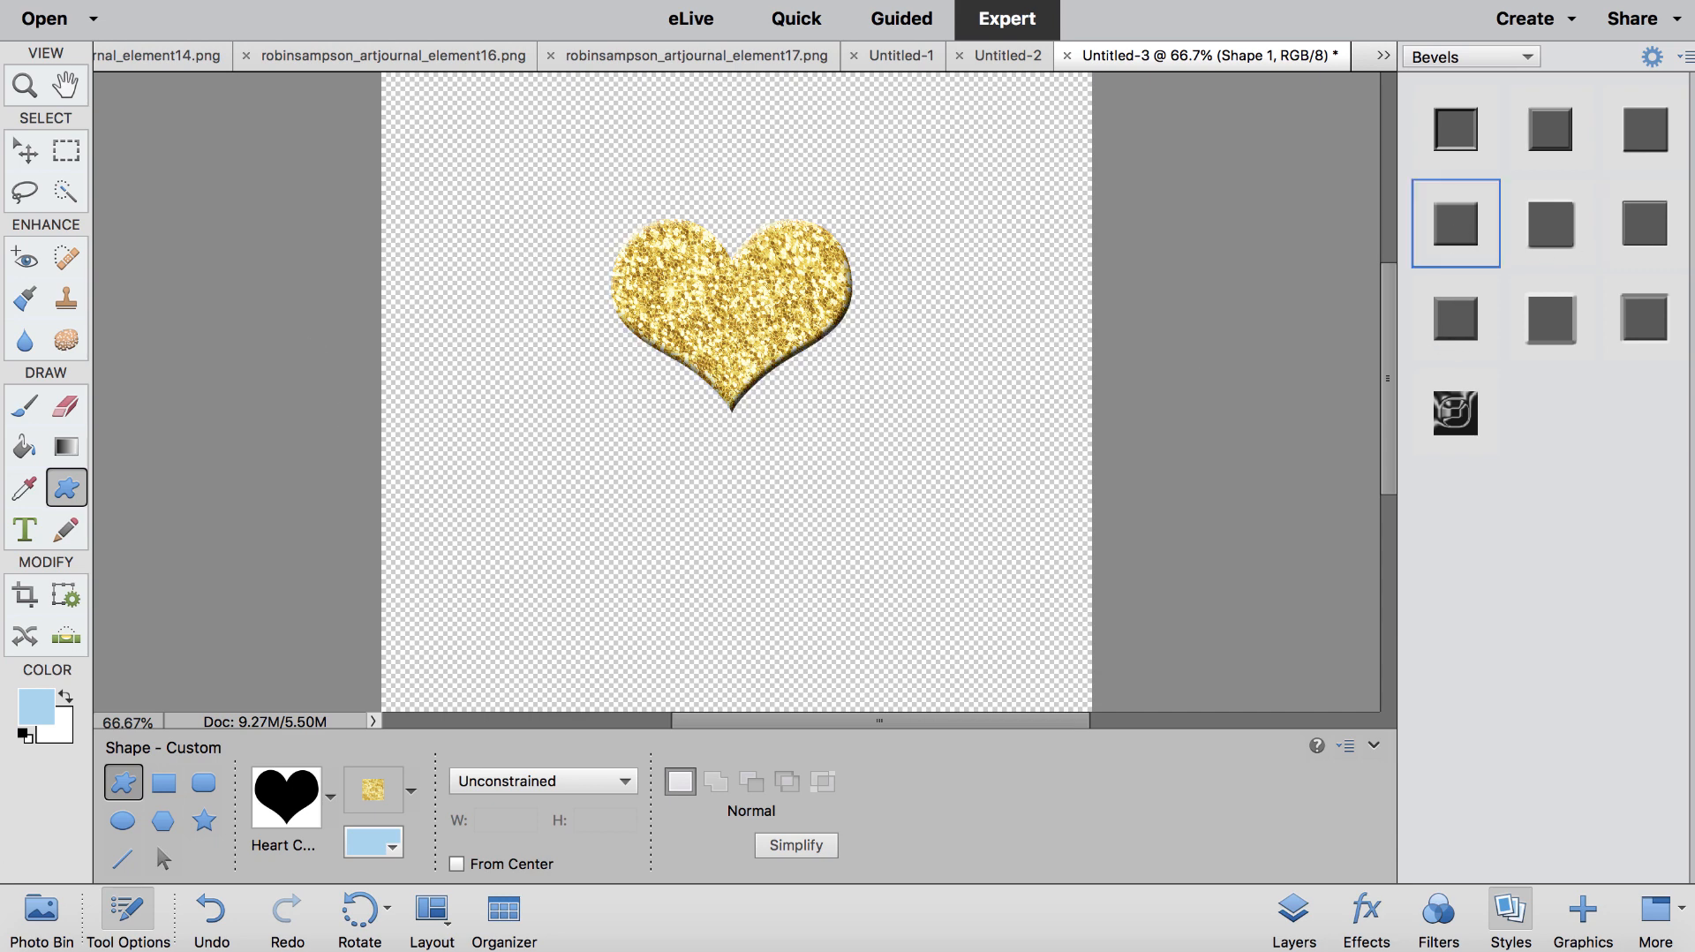
Step: Return to the BJD Exodus20.tif page and place the beveled gold heart from the open files onto it
left_click(51, 906)
double_click(192, 837)
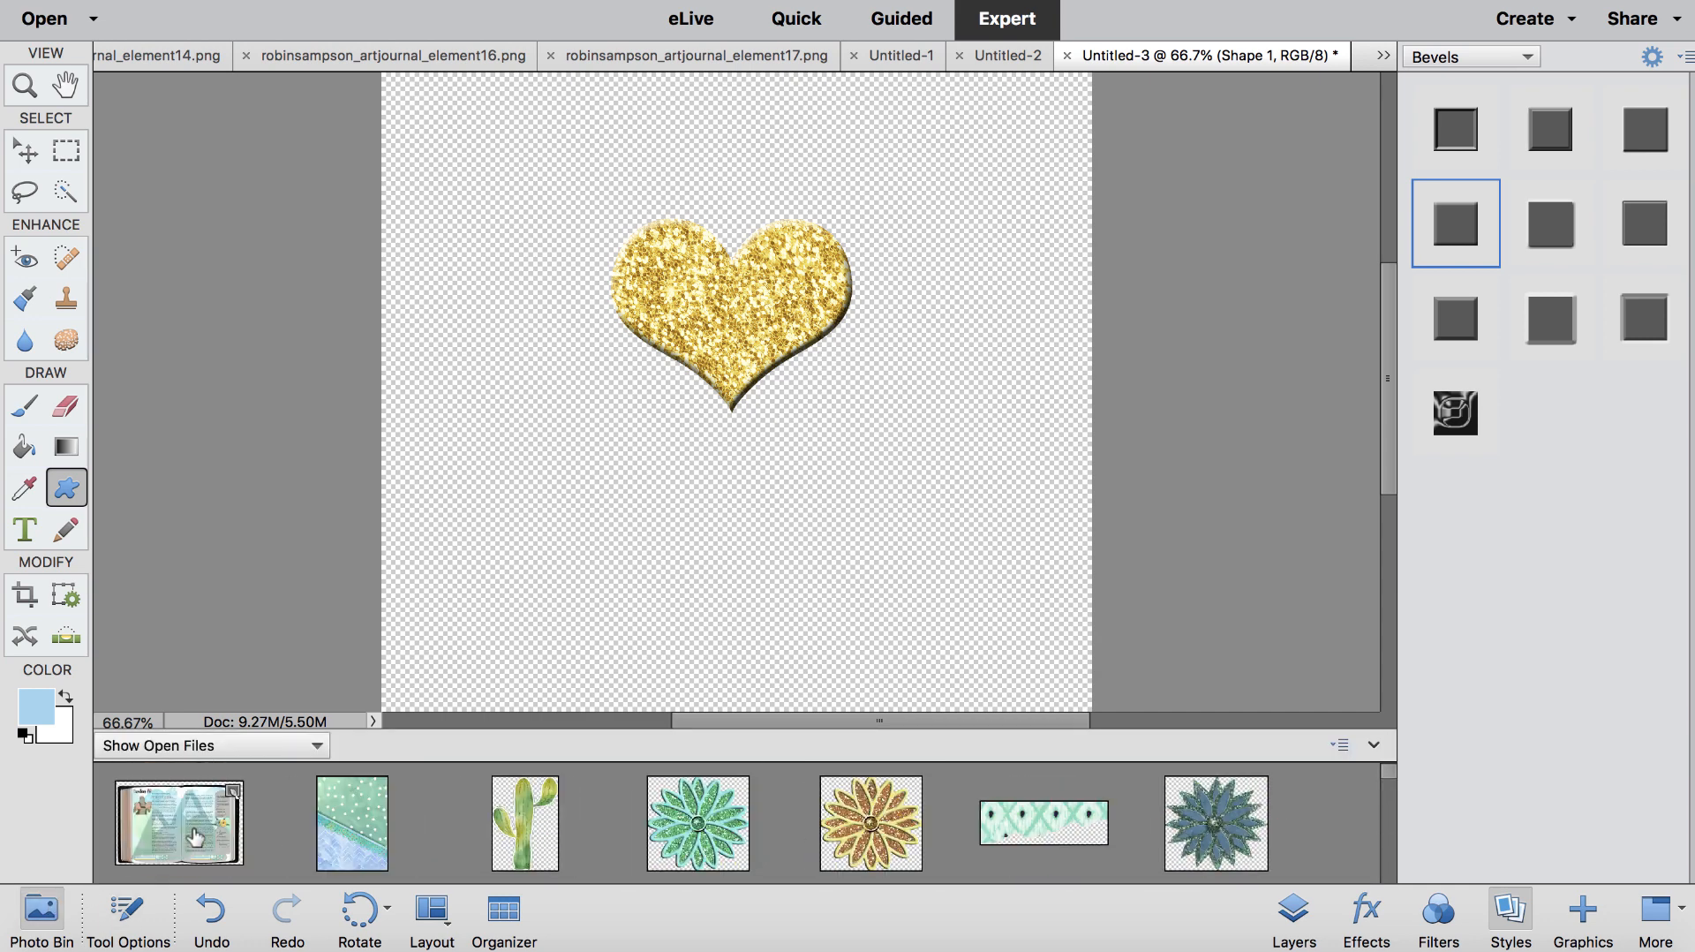
scroll(544, 841, "down", 2)
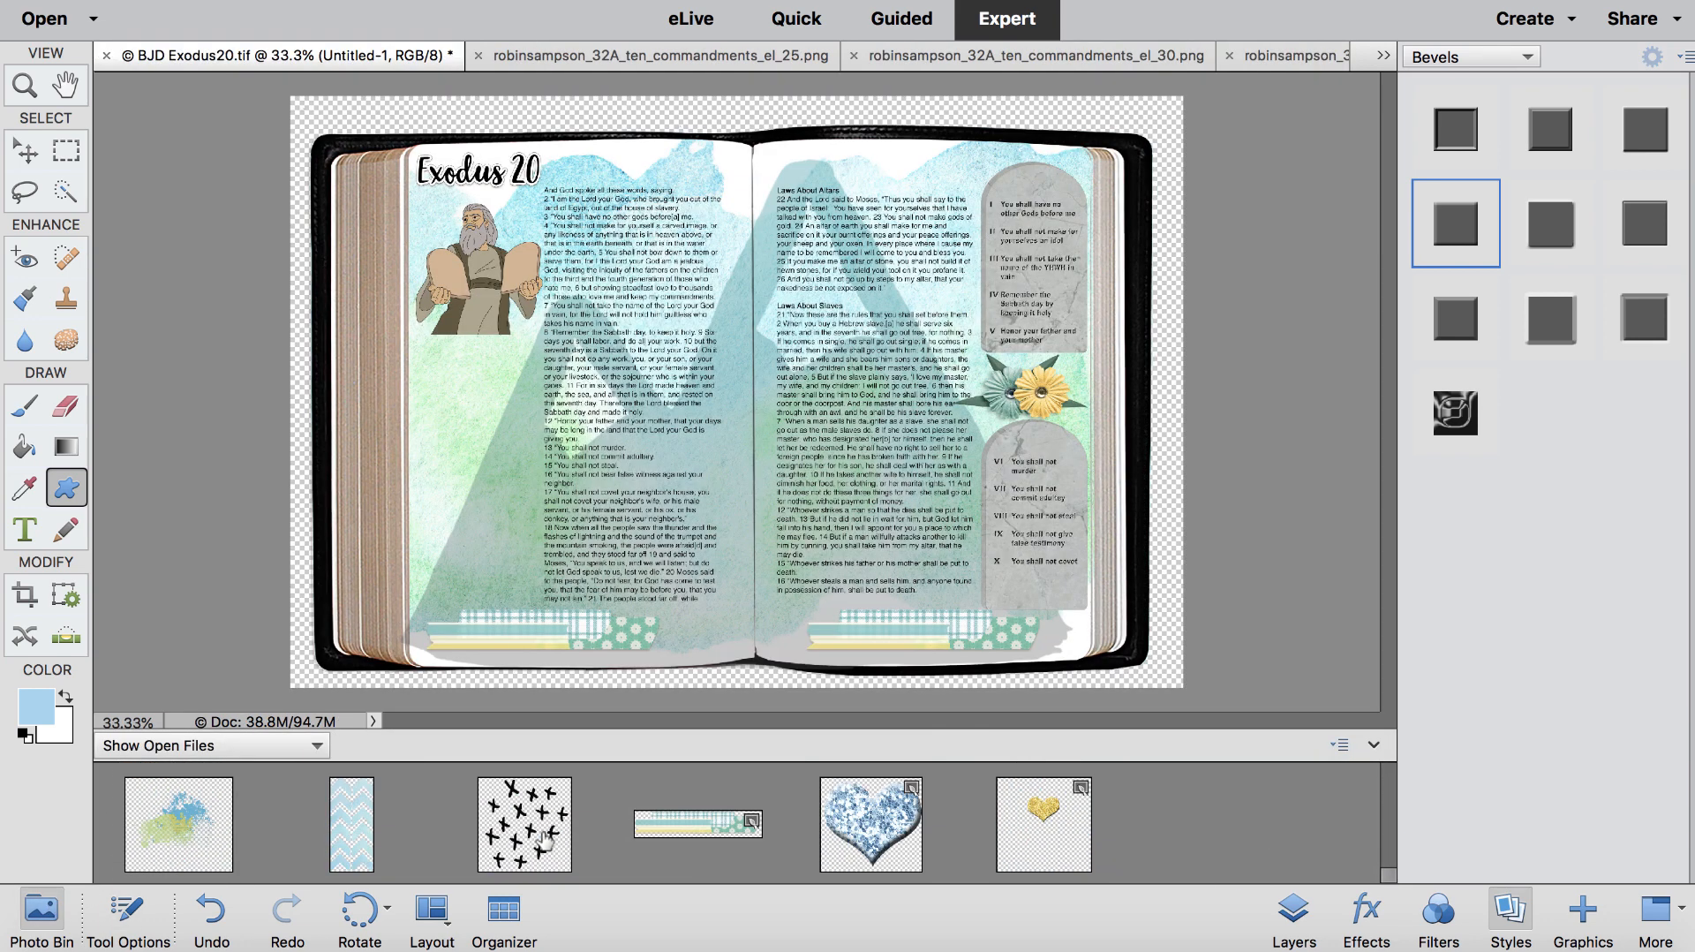
left_click_drag(1055, 817, 830, 515)
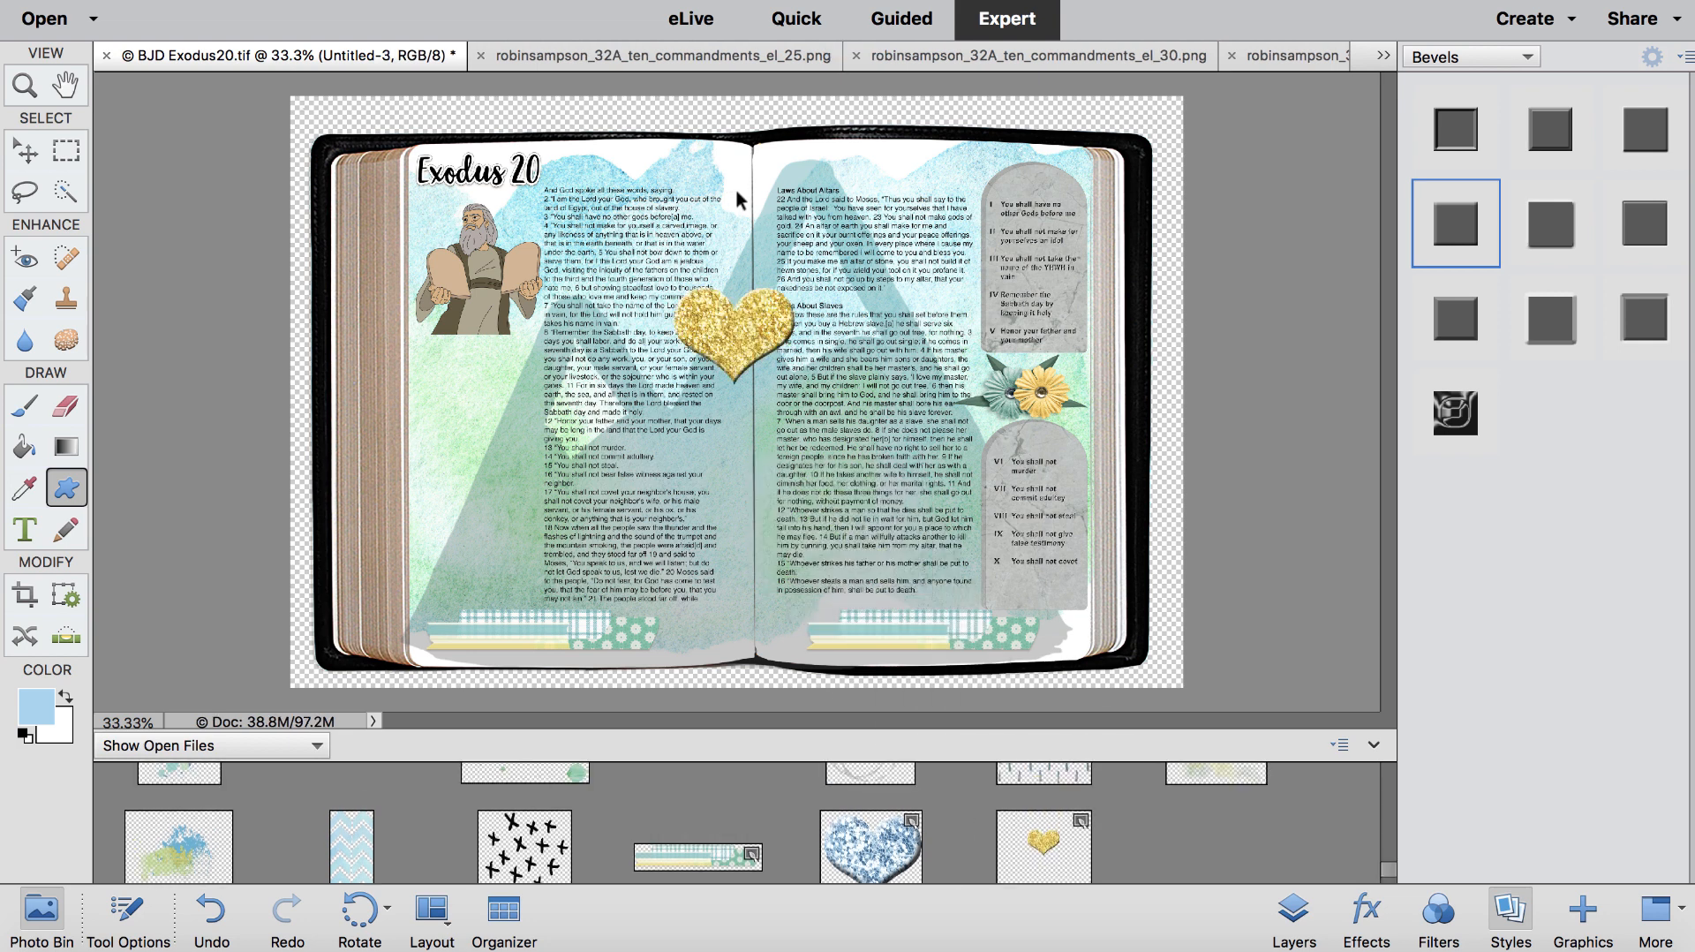
Step: Move the gold heart onto the washi tape at the foot of the right page and commit its placement
key("super+equal")
key("super+equal")
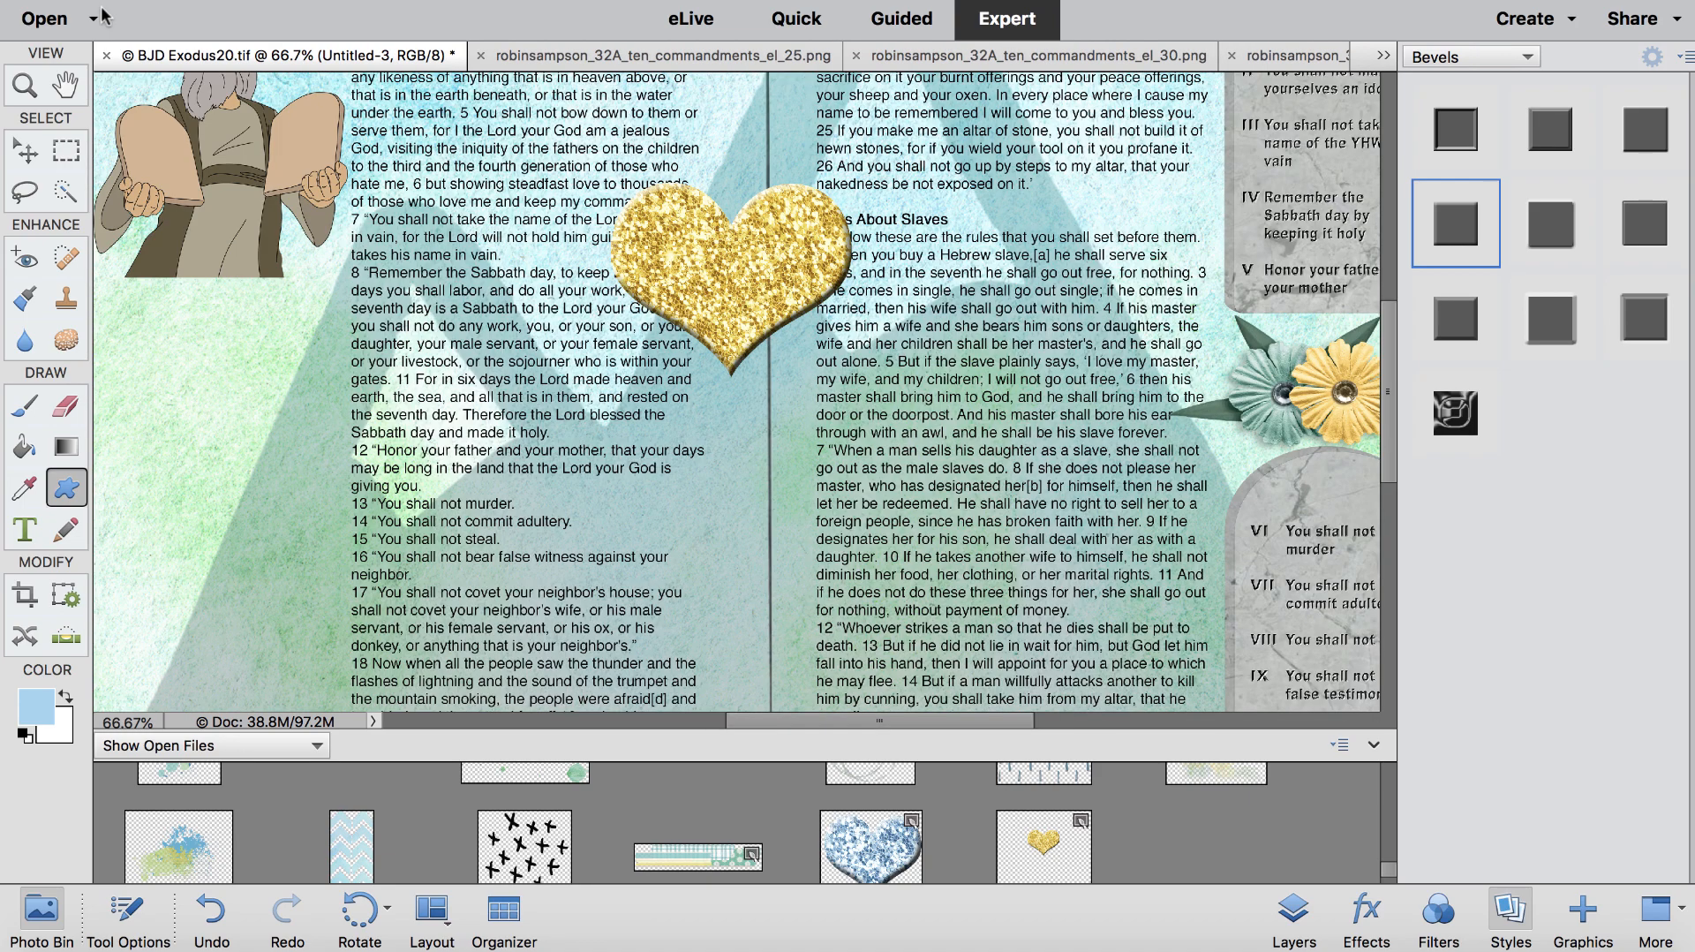
left_click(24, 147)
scroll(606, 197, "down", 5)
scroll(606, 197, "right", 2)
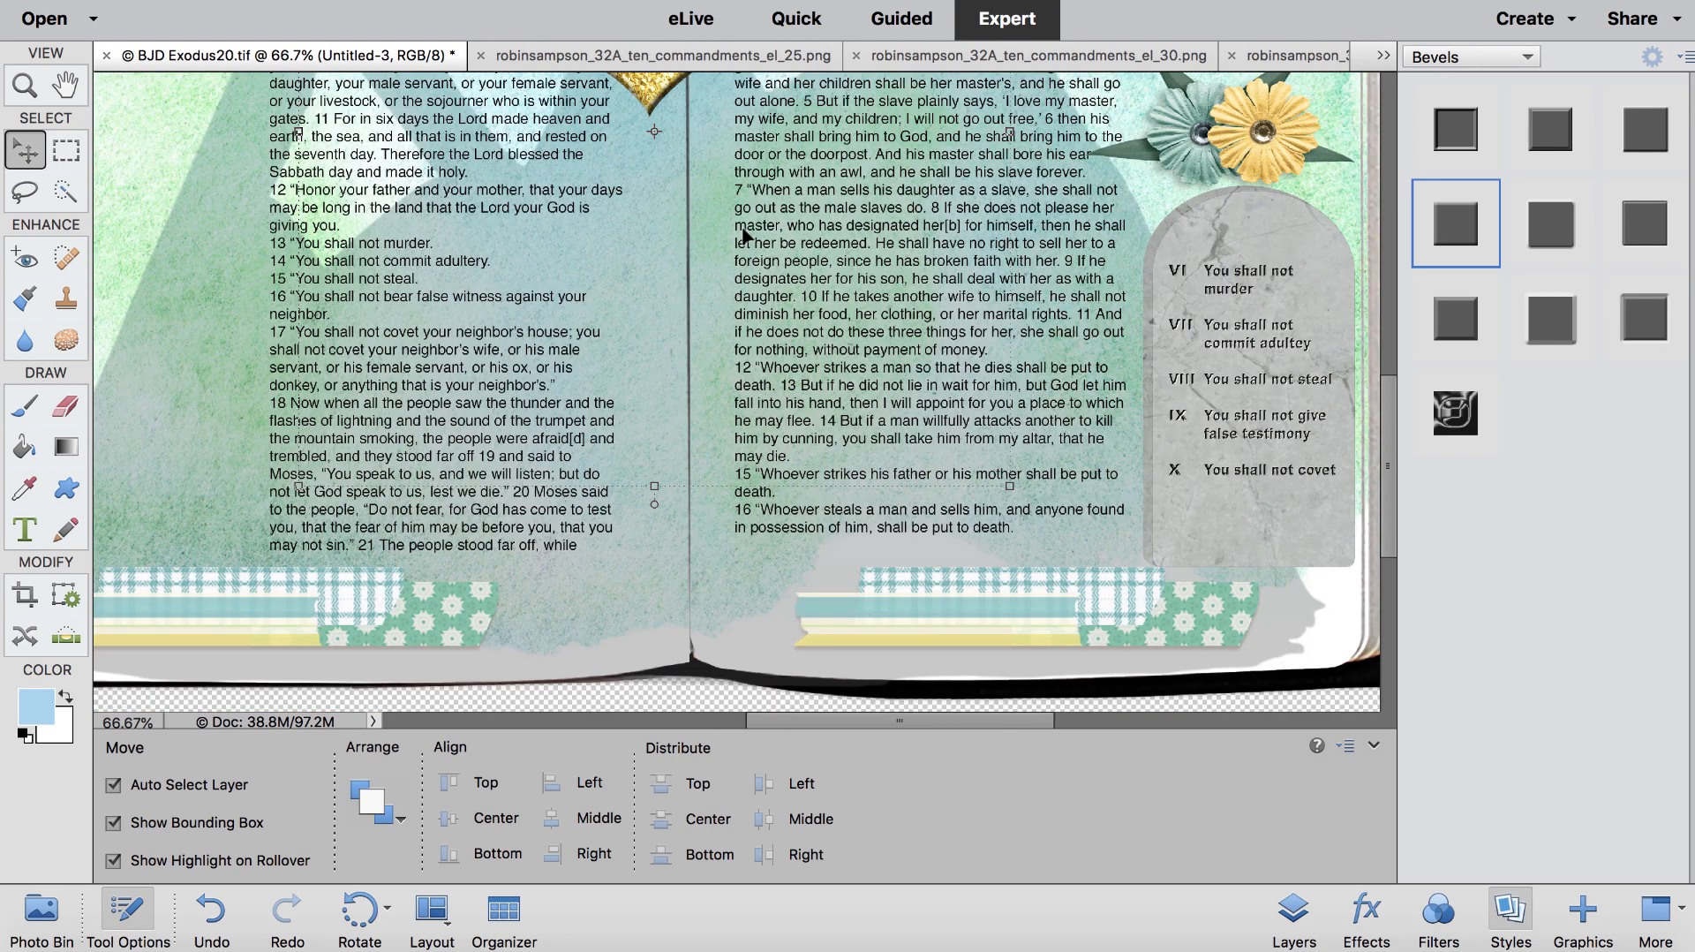
scroll(742, 201, "up", 1)
left_click_drag(655, 115, 1044, 582)
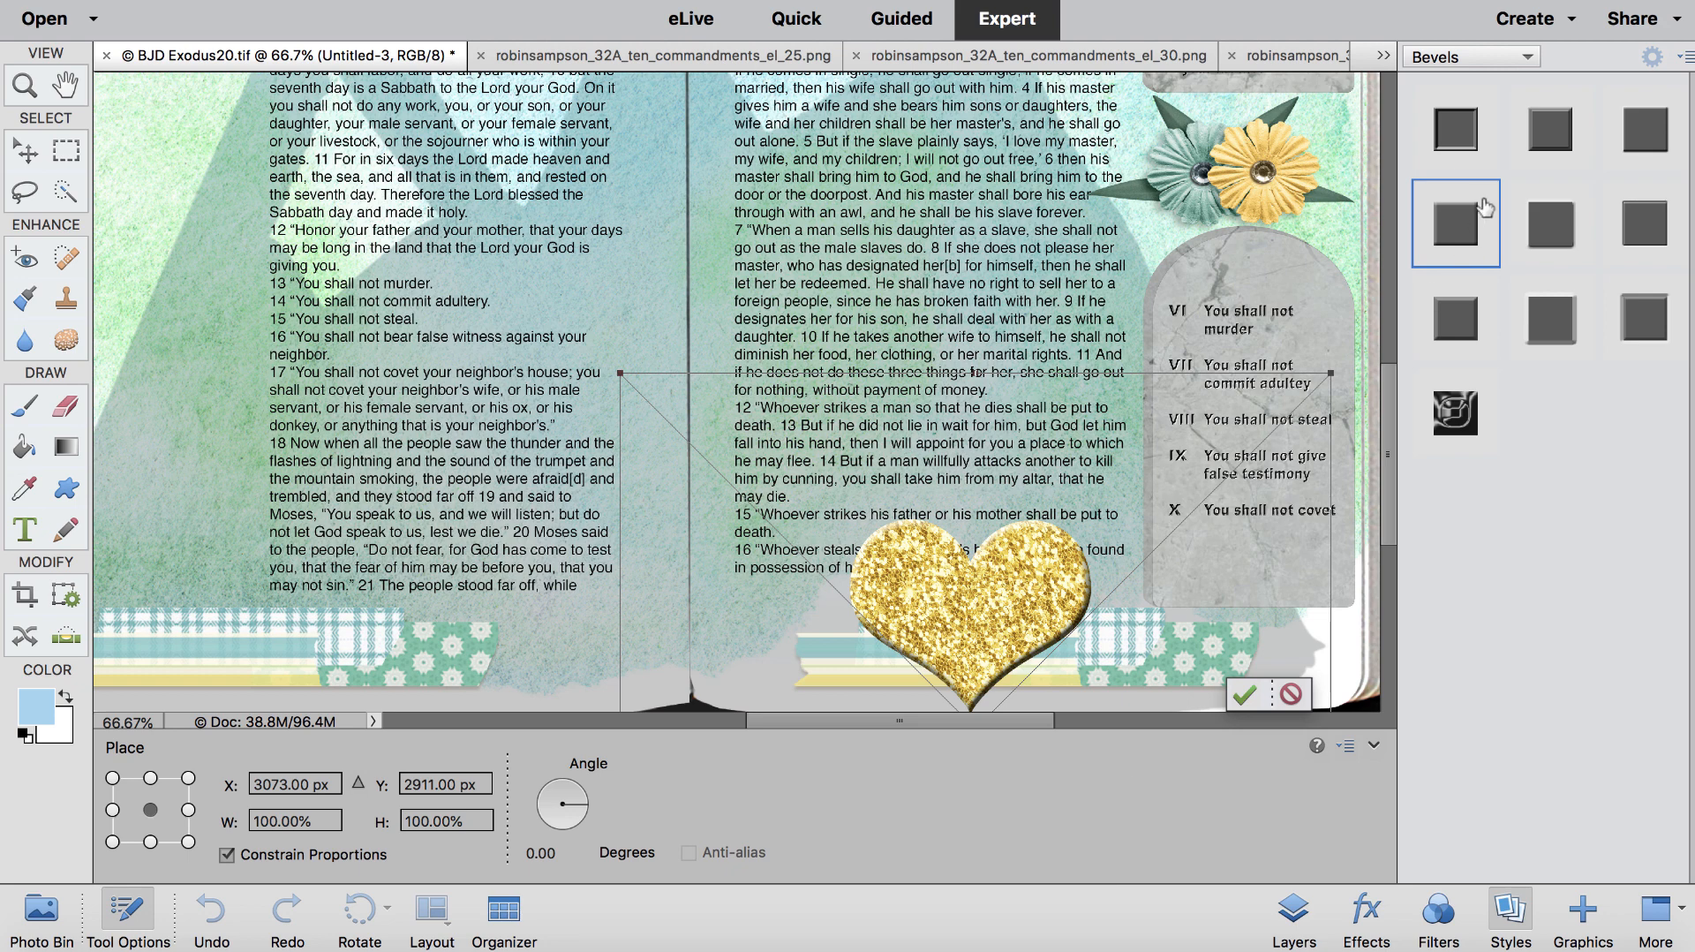
left_click(1293, 892)
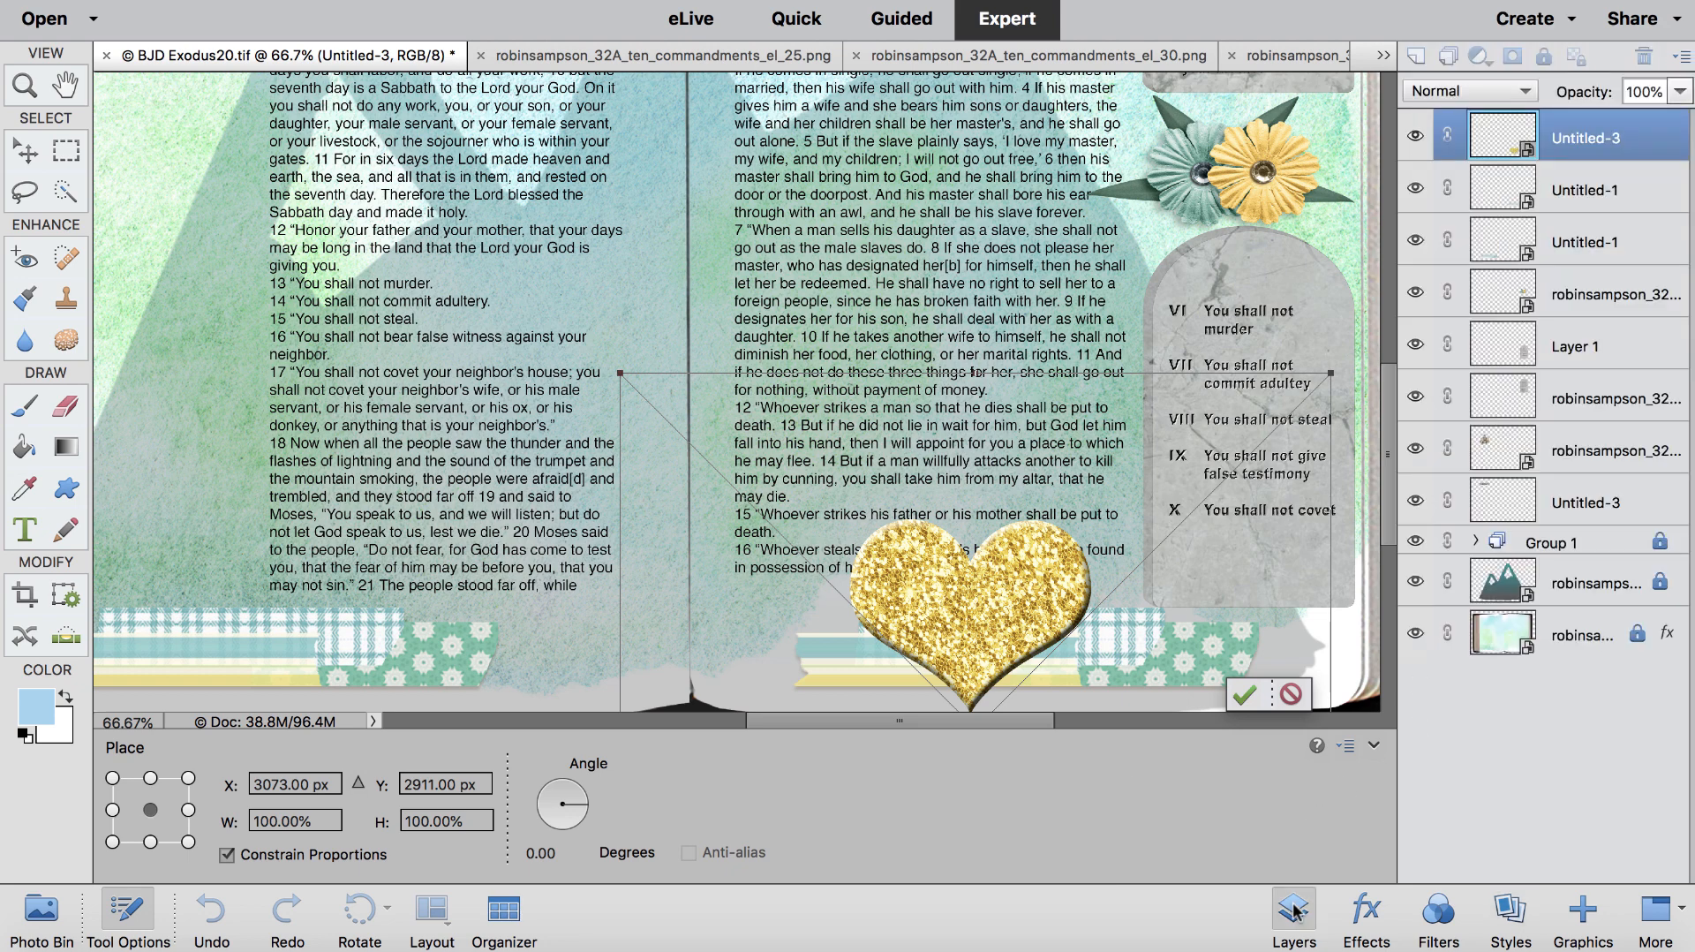
key("Return")
Step: Simplify the placed heart's layer and scale the heart down to about 61% wide by 62% high
right_click(1596, 139)
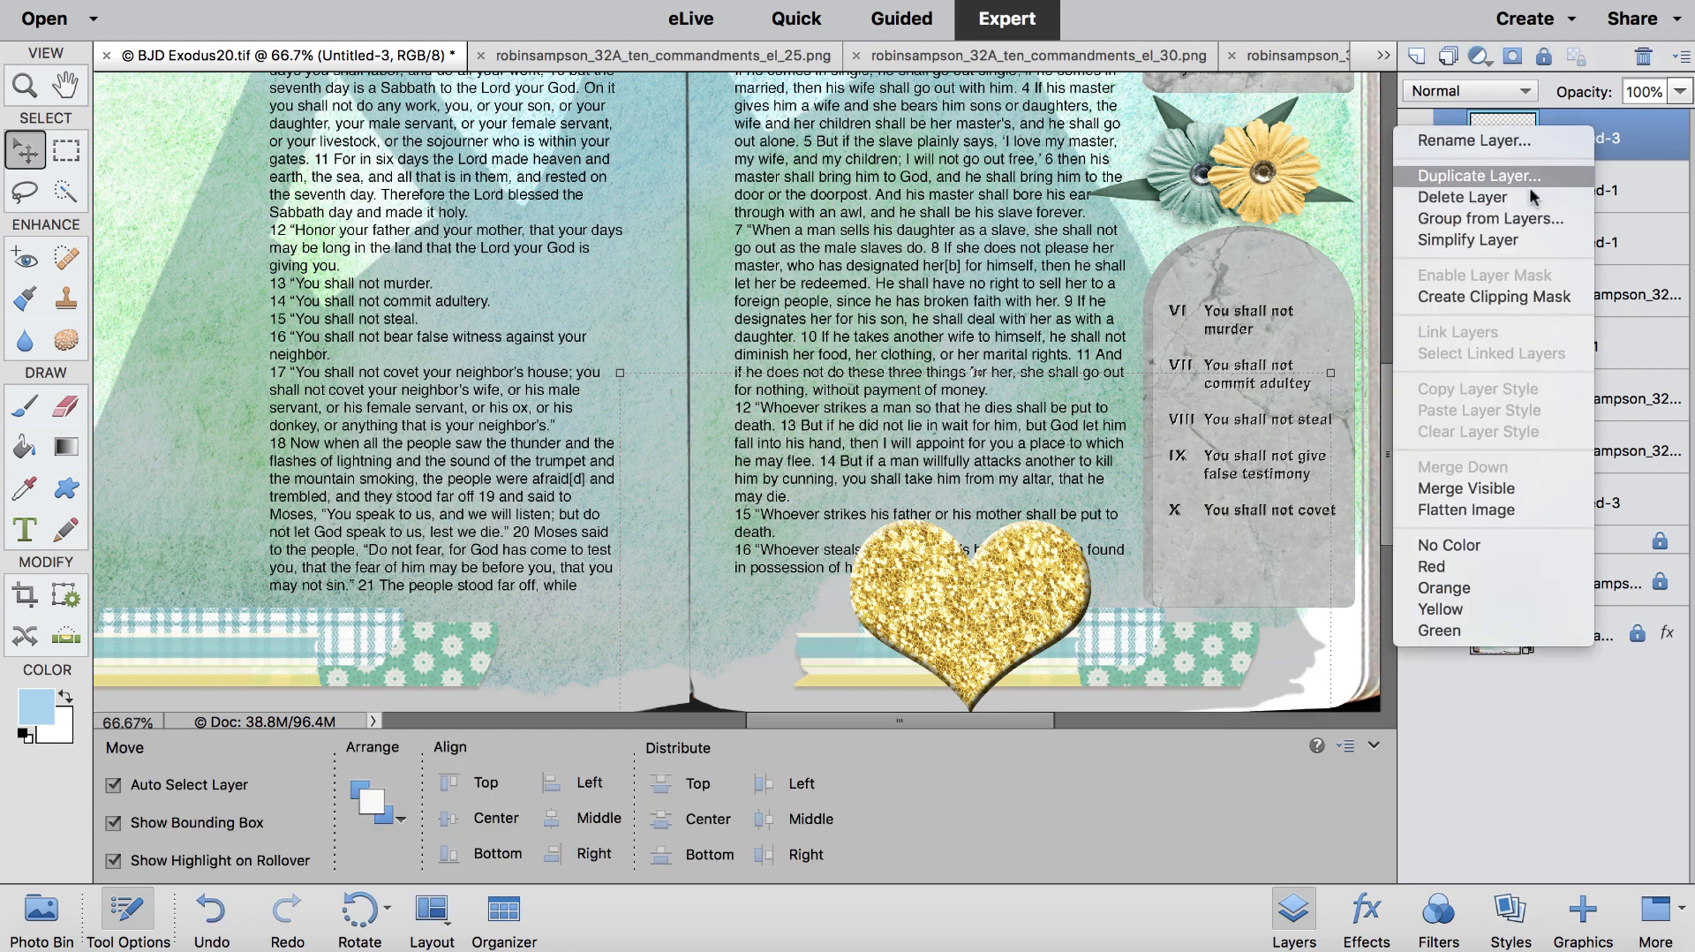
left_click(1510, 244)
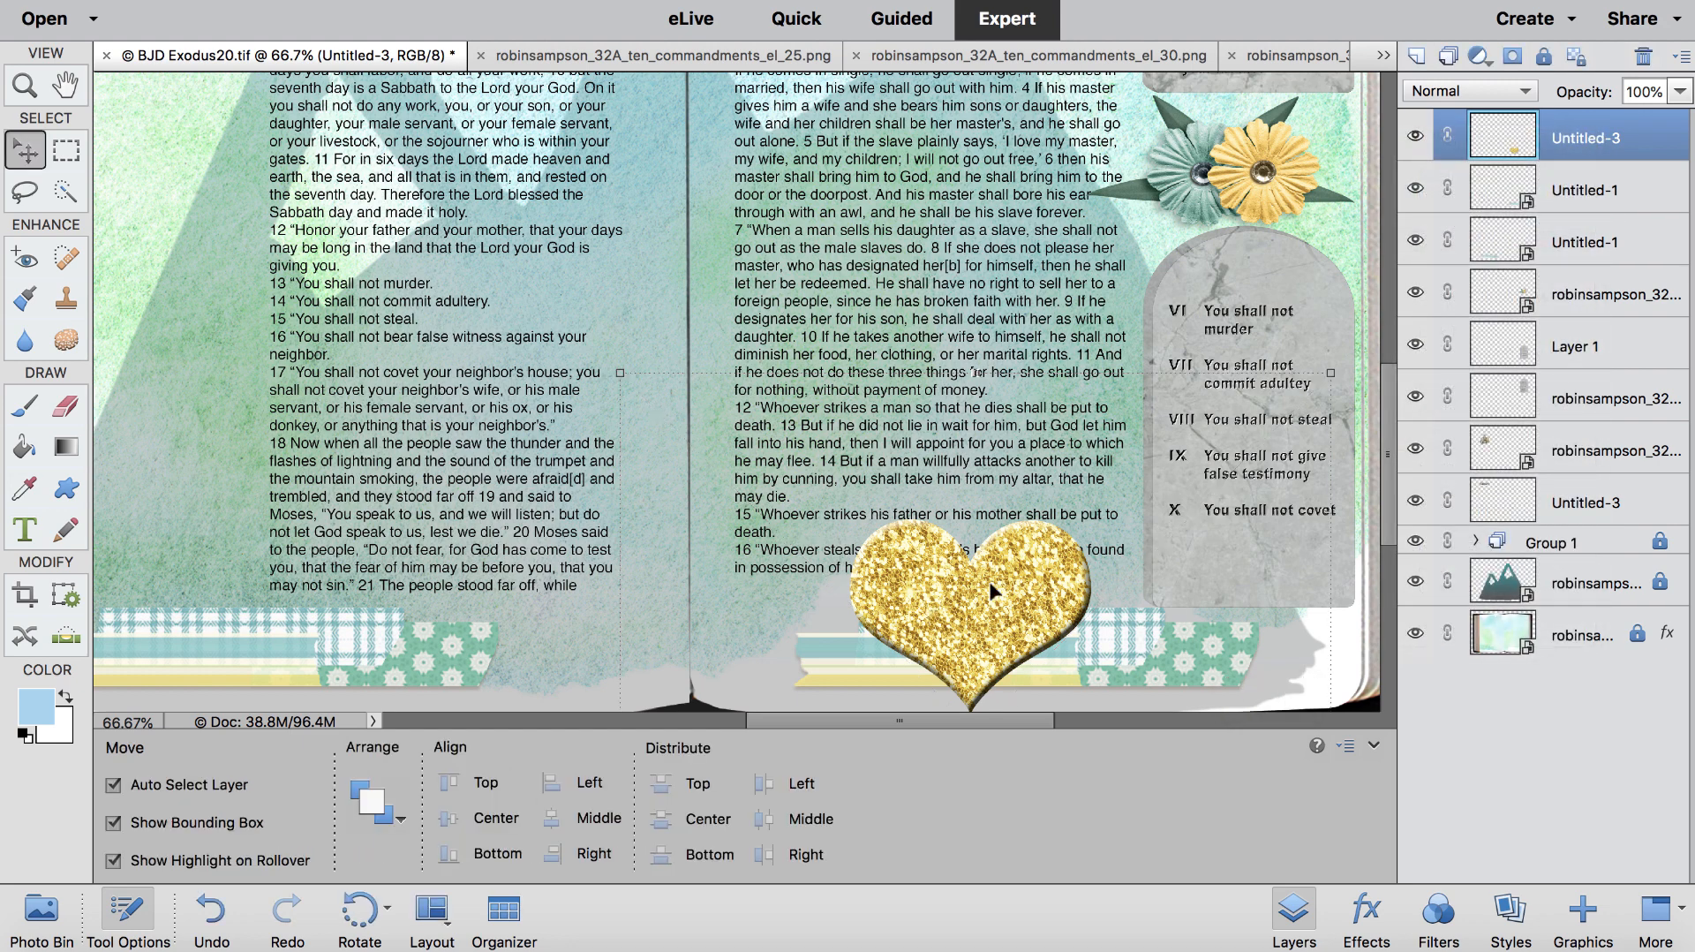
key("ctrl+t")
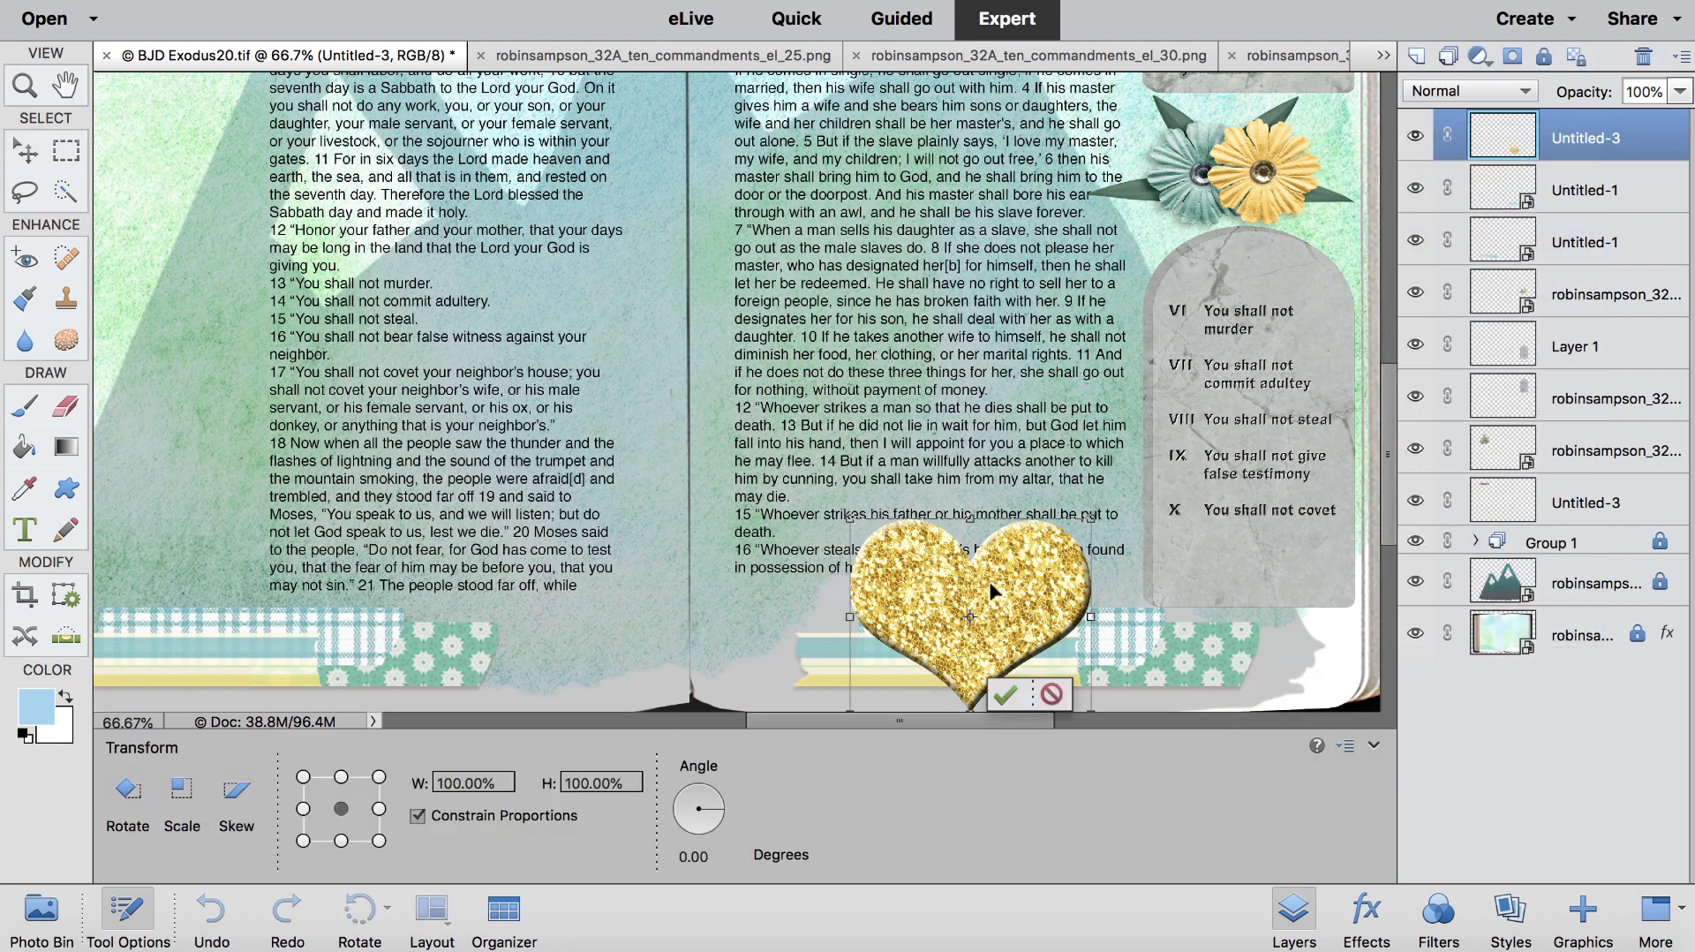
left_click_drag(852, 517, 944, 593)
left_click_drag(1042, 642, 1049, 608)
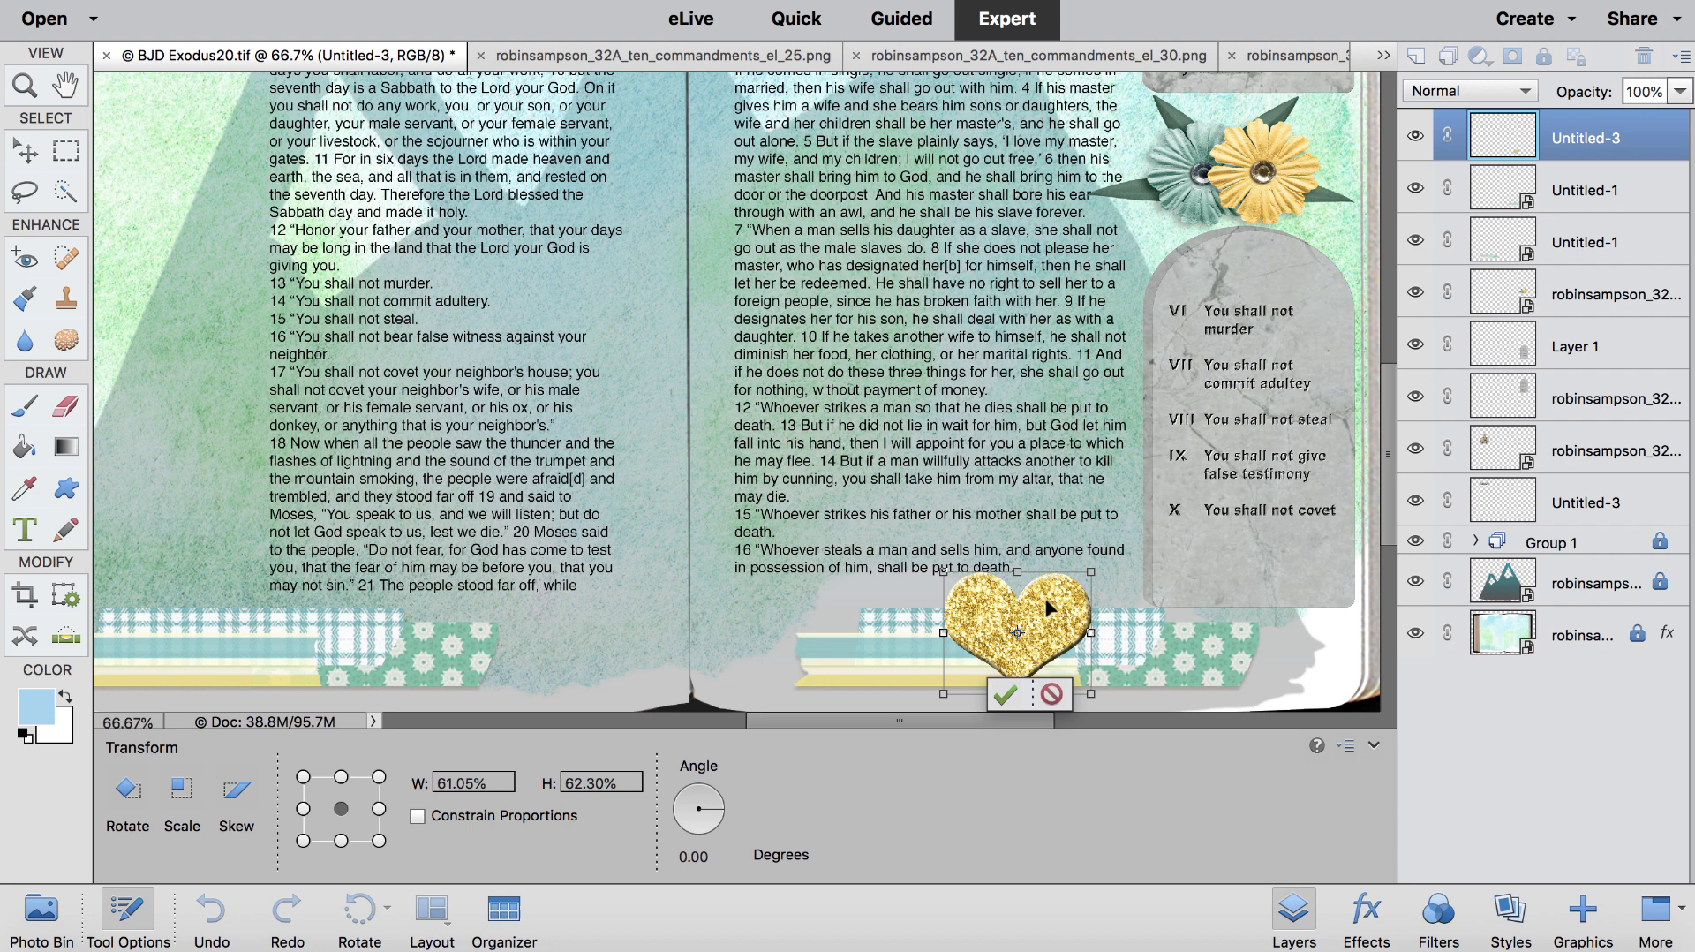
left_click(1005, 694)
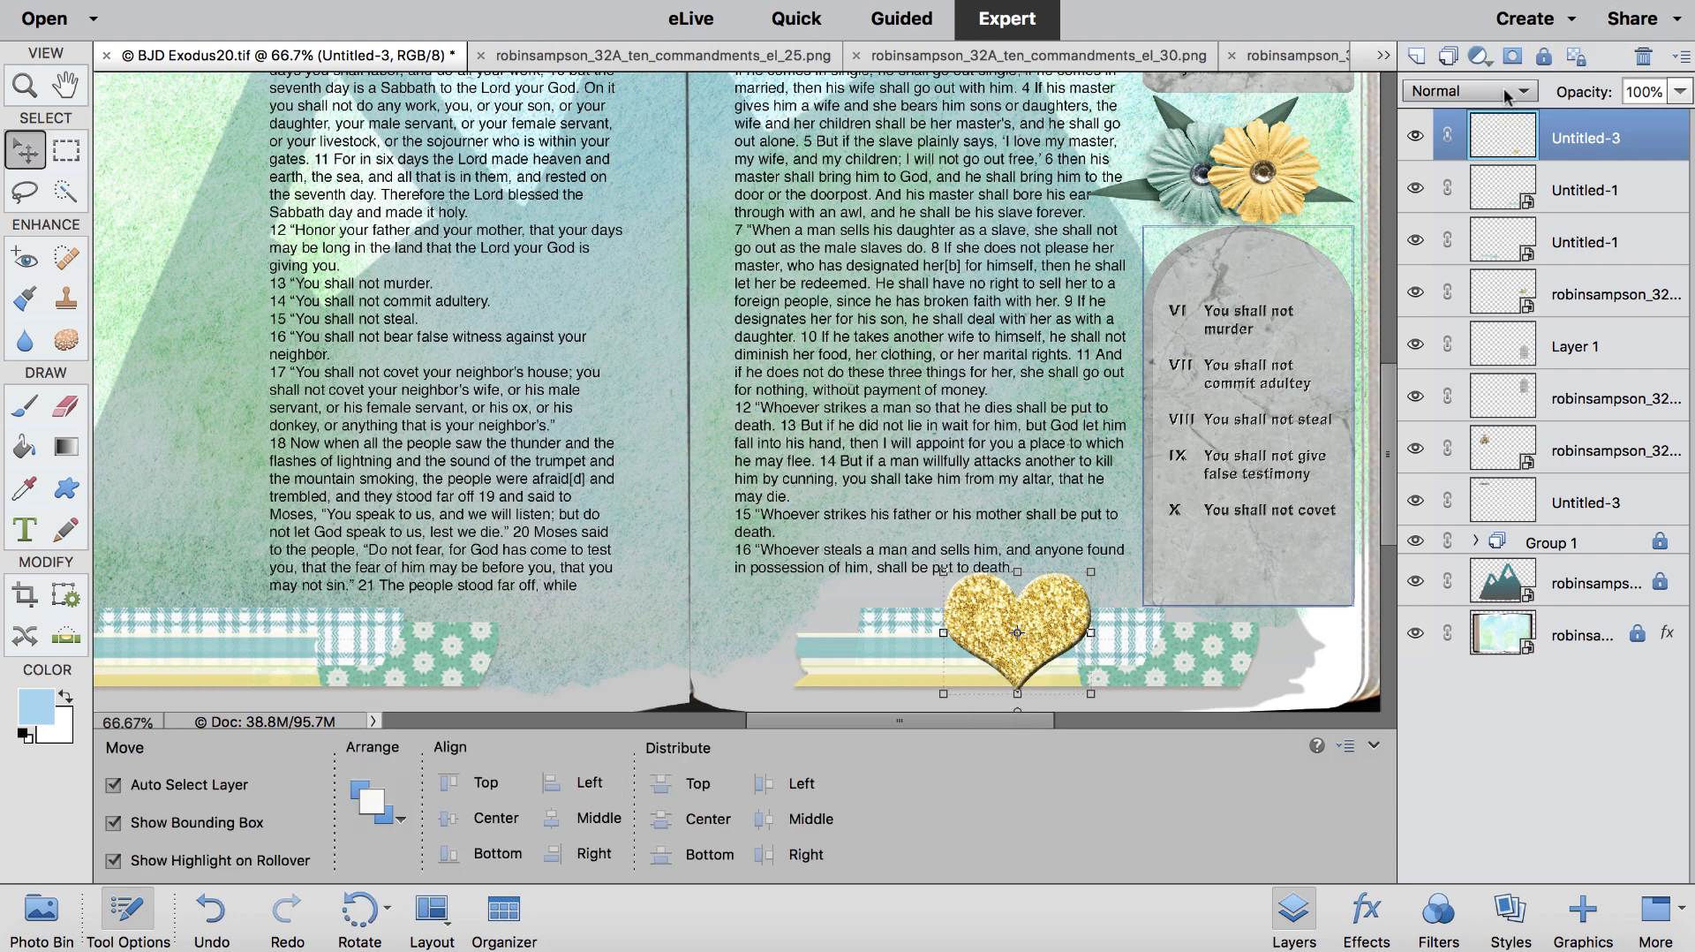
Step: Give the gold heart the first shadow style from the RobinSampson_ShadowStyles set
left_click(1511, 909)
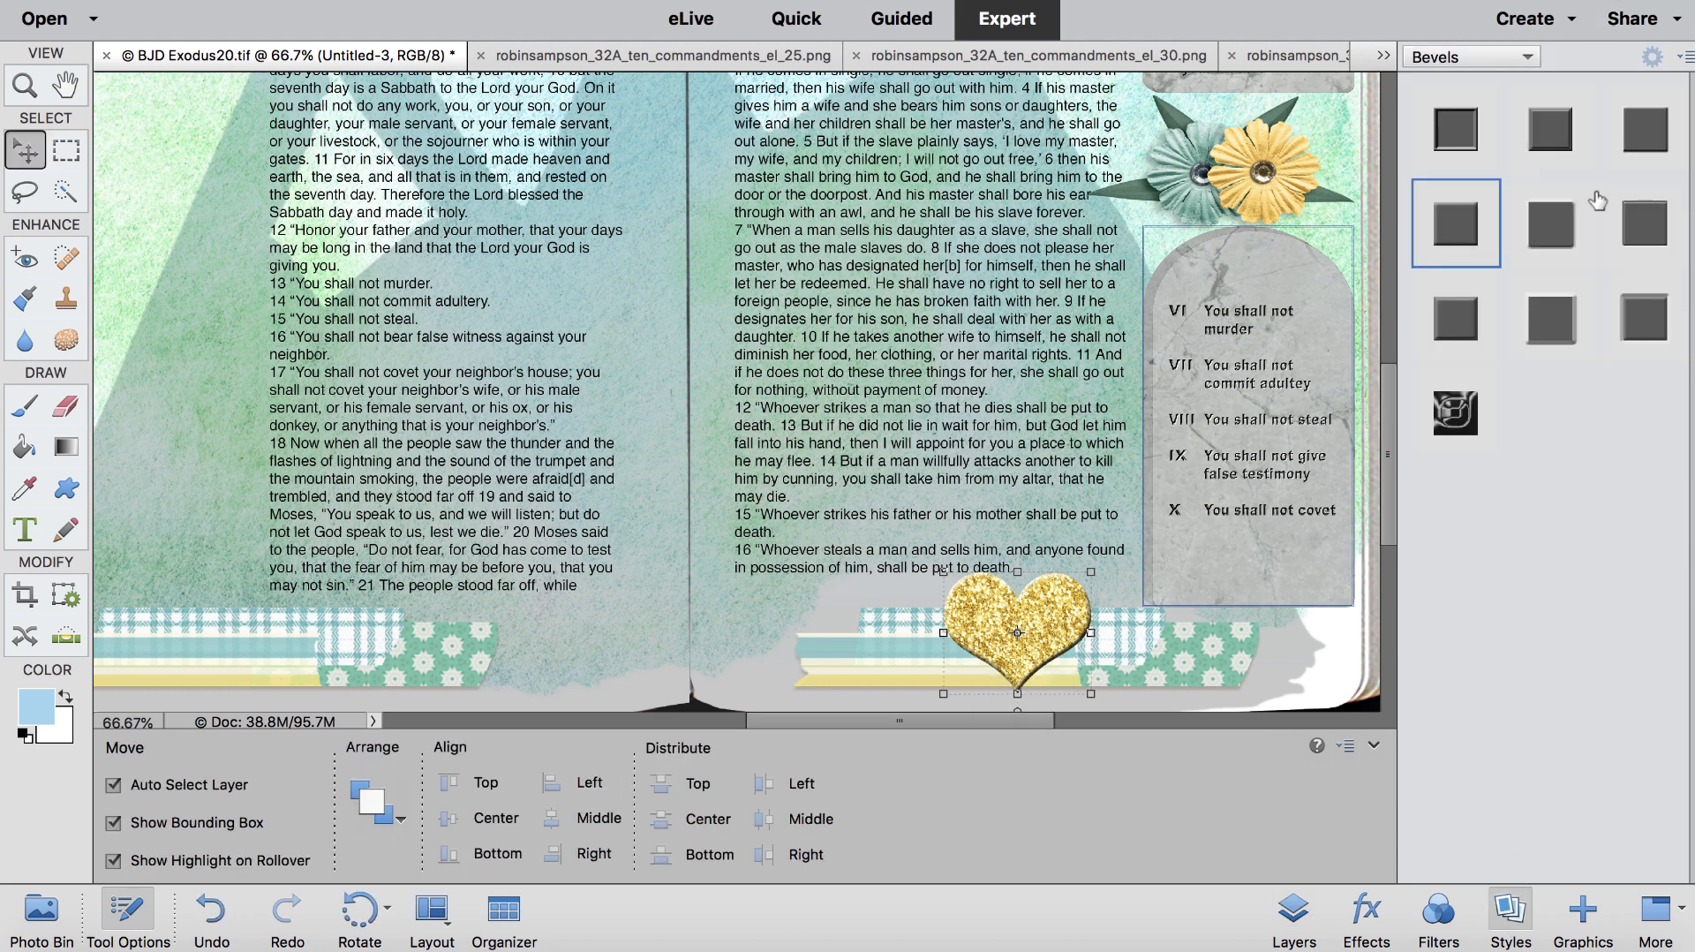
left_click(1512, 55)
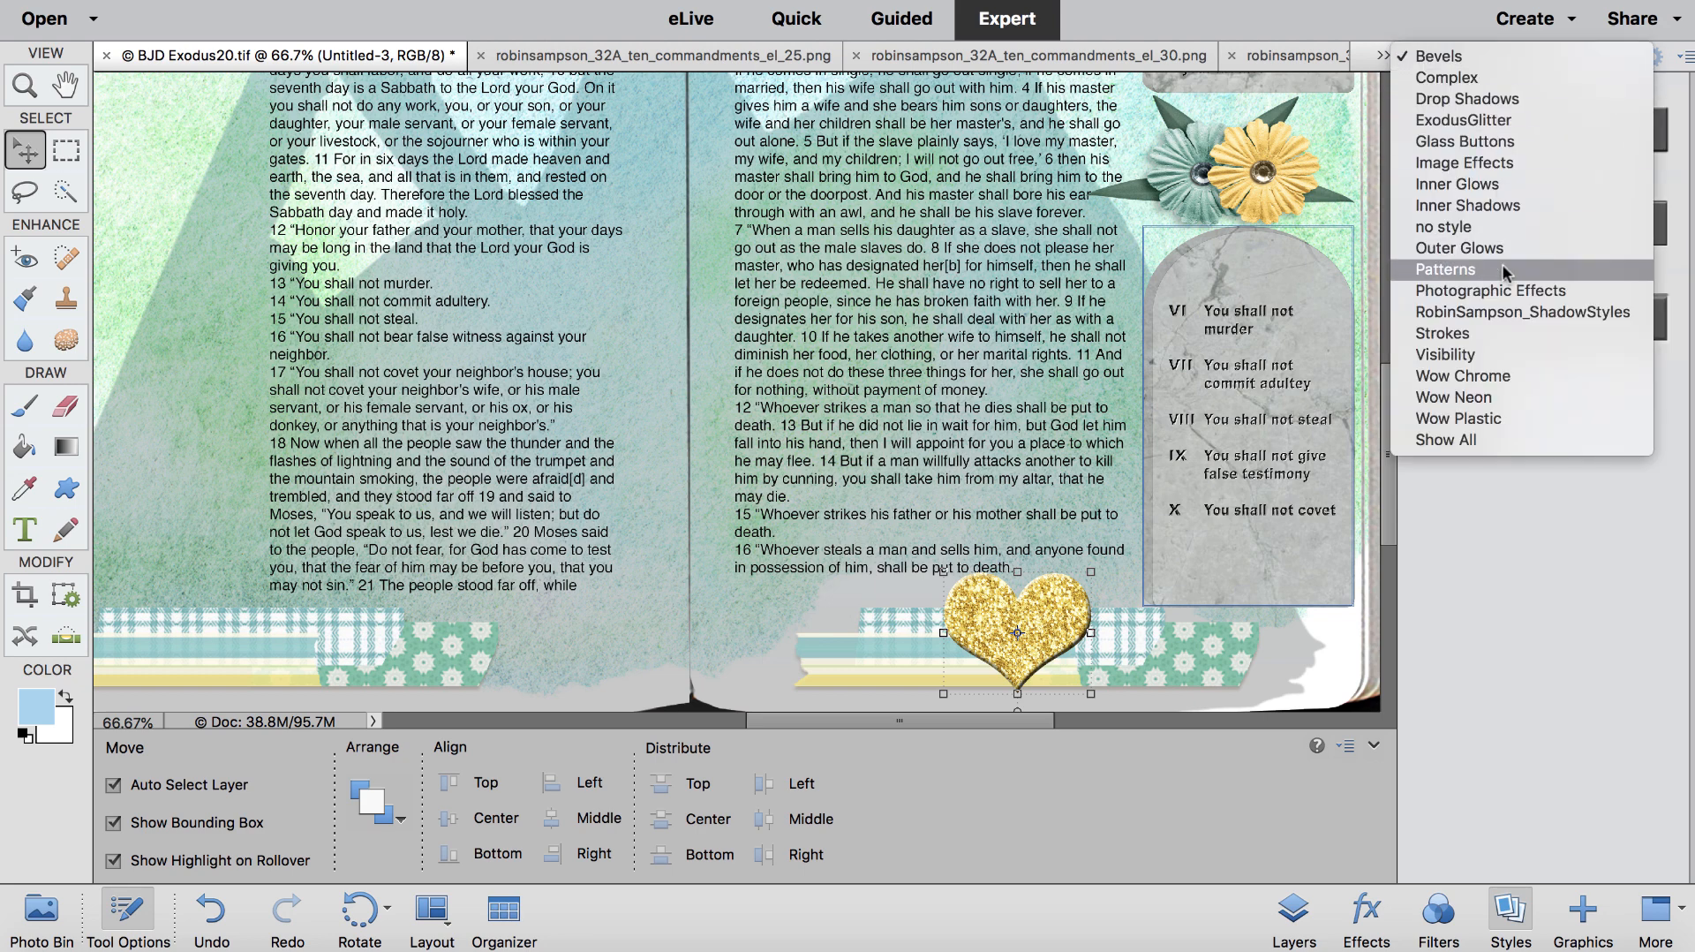
left_click(1502, 309)
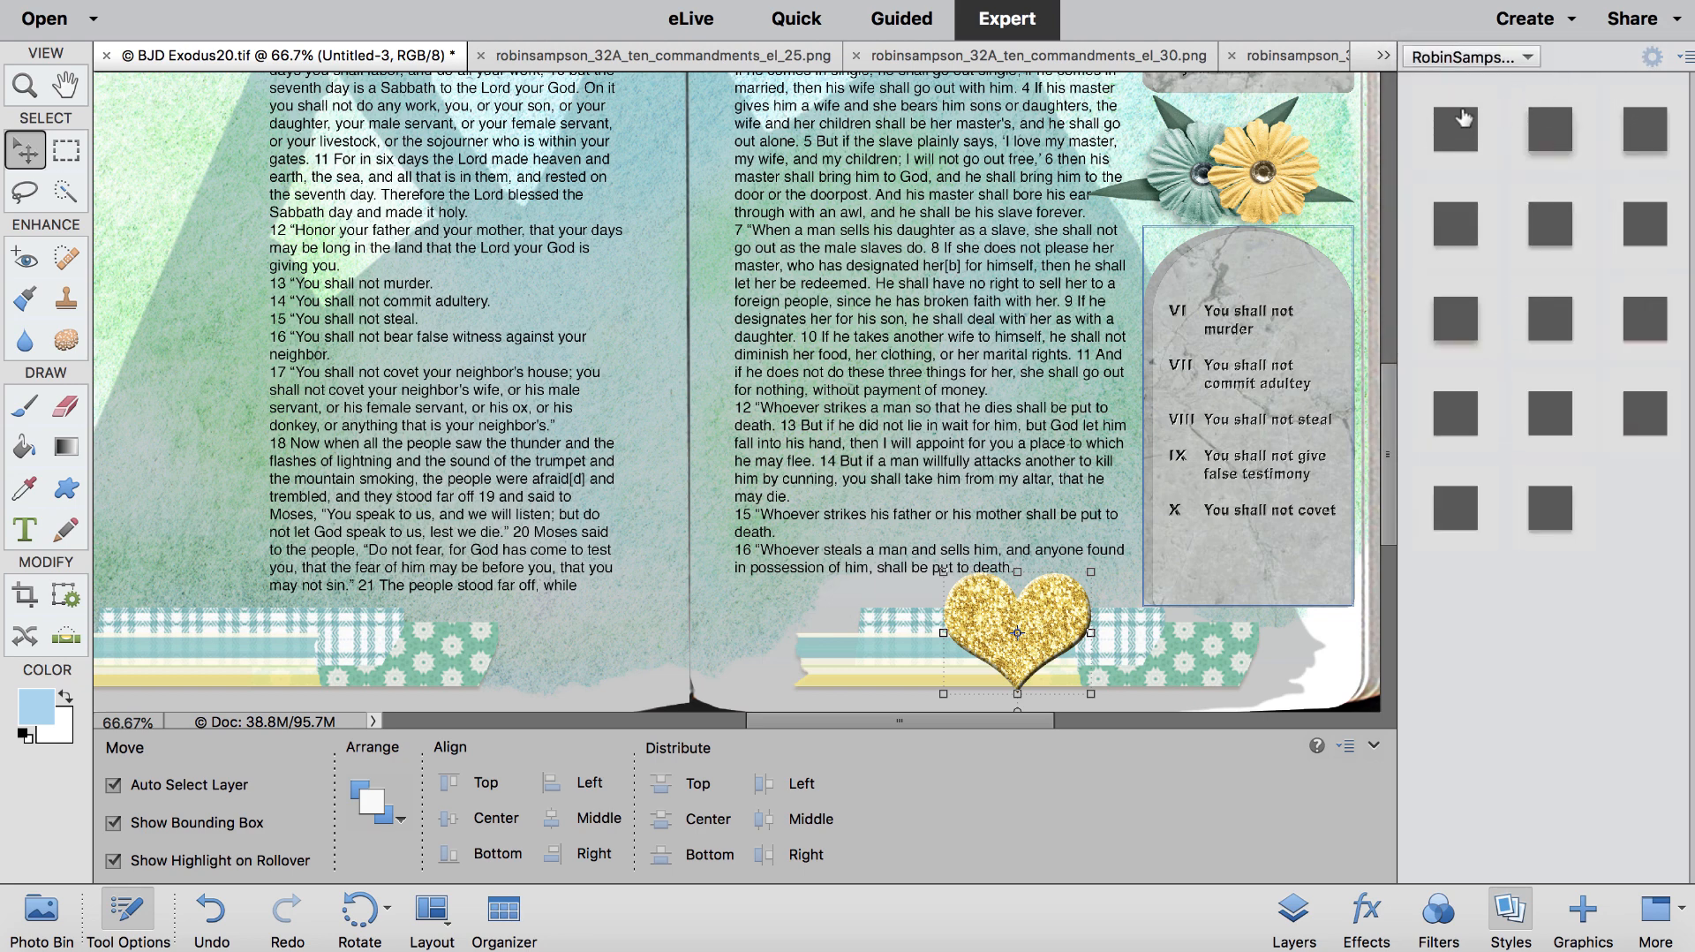
left_click(1461, 129)
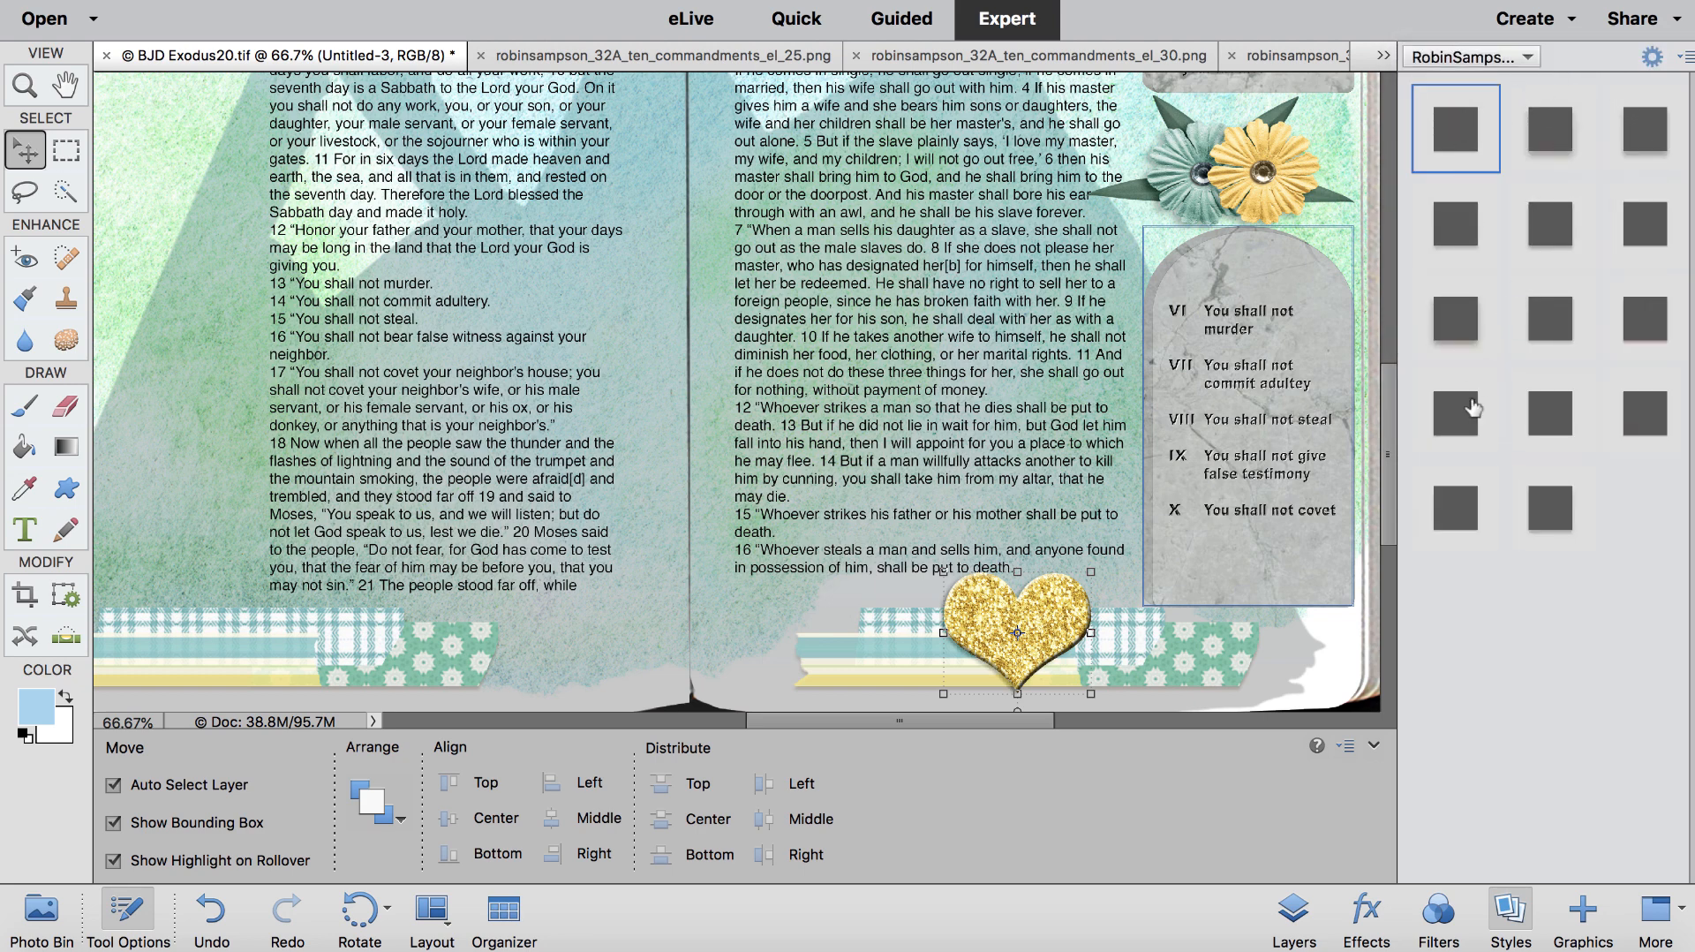
Step: Give both stone tablets and the flower cluster the first RobinSampson shadow style, nudging the lower tablet slightly upward
left_click(1270, 347)
mouse_move(1269, 343)
left_mouse_down()
mouse_move(1271, 407)
mouse_move(1272, 334)
left_mouse_up()
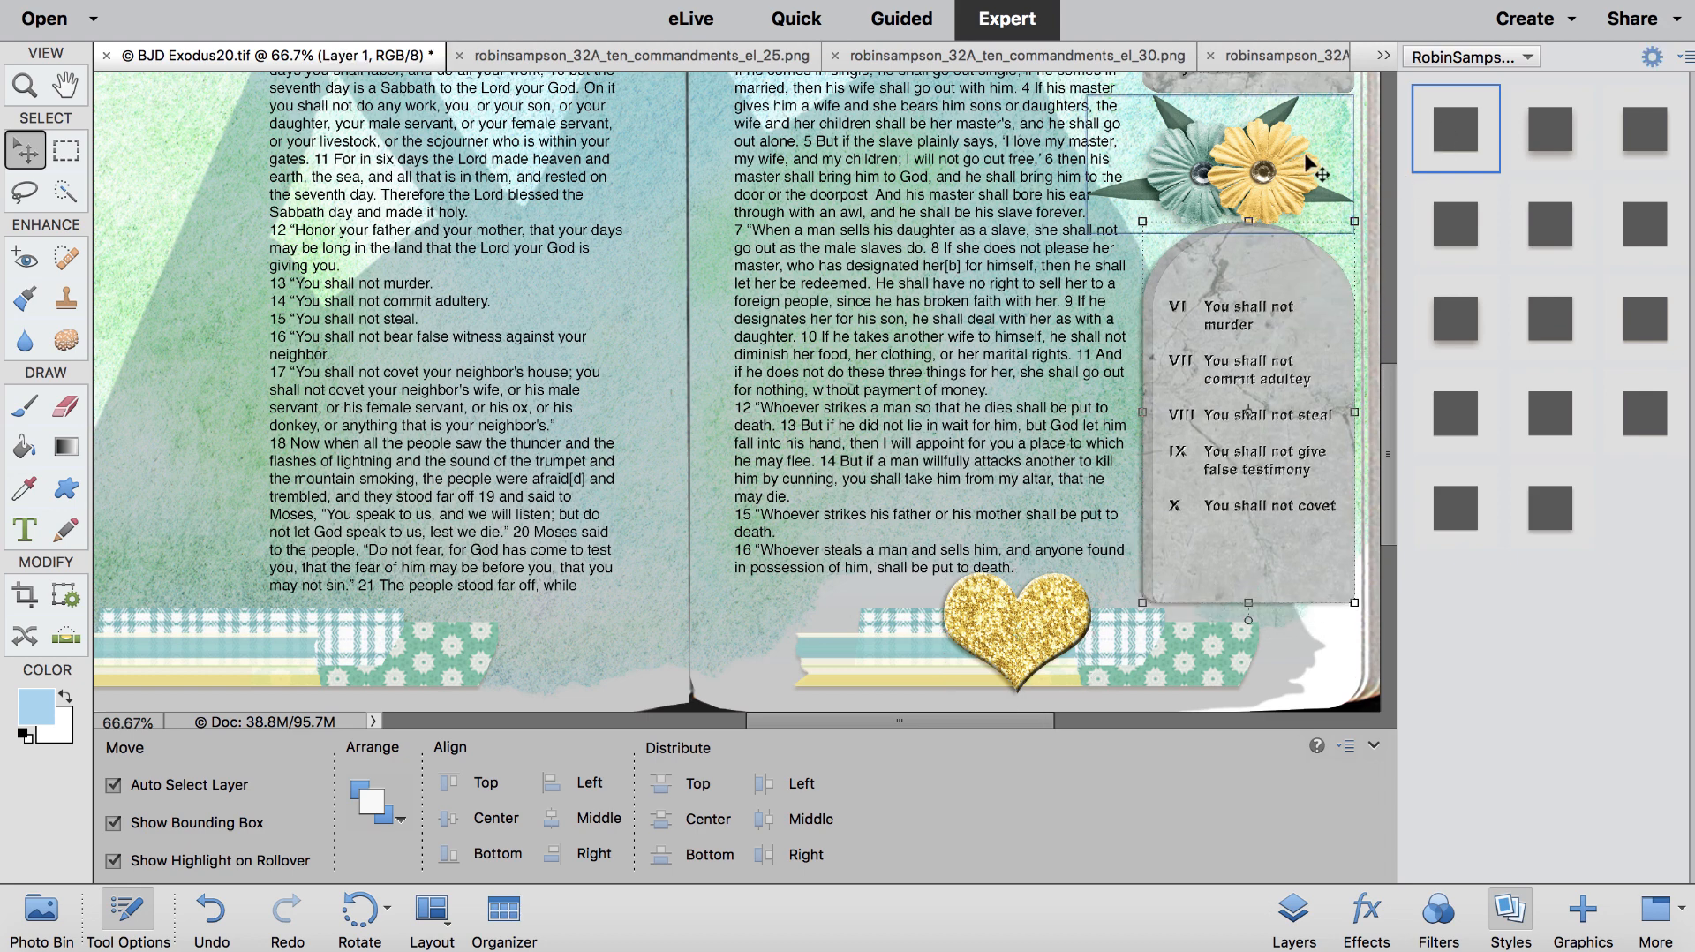
left_click_drag(1283, 168, 1282, 166)
scroll(1301, 310, "up", 8)
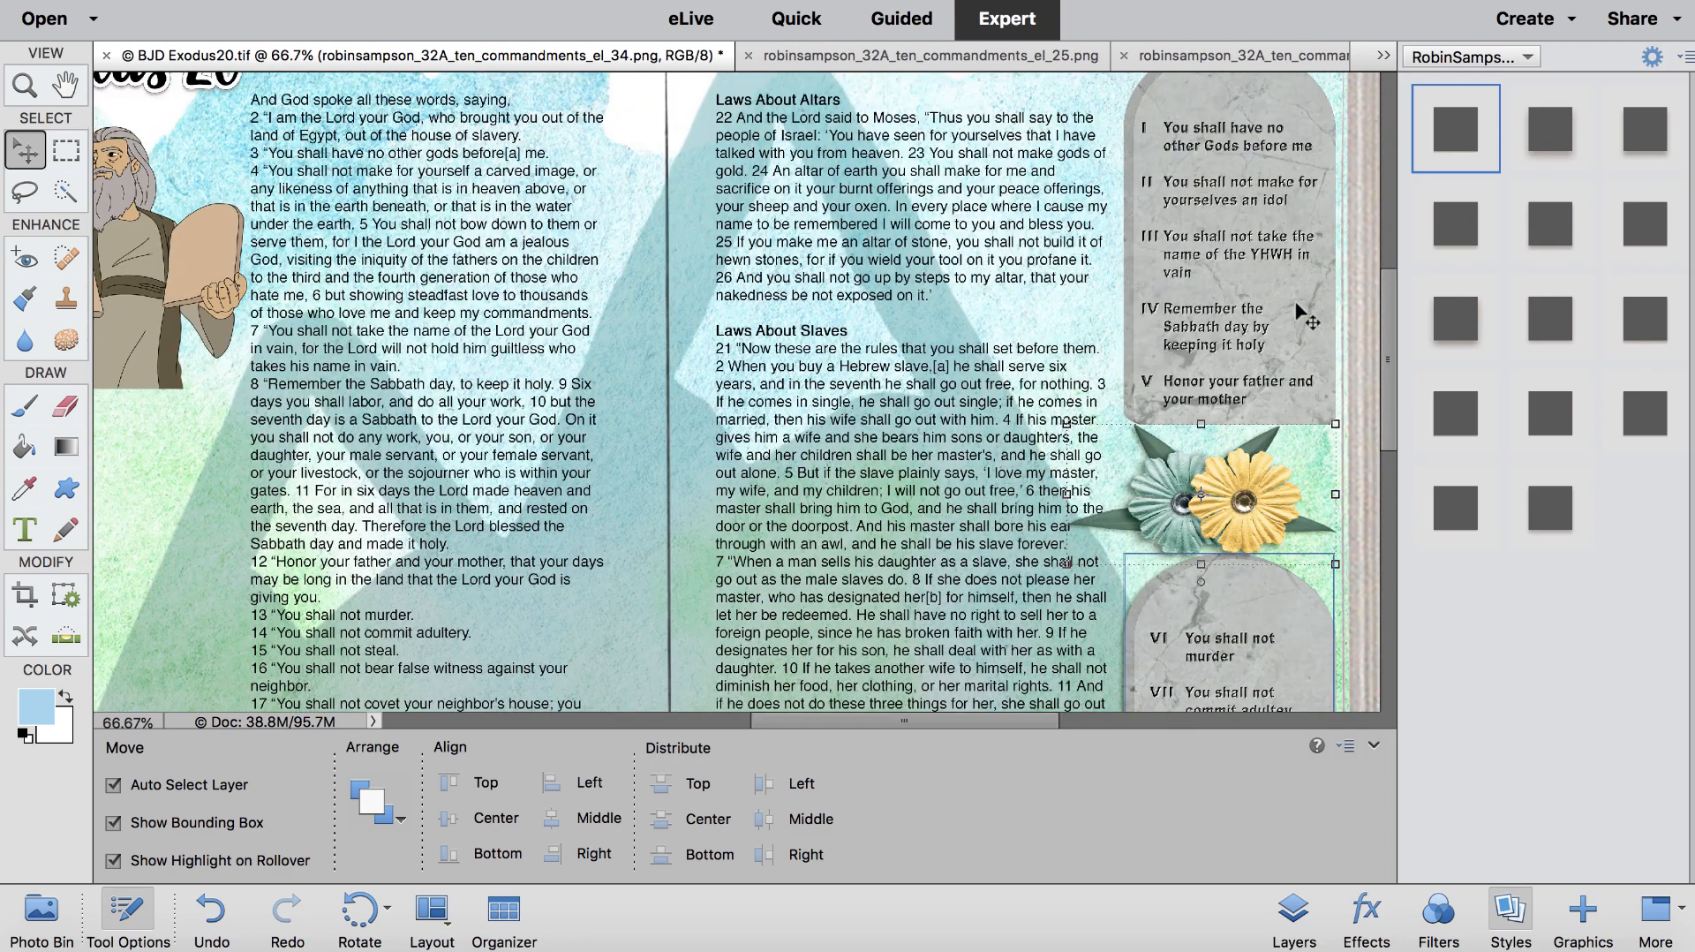
left_click(1265, 242)
left_click(1453, 122)
Step: Select the Moses figure and give it the first shadow style in the last row of the RobinSampson set
scroll(797, 240, "up", 3)
scroll(797, 241, "left", 6)
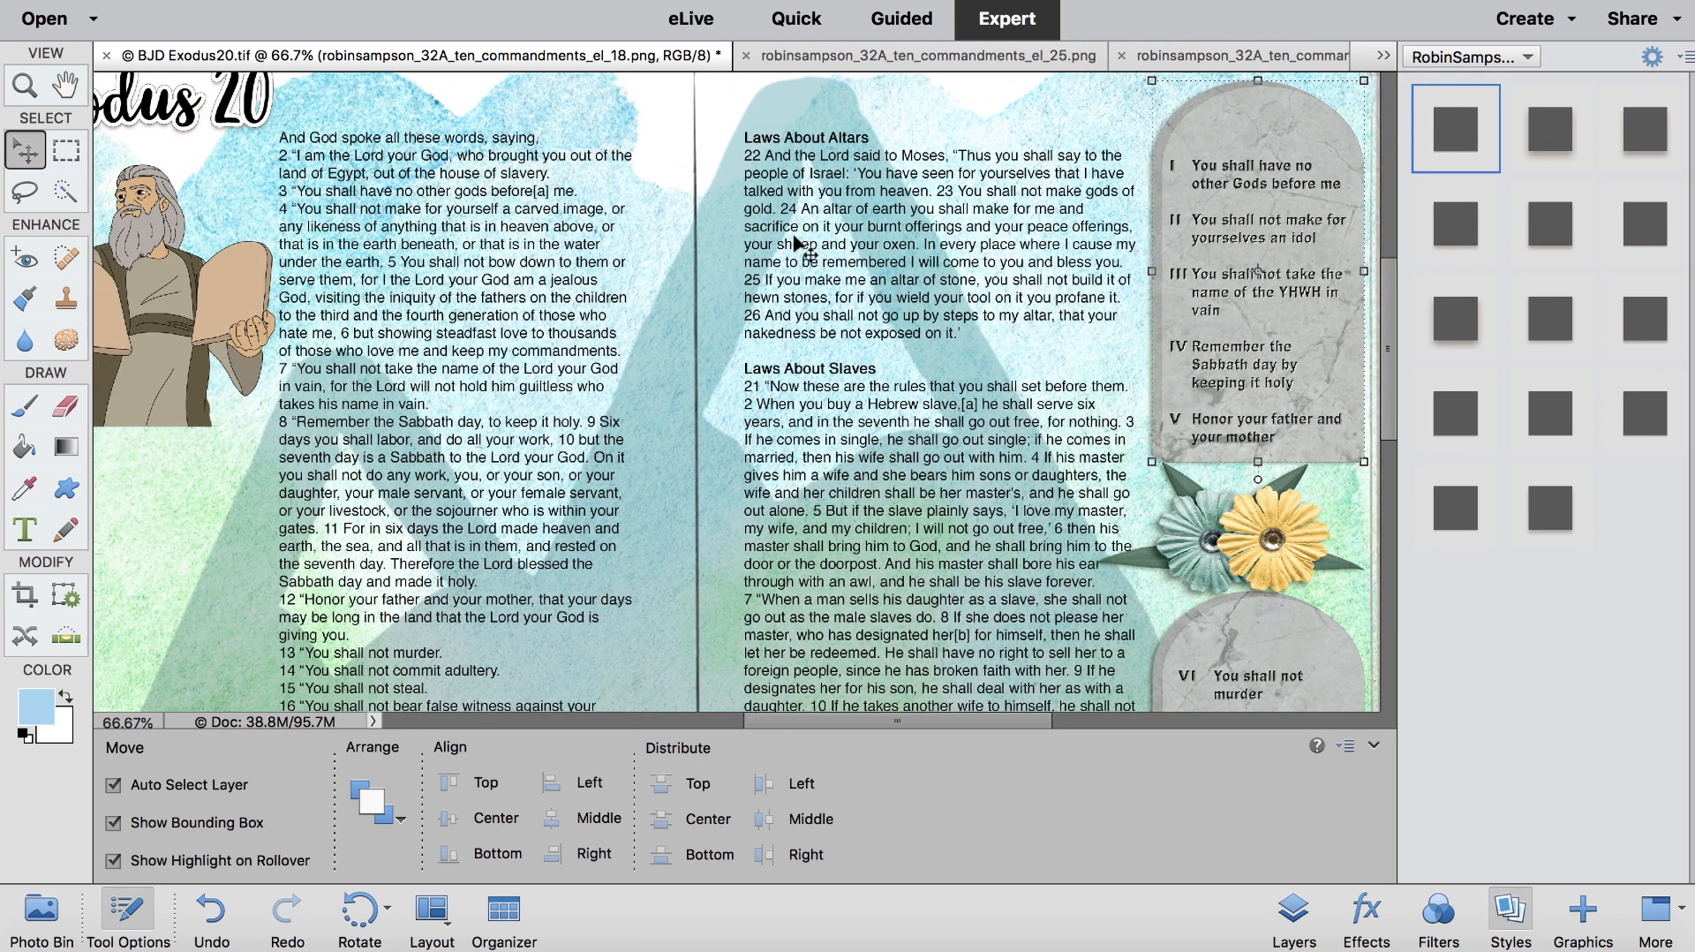
left_click(440, 401)
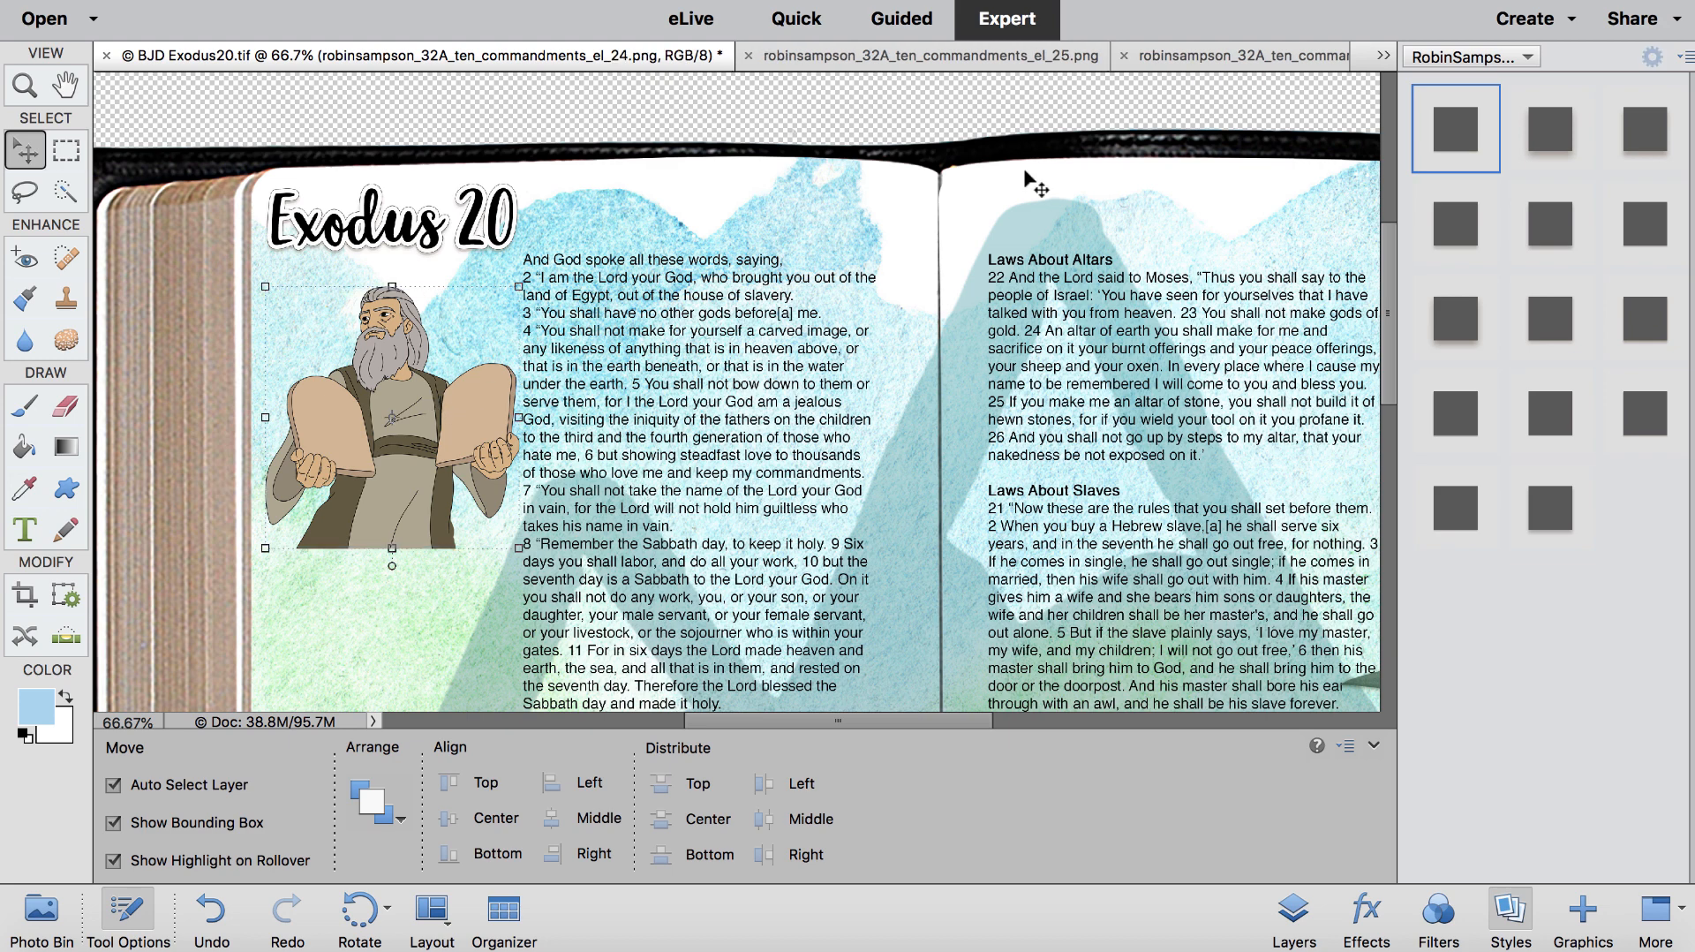
left_click(1465, 128)
left_click(1456, 510)
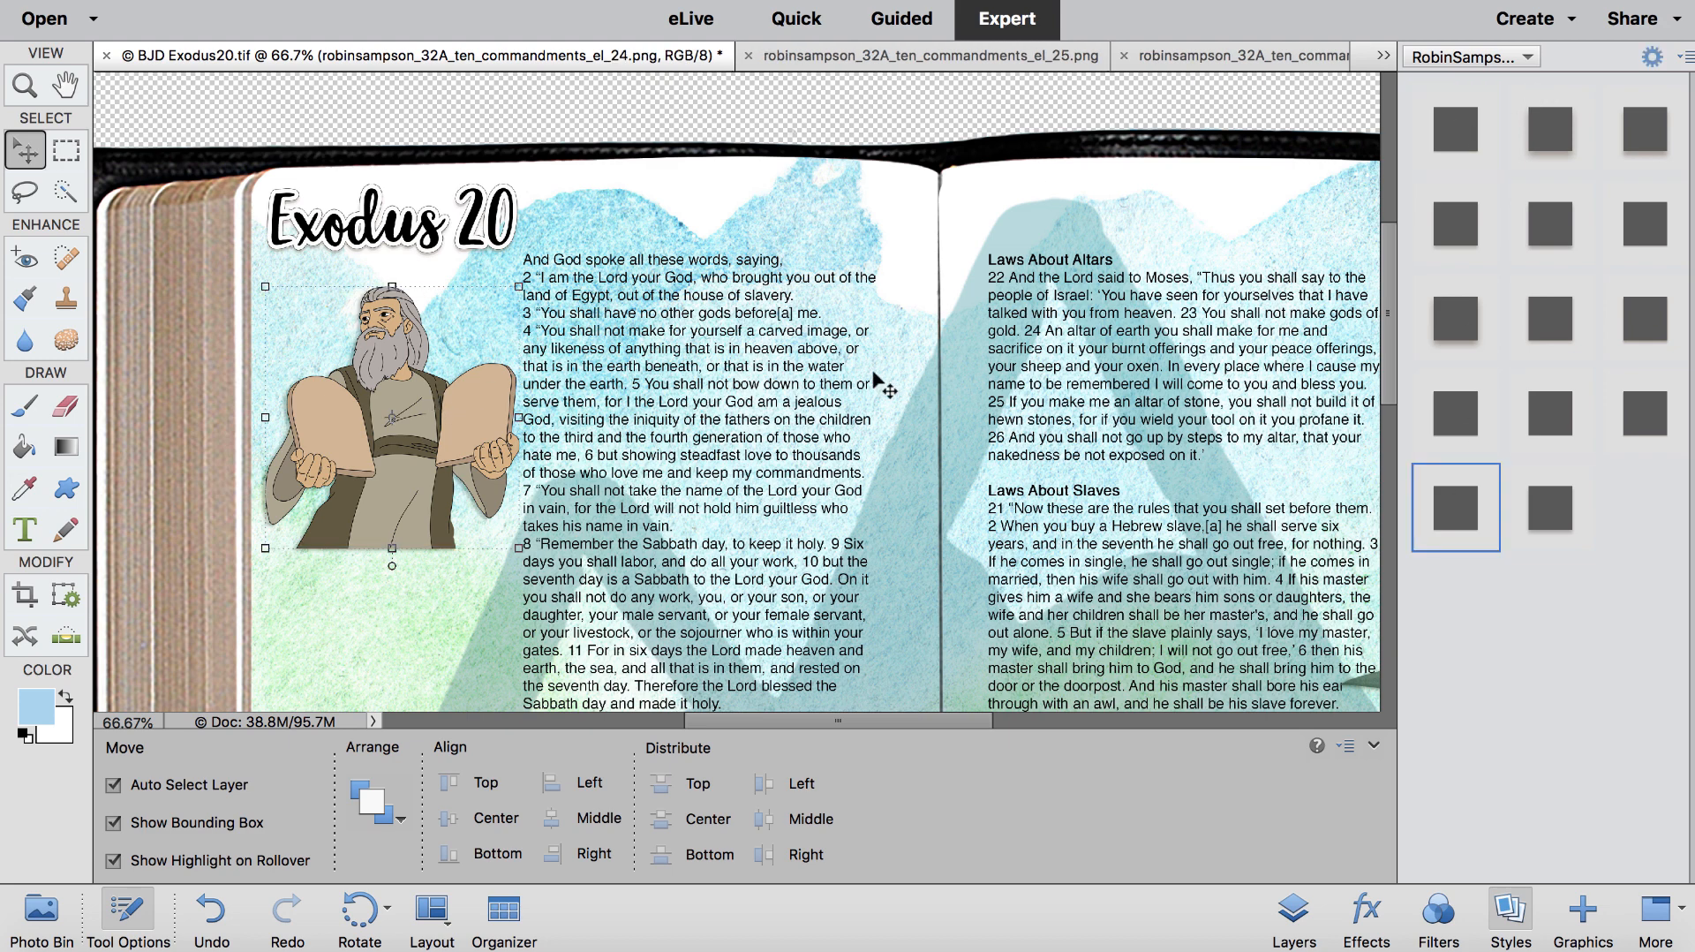
Step: Apply the third shadow style in the second row to the washi tape strips on both pages
scroll(883, 389, "down", 10)
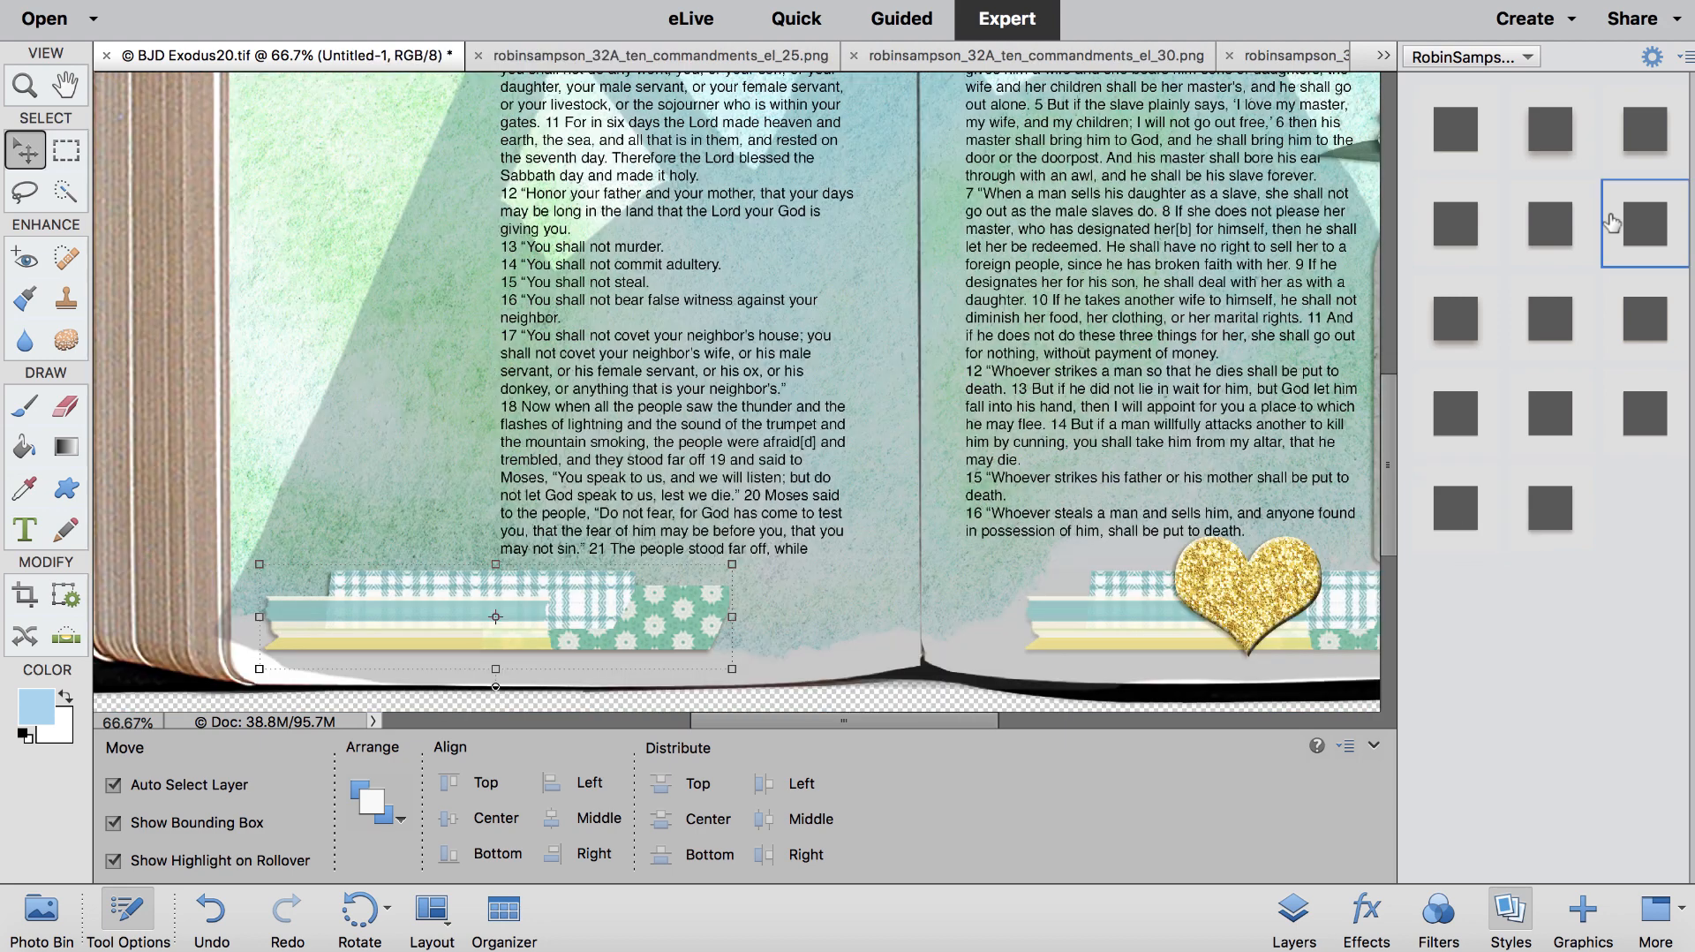
left_click(1104, 637)
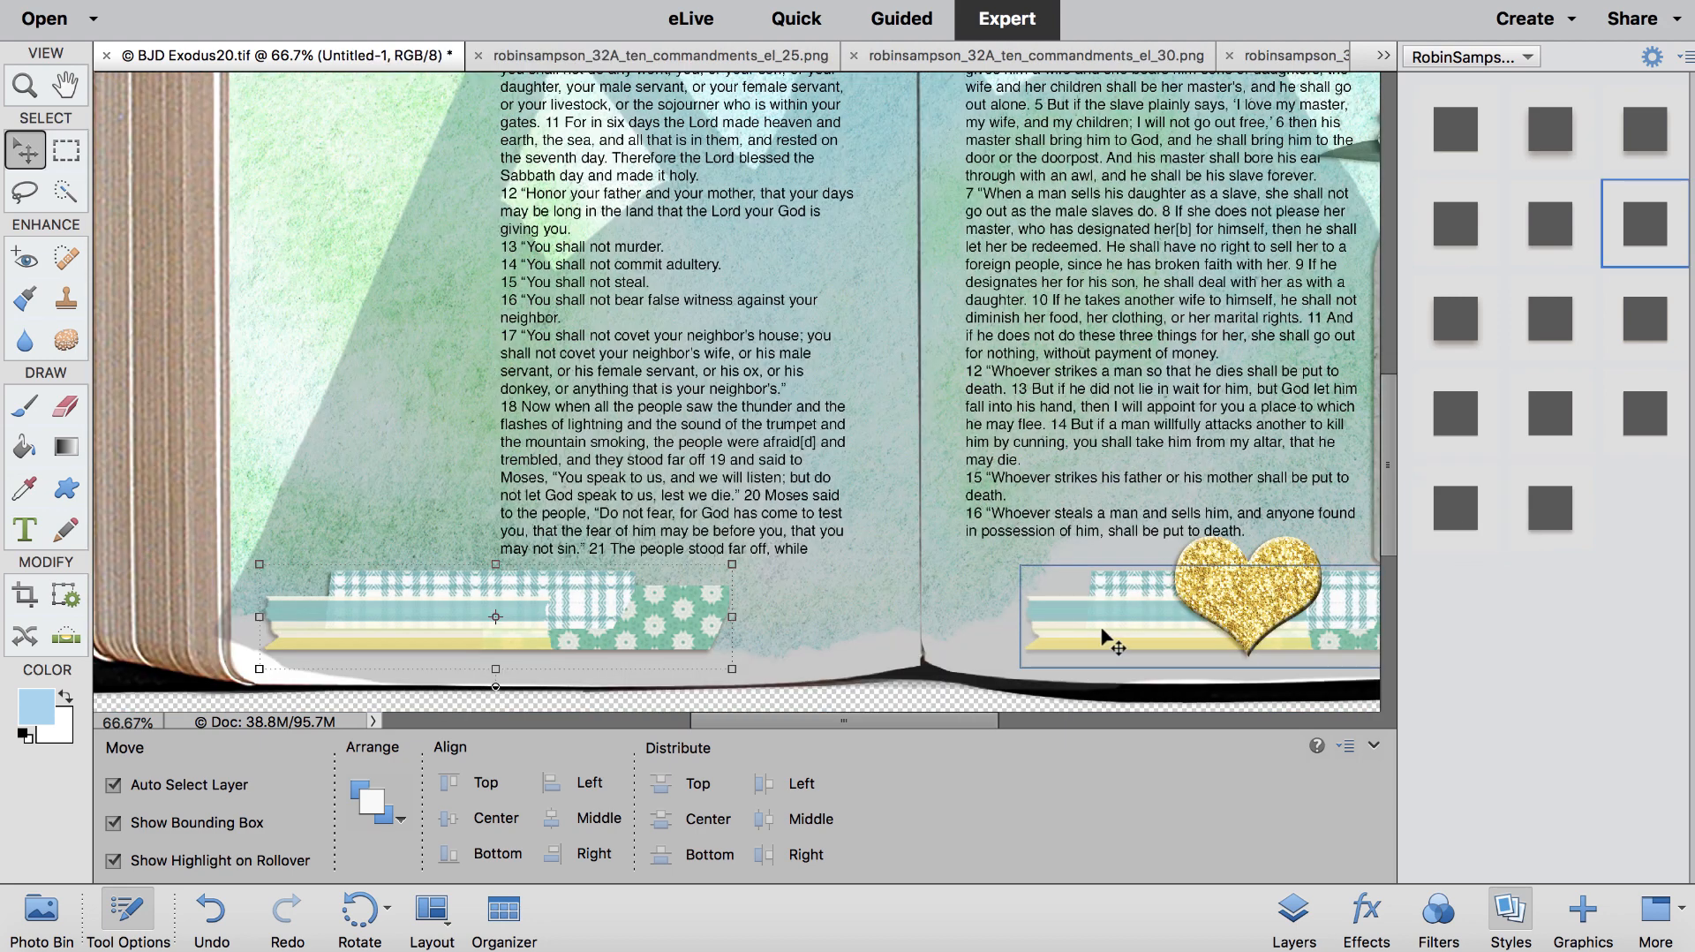
left_click(1645, 234)
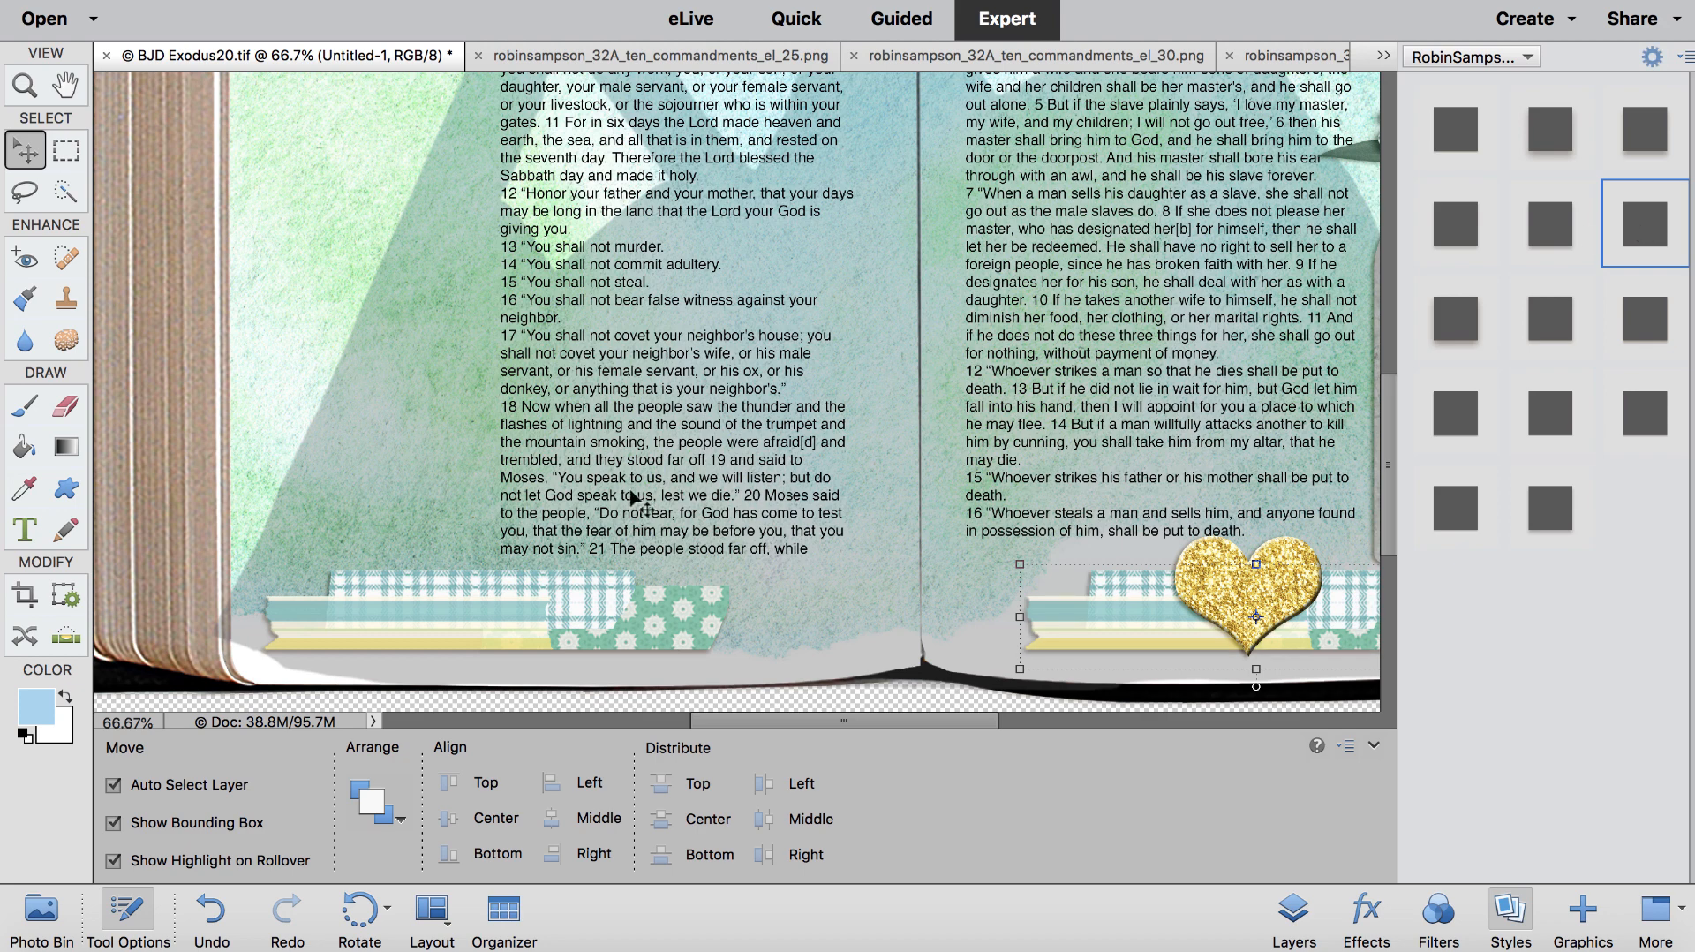
Step: Add the polka-dot tag with the yellow flower from the open files to the Exodus 20 page
key("ctrl+minus")
key("ctrl+minus")
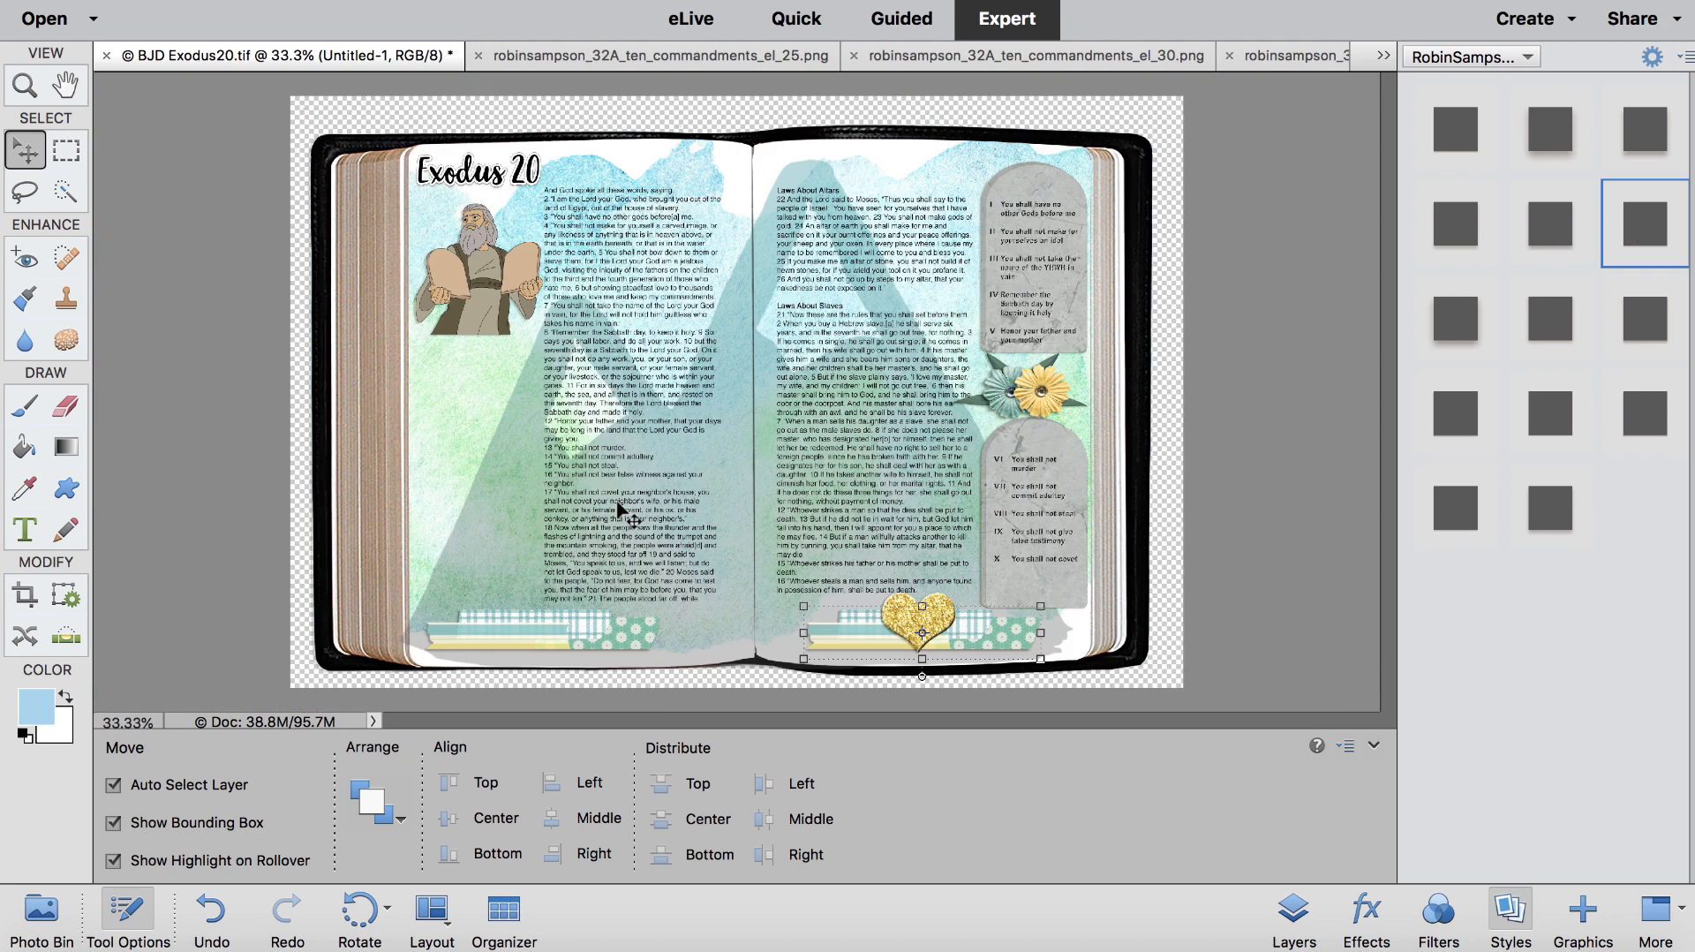
left_click(41, 909)
scroll(563, 817, "up", 5)
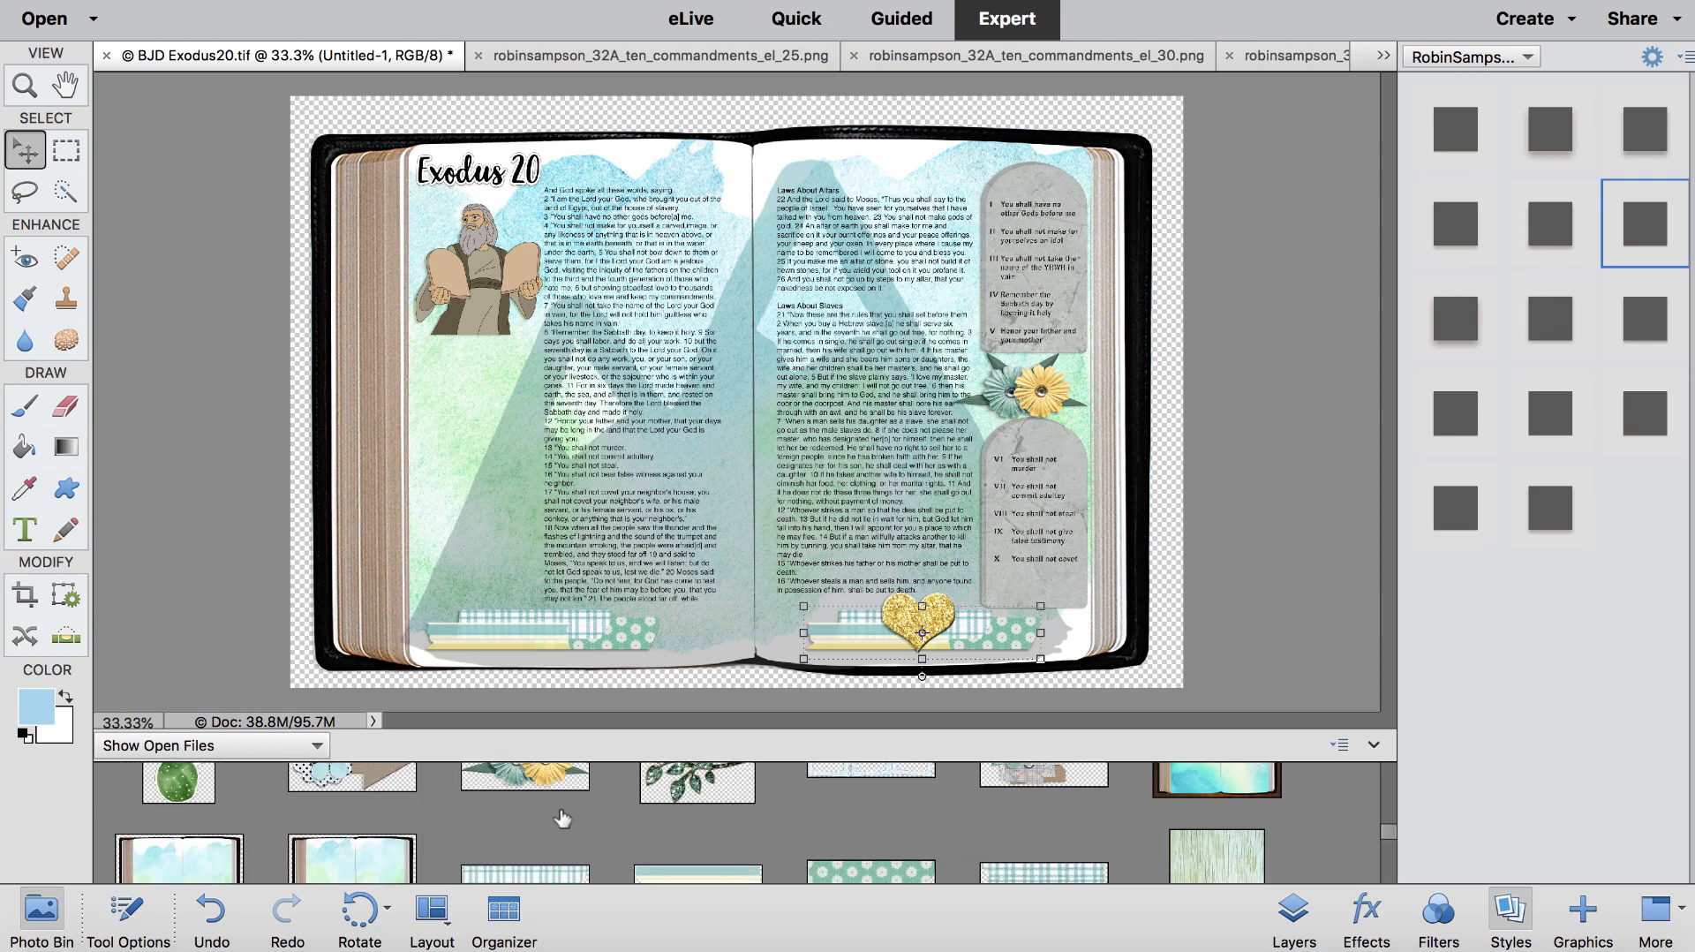
scroll(561, 819, "down", 5)
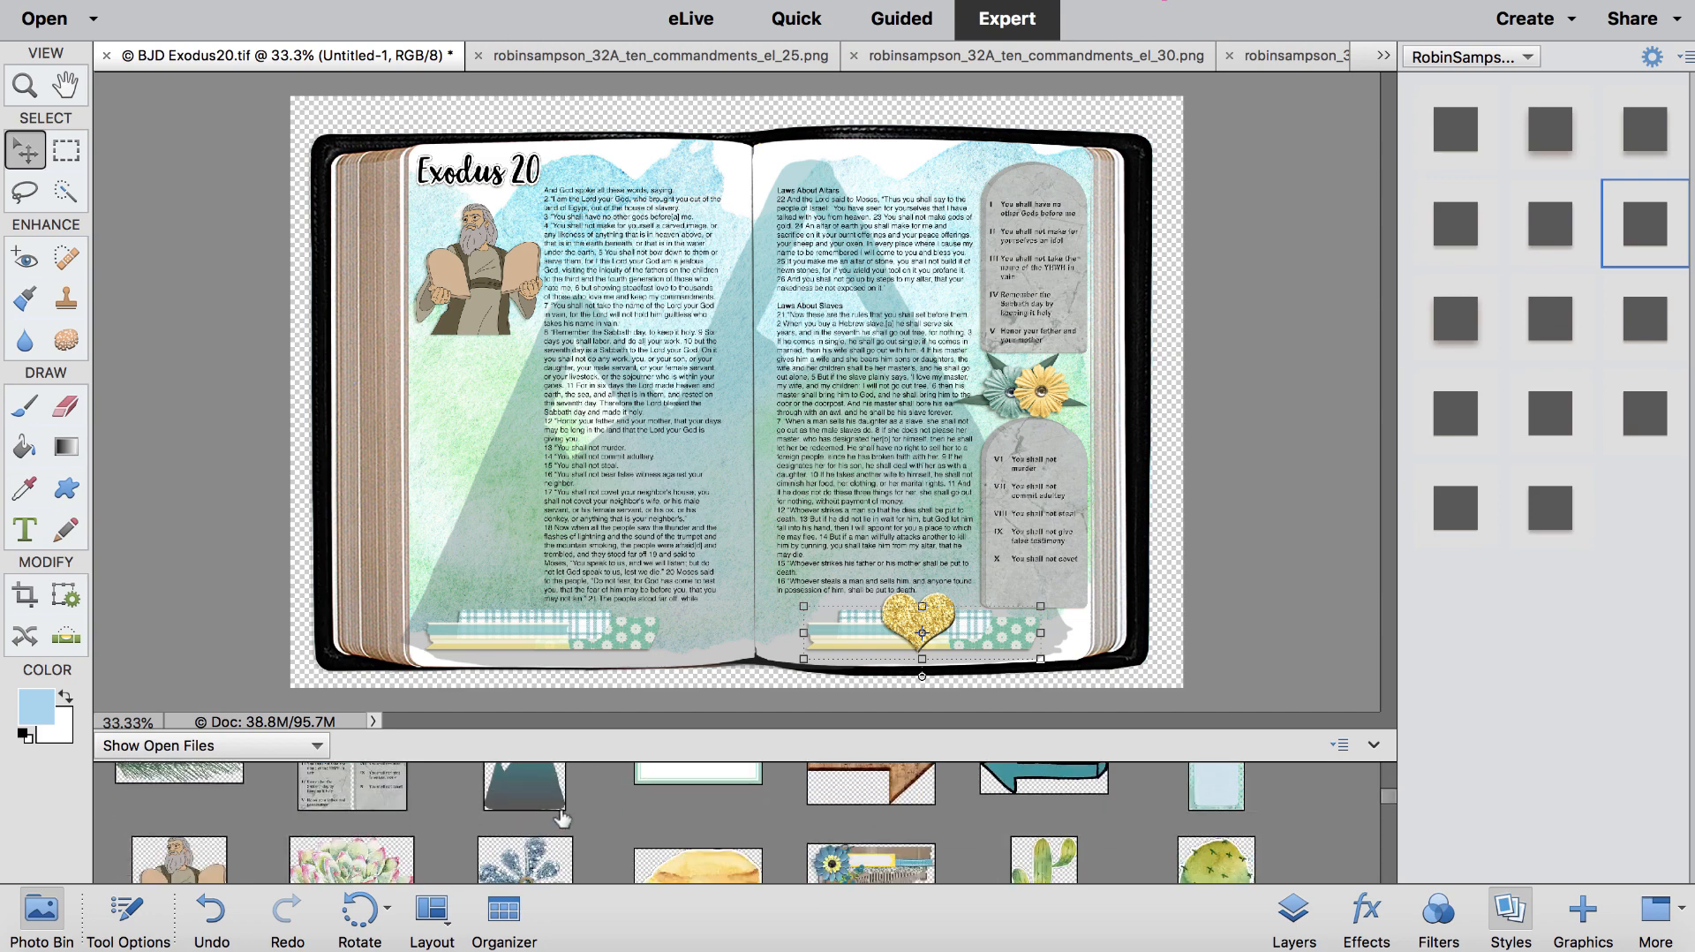
scroll(561, 820, "down", 3)
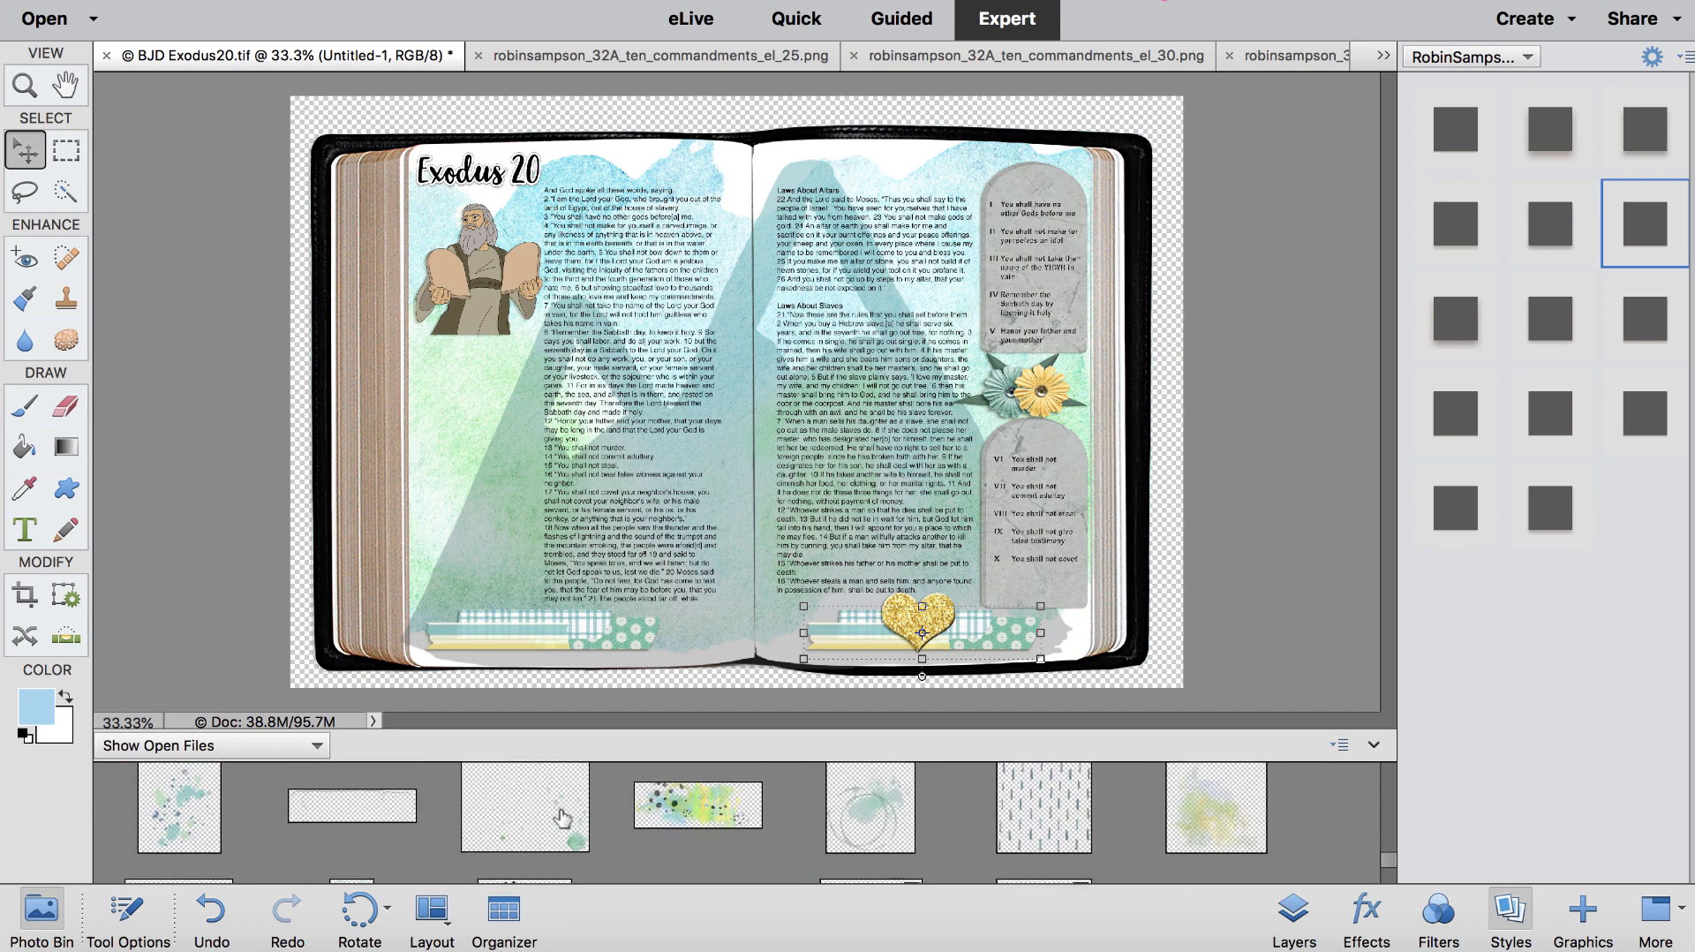
left_click_drag(556, 816, 717, 410)
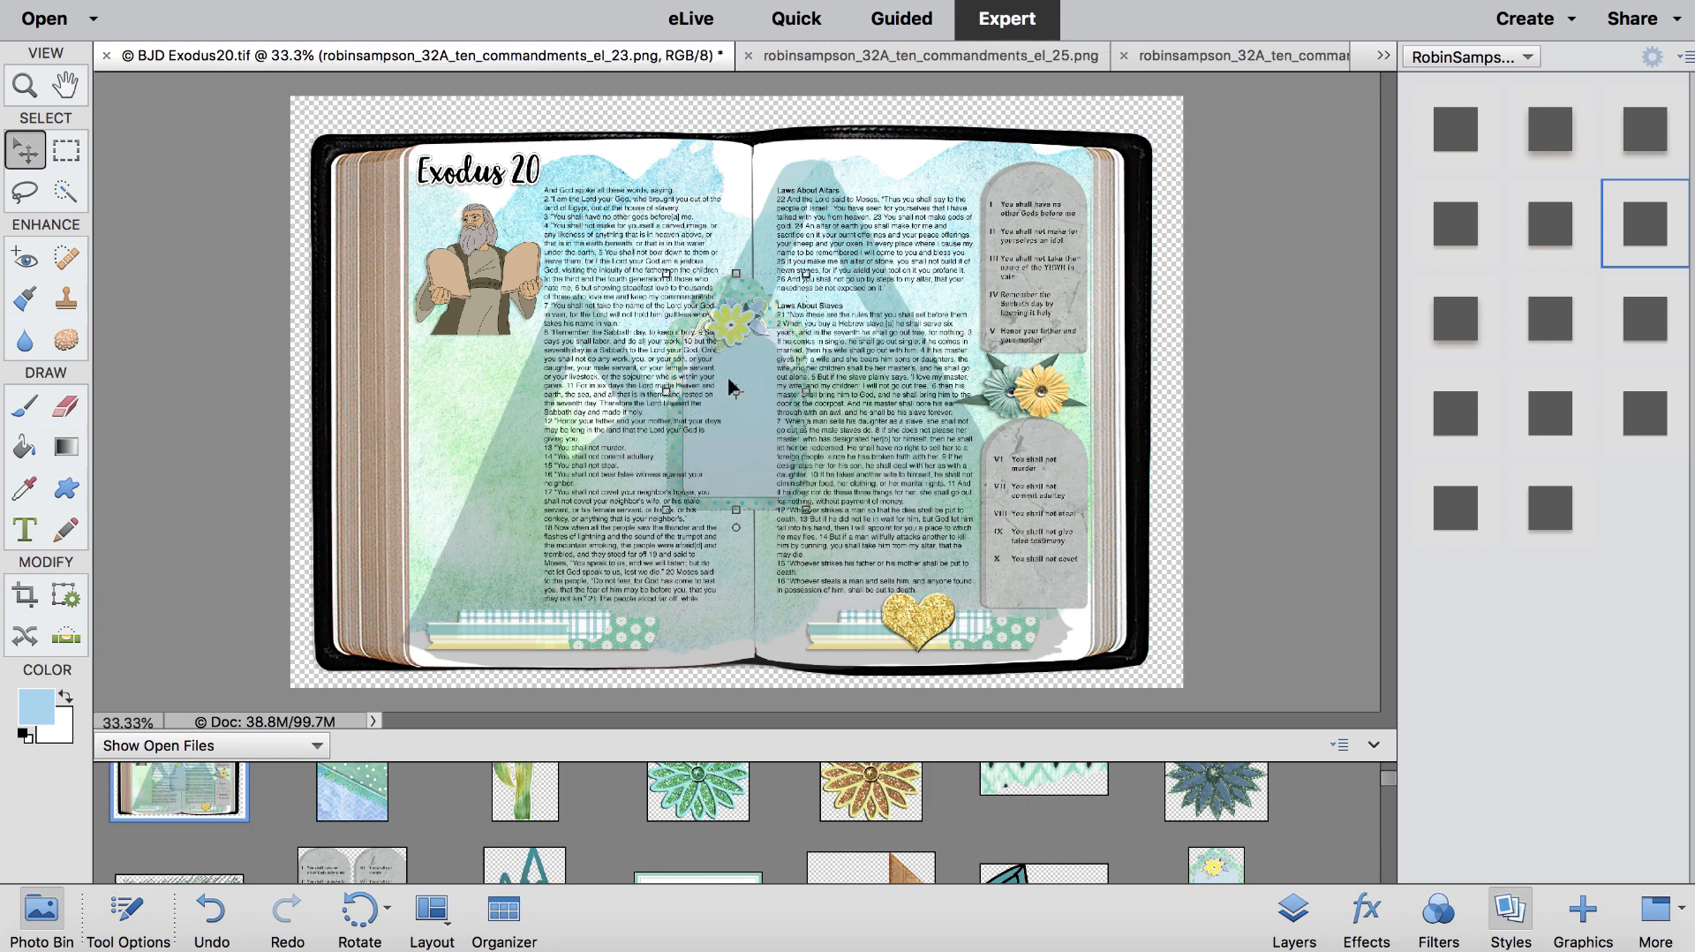
Step: Place the flower tag in the margin below Moses and scale it to about 80% width and 77% height
left_click_drag(775, 368, 541, 441)
left_click_drag(574, 340, 547, 398)
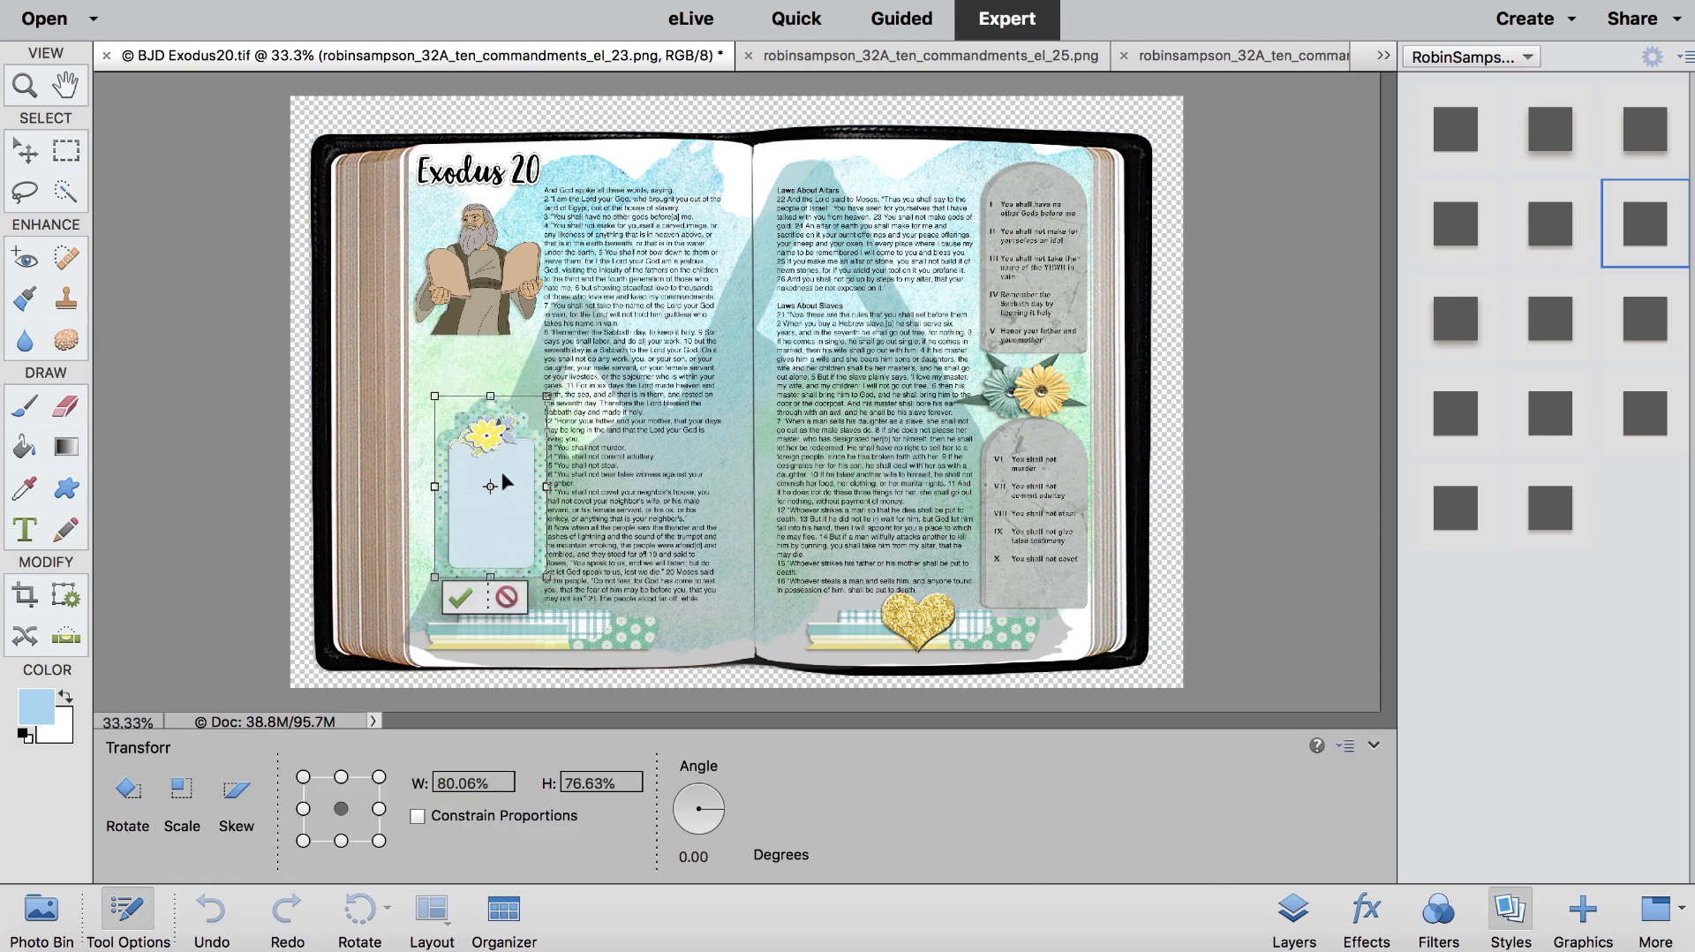
mouse_move(502, 474)
left_mouse_down()
mouse_move(481, 431)
mouse_move(484, 470)
left_mouse_up()
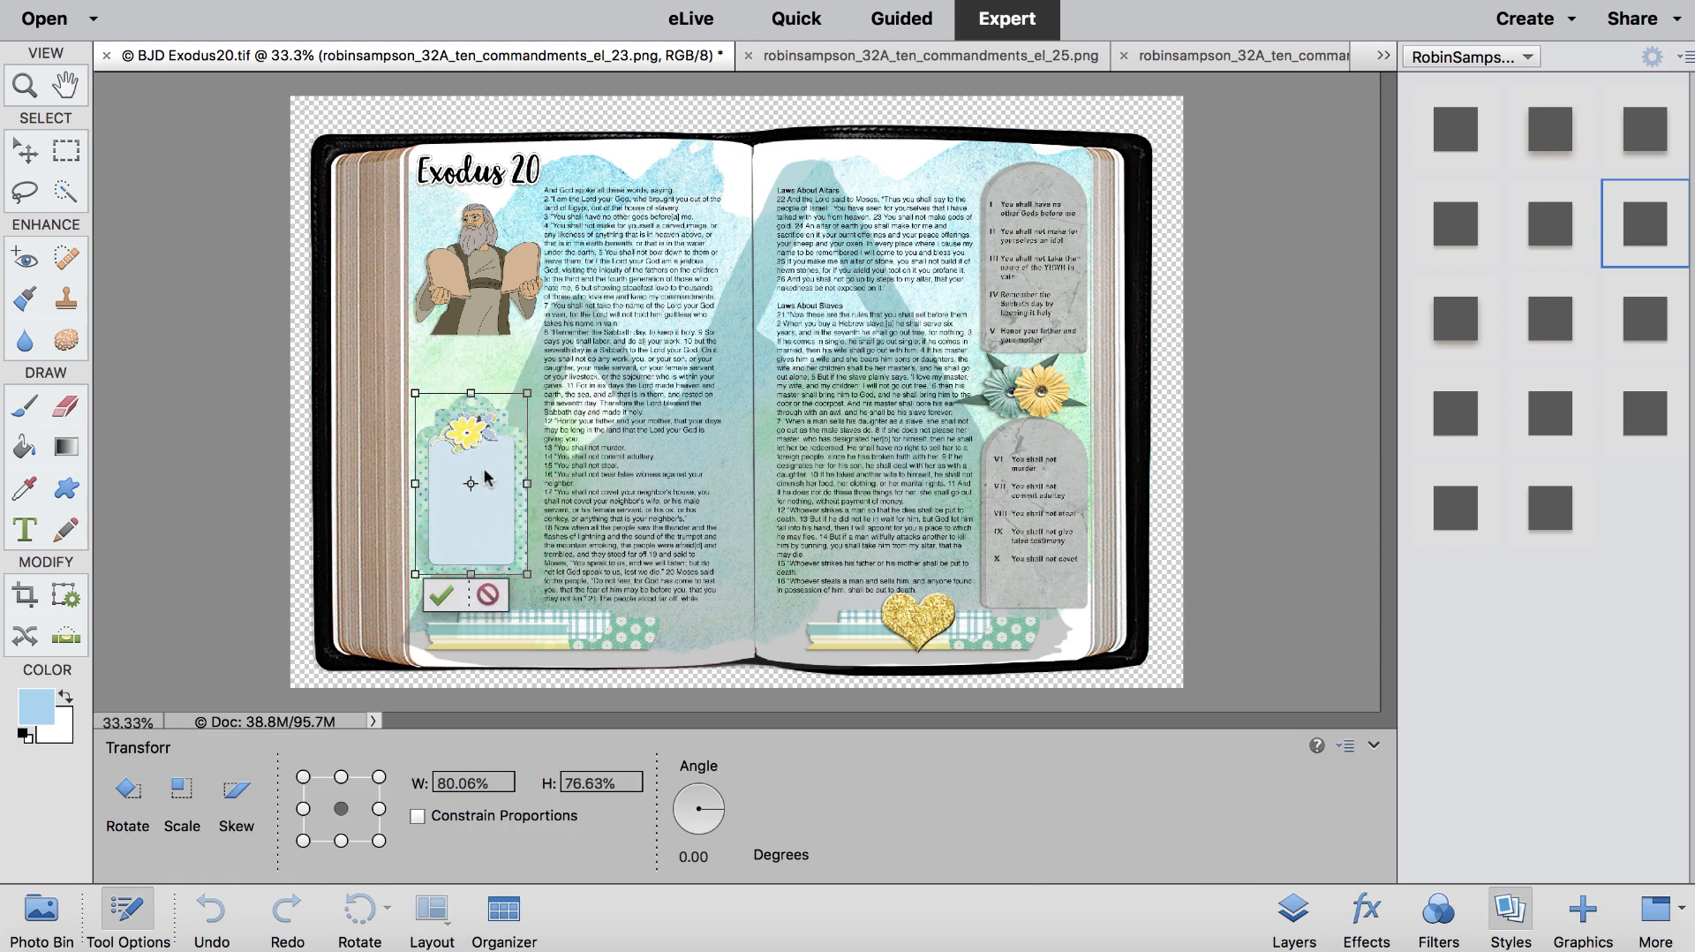
key("Return")
Step: Add the green daisy washi tape strip from the open files and place it across the head of the flower tag
left_click(42, 909)
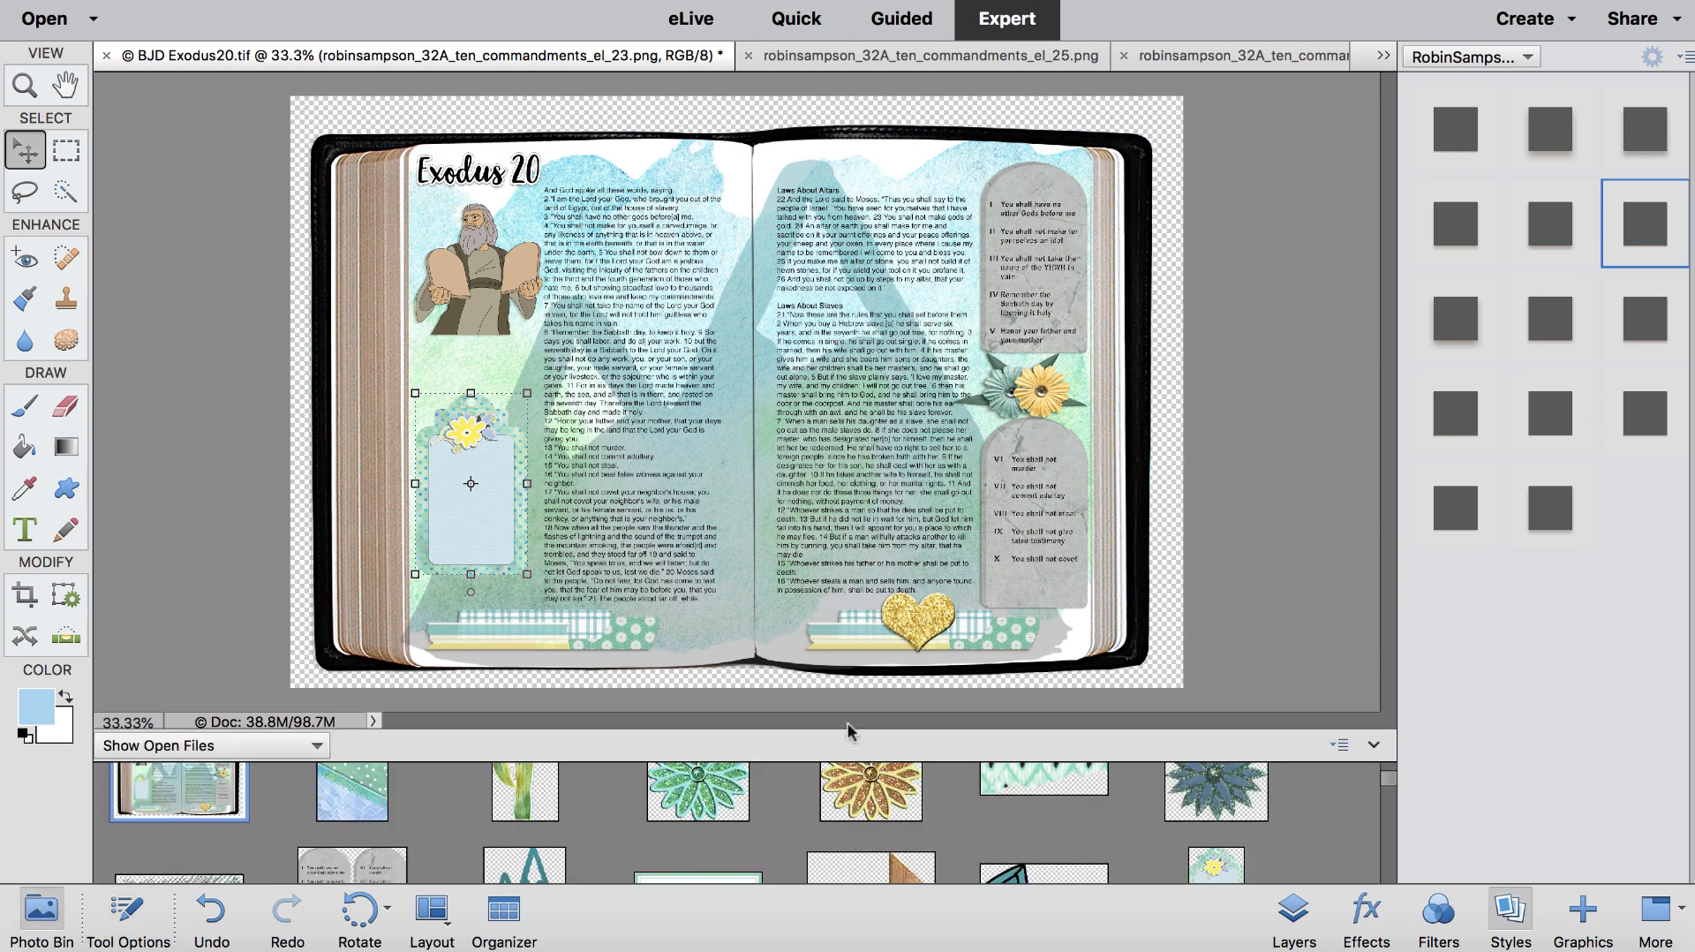
scroll(675, 825, "down", 5)
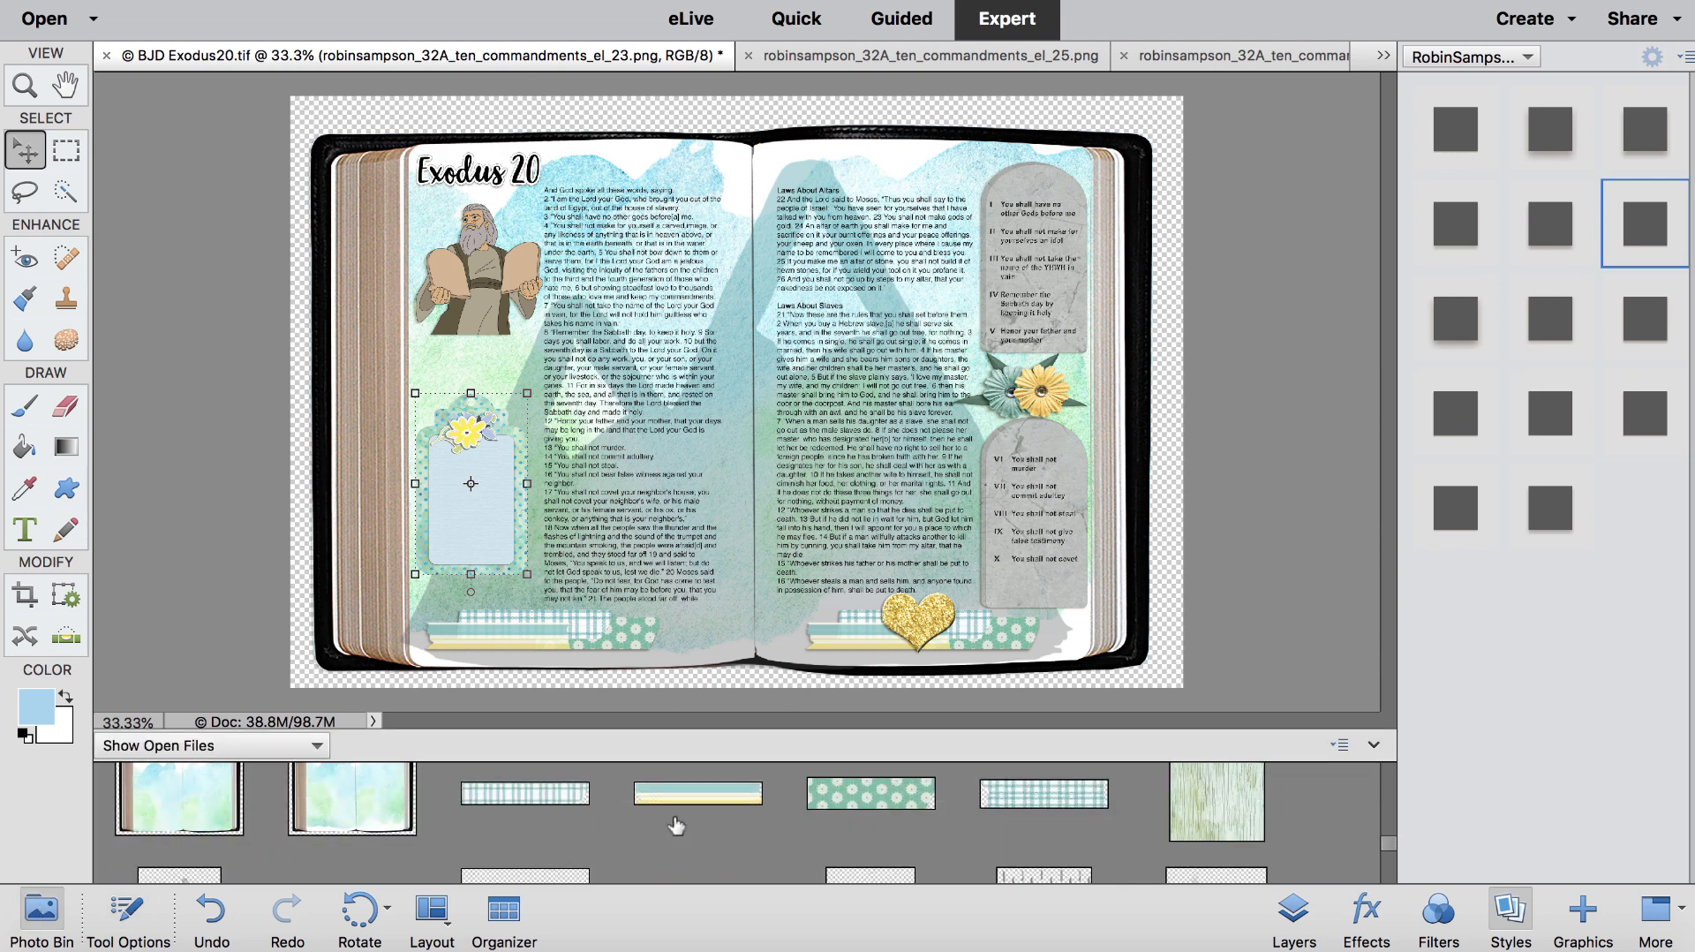
scroll(706, 808, "up", 3)
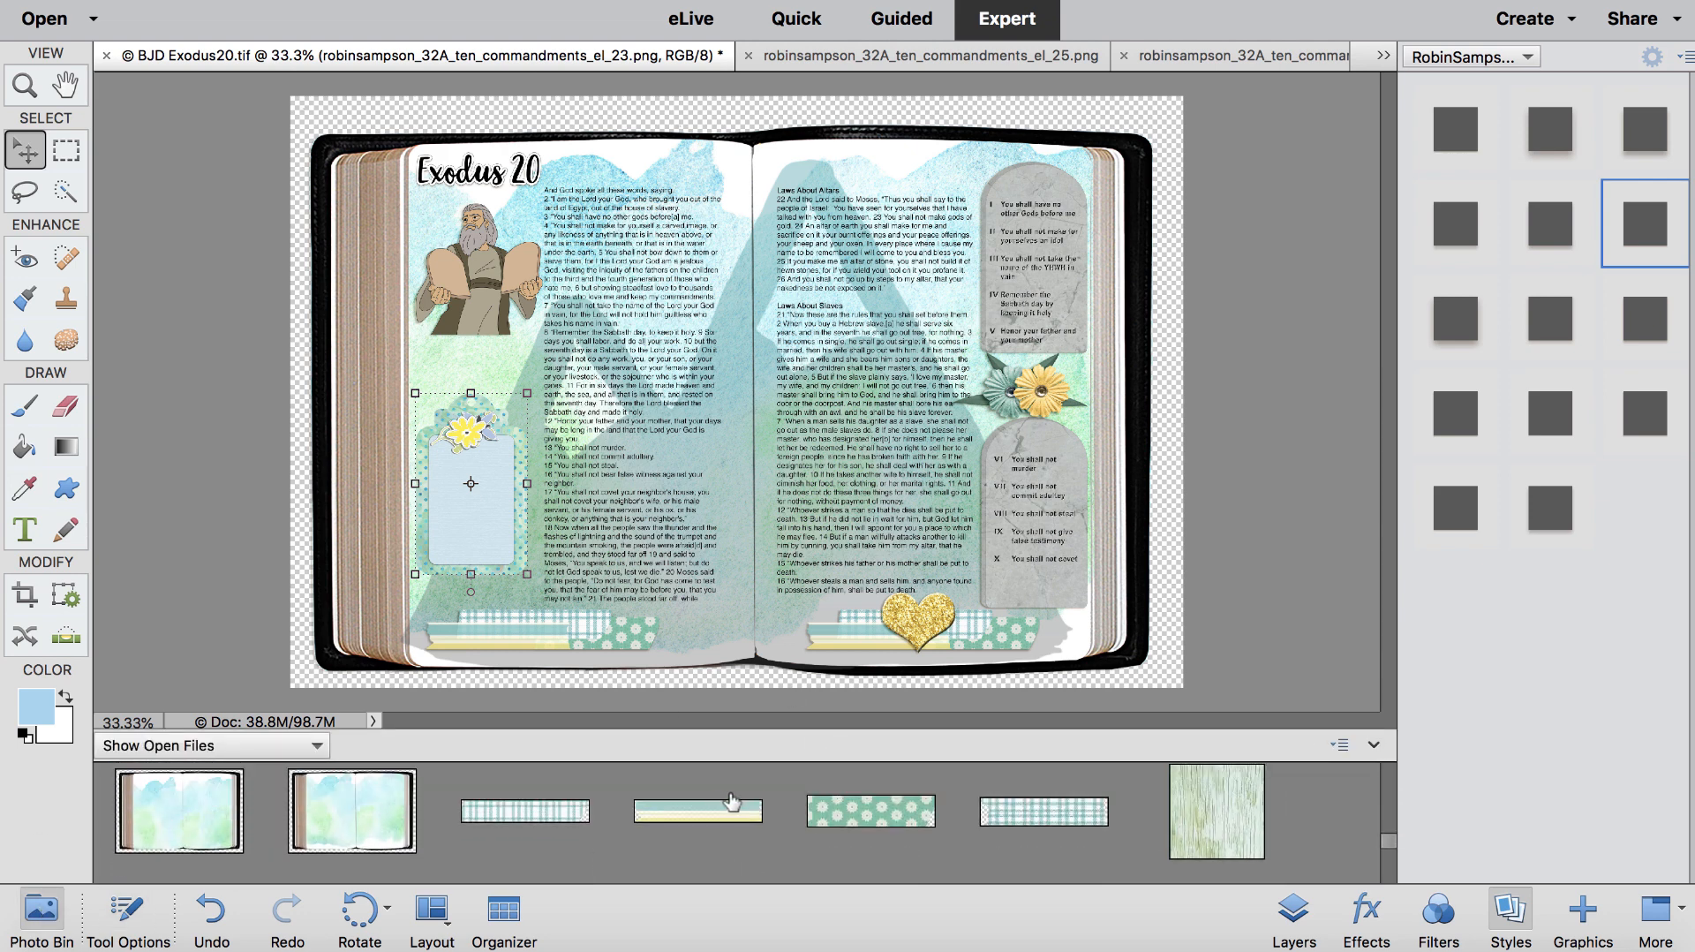
left_click_drag(890, 814, 468, 390)
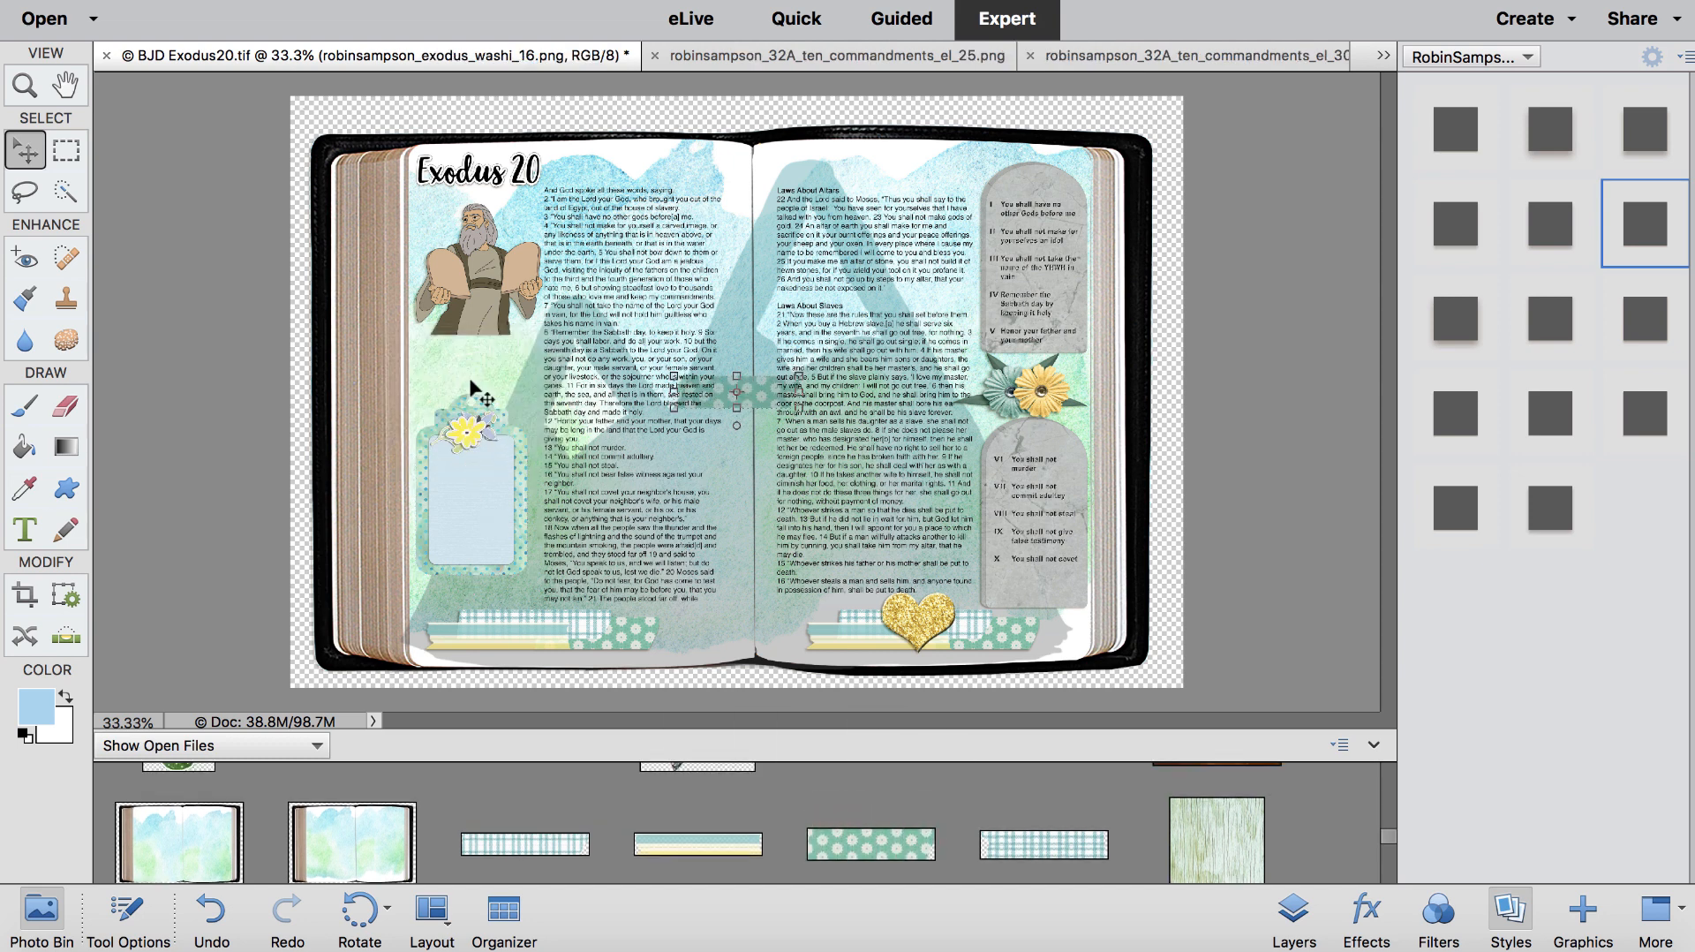
left_click_drag(747, 386, 492, 390)
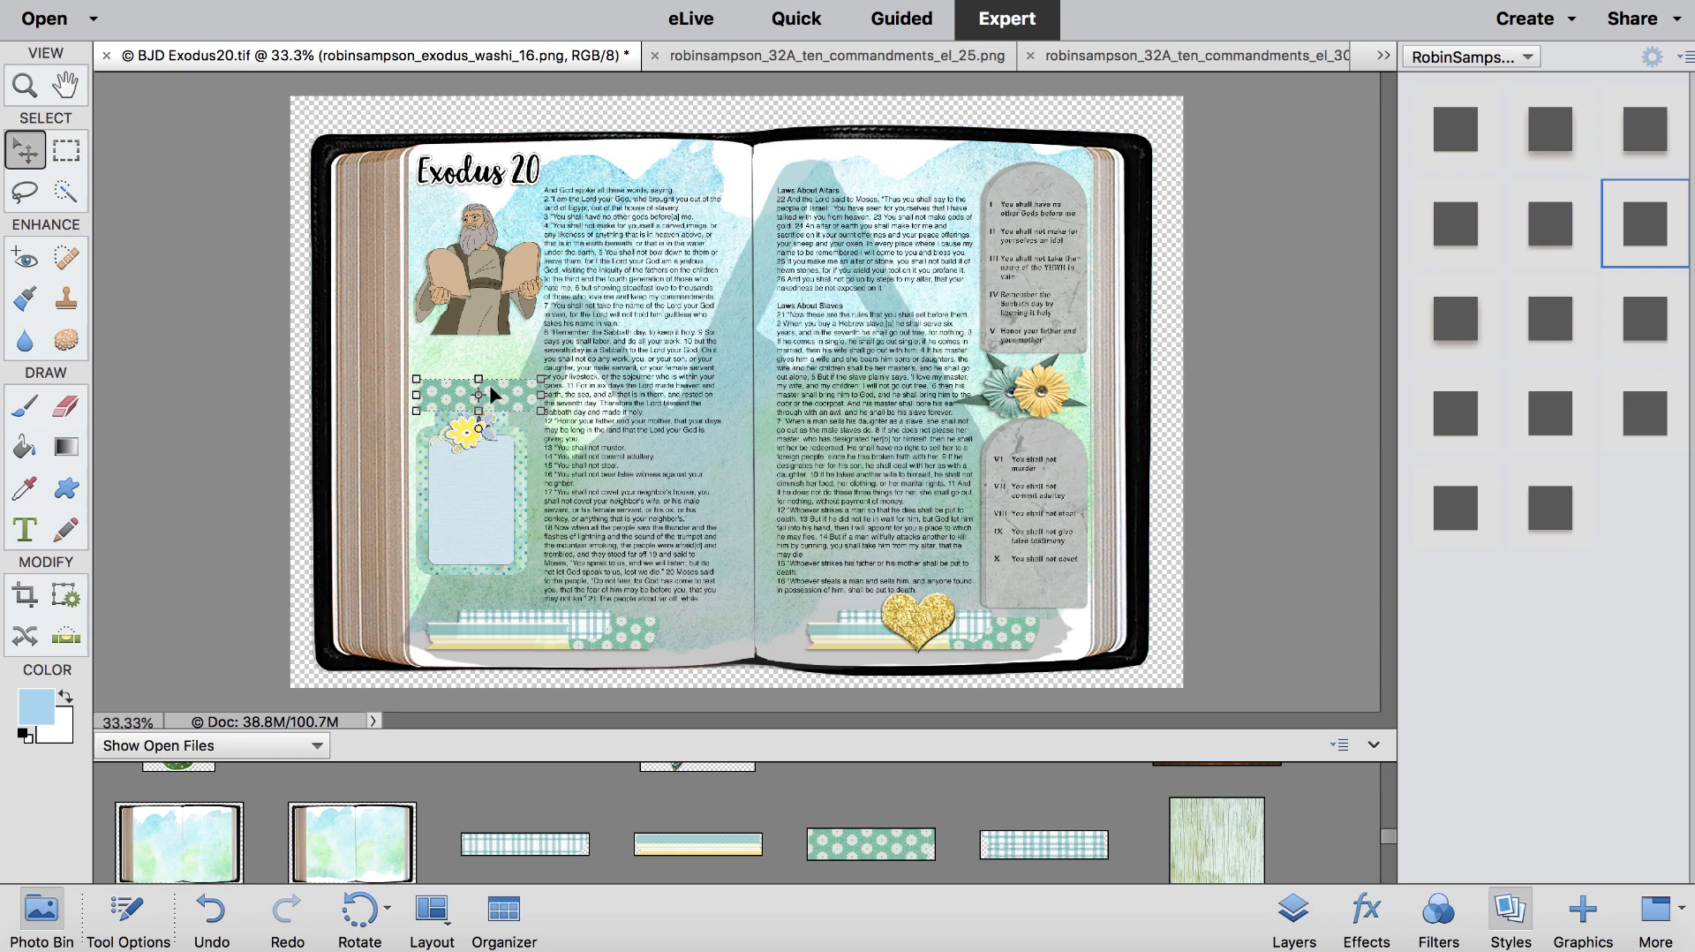
Step: Scale the daisy washi strip to 71.57% and again to 78.63%, and tilt it counterclockwise over the tag's upper edge
key("super+plus")
key("super+plus")
key("super+plus")
scroll(491, 388, "left", 5)
scroll(491, 389, "up", 2)
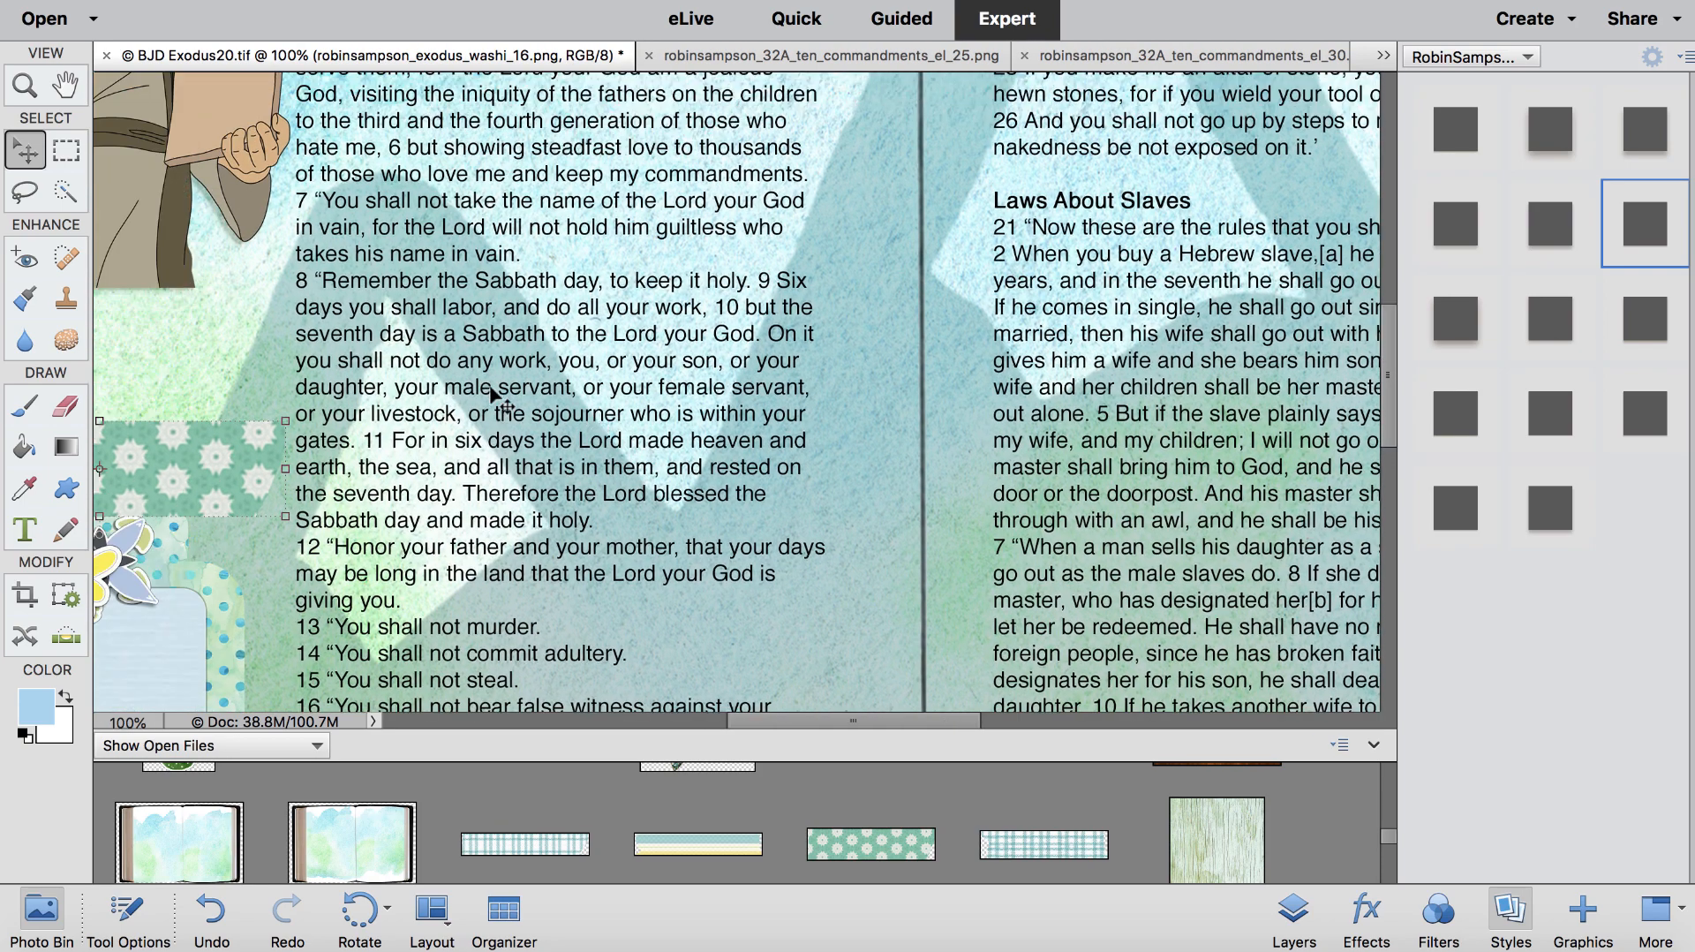
scroll(491, 389, "left", 1)
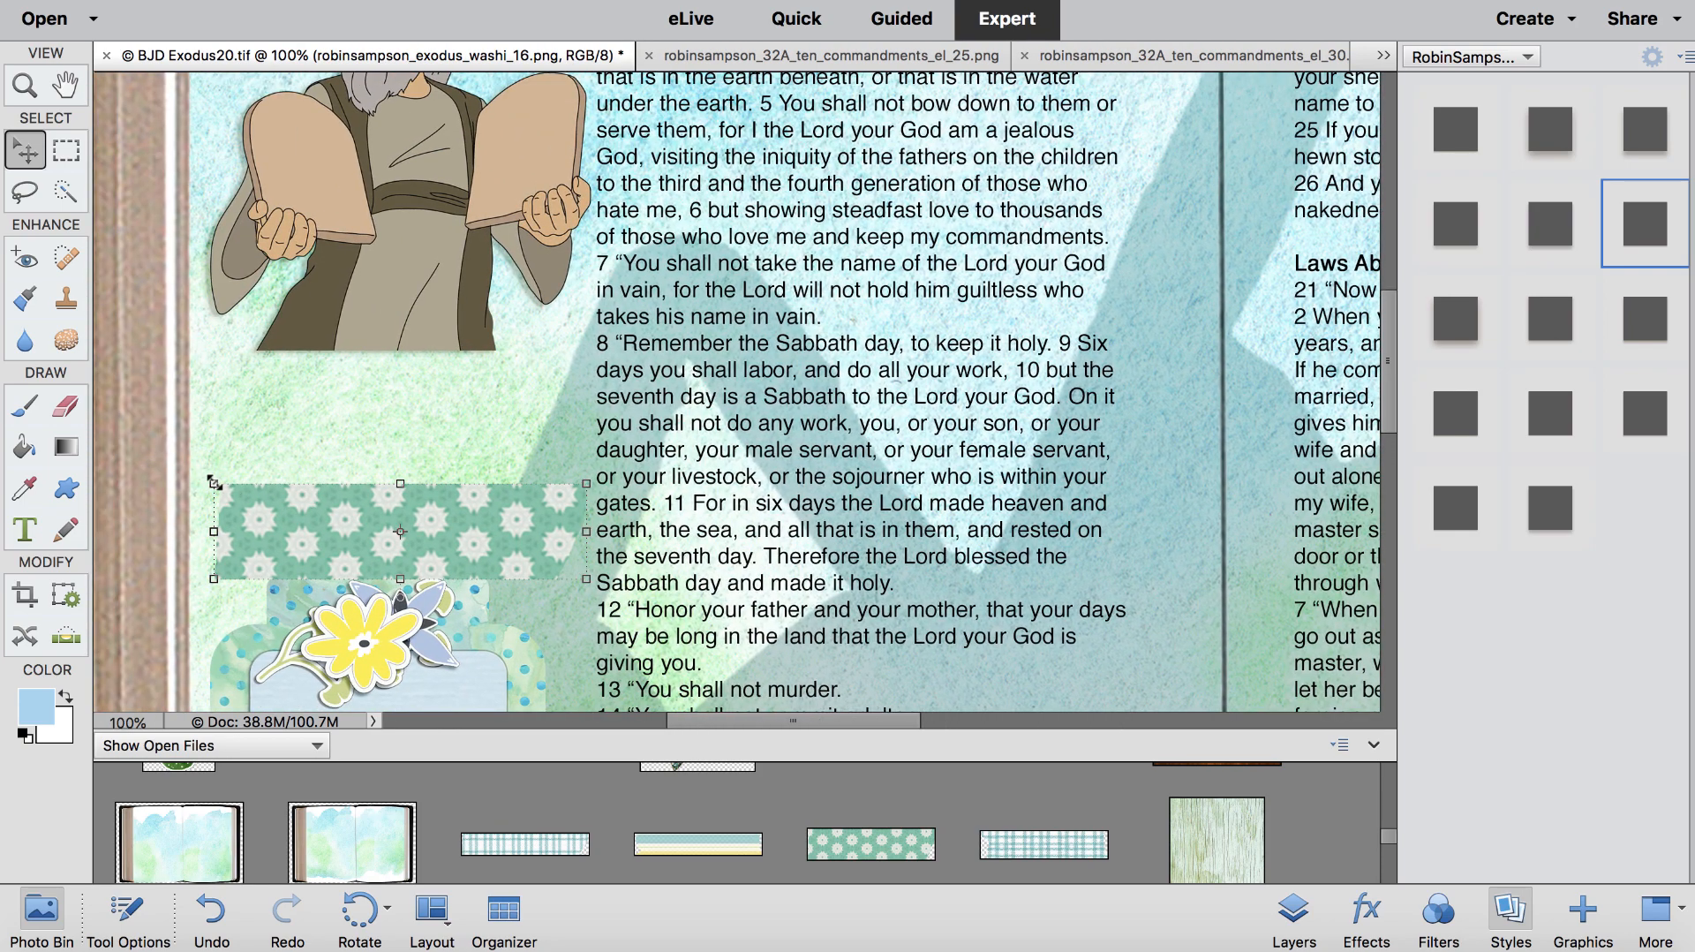
left_click_drag(214, 483, 325, 506)
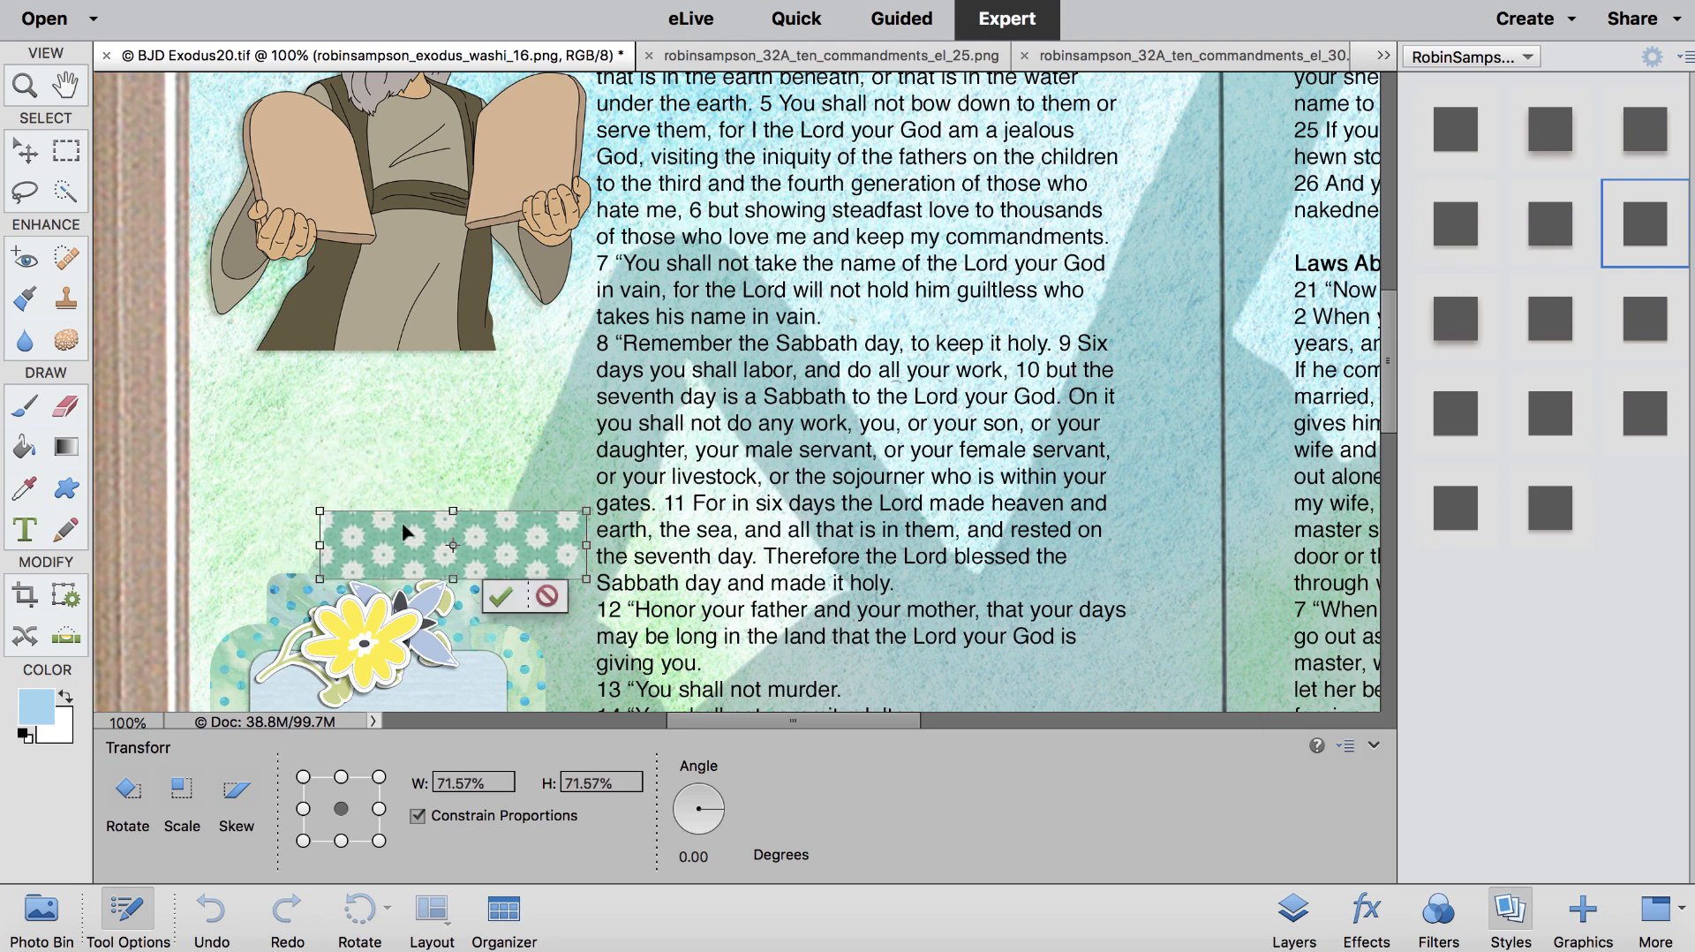
left_click_drag(540, 549, 424, 521)
key("Return")
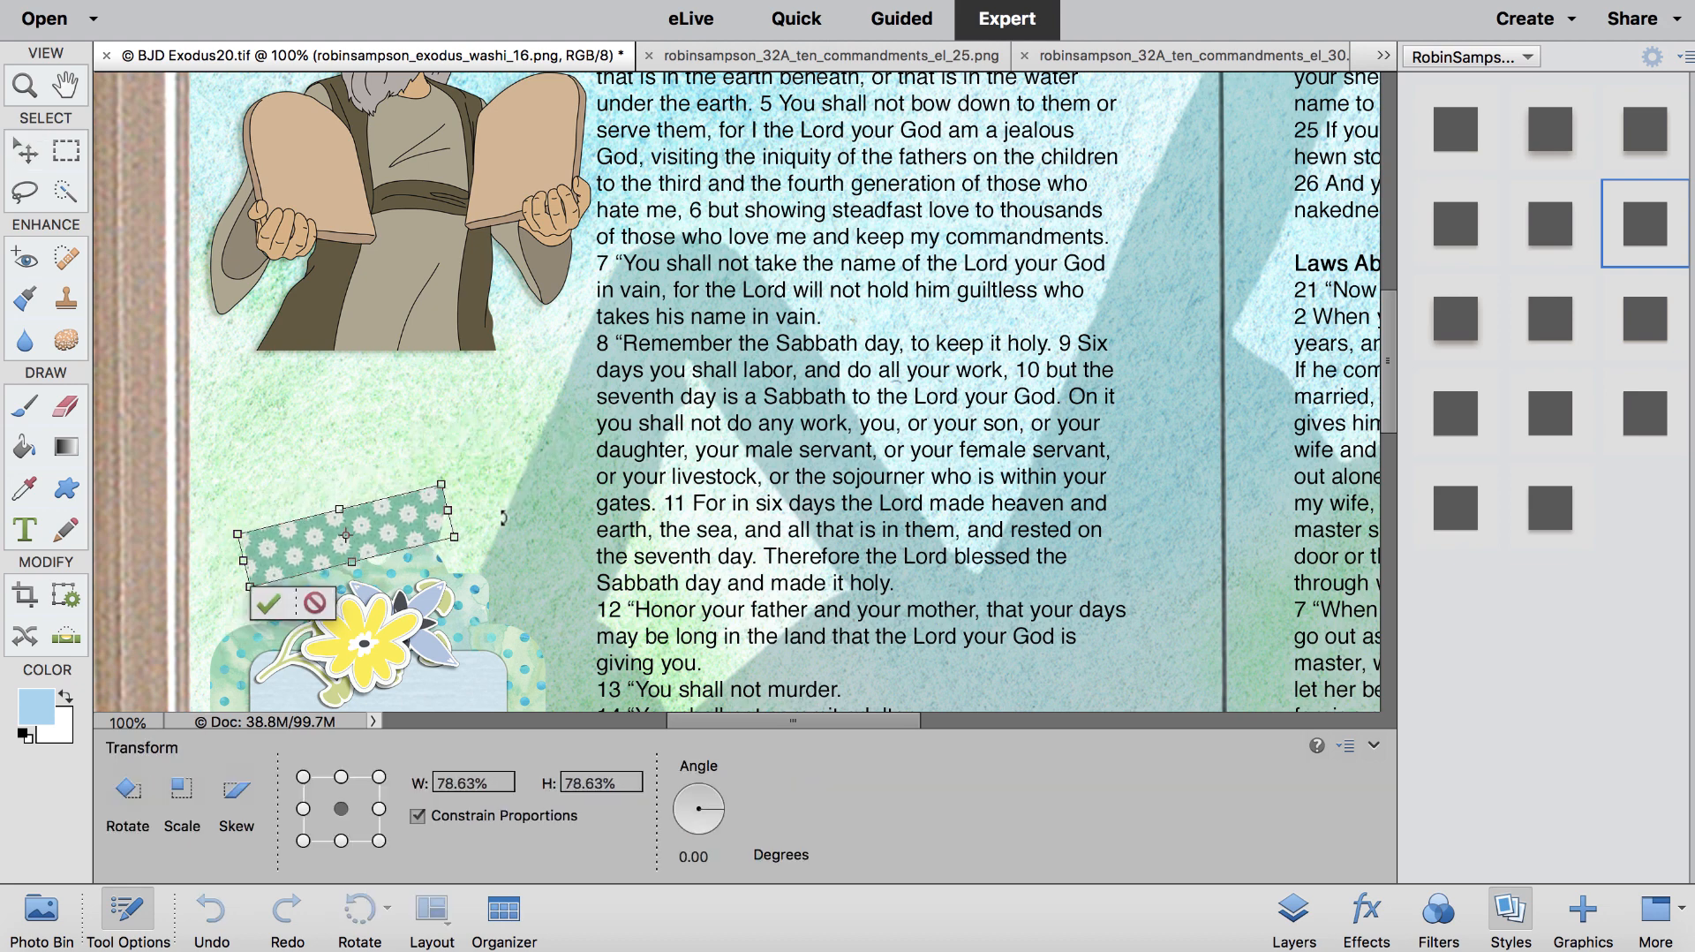
key("Return")
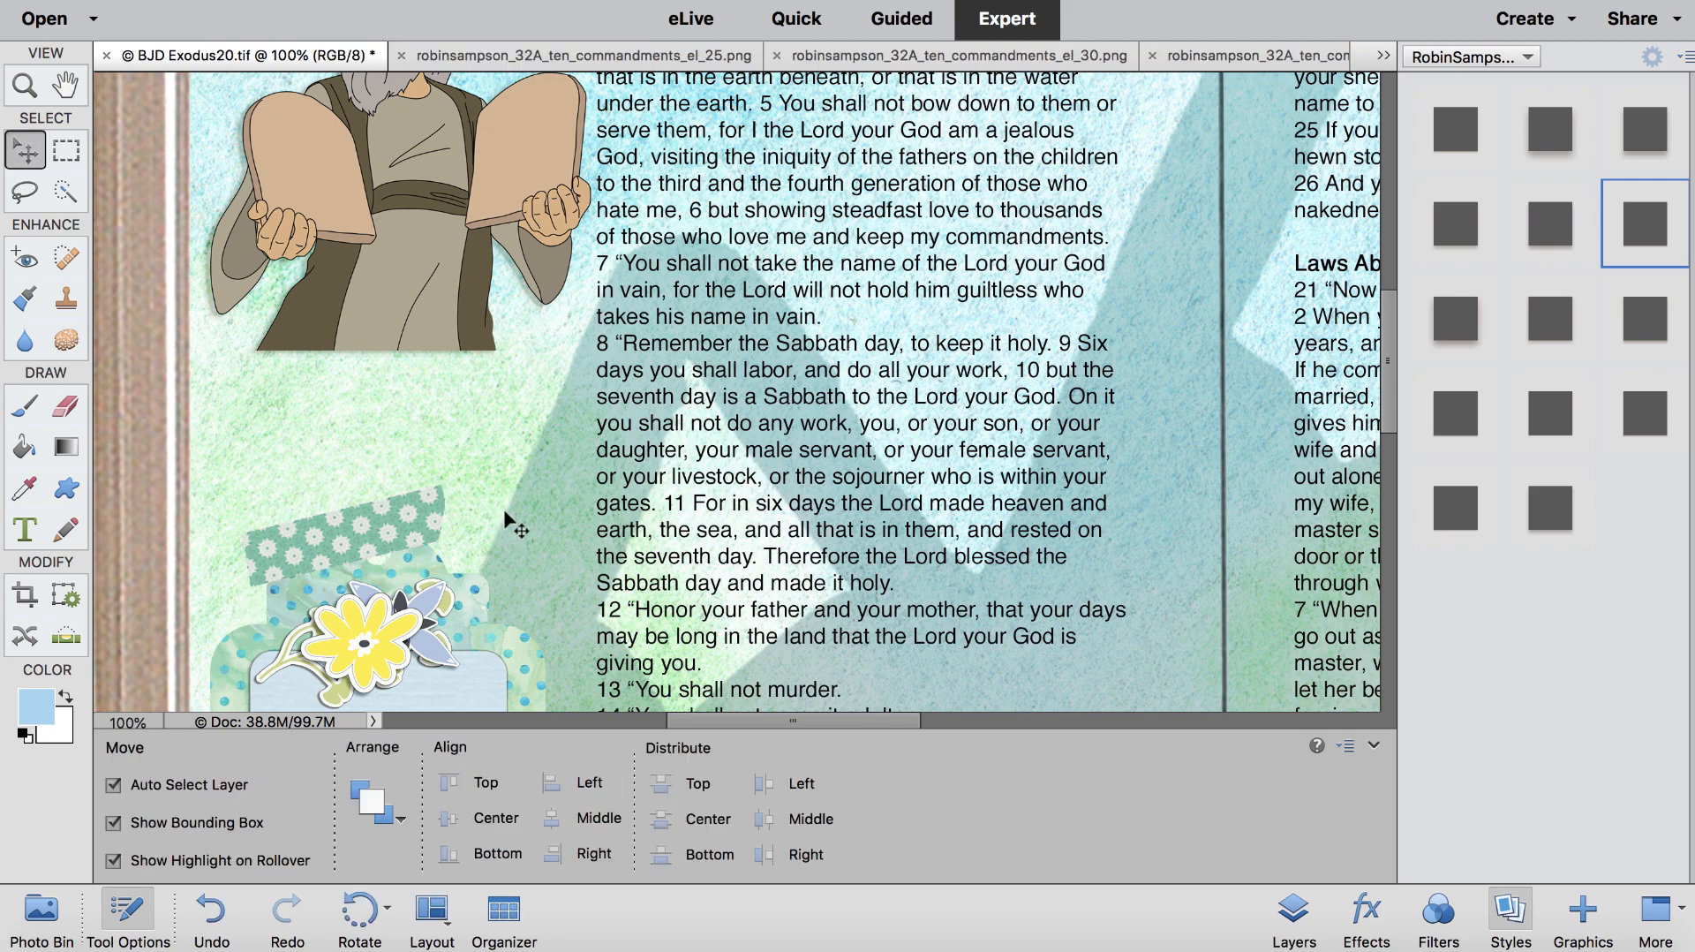
Step: Switch to the Bible Gateway page, copy the ESV text of Matthew 22:37-39, and return to Photoshop Elements
scroll(505, 521, "down", 5)
scroll(508, 523, "down", 3)
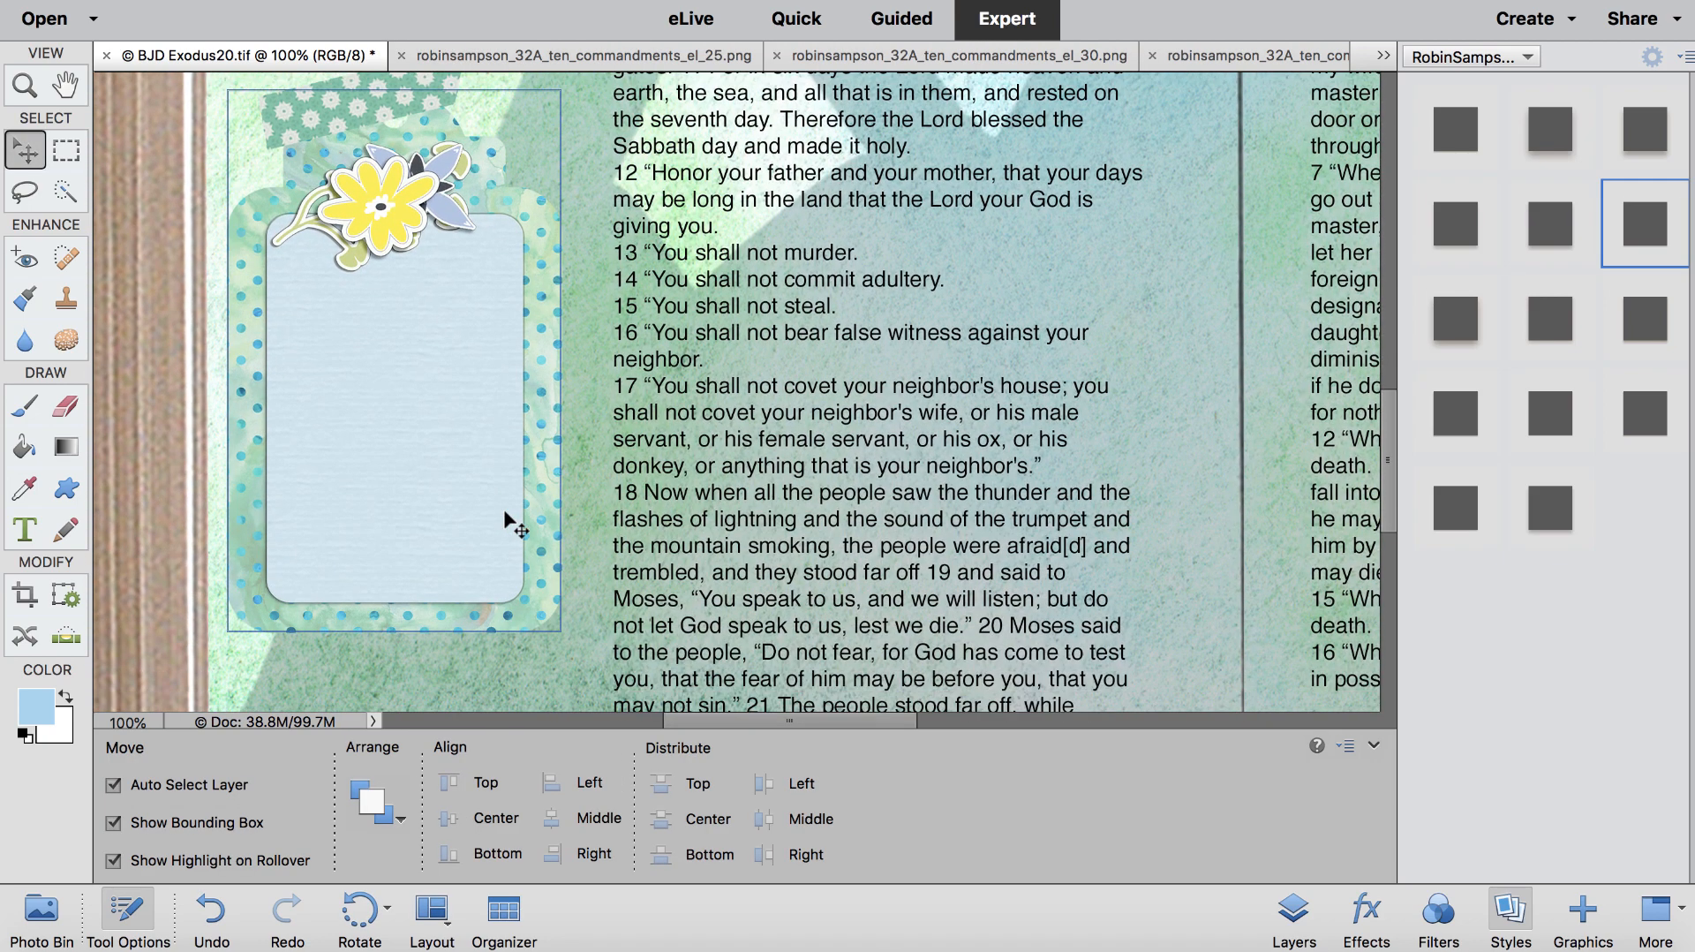
left_click(227, 947)
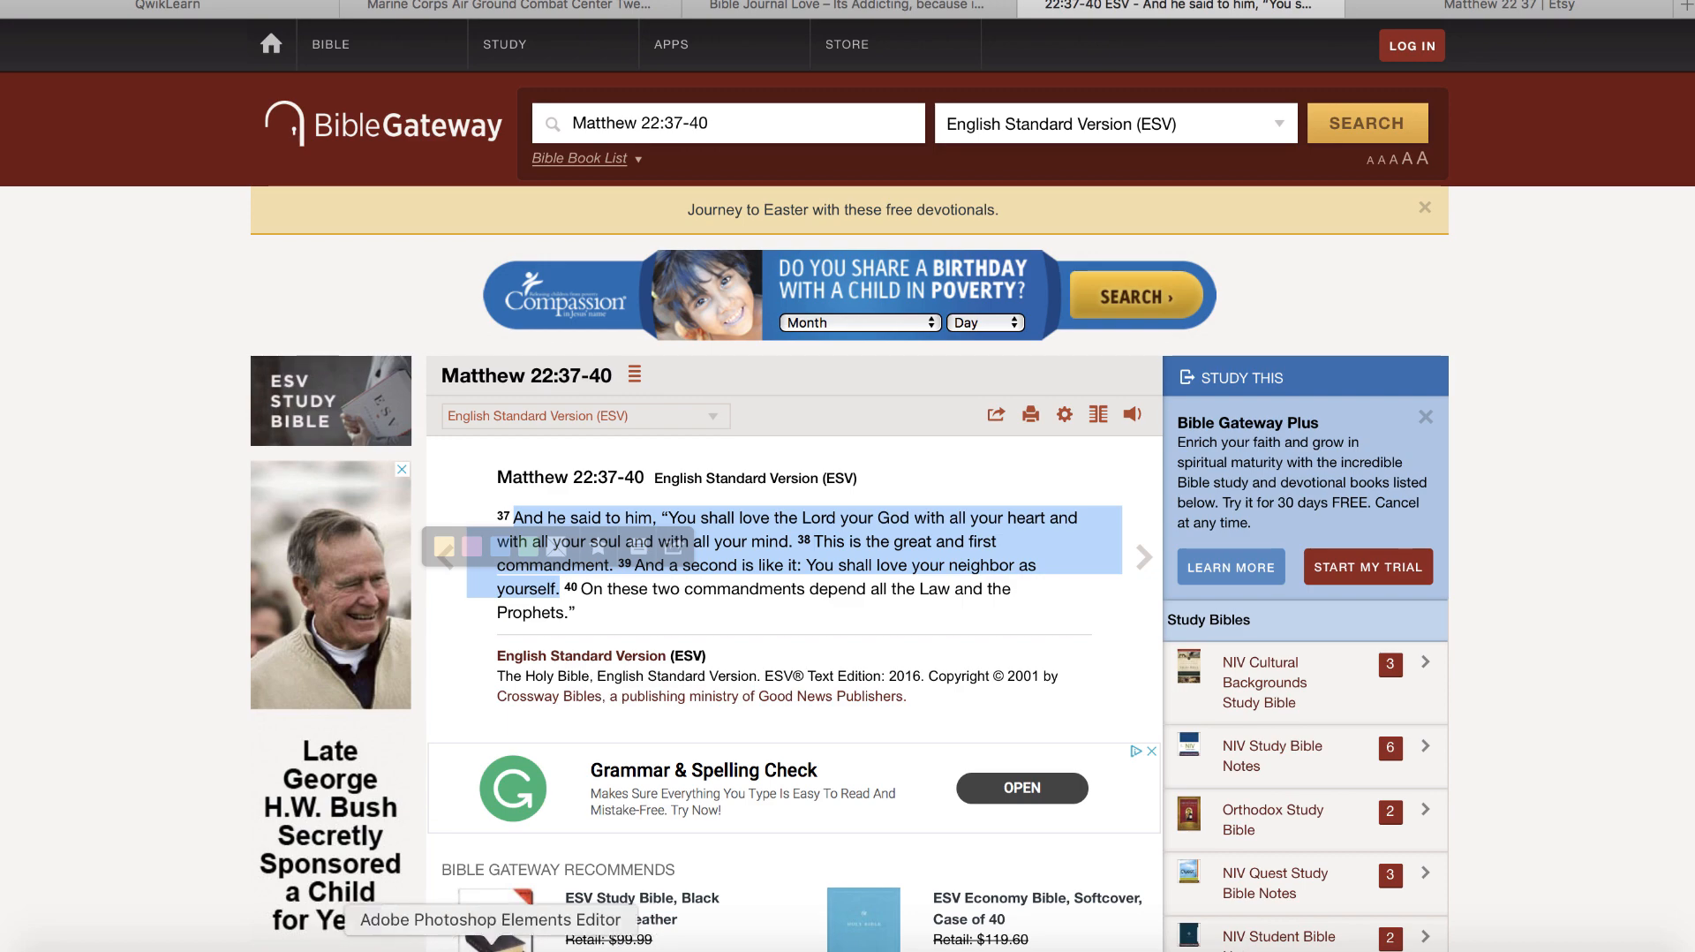
left_click(494, 938)
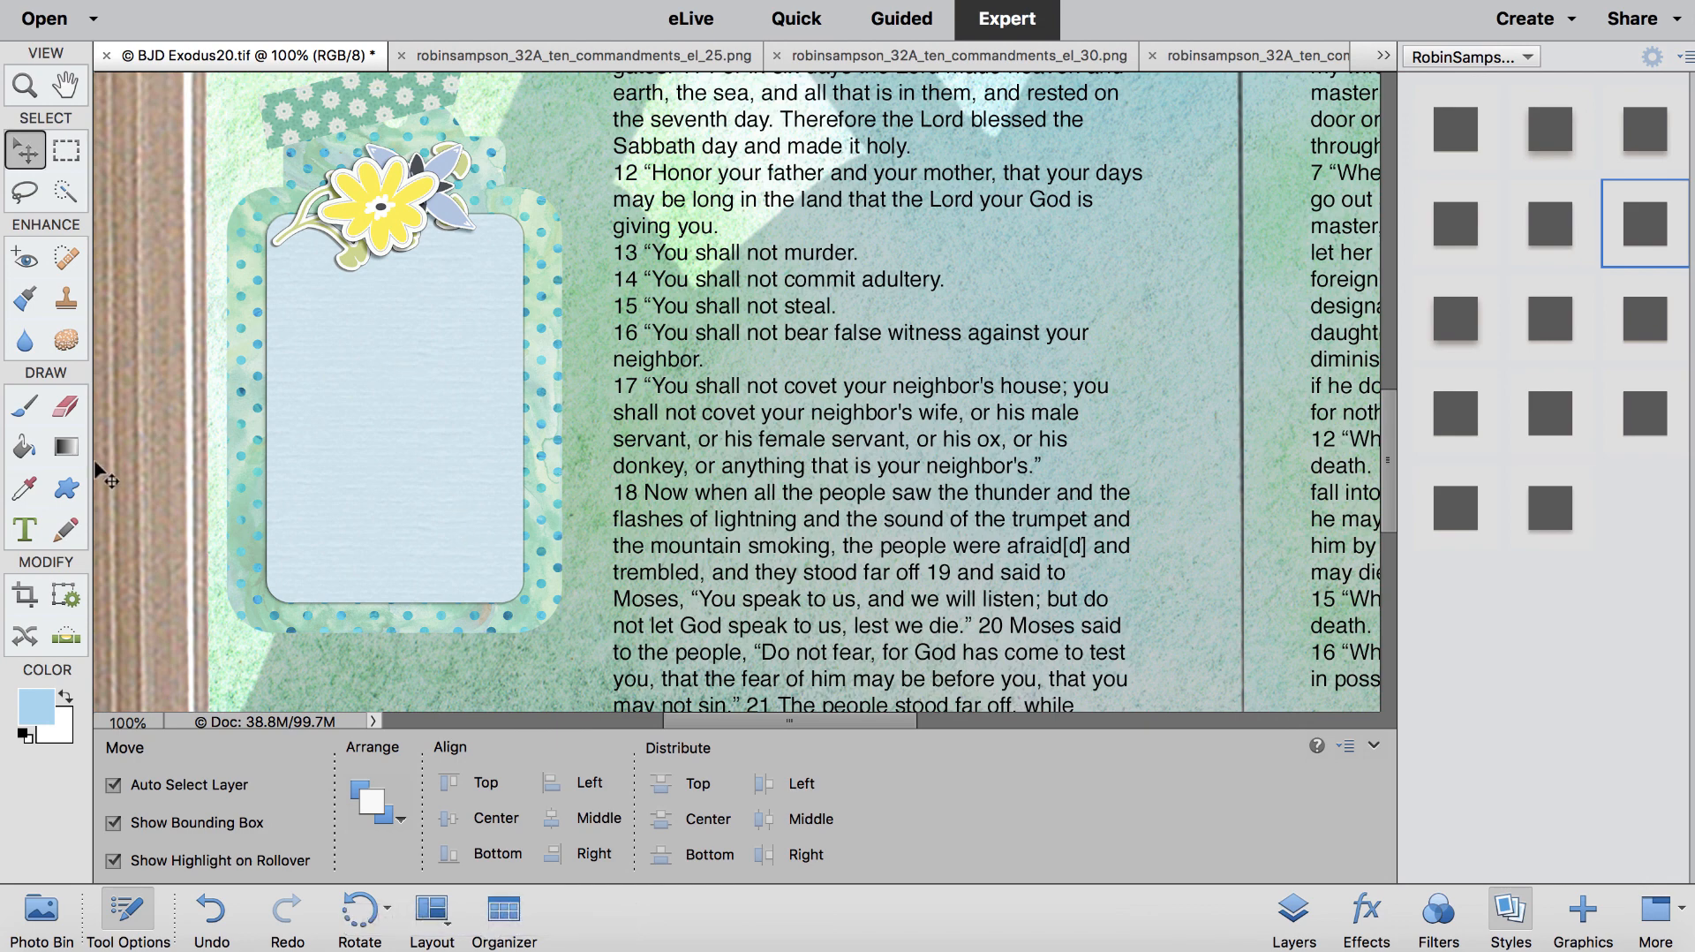
Step: Create a text box inside the tag's blue panel and insert the copied Matthew 22:37-39 passage in 9 pt Helvetica Regular
left_click(25, 528)
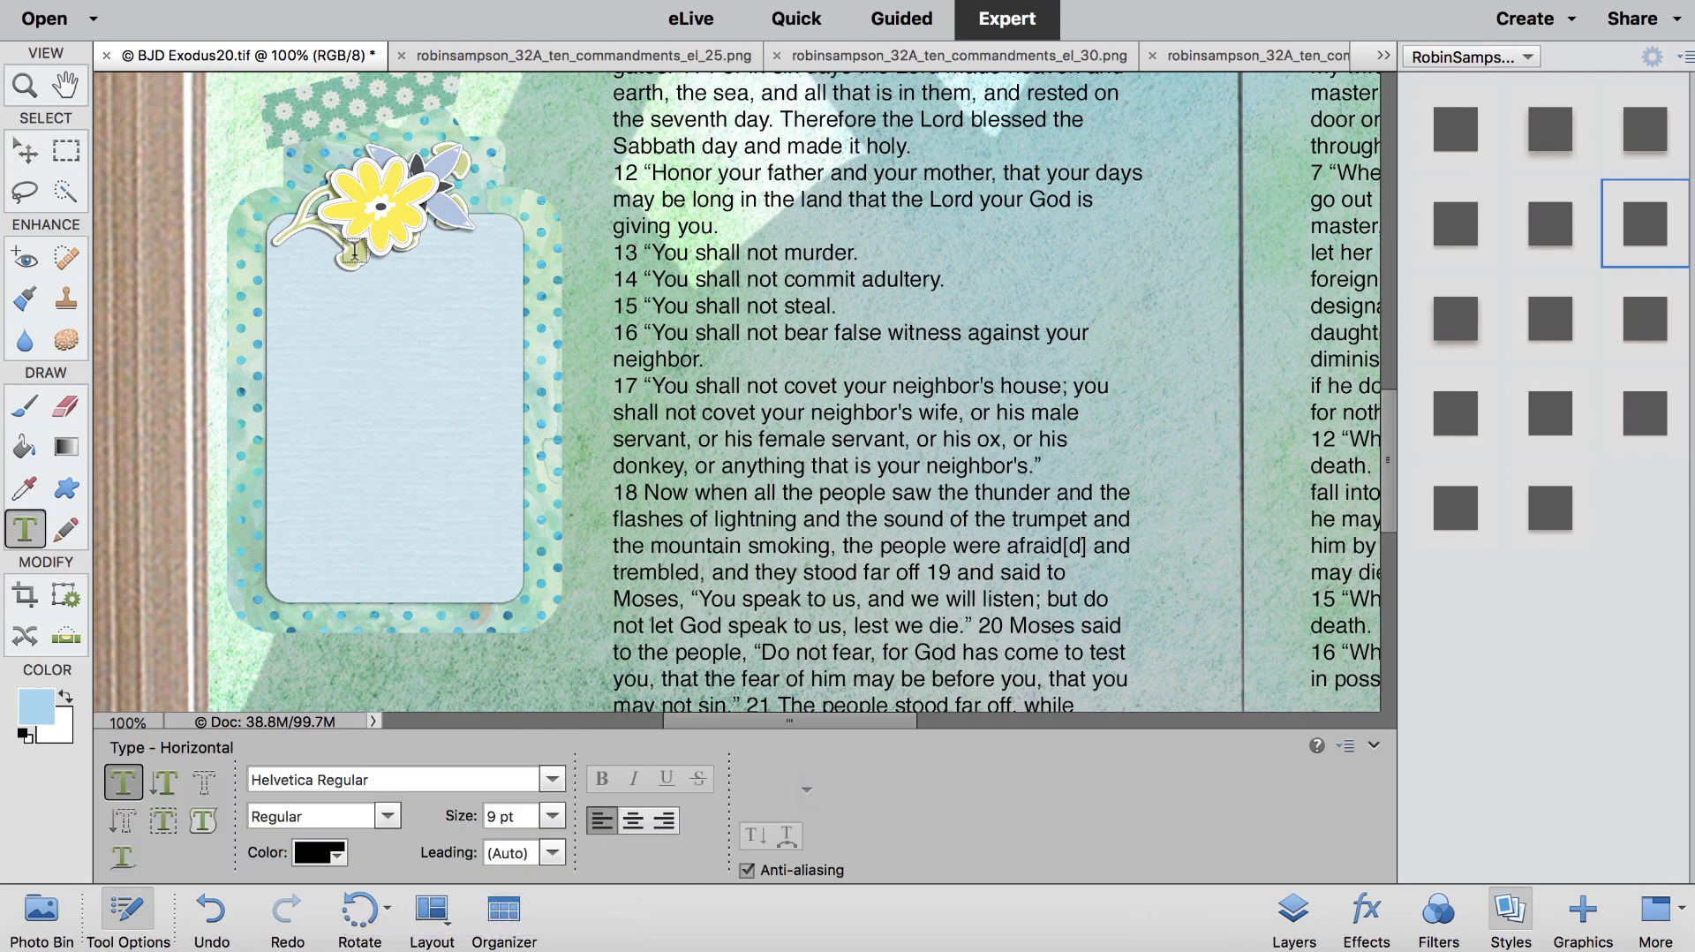
left_click_drag(283, 261, 511, 583)
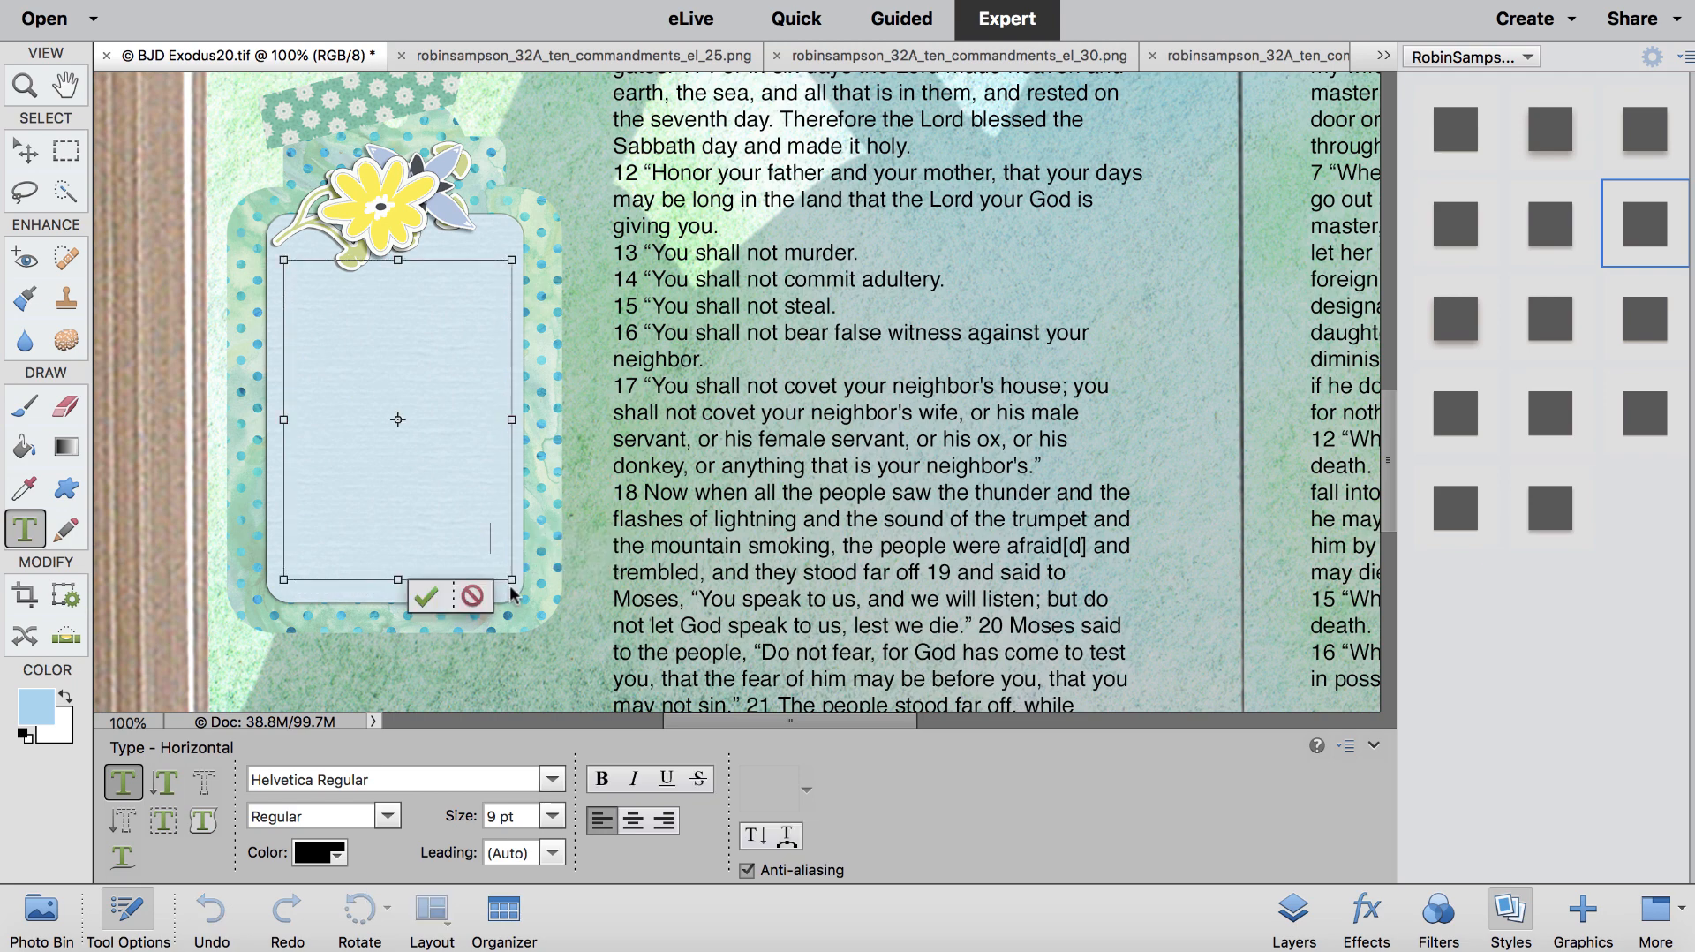
type("And he said to him, \"You shall love the Lord your God with all your heart and with all your soul and with all your mind. 38 This is the great and first commandment. 39 And a second is like it: You shall love your neighbor as yourself.")
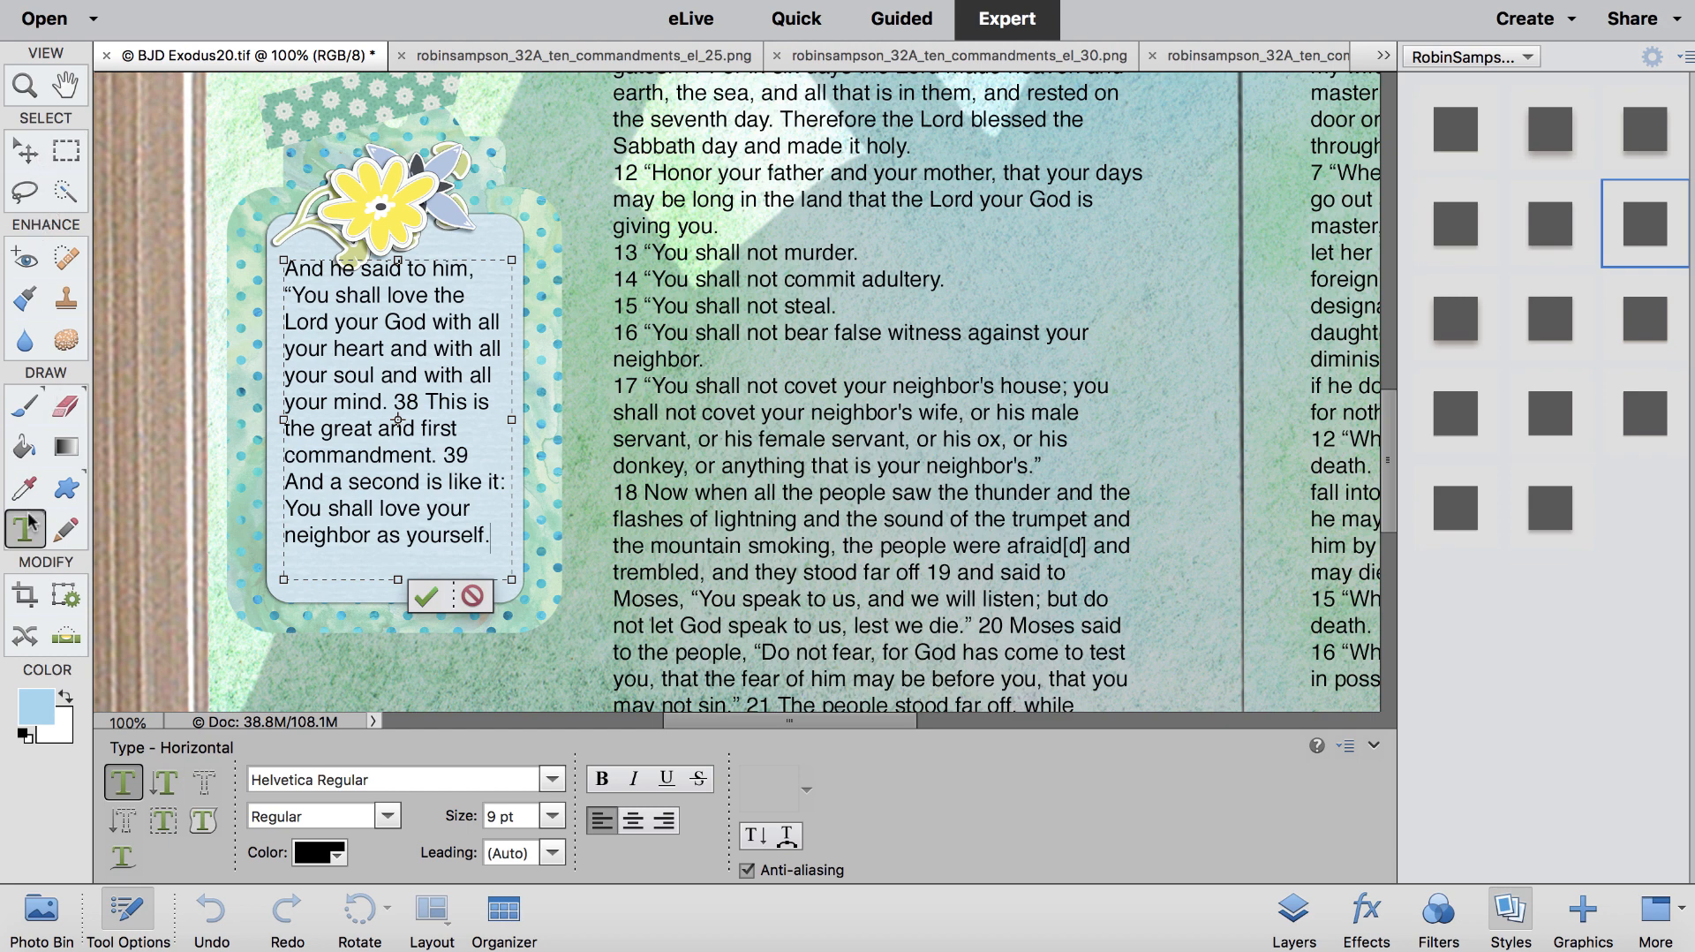
left_click(25, 152)
Step: Replace "And he" at the start of the tag's verse with "Jesus"
left_click(25, 530)
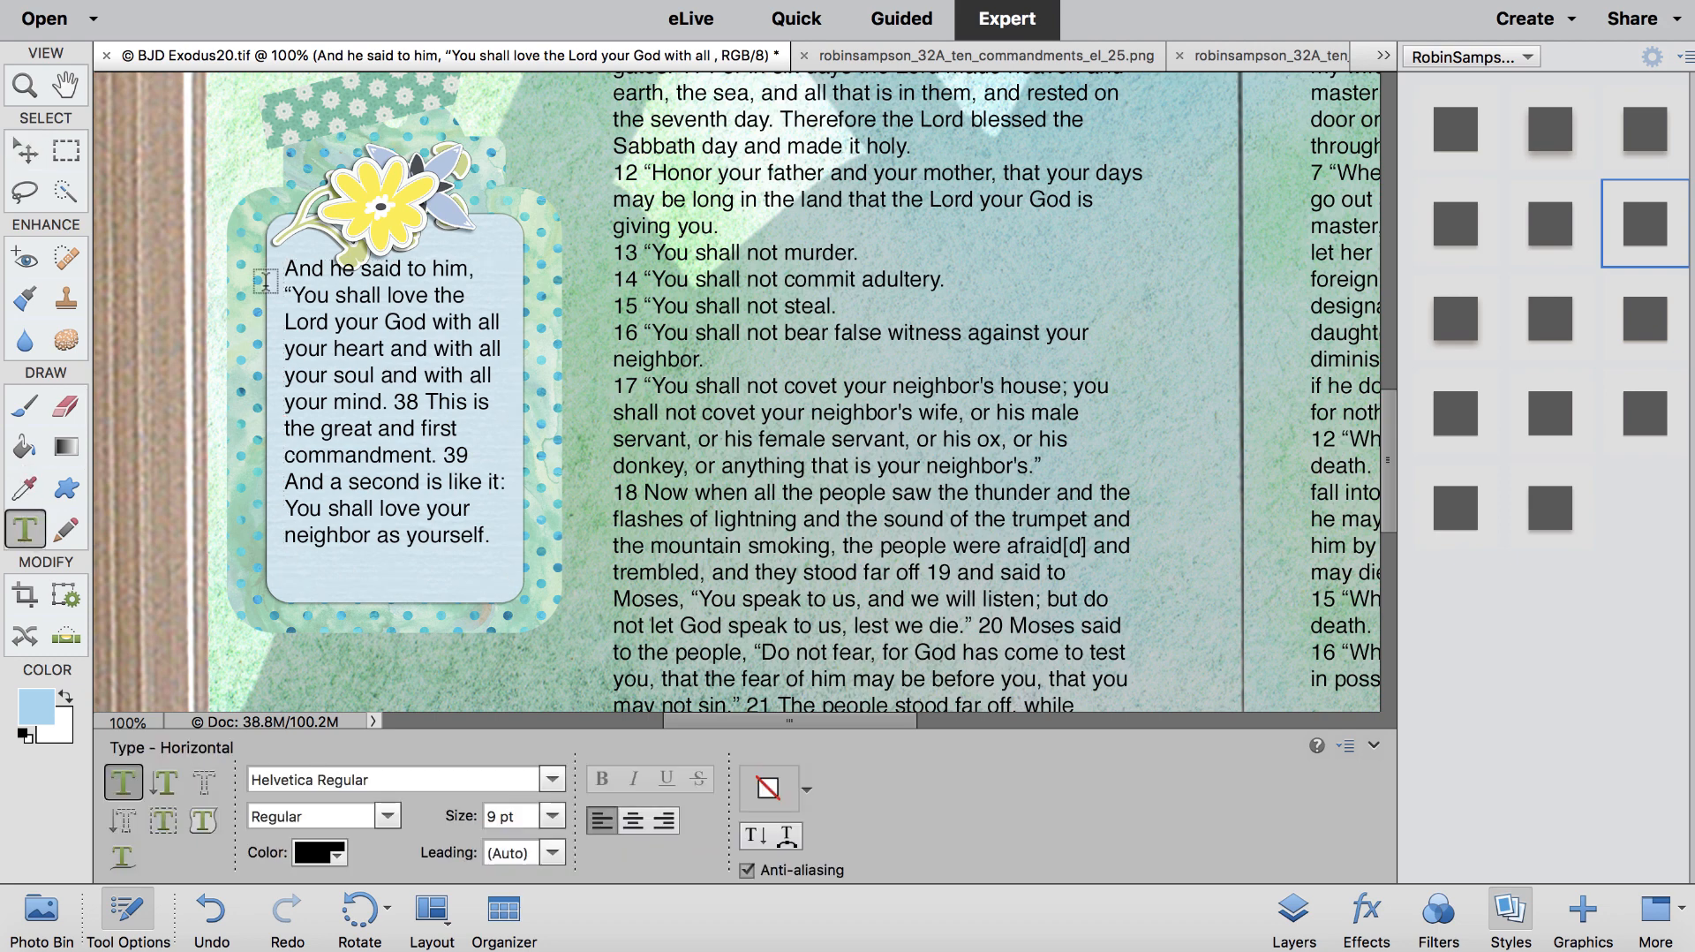
left_click_drag(355, 268, 226, 258)
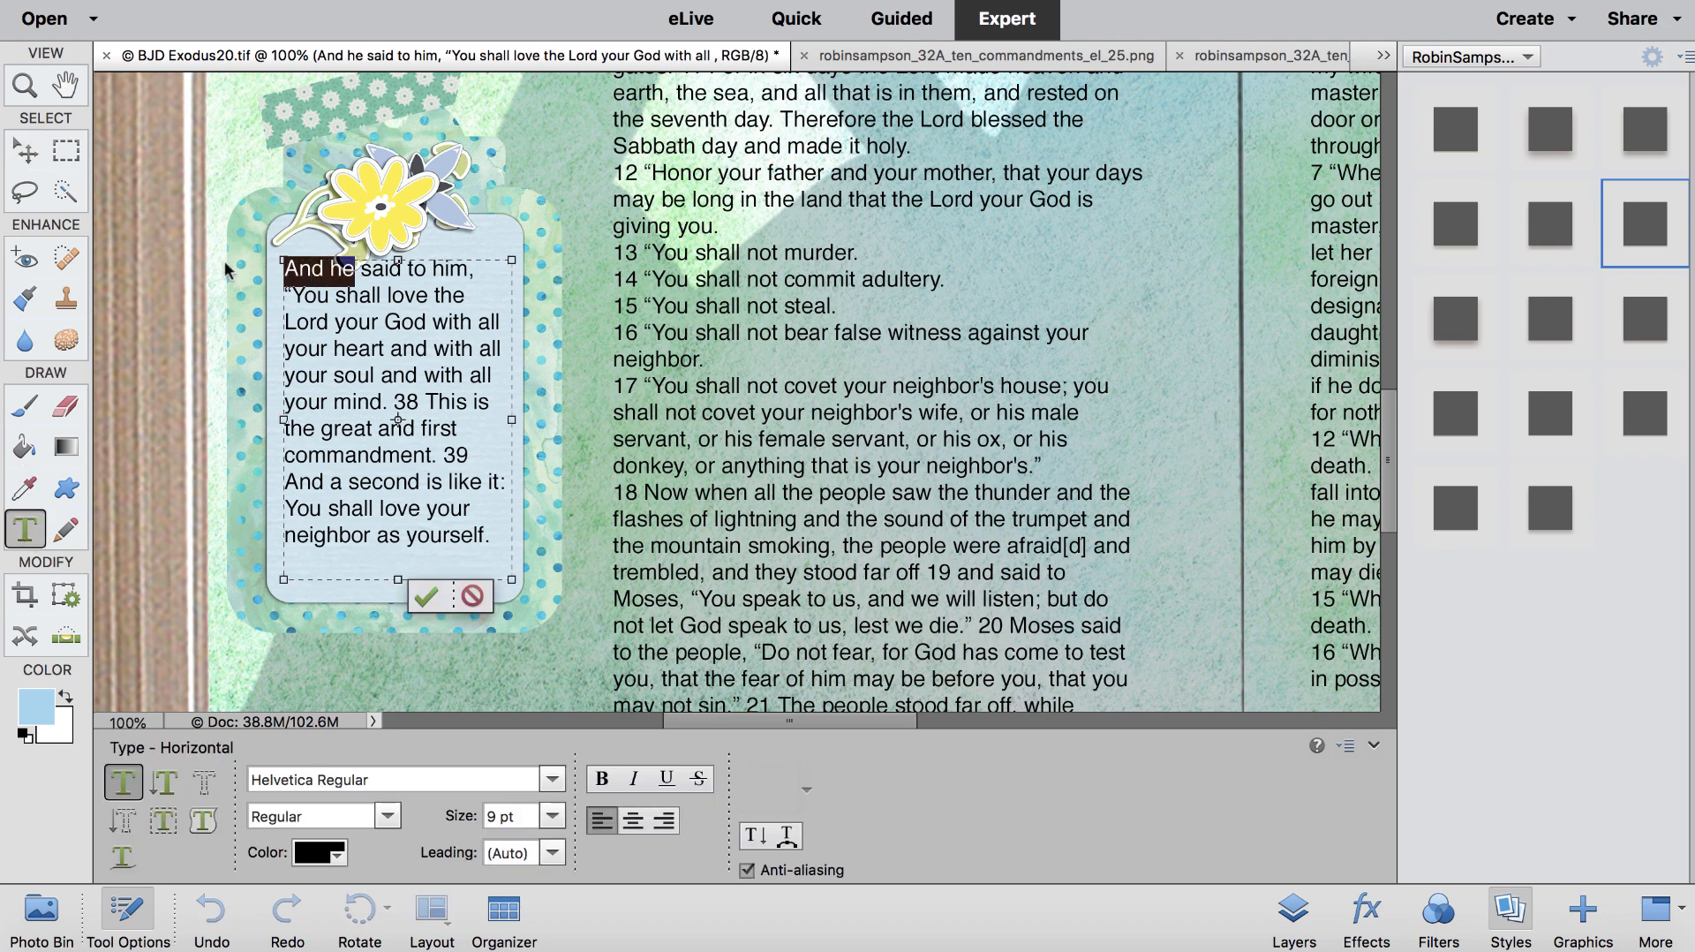
type("Jesus")
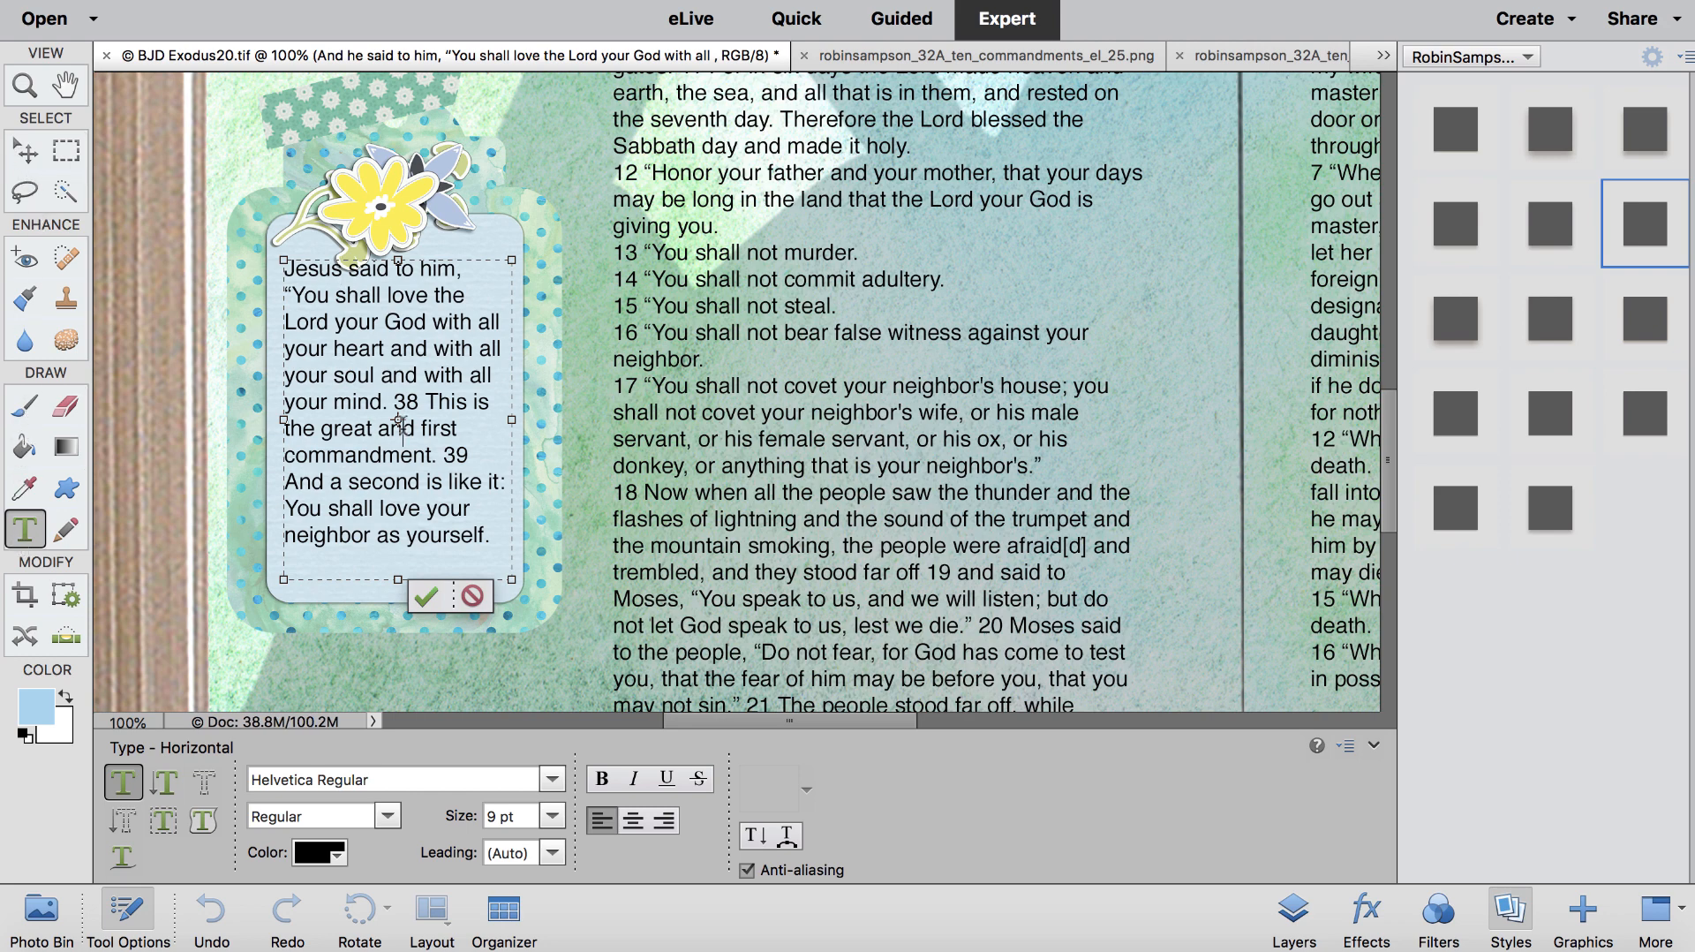
Step: Remove the verse numbers 38 and 39 from the tag text, keeping "And a second is like it" on its own line
left_click_drag(419, 401, 385, 401)
left_click(386, 400)
key("Delete")
key("Delete")
key("Delete")
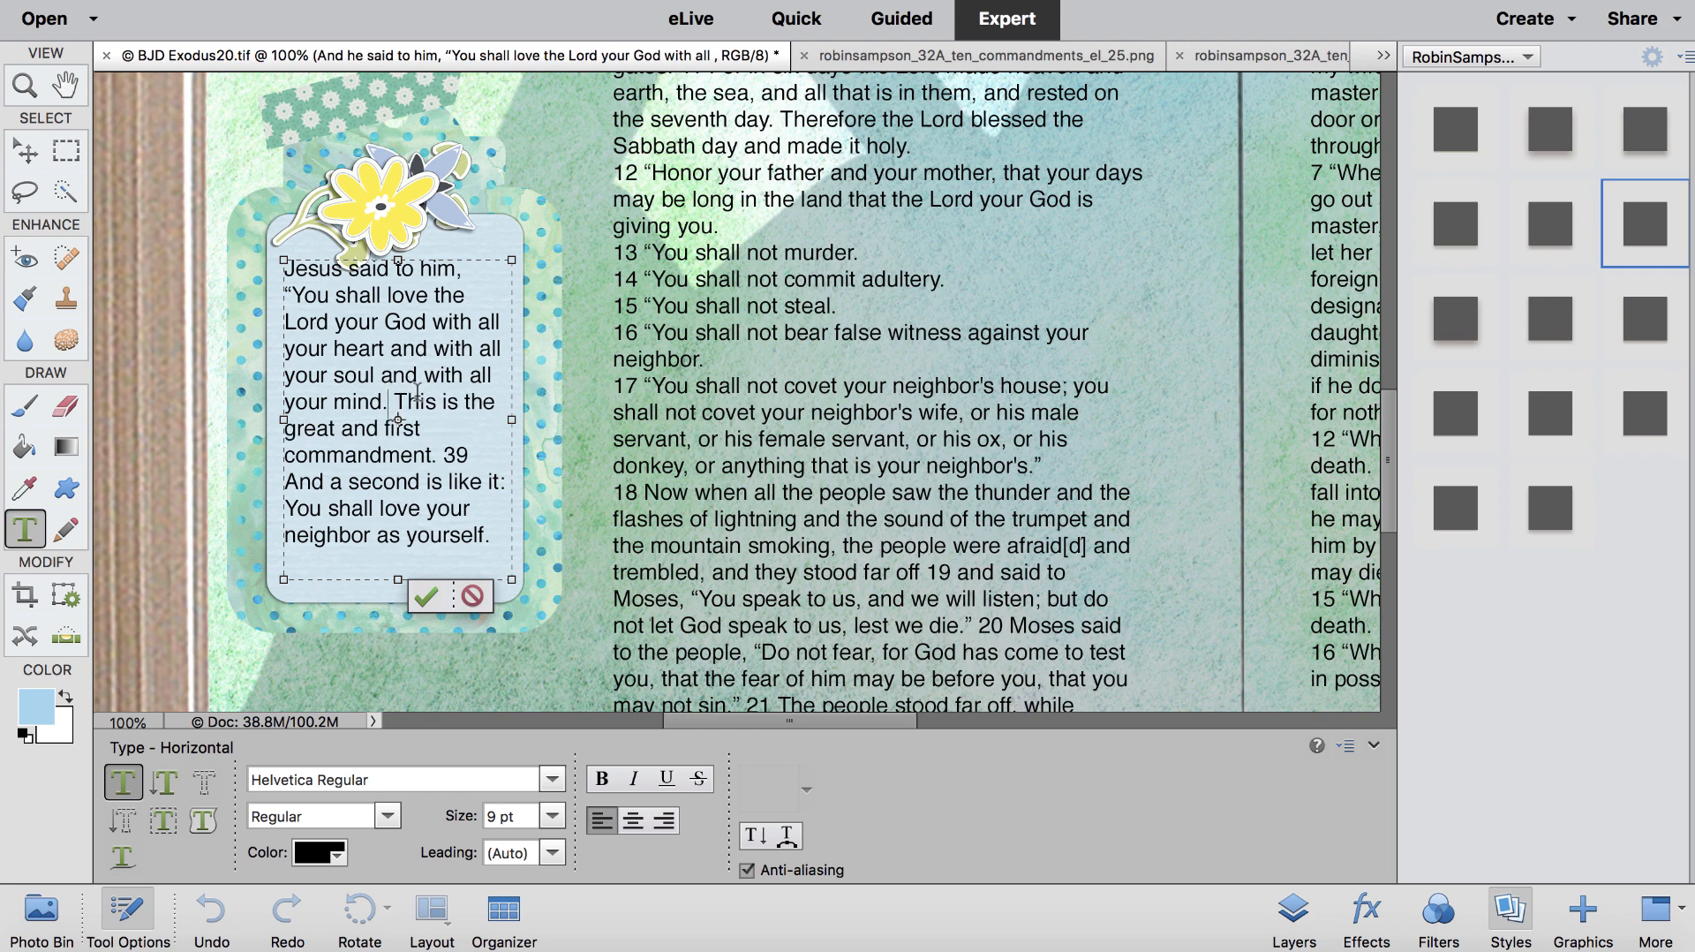
left_click_drag(438, 455, 479, 454)
key("Delete")
key("Return")
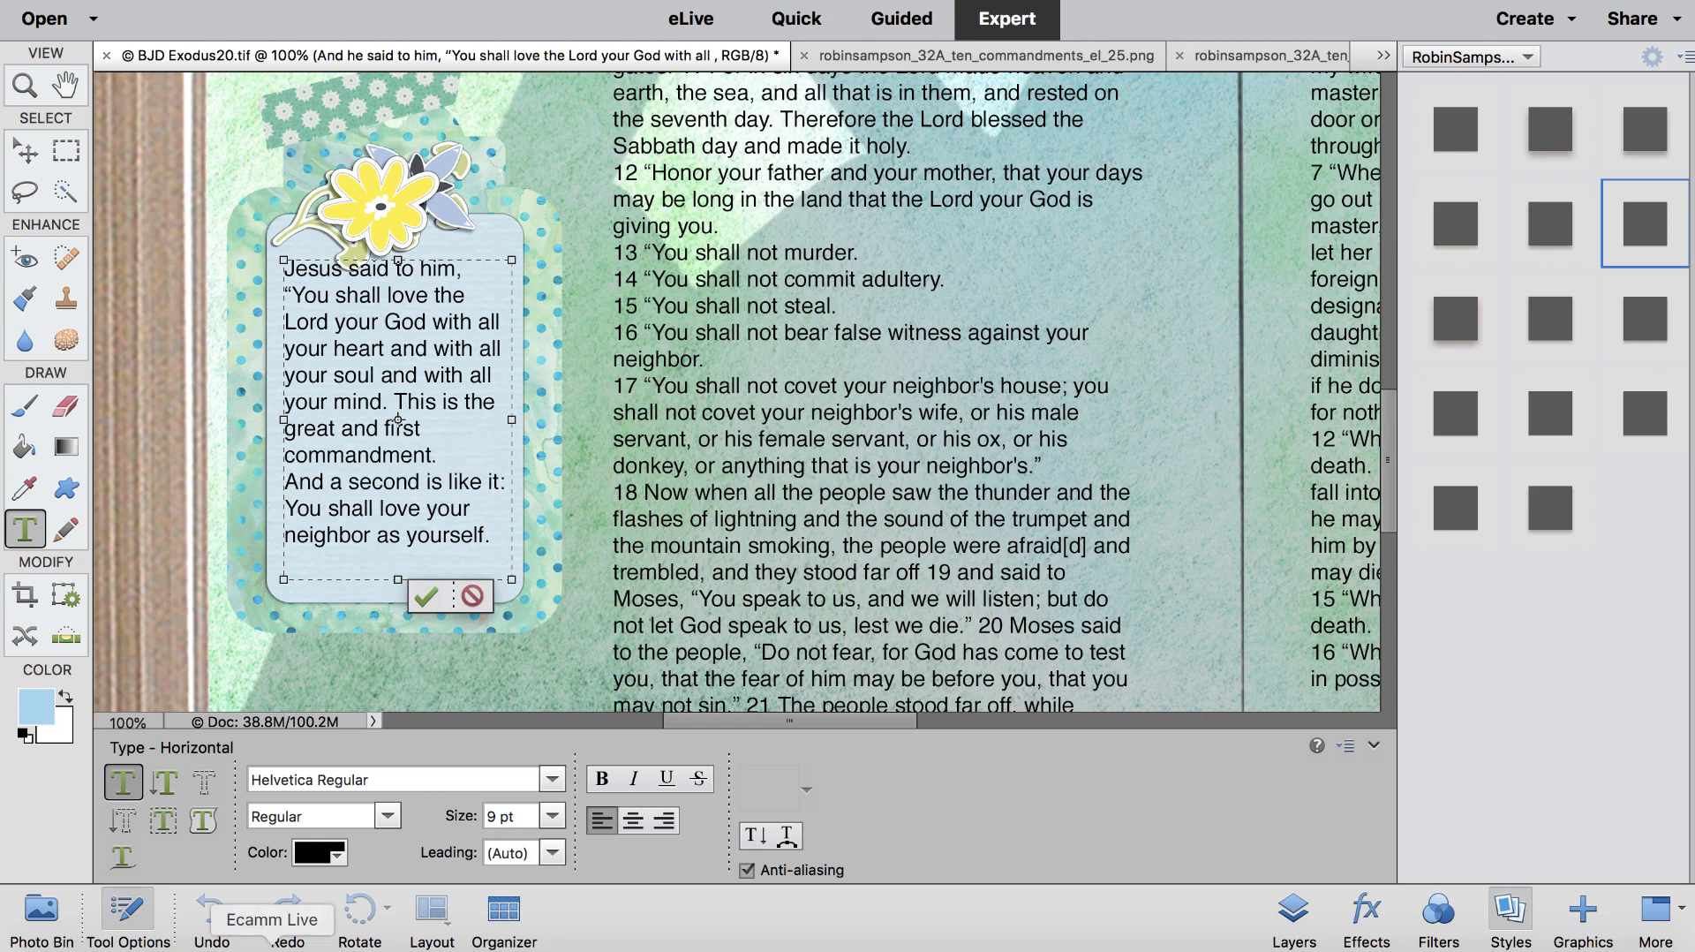
Step: Switch to the Bible Gateway page, change the search reference to Matthew 22:37-39, and copy it
left_click(229, 948)
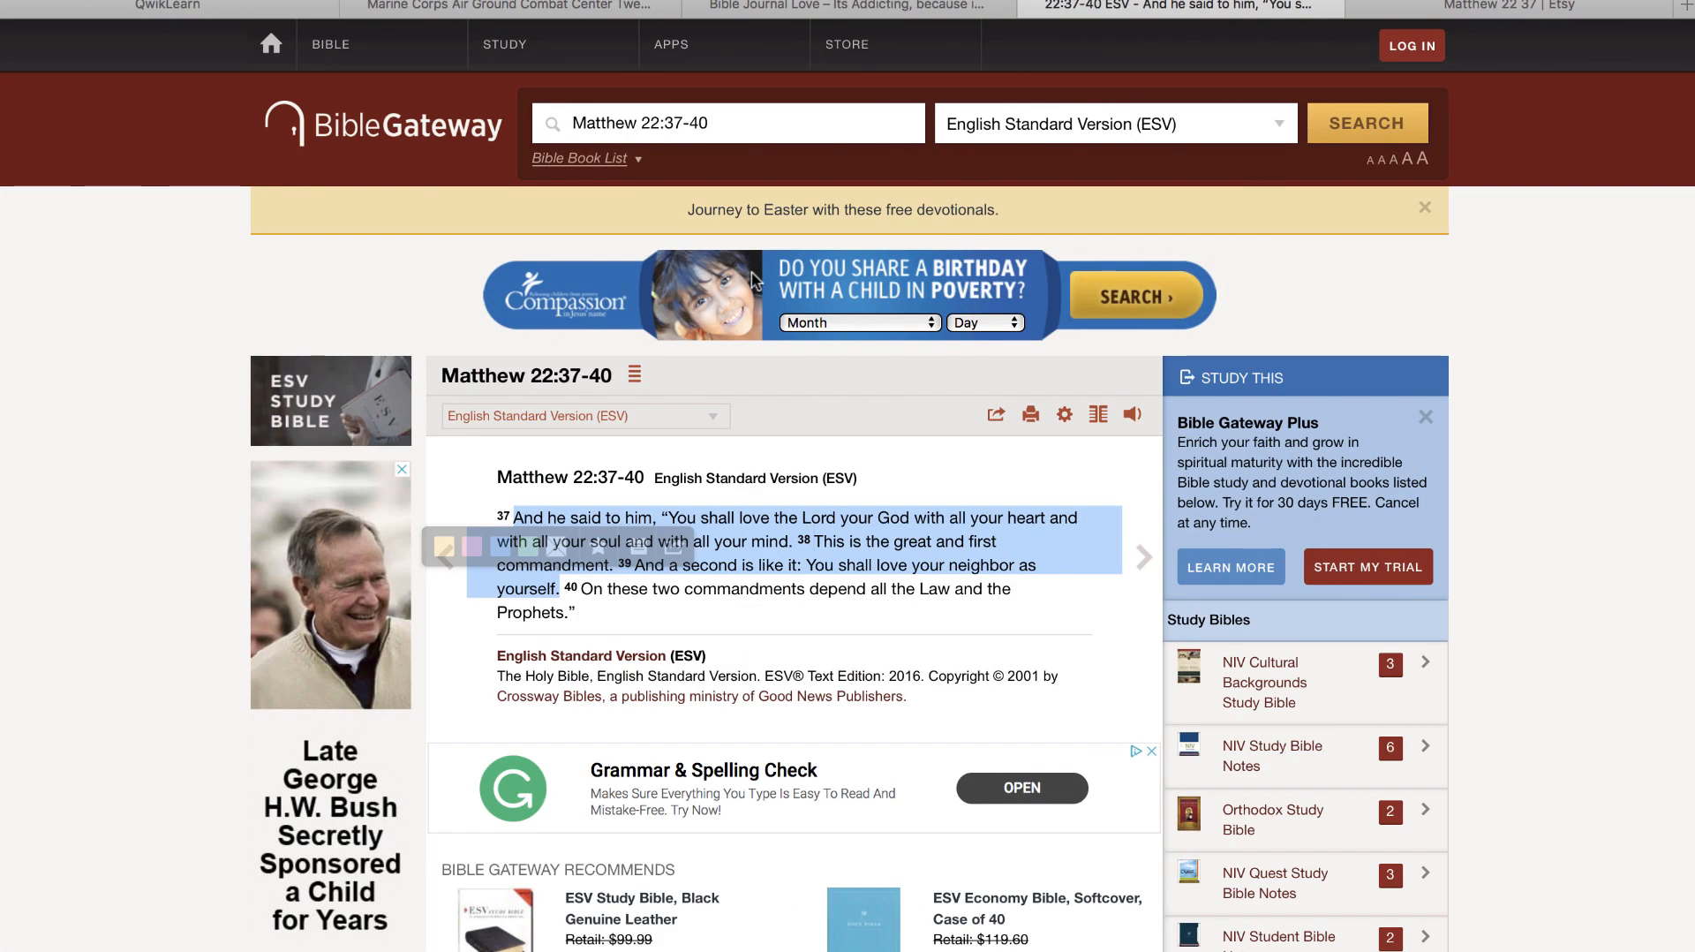
left_click(679, 119)
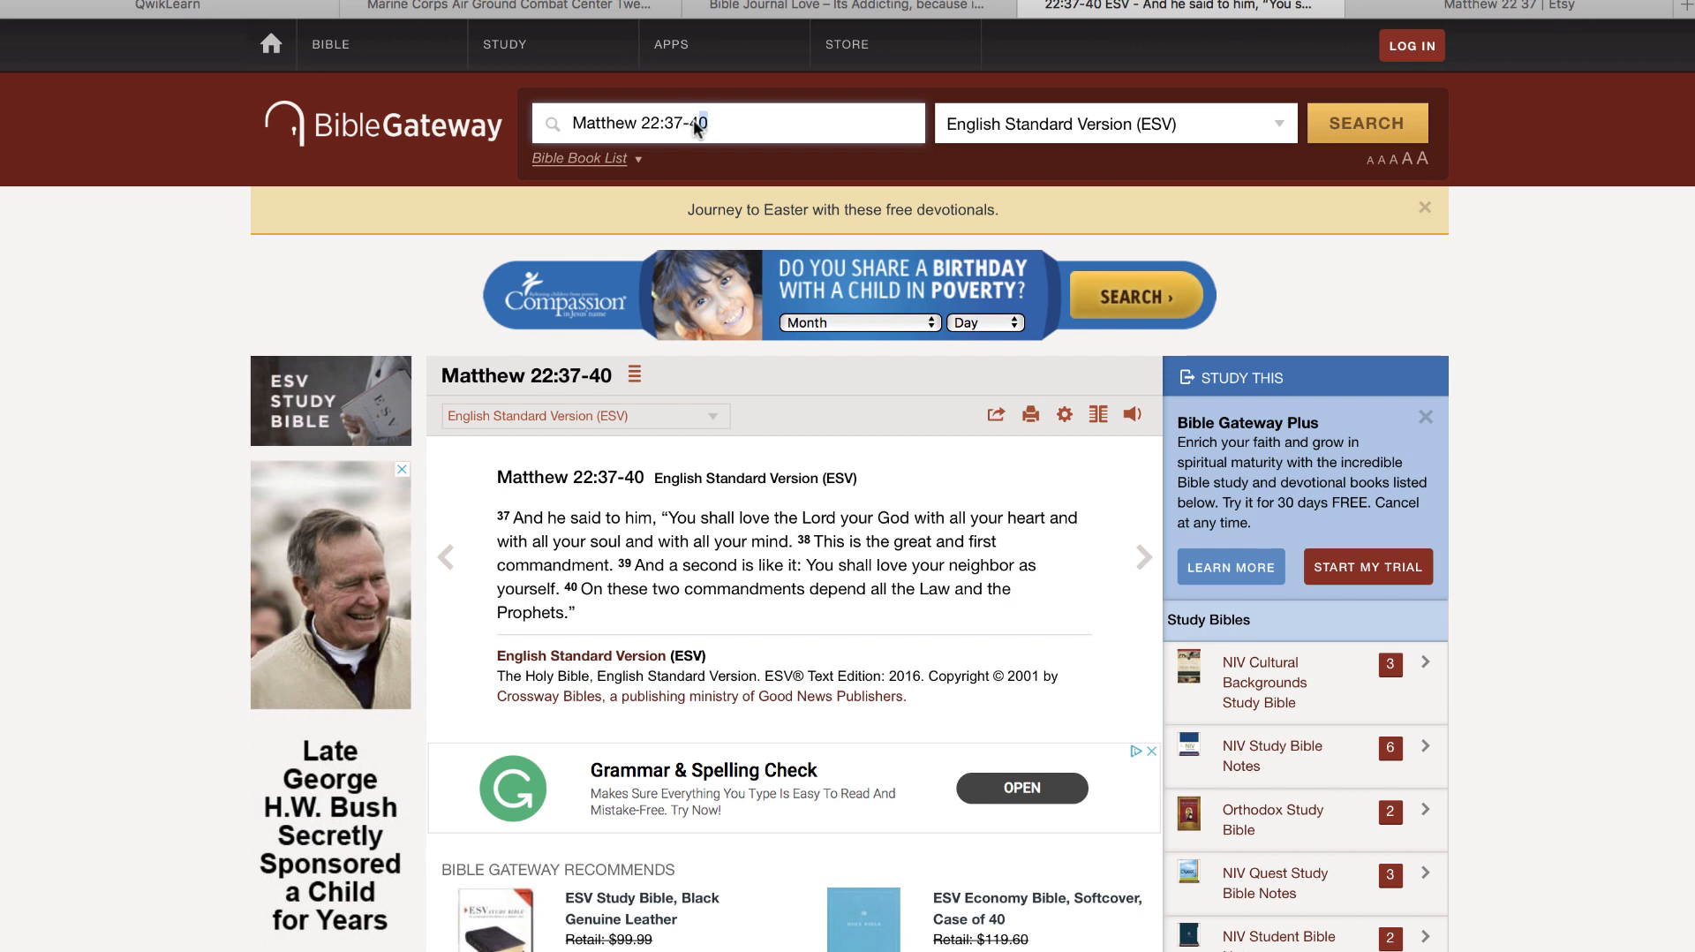
key("BackSpace")
left_click_drag(722, 125, 457, 119)
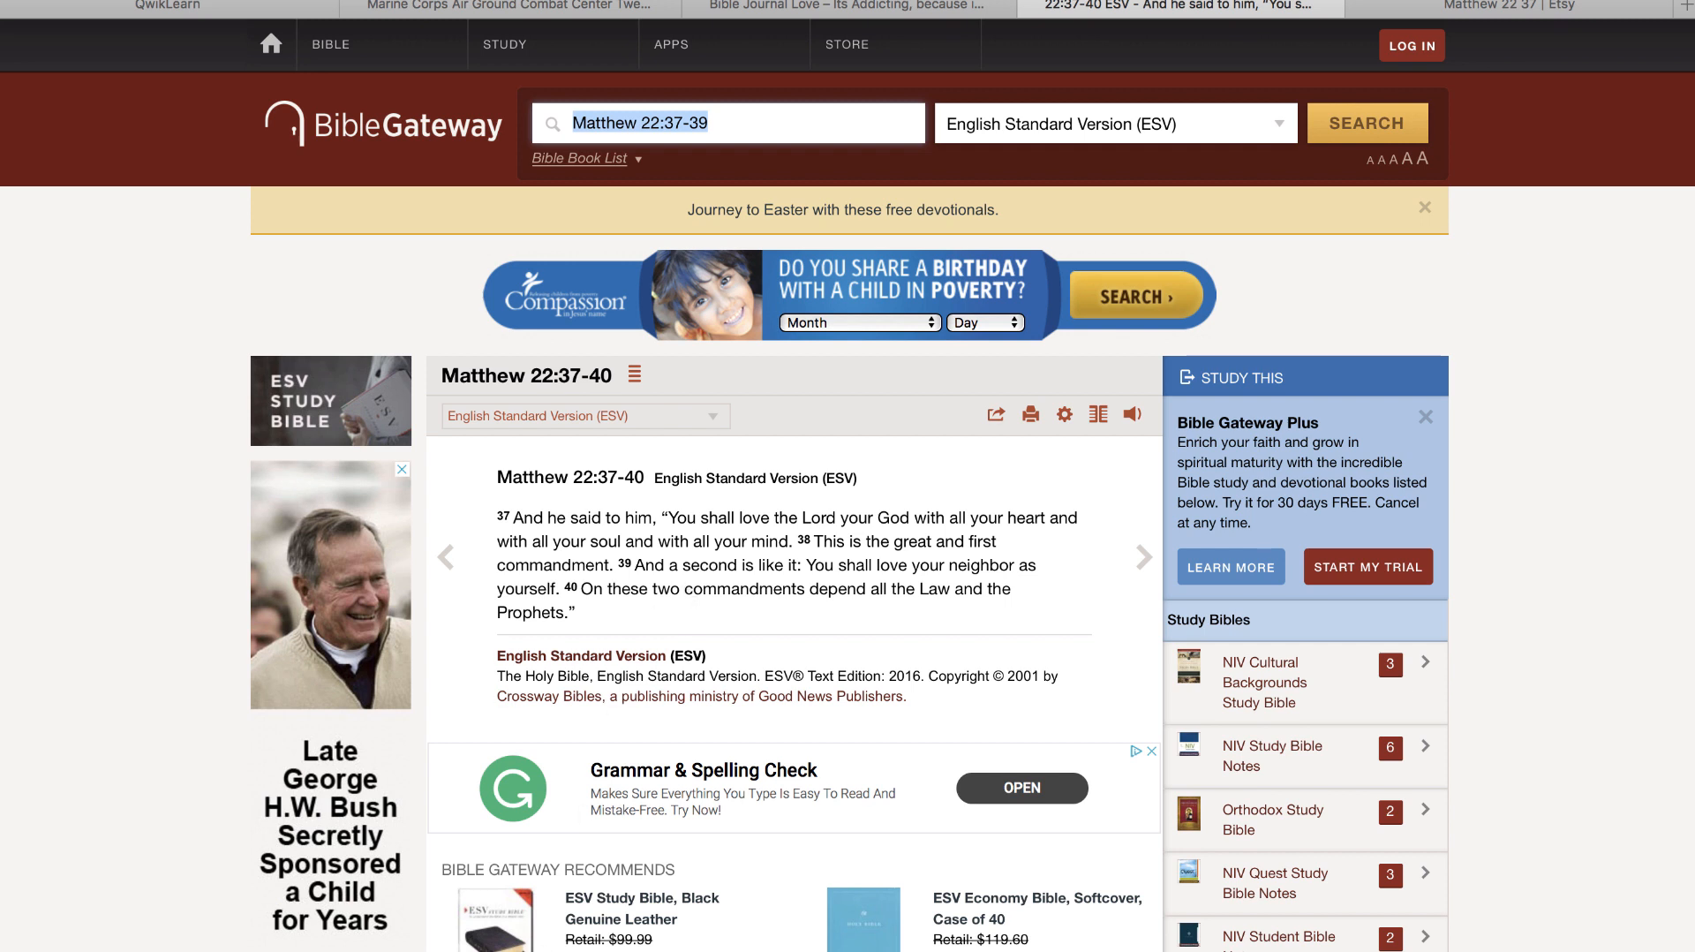
mouse_move(490, 945)
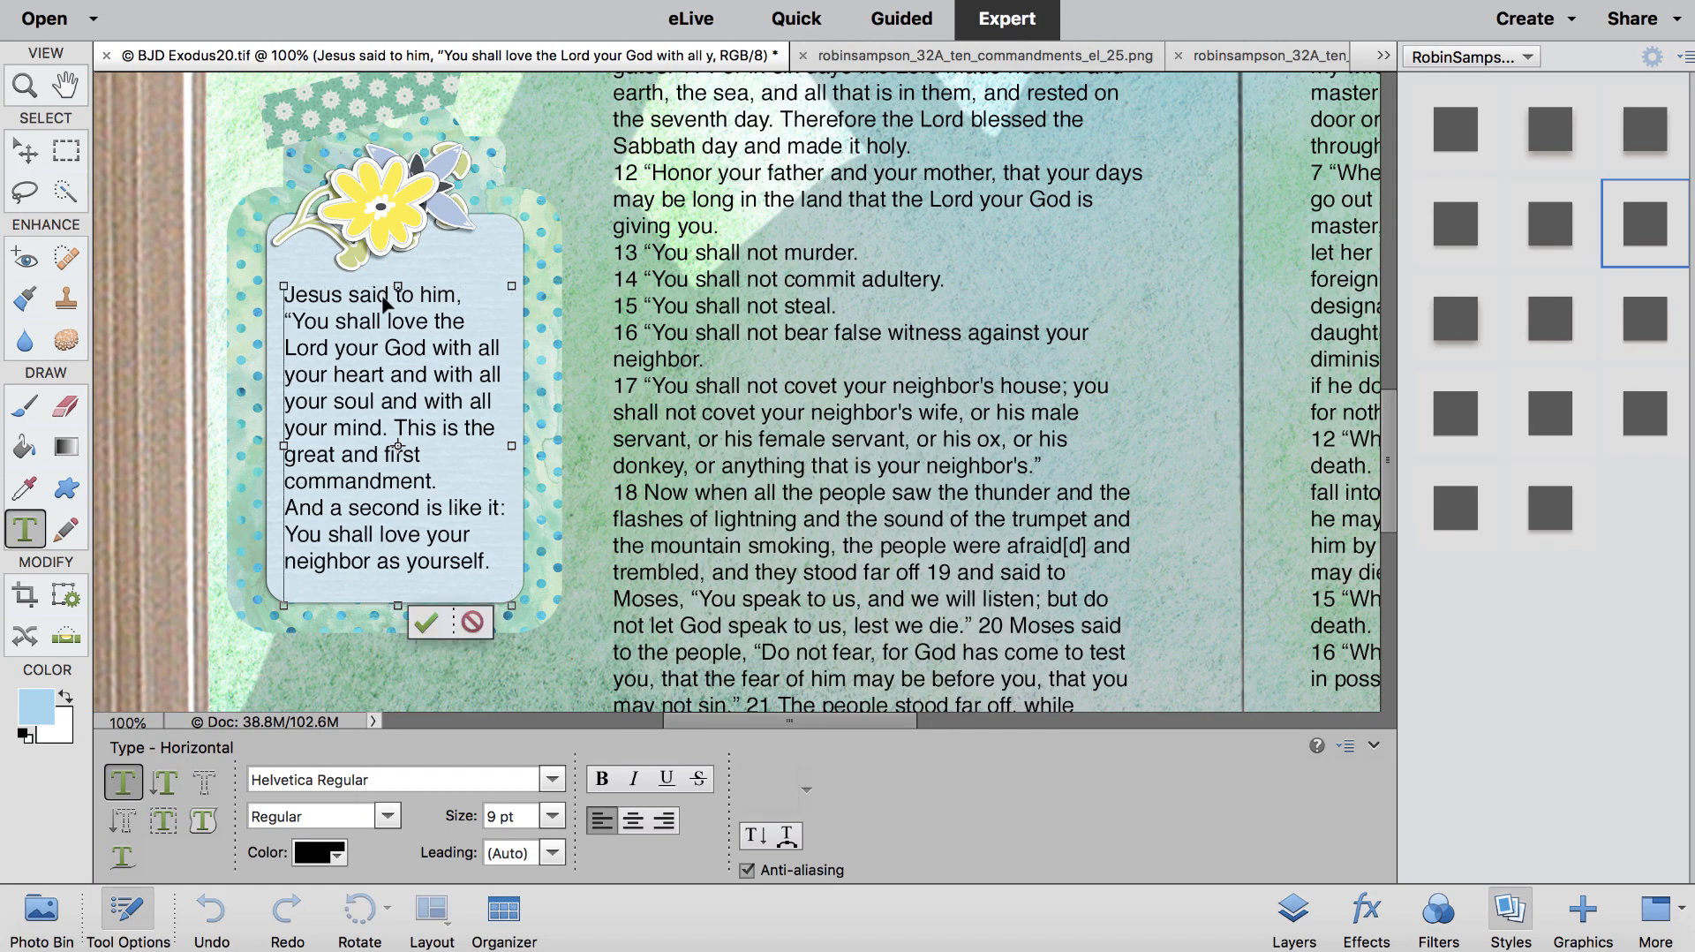
Step: Set the font of the entire tag verse to Blossom Script Regular
key("super+a")
left_click(449, 772)
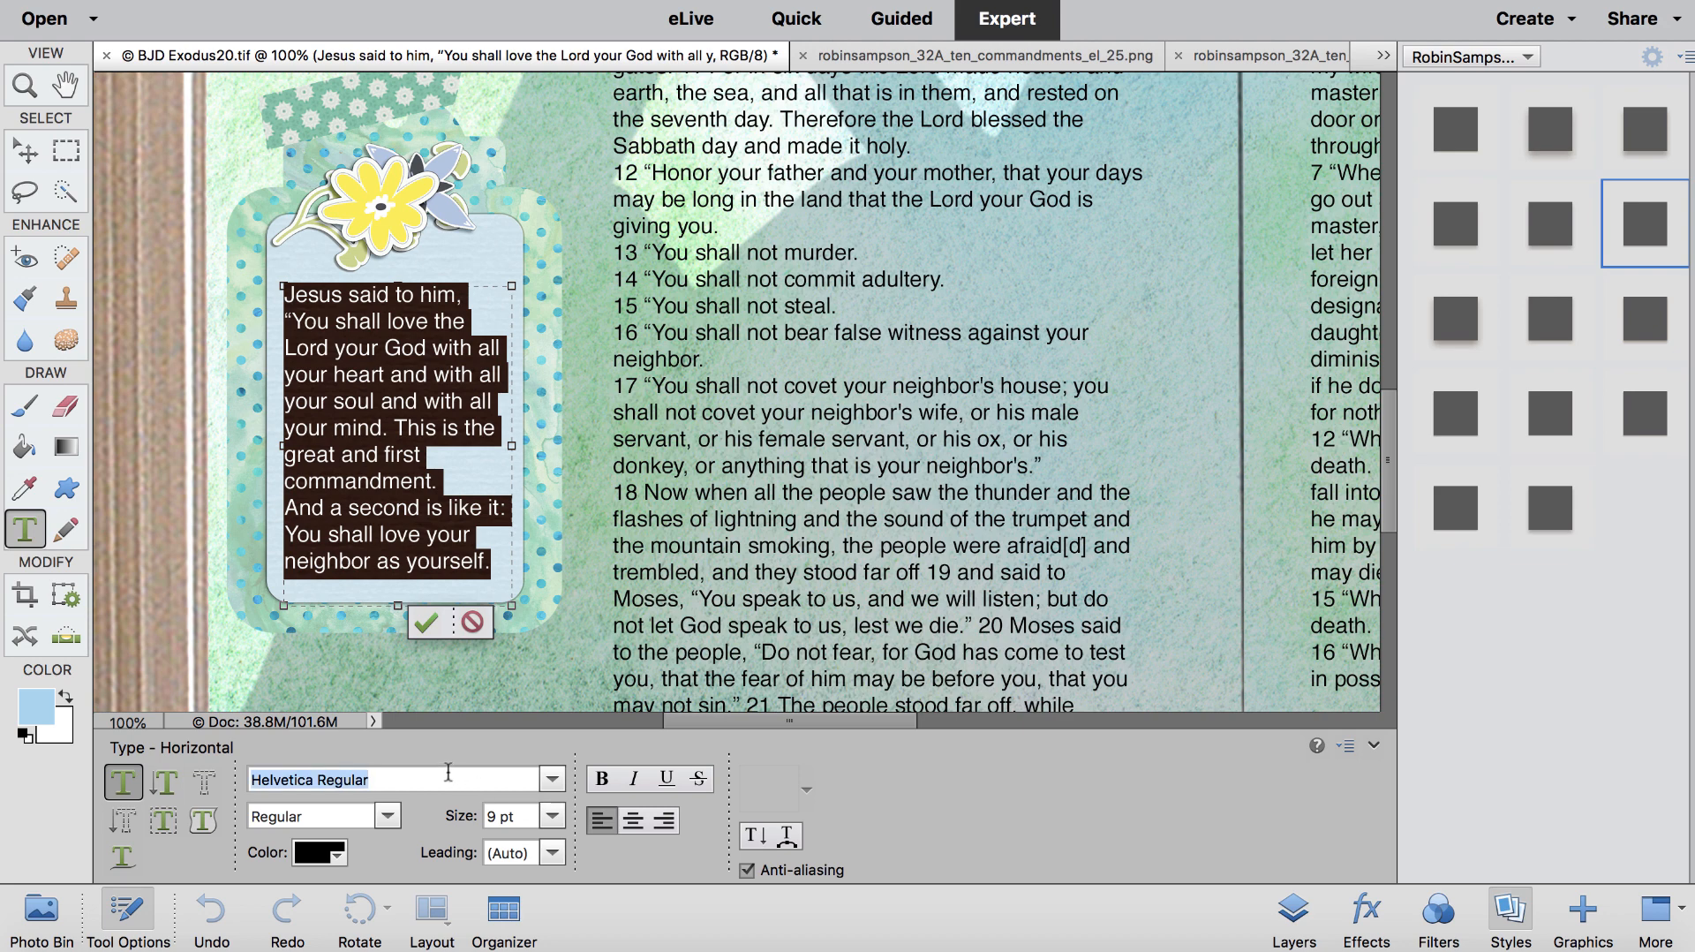
type("blosso")
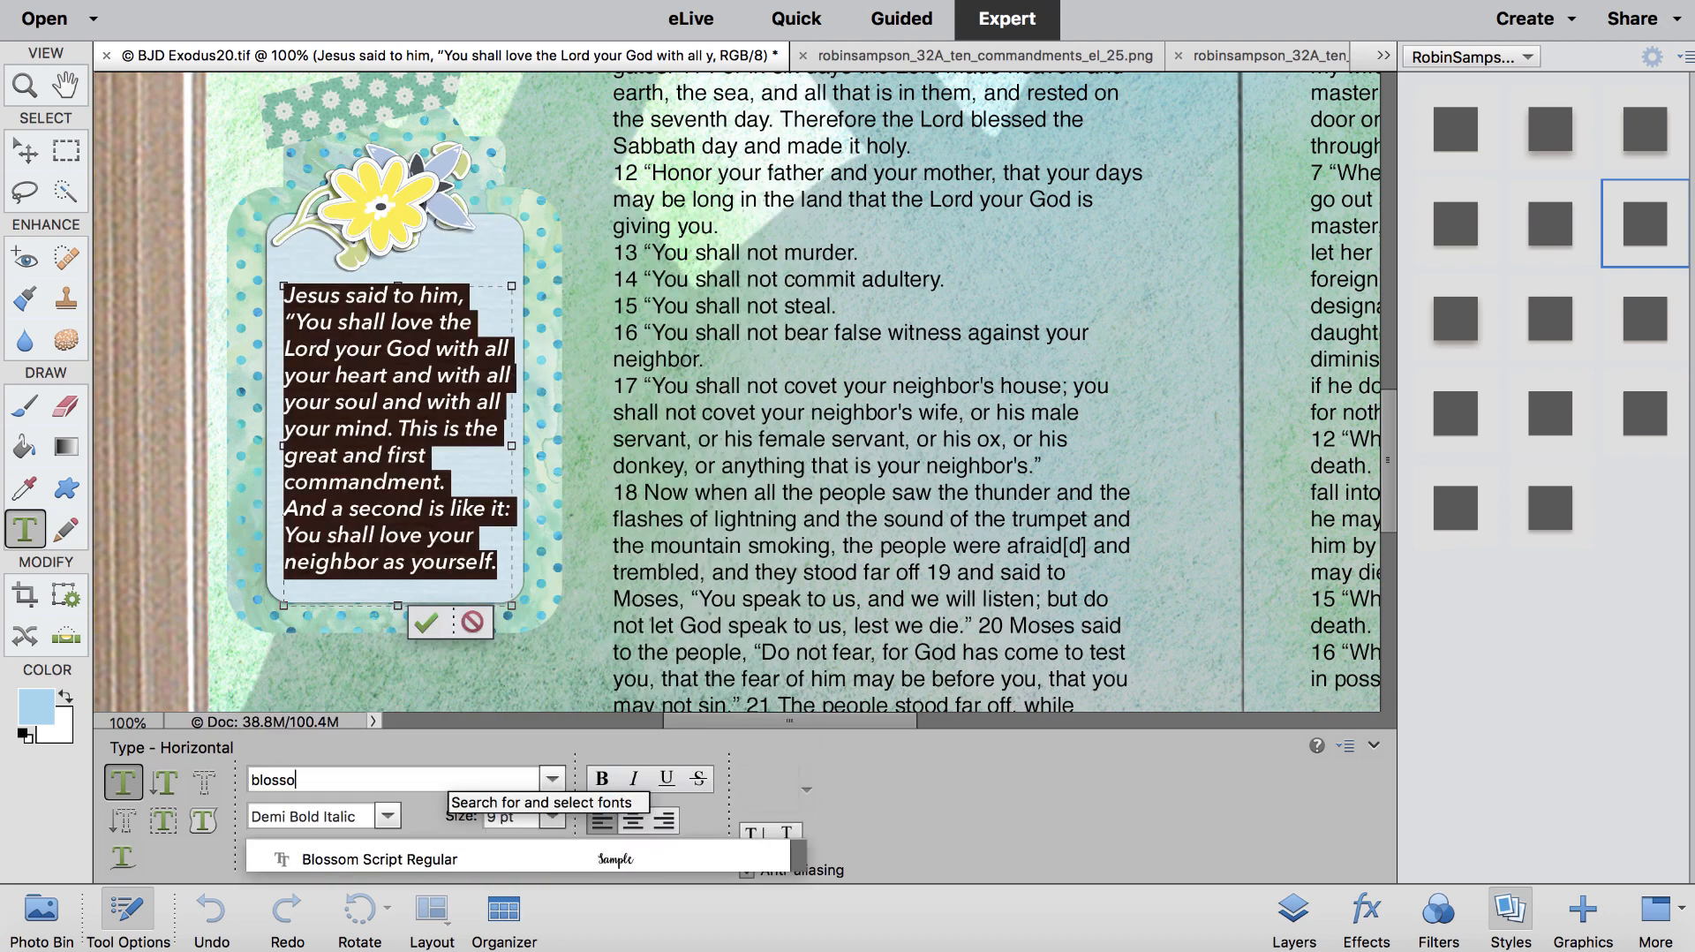
left_click(422, 859)
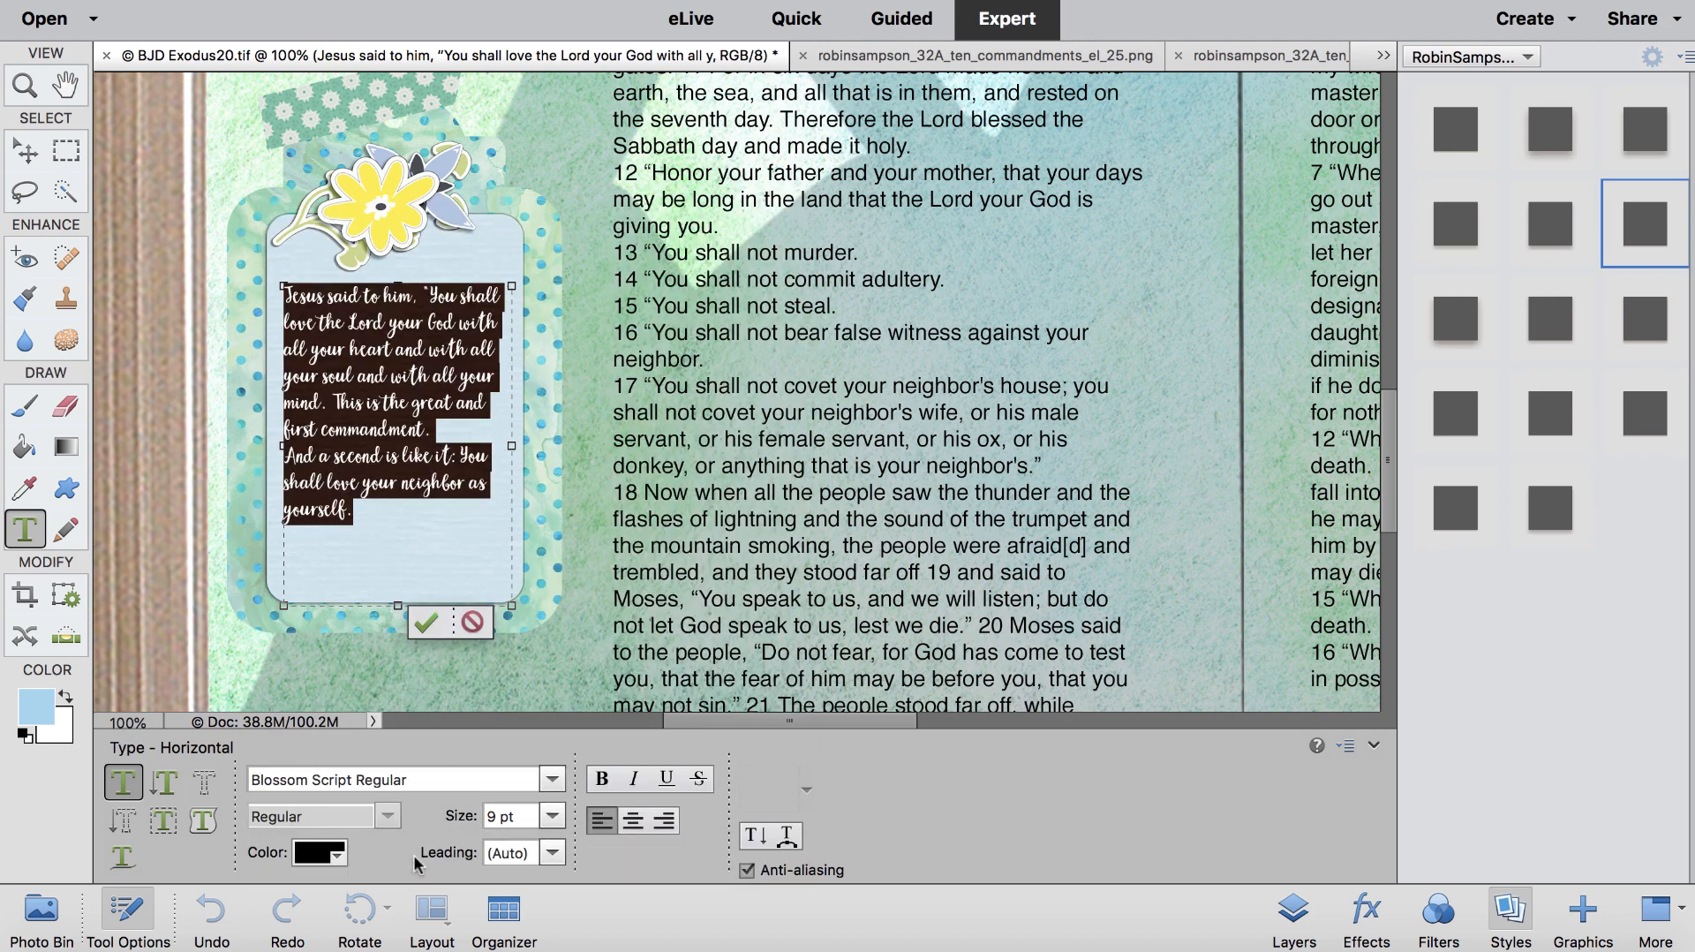
Step: Center-align the tag verse and set its font size to 10 pt
left_click(633, 821)
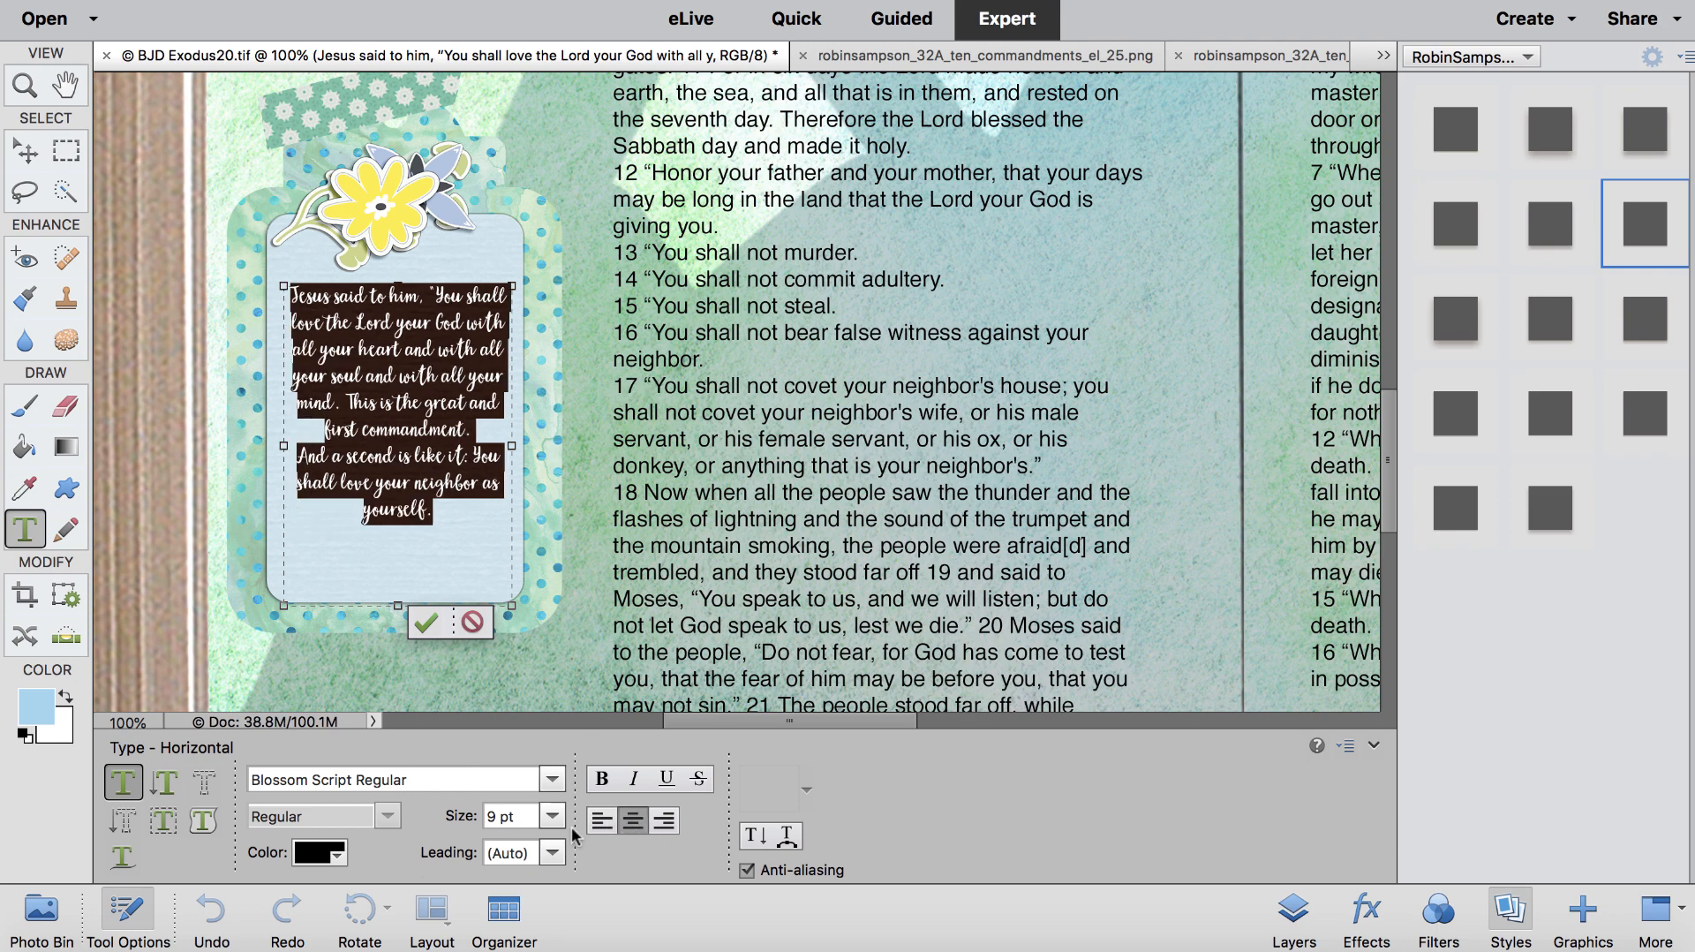
left_click(554, 816)
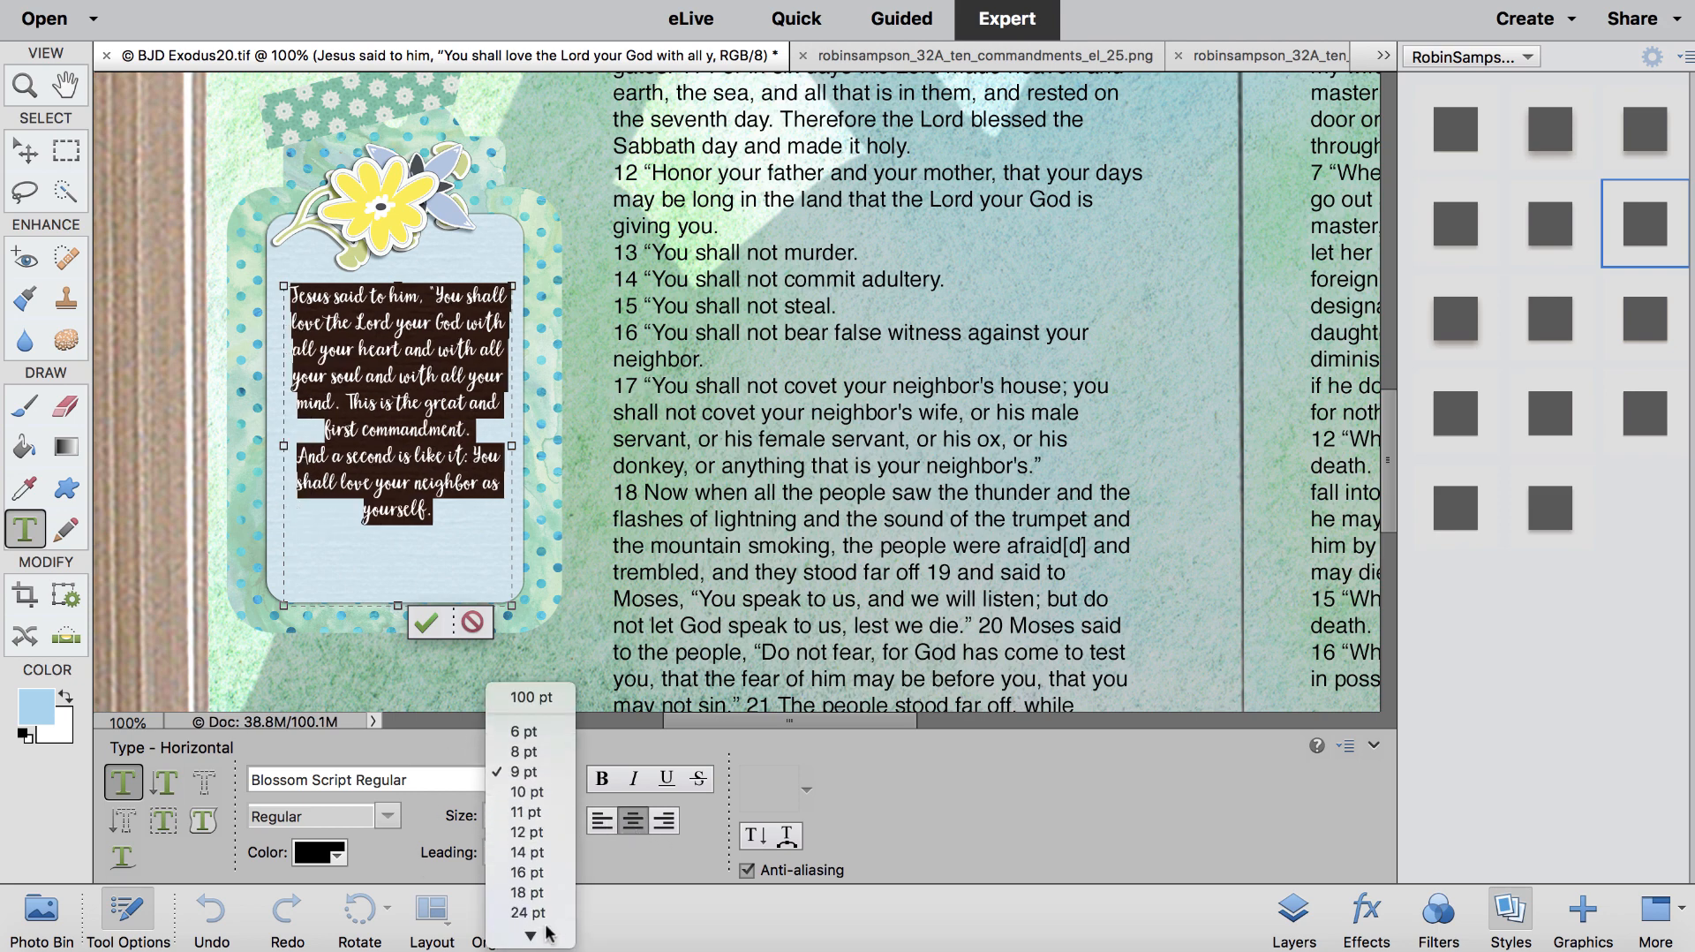
left_click(540, 791)
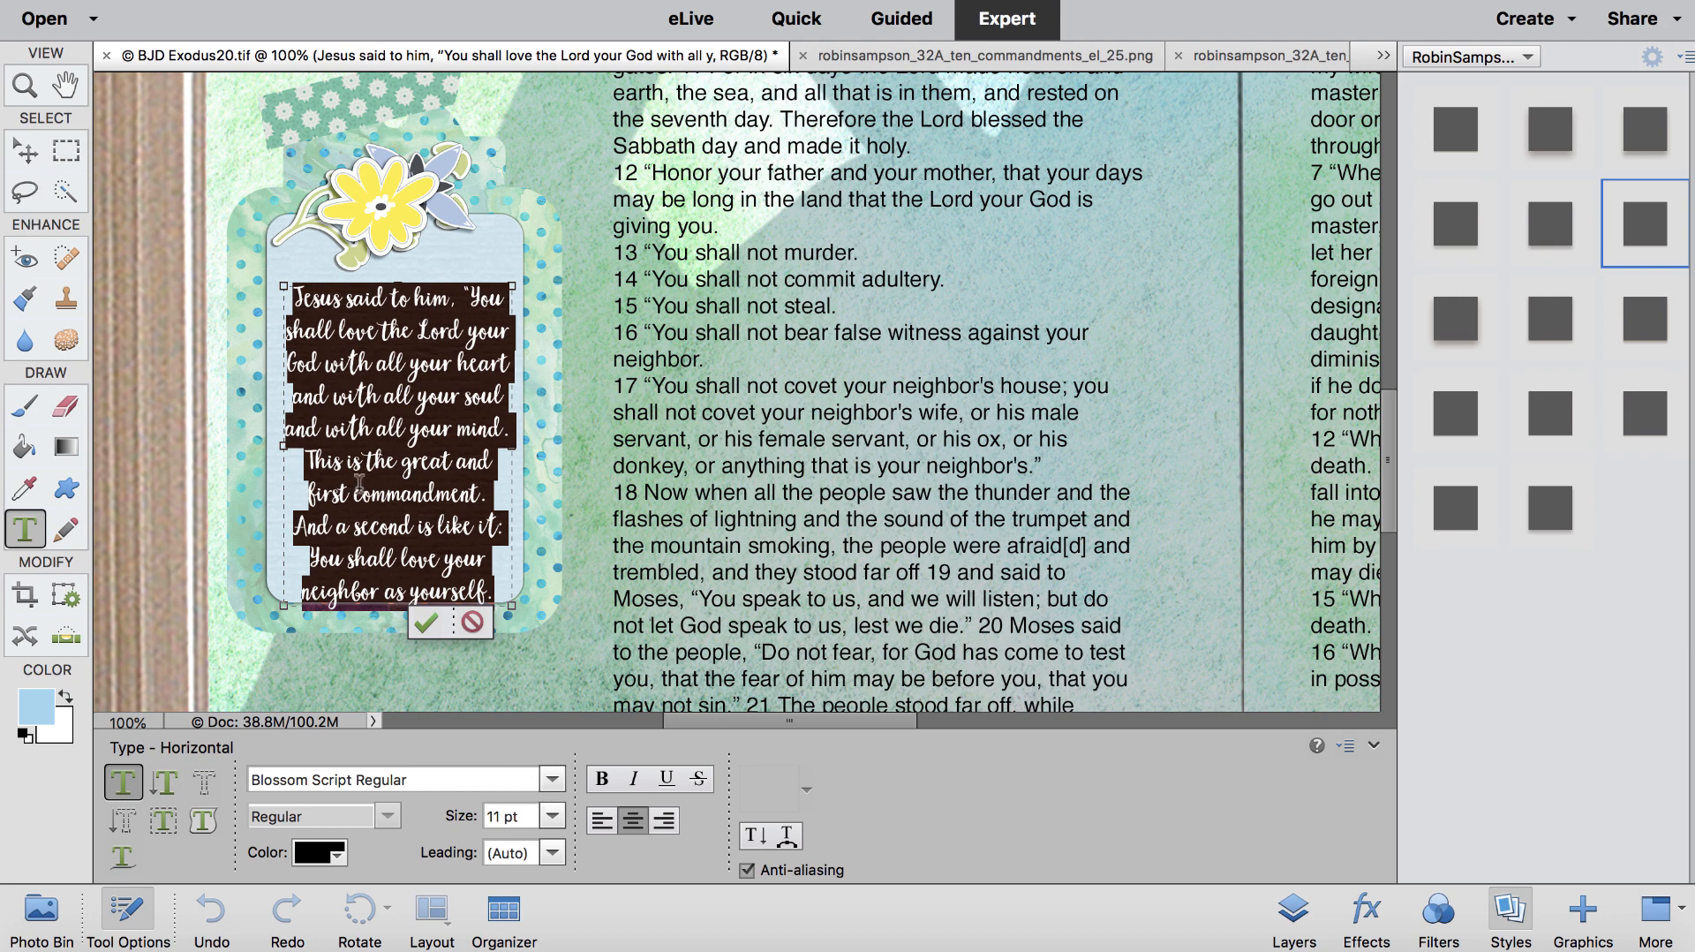
left_click(551, 816)
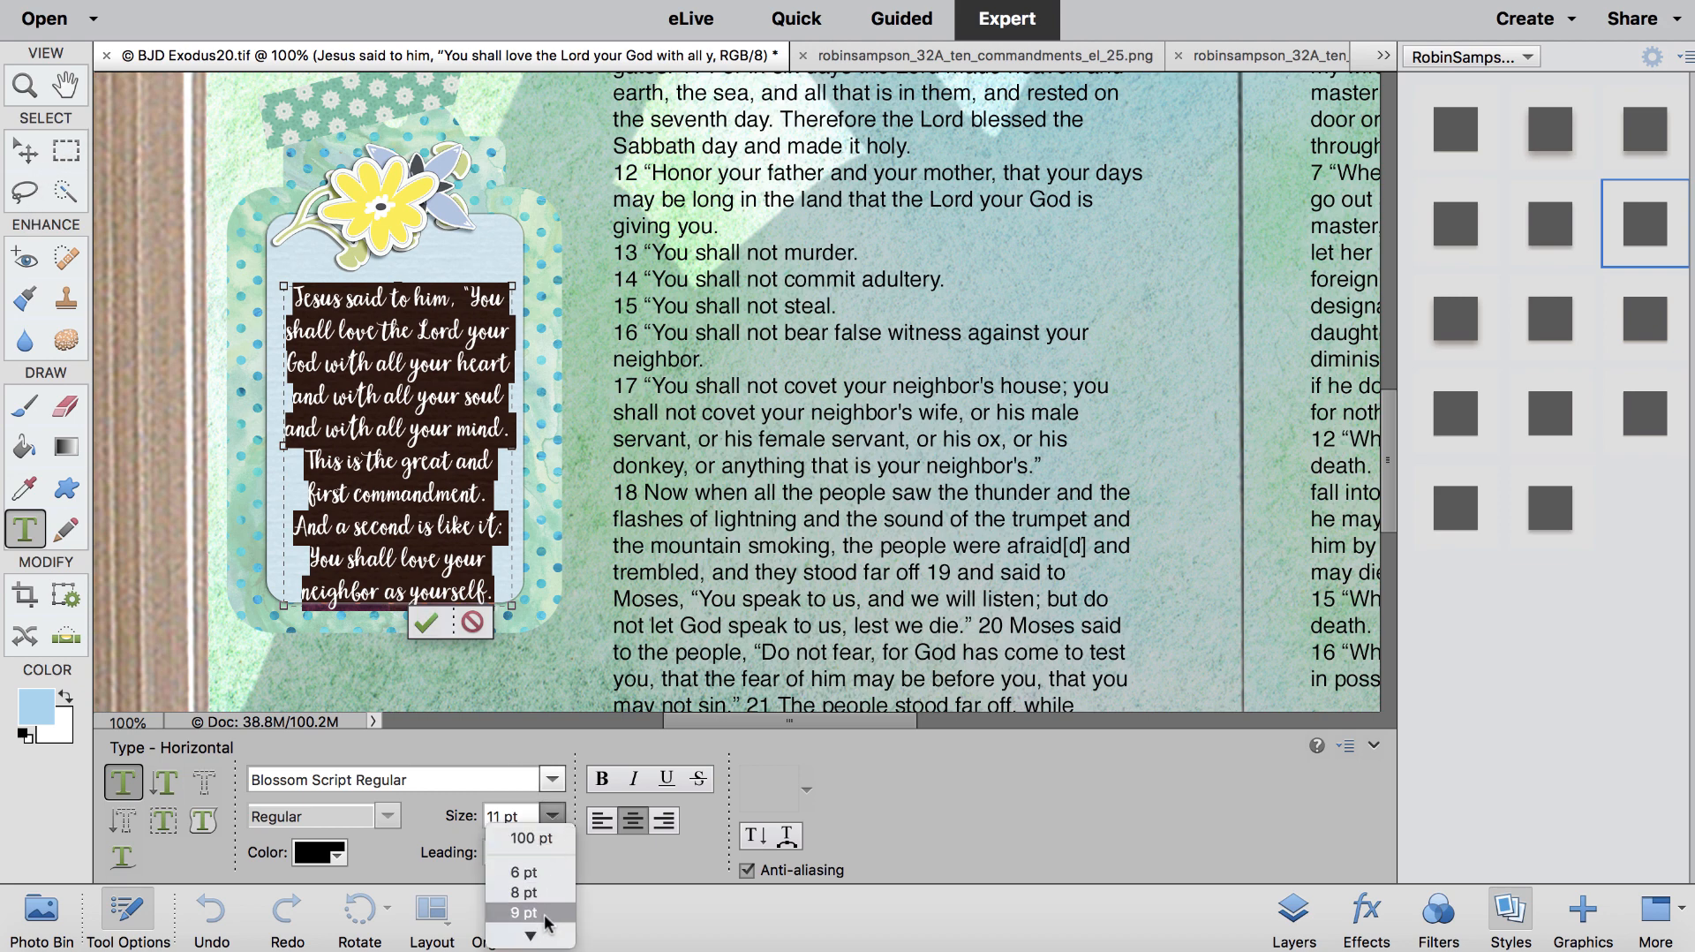
mouse_move(547, 934)
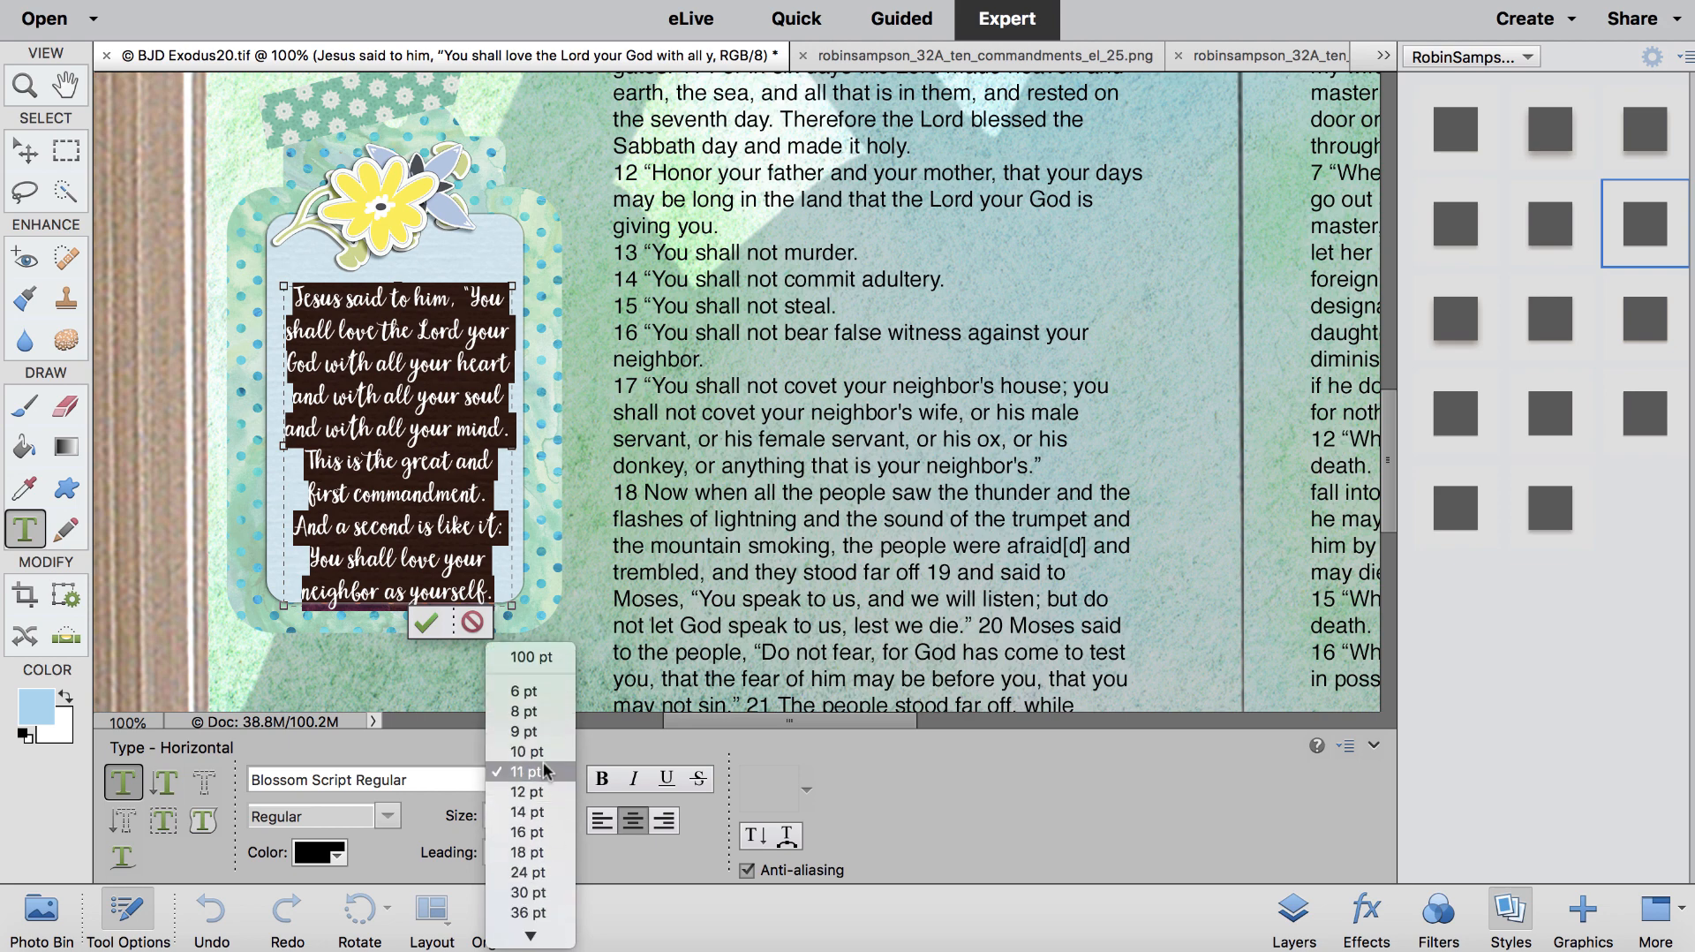
left_click(542, 749)
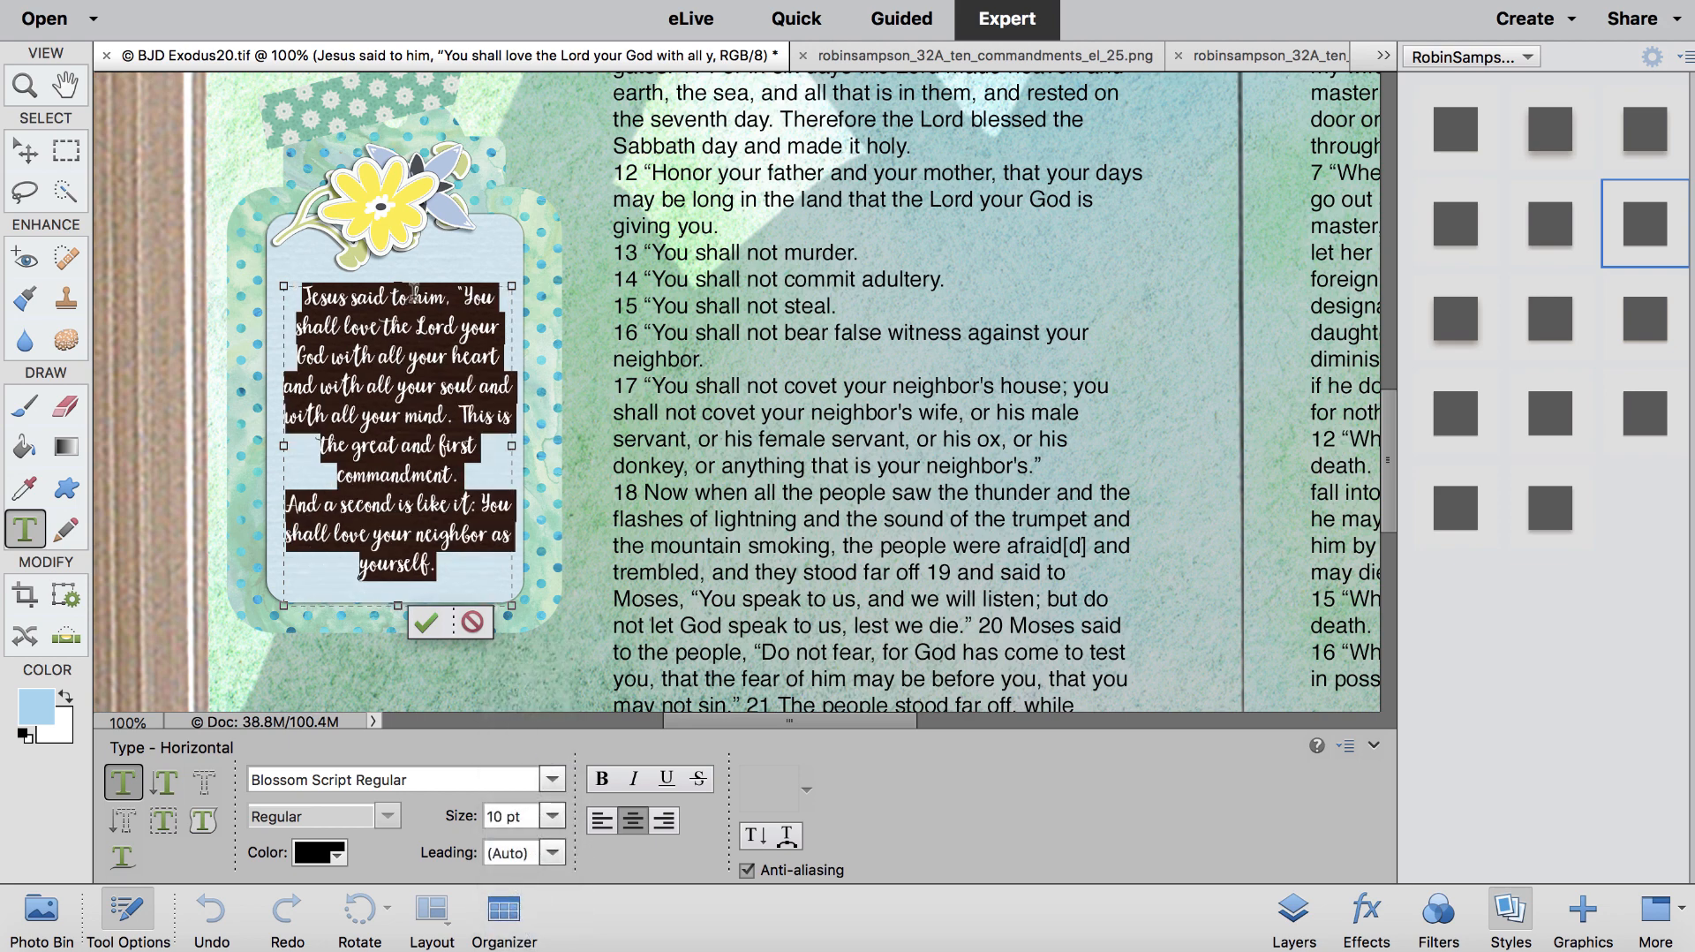
Step: Break the tag verse into shorter lines after "Jesus said to him,", "love", "God", "heart" and "soul"
left_click(464, 297)
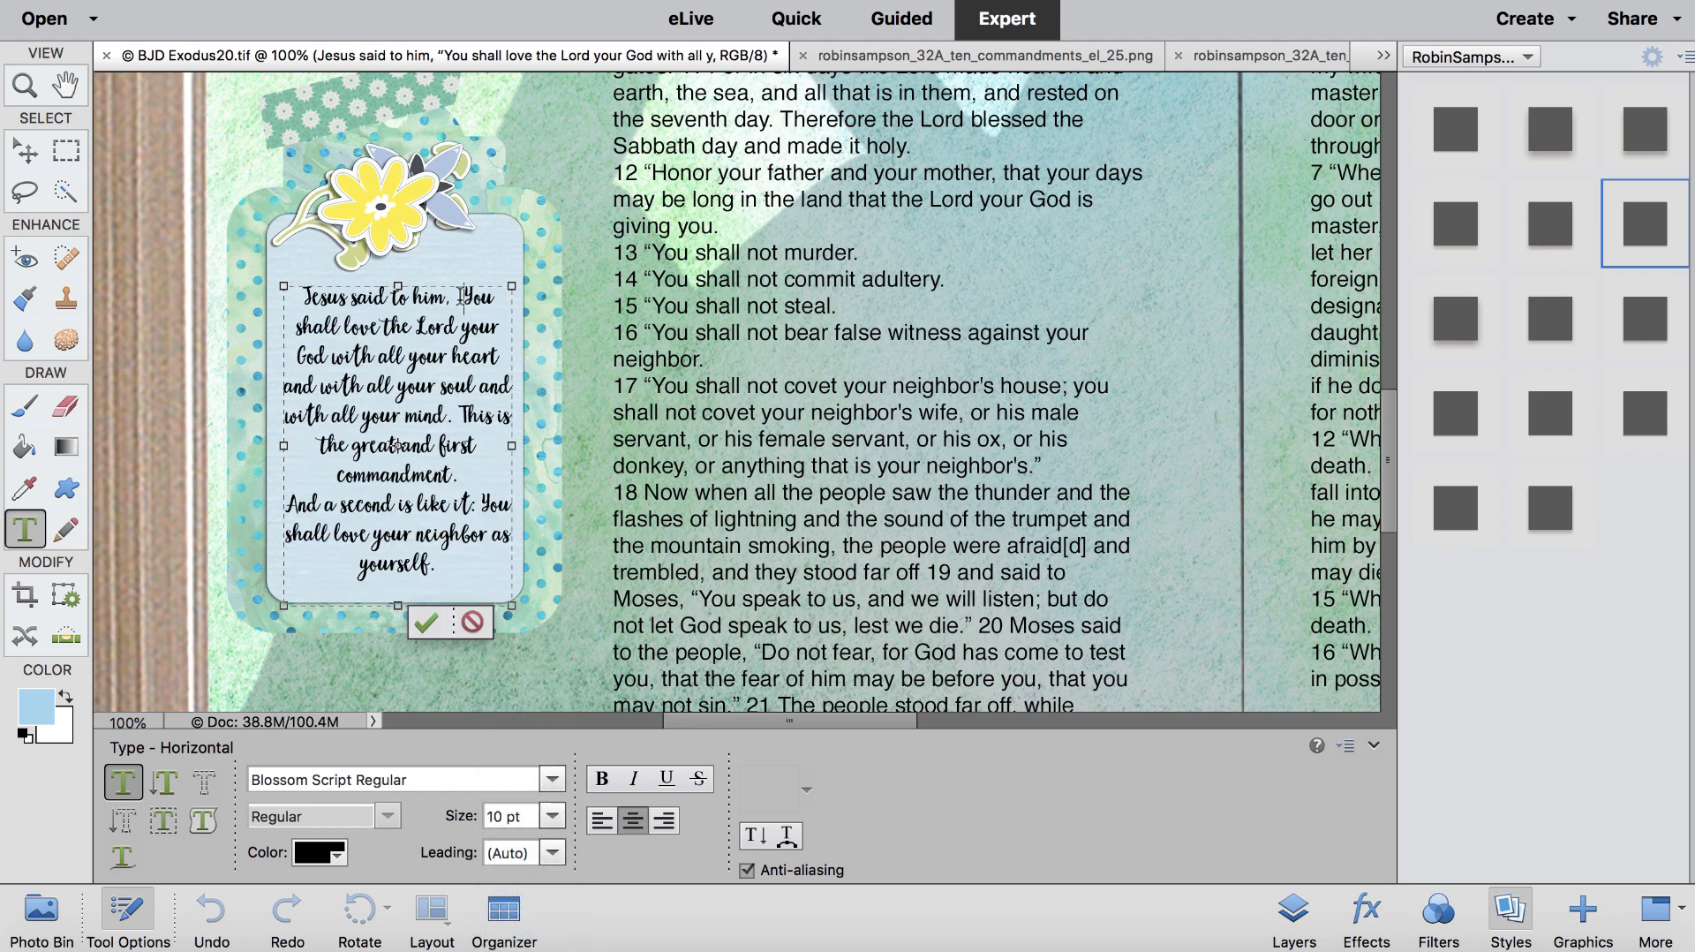
key("Return")
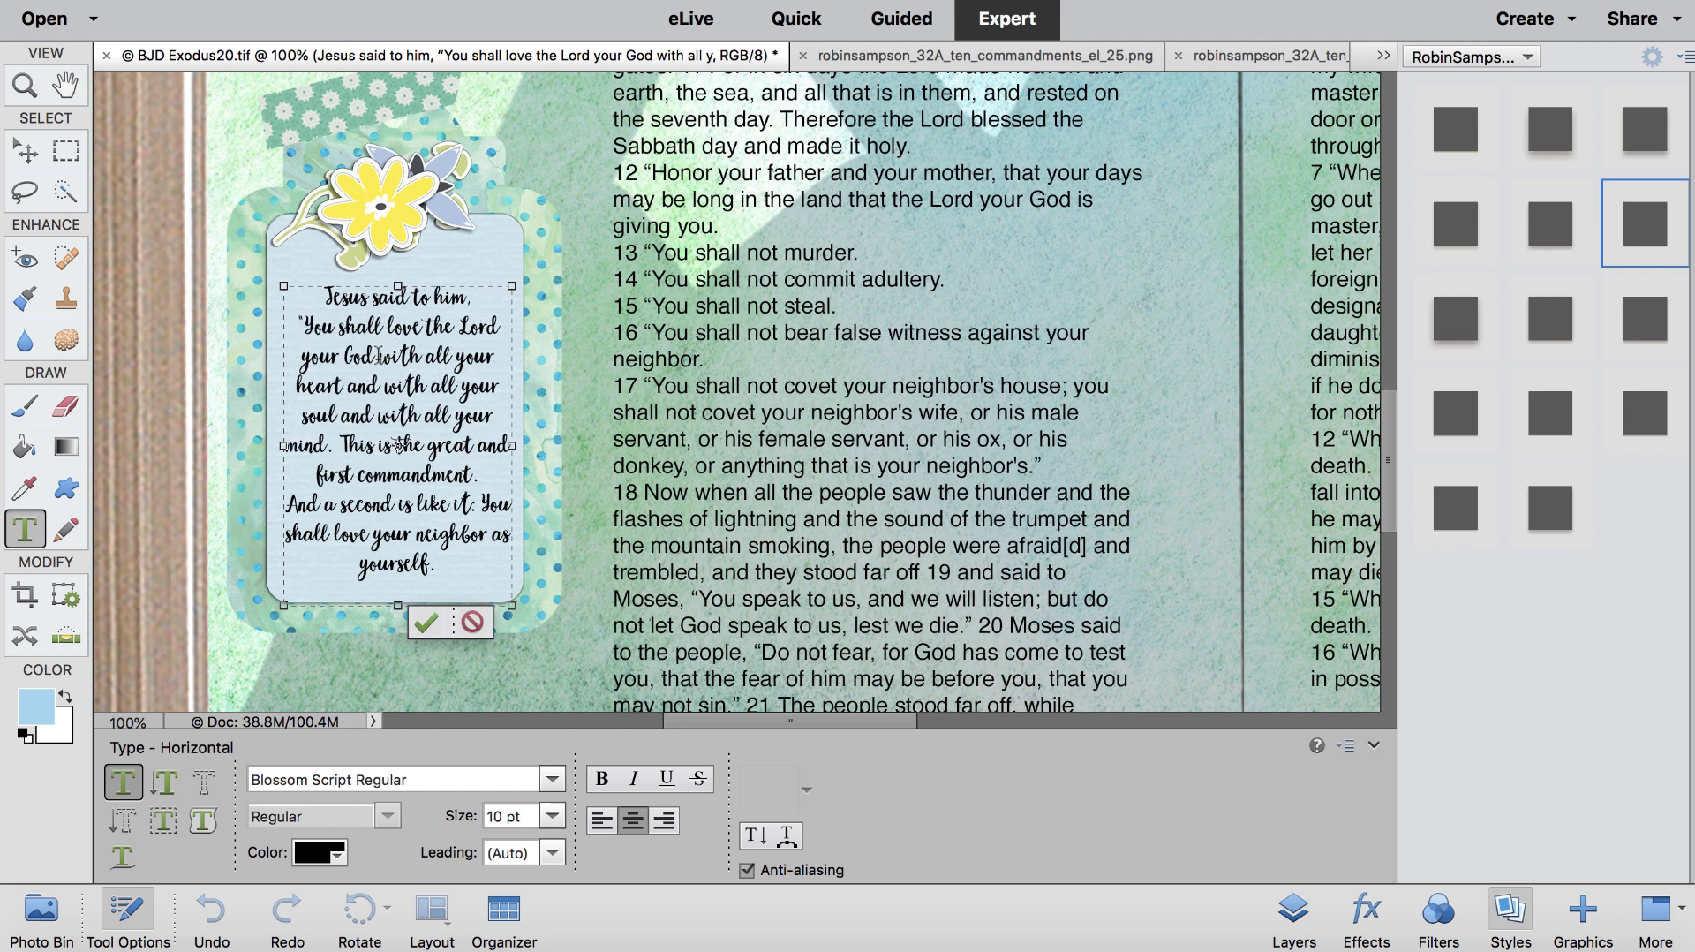
left_click(426, 324)
key("Return")
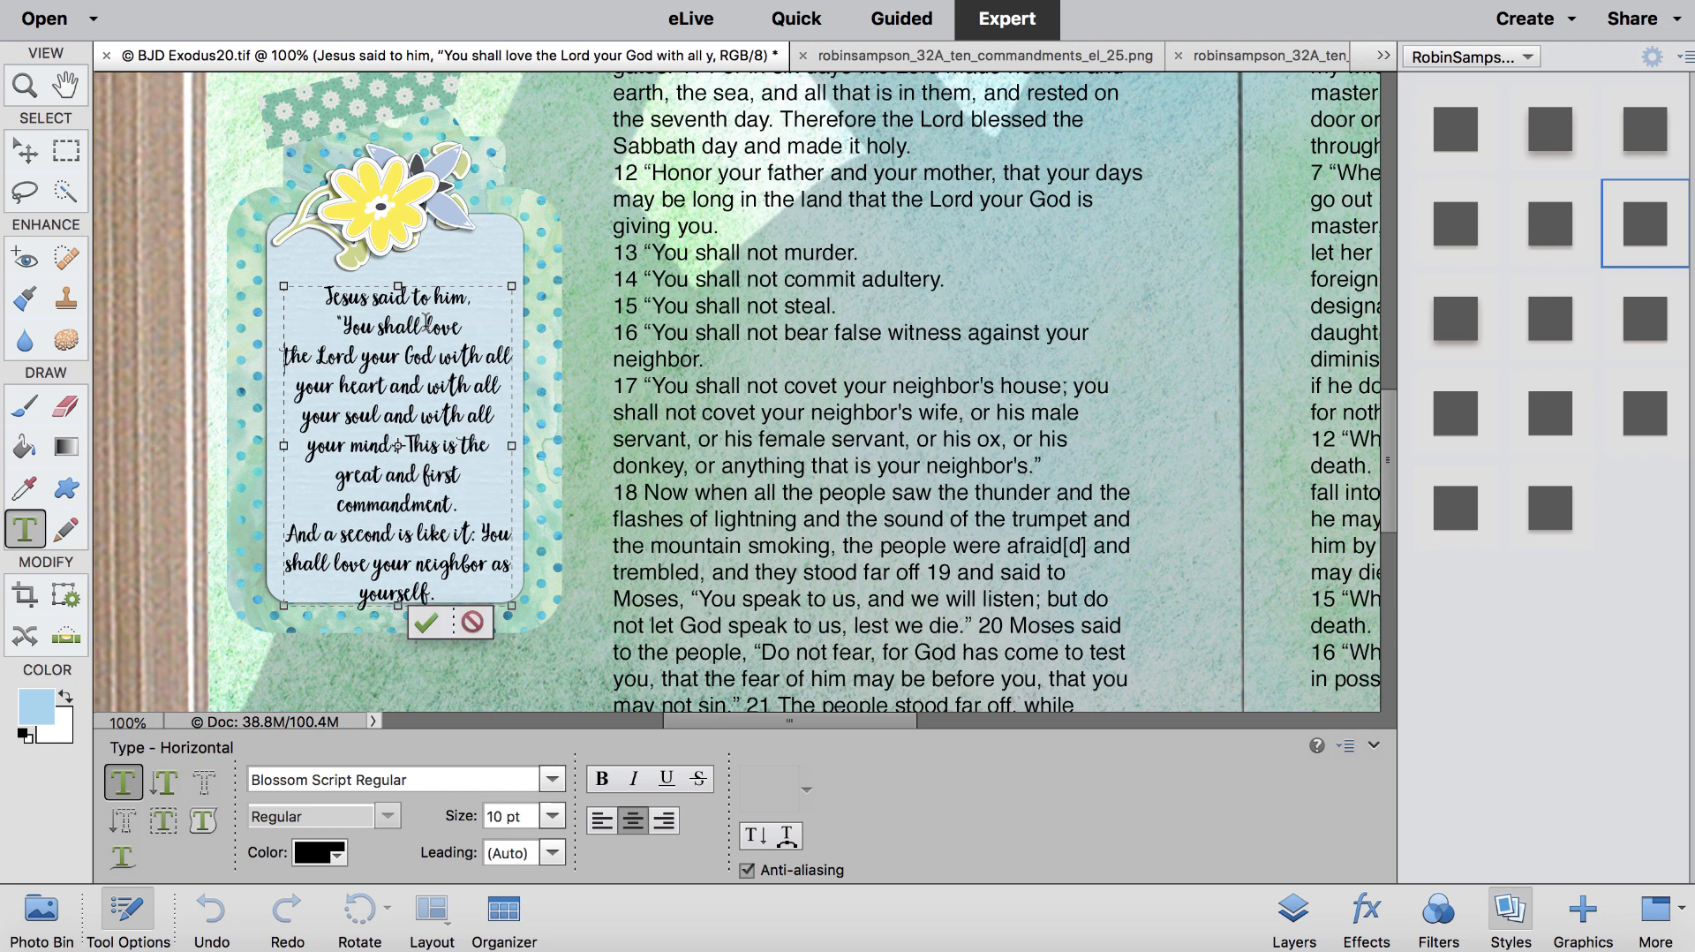
left_click(441, 353)
key("Return")
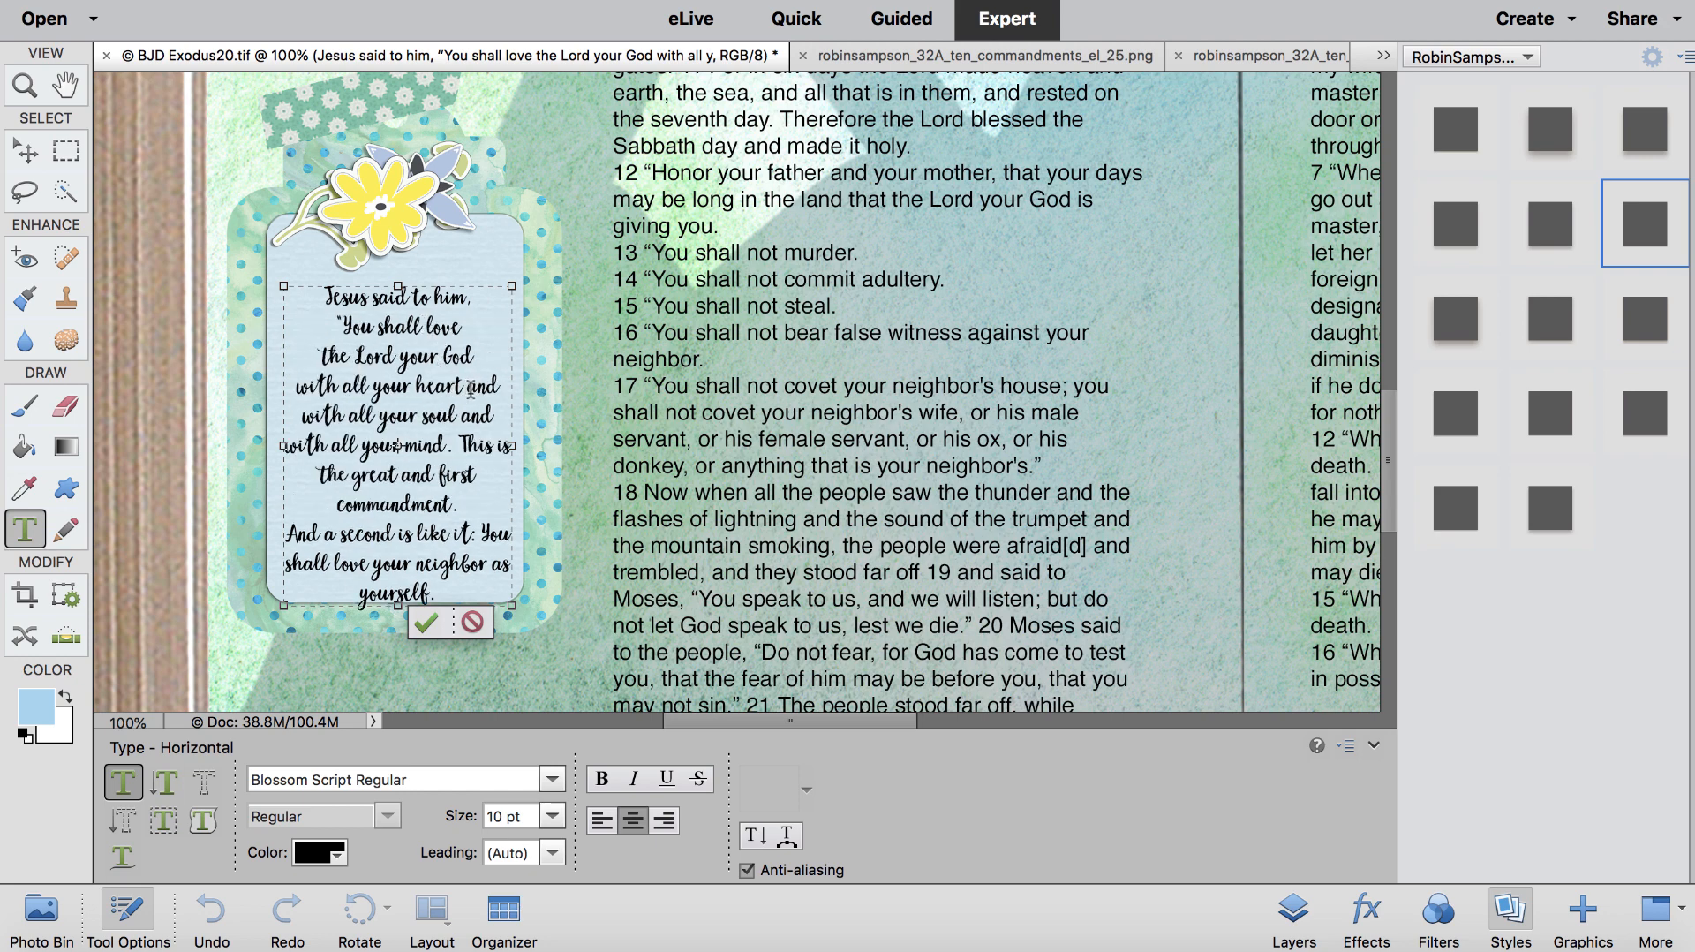
left_click(469, 386)
key("Return")
left_click(480, 414)
key("Return")
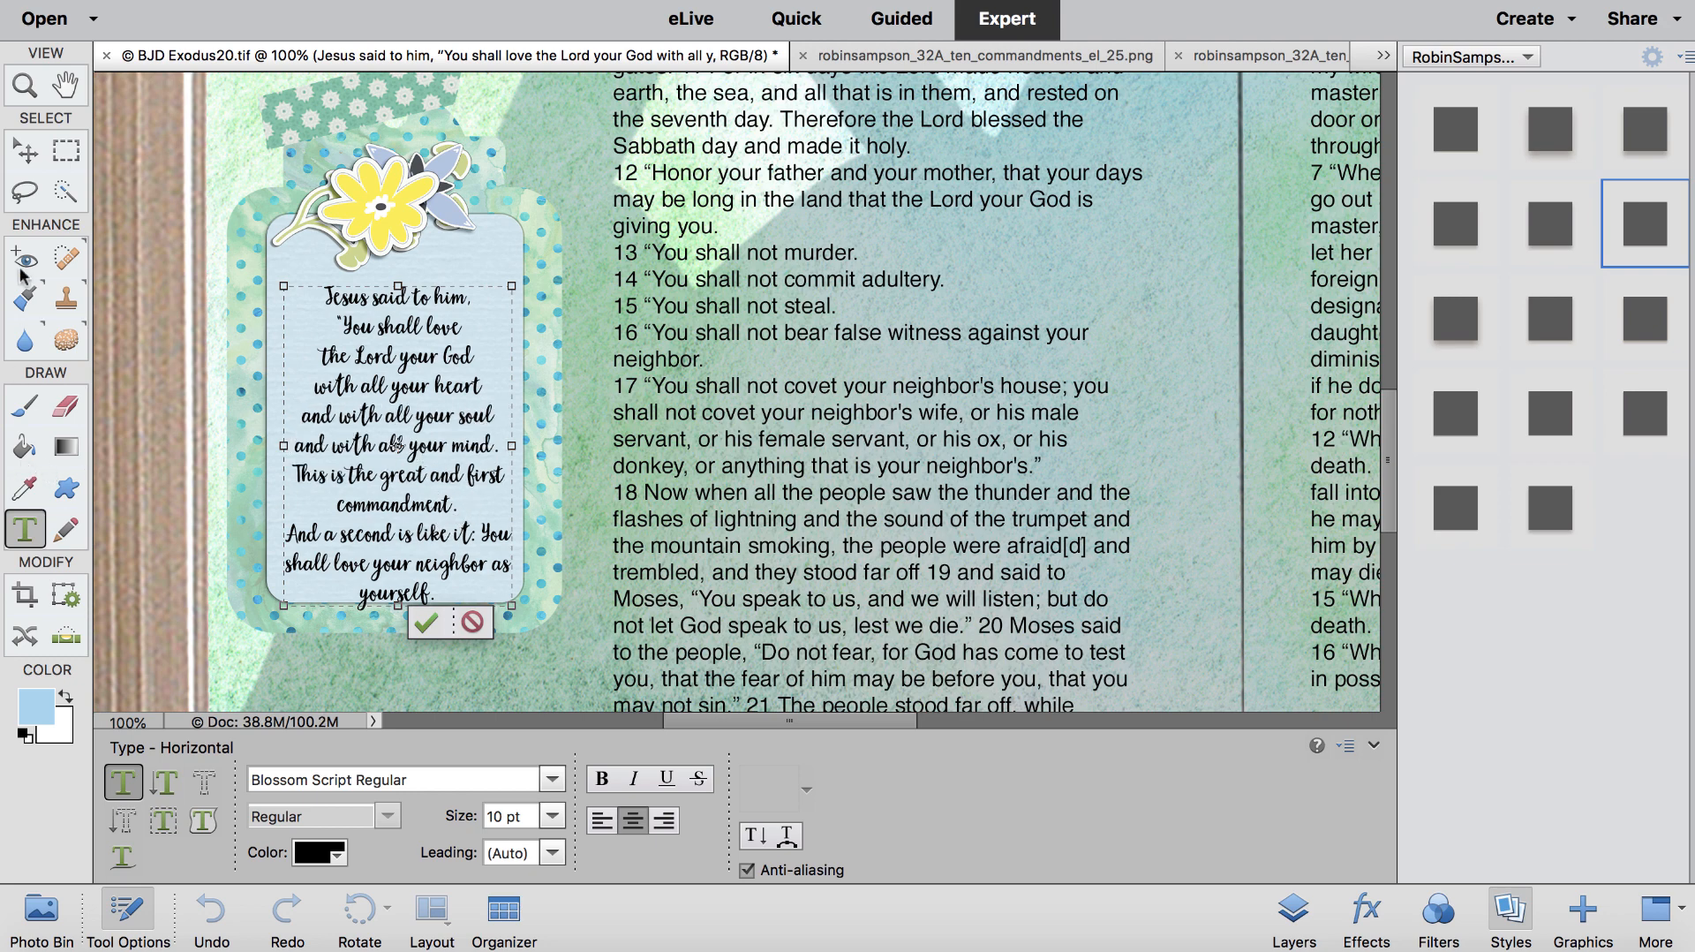
Step: Move the verse up inside the tag and shift the floral tape strip, tag and verse higher on the page
left_click(26, 154)
left_click_drag(421, 367, 416, 341)
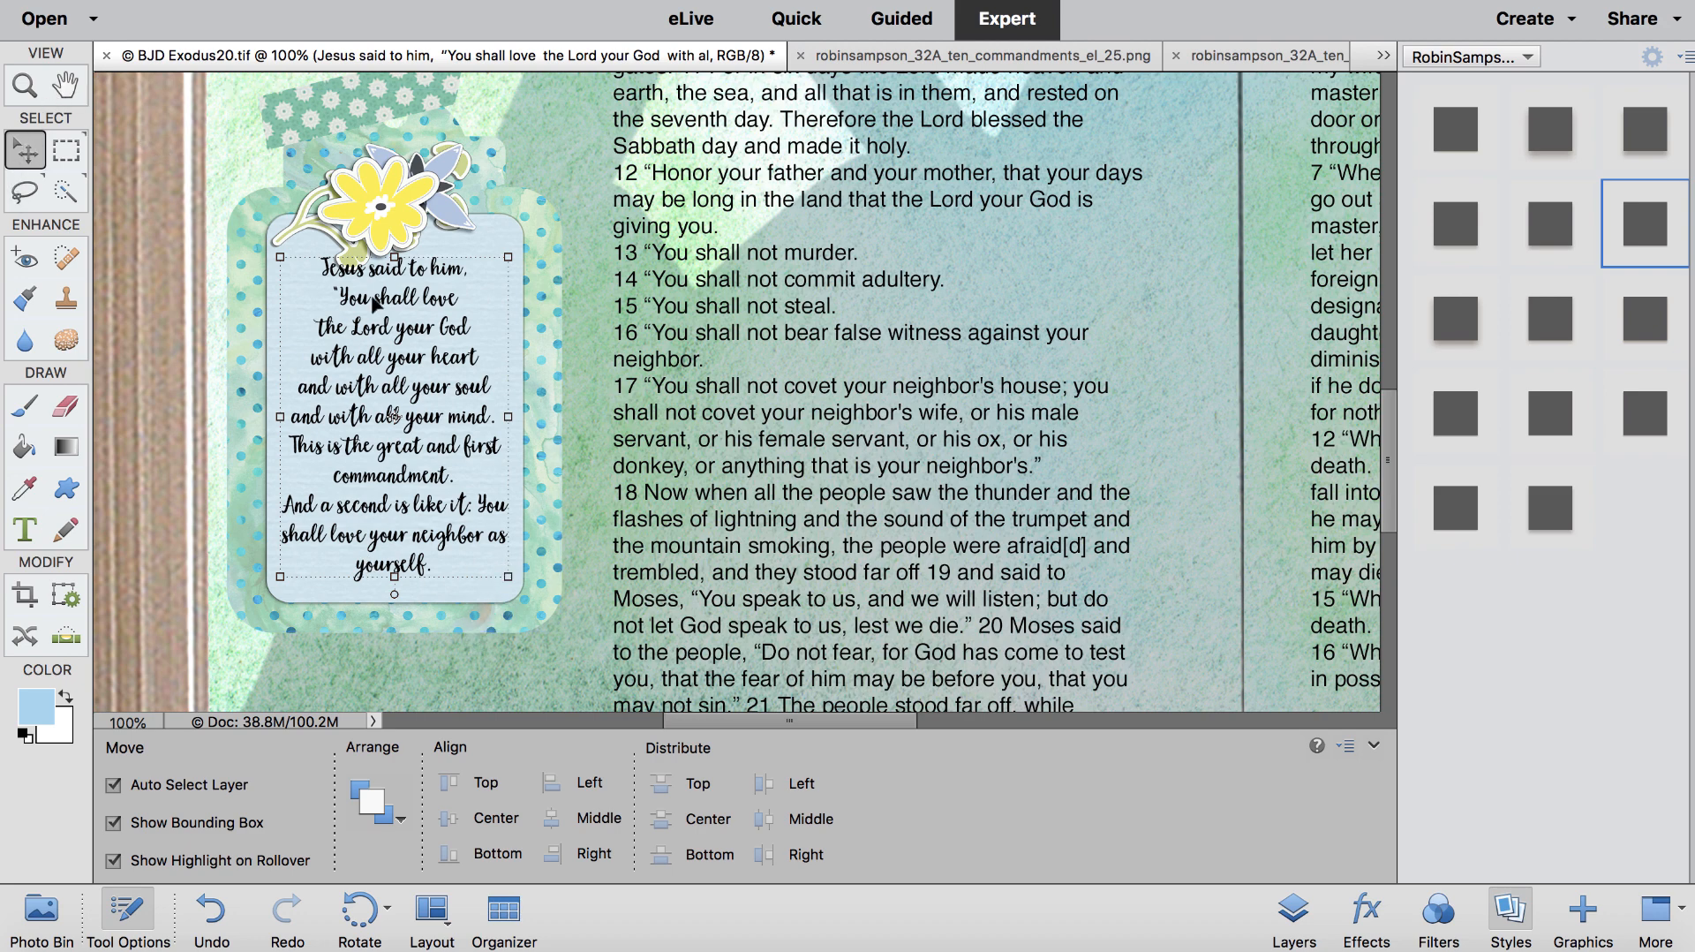
key("super")
key("super+minus")
key("super+minus")
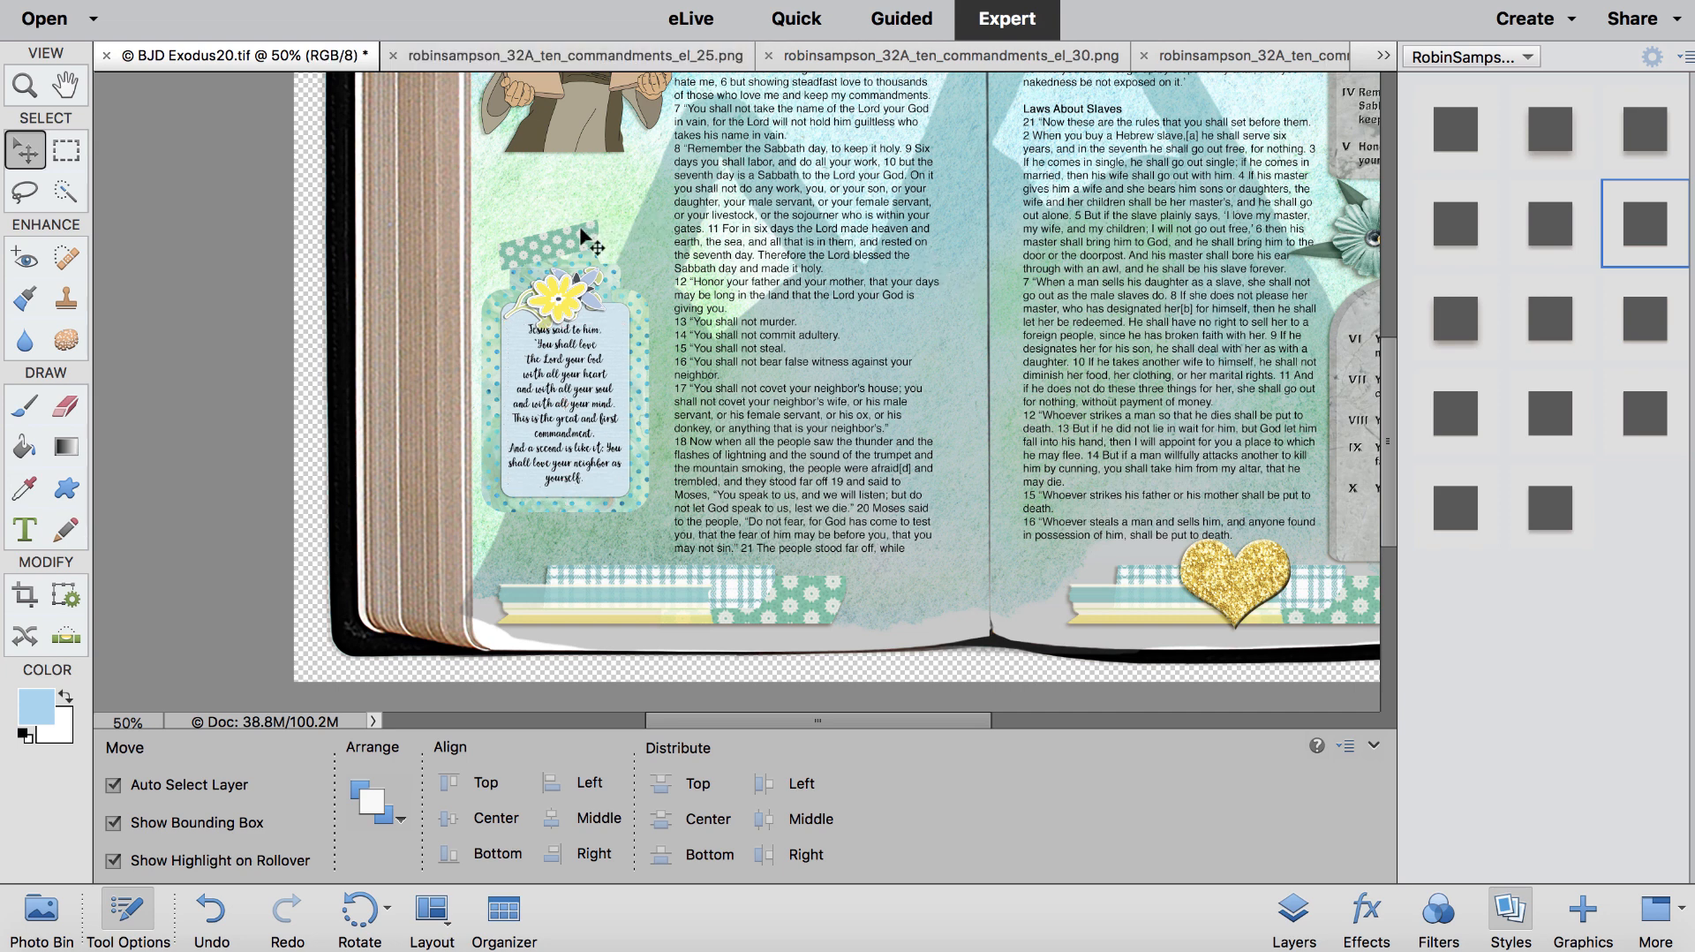
left_click_drag(588, 235, 574, 189)
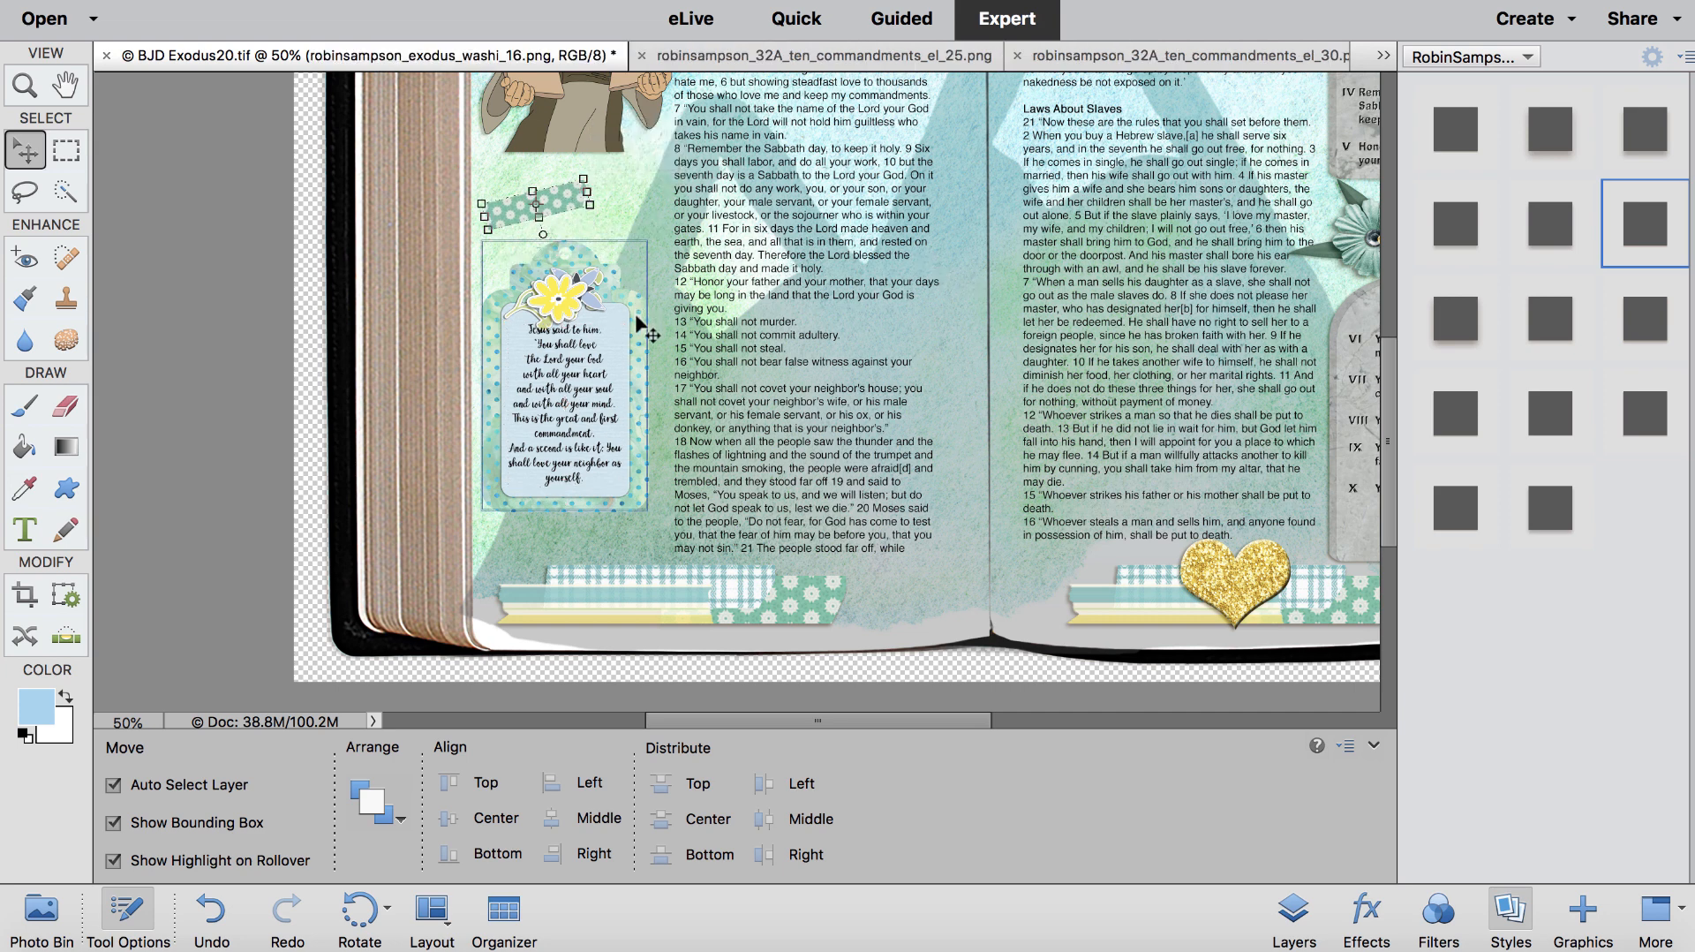
left_click_drag(643, 321, 627, 276)
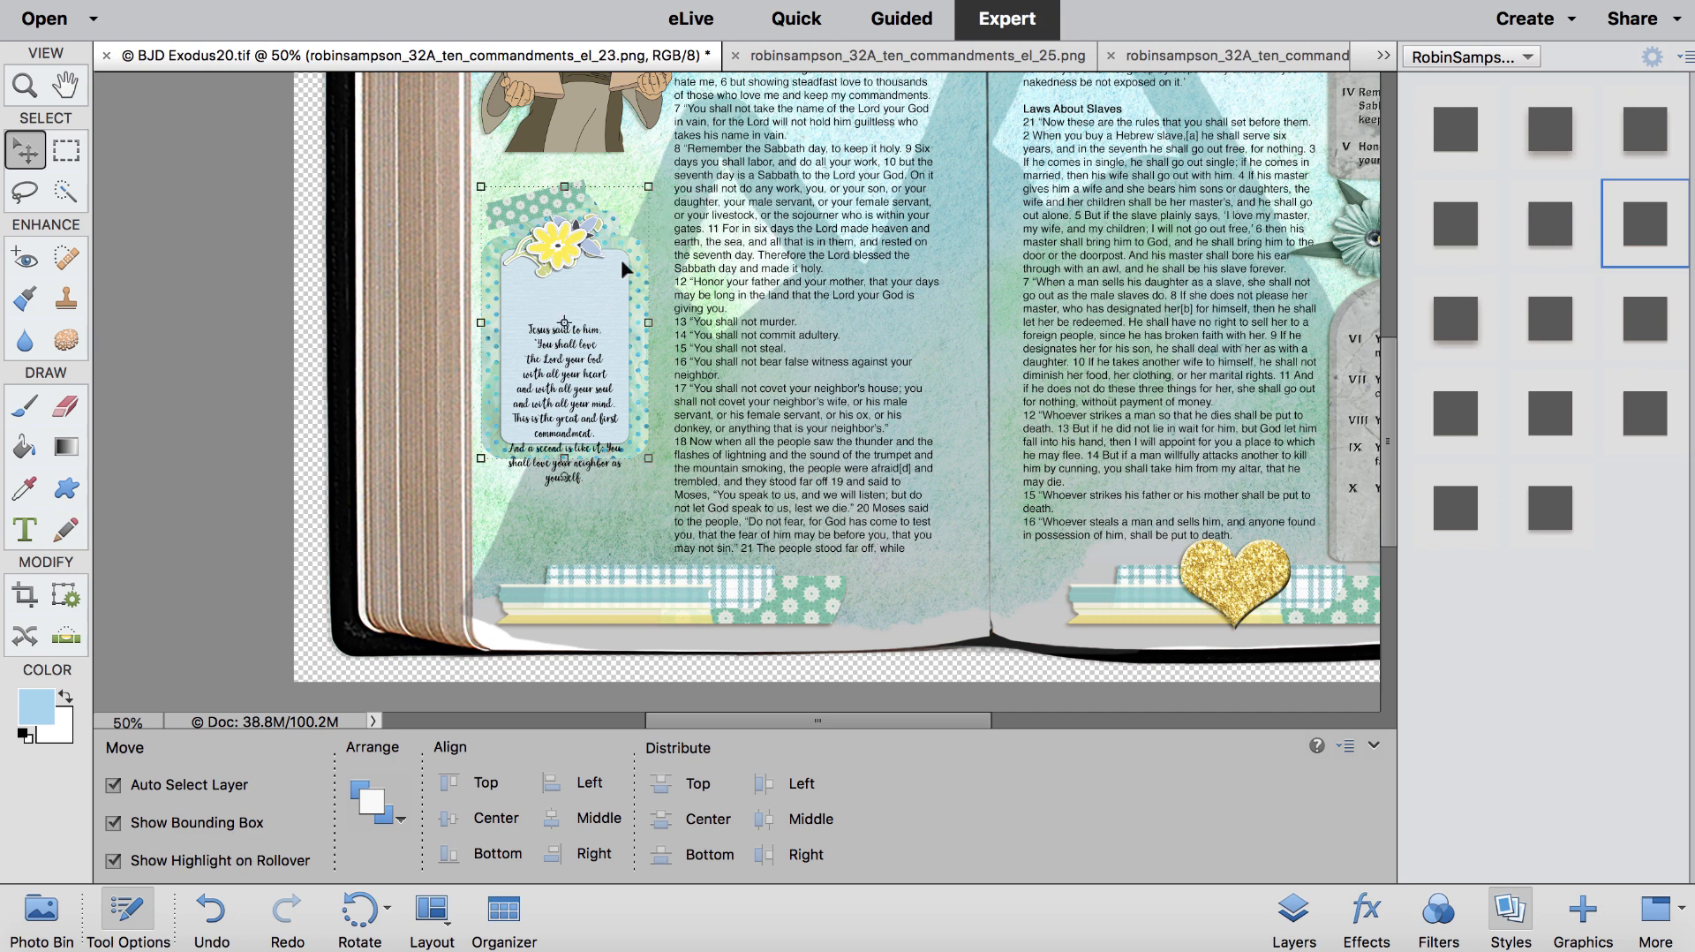
left_click_drag(583, 368, 582, 322)
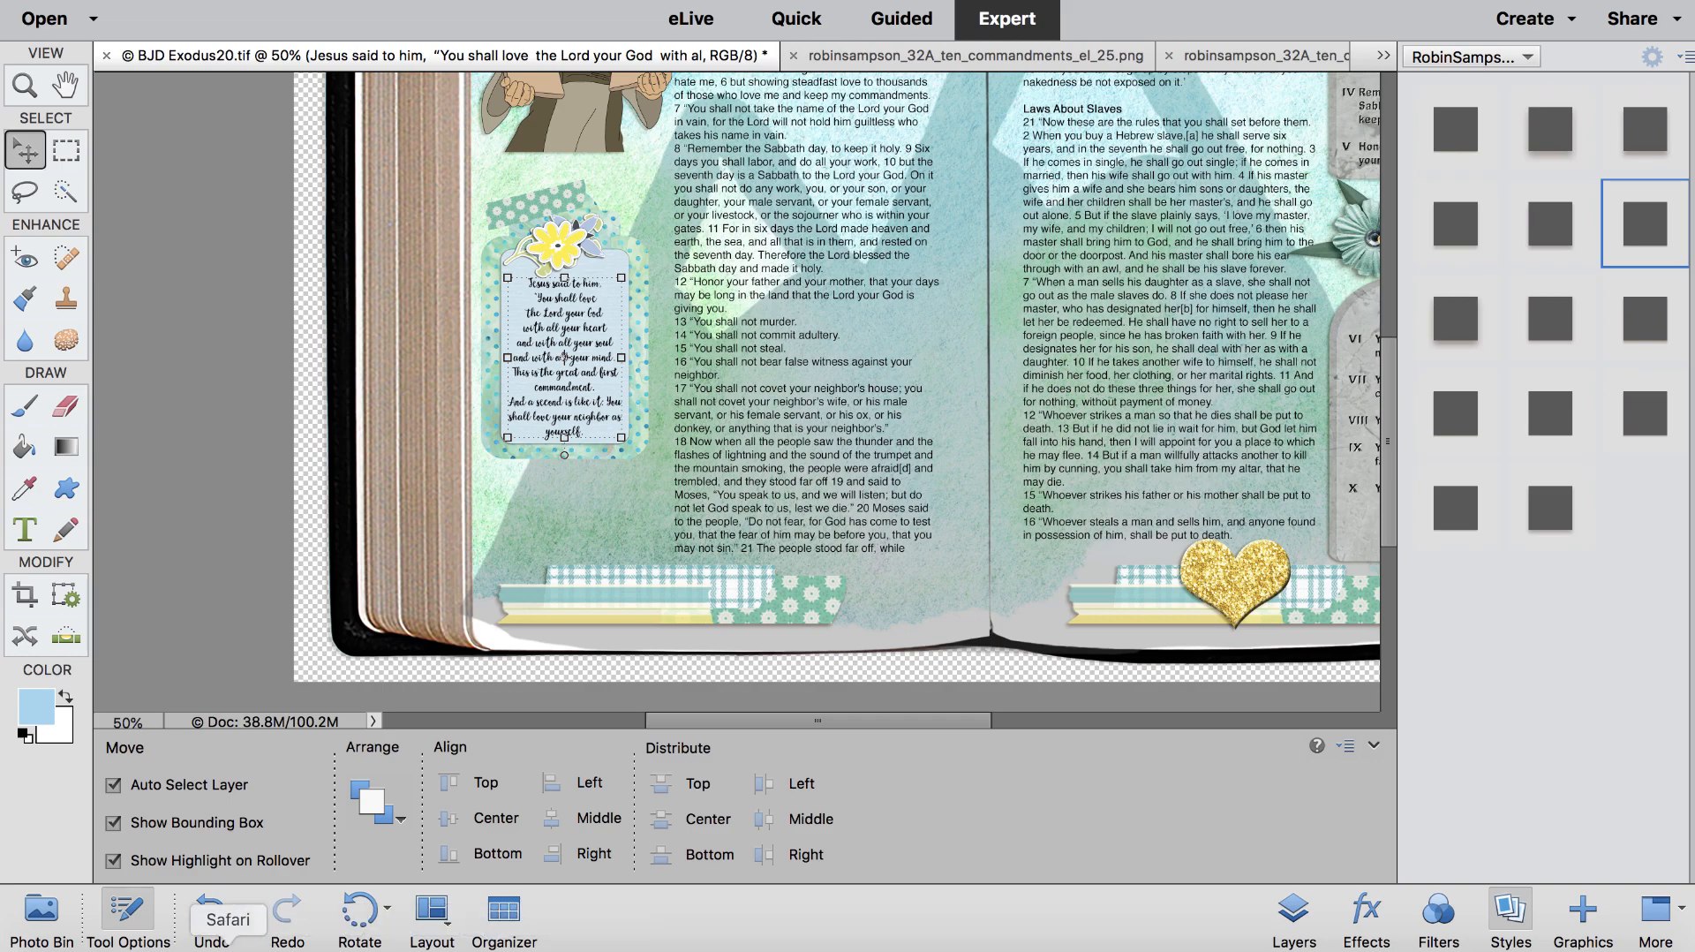
Step: Switch to the Bible Gateway page in Safari and copy verse 40, "On these two commandments depend all the Law and the Prophets."
left_click(222, 947)
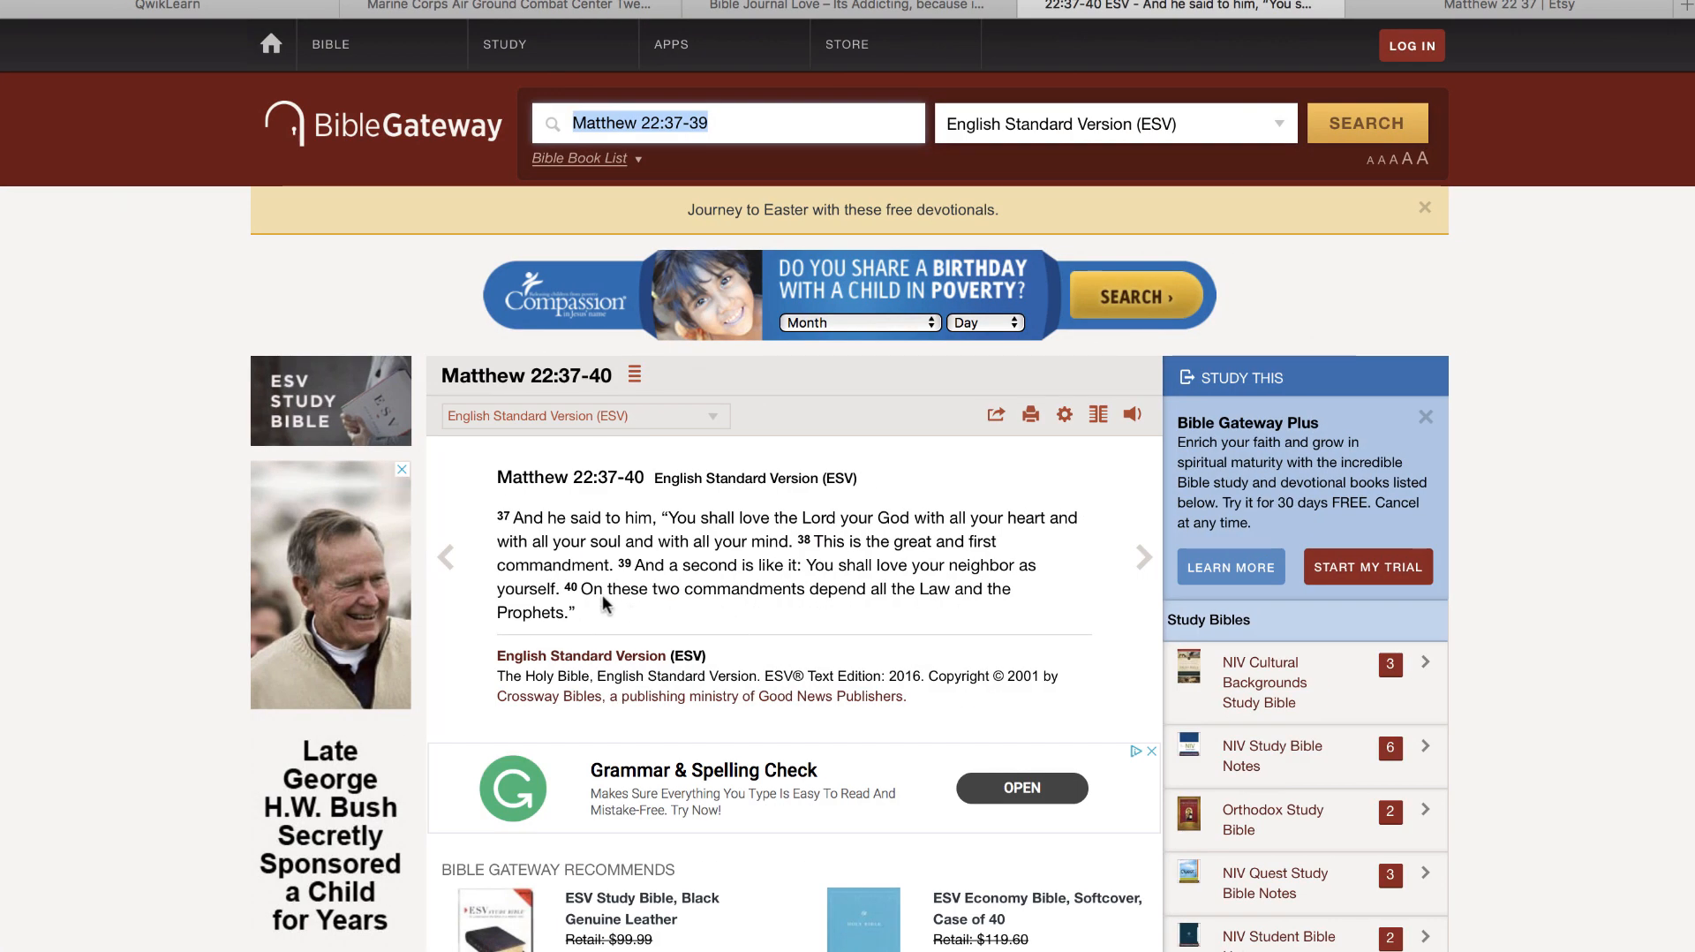
left_click_drag(581, 590, 598, 609)
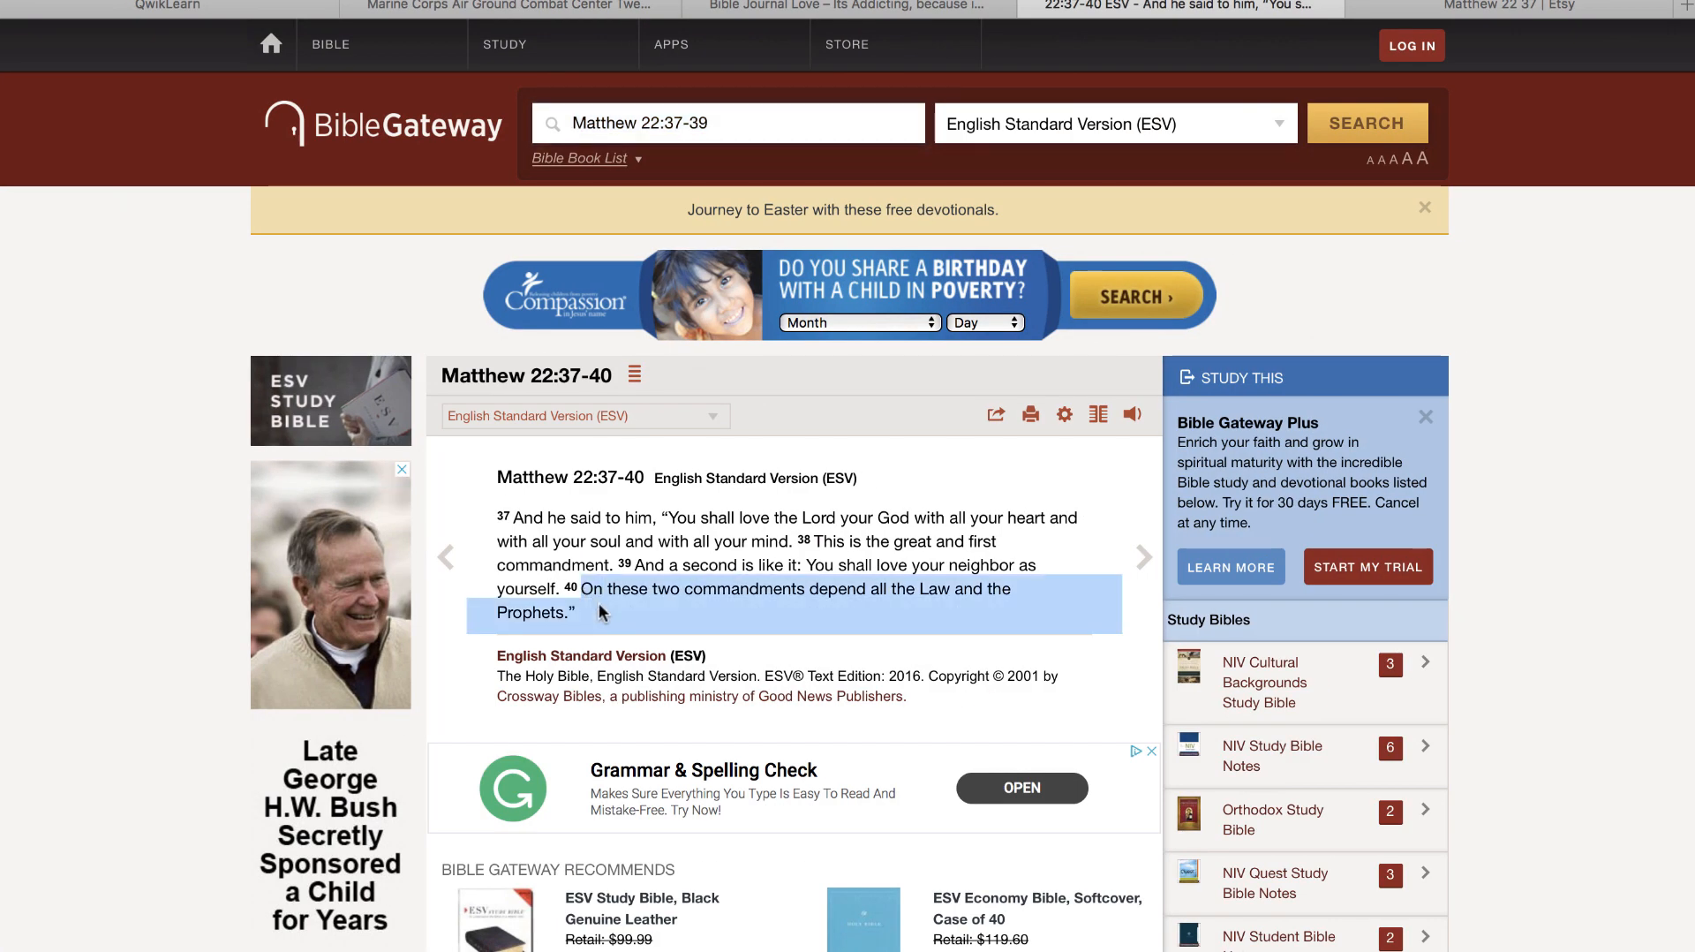
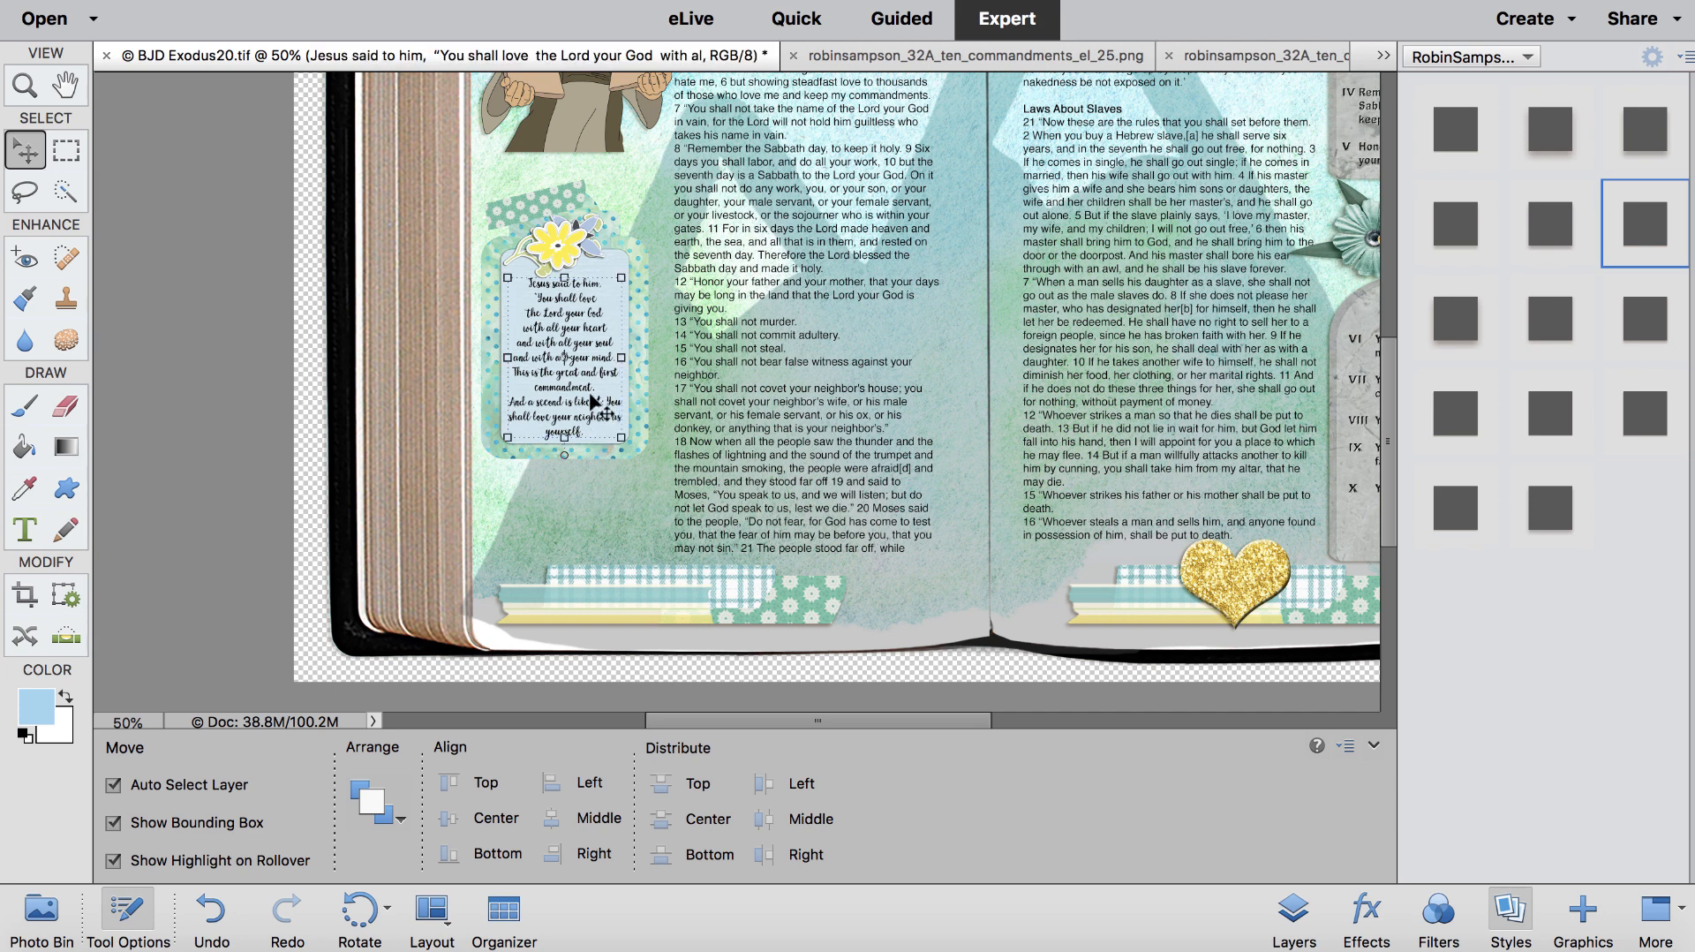
Step: Group the verse text and floral tape layers, and add the flower tag layer to that group
left_click(1295, 919)
left_click(1600, 203, "shift")
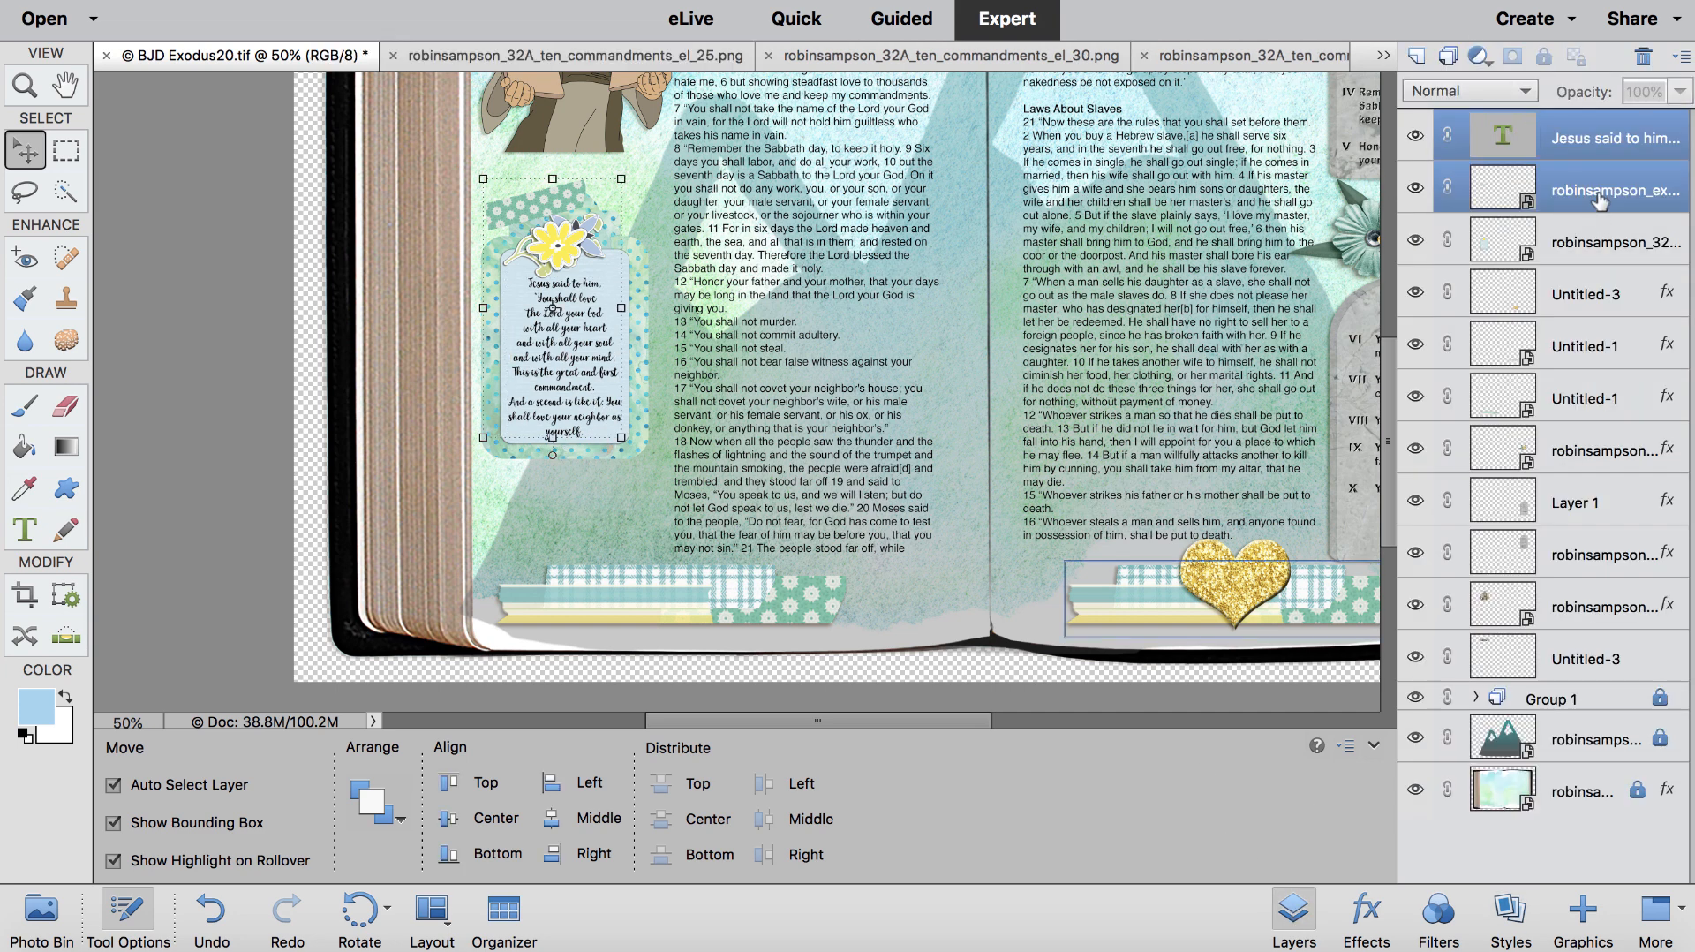
key("ctrl+g")
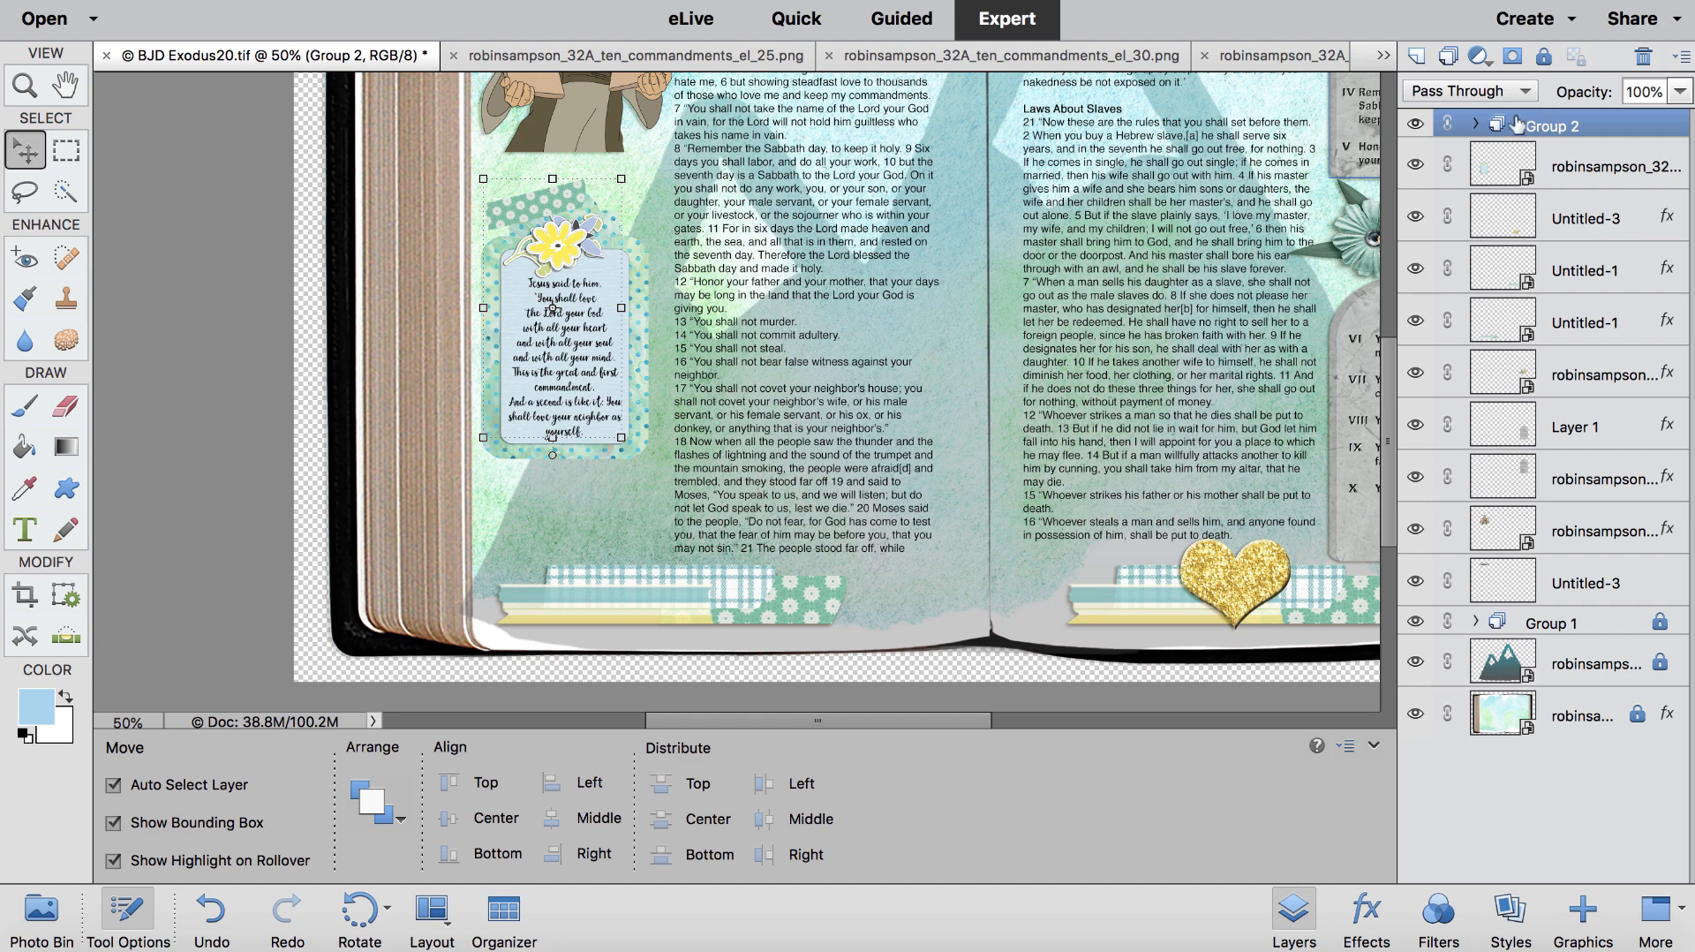
mouse_move(595, 305)
left_mouse_down()
mouse_move(594, 345)
mouse_move(593, 310)
left_mouse_up()
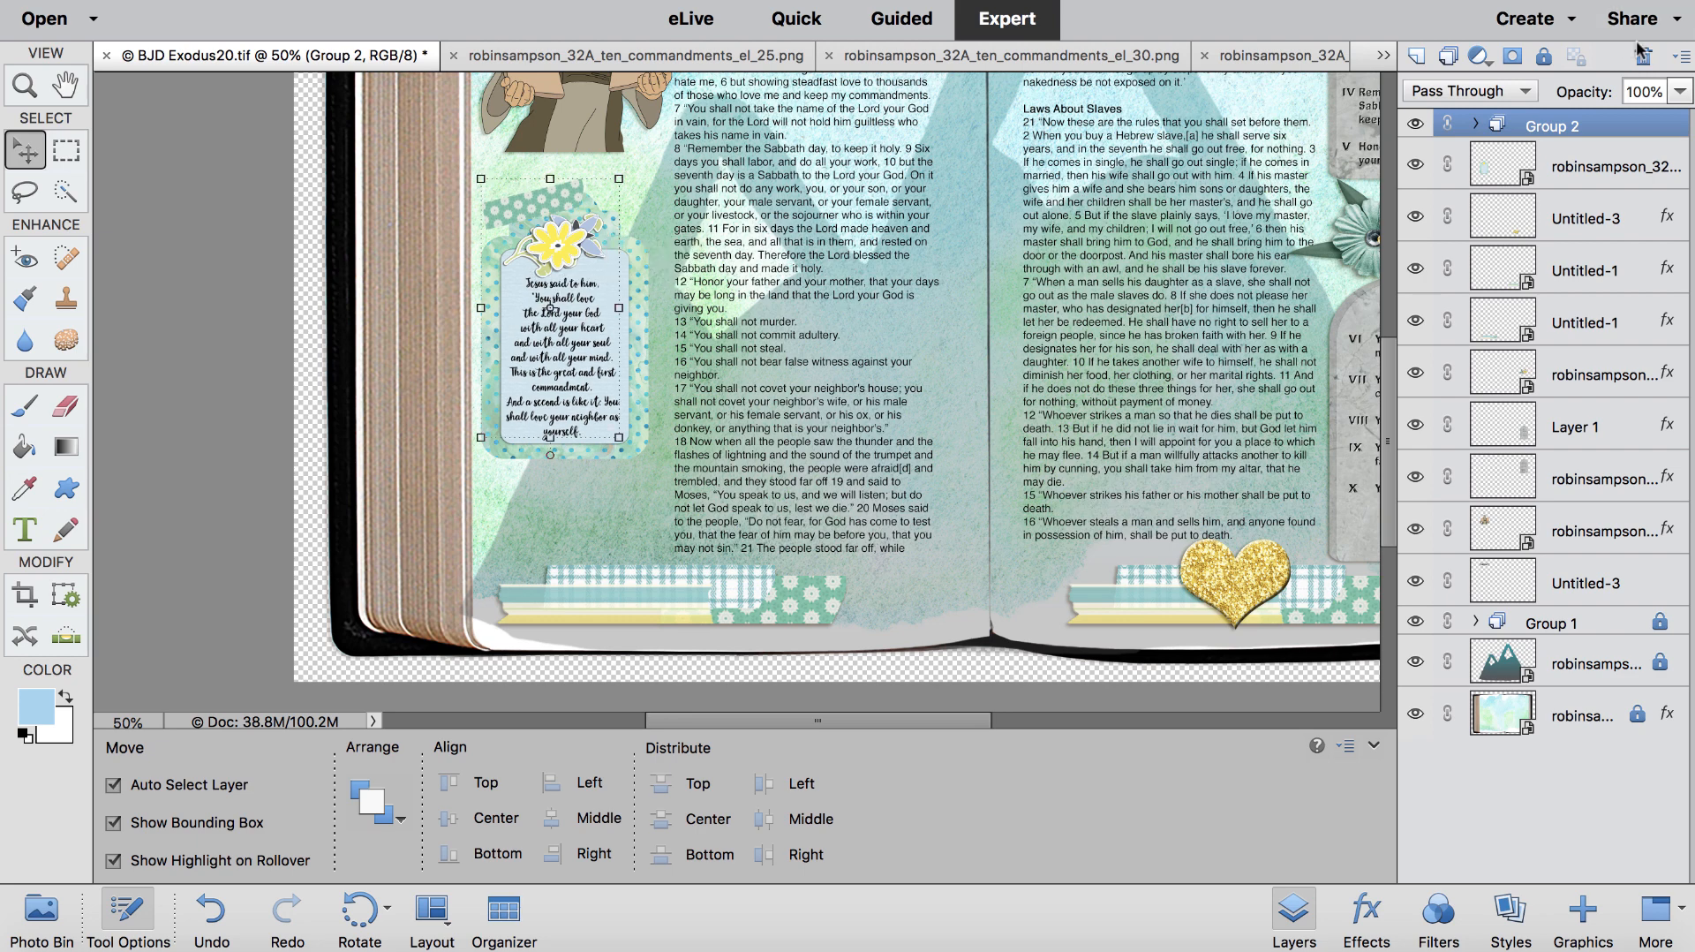
left_click_drag(1595, 151, 1590, 118)
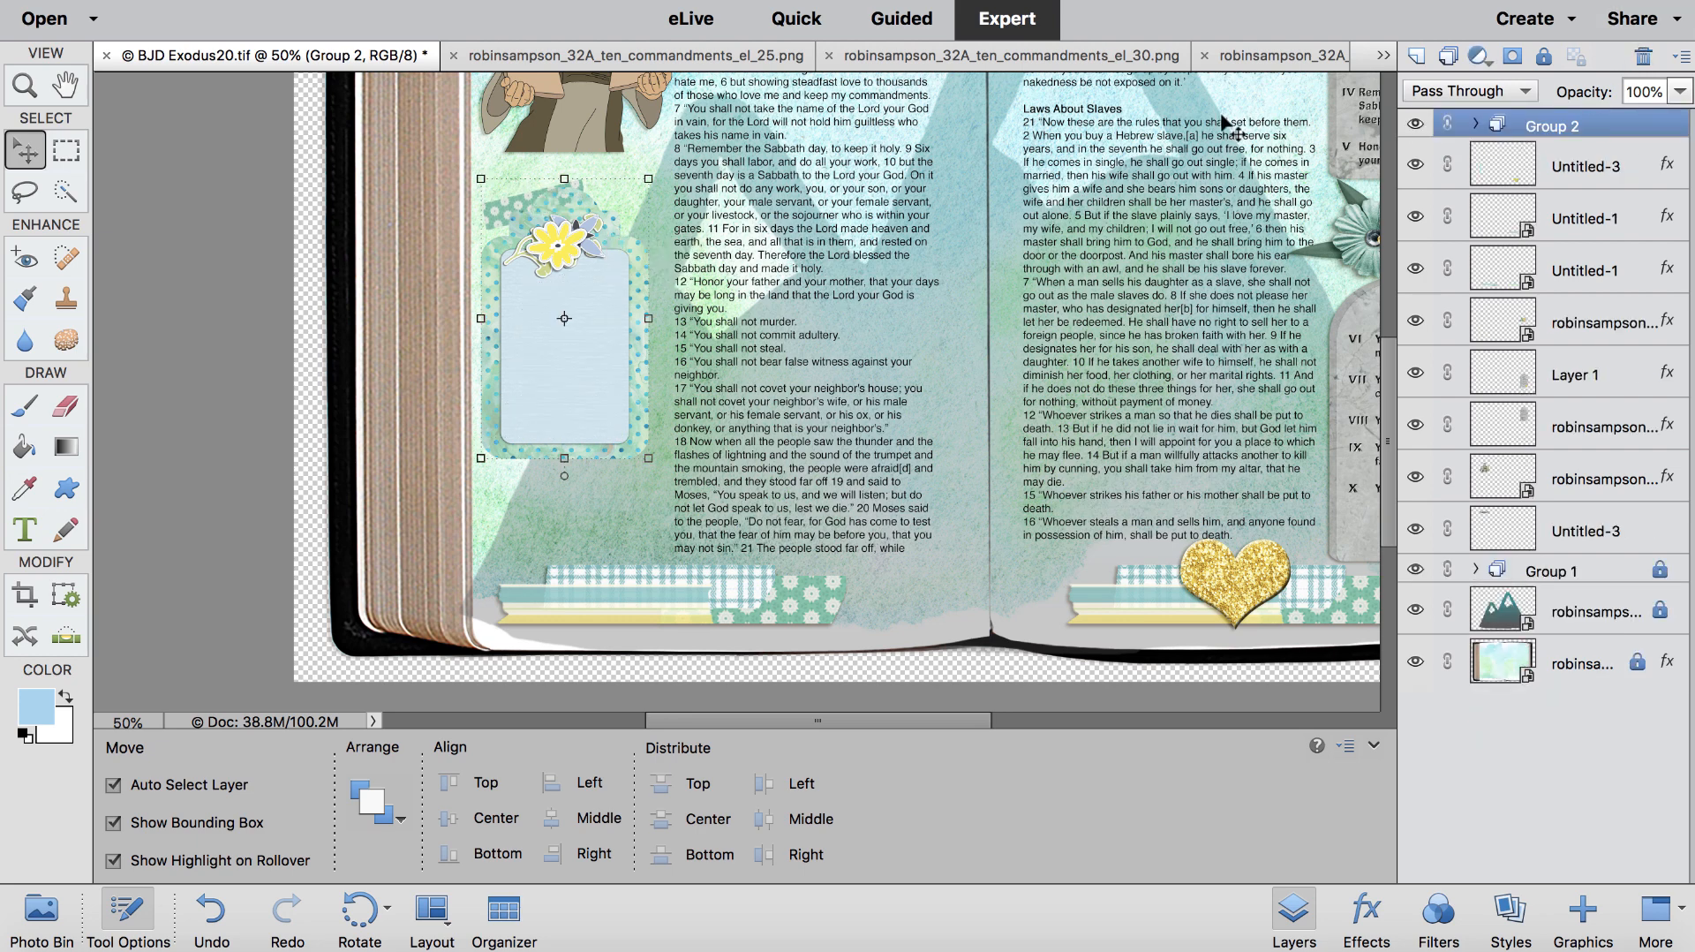
Step: Place the verse text layer above the tag within the group and move the whole group lower on the page
left_click(1477, 125)
left_click(1594, 220)
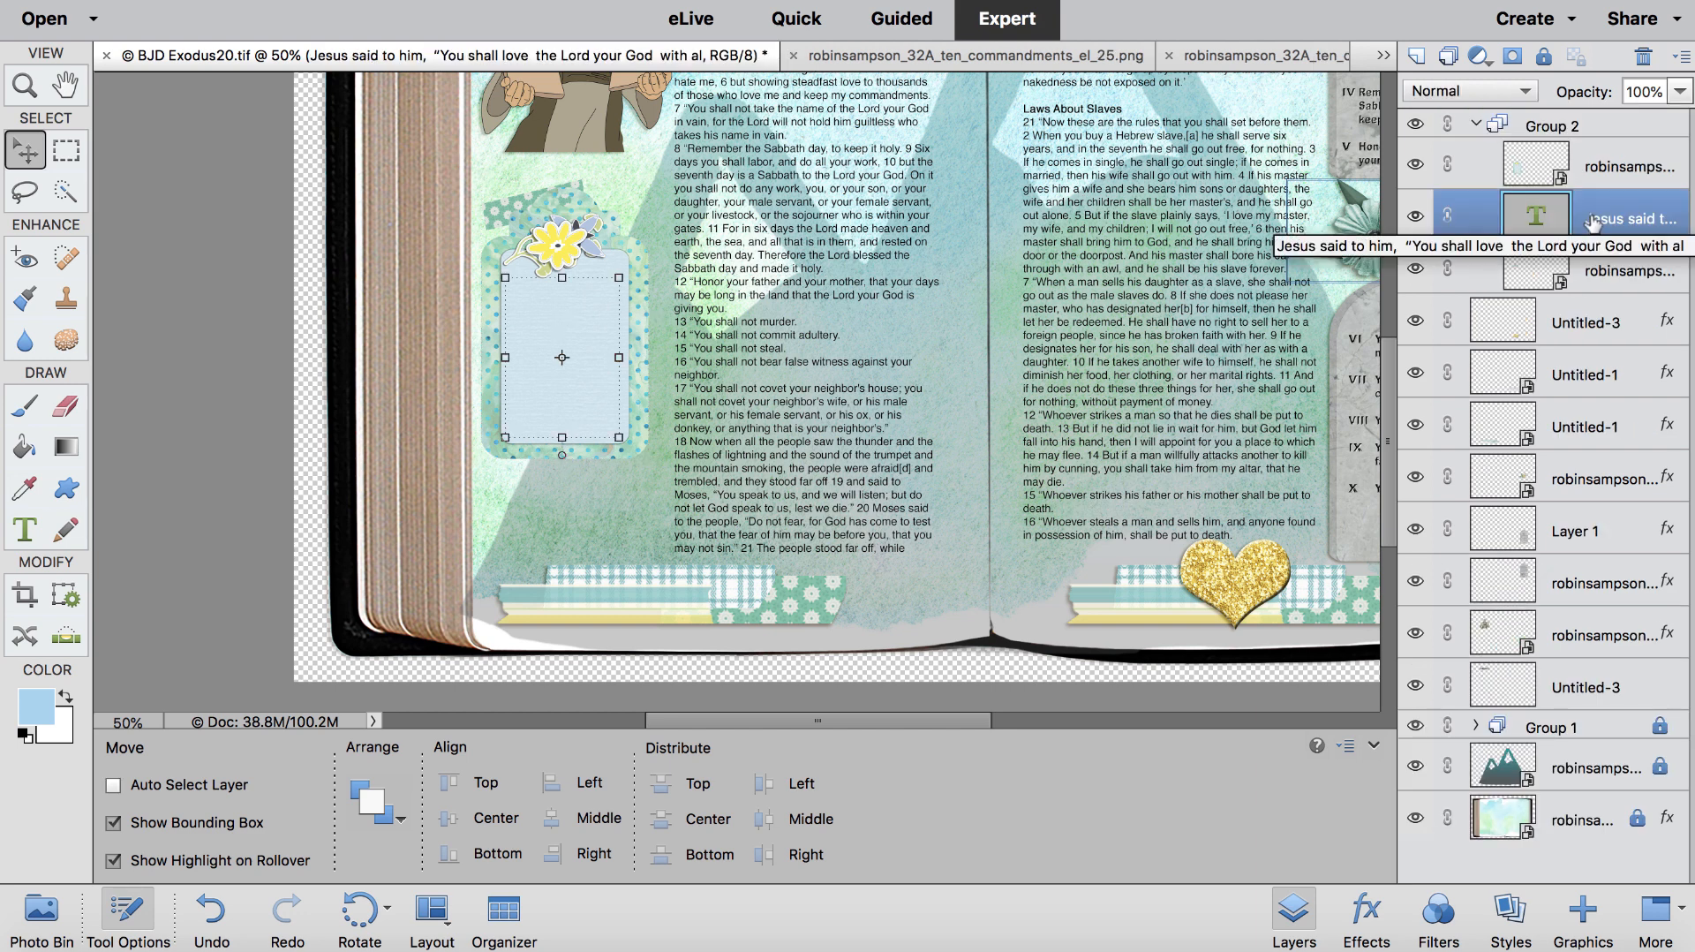
left_click_drag(1594, 220, 1594, 158)
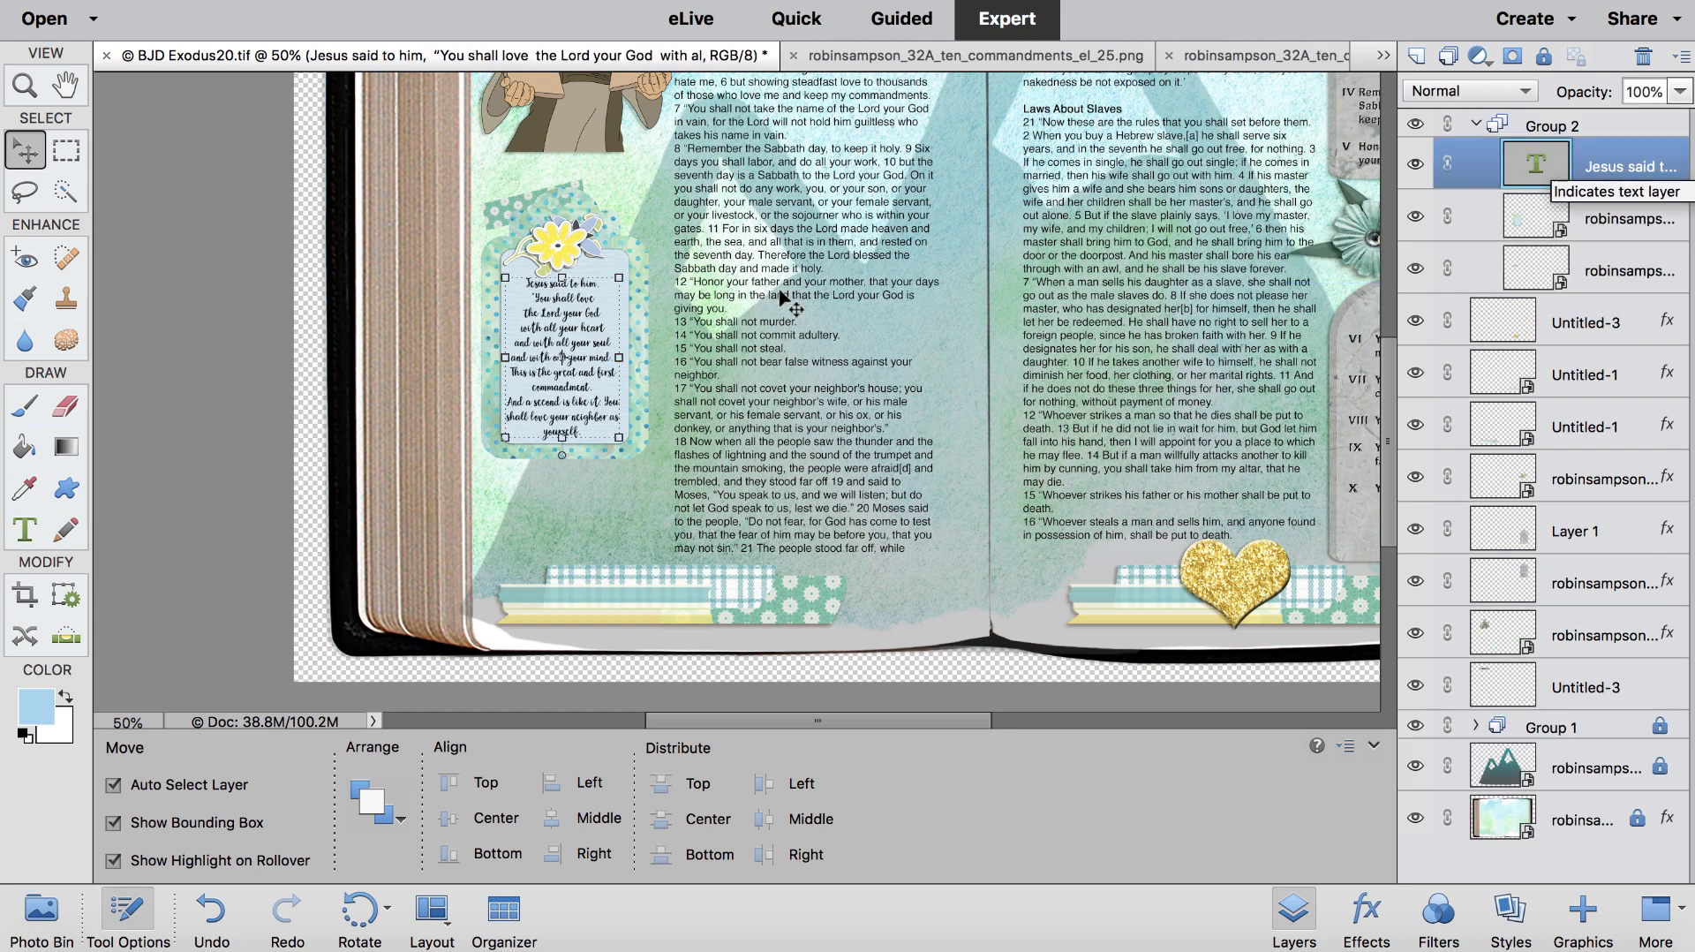
left_click_drag(581, 357, 587, 447)
left_click(588, 224)
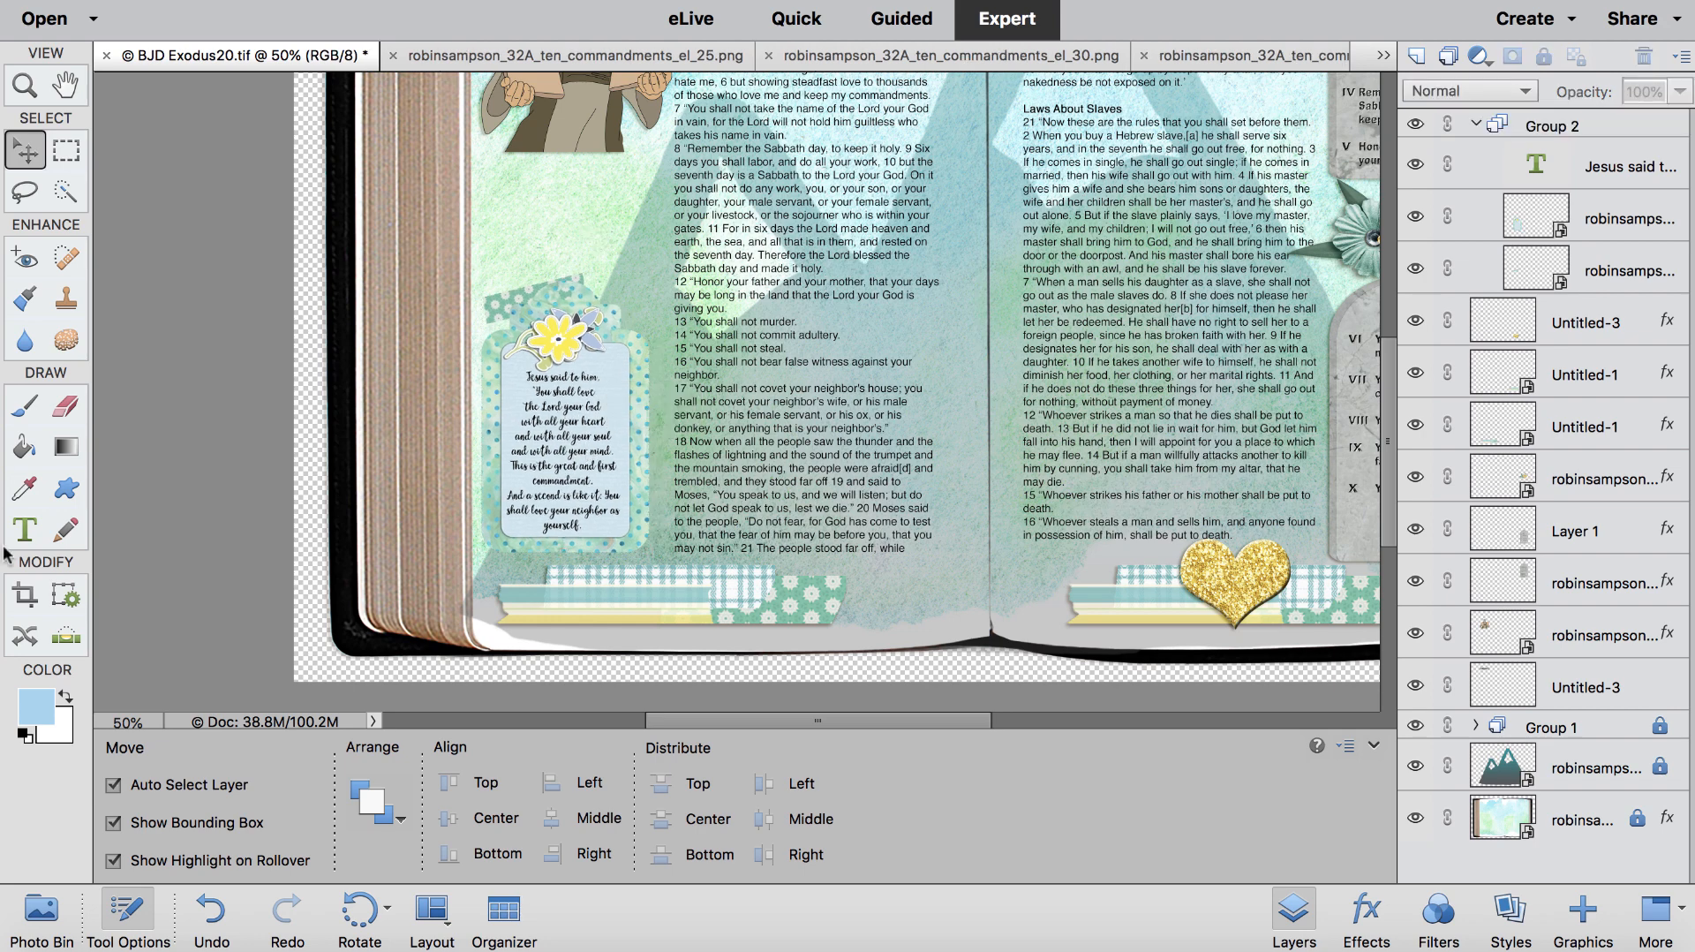
Step: Add a text box reading "On these two commandments depend all the Law and the Prophets." above the tag and nudge it slightly upward
left_click(25, 529)
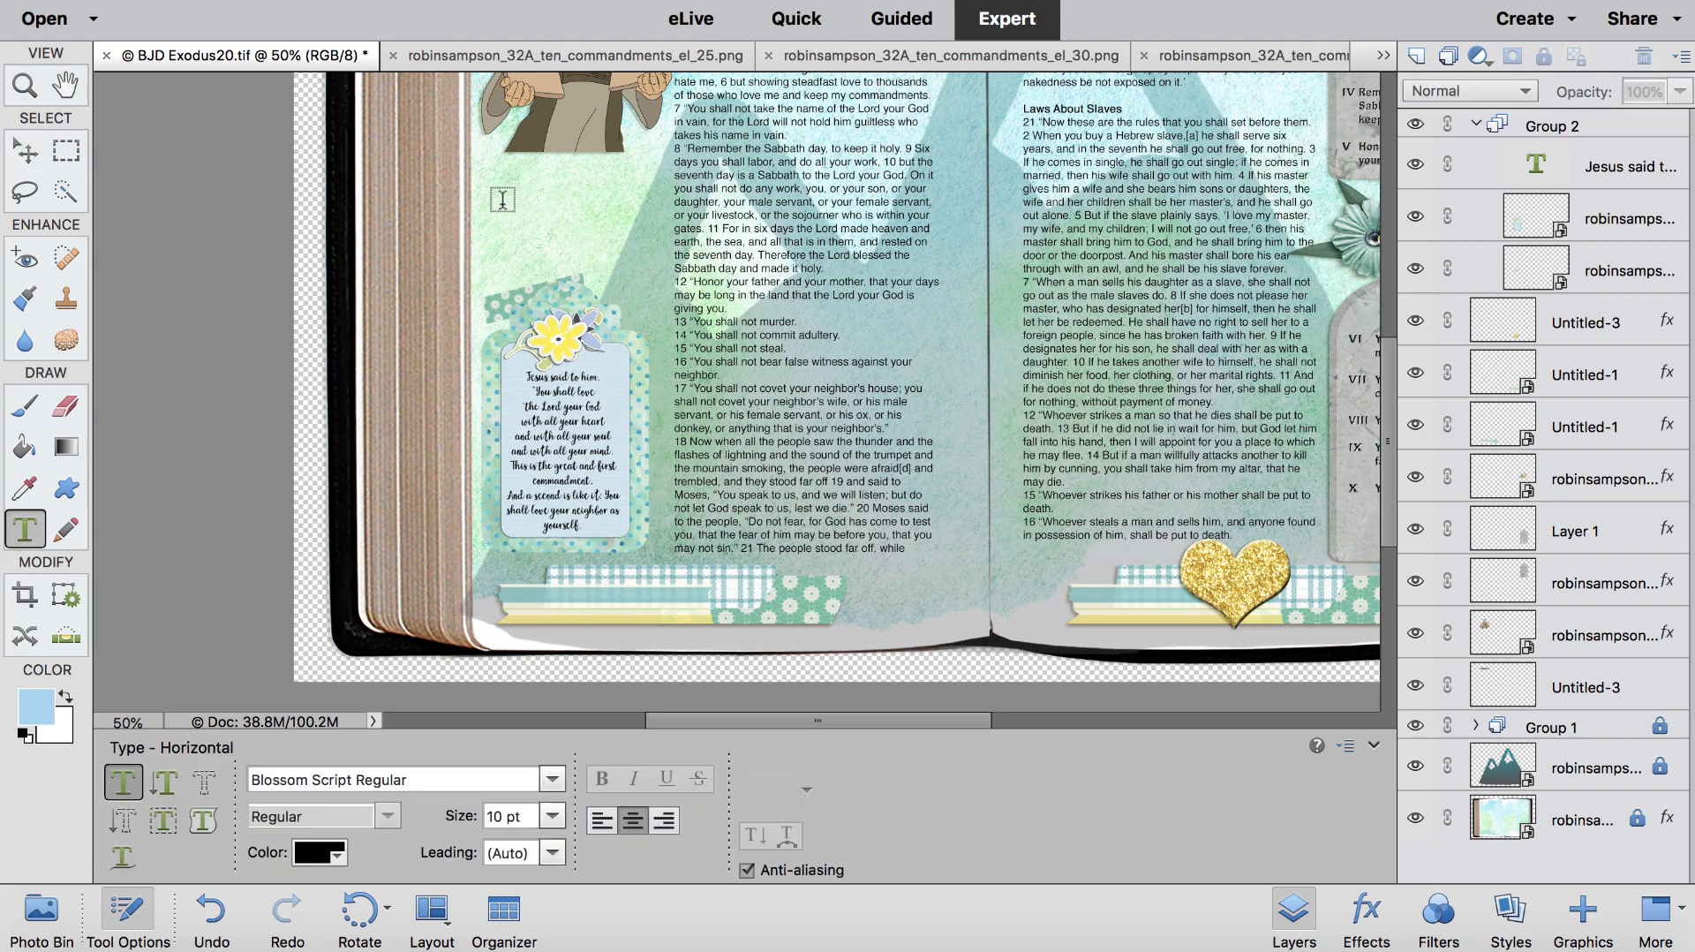
left_click_drag(523, 204, 646, 258)
type("On these two commandments depend all the Law and the Prophets.")
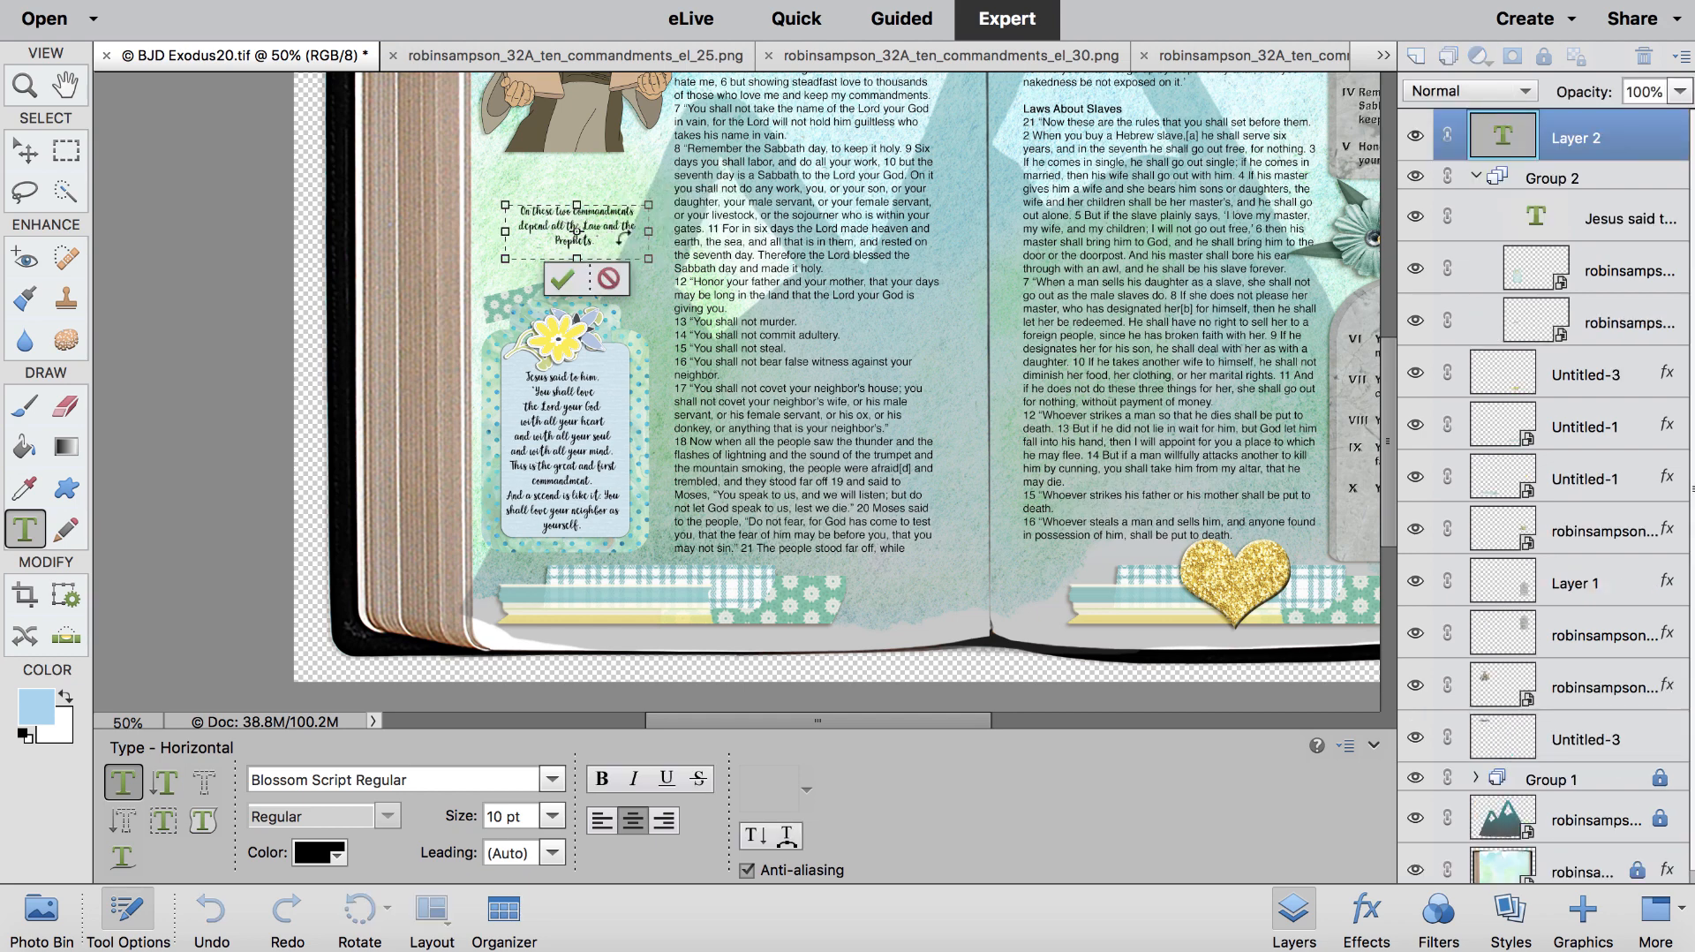
left_click(25, 151)
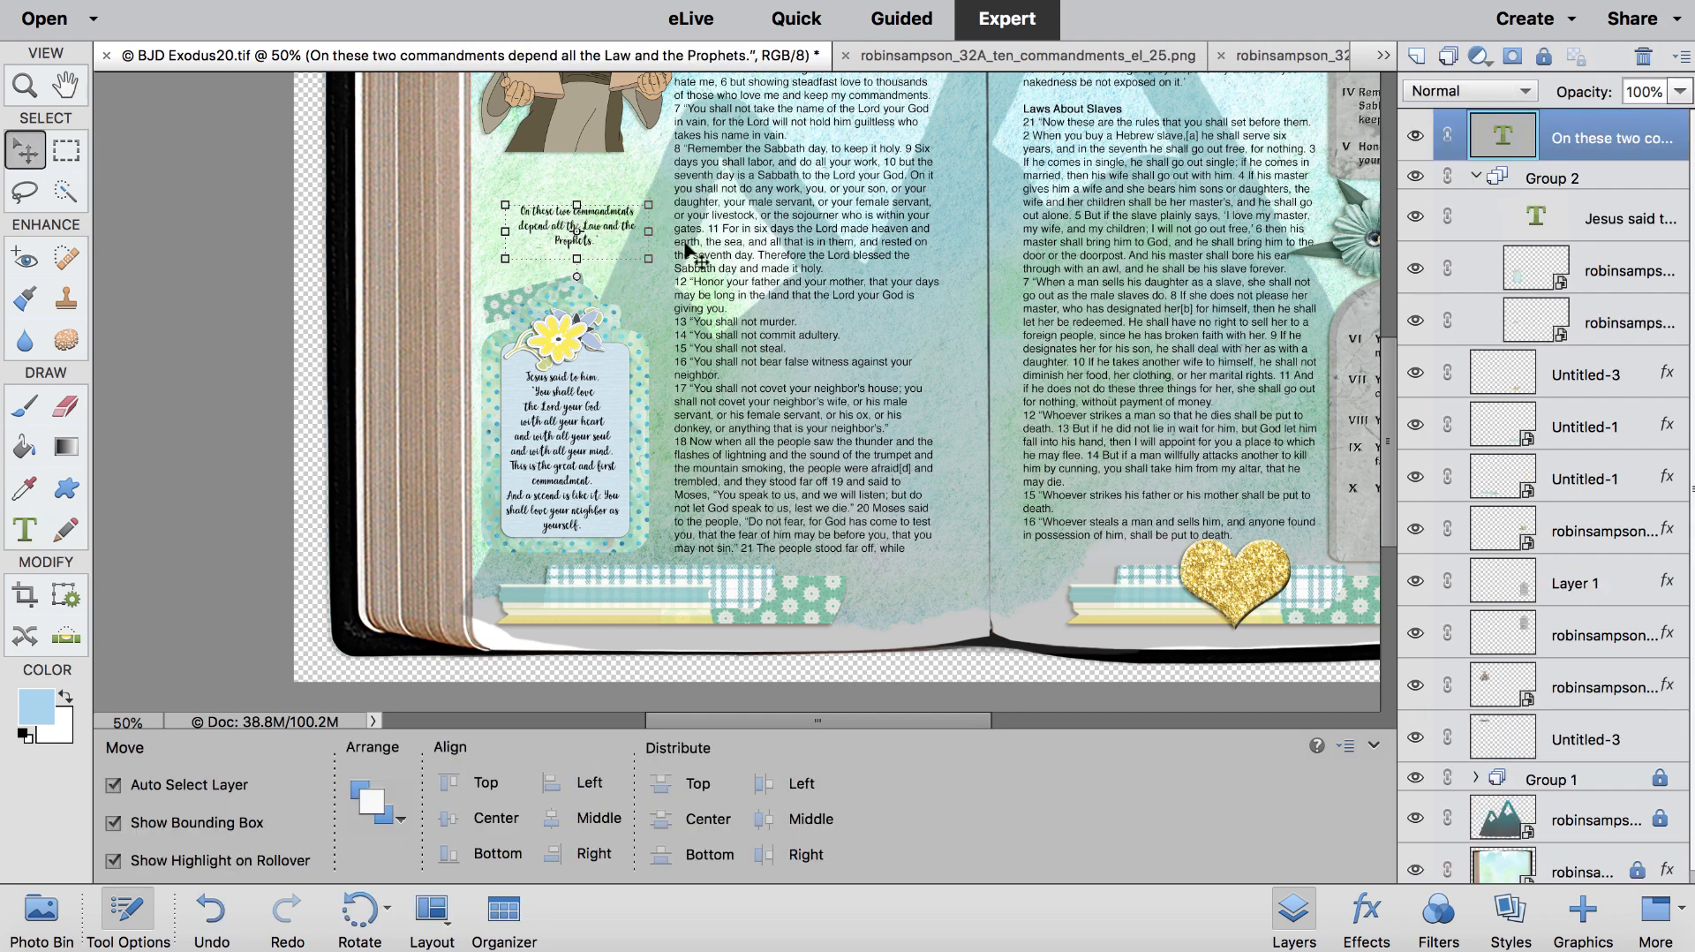
left_click_drag(611, 216, 597, 201)
Step: Widen the new text box so its sentence fits on two lines, and place it just above the tag
key("super+equal")
key("super+equal")
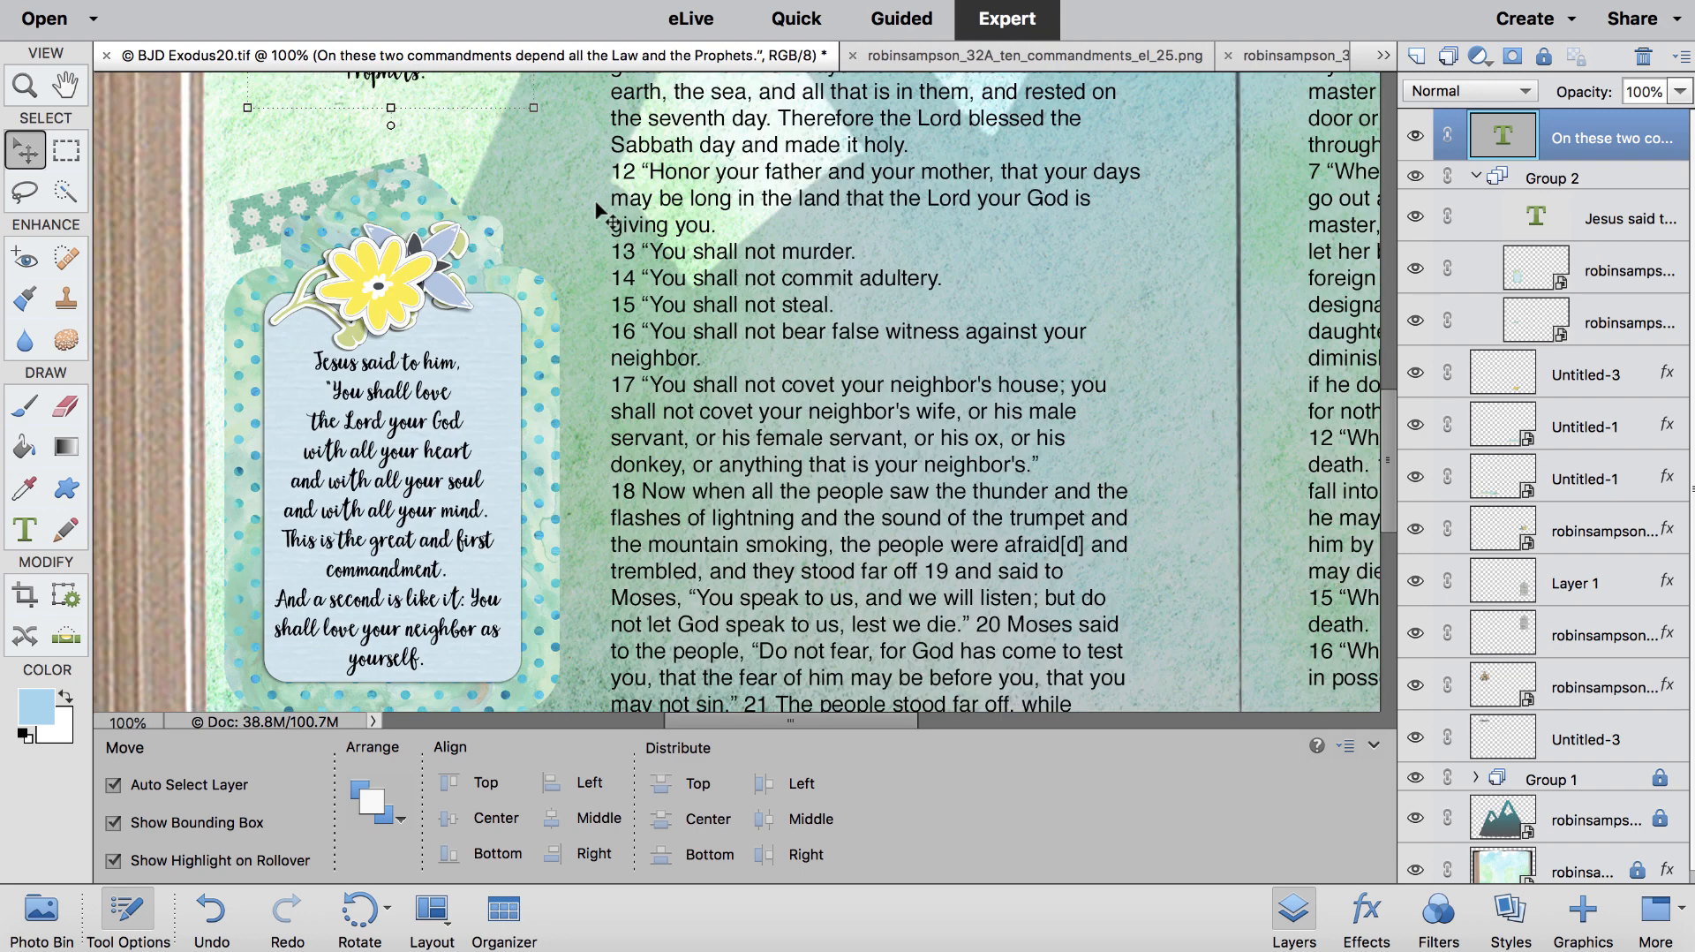
scroll(597, 210, "up", 5)
scroll(597, 210, "left", 3)
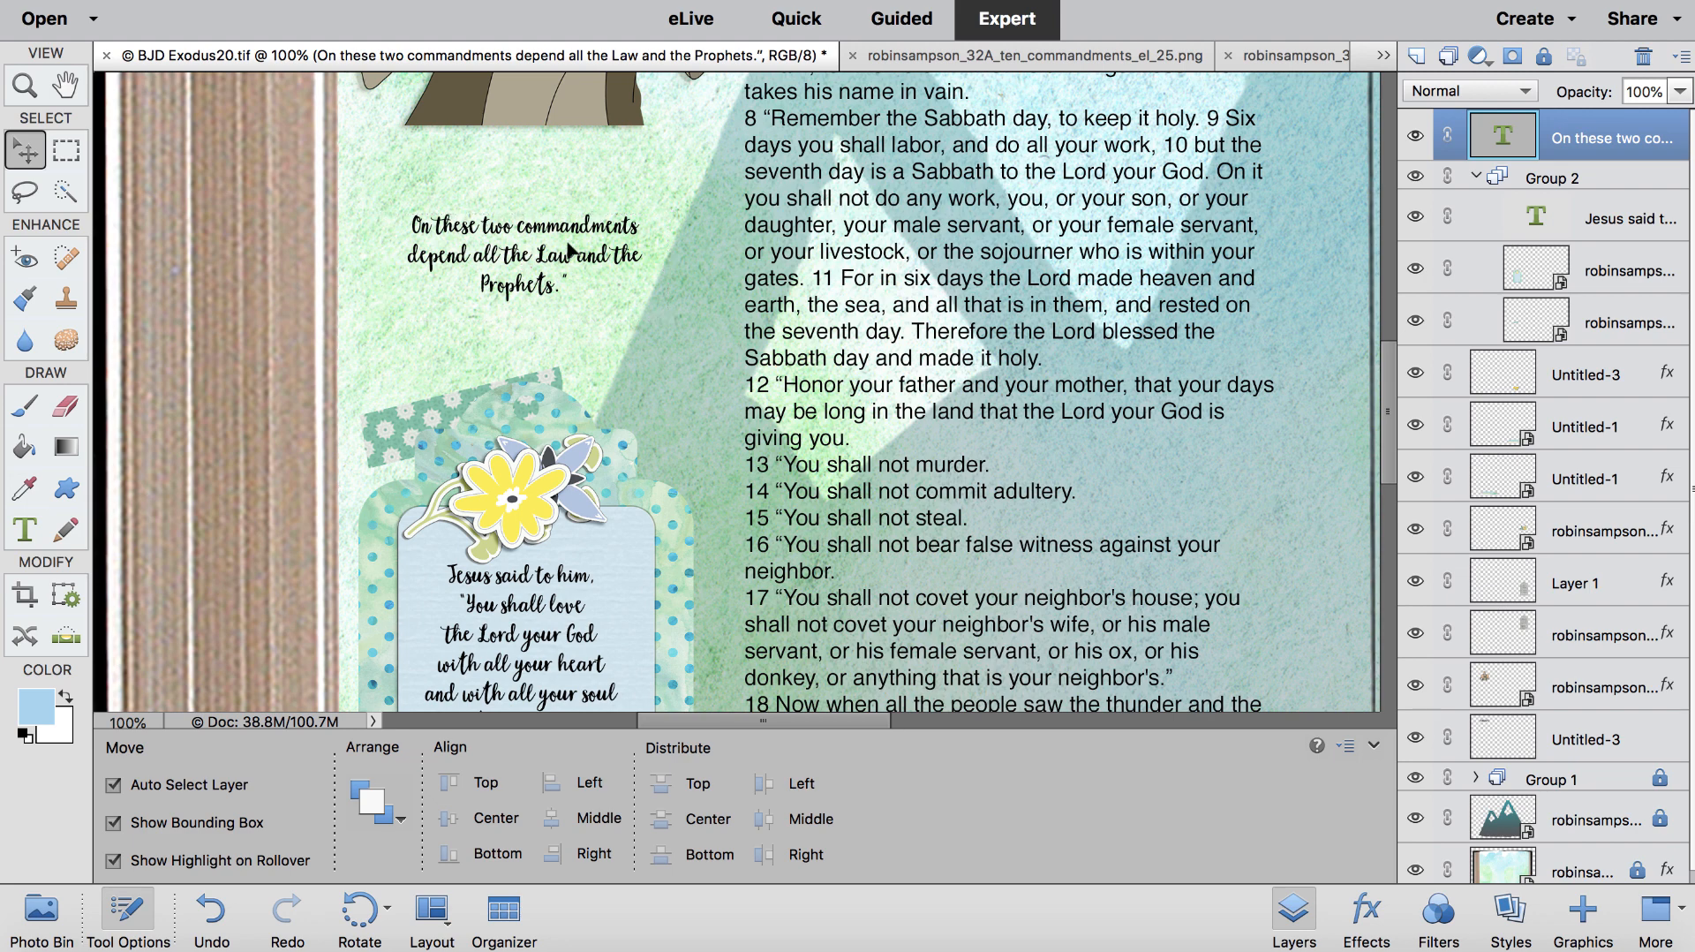
left_click(671, 261)
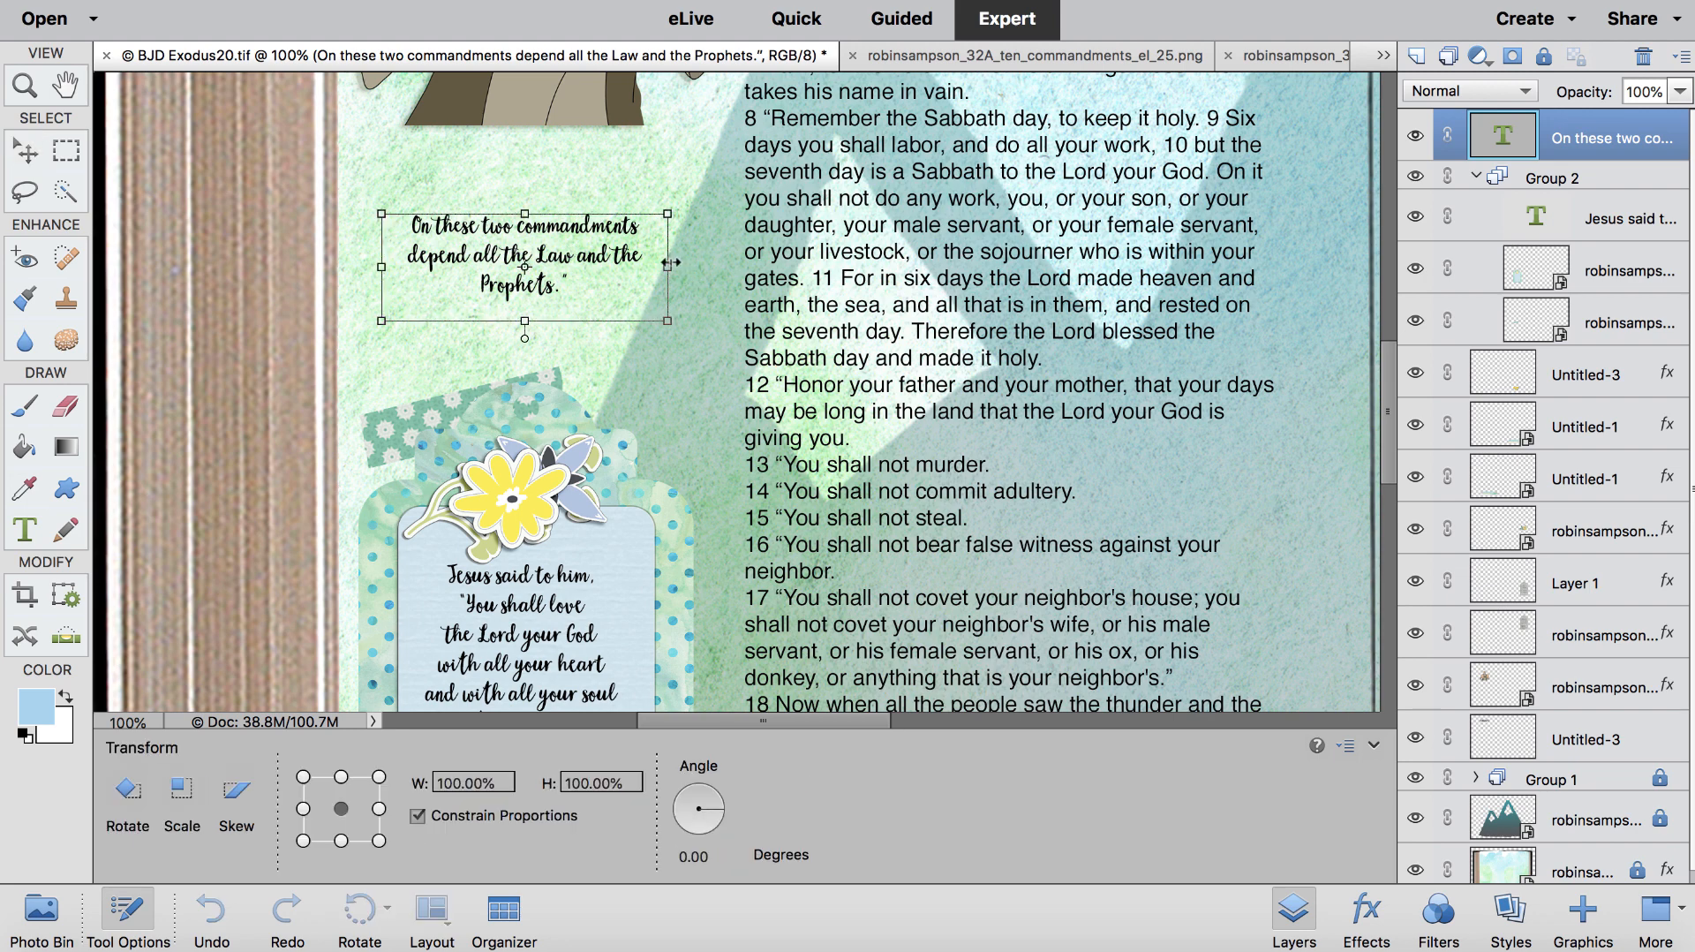
left_click(25, 525)
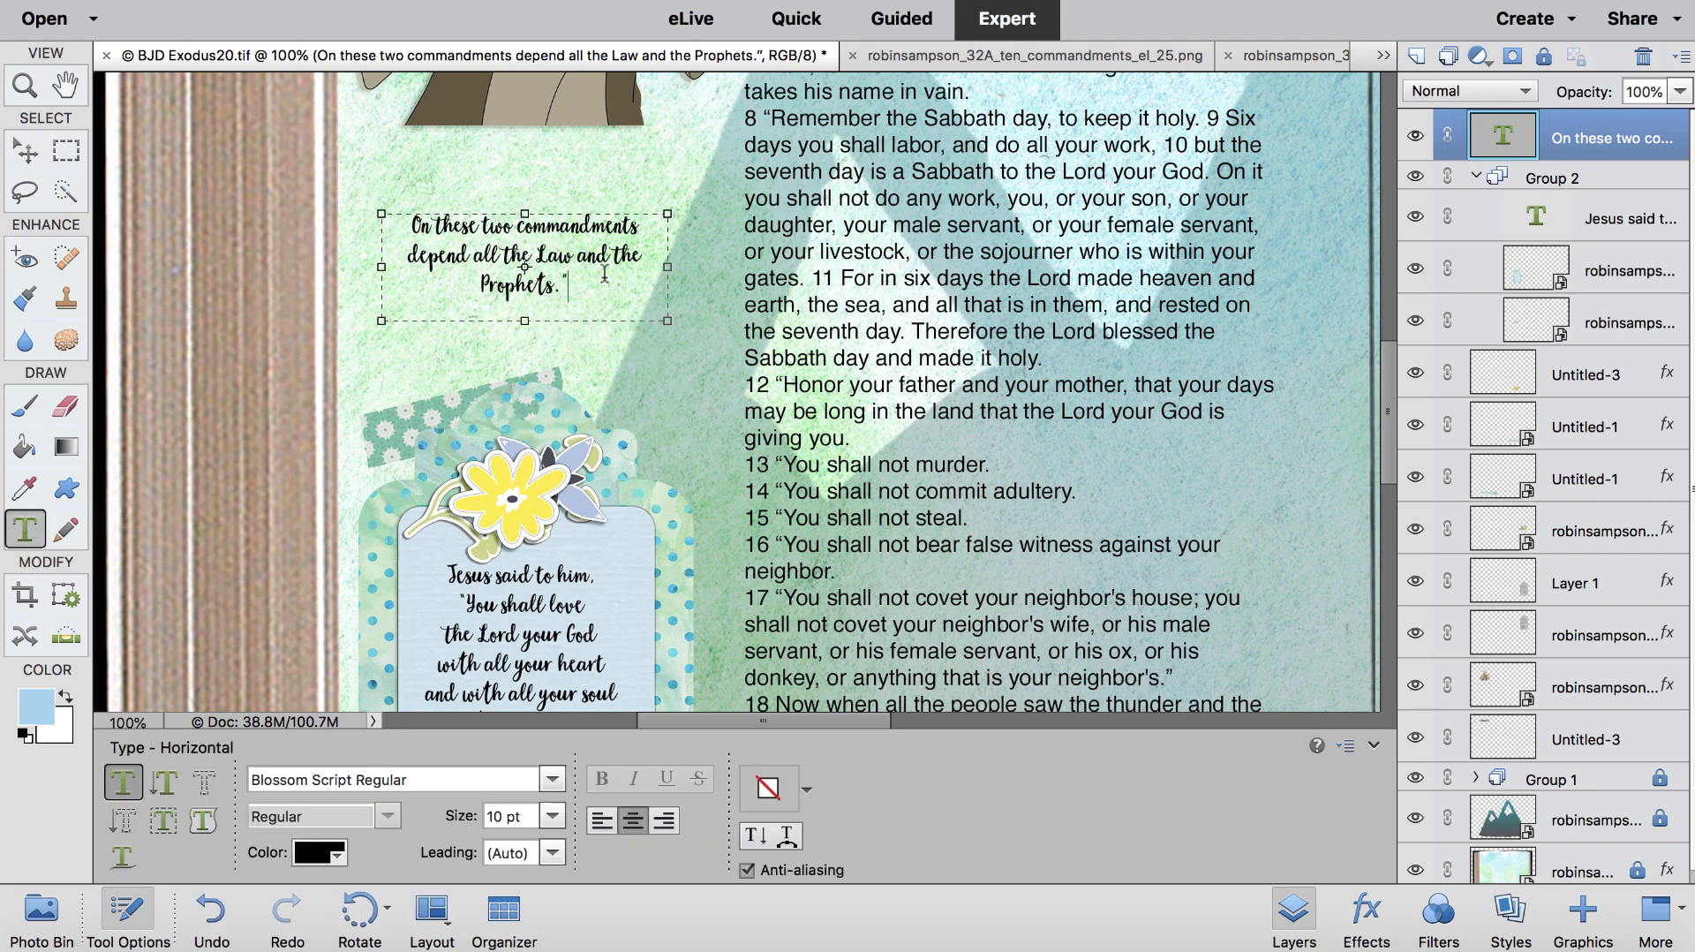
left_click_drag(673, 265, 740, 265)
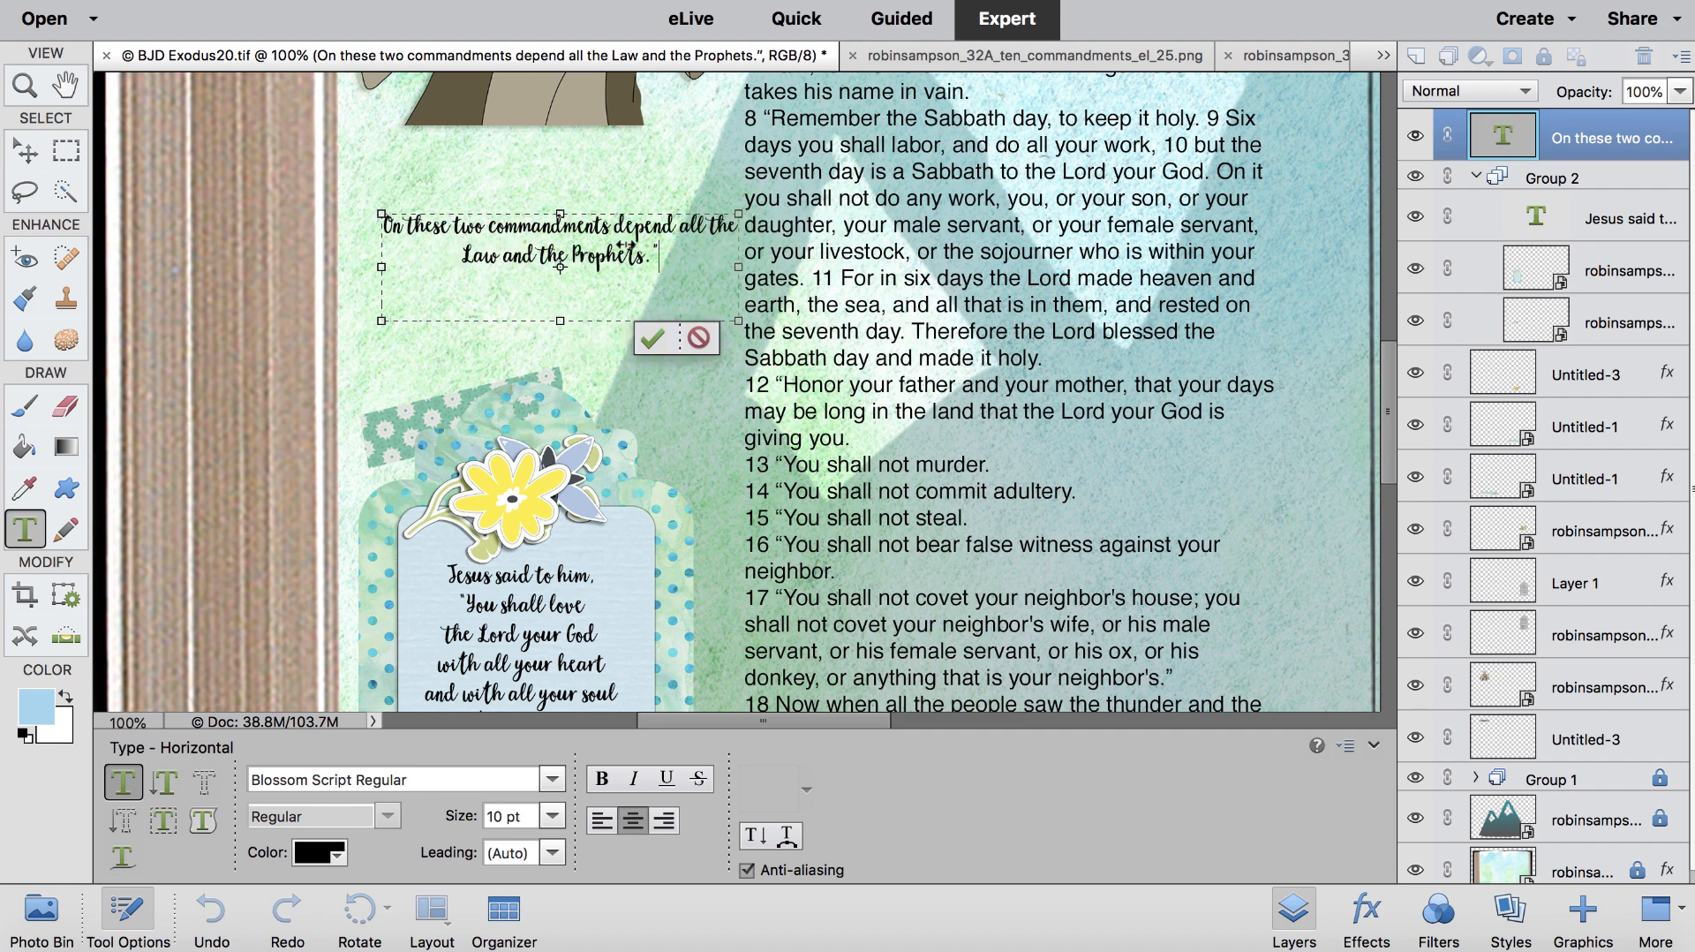
left_click(651, 337)
left_click_drag(636, 225, 610, 325)
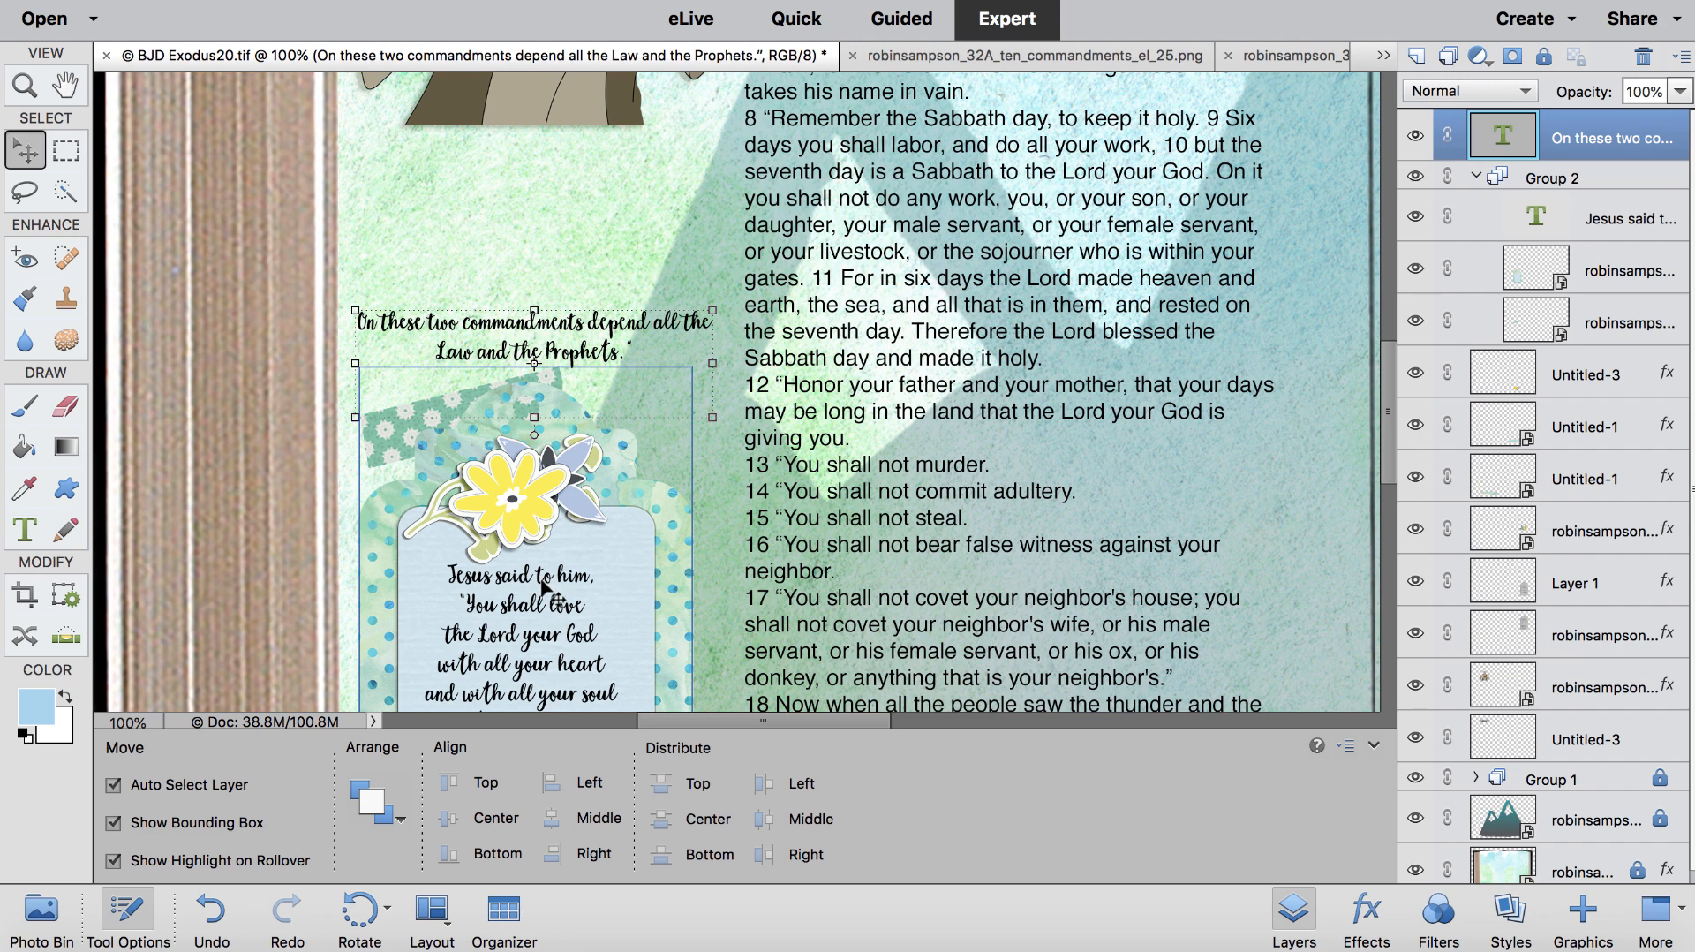
Step: Draw an Arrow 12 custom shape from the Arrows set just above the "On these two commandments" sentence
left_click(71, 488)
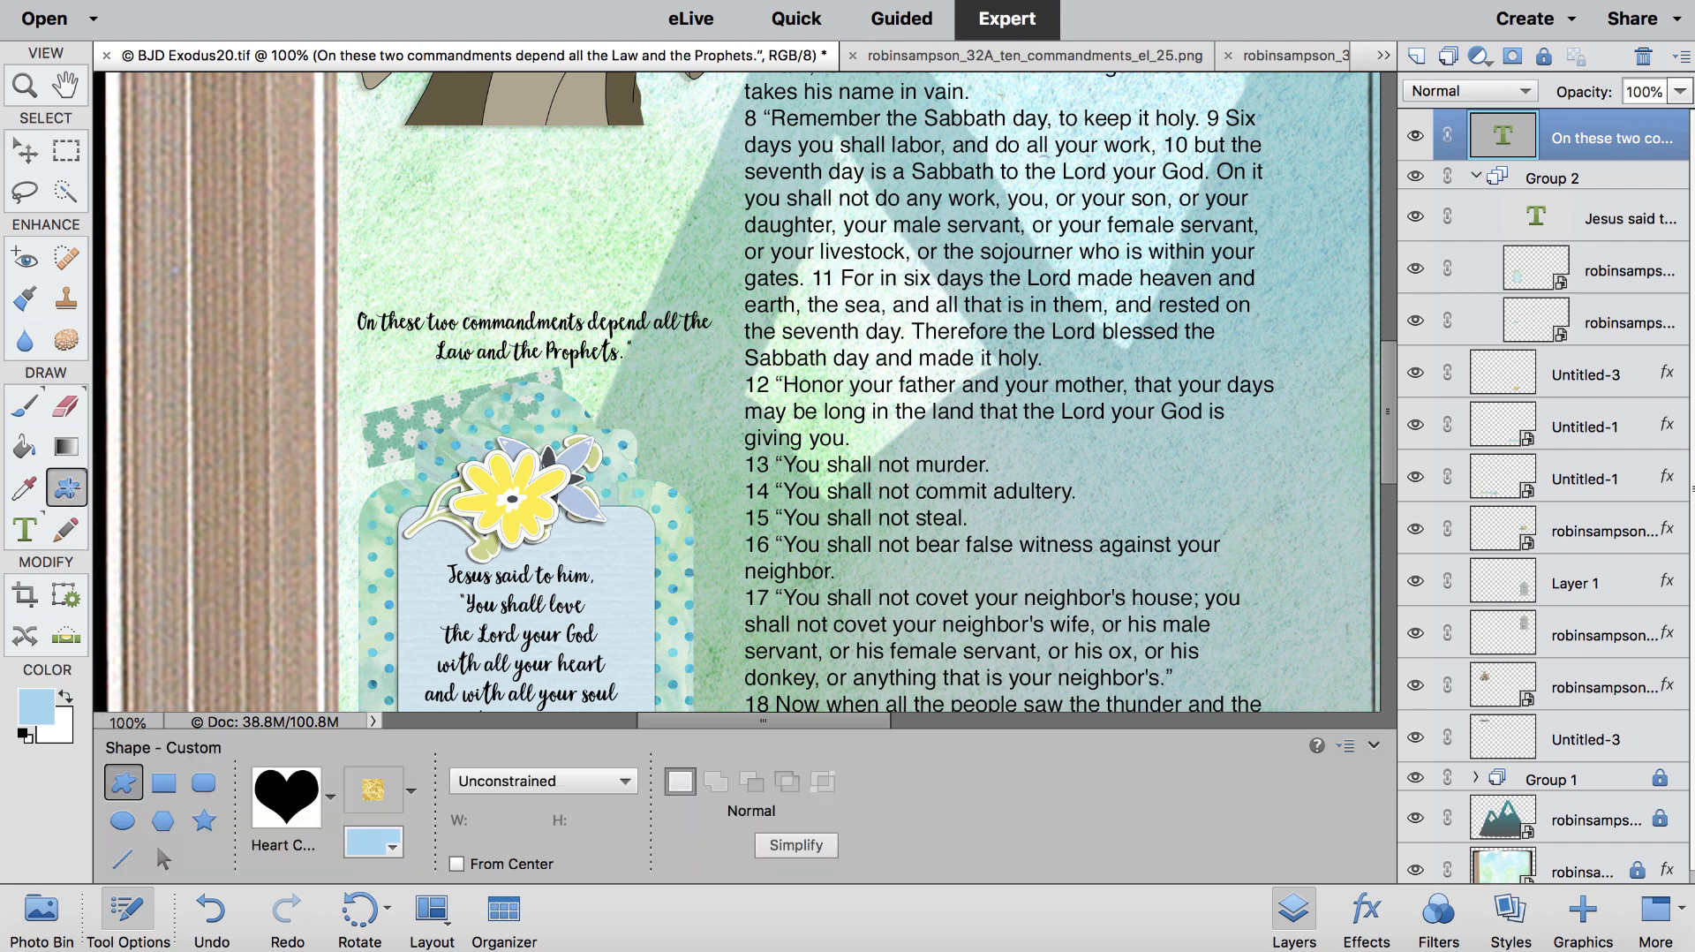
left_click(327, 797)
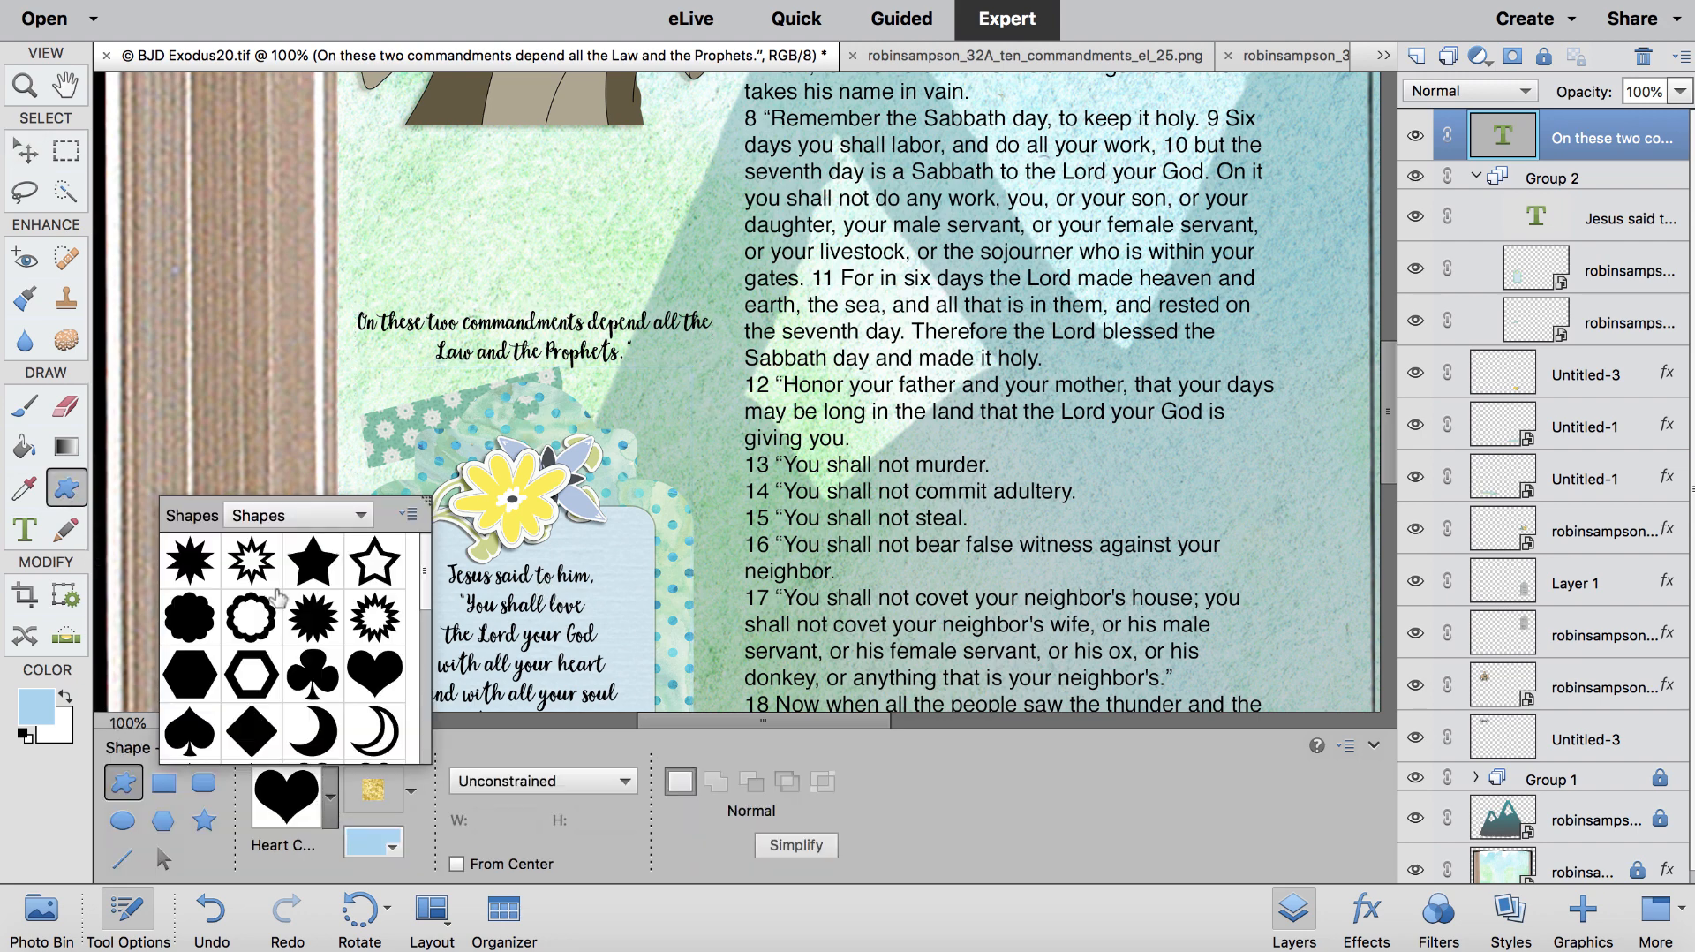
scroll(277, 599, "down", 10)
left_click(316, 516)
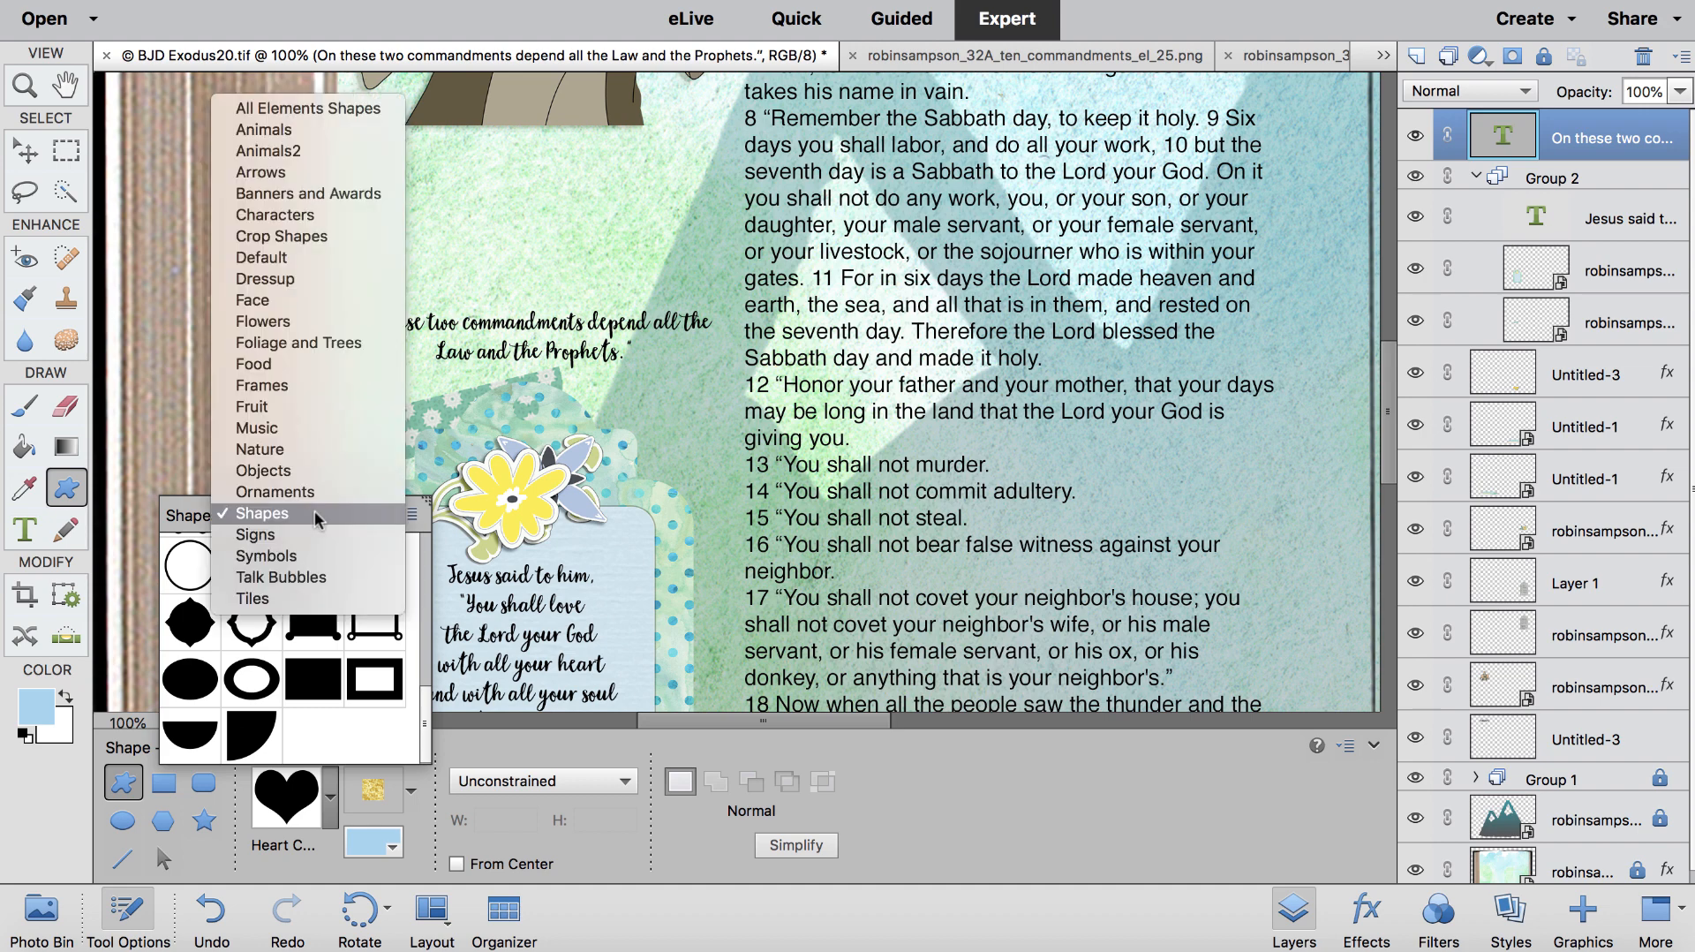
left_click(298, 171)
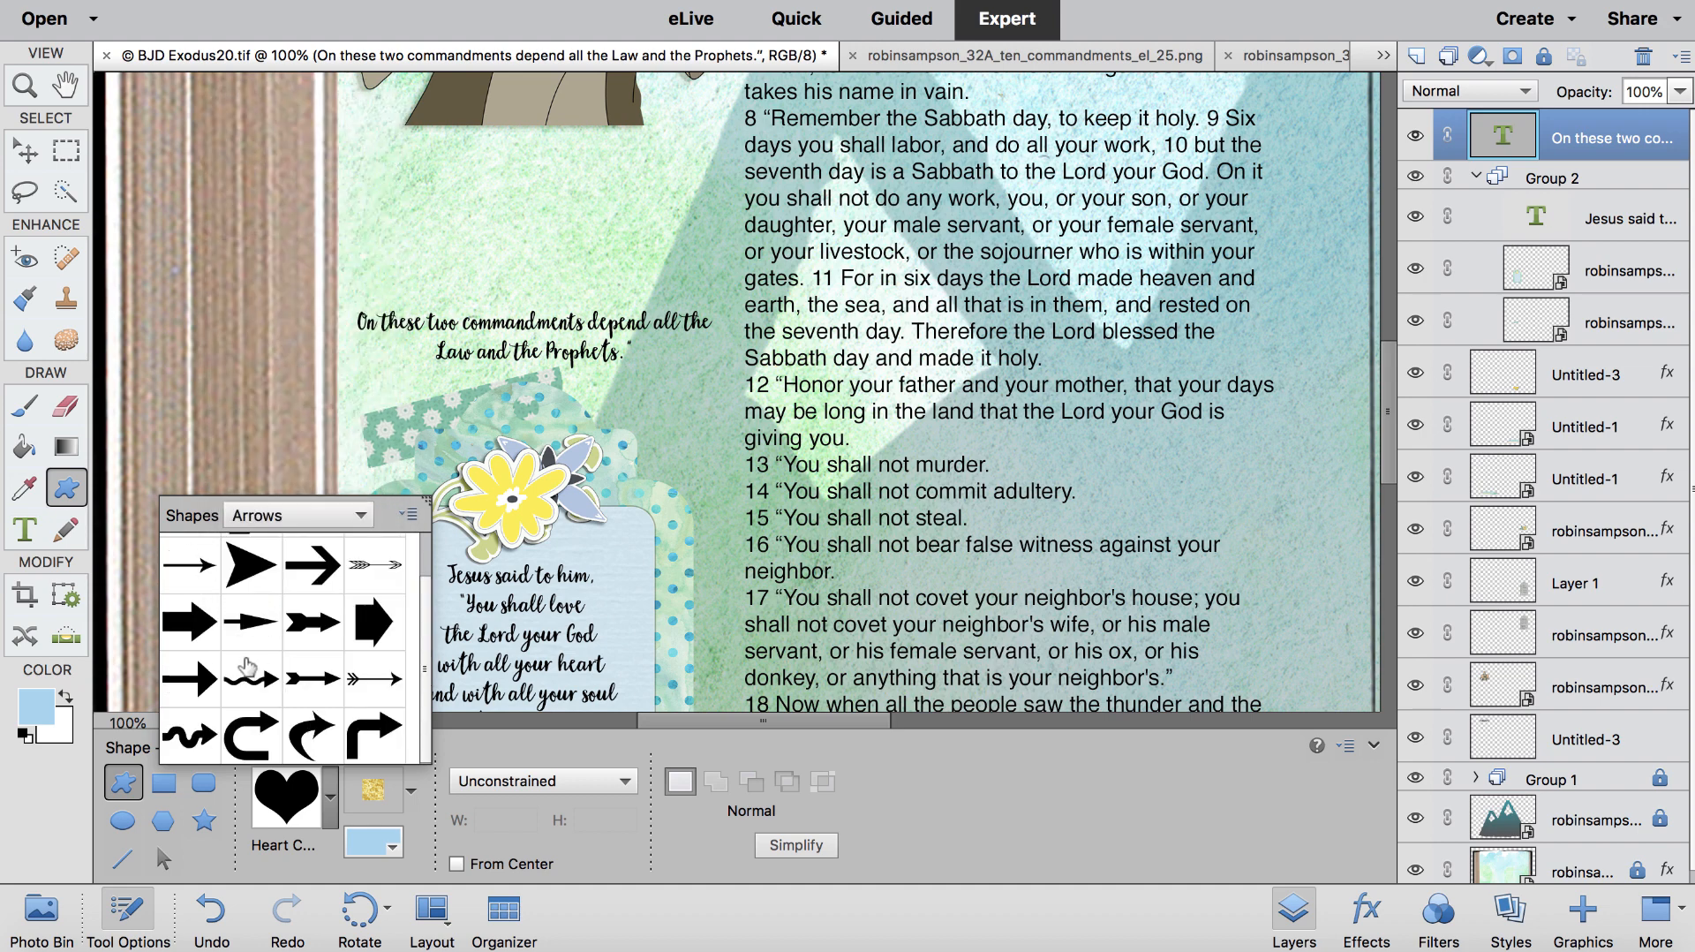
left_click(246, 575)
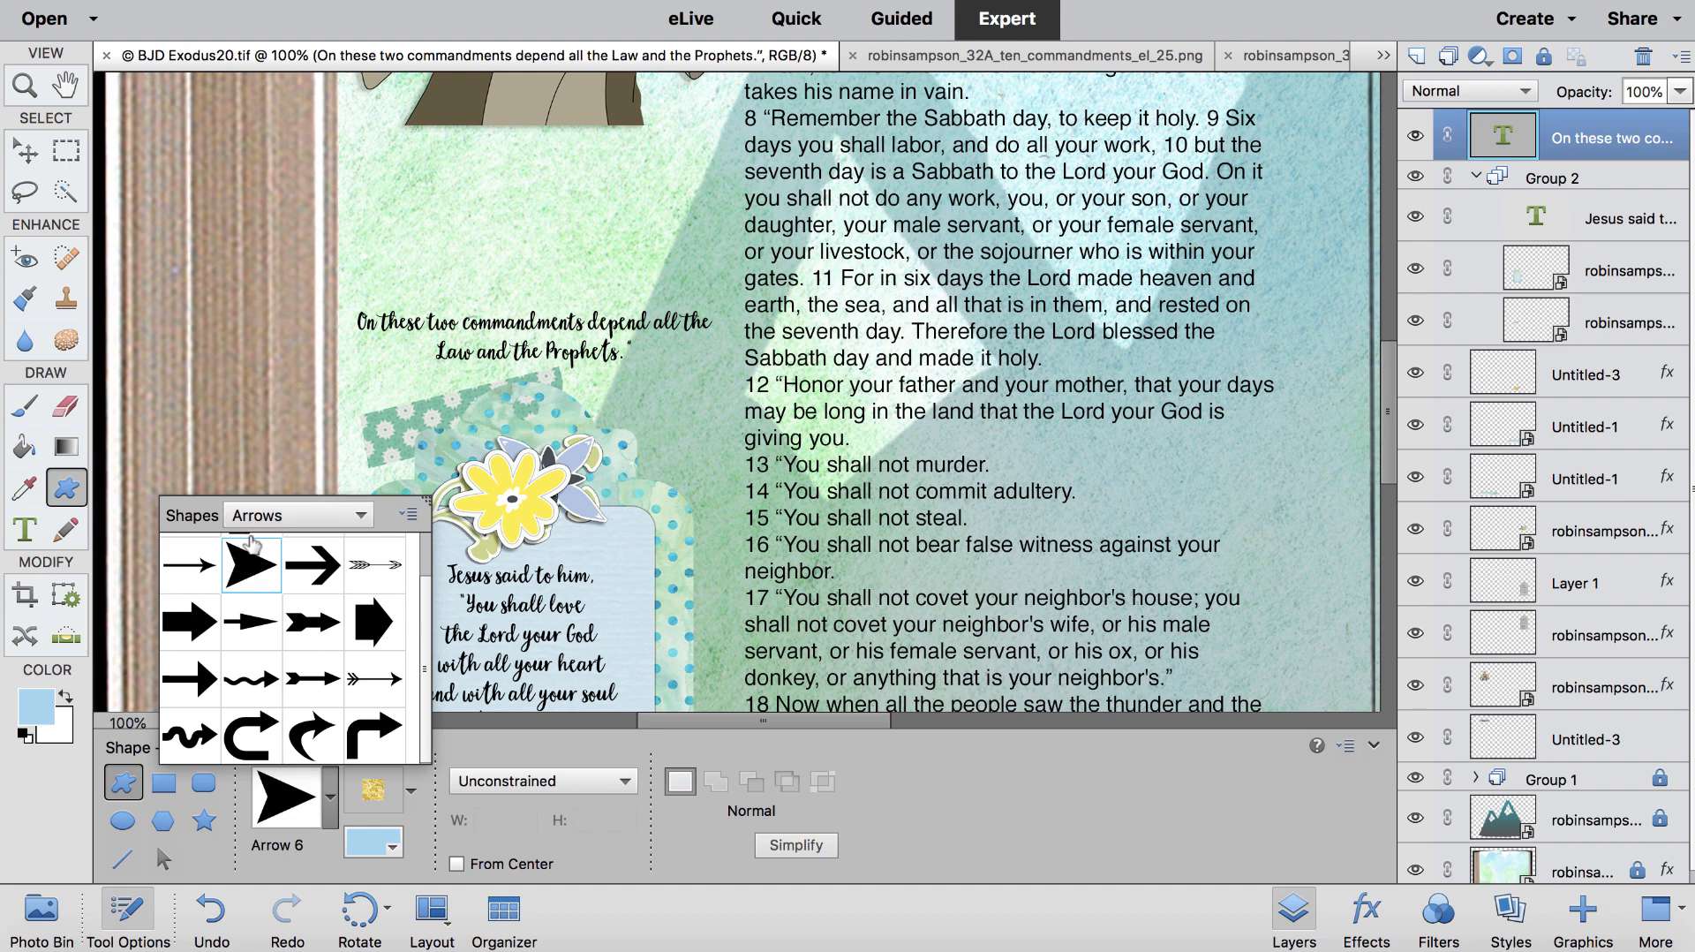
left_click(370, 625)
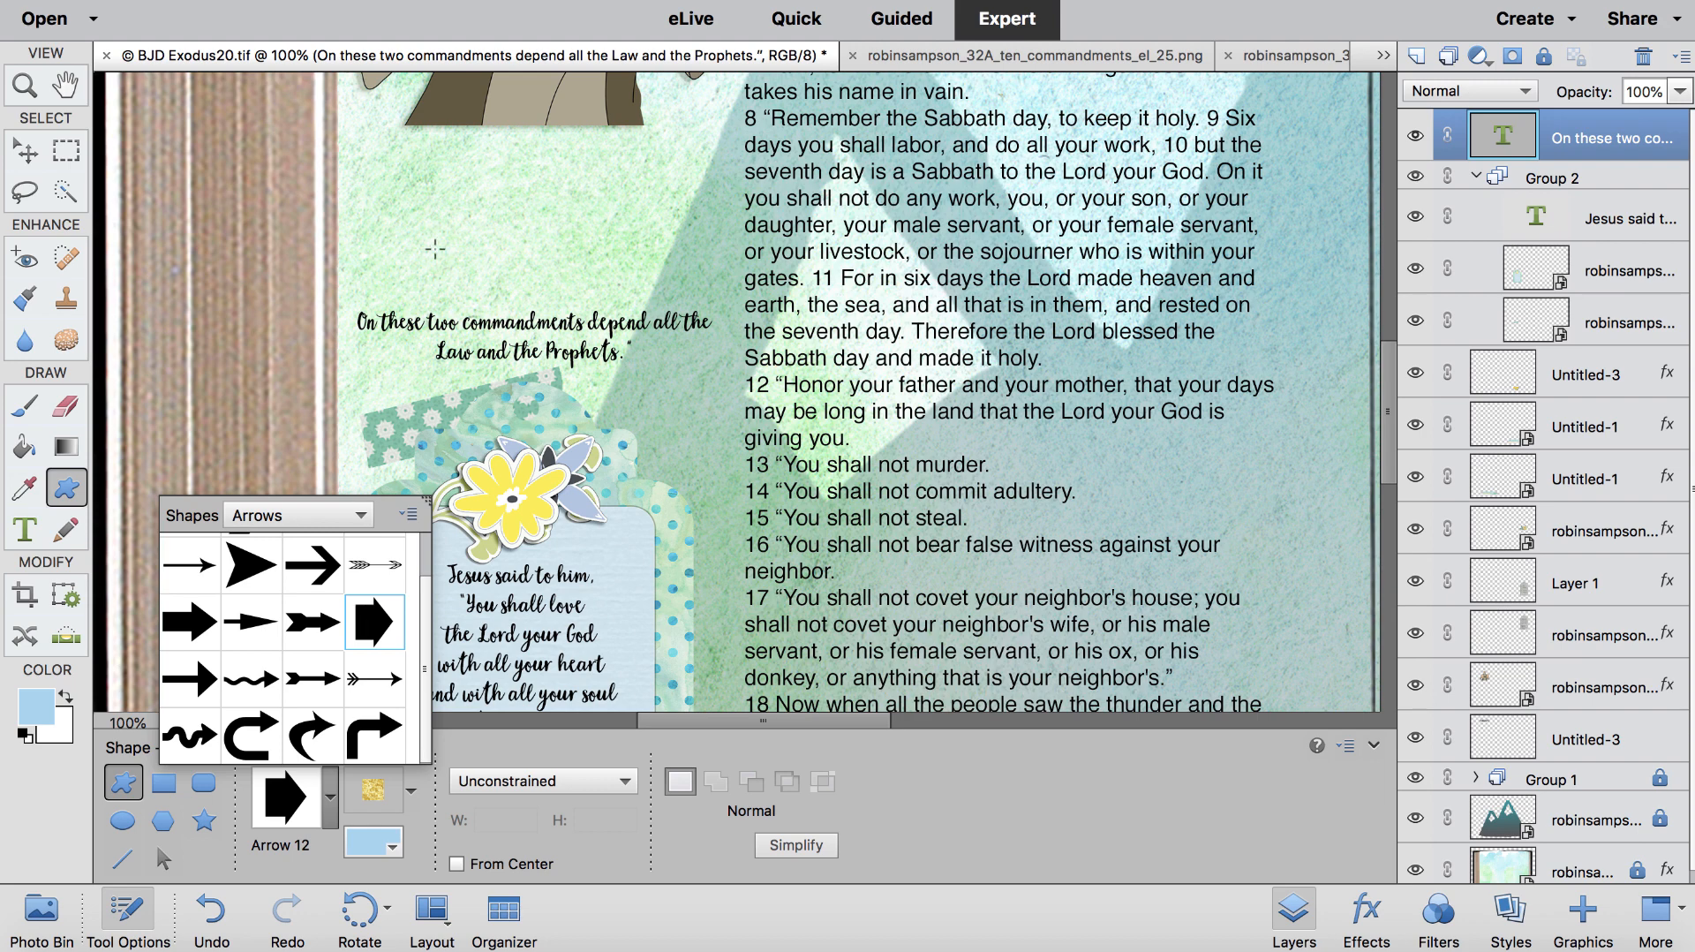
left_click_drag(423, 200, 533, 323)
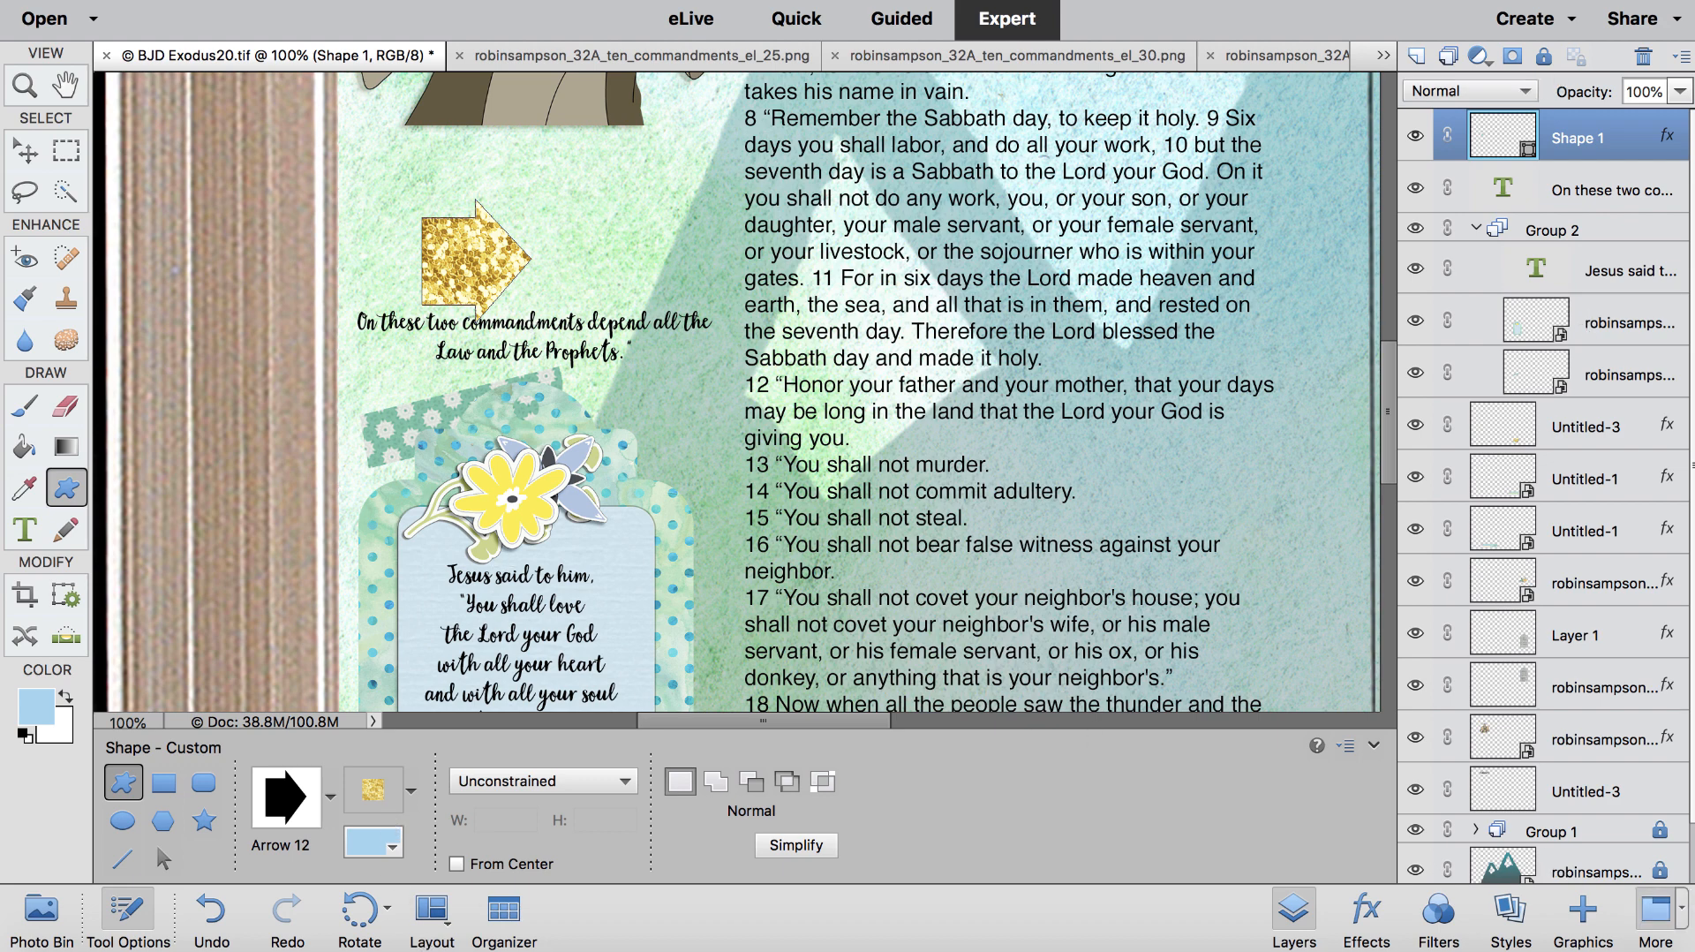
Step: Apply the darker blue glitter style from the ExodusGlitter set to the arrow
left_click(1510, 916)
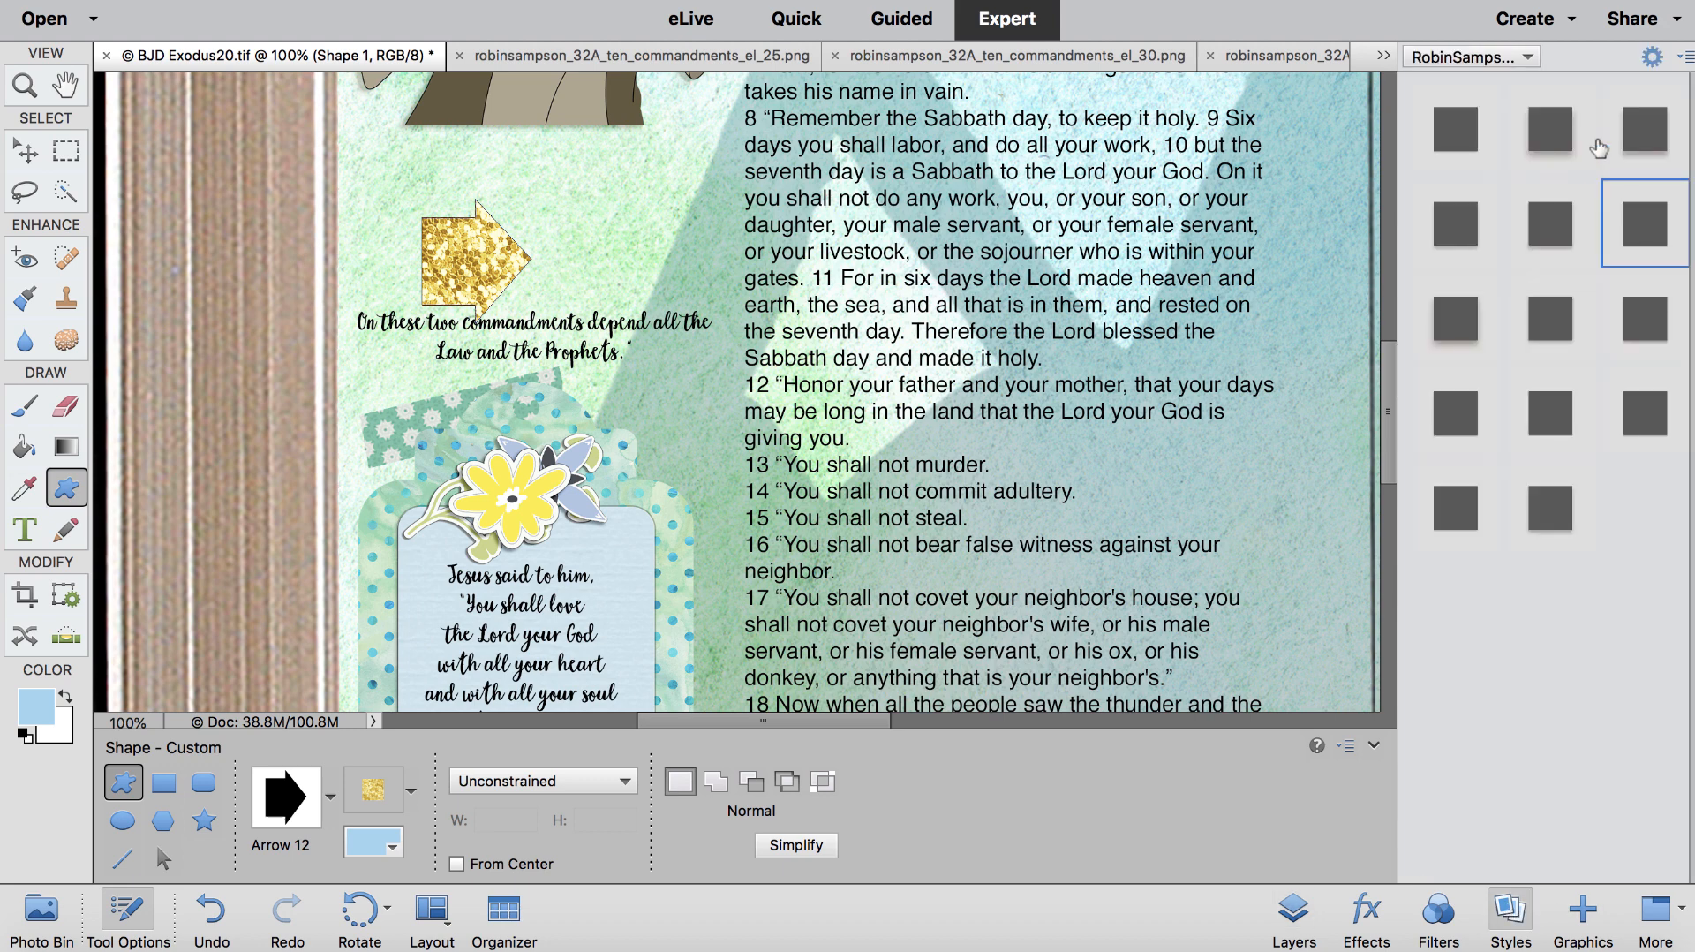
left_click(1522, 58)
scroll(1515, 44, "up", 5)
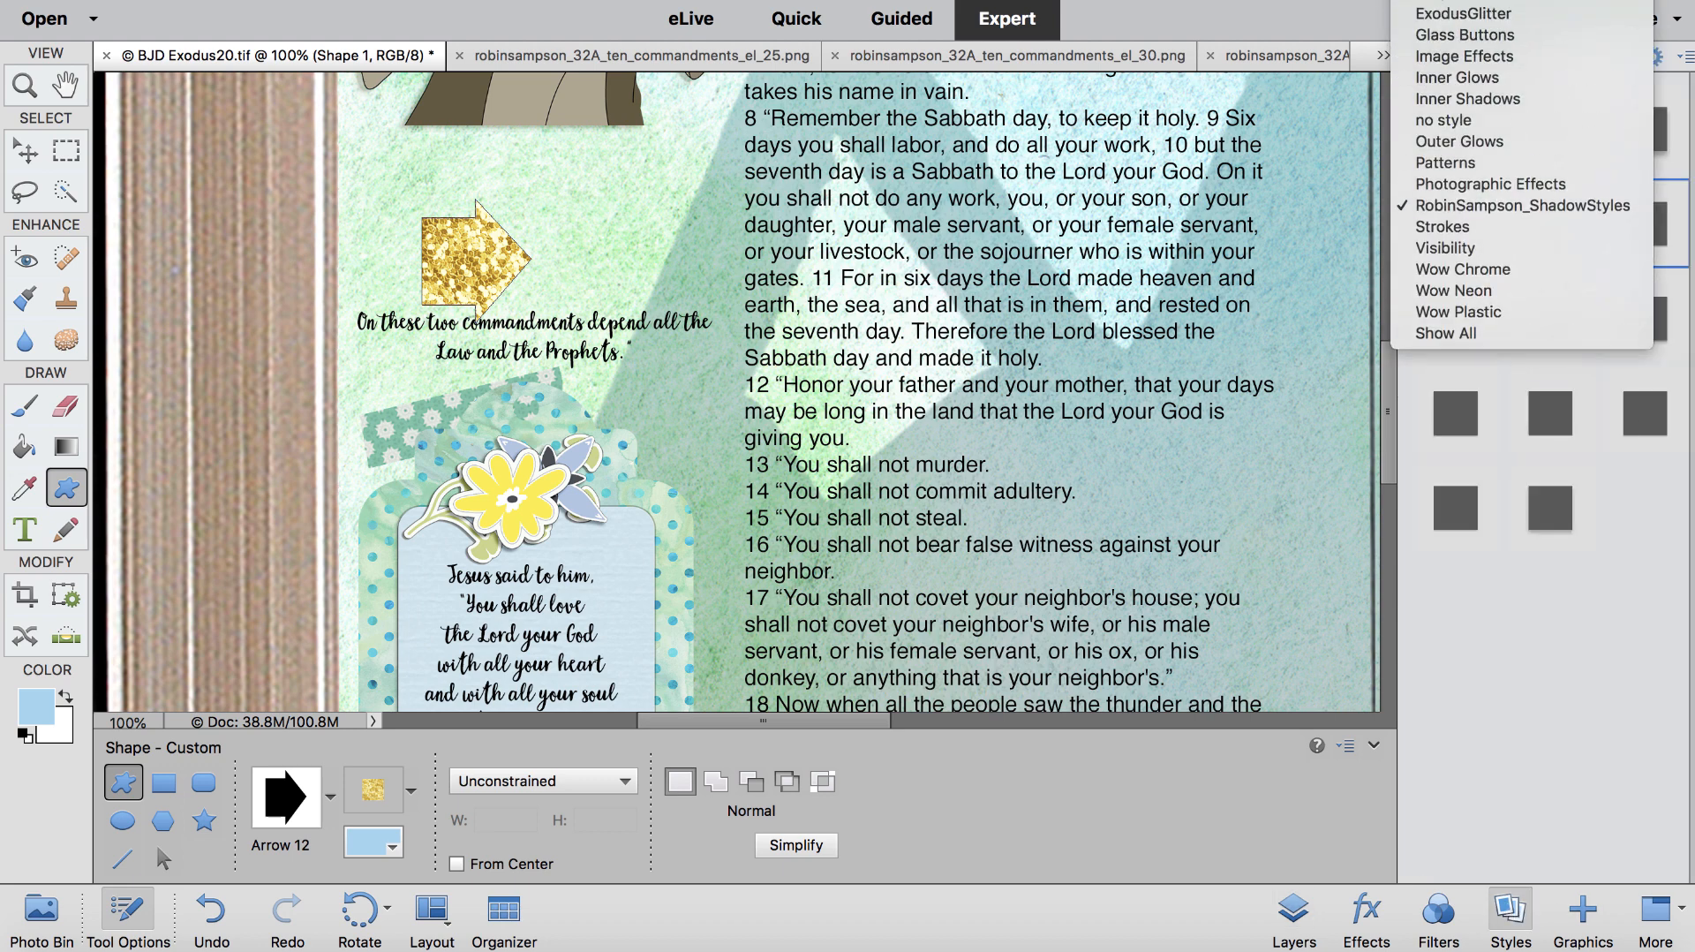
left_click(1507, 32)
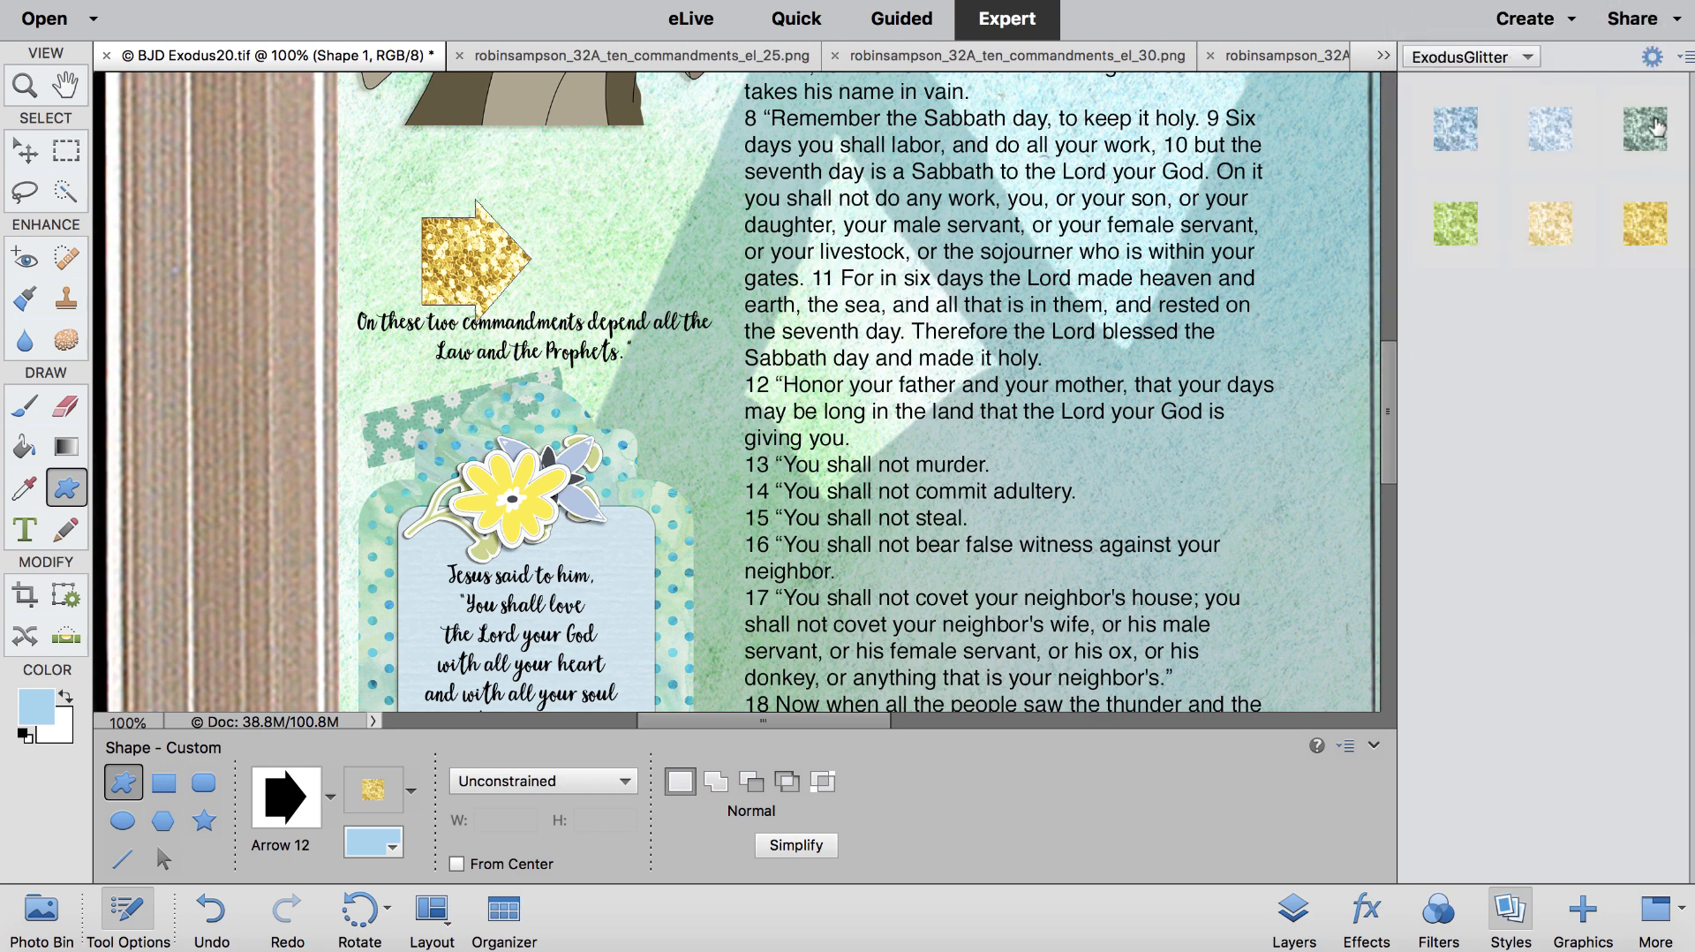
left_click(1459, 228)
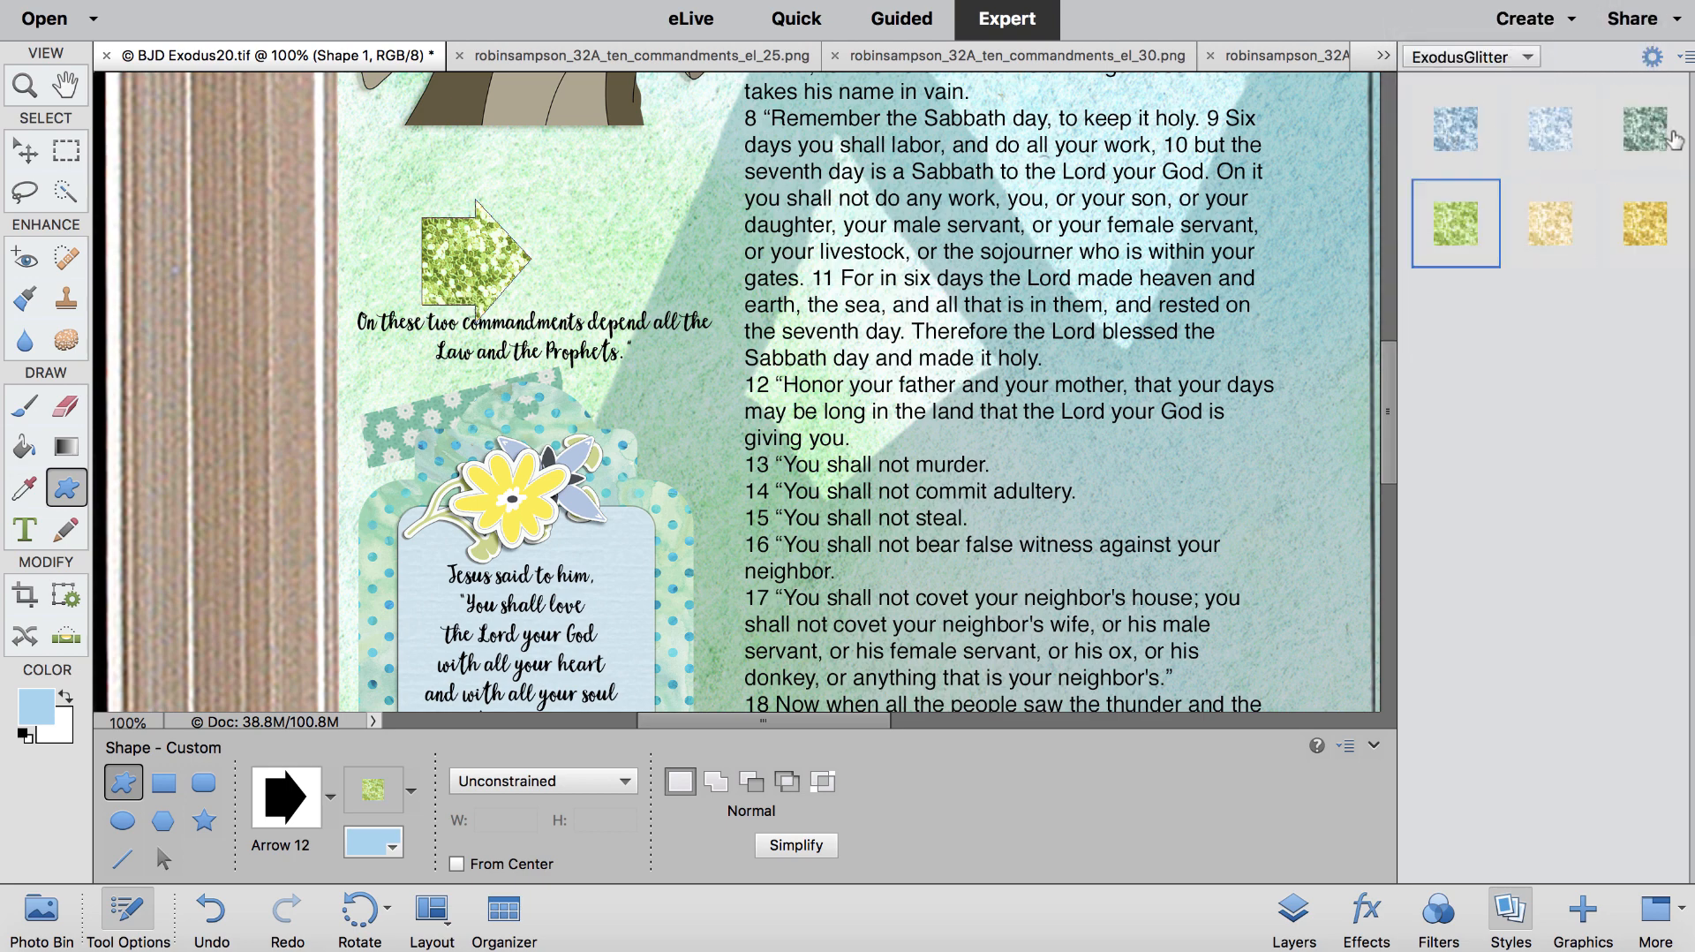
left_click(1457, 134)
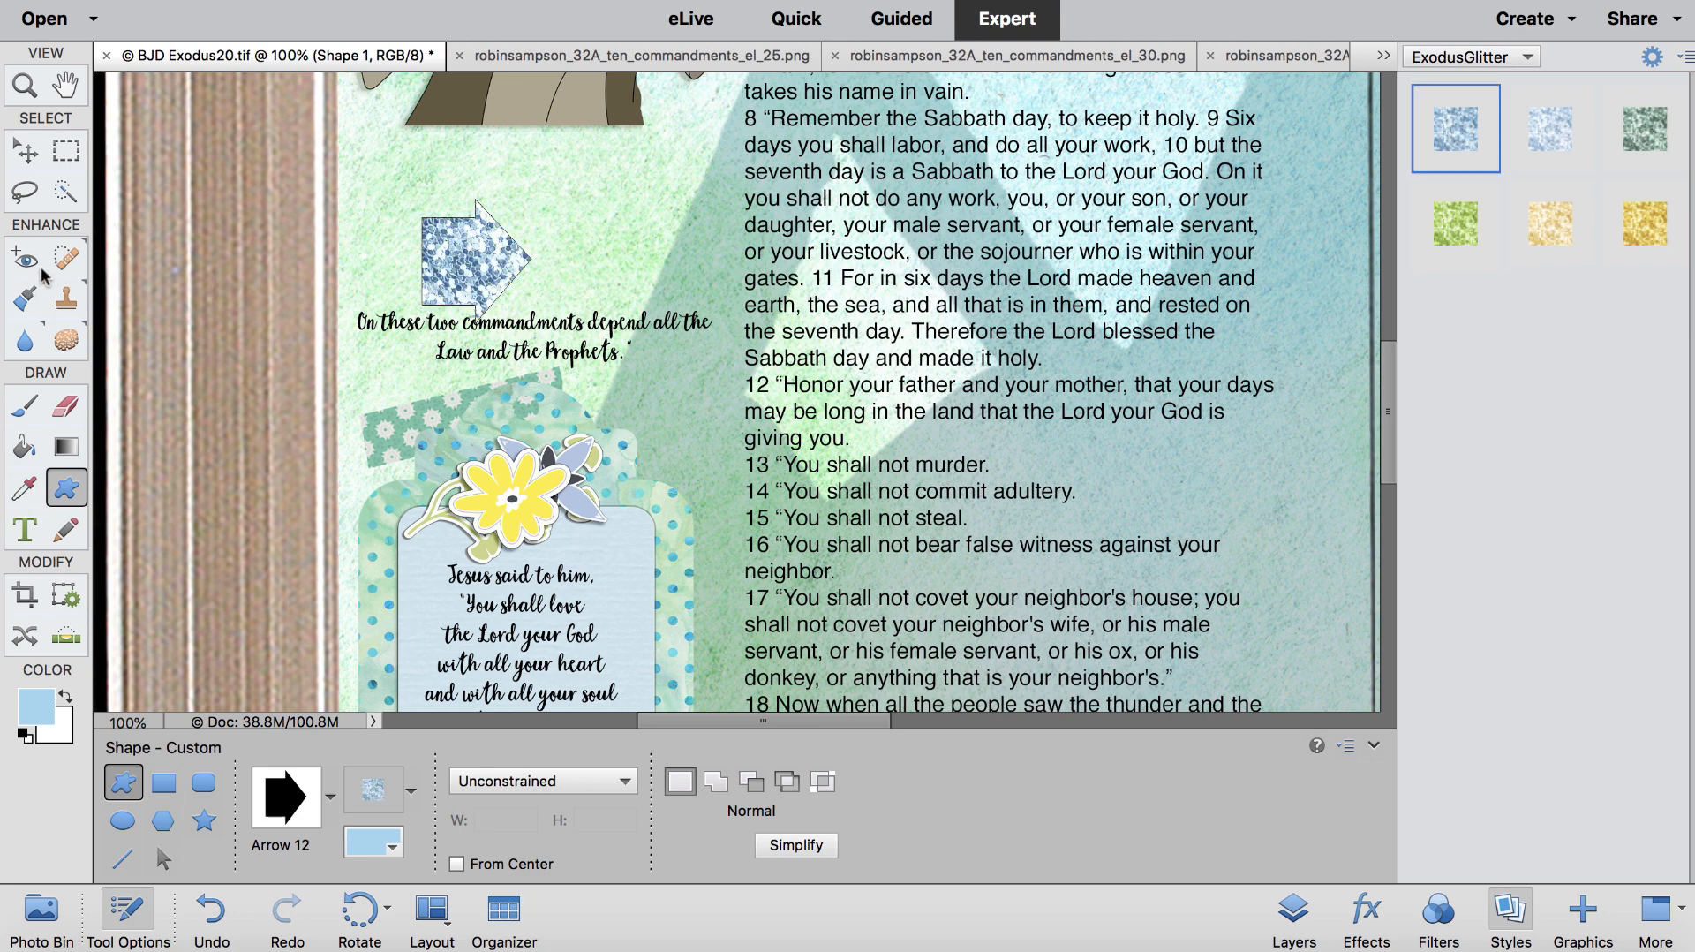
Step: Rotate the glitter arrow 90 degrees clockwise so it points down, and commit the transformation
left_click(24, 159)
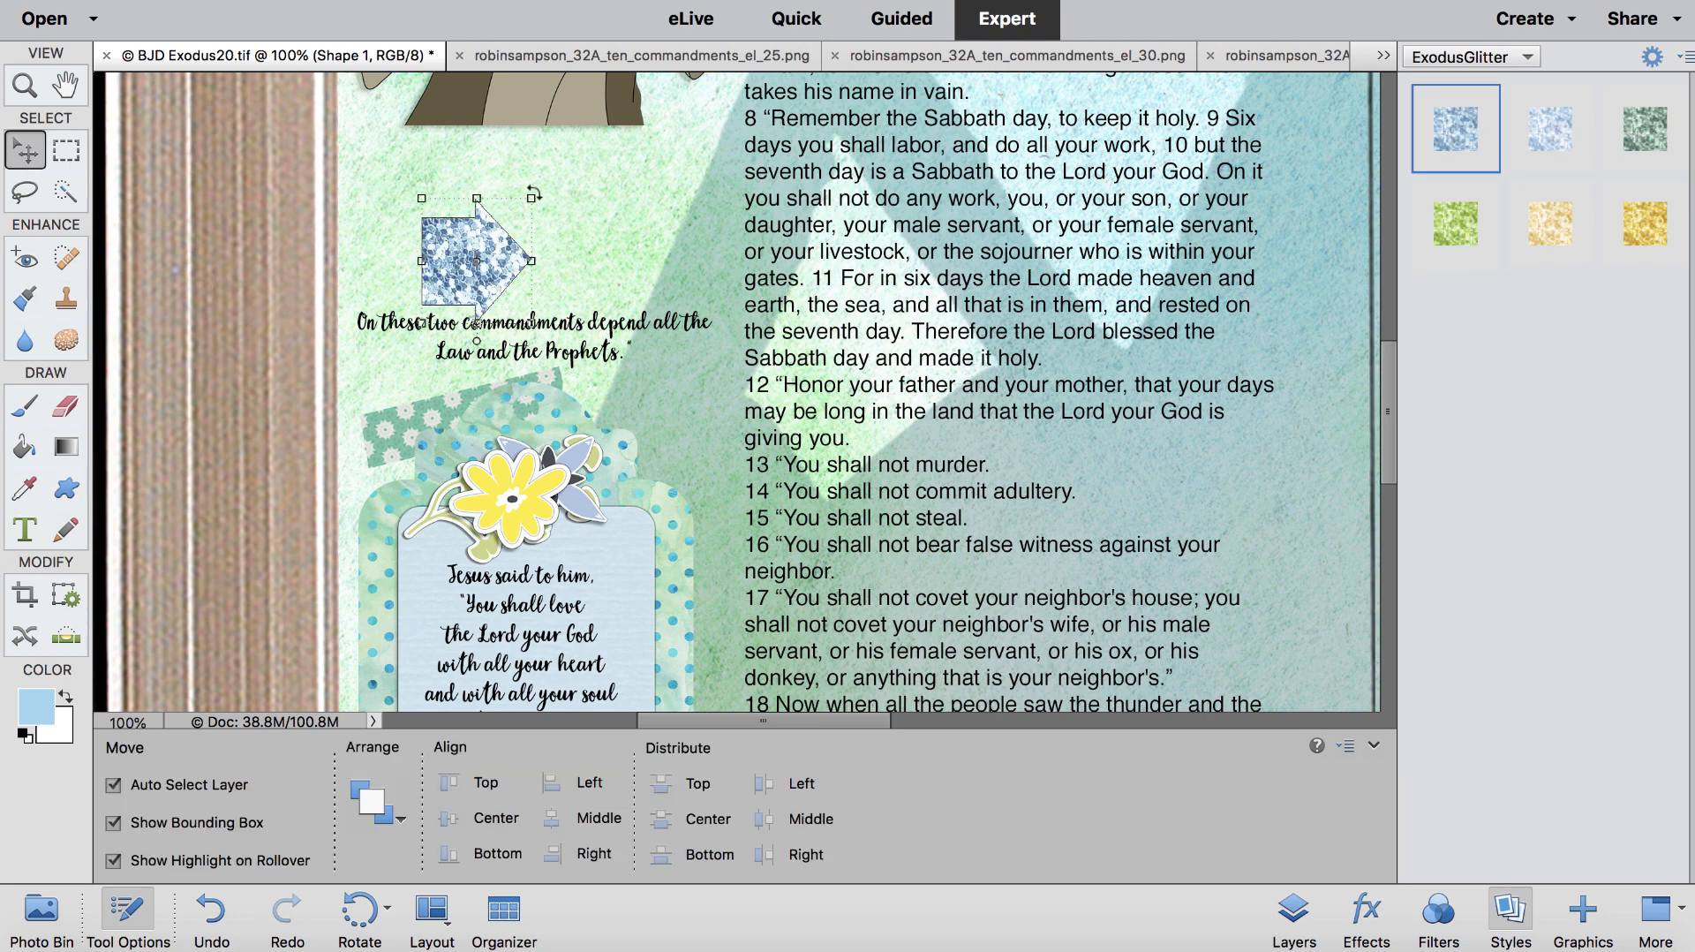
left_click(485, 258)
left_click_drag(554, 183, 555, 329)
left_click(466, 341)
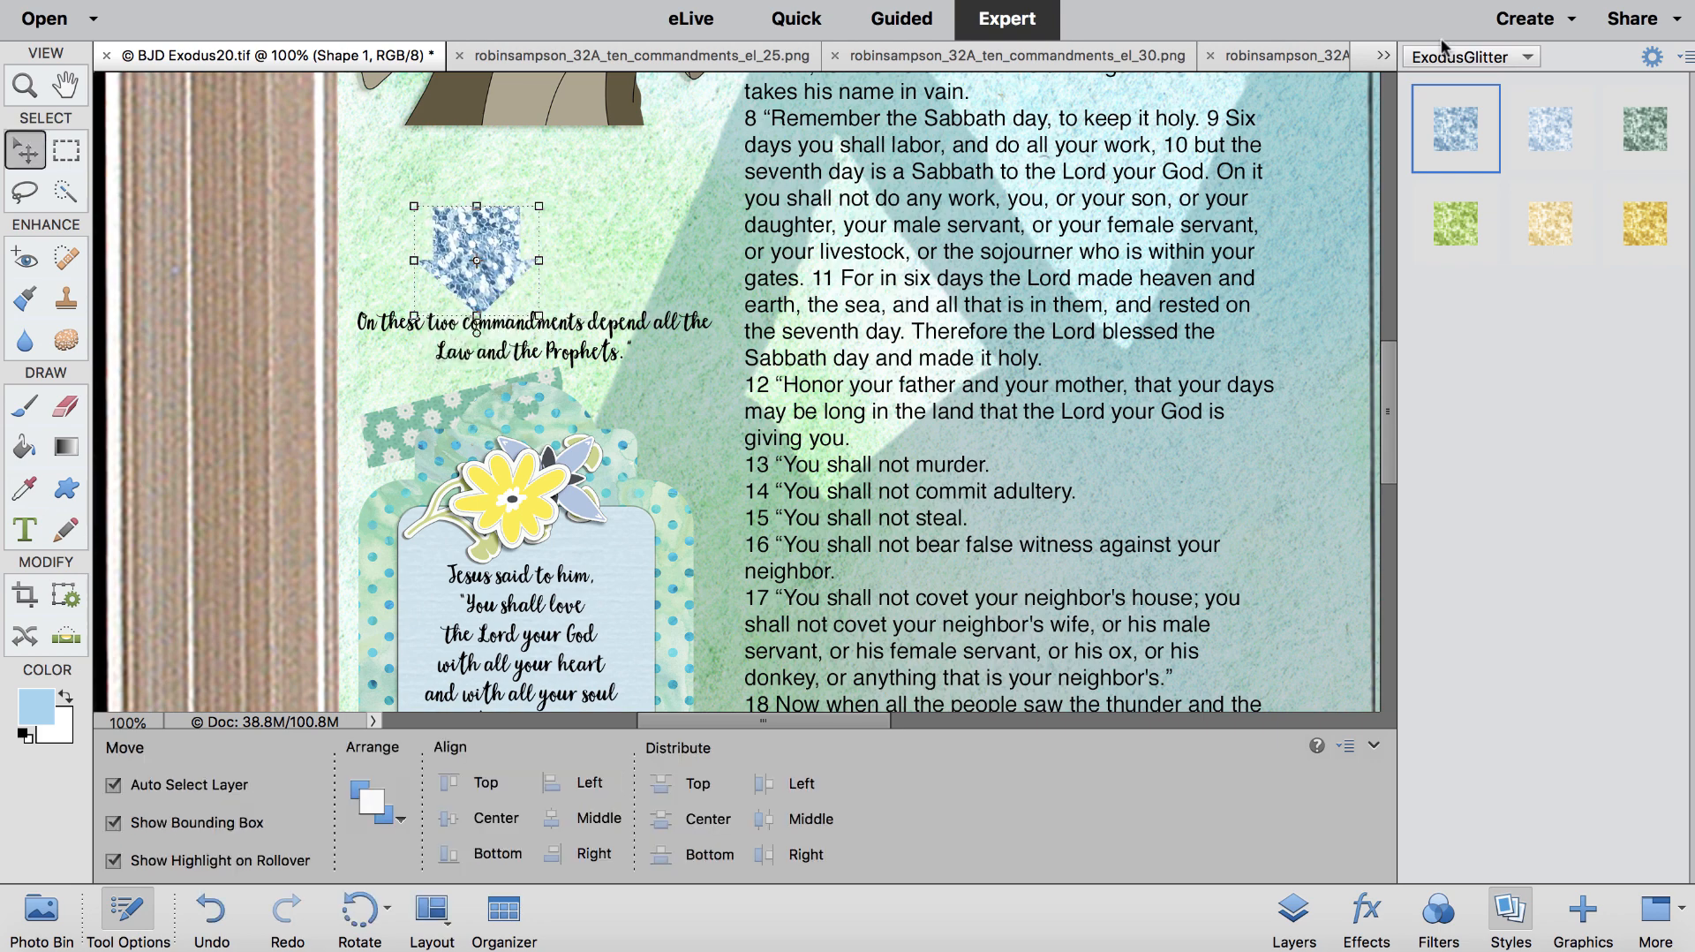
Step: Add a soft inner-edge style from the Bevels set to the arrow, without an outer frame around the shape
left_click(1510, 923)
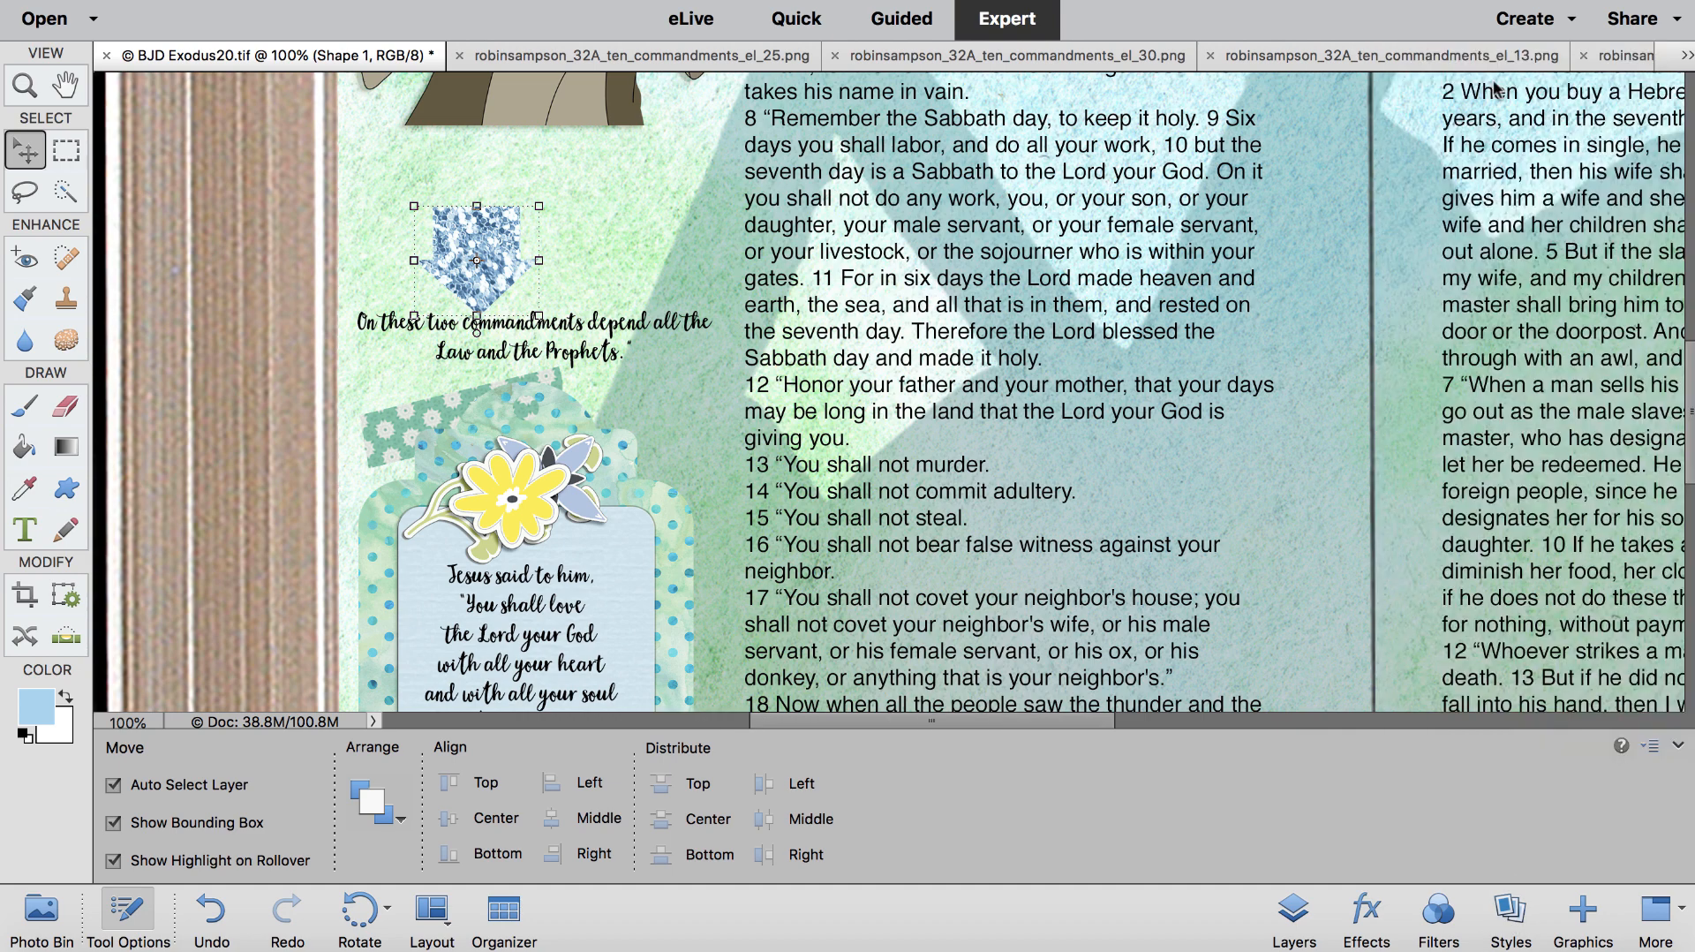
left_click(1510, 918)
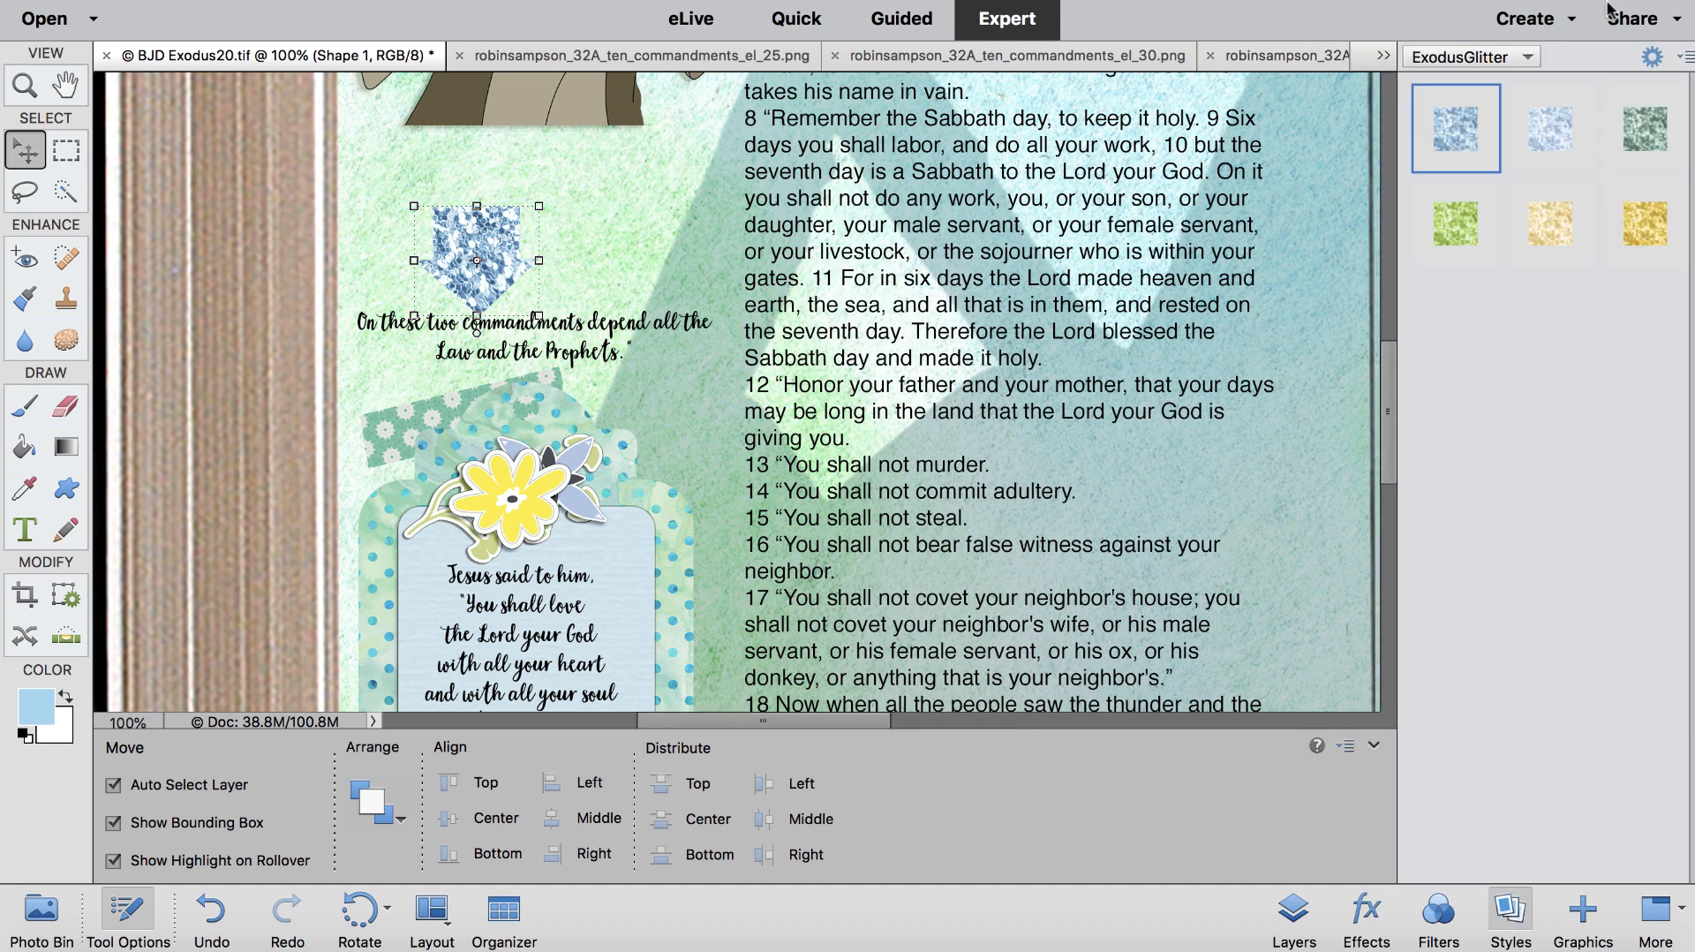
left_click(1517, 54)
left_click(1466, 14)
left_click(1625, 318)
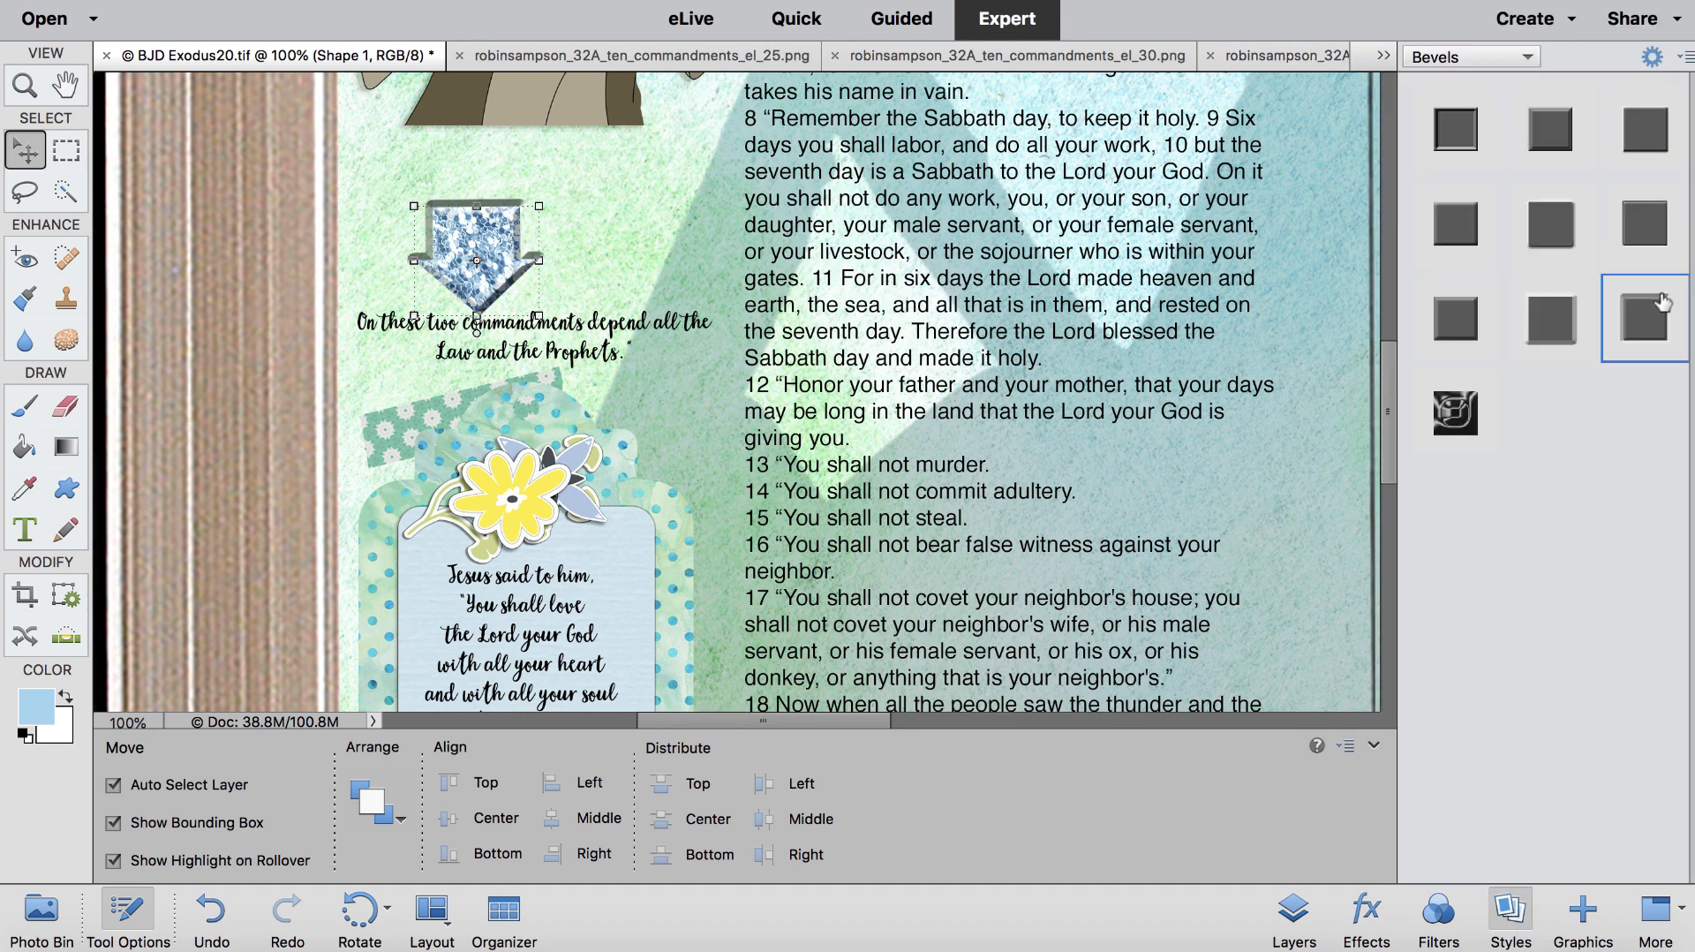
left_click(1458, 236)
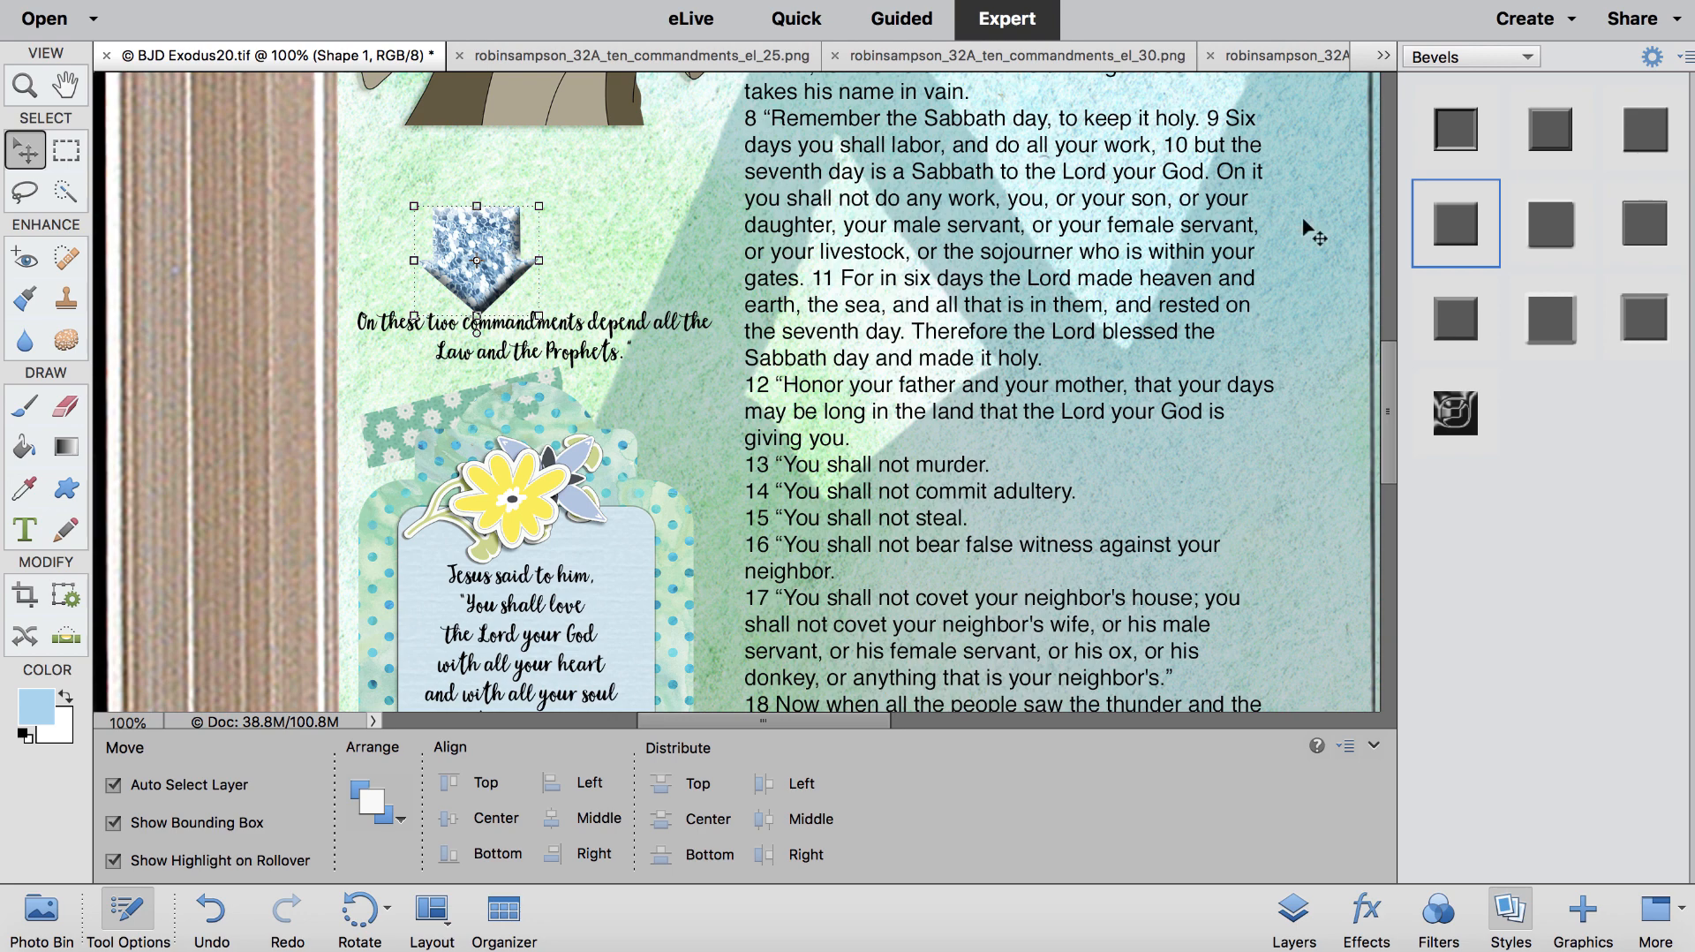
Step: Simplify the arrow's shape layer and apply a drop shadow from the RobinSampson_ShadowStyles set
left_click(1295, 914)
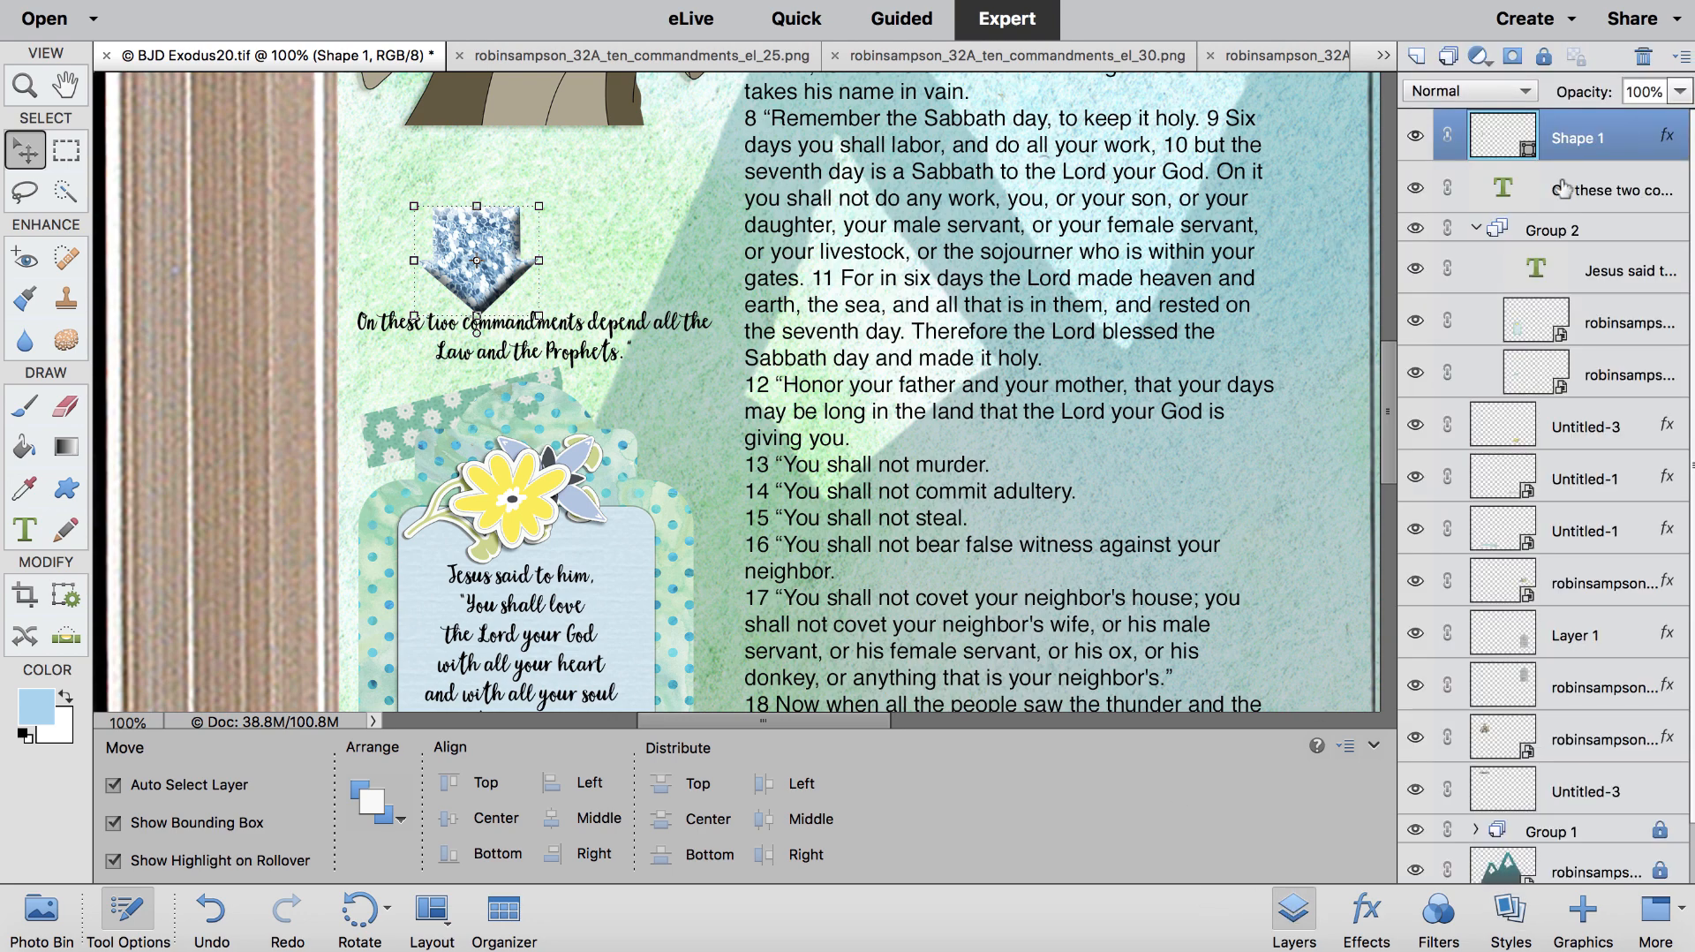
right_click(1589, 141)
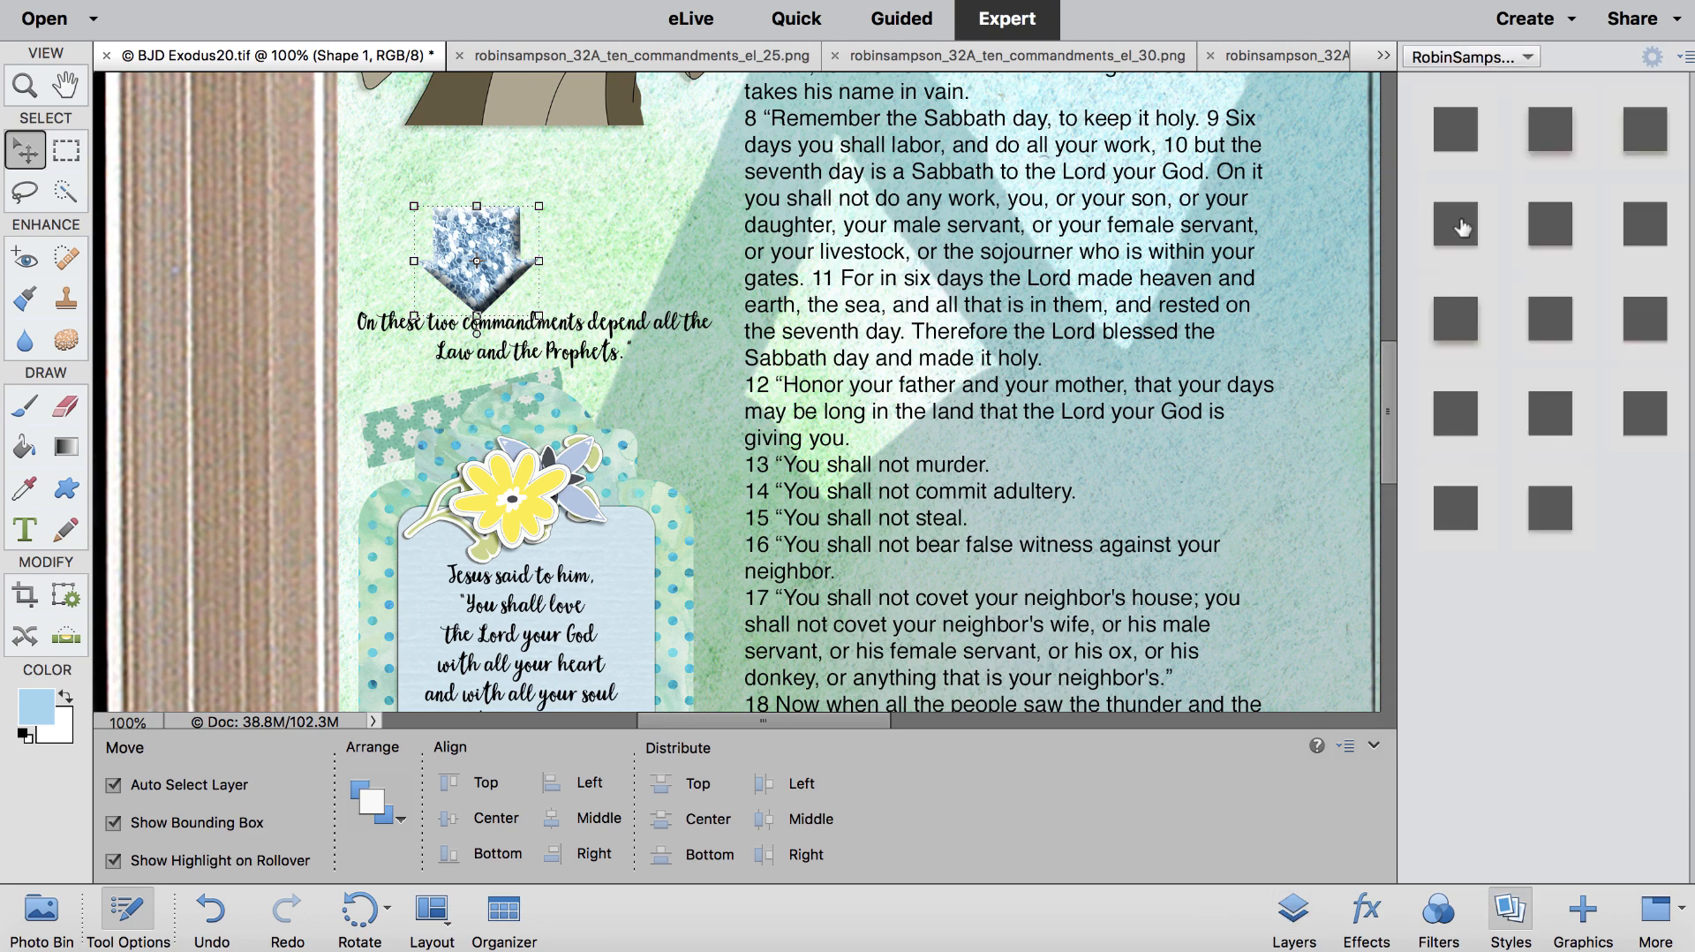
left_click(1461, 224)
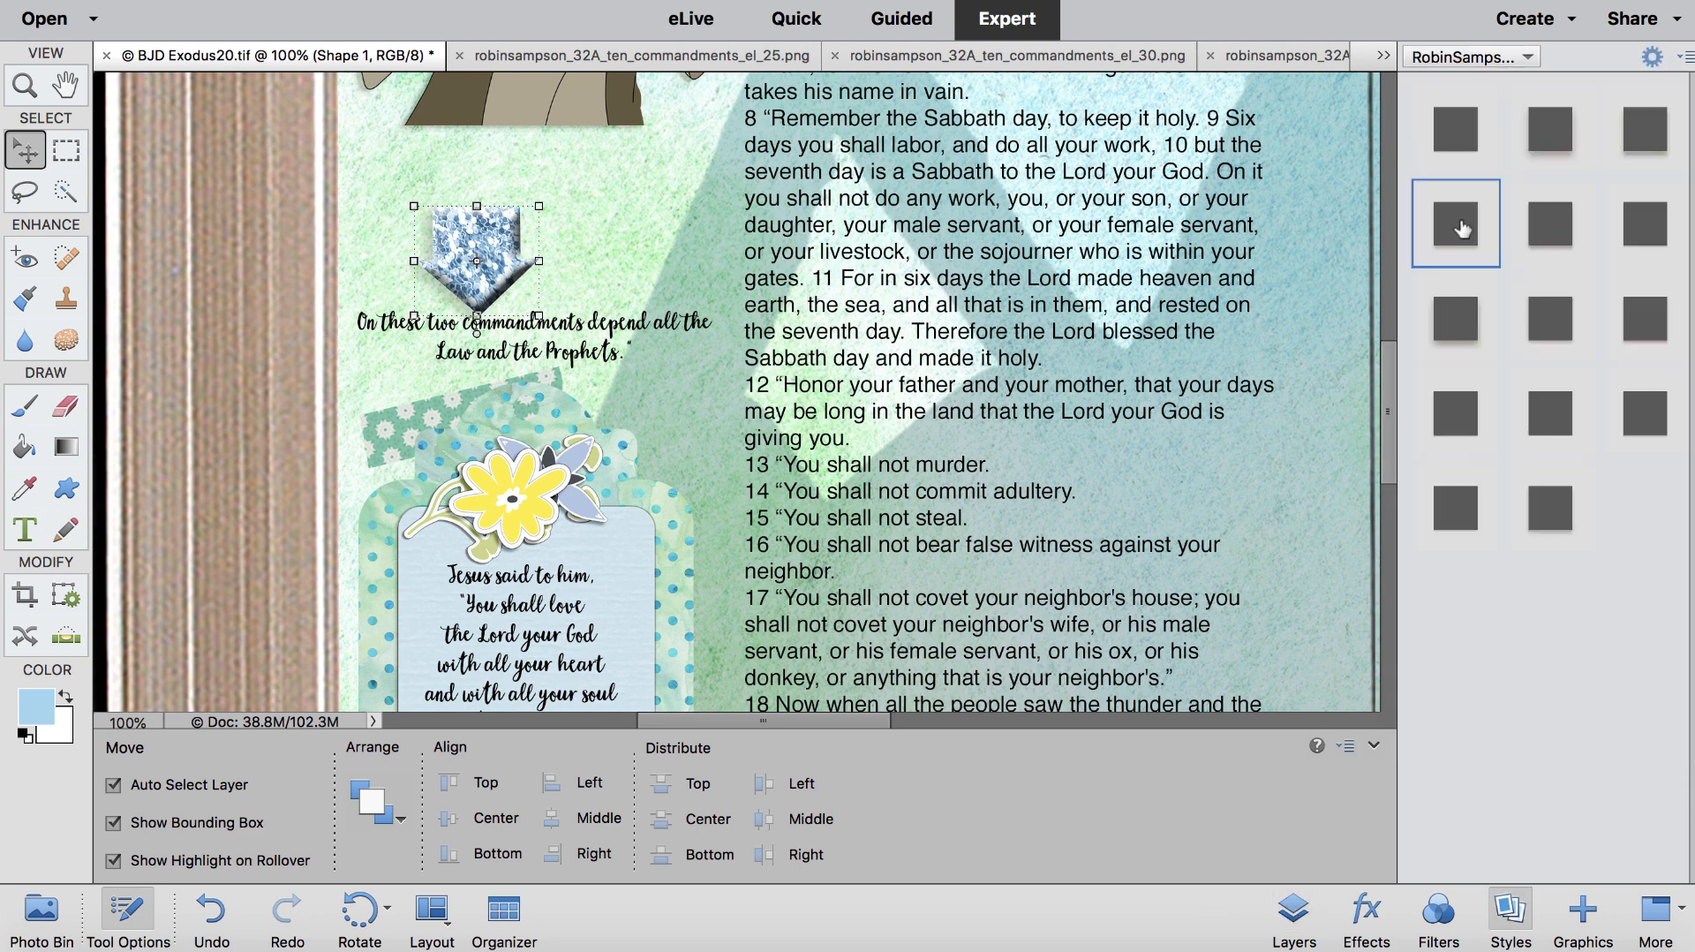
Step: Move the sentence higher on the page, place the arrow beneath its end, and rotate the arrow 14.71 degrees
left_click_drag(465, 248, 492, 247)
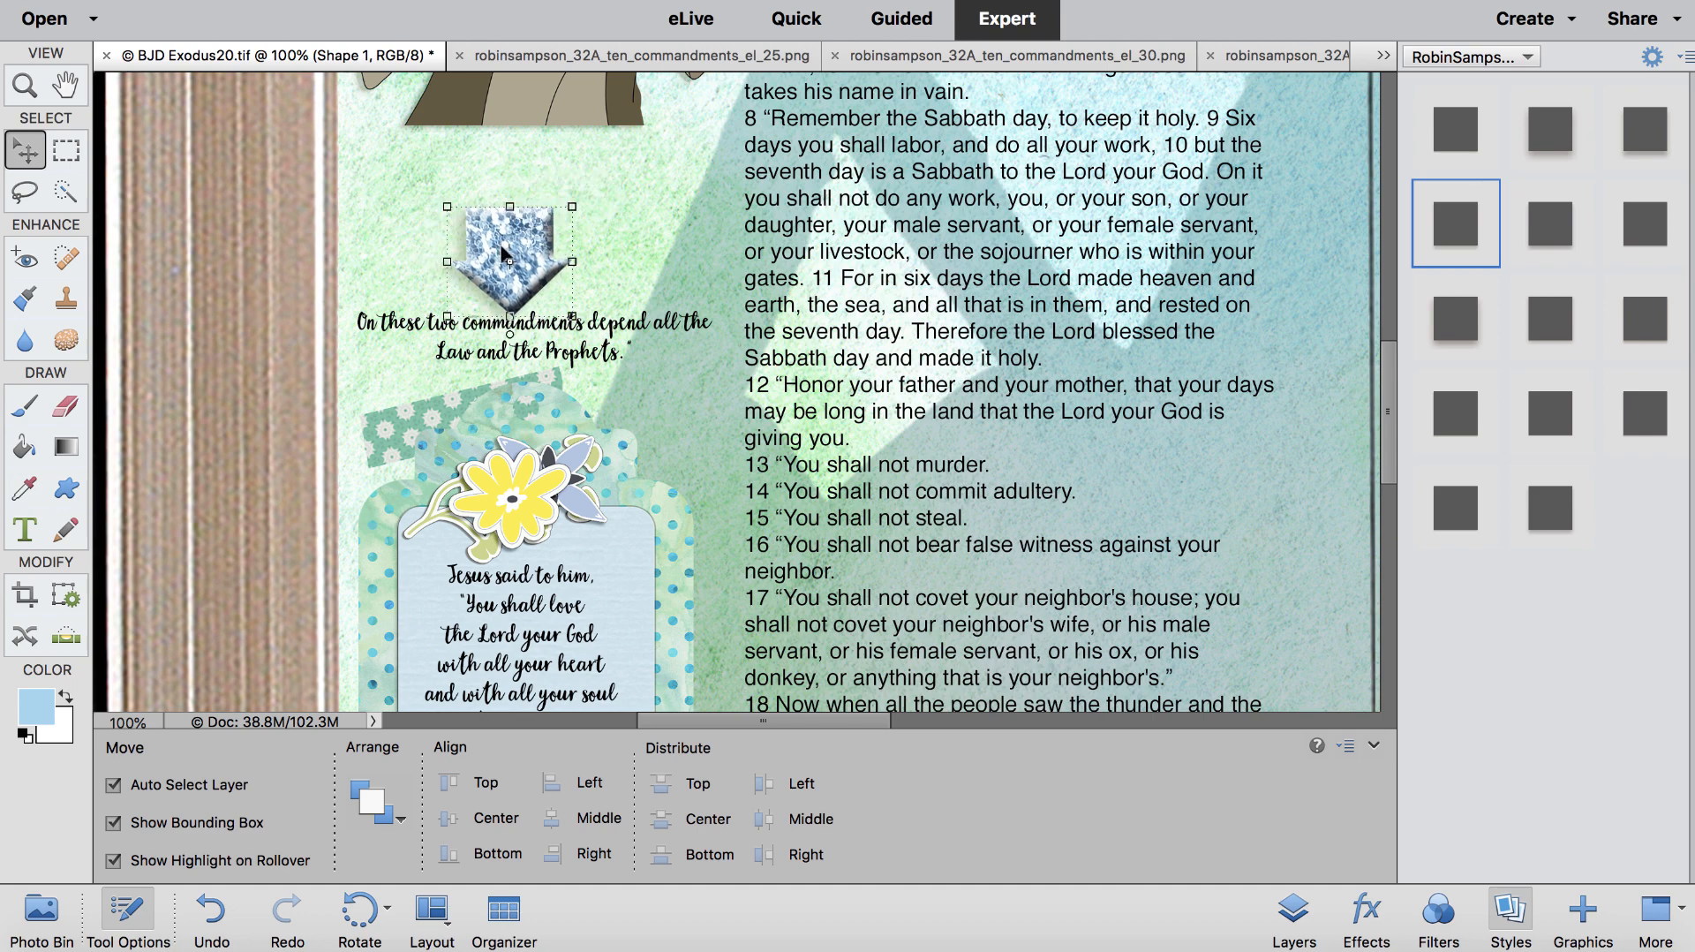
left_click_drag(616, 331, 625, 252)
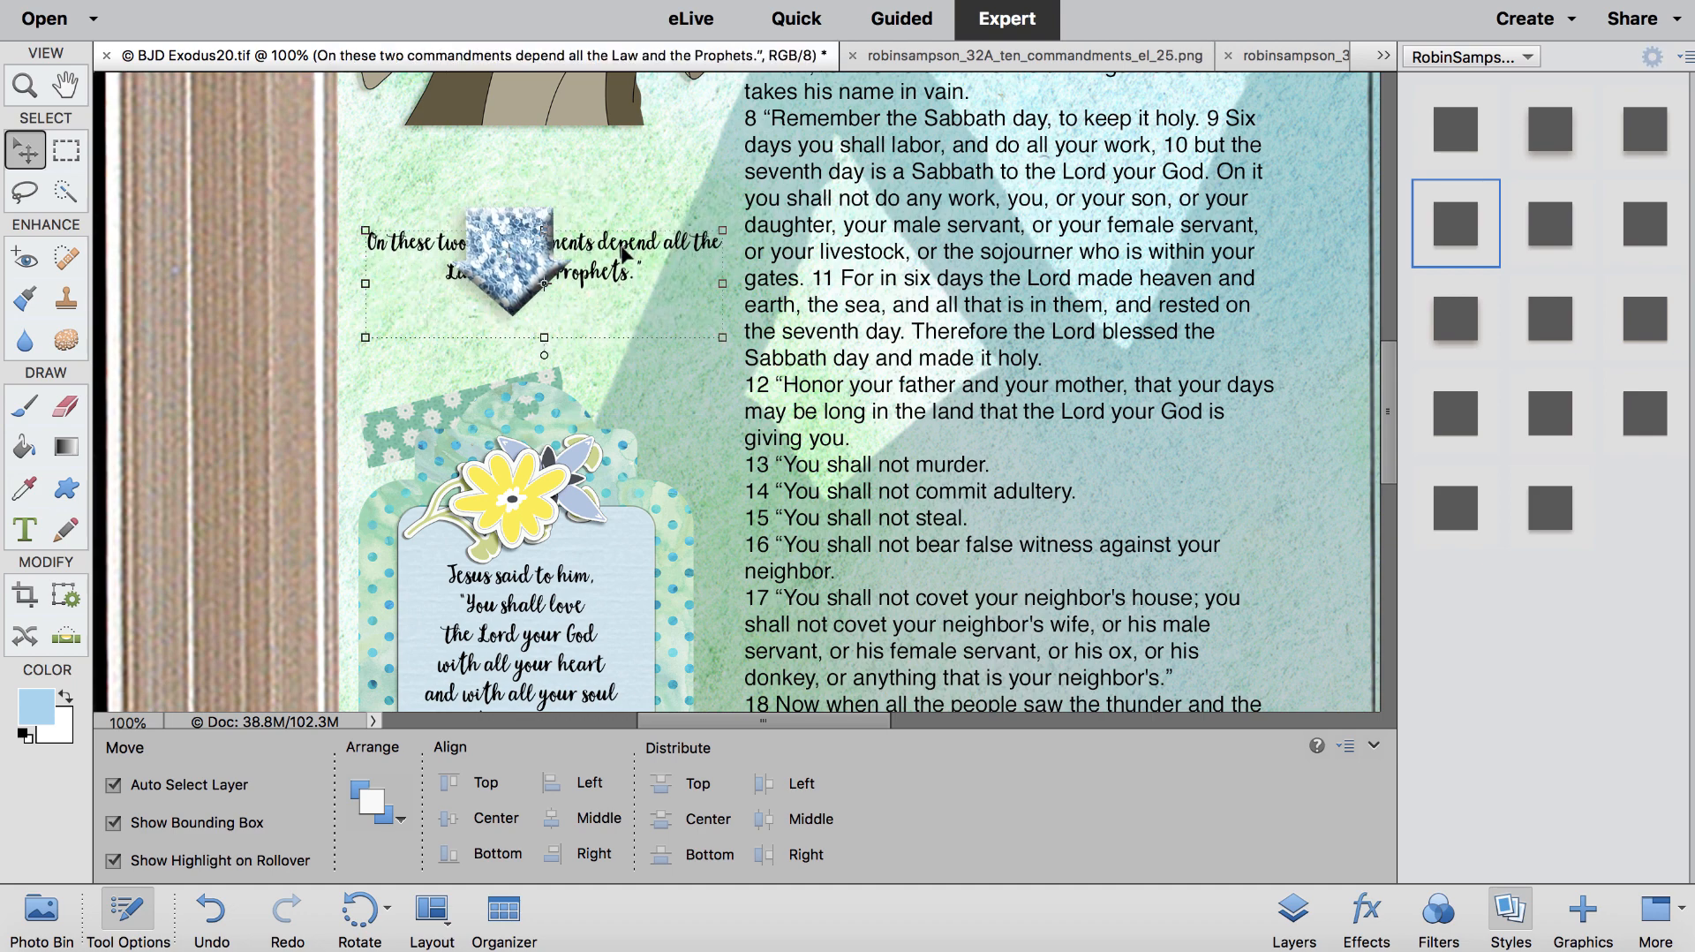
left_click_drag(546, 297, 687, 422)
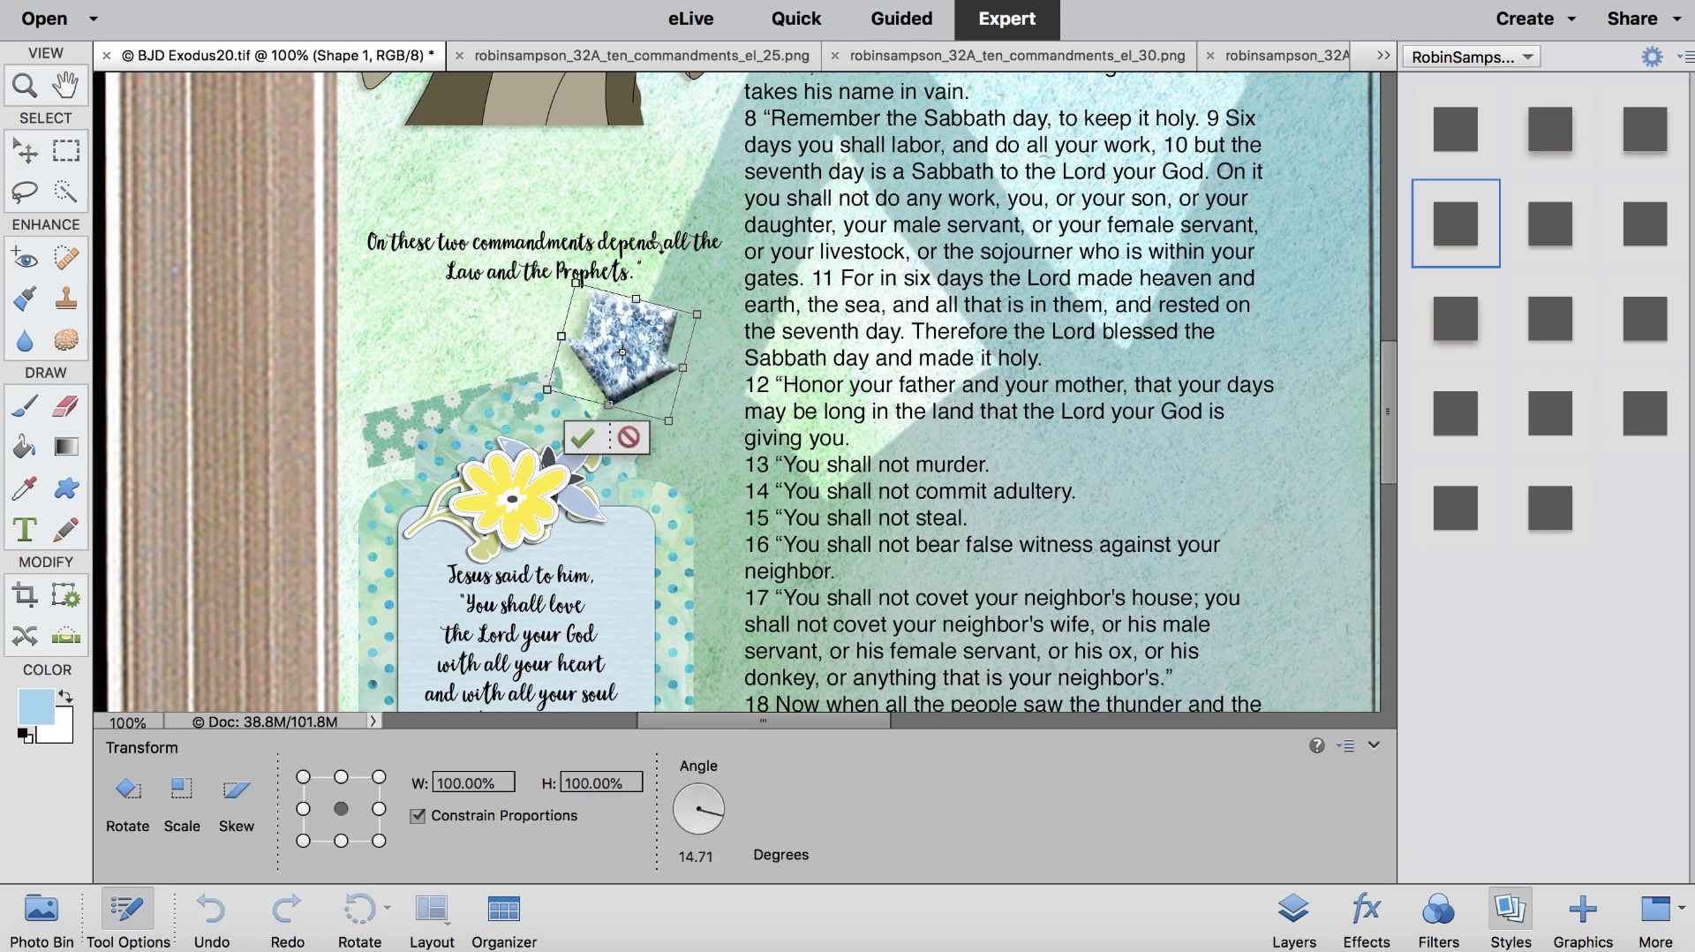
key("Return")
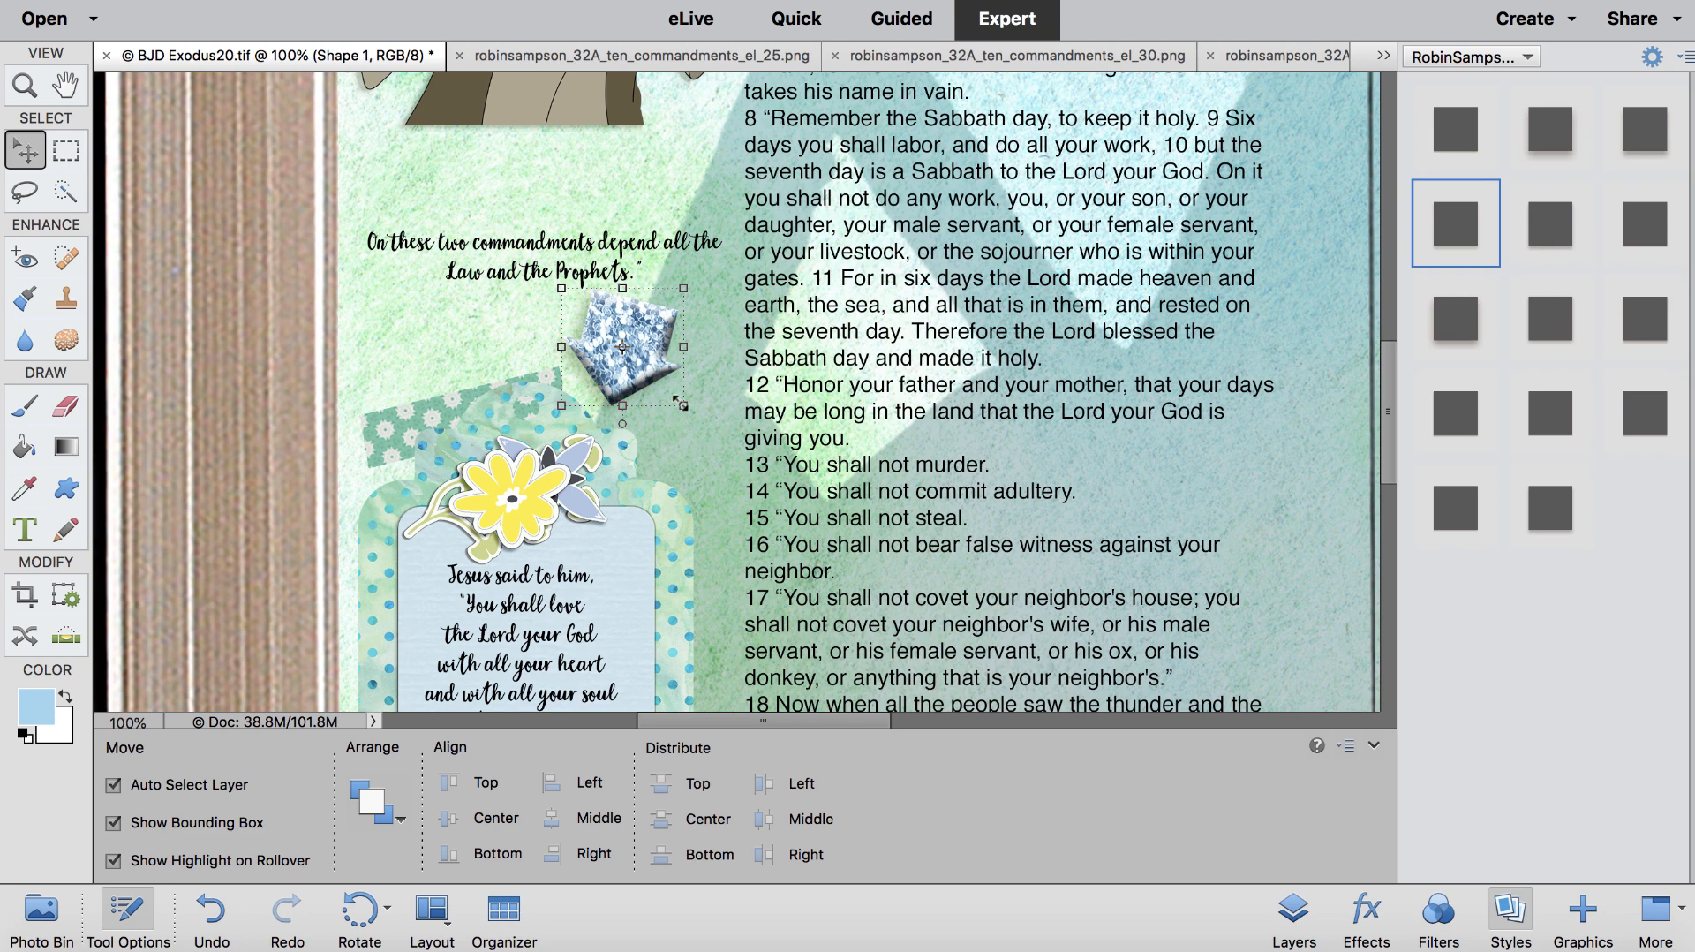
Step: Scale the arrow to 68.57% and position it between the sentence and the tag
left_click_drag(680, 403, 647, 371)
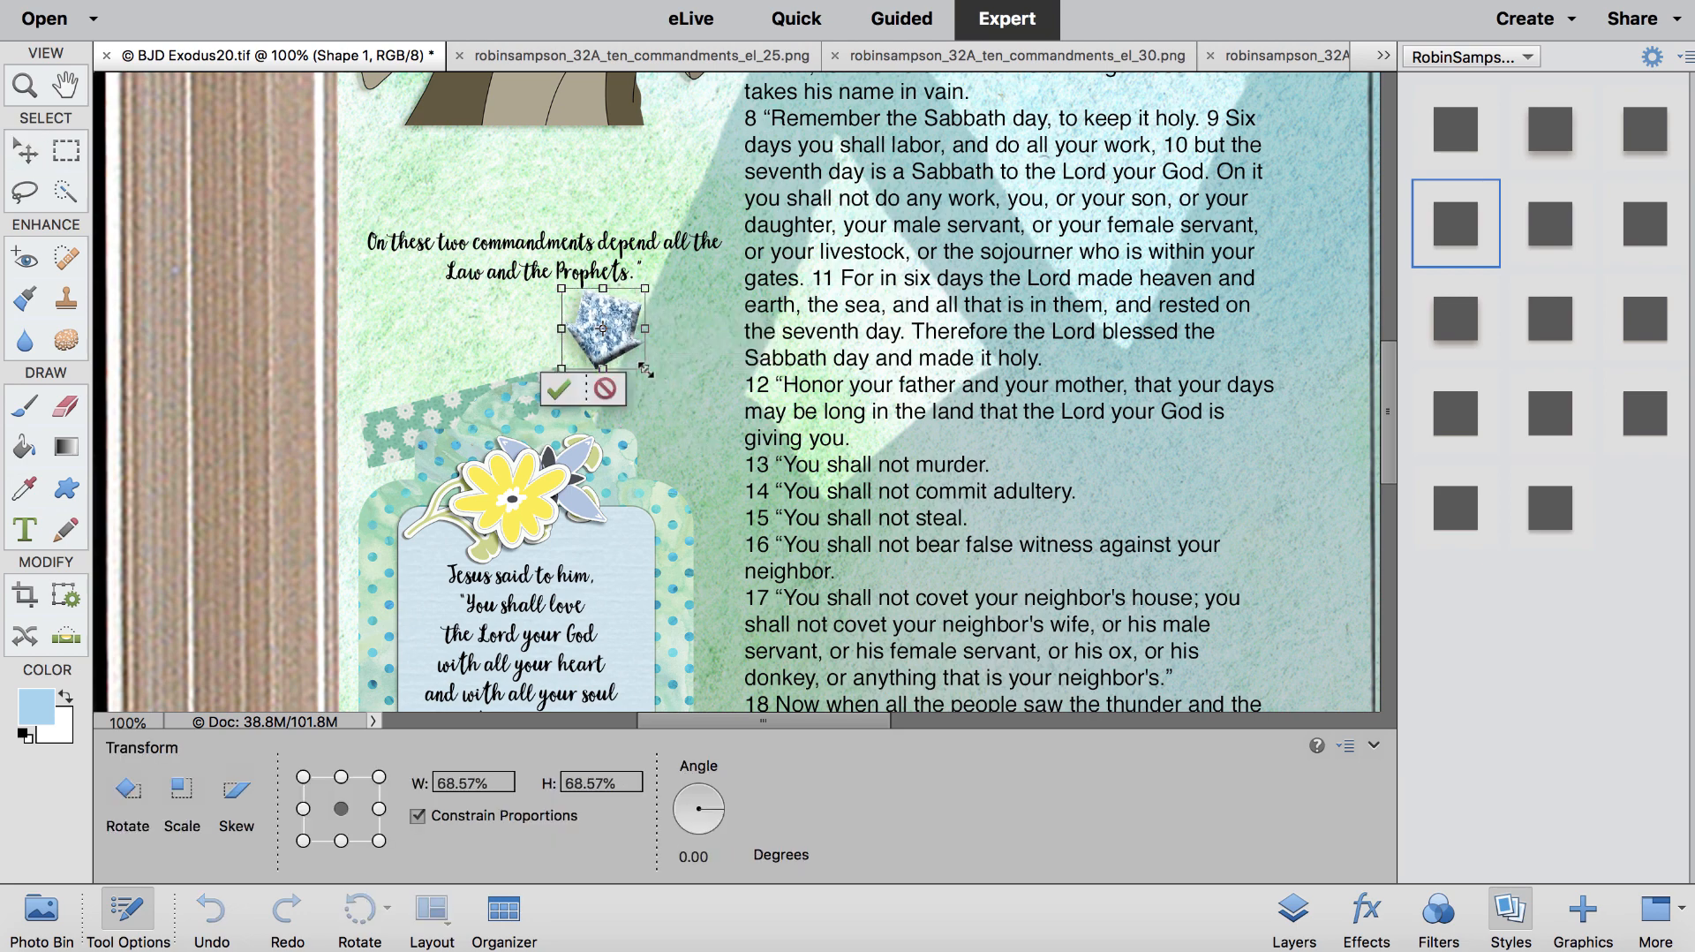
key("Return")
left_click_drag(616, 313, 576, 311)
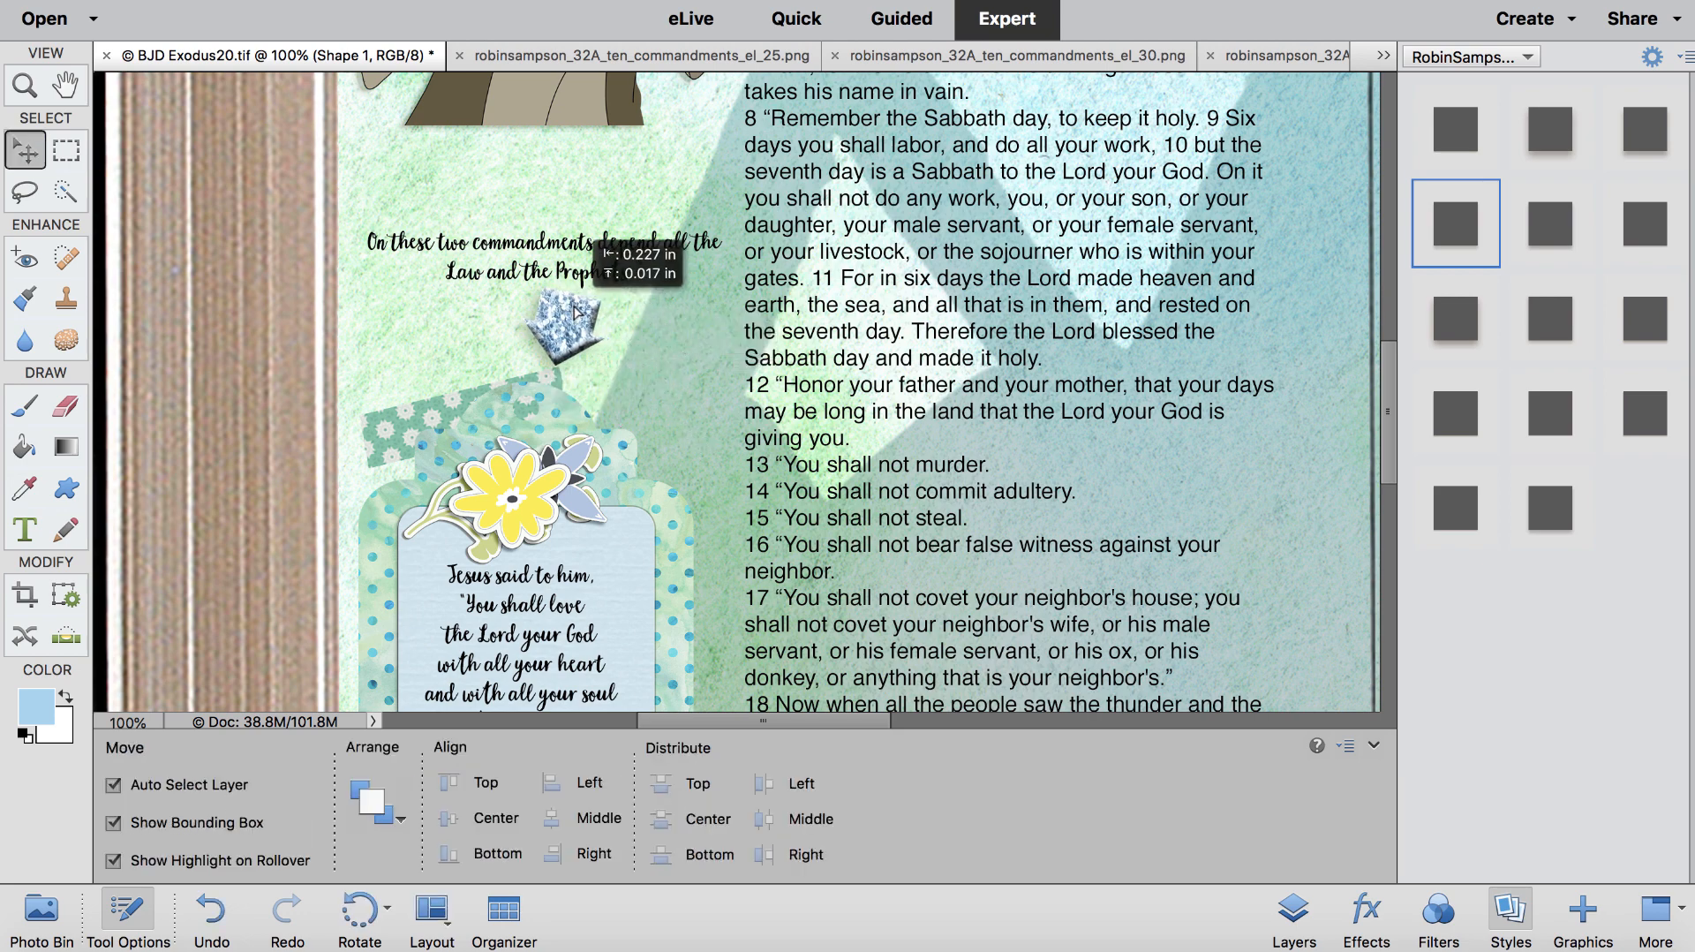
left_click(687, 379)
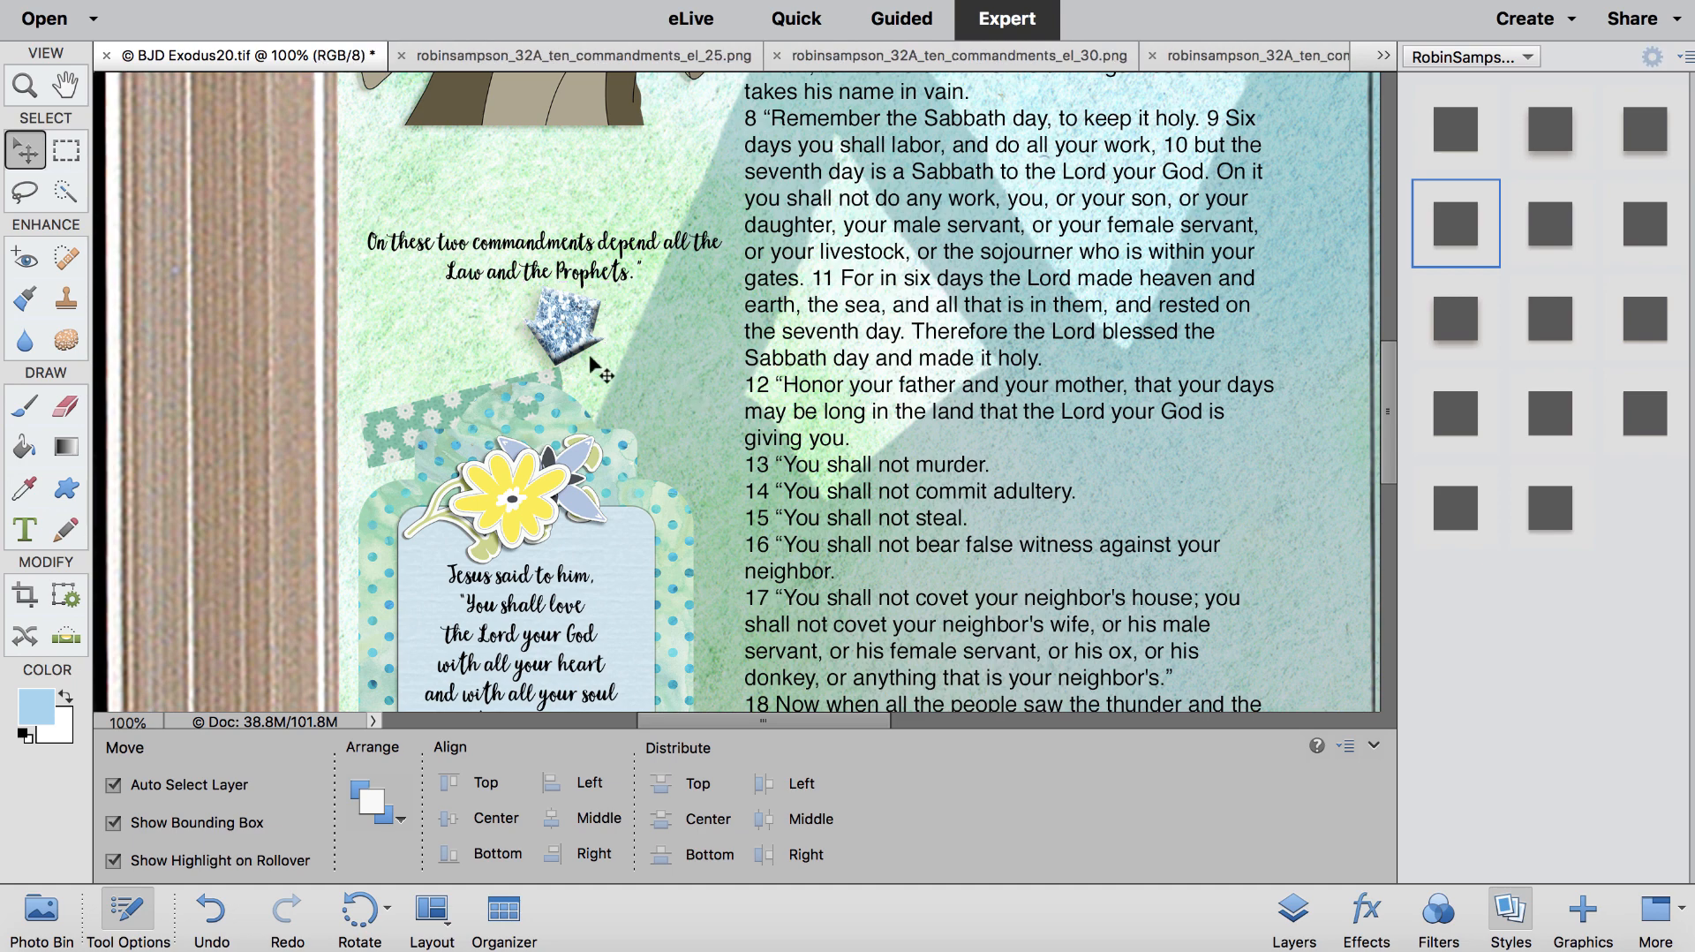
mouse_move(566, 339)
left_mouse_down()
mouse_move(651, 289)
mouse_move(562, 332)
left_mouse_up()
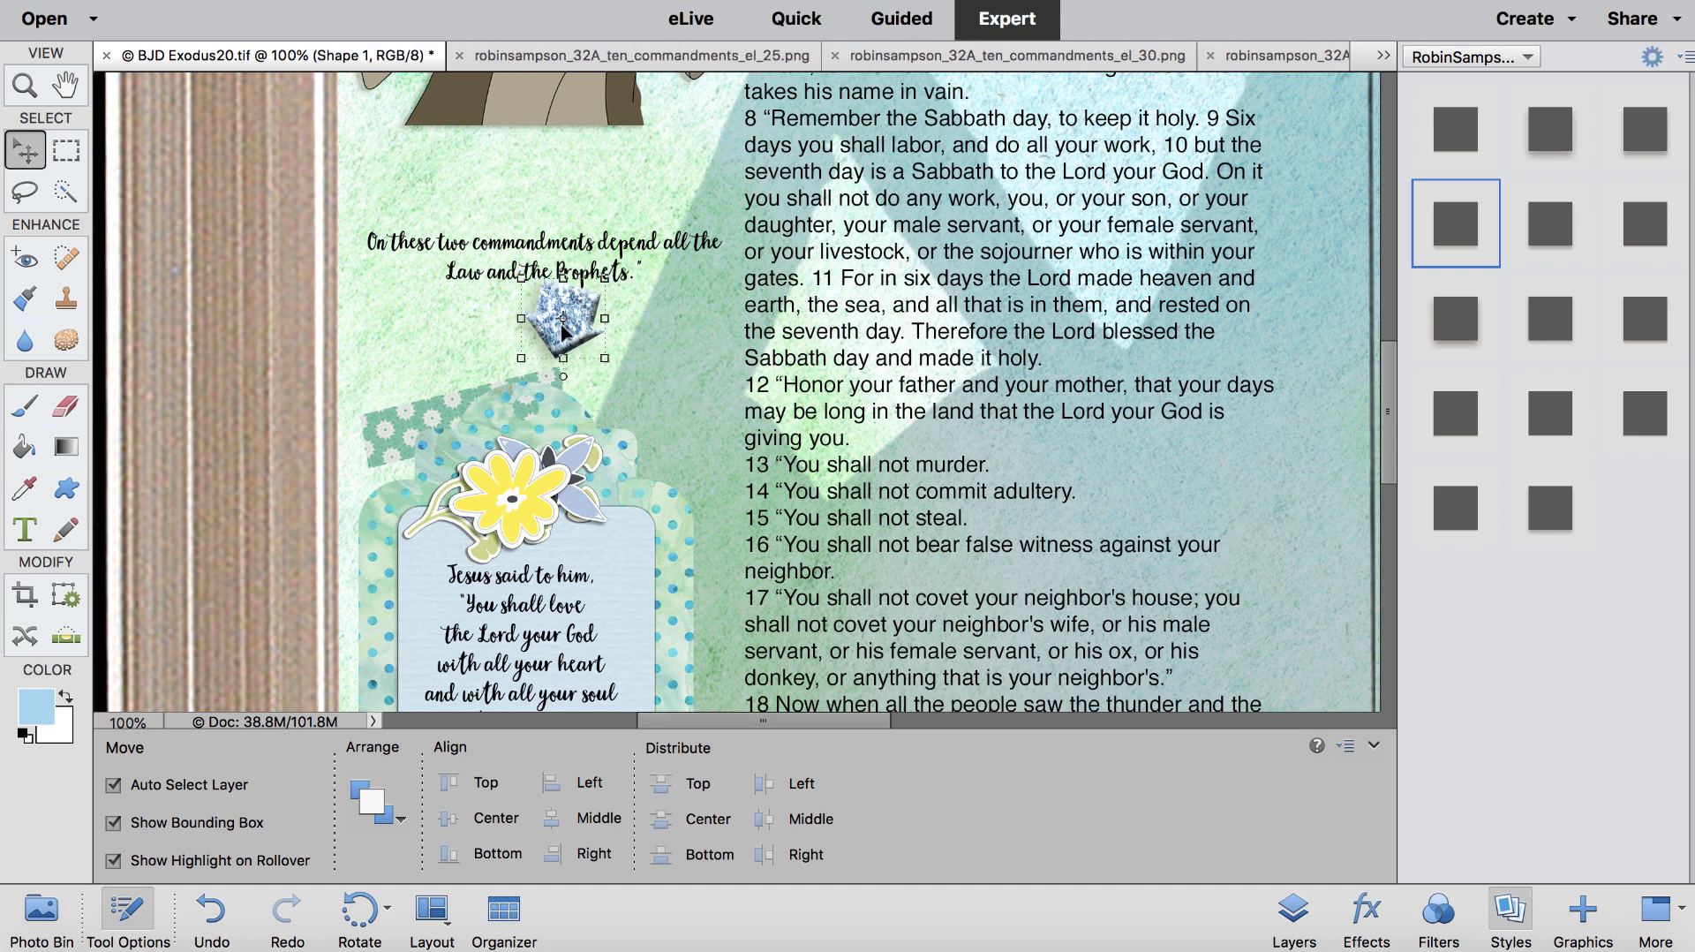
Step: Select the robinsampson_exodus_washi_16.png tape layer and bring it to the front within the tag's group
left_click(430, 424)
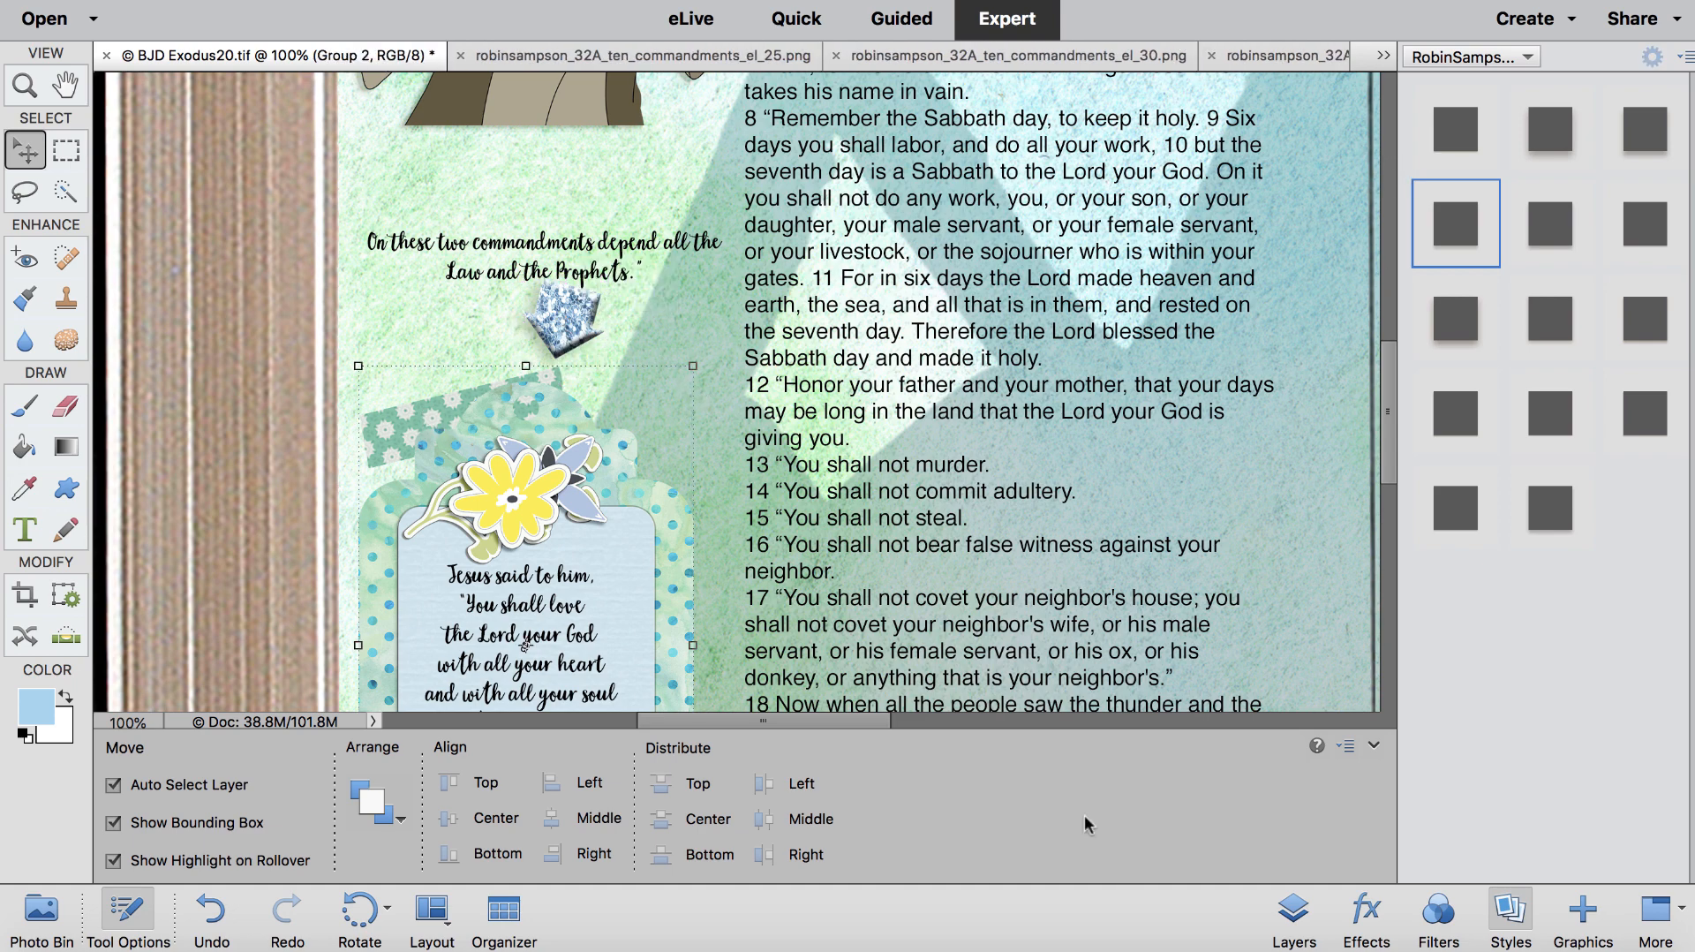
left_click(1295, 918)
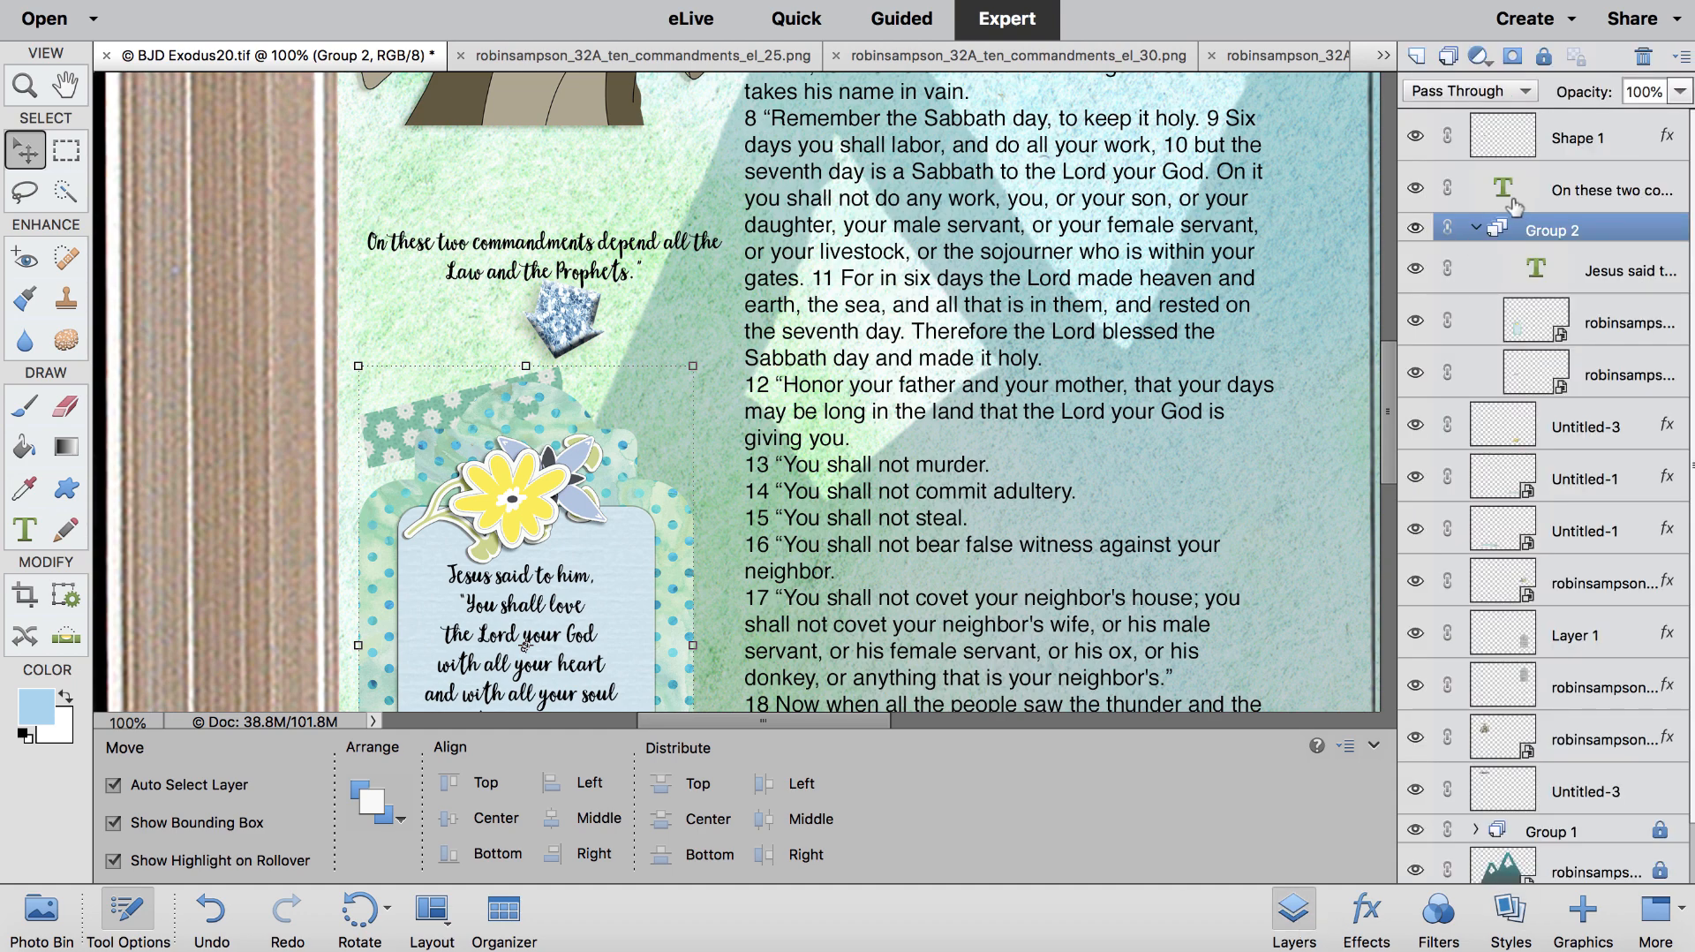
left_click(1475, 229)
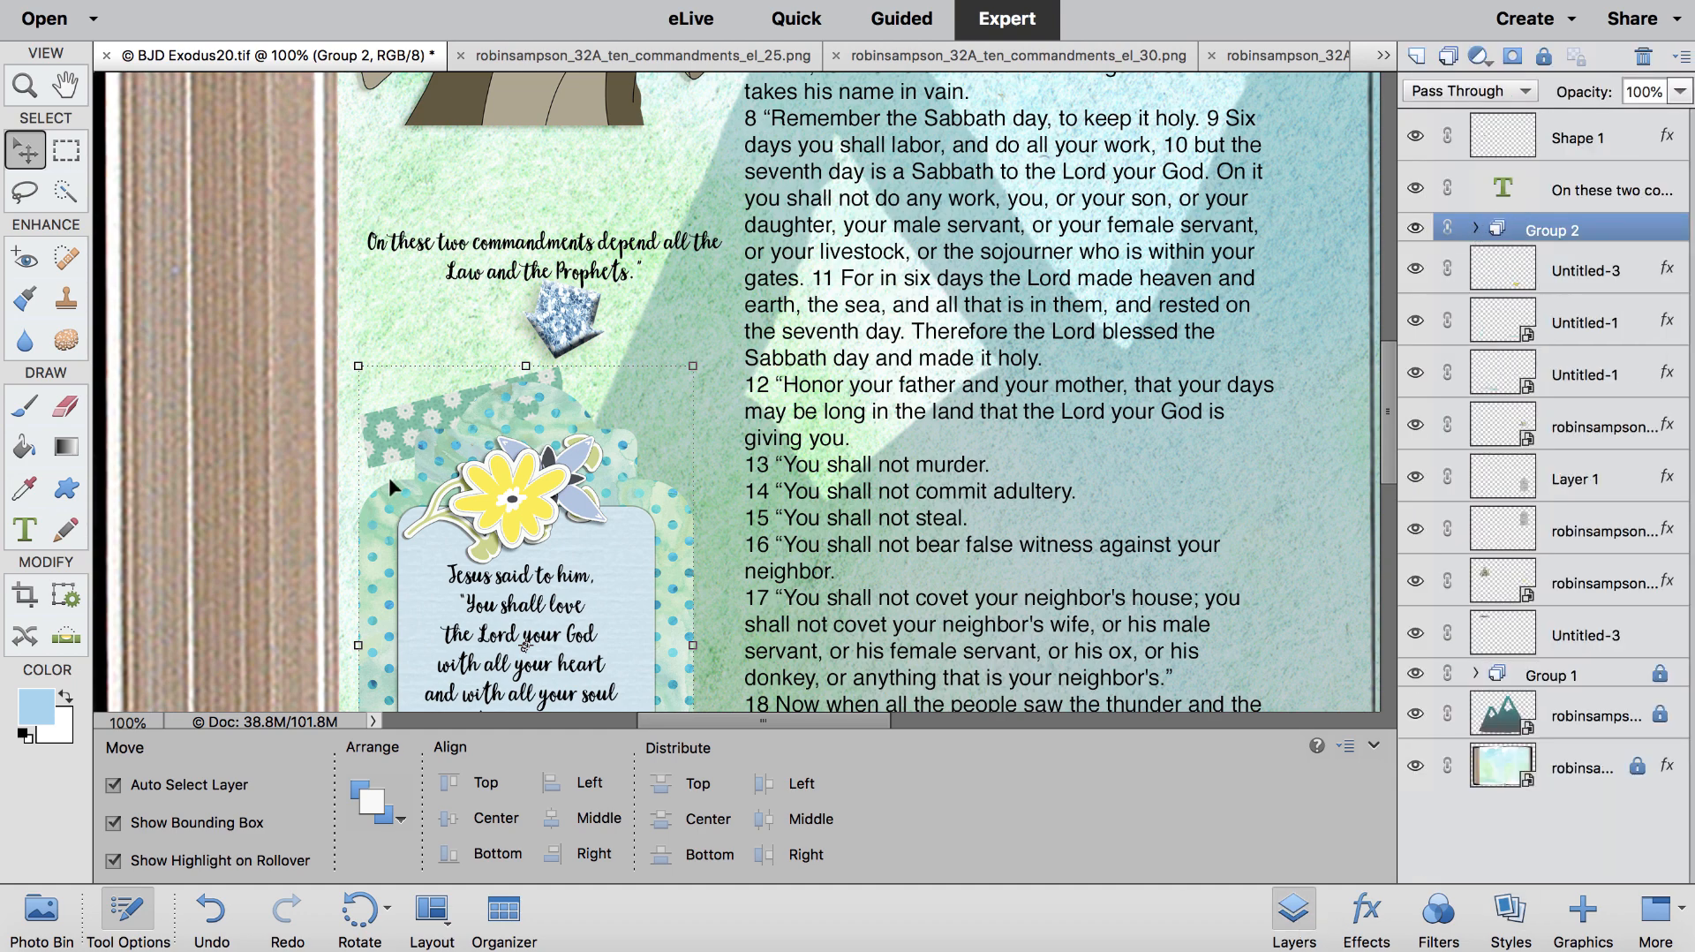
right_click(398, 399)
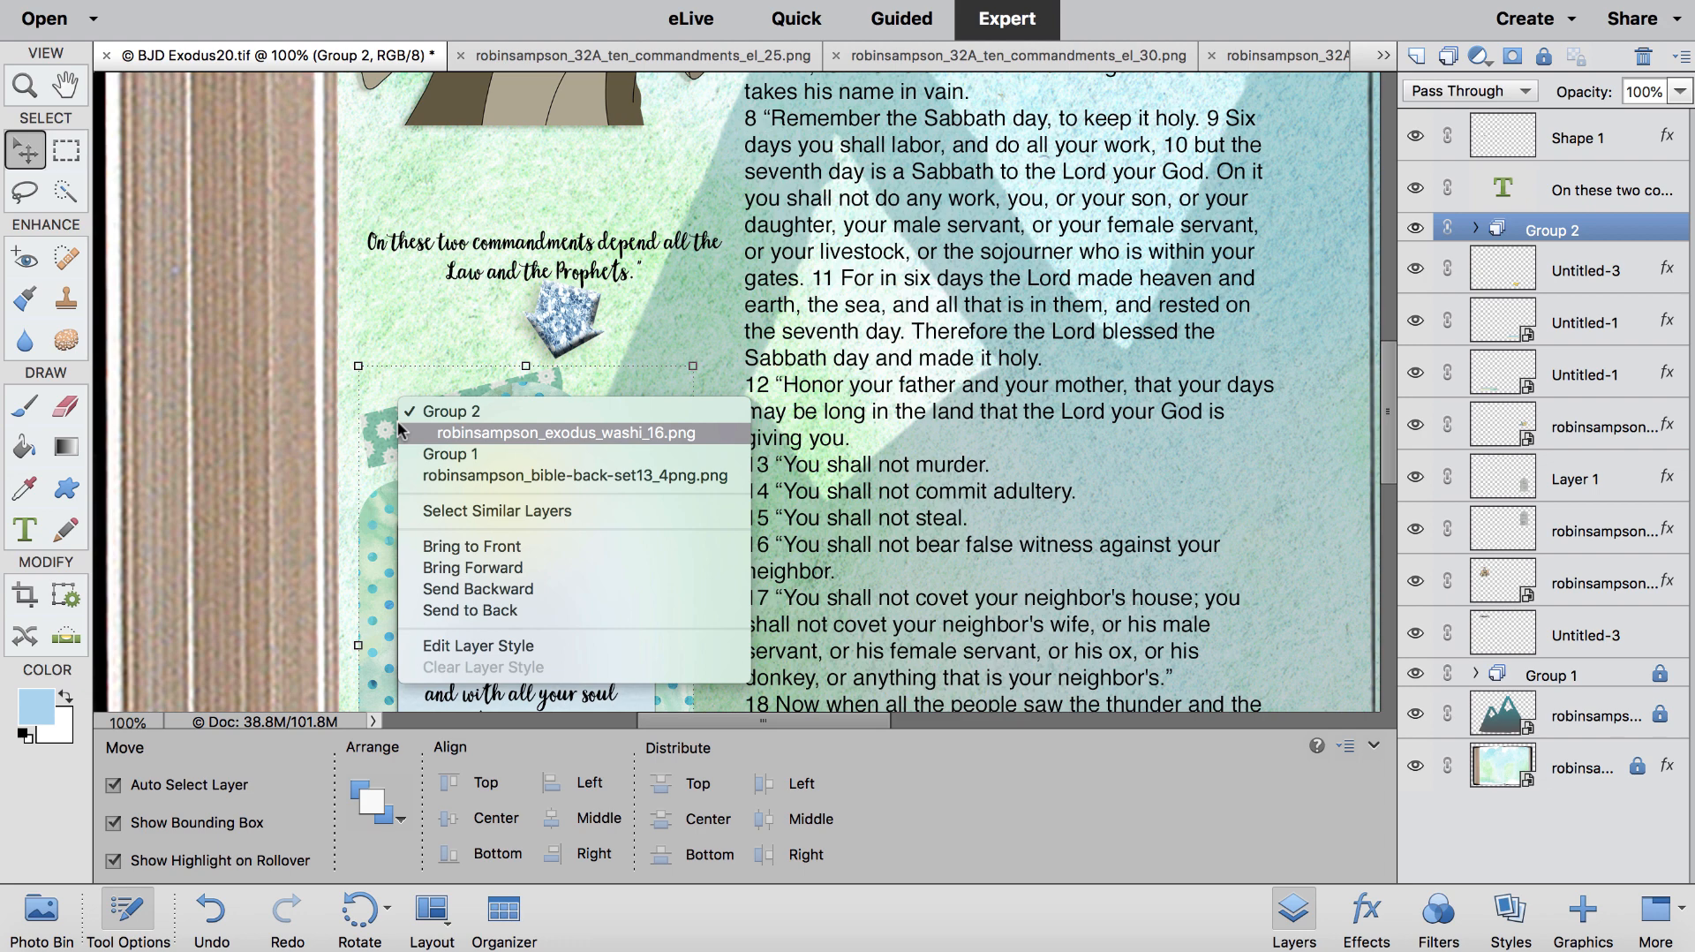
left_click(433, 432)
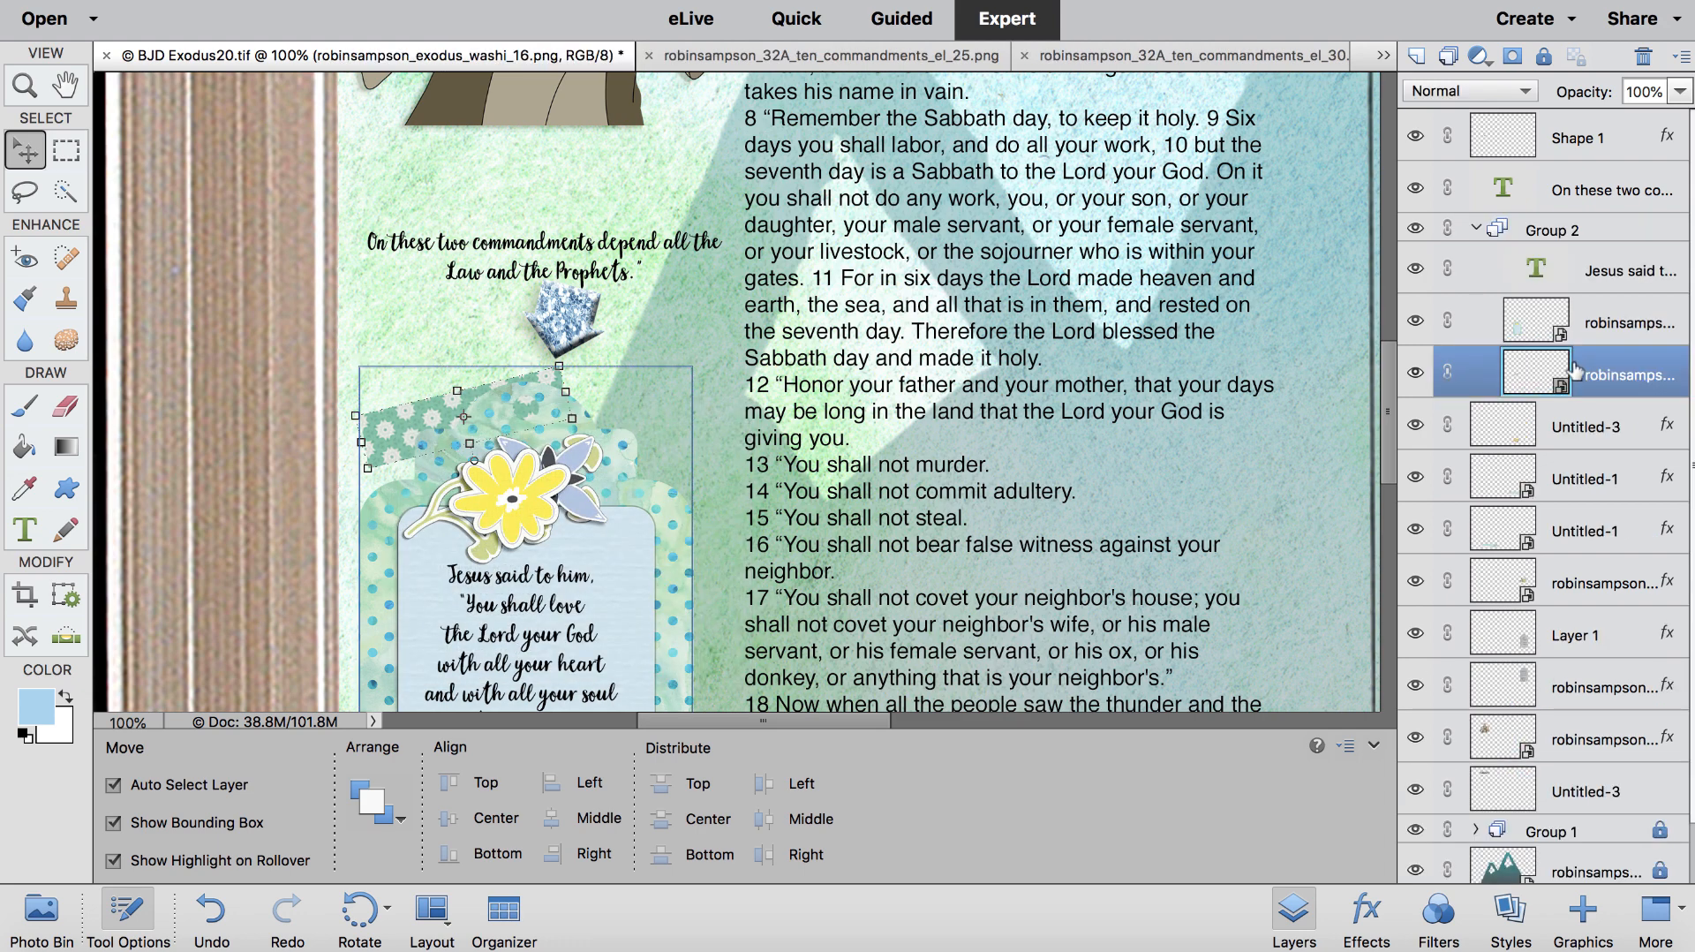
key("super+bracketright")
key("super+bracketright")
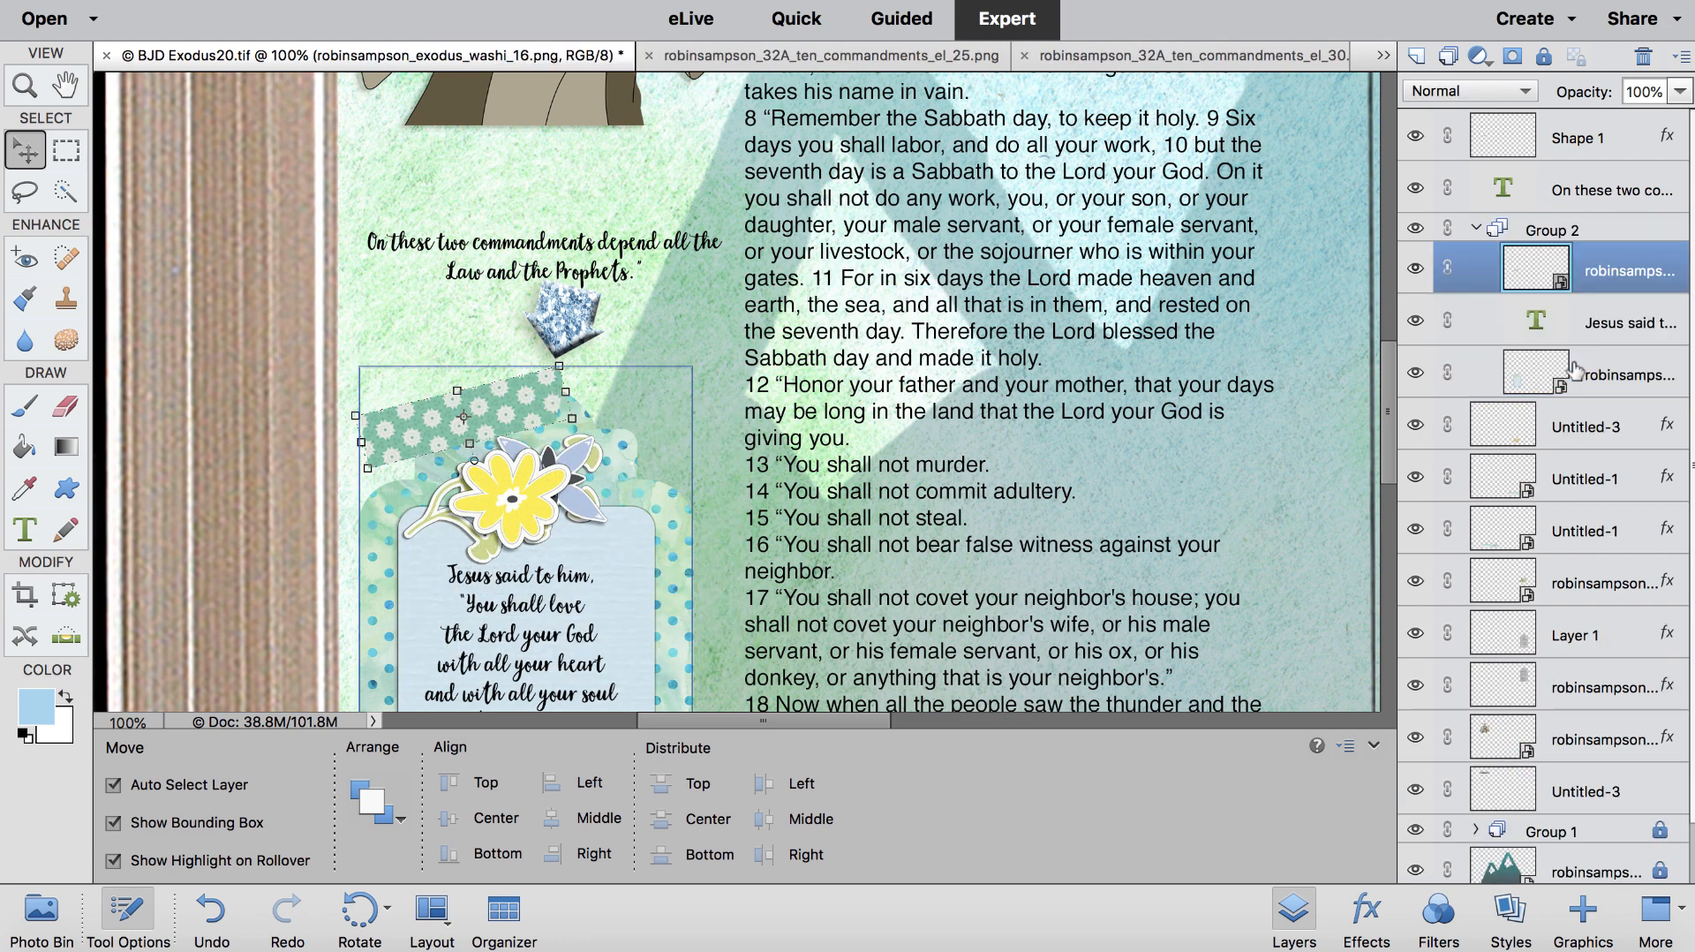
Step: Shift the tag group slightly toward the verse text and apply a drop shadow from the RobinSampson shadow styles to the whole group
mouse_move(523, 416)
left_mouse_down()
mouse_move(555, 410)
mouse_move(534, 414)
left_mouse_up()
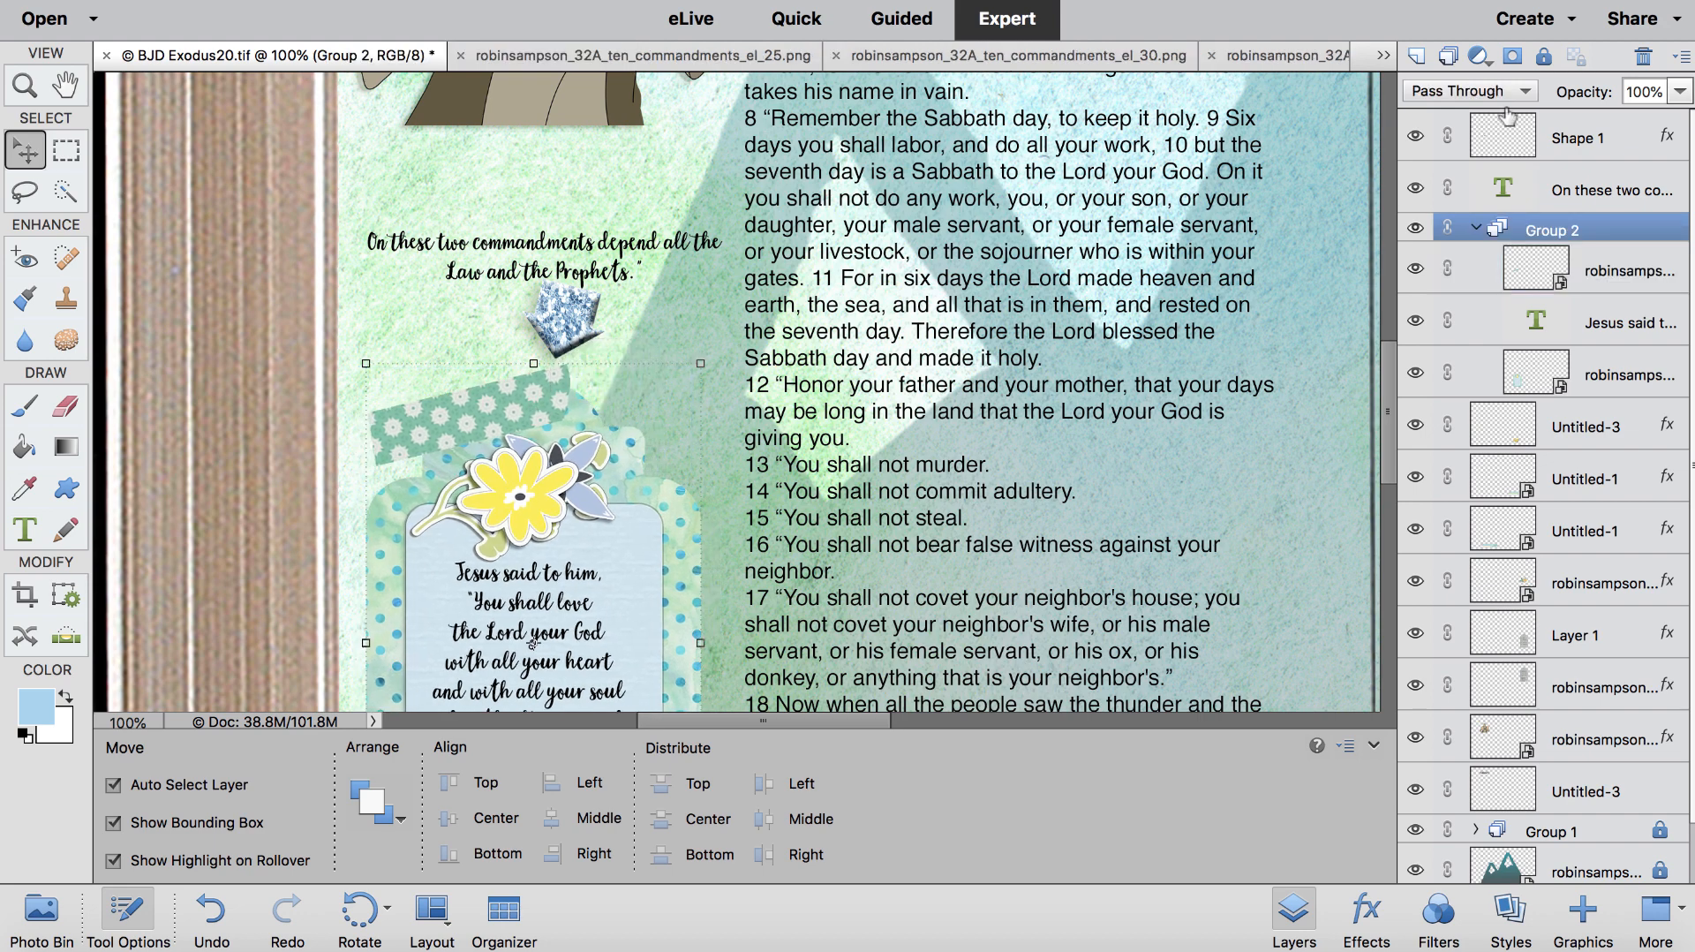
left_click(1511, 918)
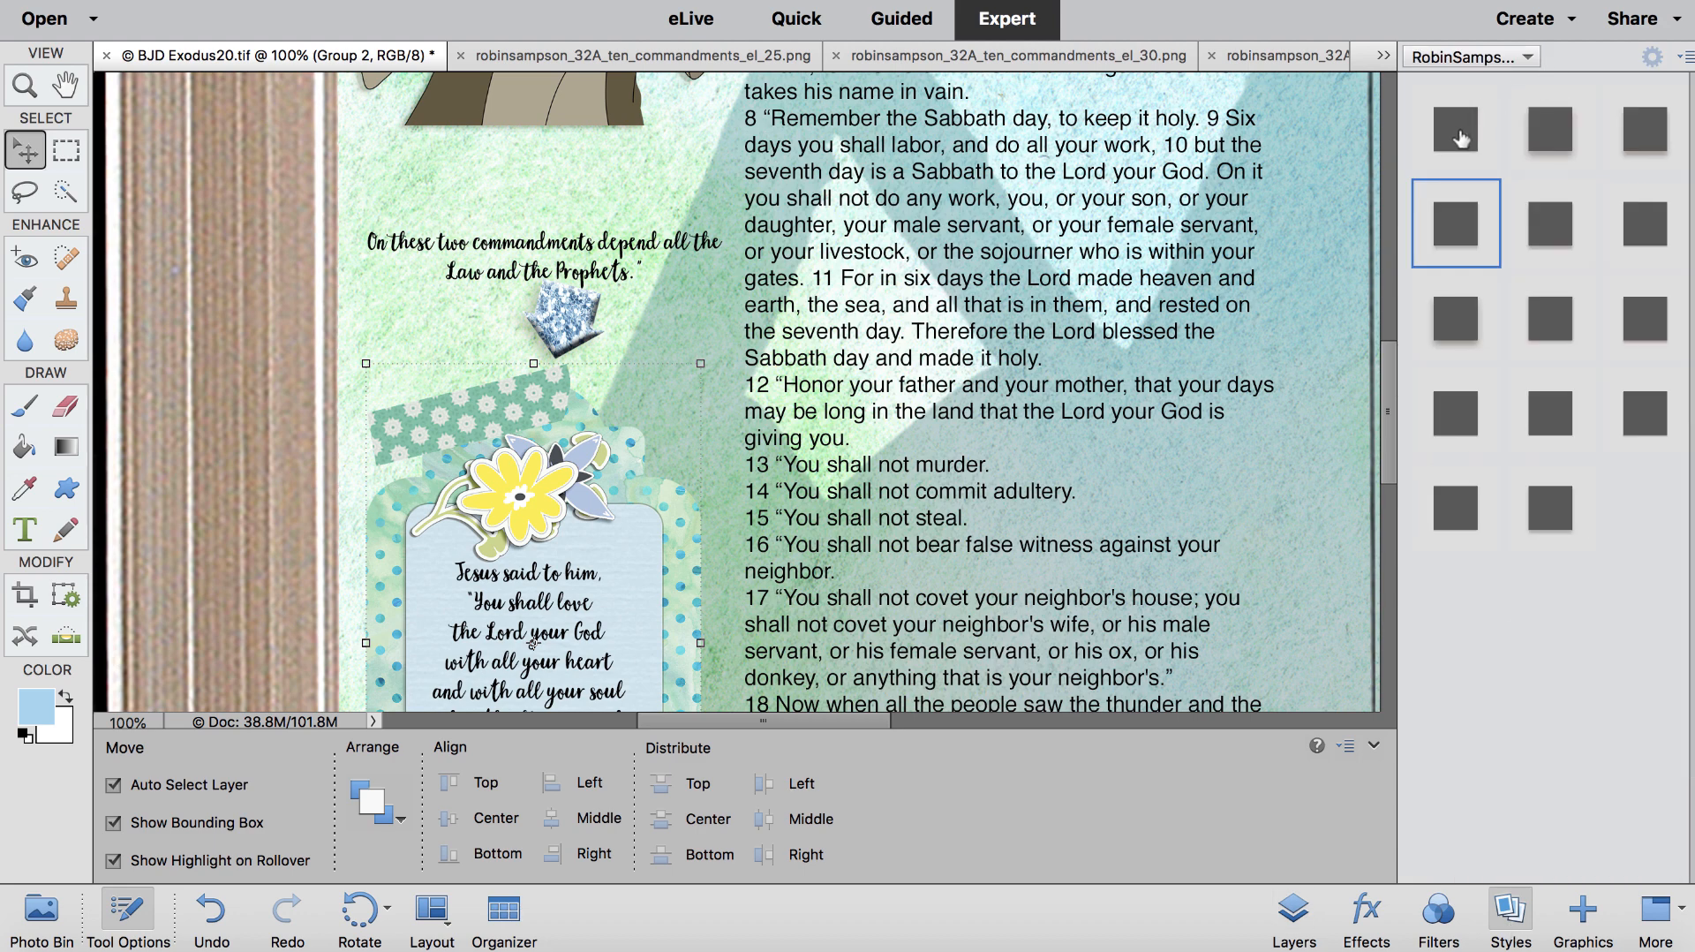
left_click(1672, 223)
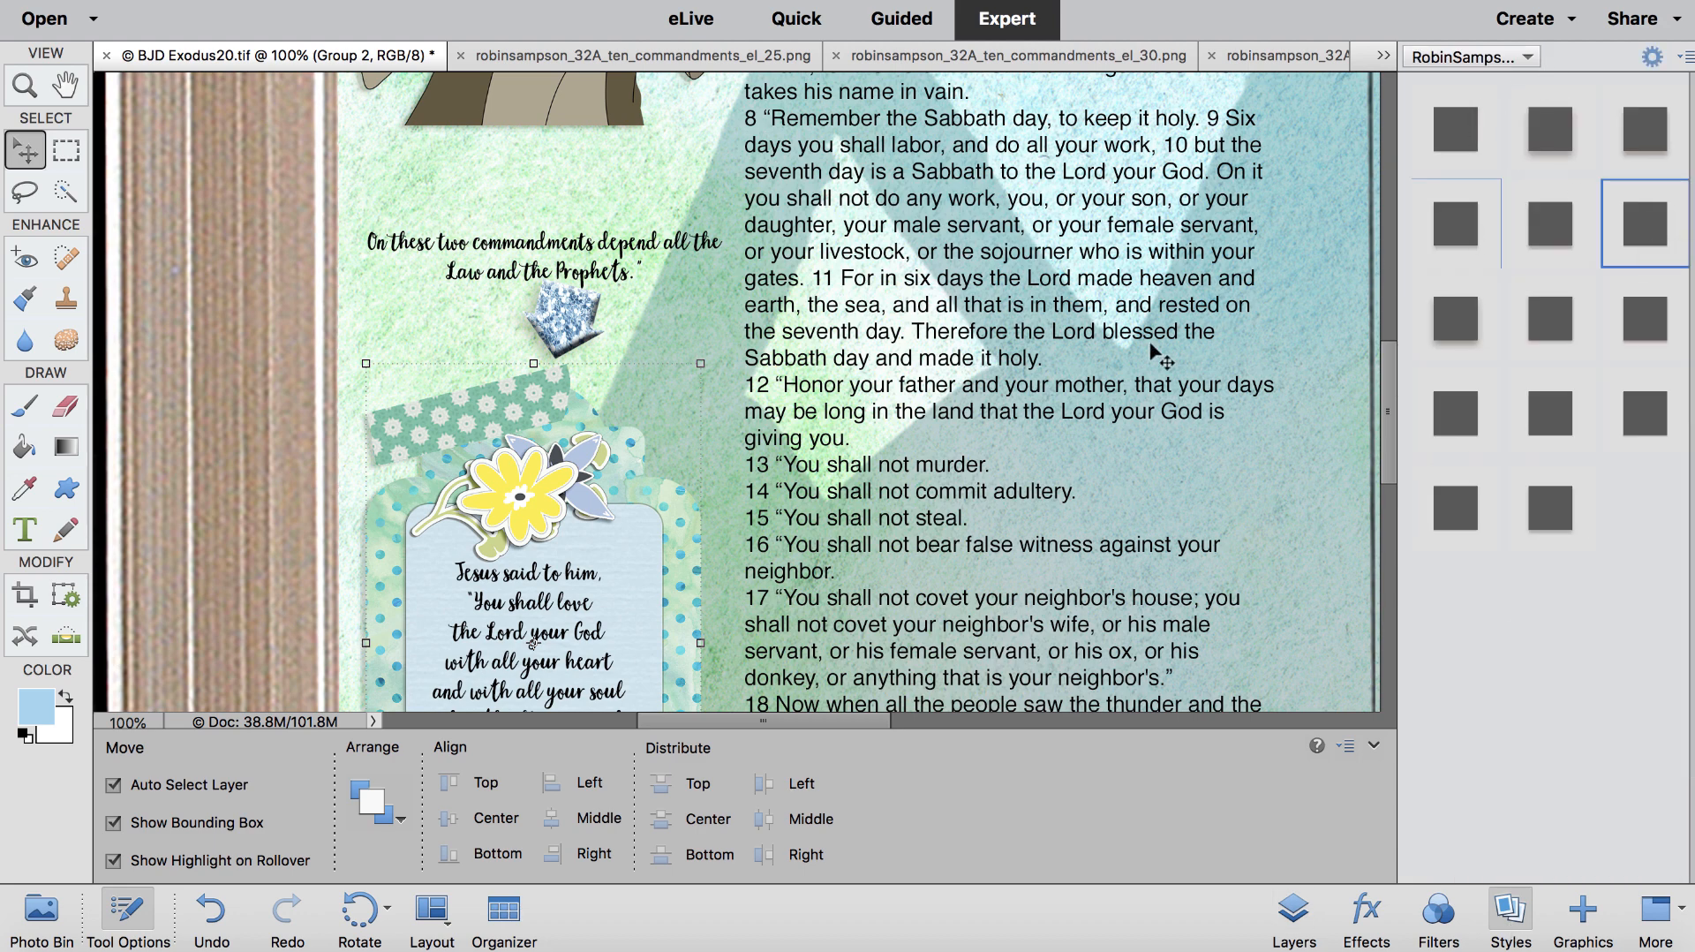
Step: Add the leafy branch robinsampson_32A_ten_commandments_el_35.png from the open files and place it at the gold heart on the right-hand page
key("super+minus")
key("super+minus")
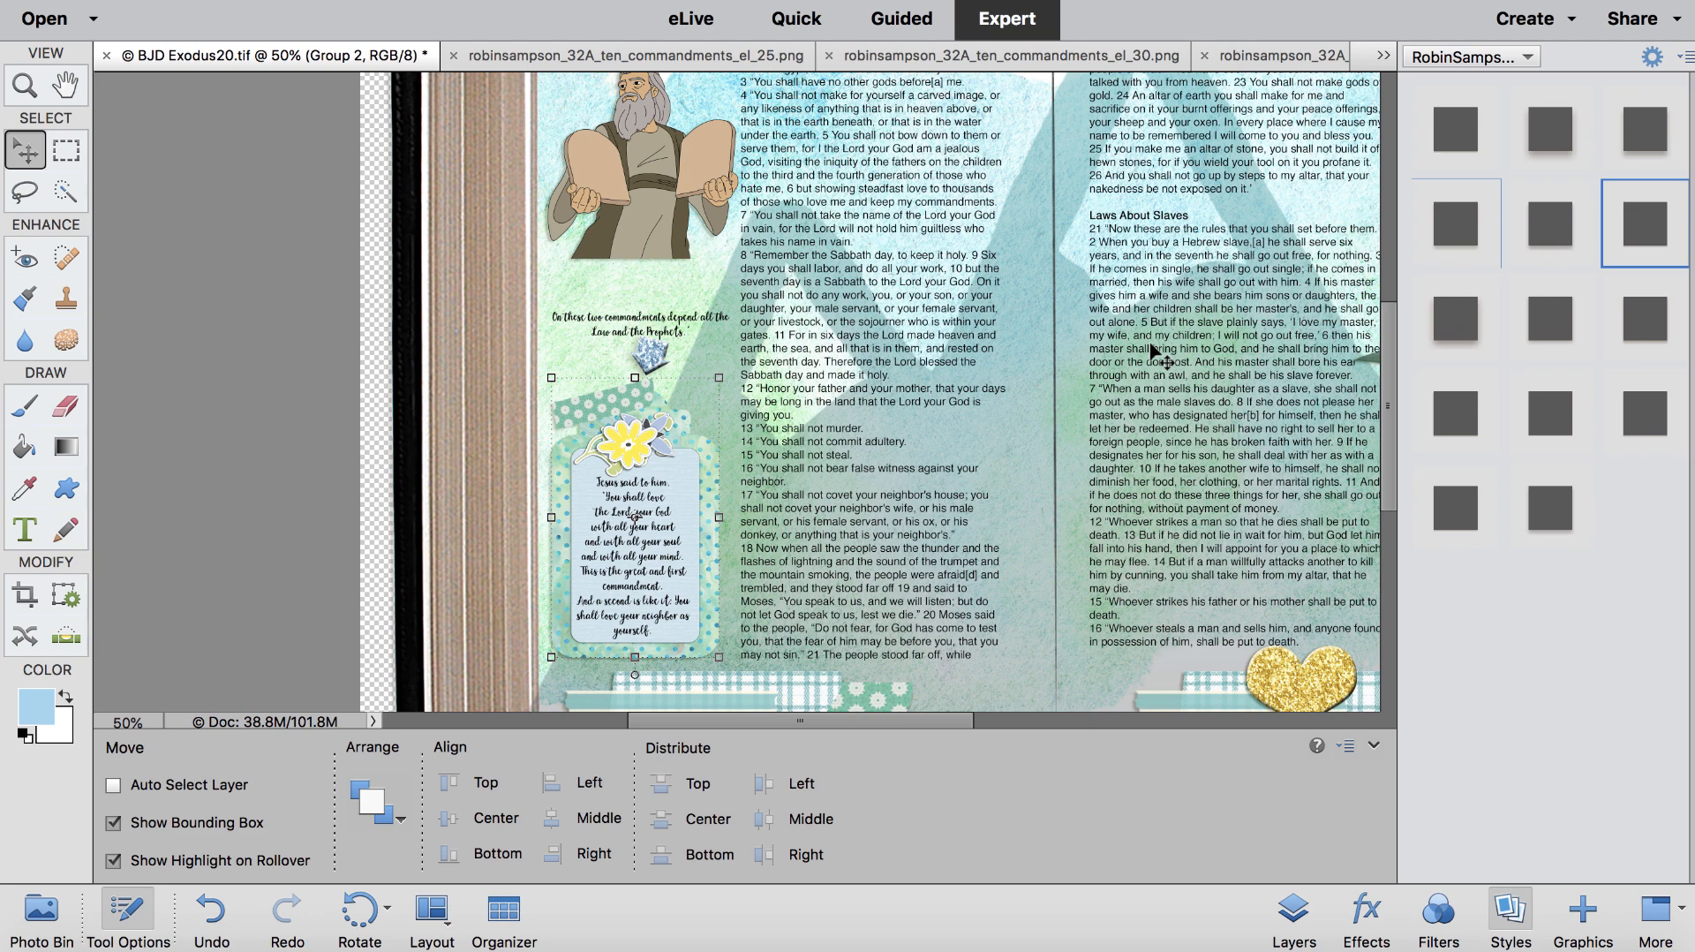
key("super+minus")
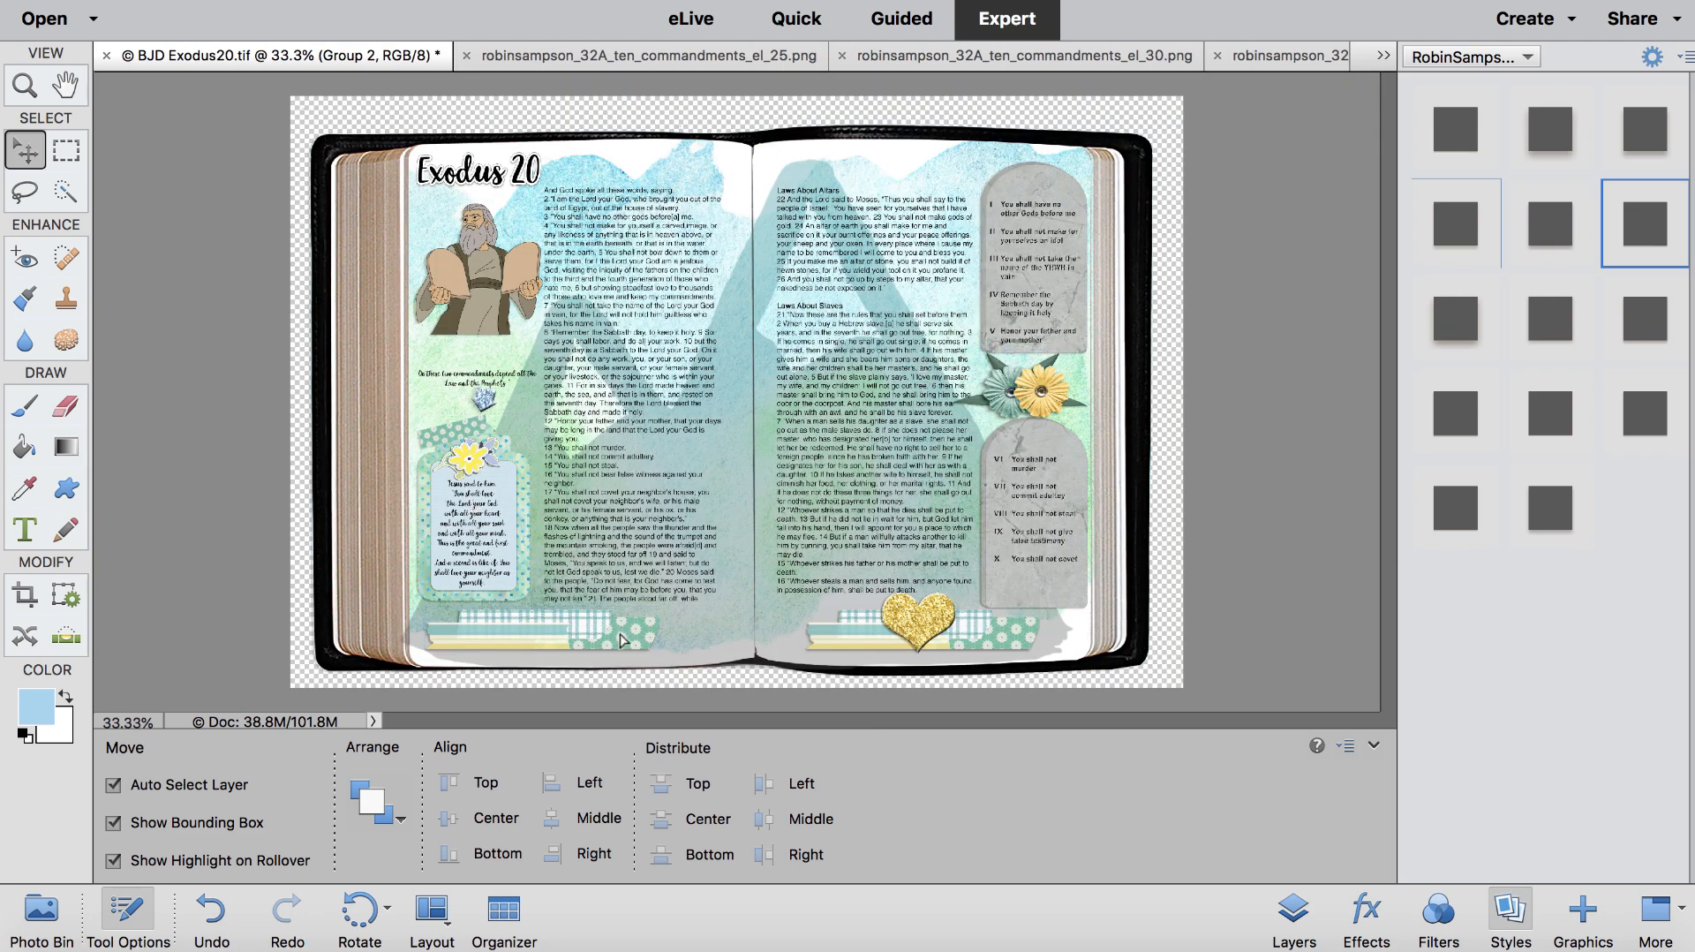
left_click_drag(625, 632, 622, 637)
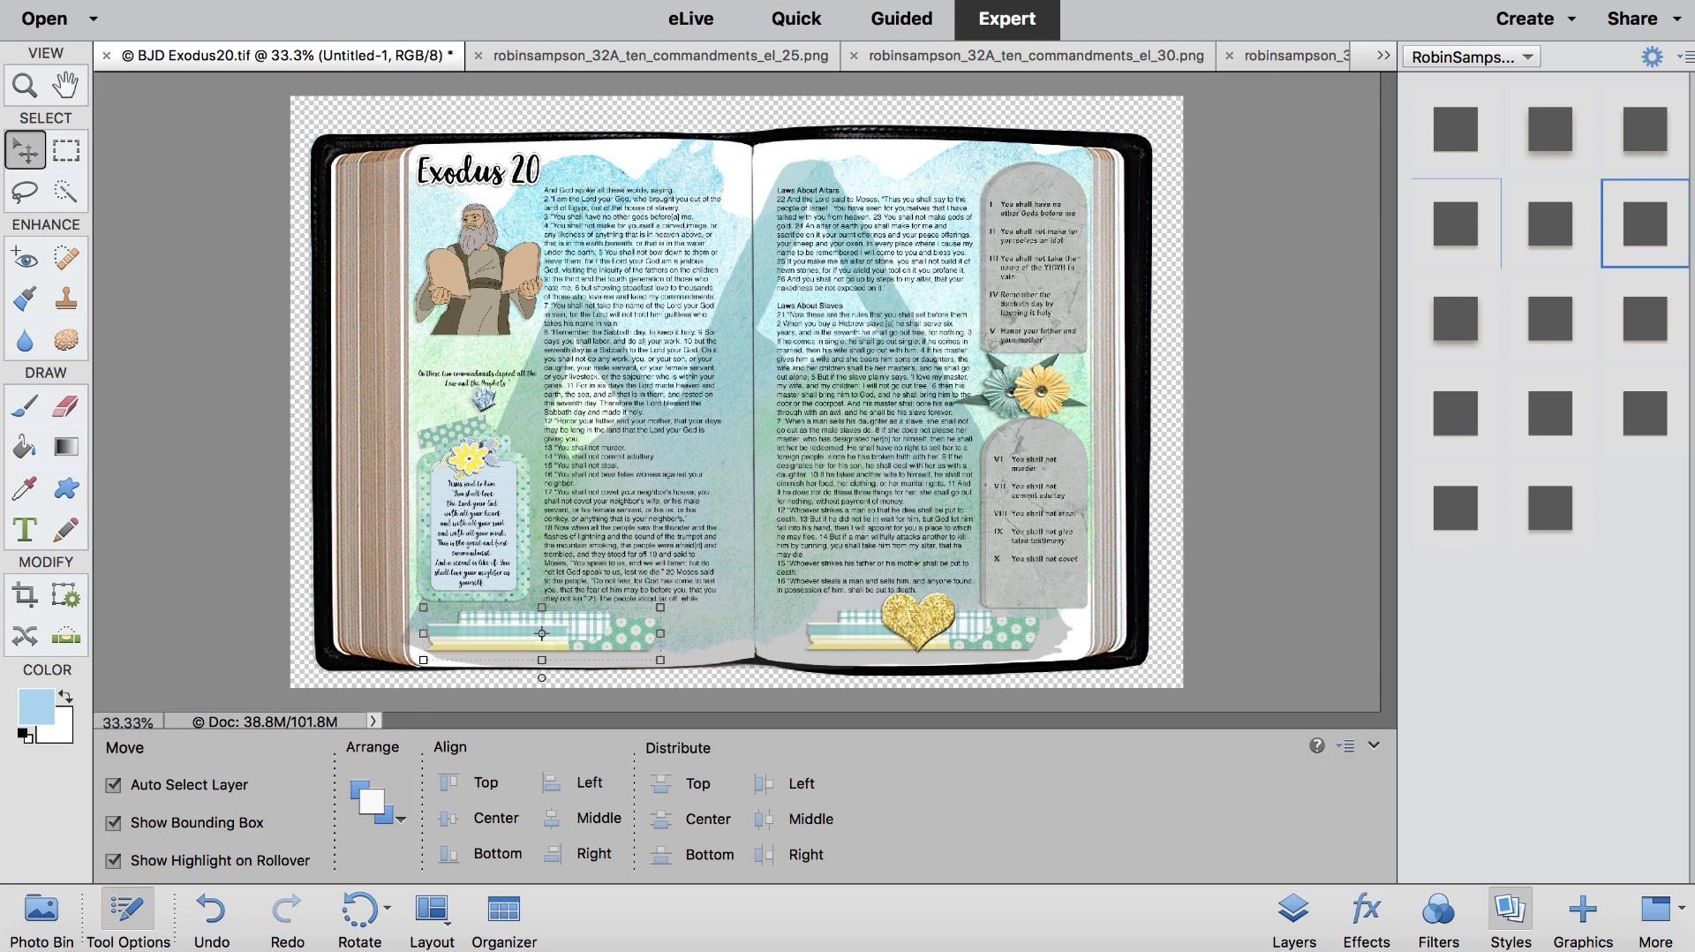
left_click(40, 919)
scroll(444, 807, "down", 3)
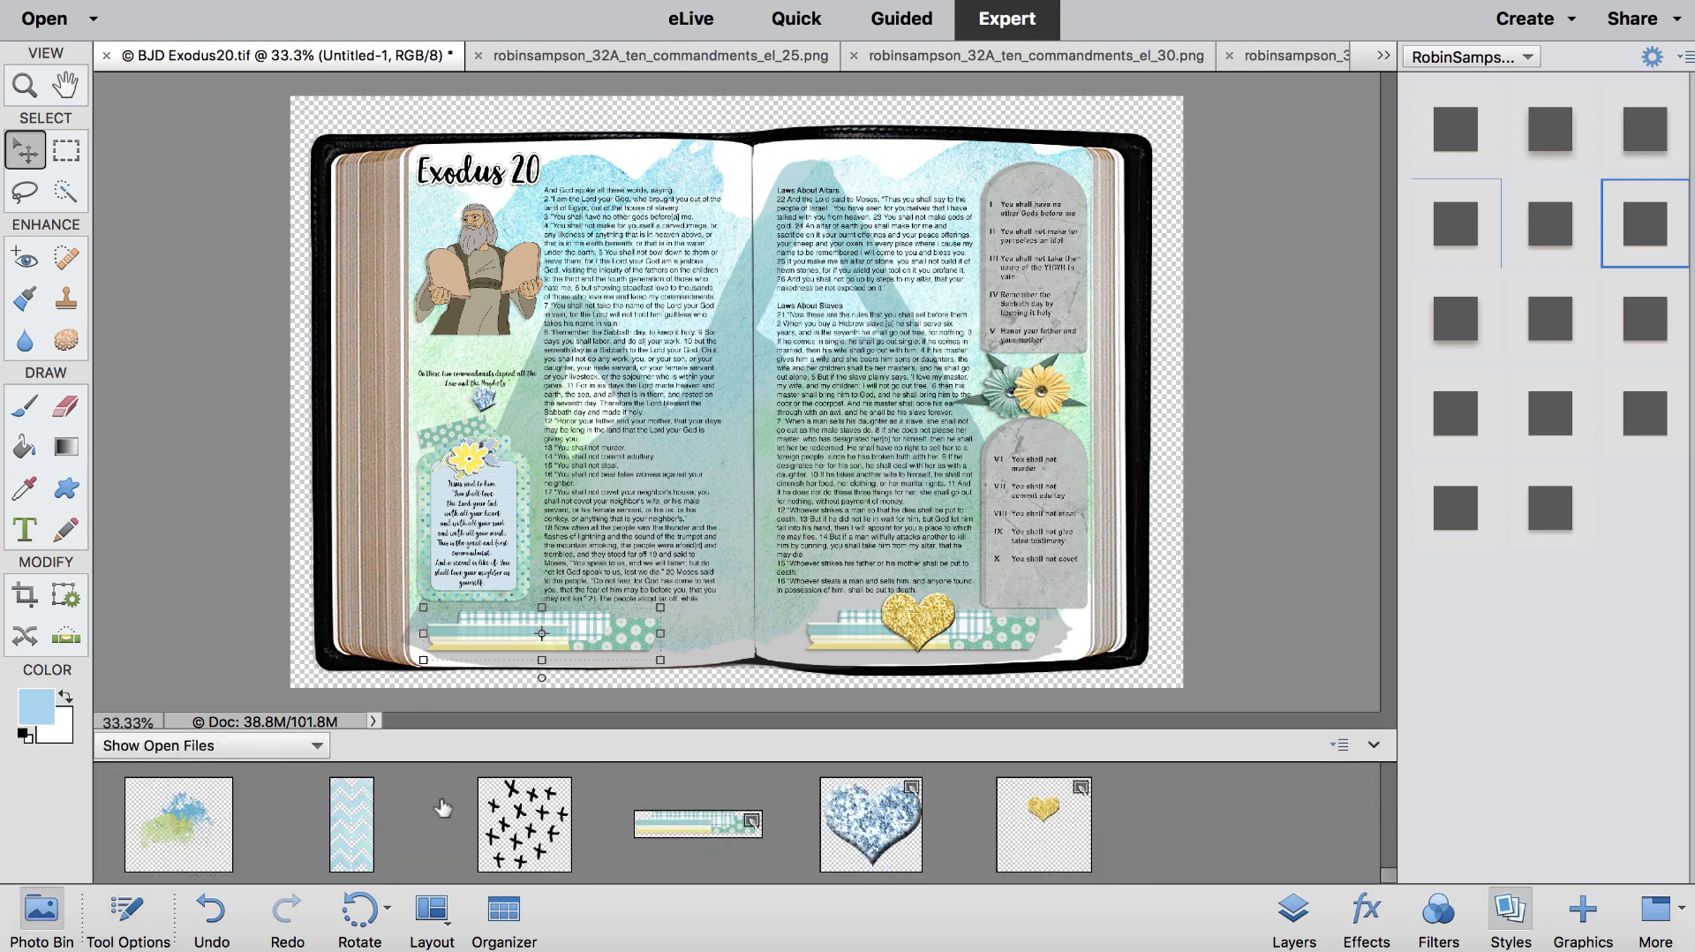
scroll(443, 808, "down", 3)
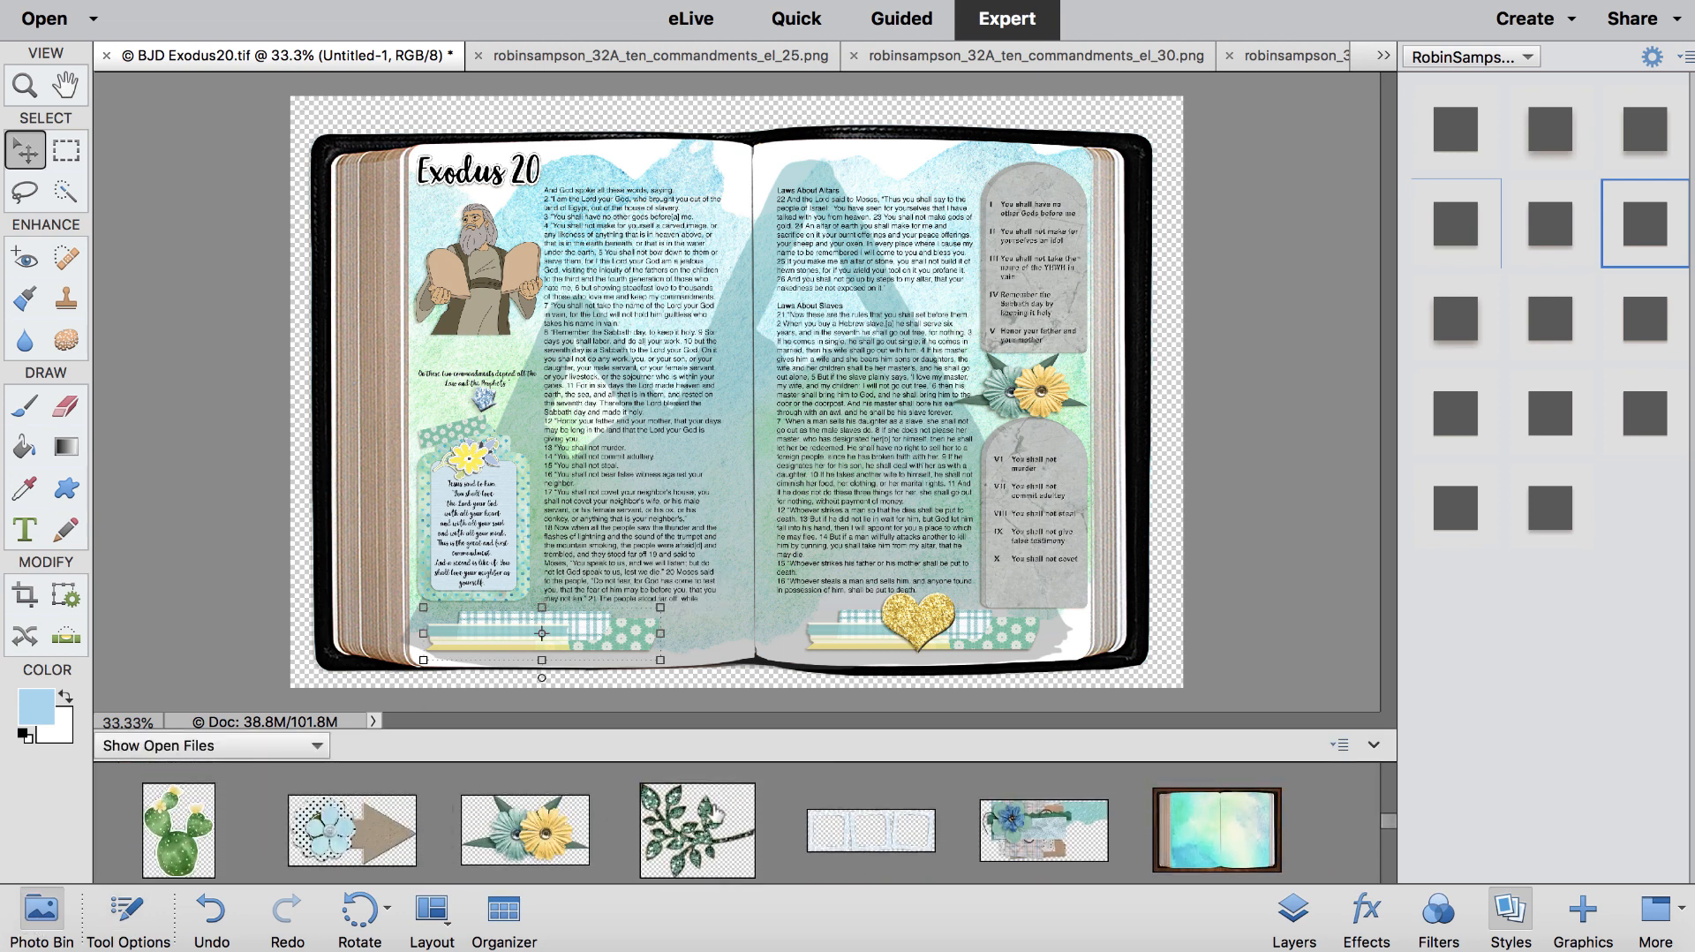
left_click_drag(722, 821, 649, 568)
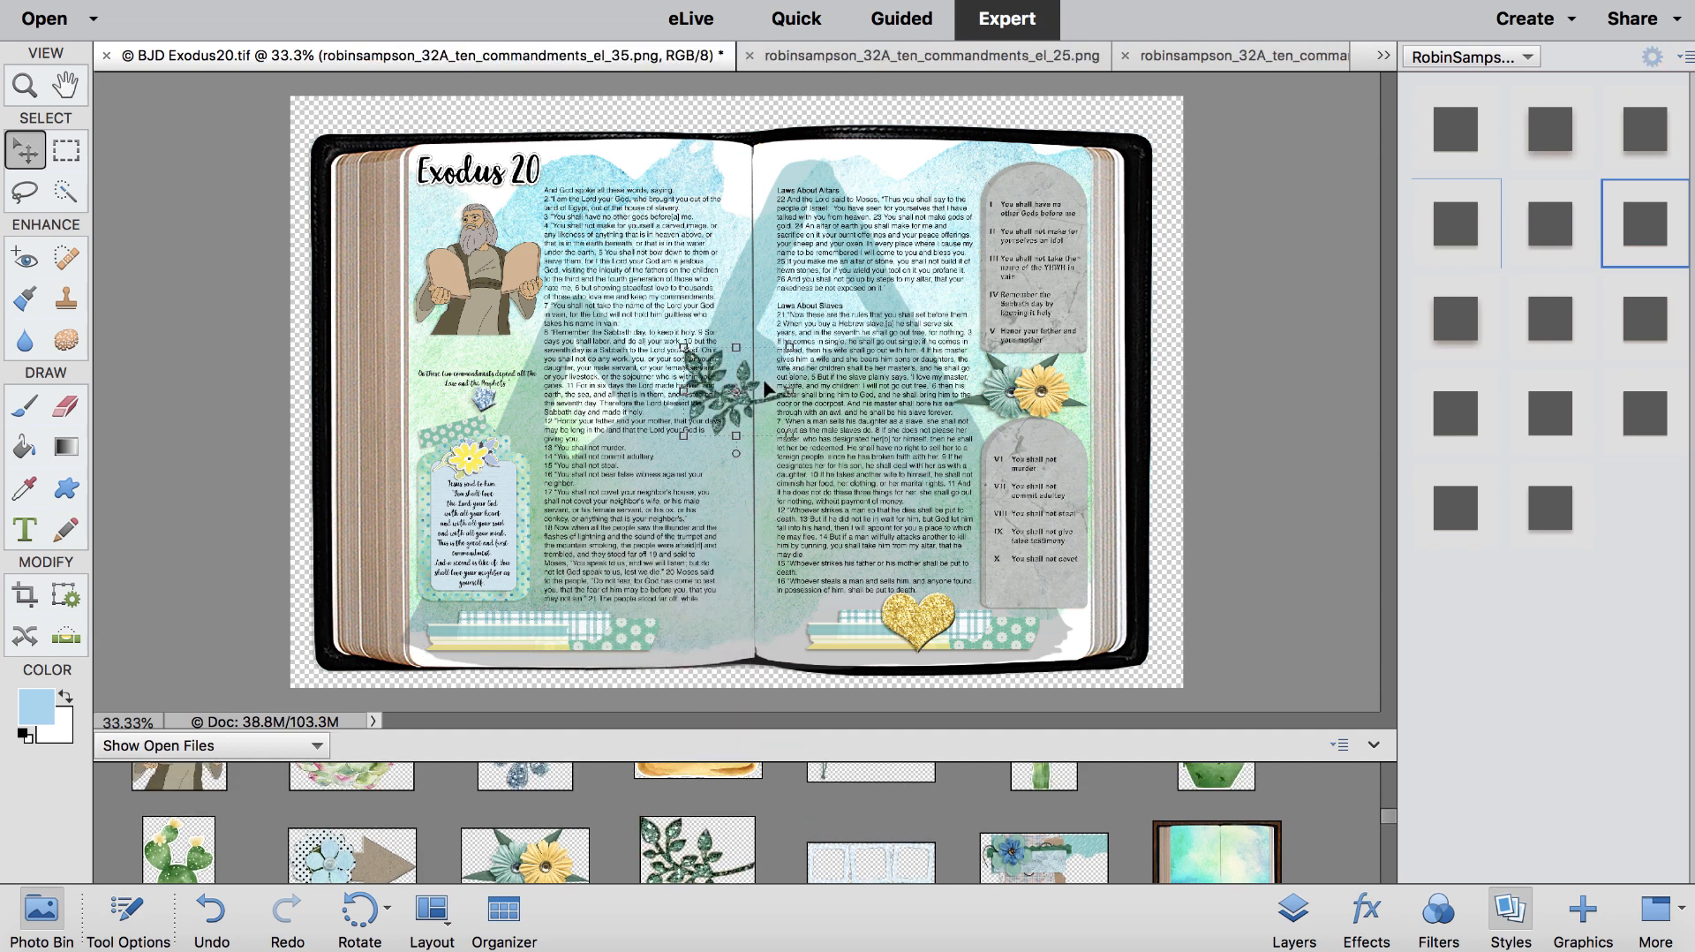
left_click_drag(740, 380, 902, 608)
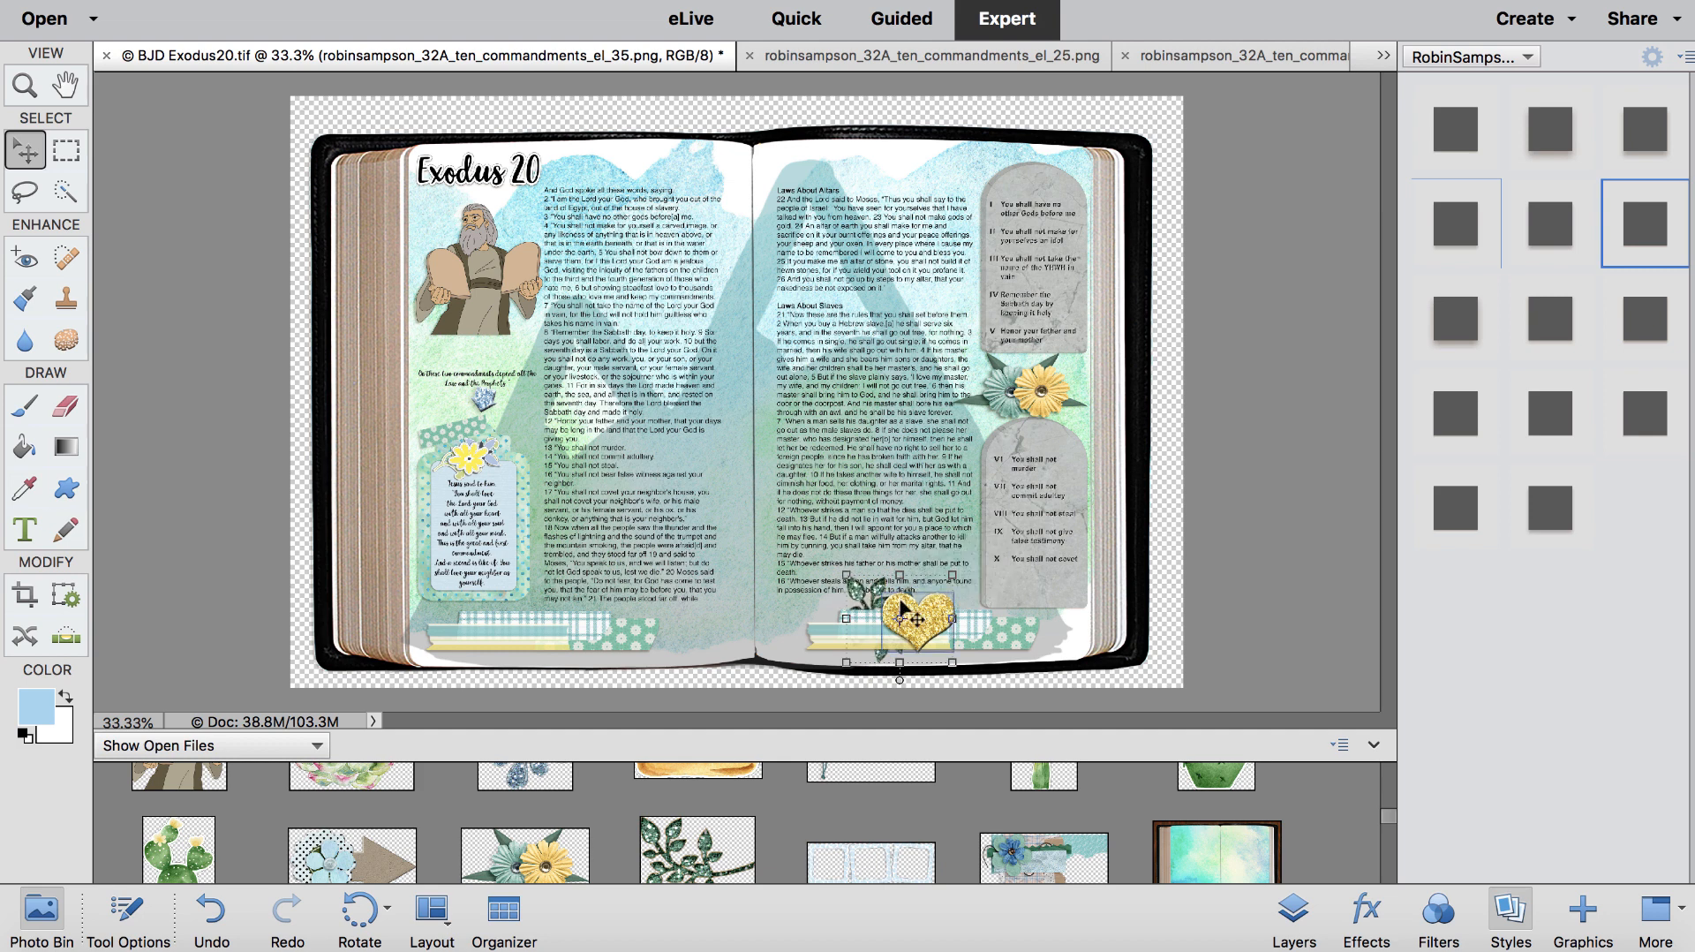
Step: Layer the leafy branch above the tape but behind the gold heart, and scale it to 89.57% by 89.44%
key("super+bracketright")
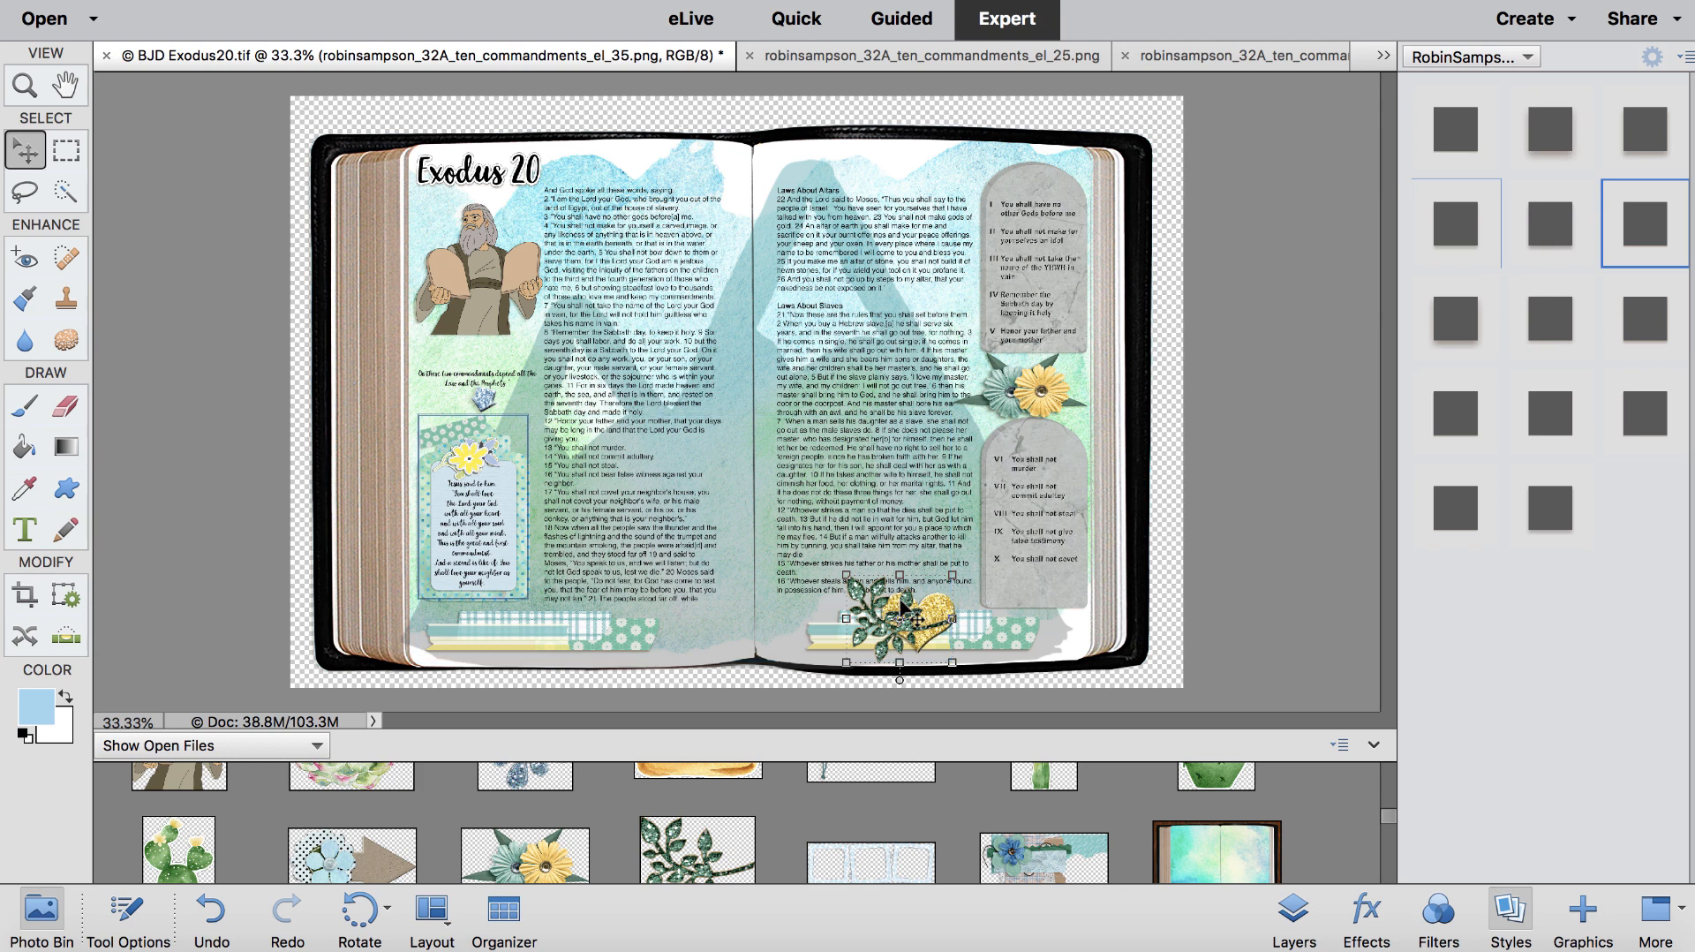
key("super+bracketleft")
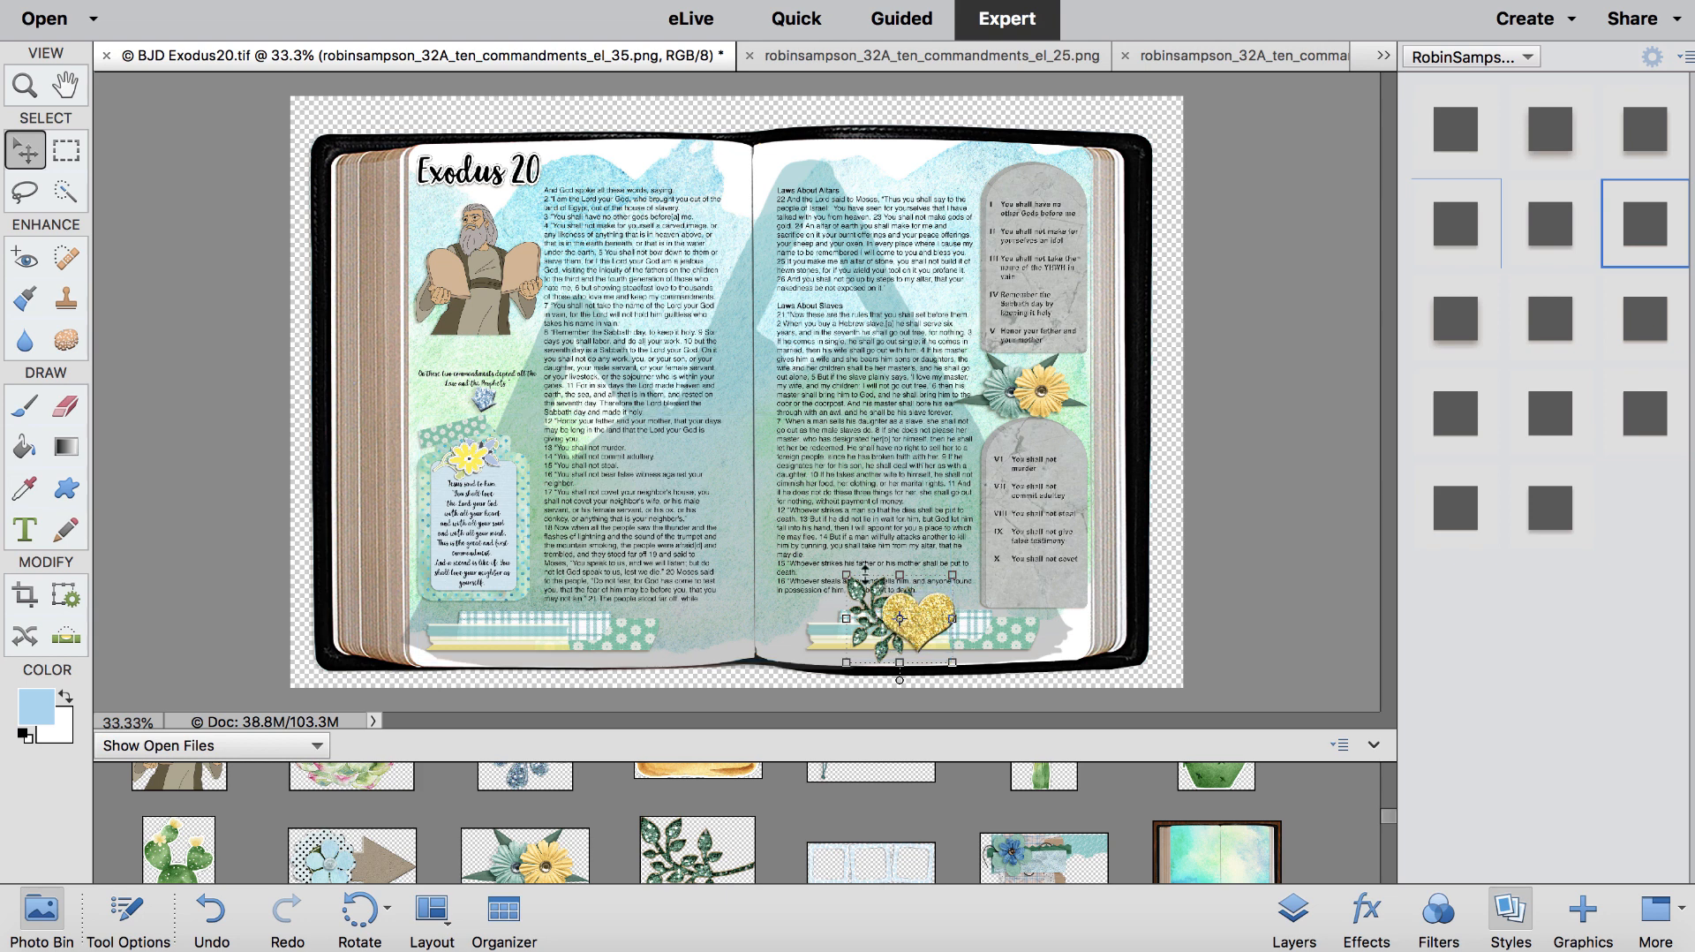
left_click_drag(846, 574, 856, 579)
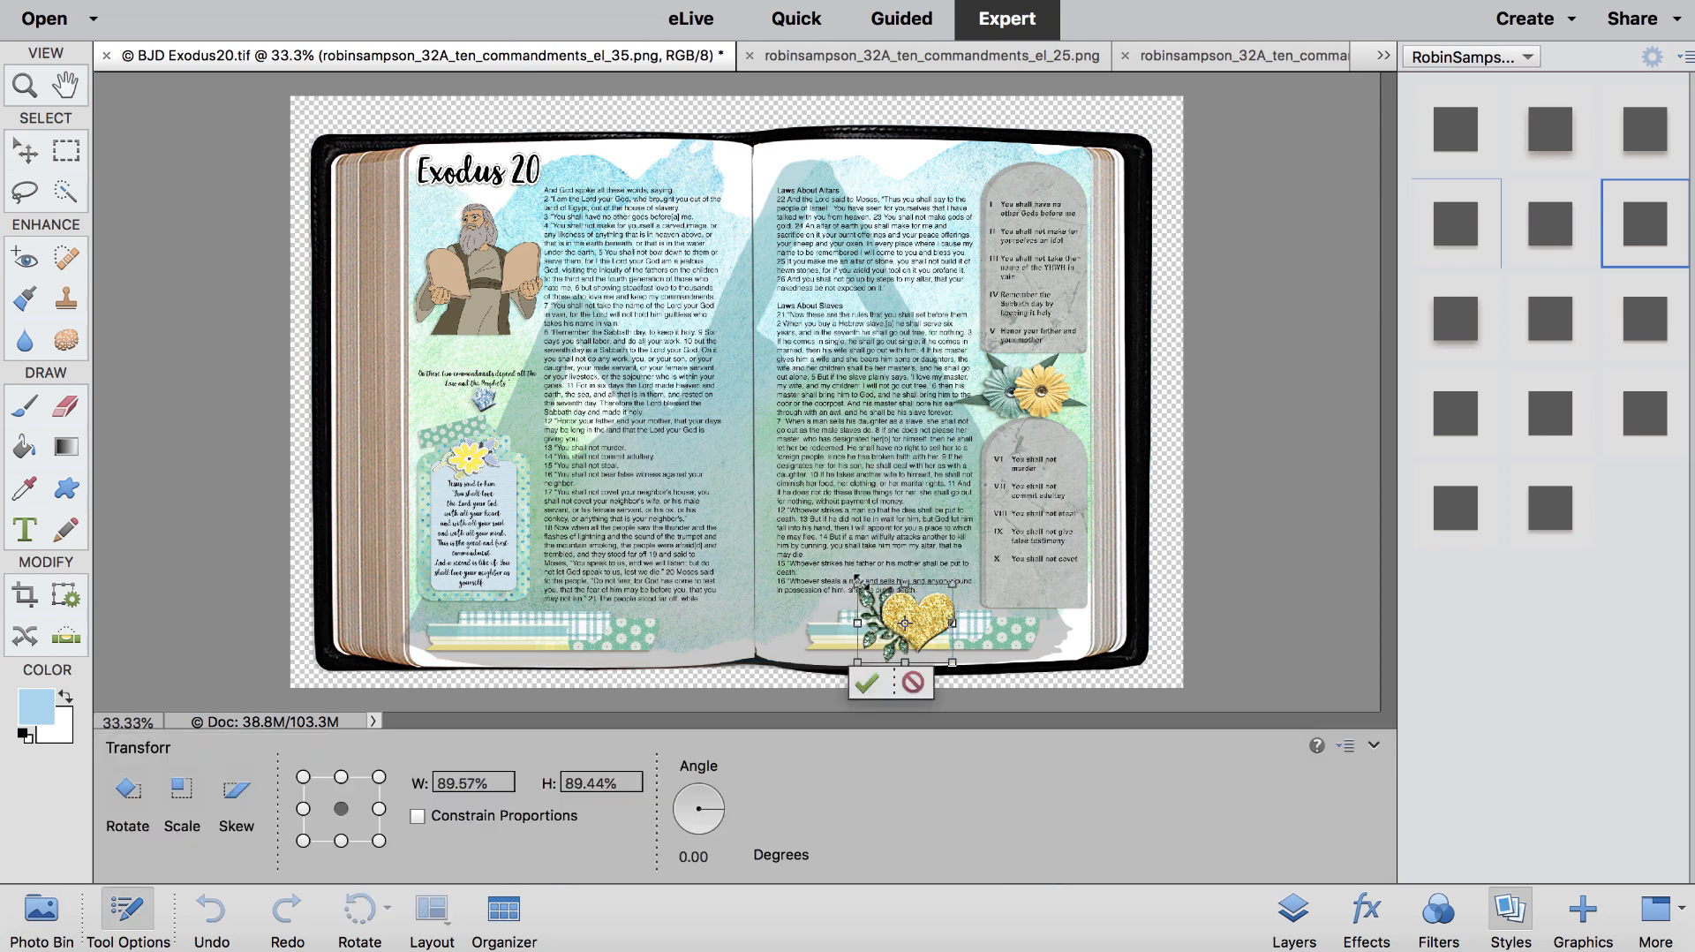
left_click_drag(994, 652, 999, 634)
key("Return")
left_click(605, 629)
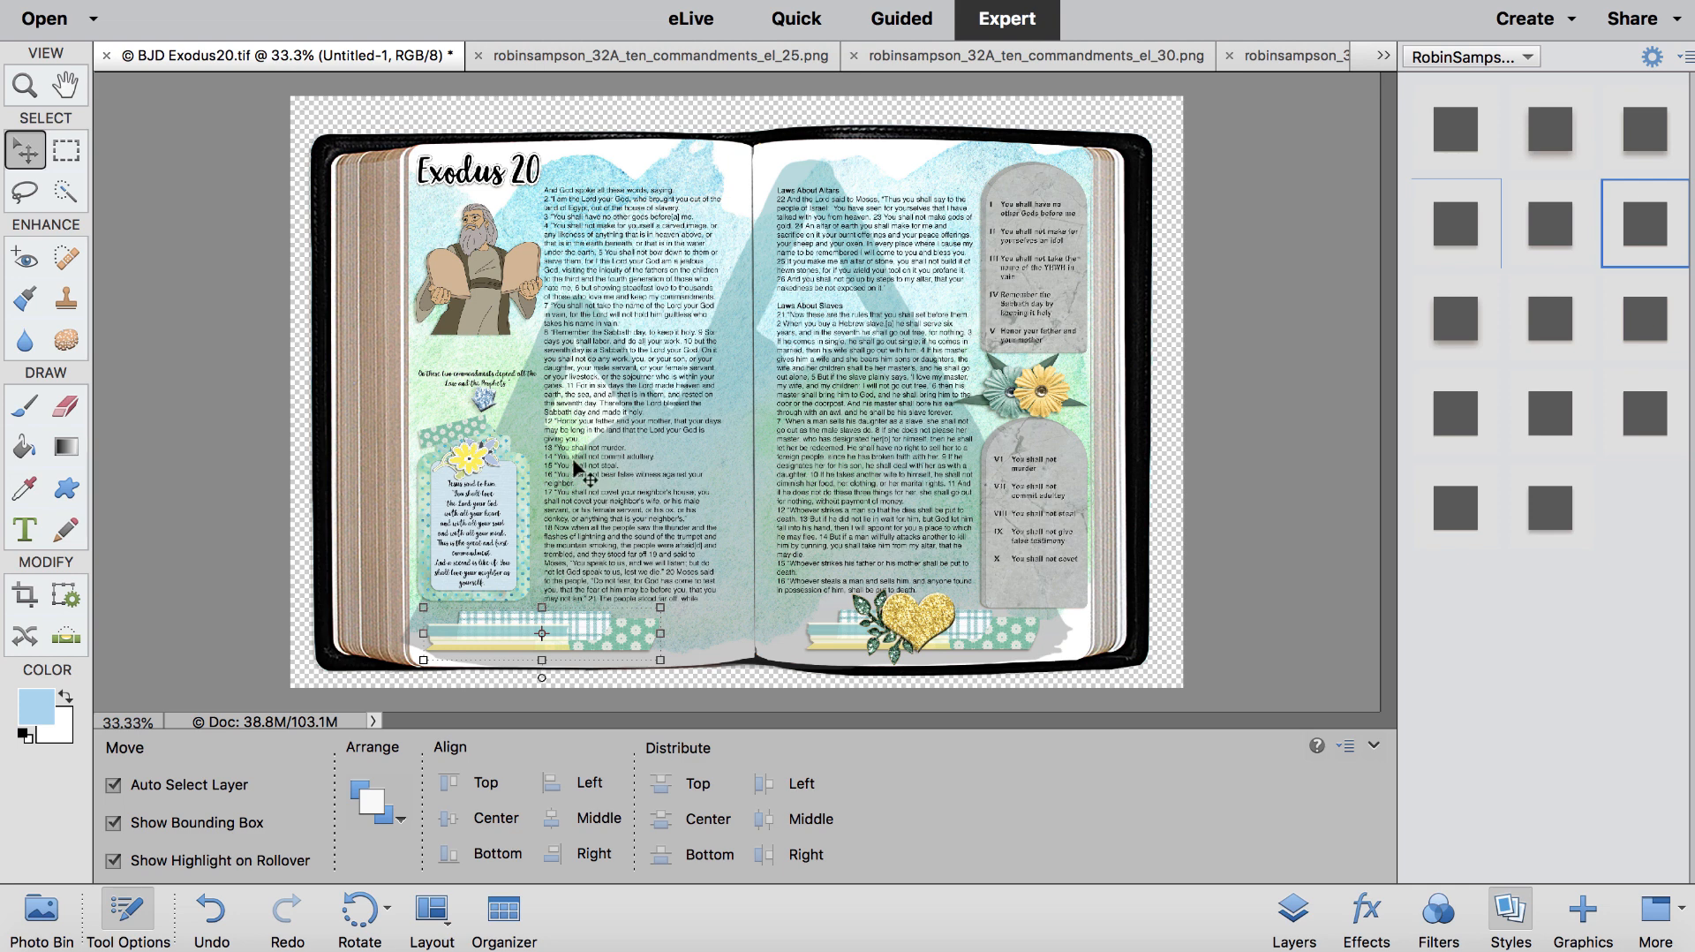
left_click(487, 399)
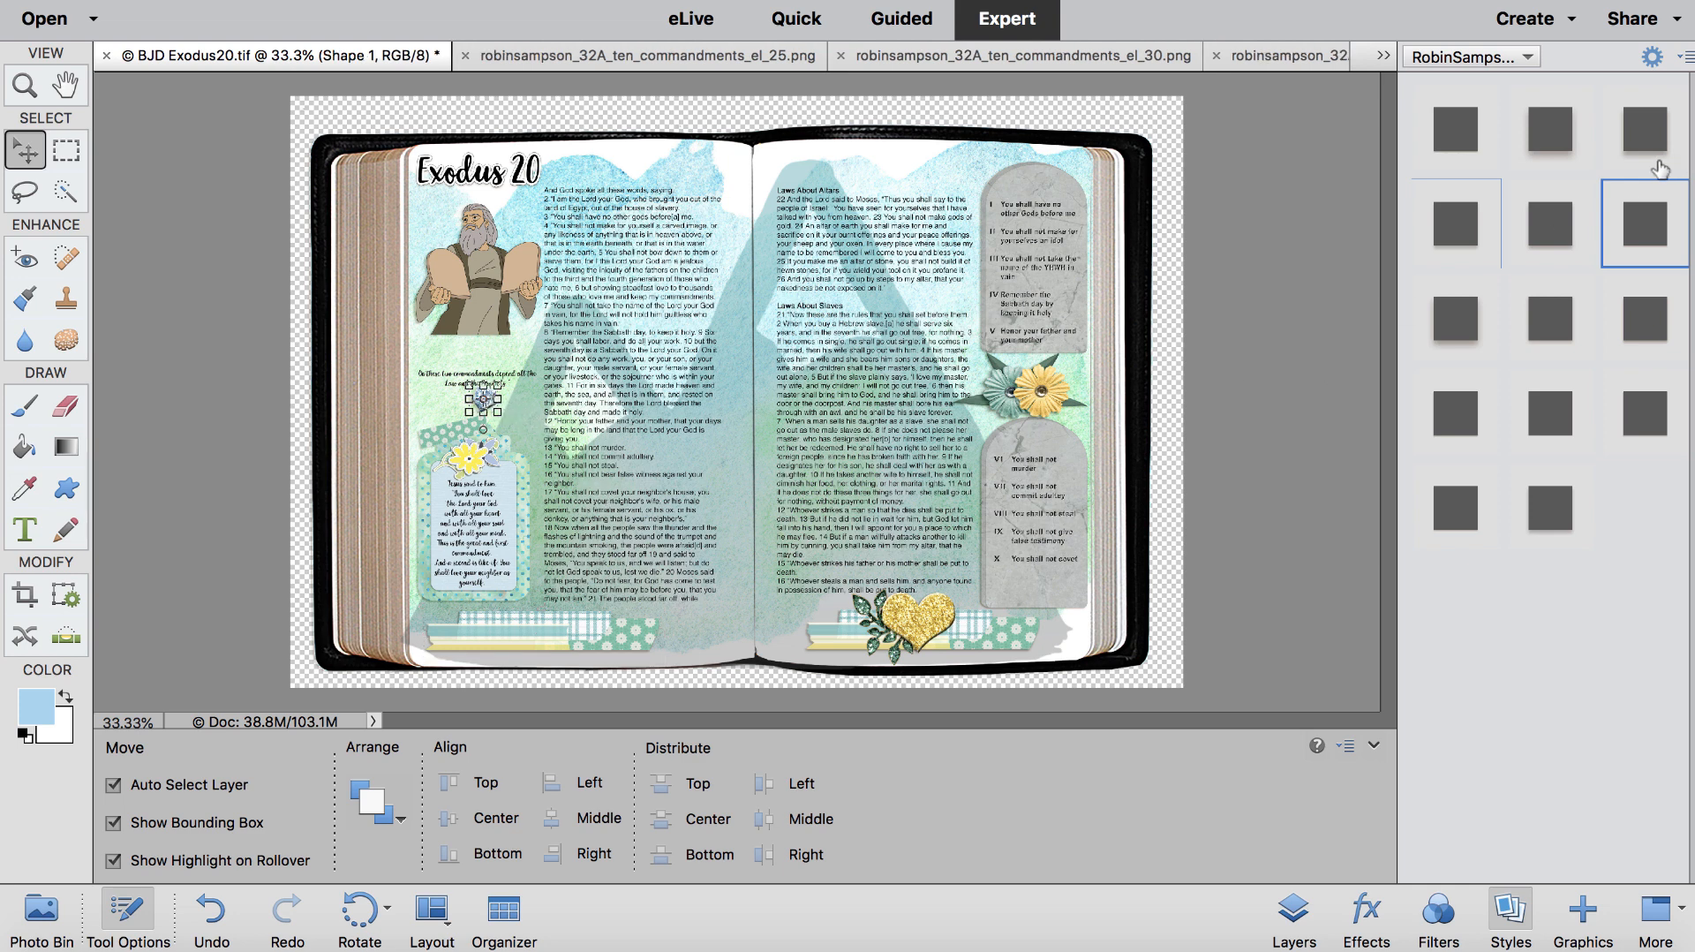
left_click(761, 565)
Step: Add the green flower robinsampson_32A_ten_commandments_el_13.png to the left-hand page's tape strip and bring it in front of the tape
left_click(41, 913)
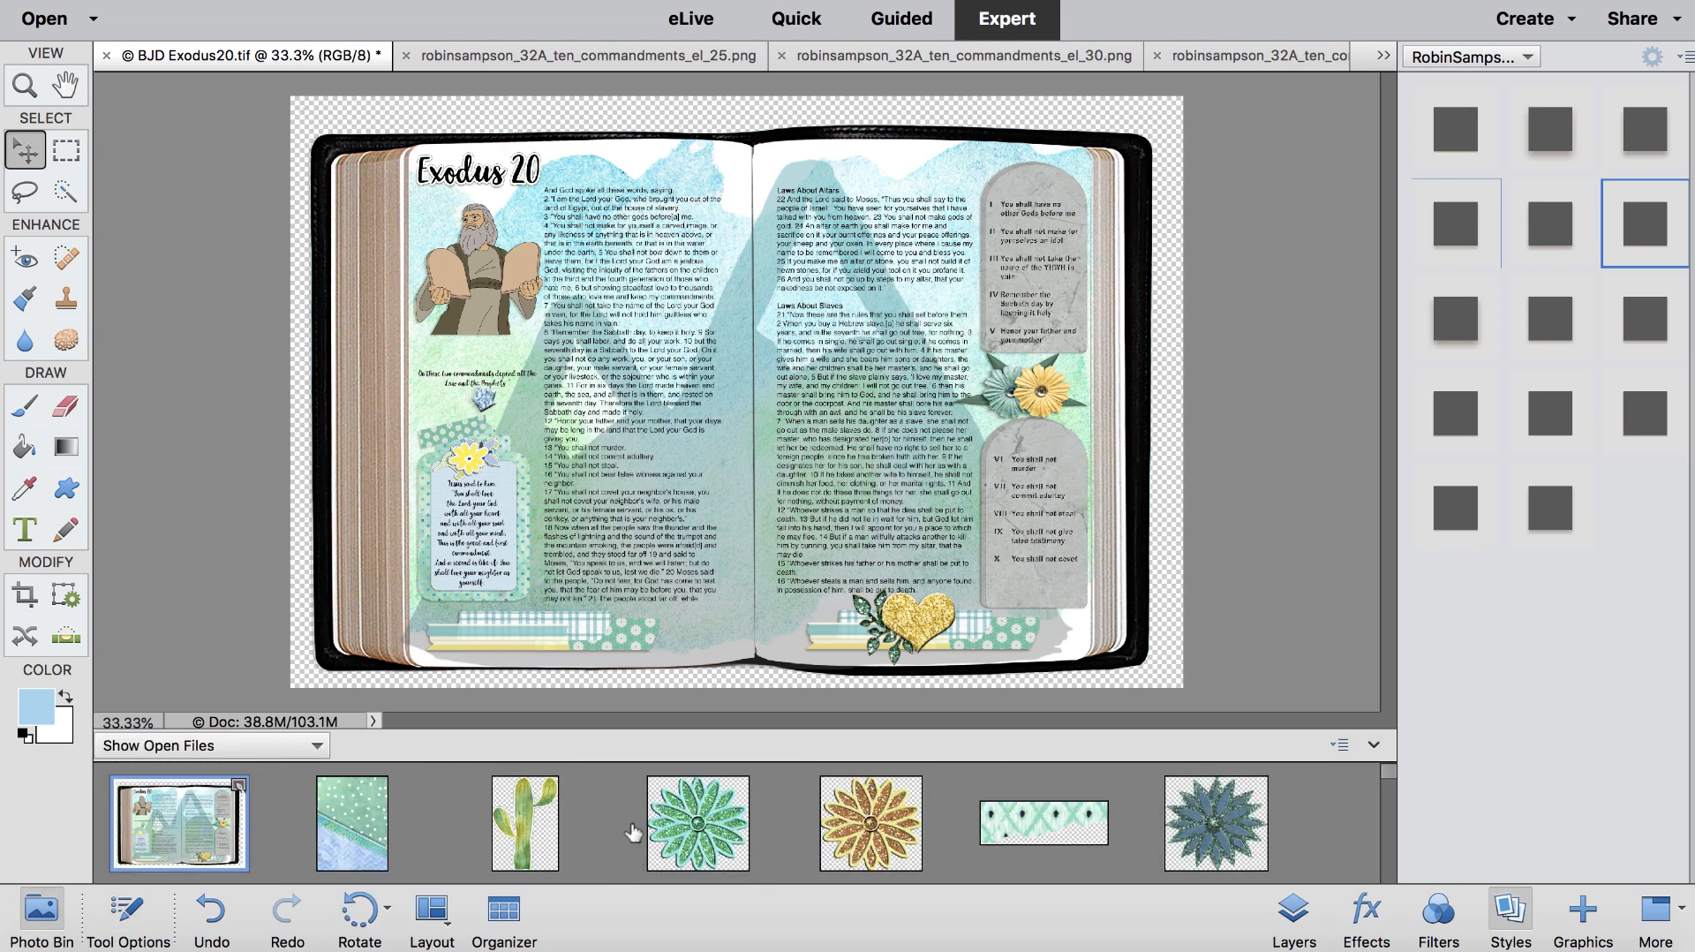
left_click_drag(726, 830, 722, 528)
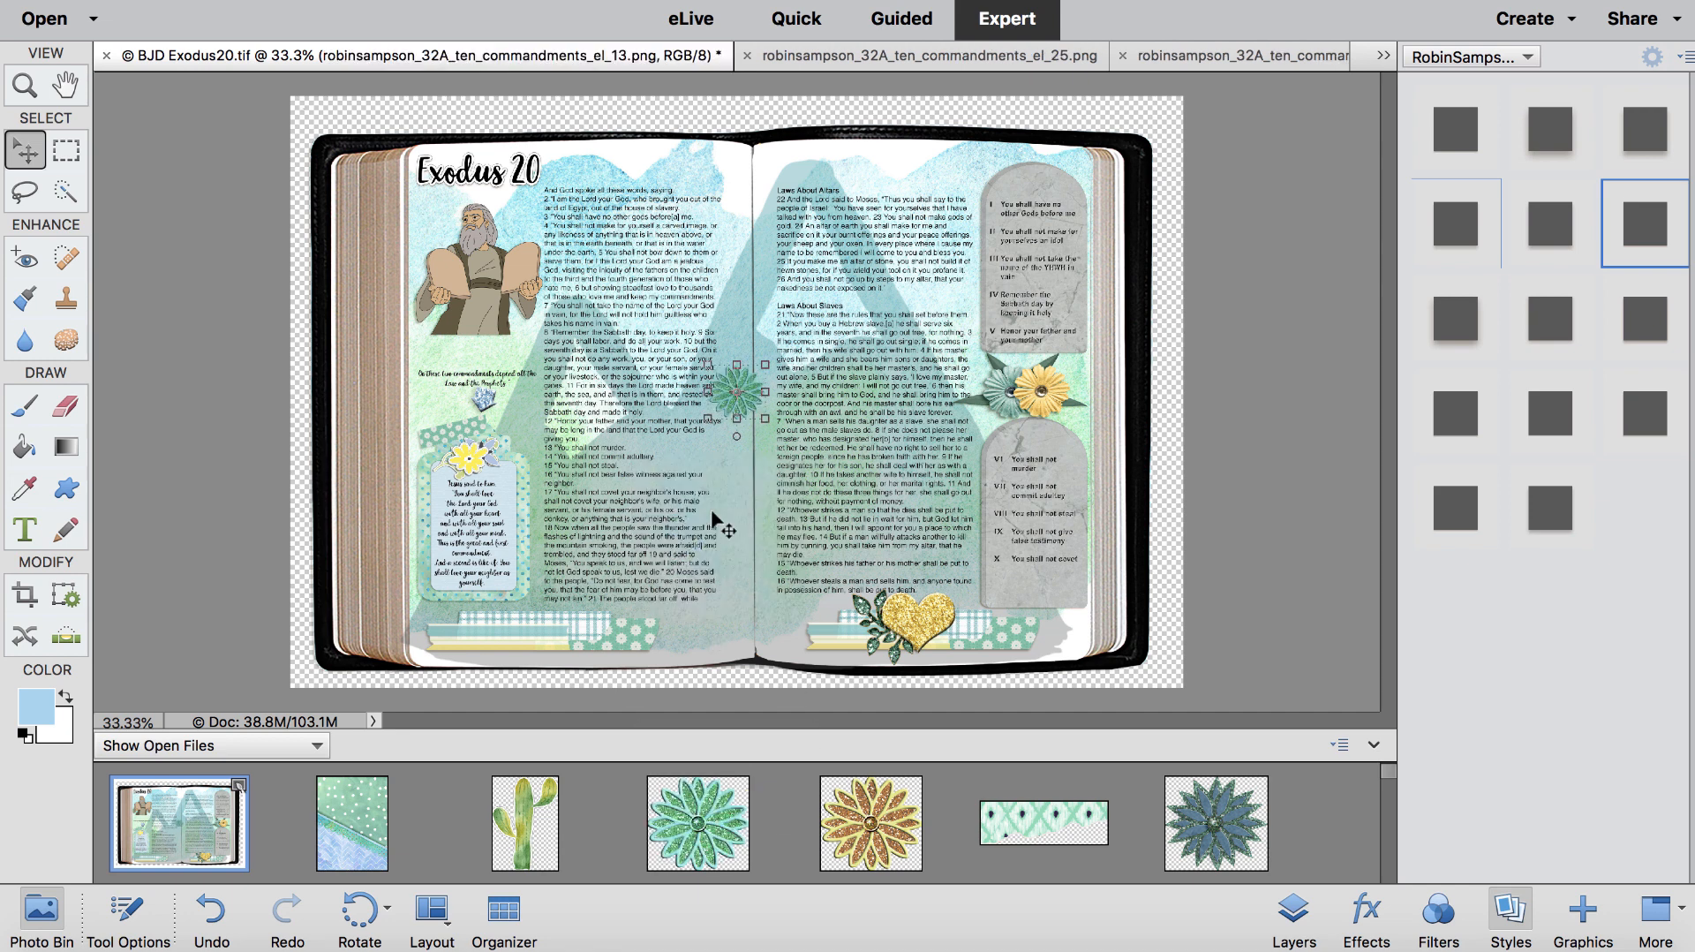
left_click_drag(740, 392, 615, 615)
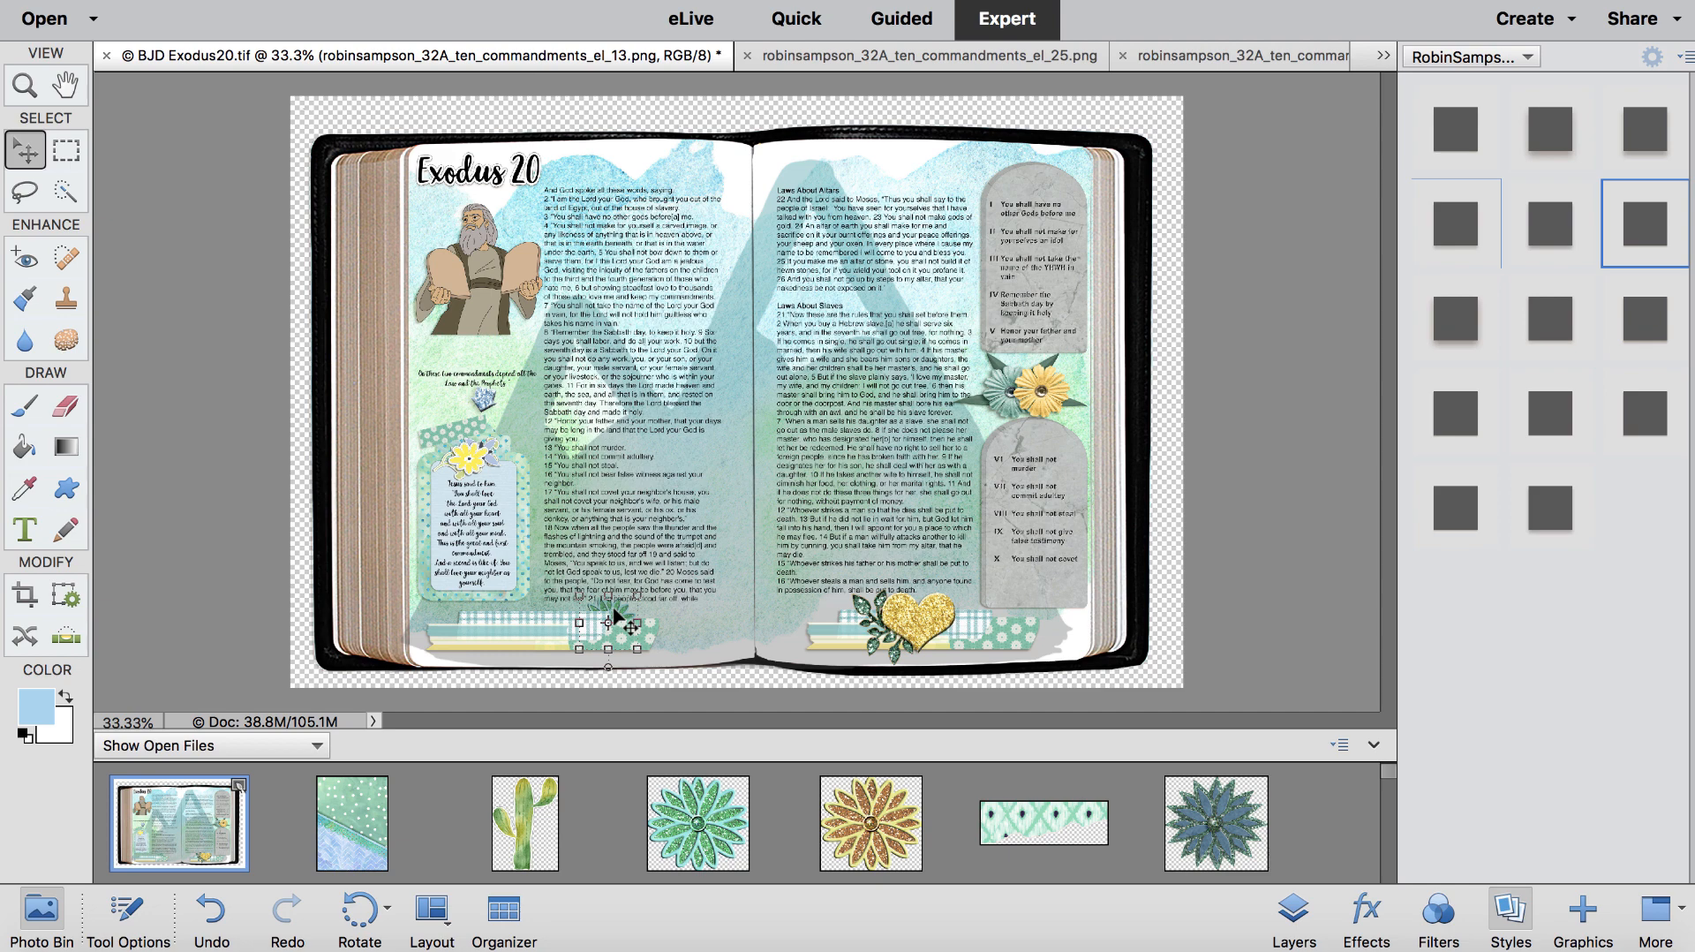
key("super+]")
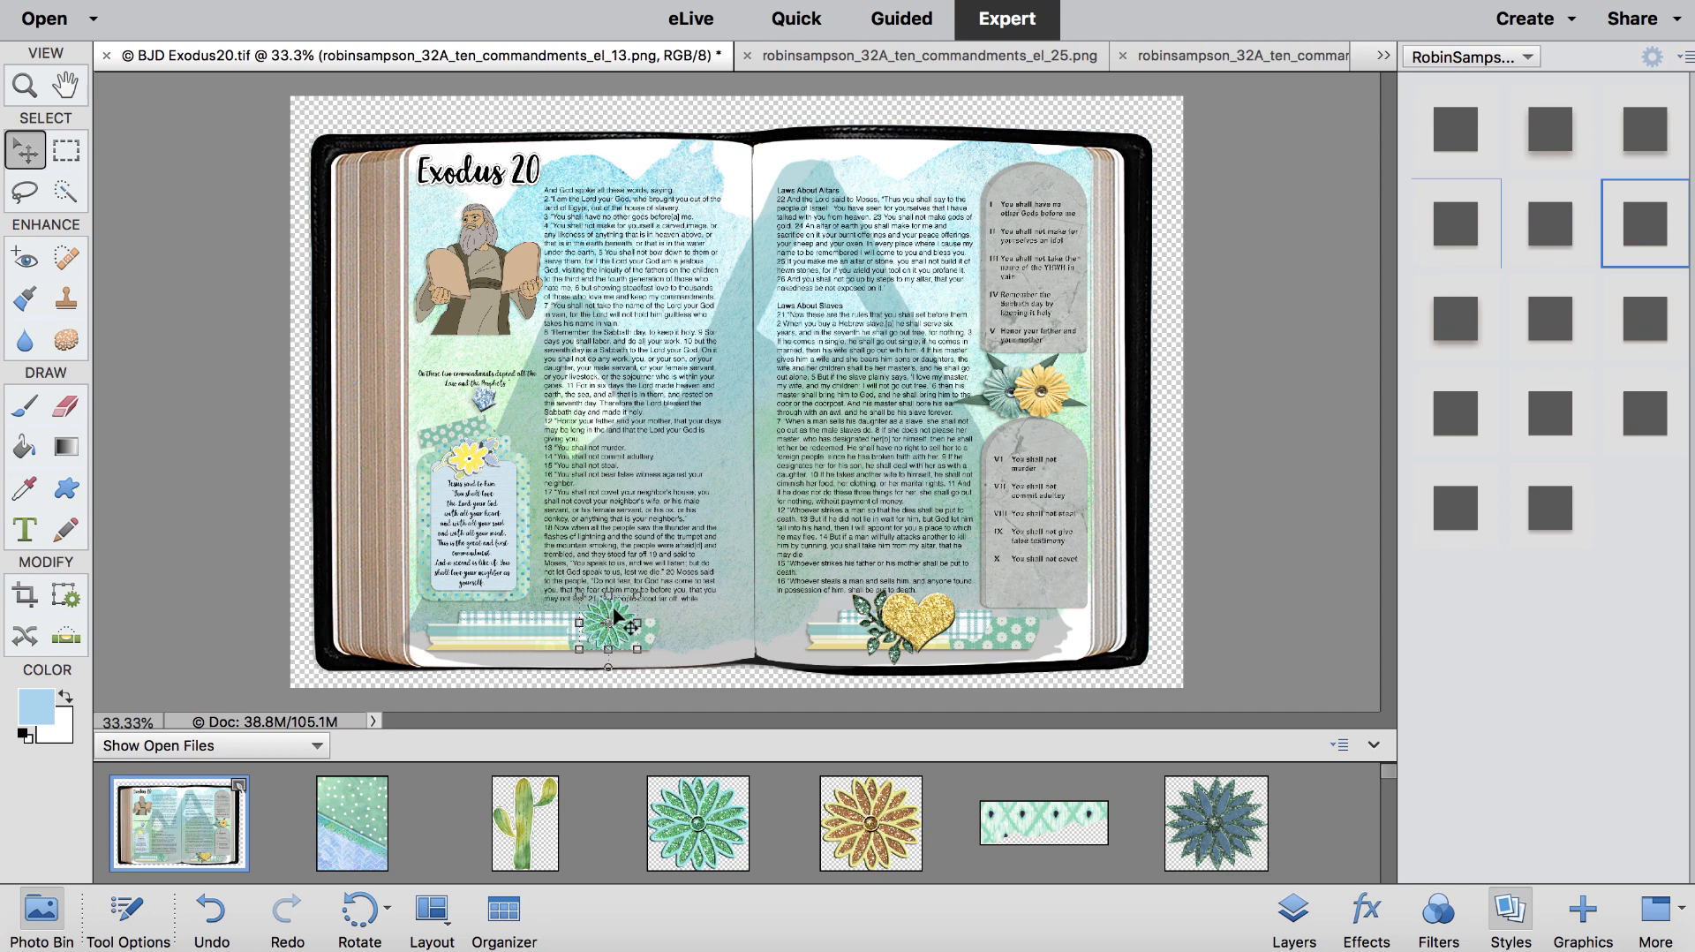
Step: Apply the first RobinSampson shadow style to the green flower and move it to the inner end of the tape strip
key("super+=")
key("super+=")
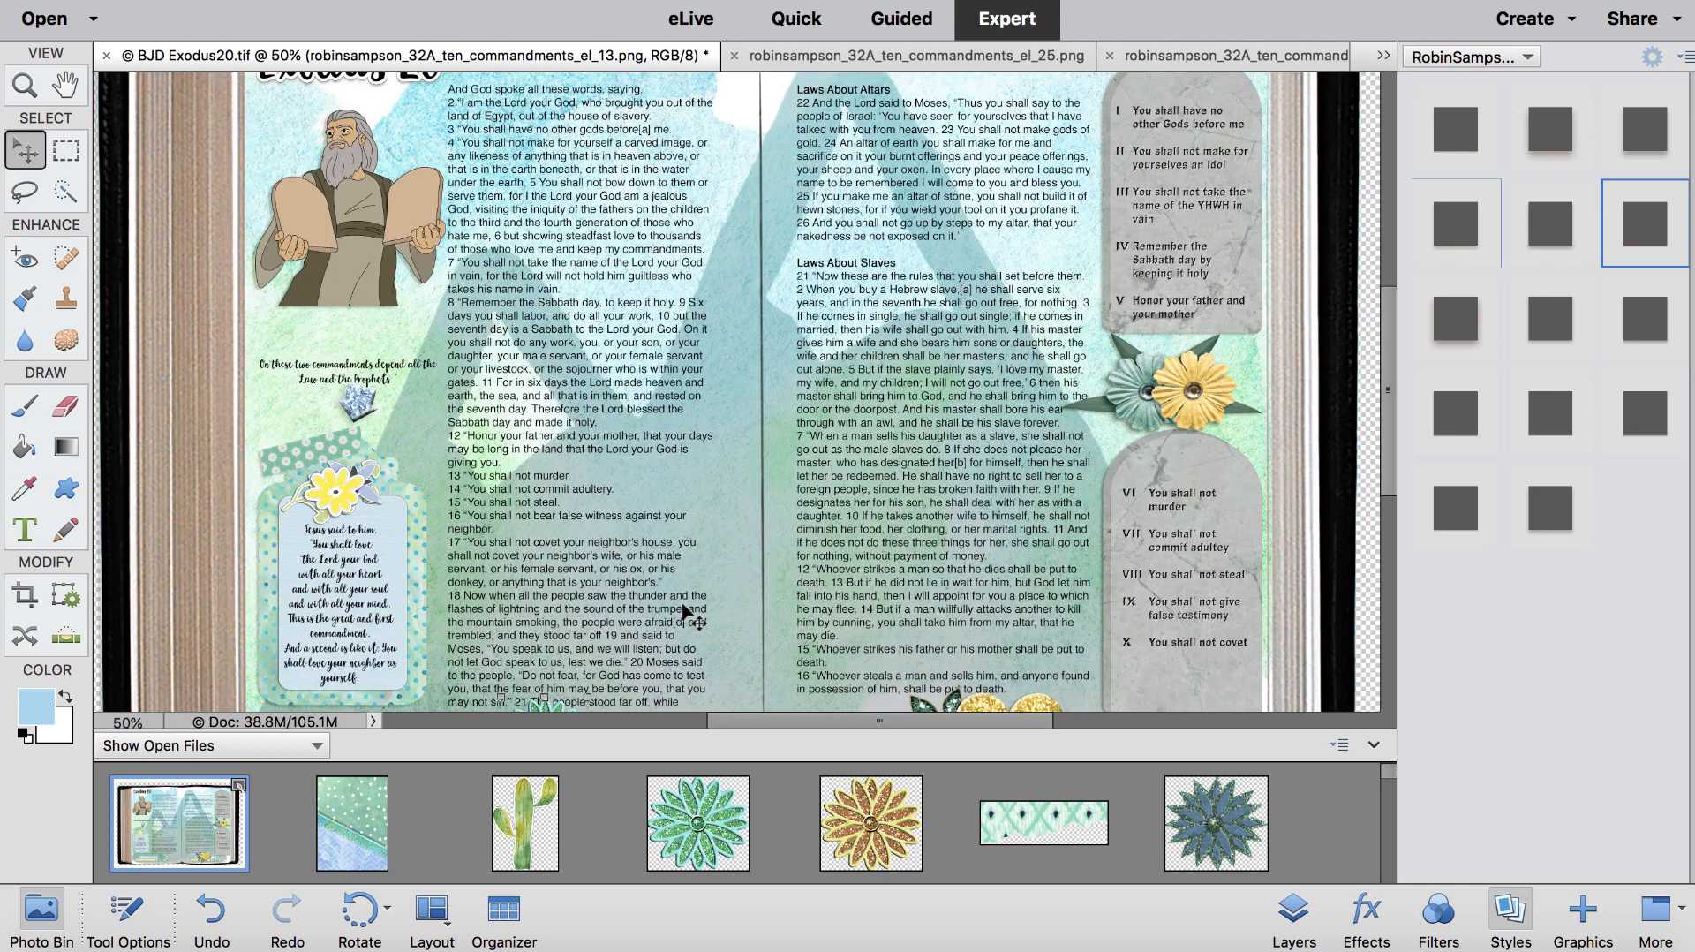
scroll(684, 613, "down", 10)
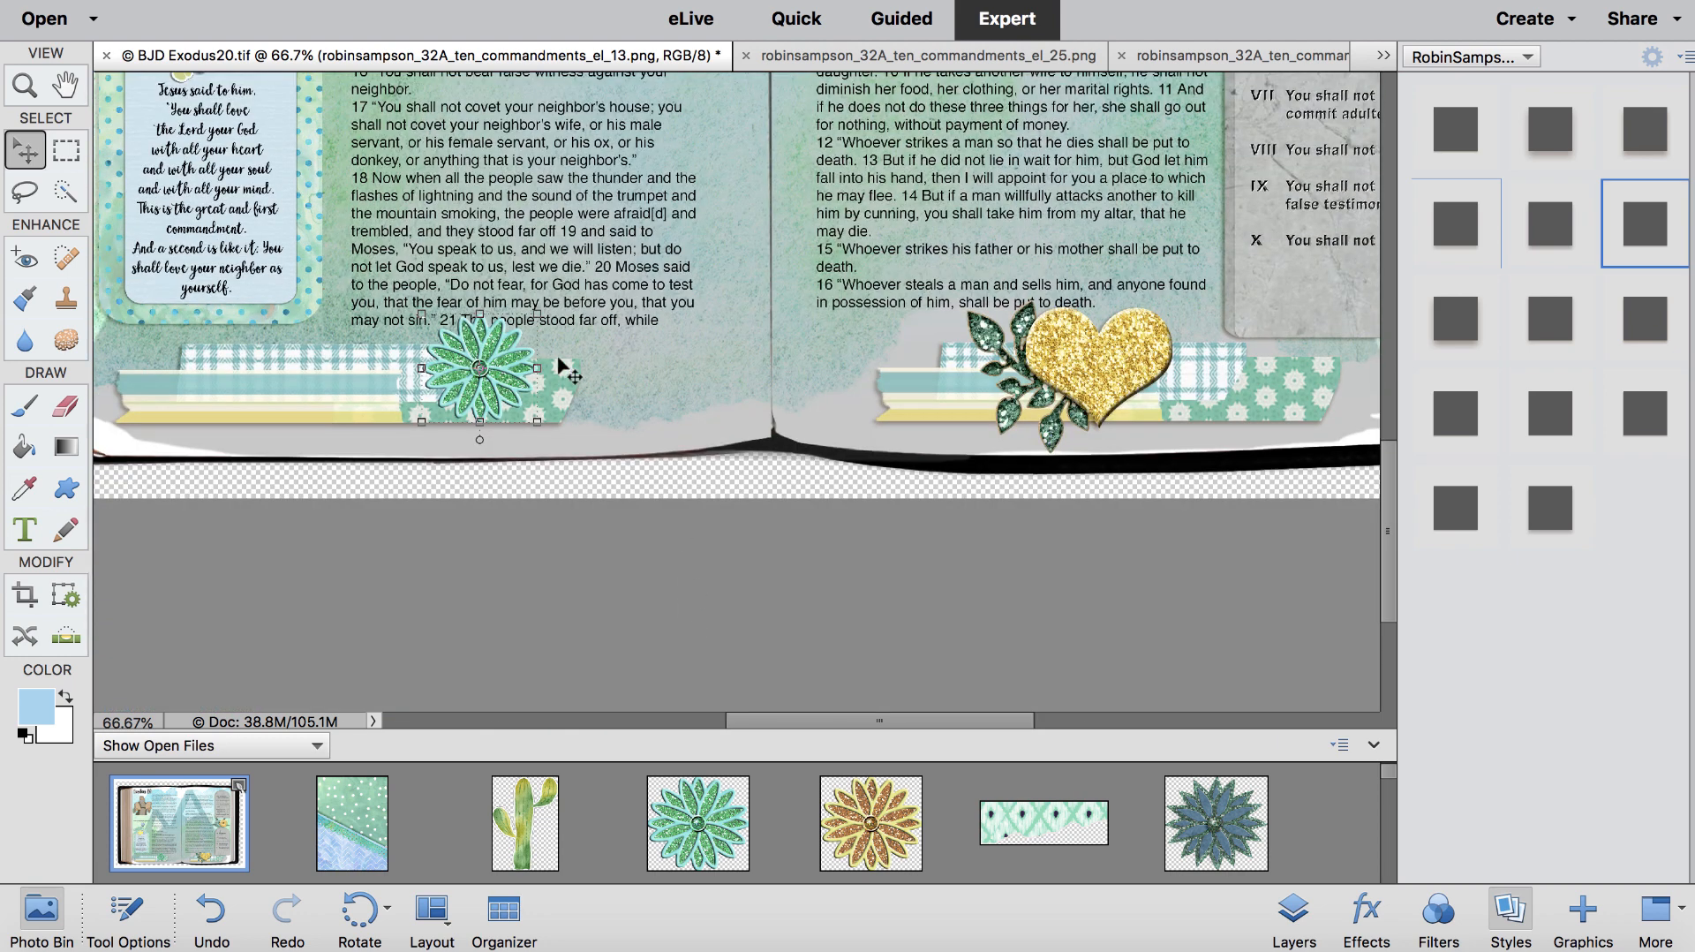
left_click(498, 362)
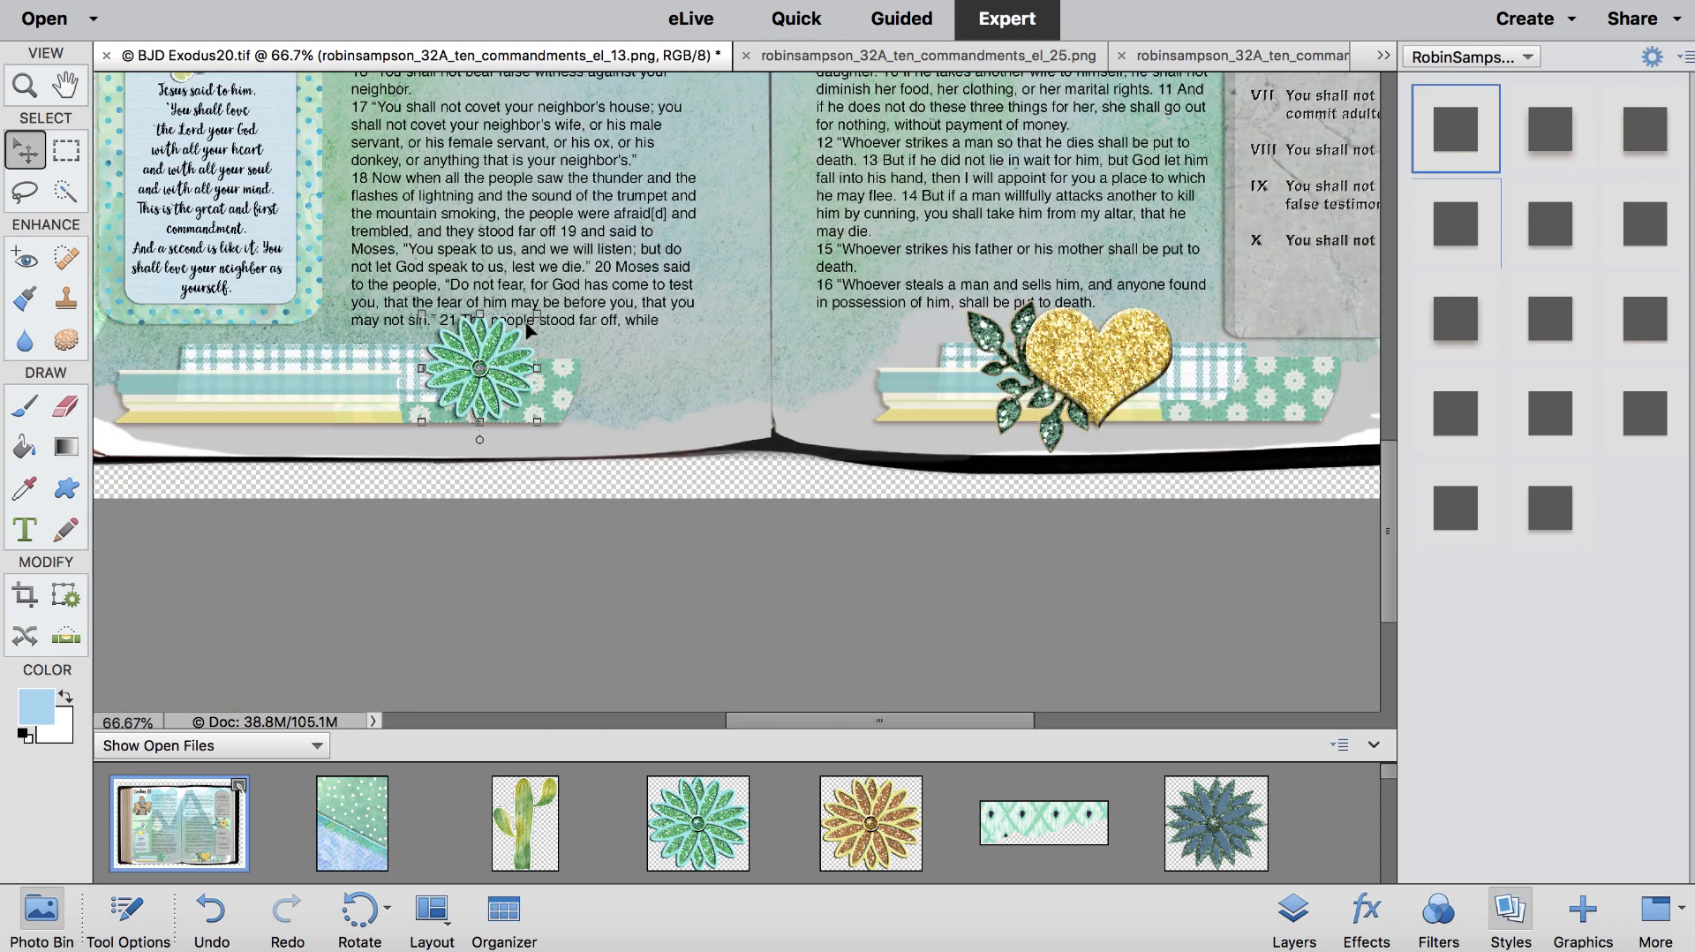
left_click_drag(506, 361, 624, 378)
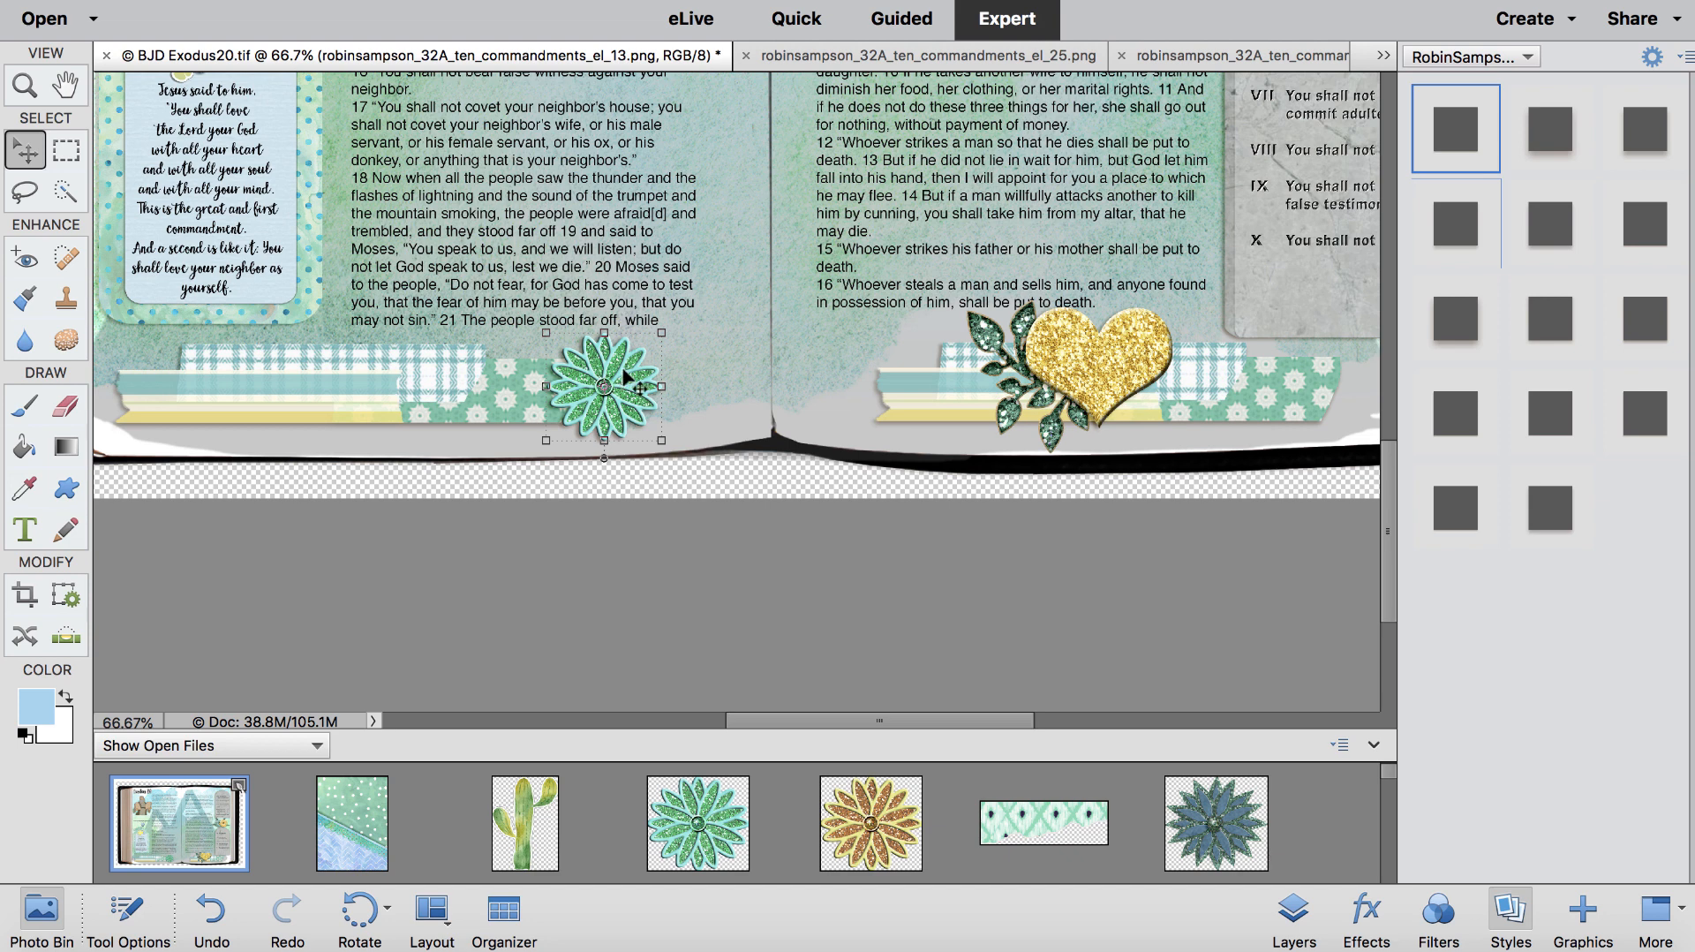
Step: Duplicate the green flower layer five times and spread the copies into an overlapping row along the left-hand page's tape
key("super+j")
key("super+j")
key("super+j")
key("super+j")
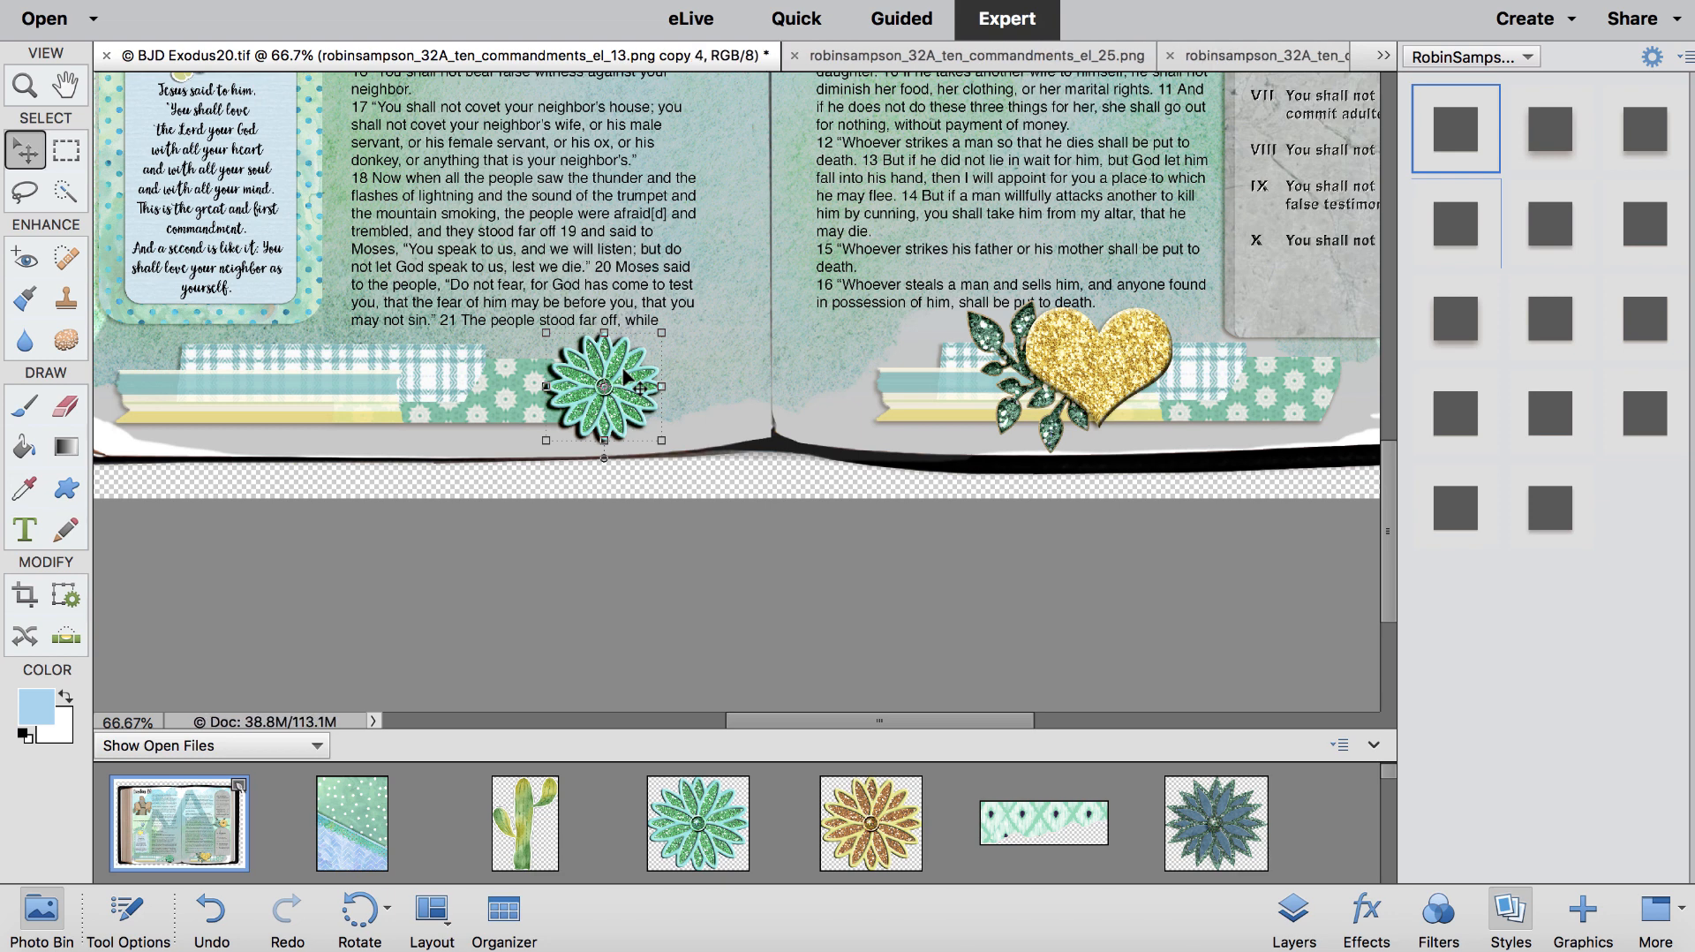
key("super+j")
left_click_drag(625, 378, 352, 373)
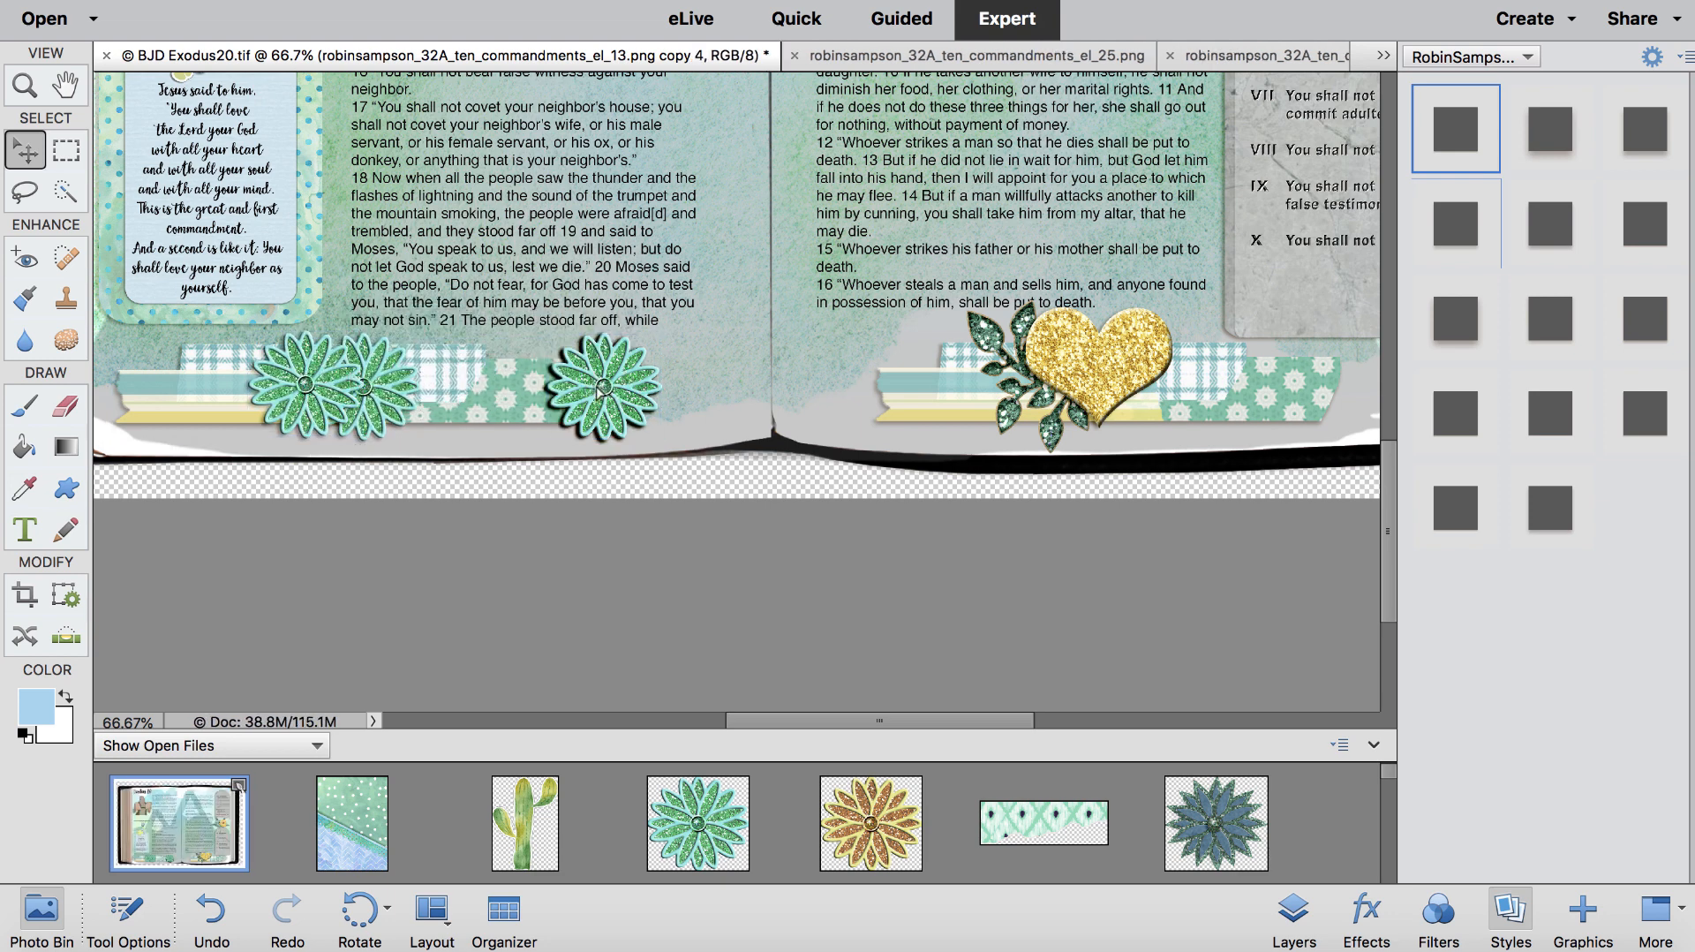
left_click_drag(603, 388, 443, 388)
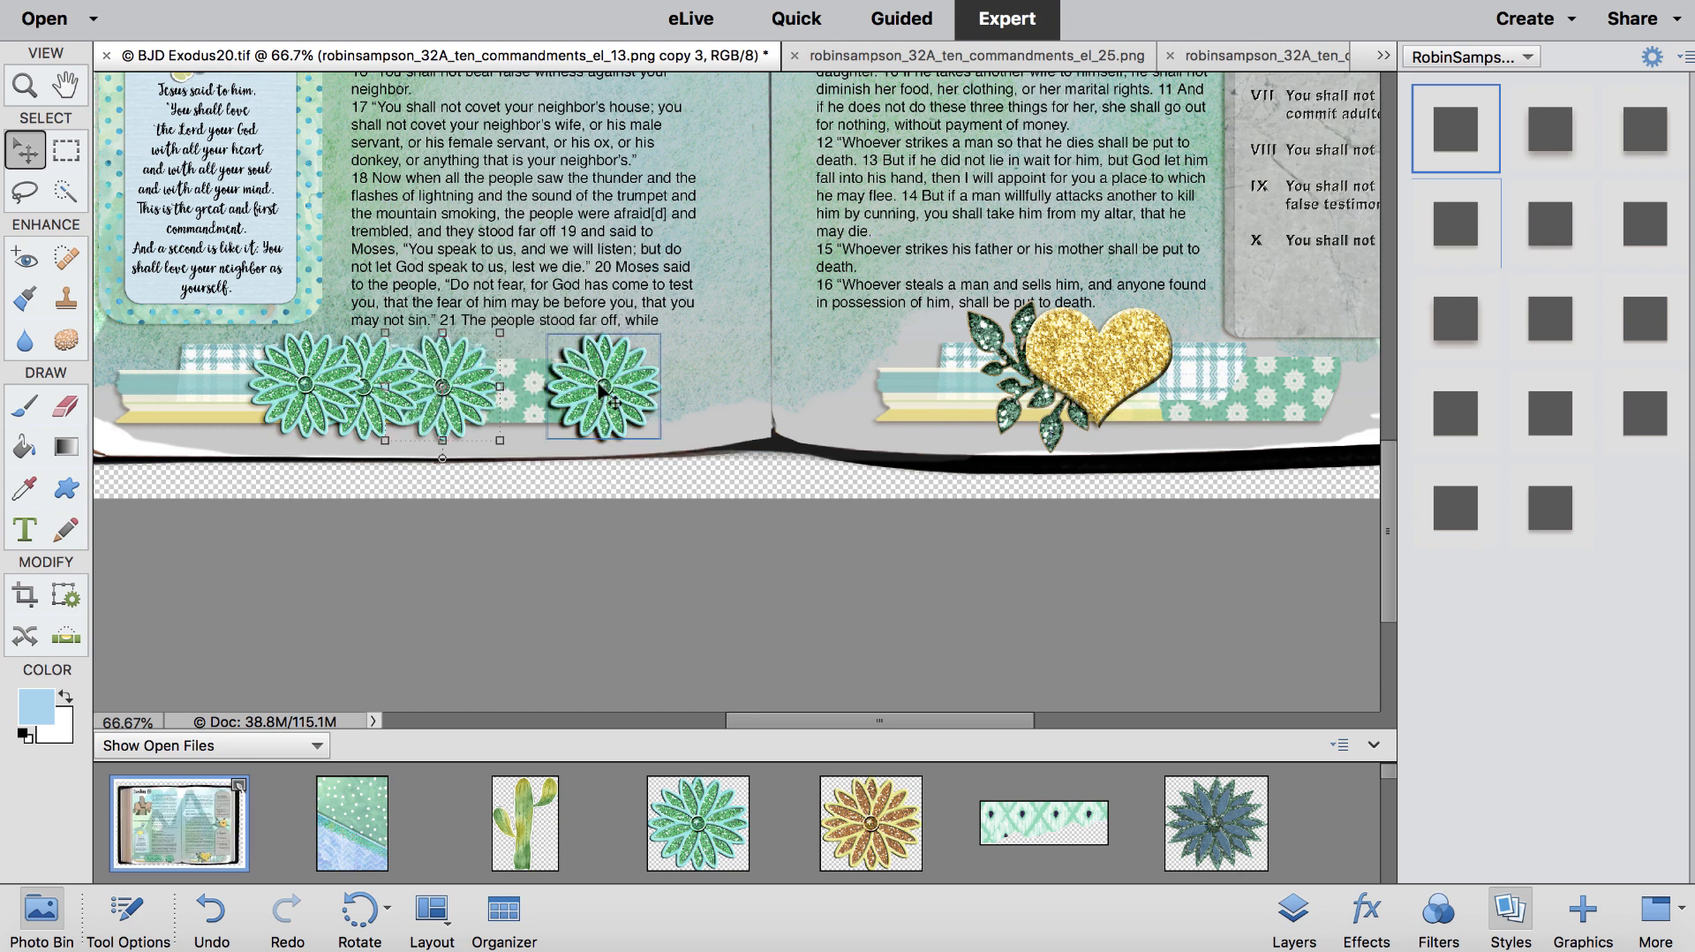
left_click_drag(603, 388, 515, 387)
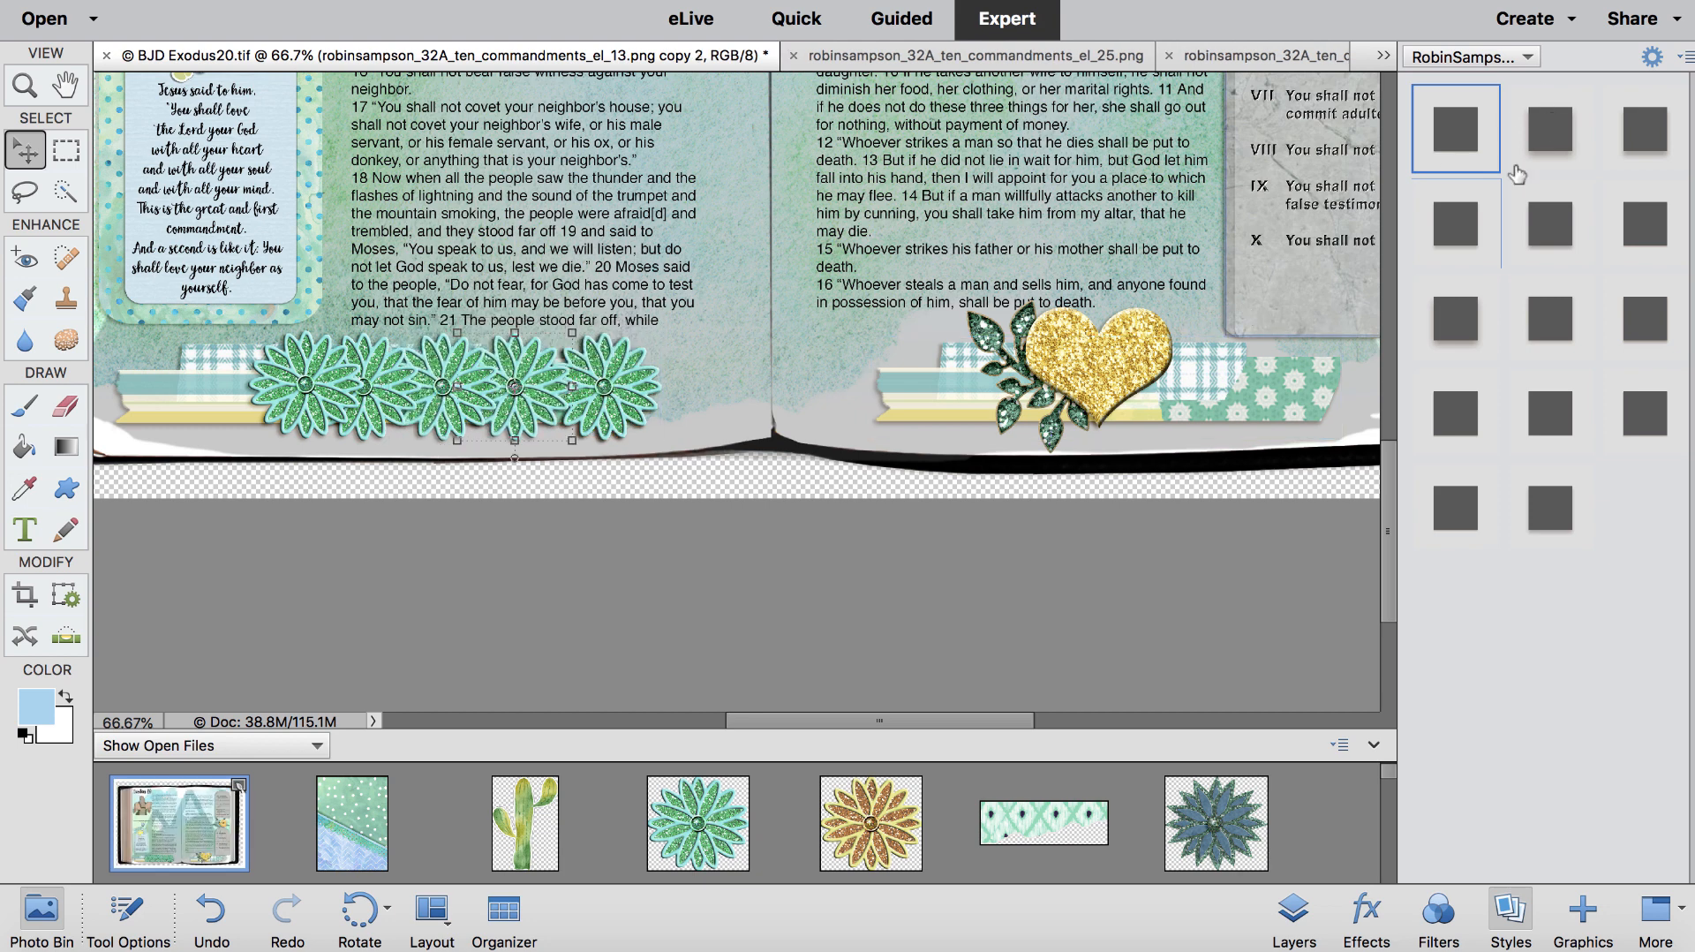
Step: Select all six green flower layers, scale them together to 86.44%, and shift the row toward the inner end of the tape
left_click(1293, 914)
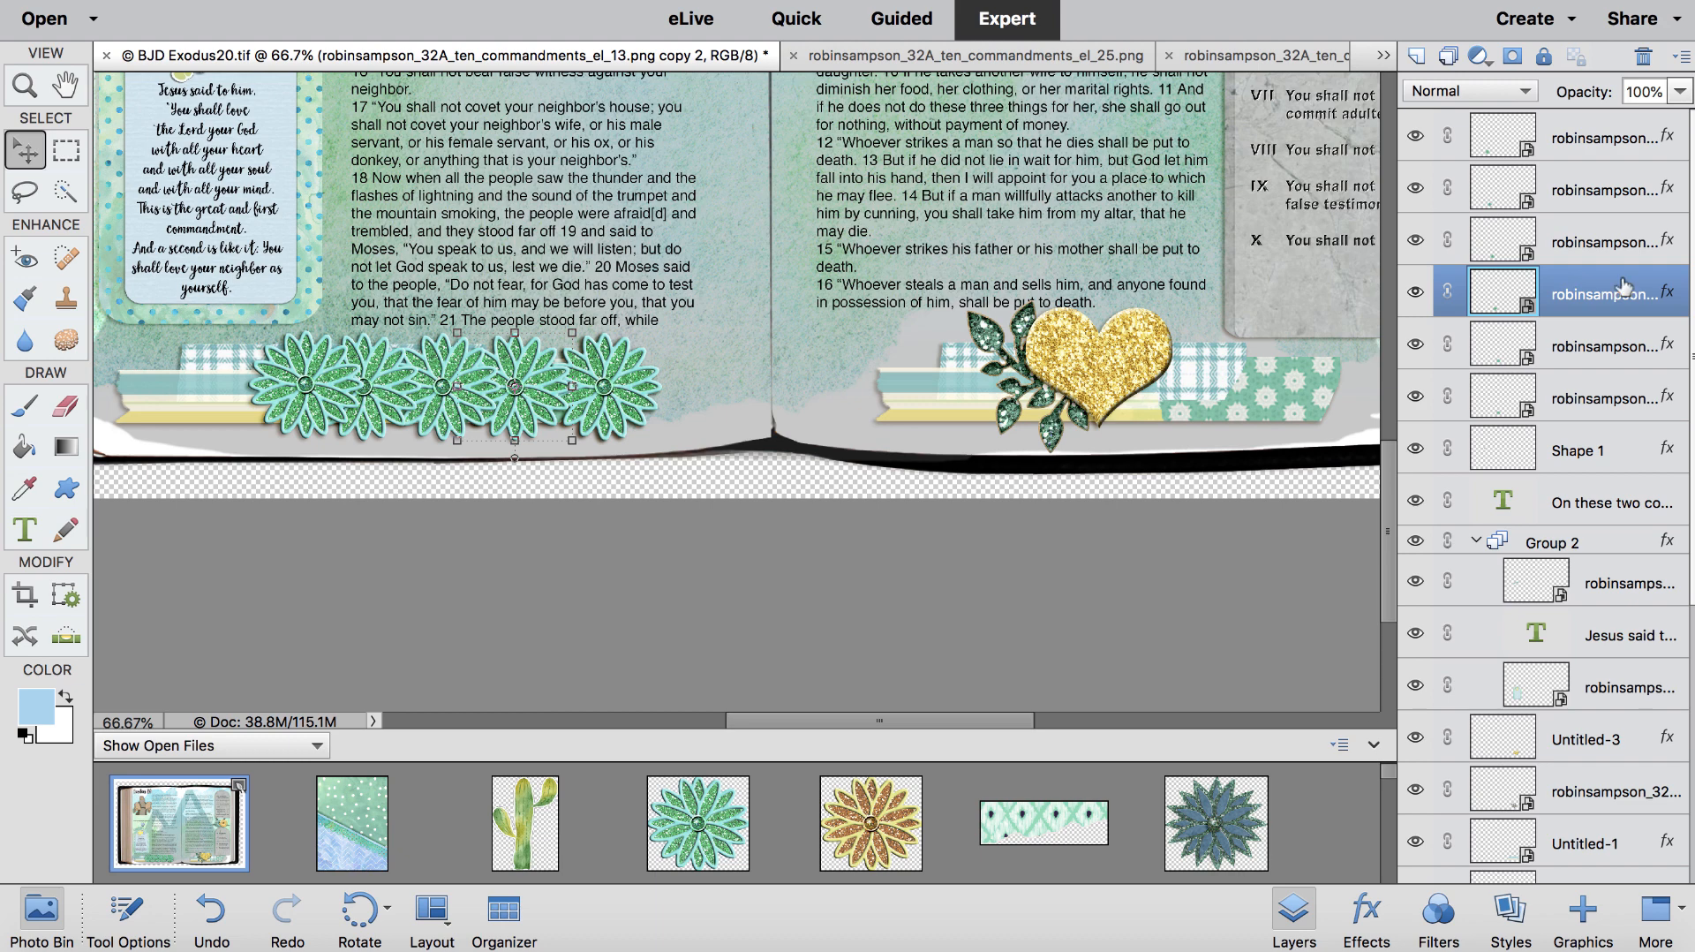
left_click(1602, 139, "shift")
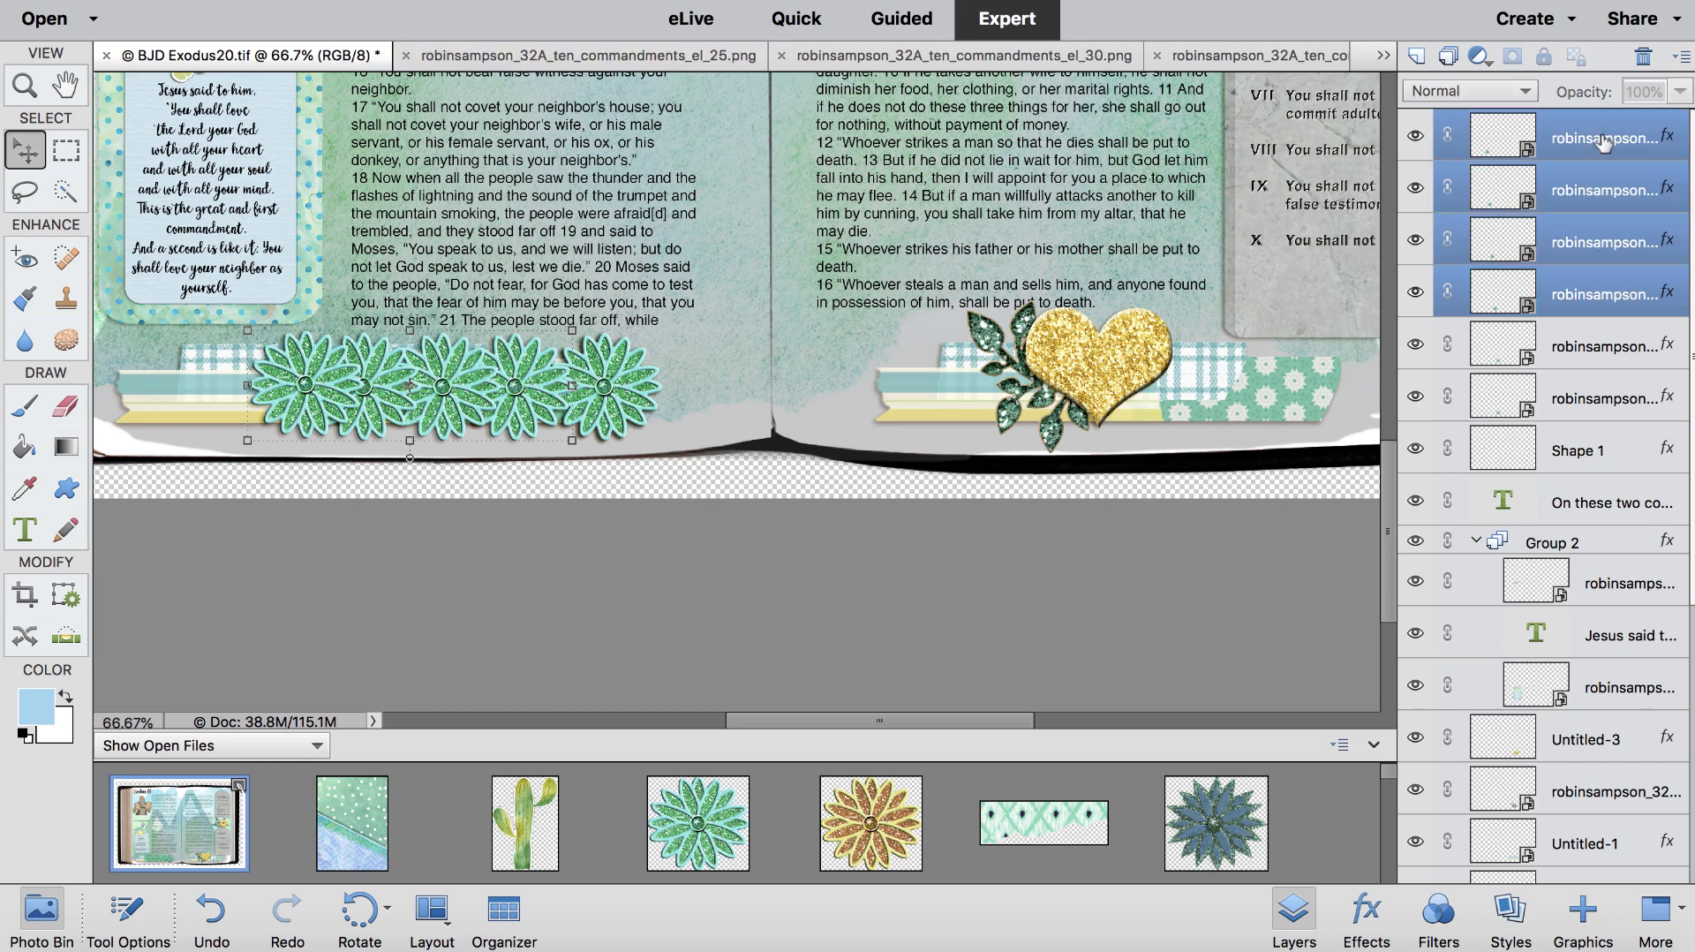
left_click(1589, 402)
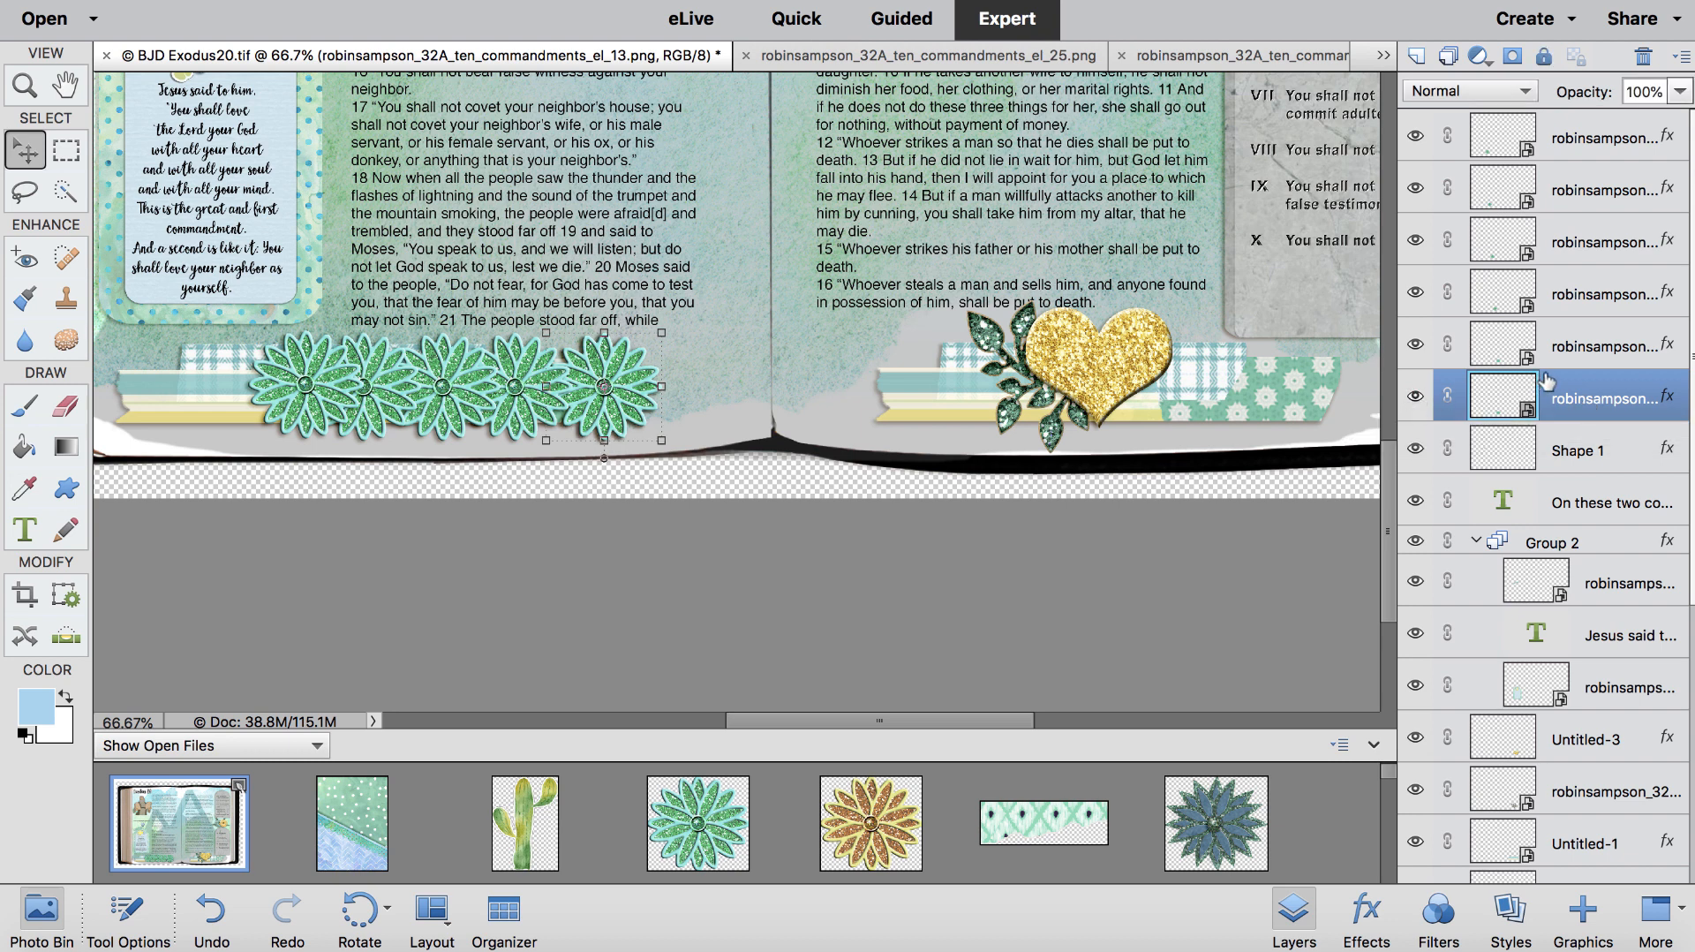
left_click(1595, 133, "shift")
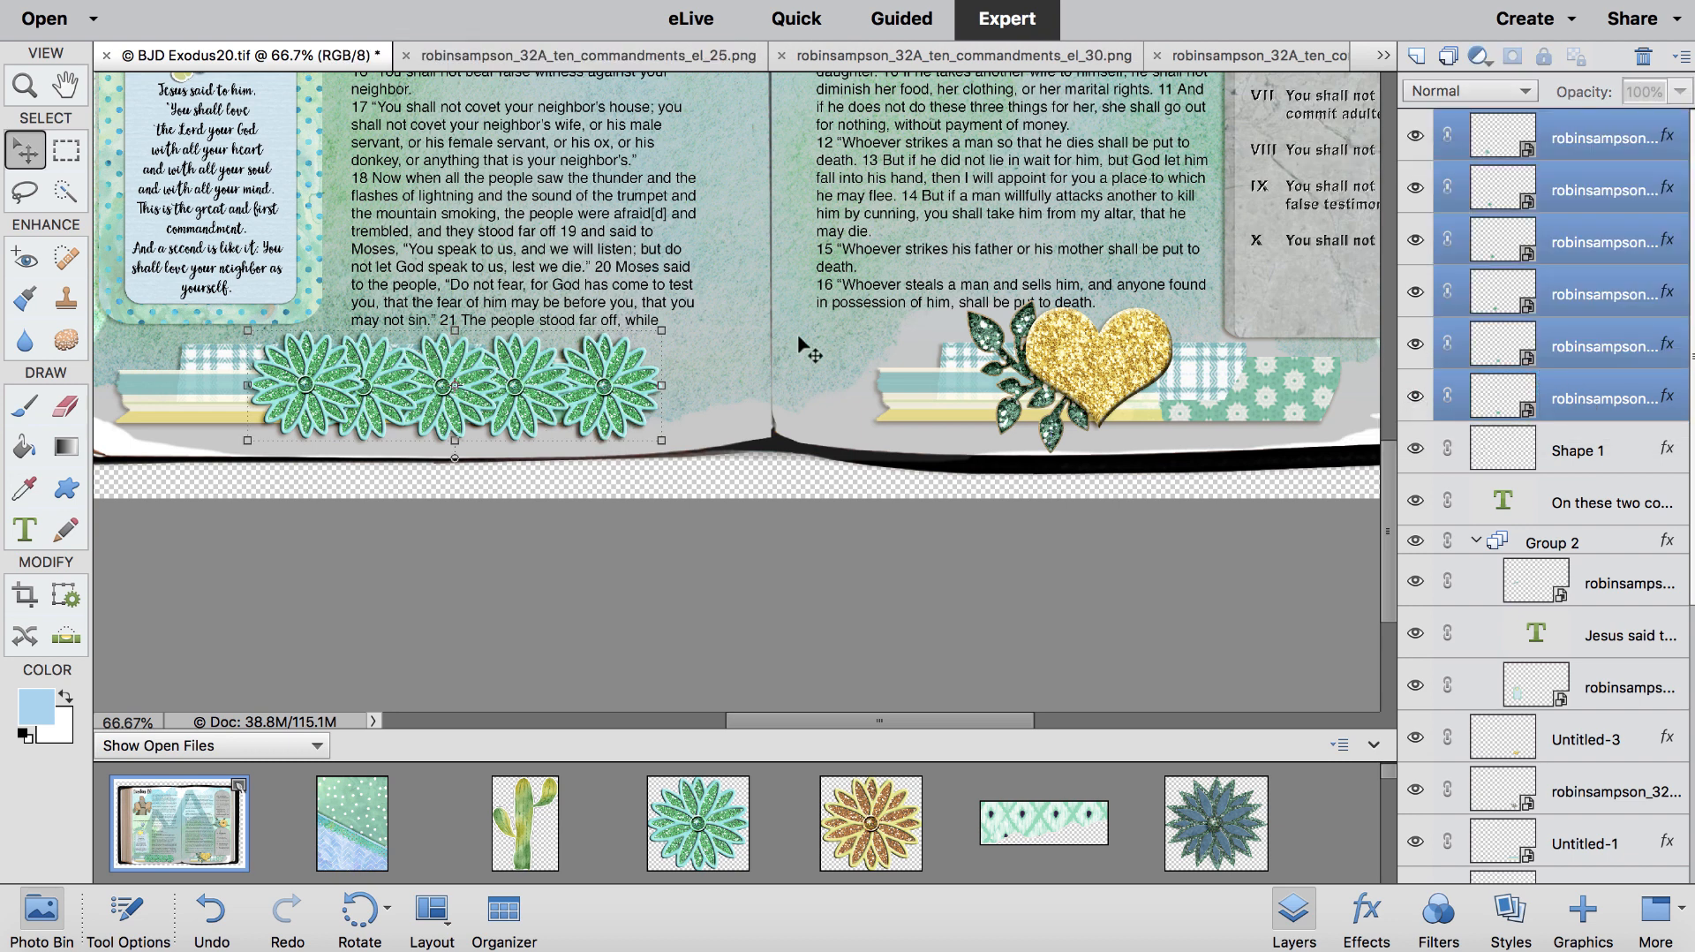
left_click_drag(637, 393, 711, 394)
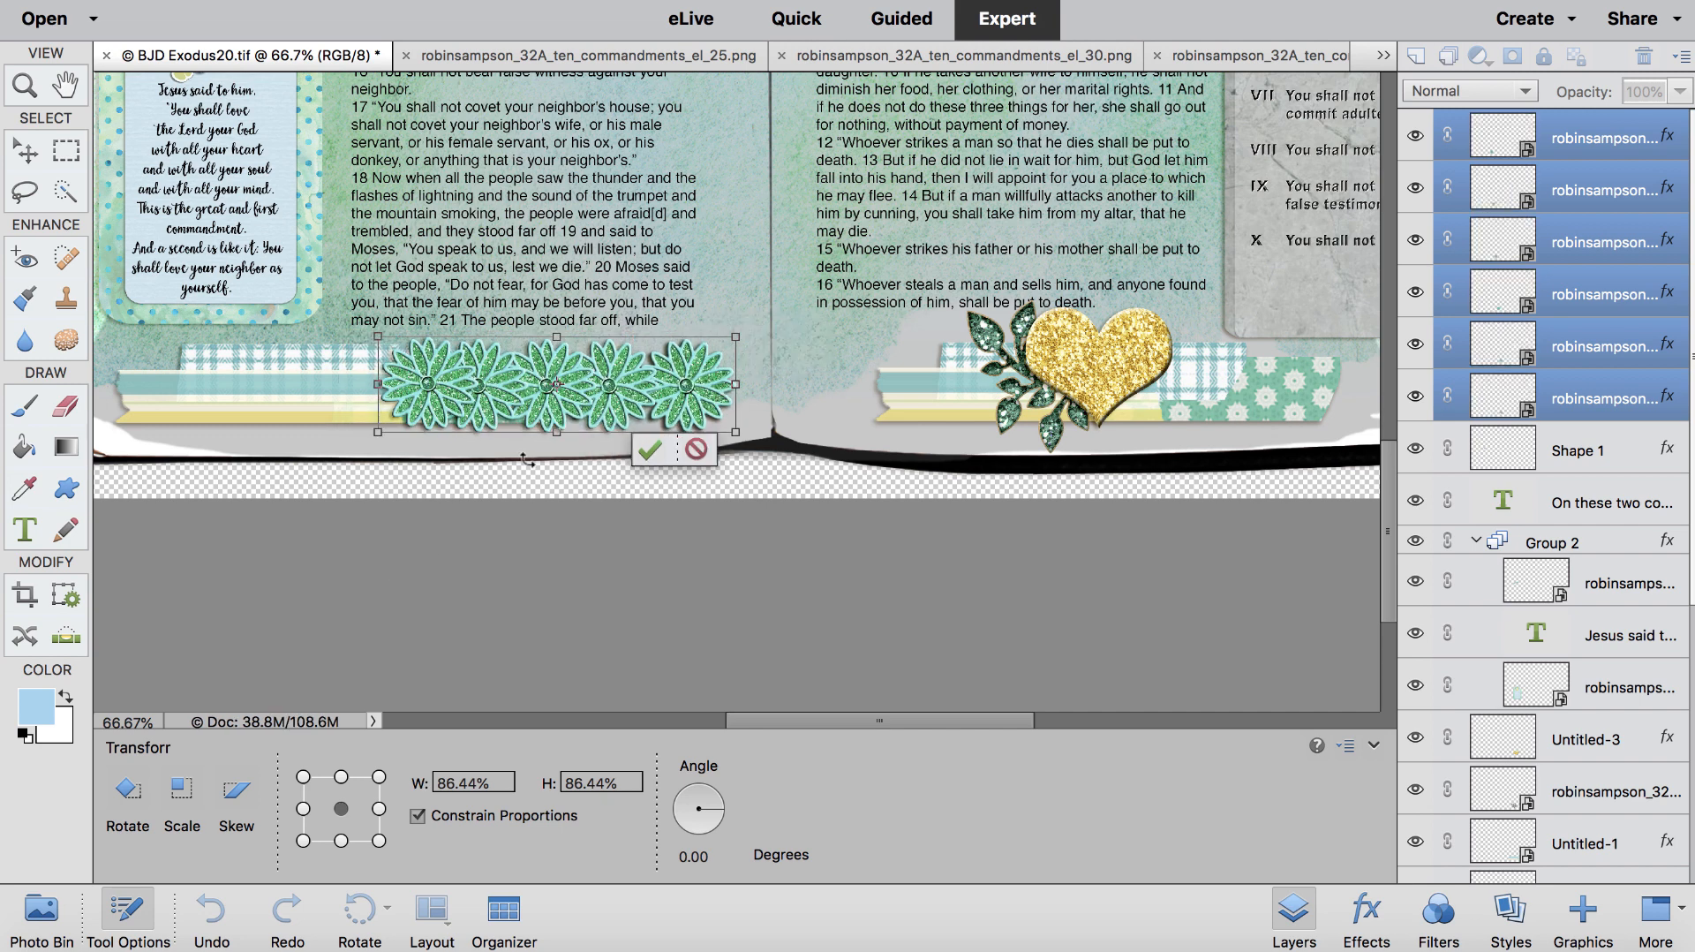
key("Return")
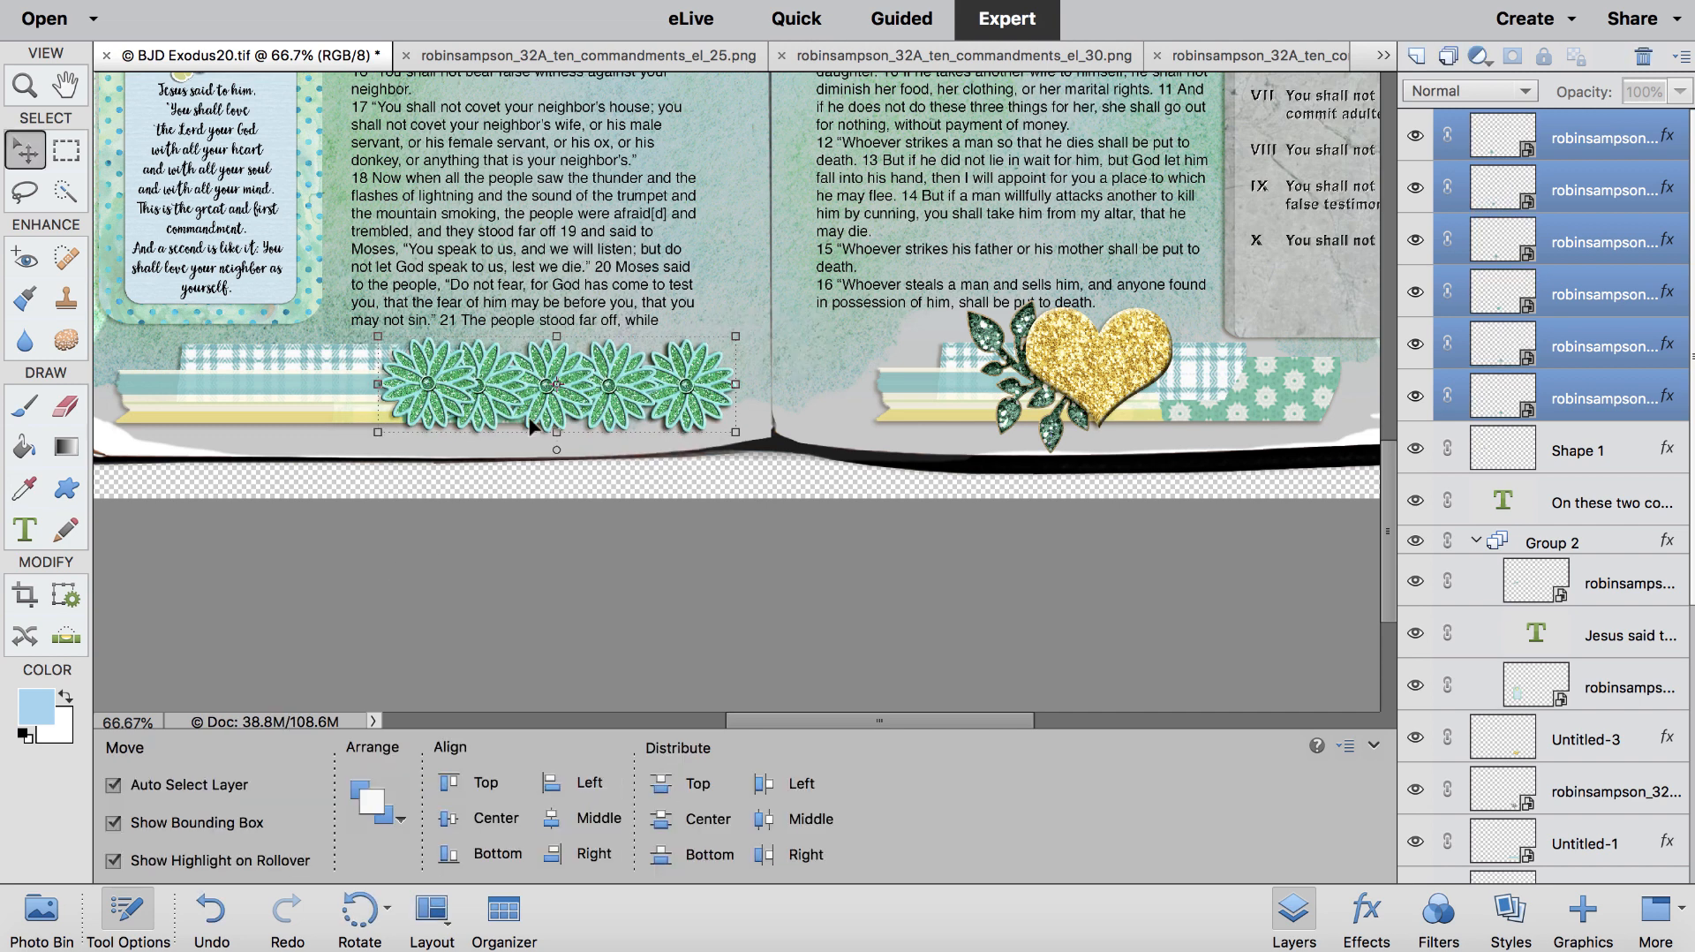
Step: Align the six flowers on their vertical centers and distribute them evenly along the row by their middles
left_click(450, 817)
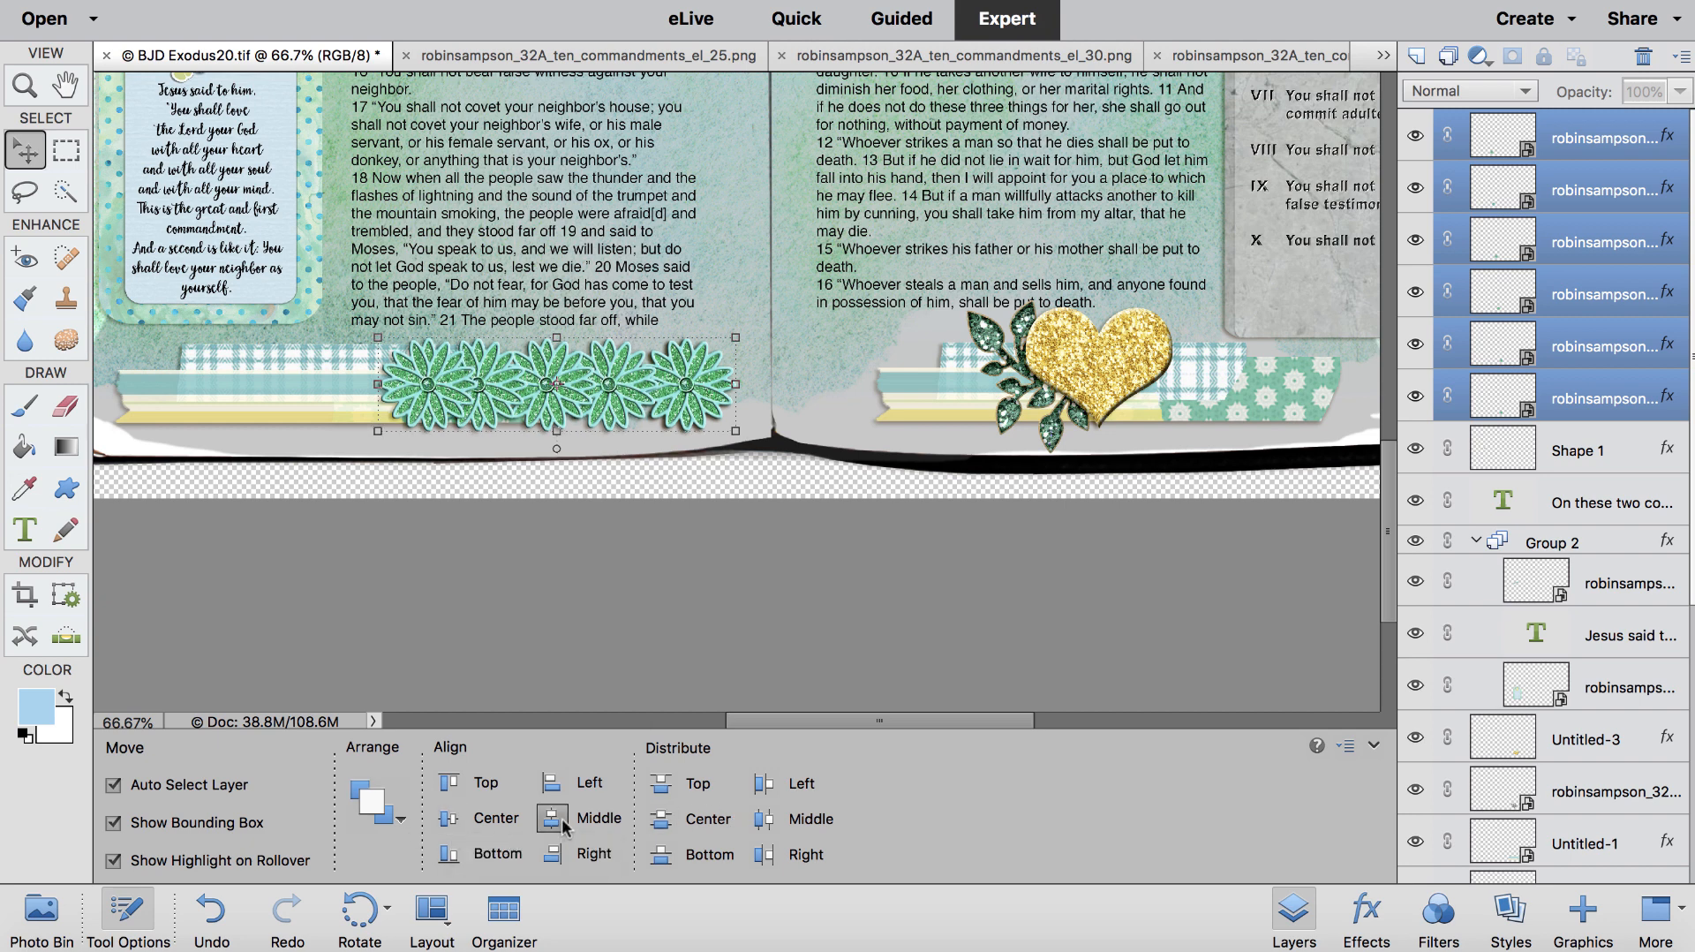
left_click(760, 822)
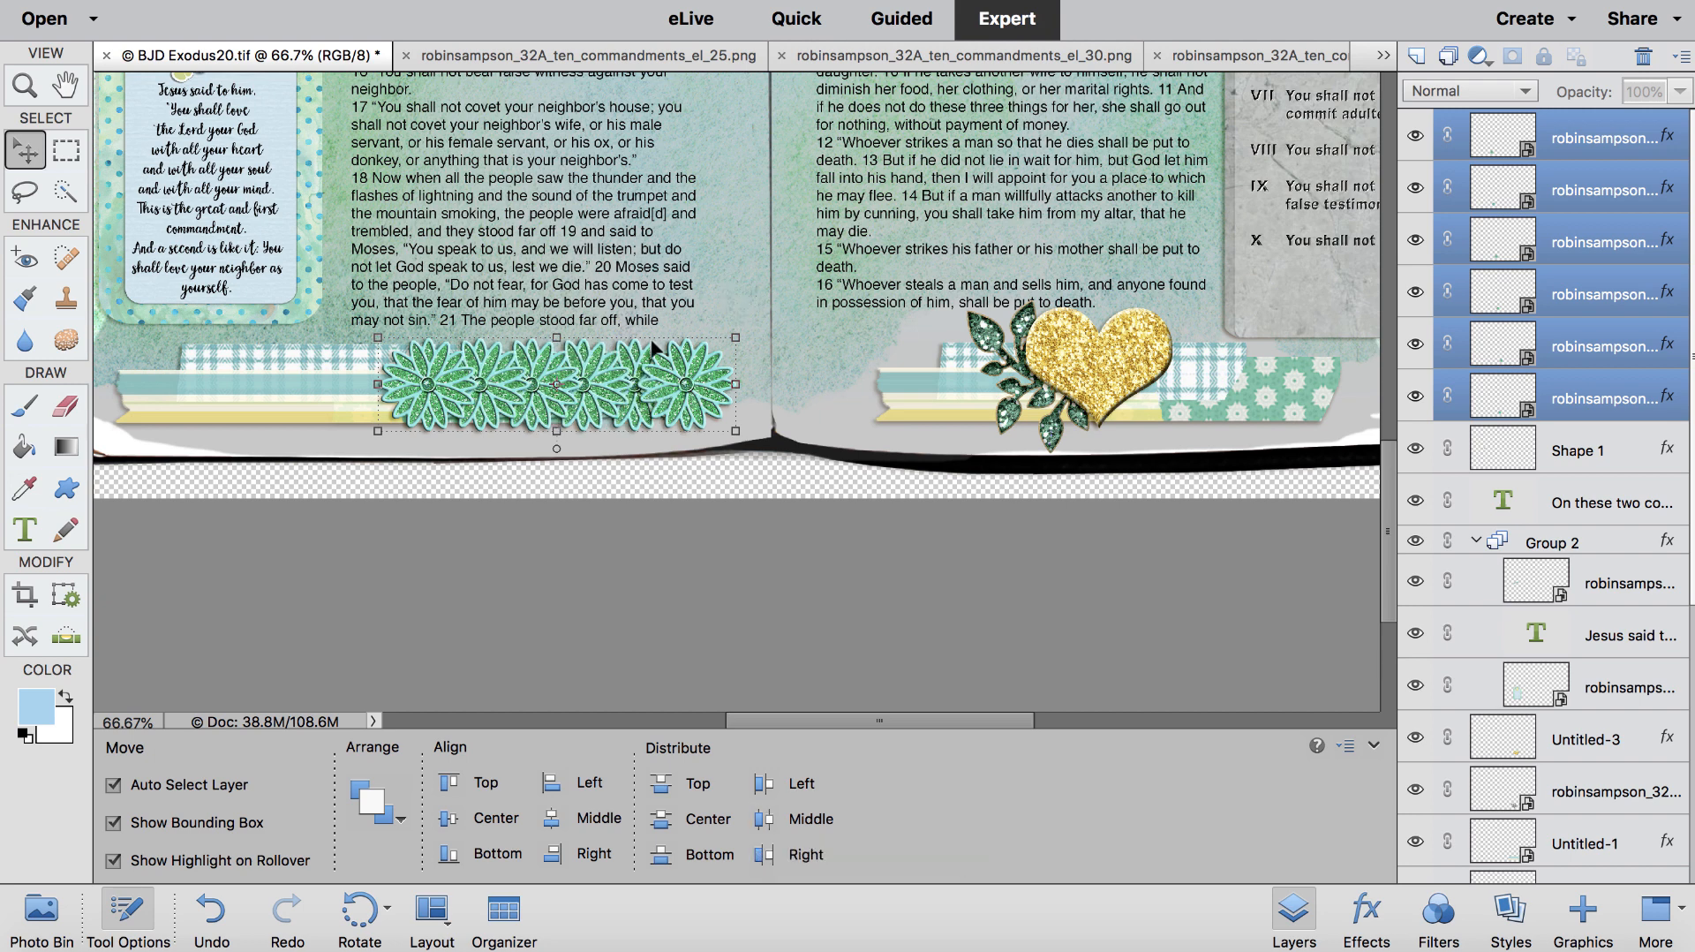
Step: Send the innermost green flower's layer backward two levels, placing it beneath the Shape 1 layer
left_click(699, 397)
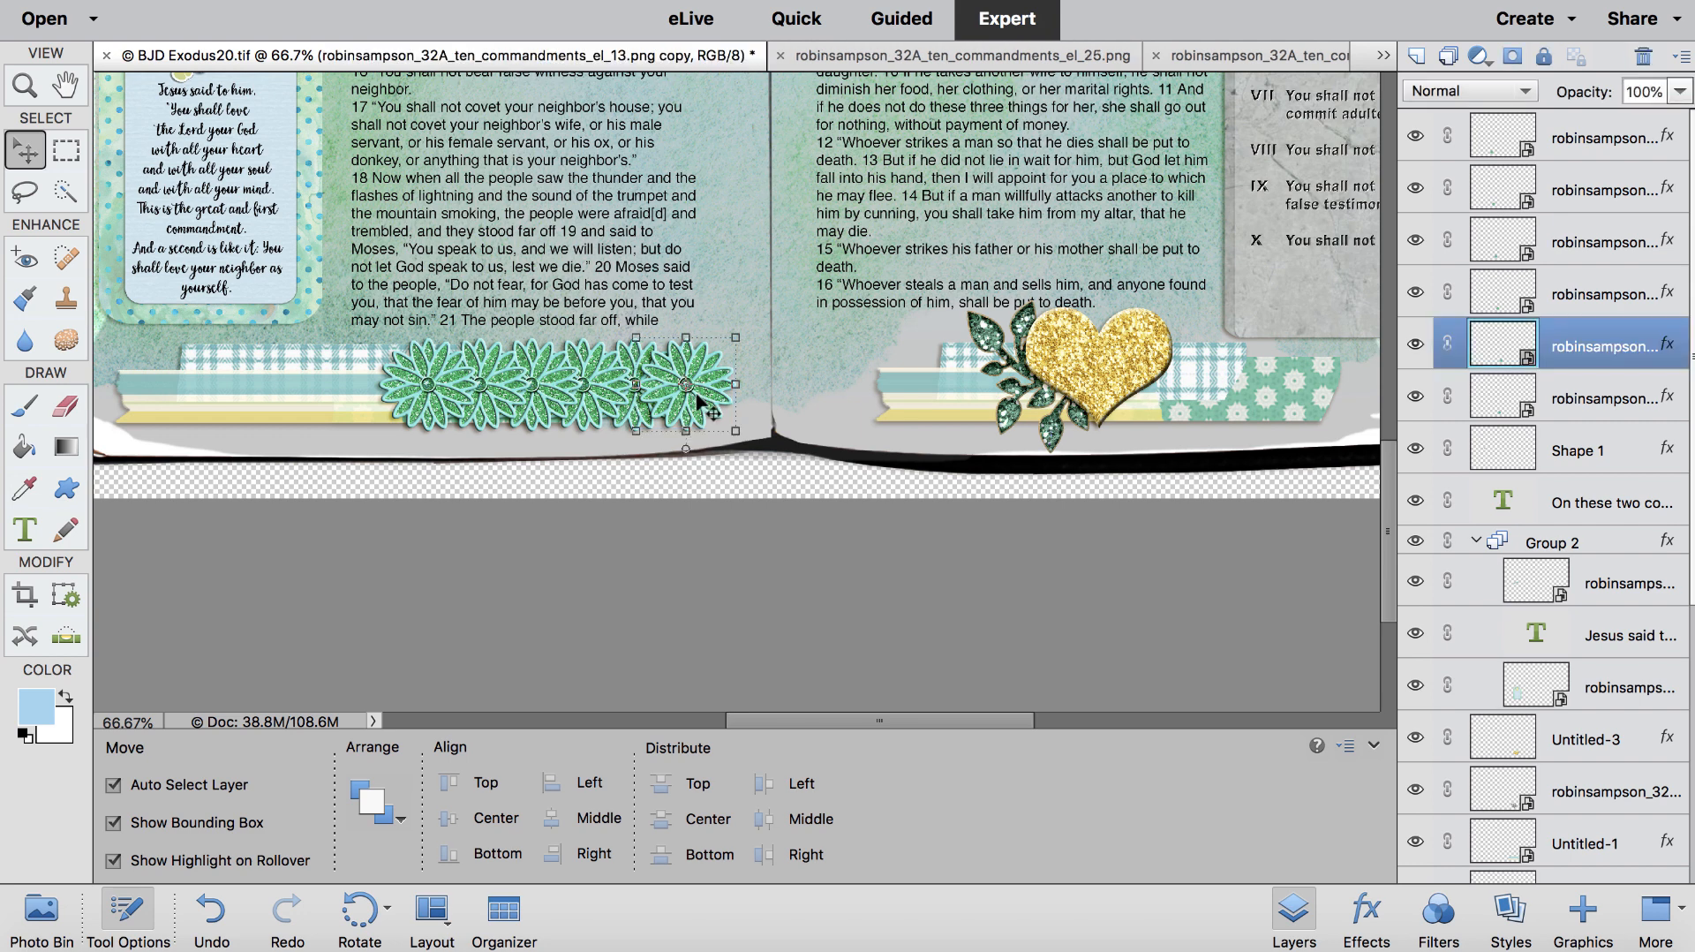
key("ctrl+bracketleft")
key("ctrl+bracketleft")
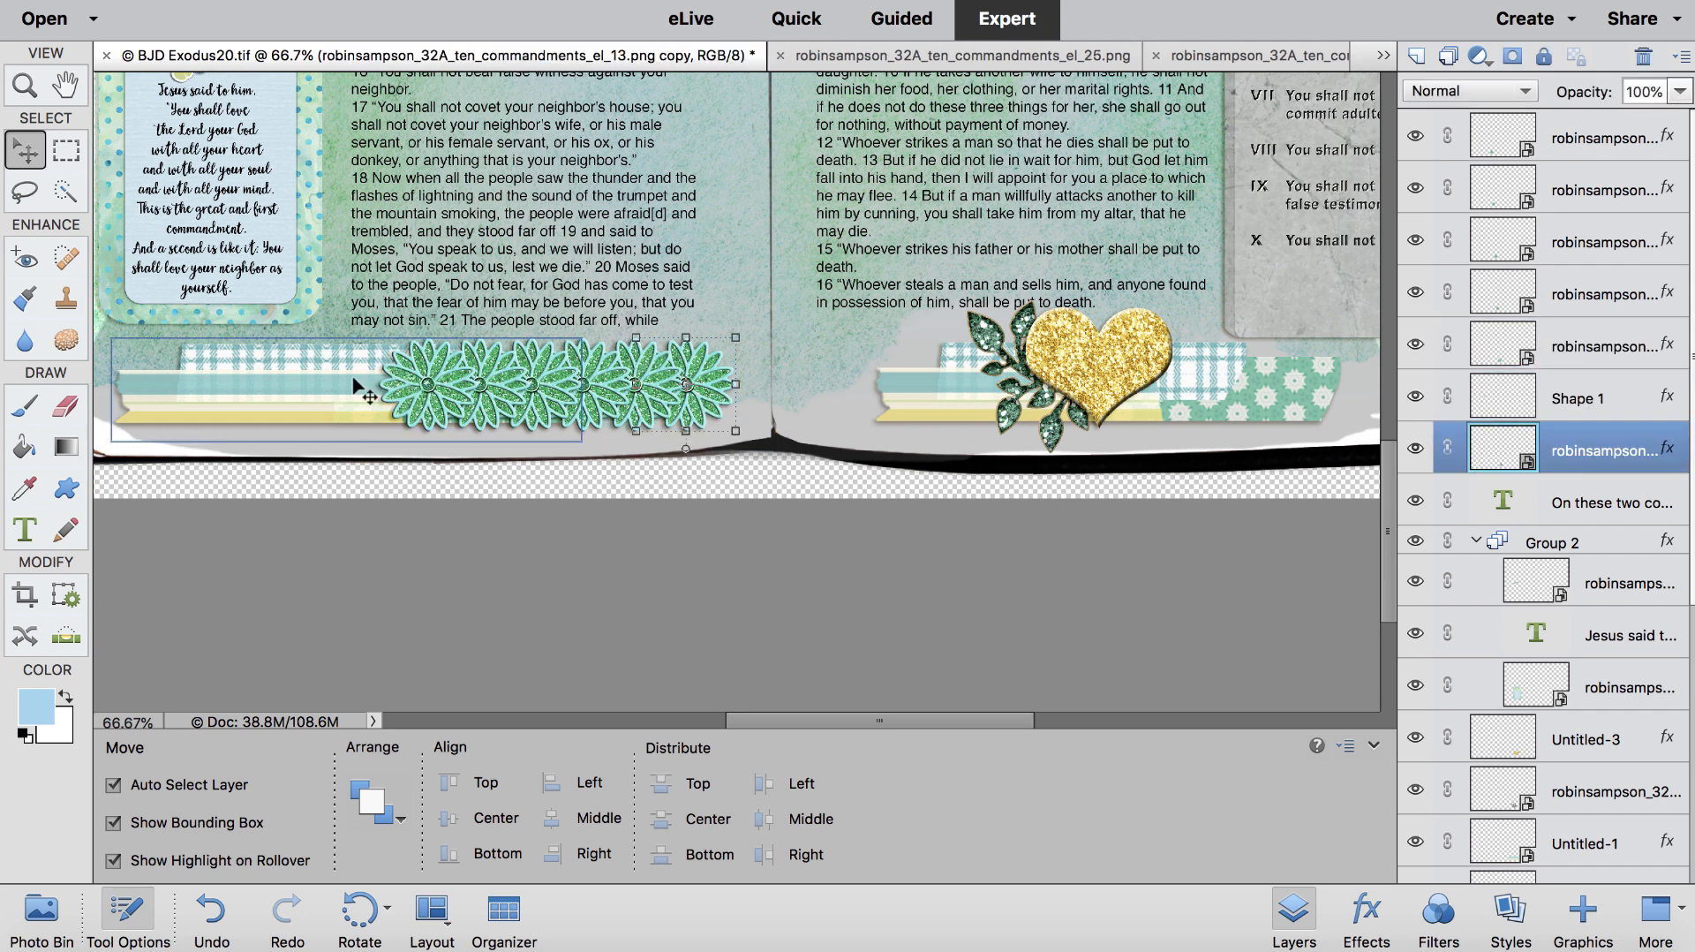
Step: Group the six green flower layers together with the Shape 1 layer and nudge the group slightly toward the book's center
left_click(1585, 150, "shift")
key("ctrl+g")
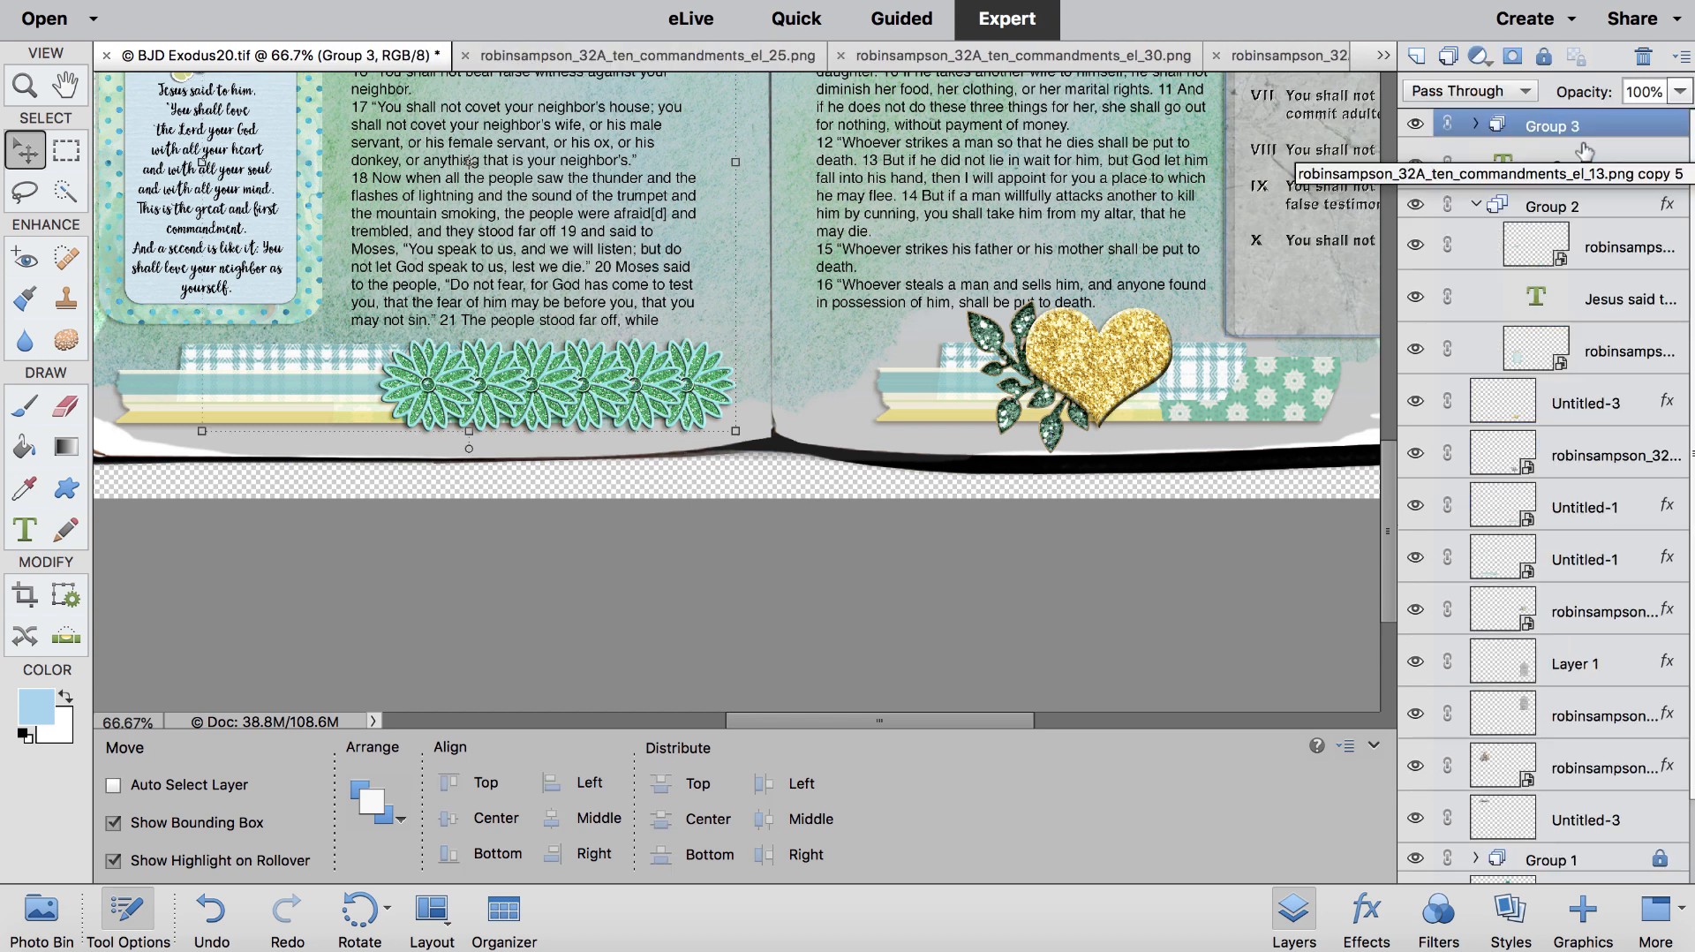
mouse_move(611, 397)
left_mouse_down()
mouse_move(671, 373)
mouse_move(618, 400)
left_mouse_up()
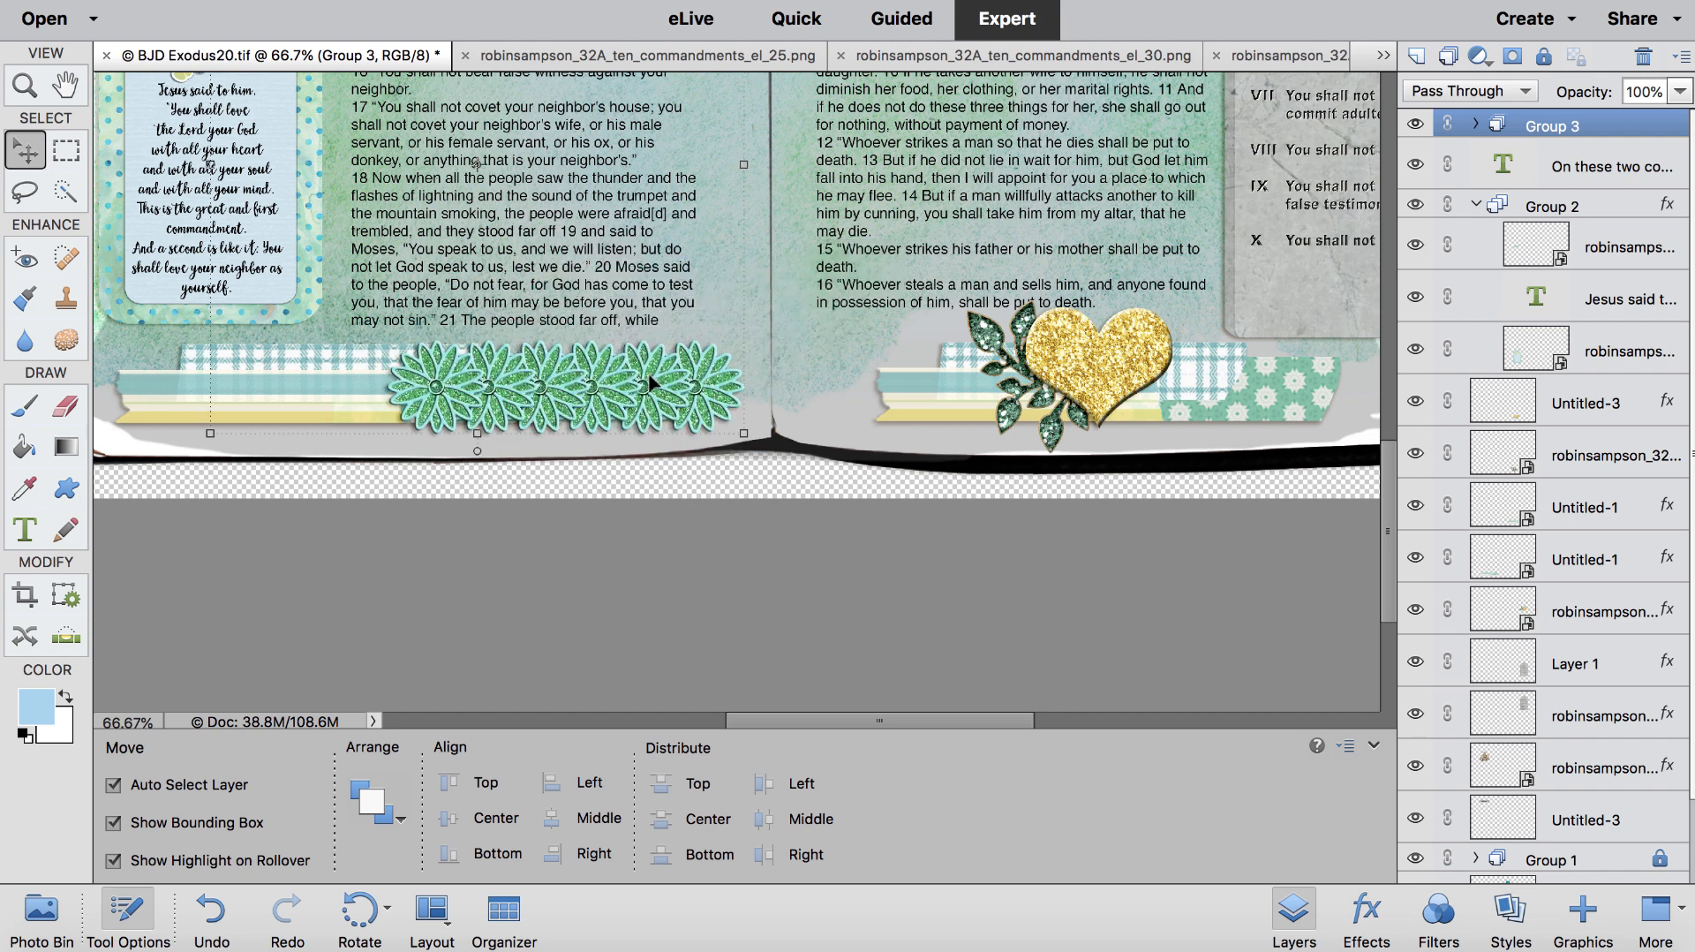
Step: Save the BJD Exodus20.tif journaling page under its existing name
key("ctrl+minus")
key("ctrl+minus")
key("ctrl+minus")
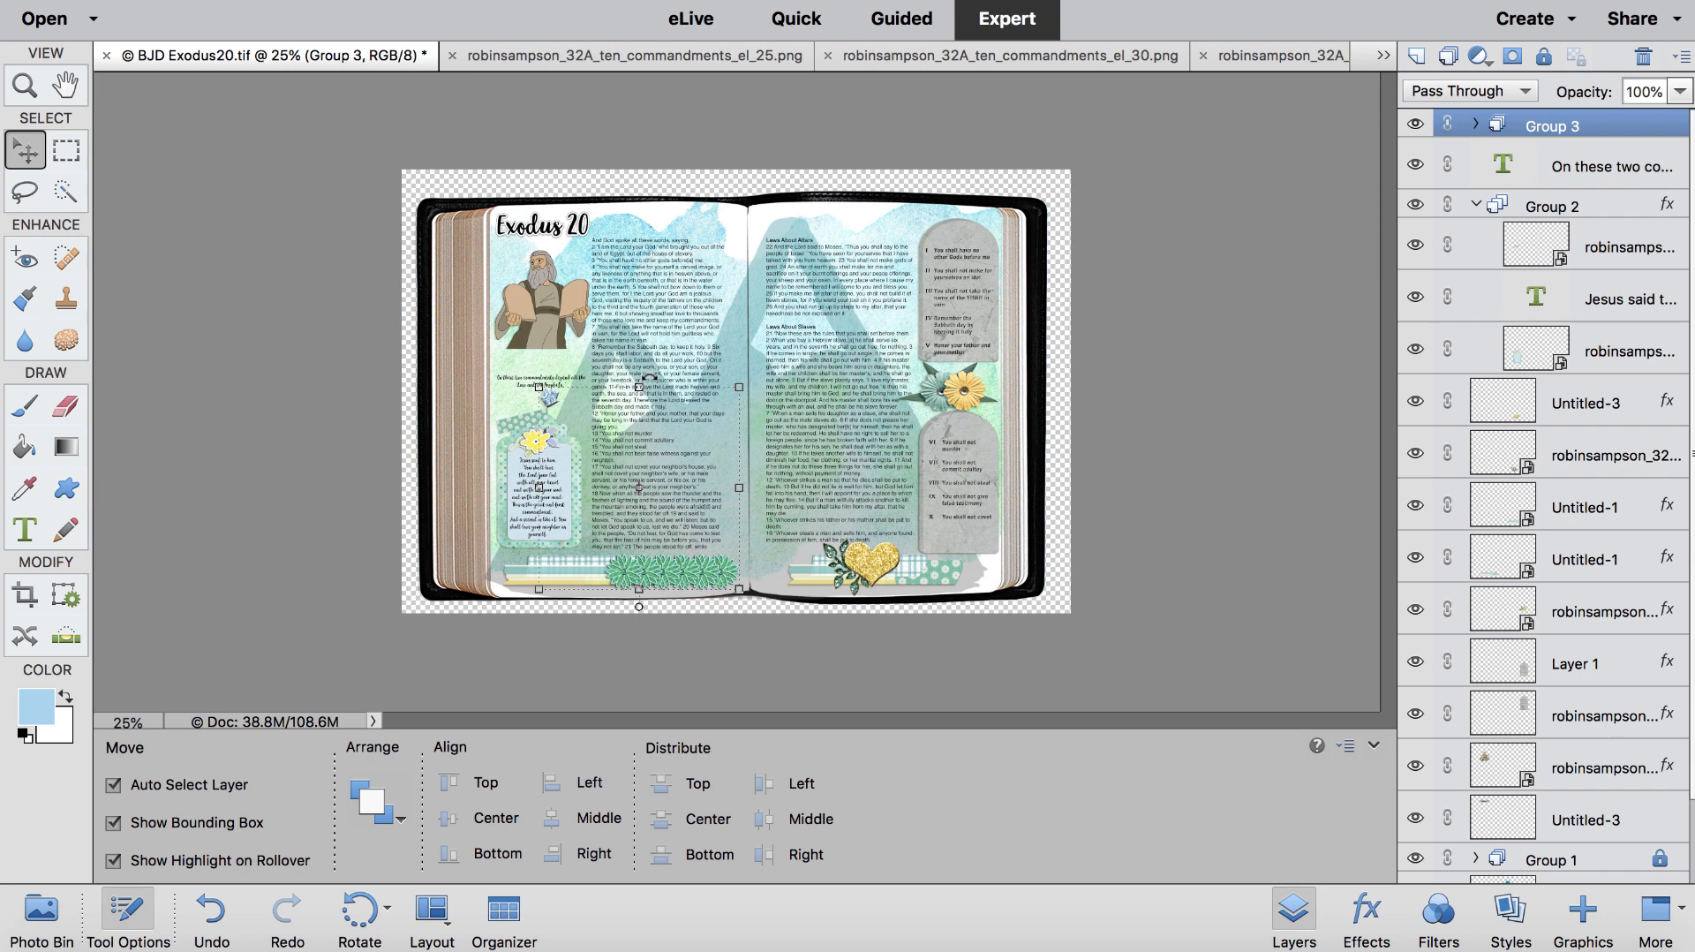
left_click(371, 2)
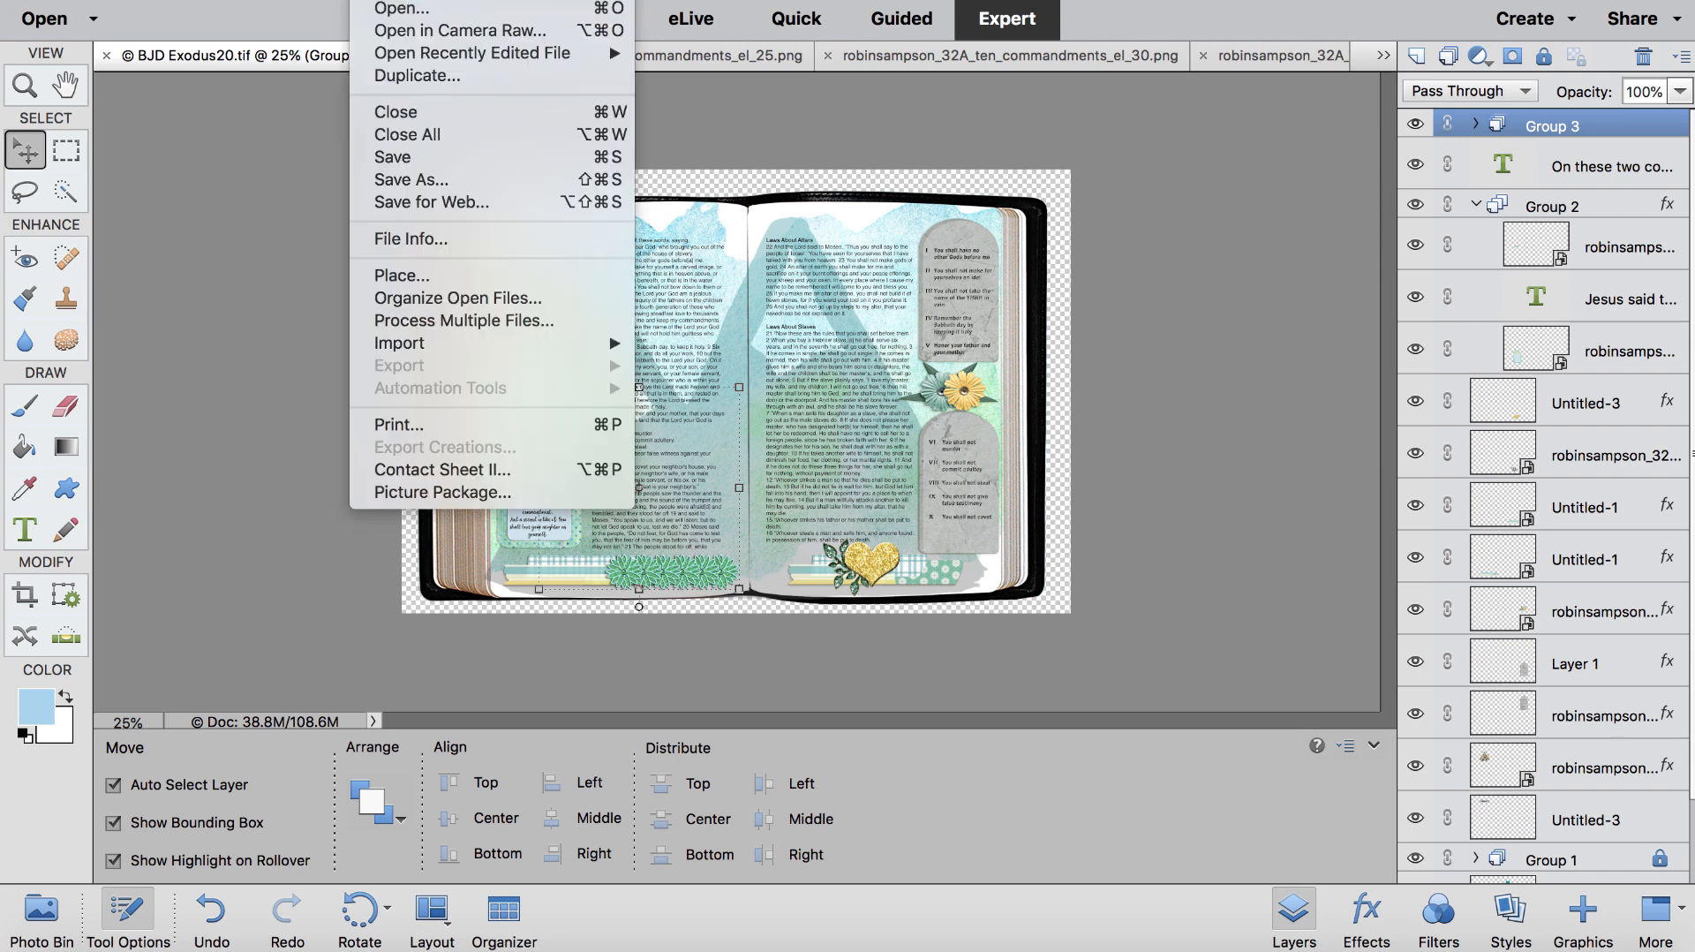
left_click(412, 156)
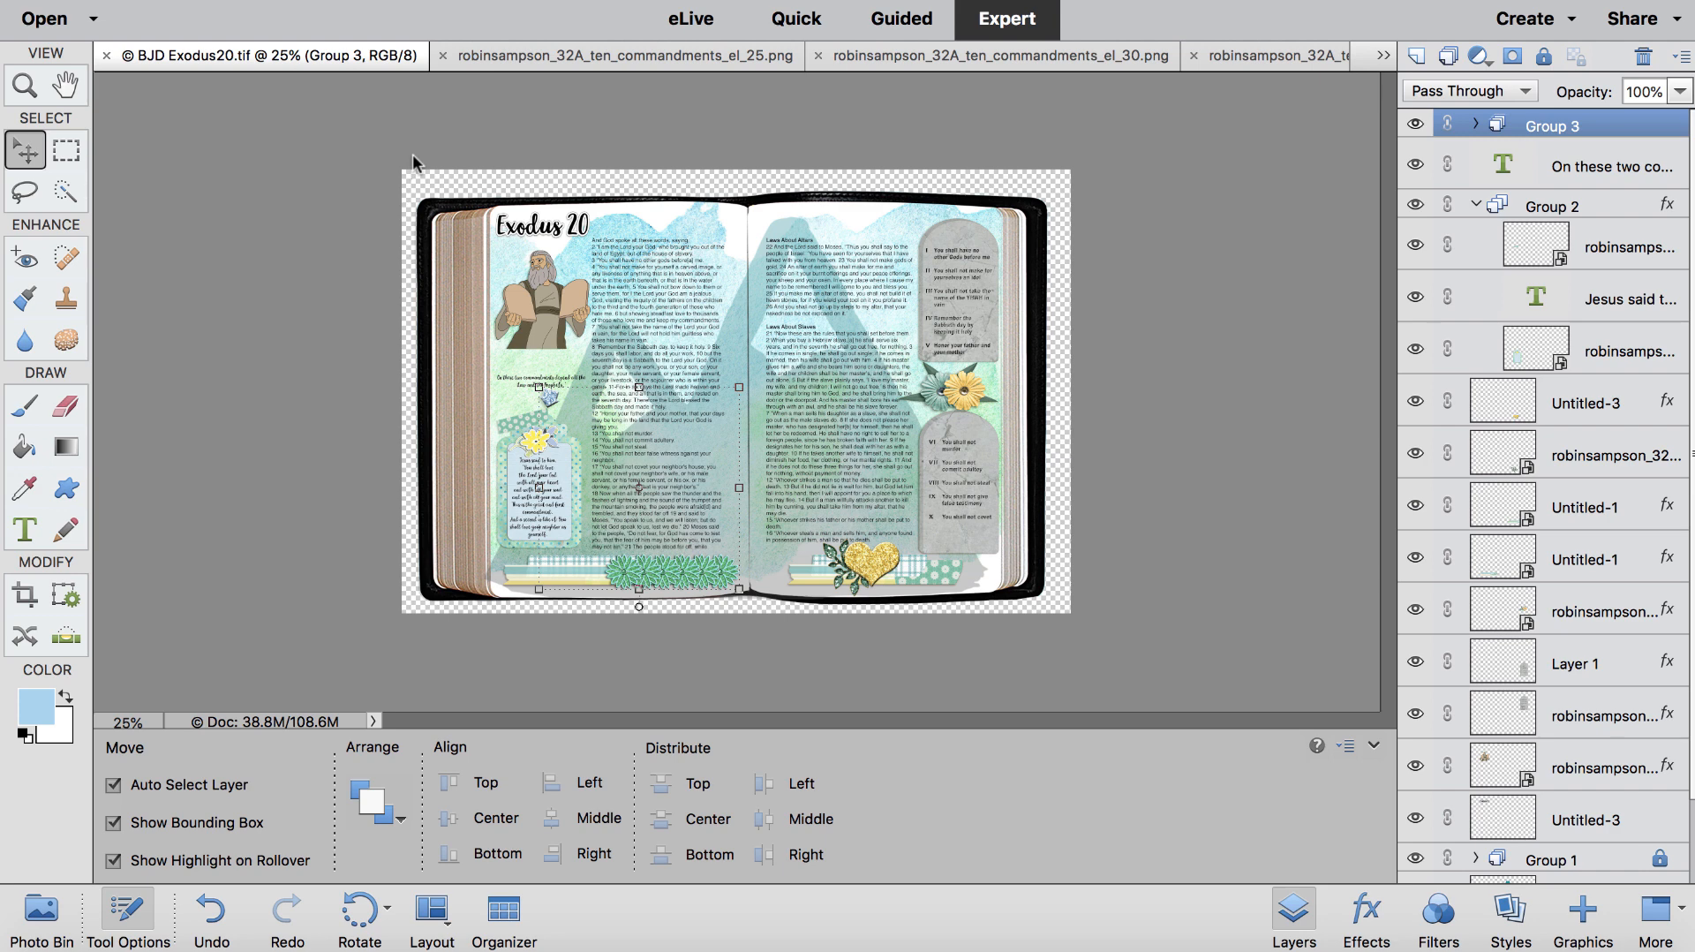
key("ctrl+minus")
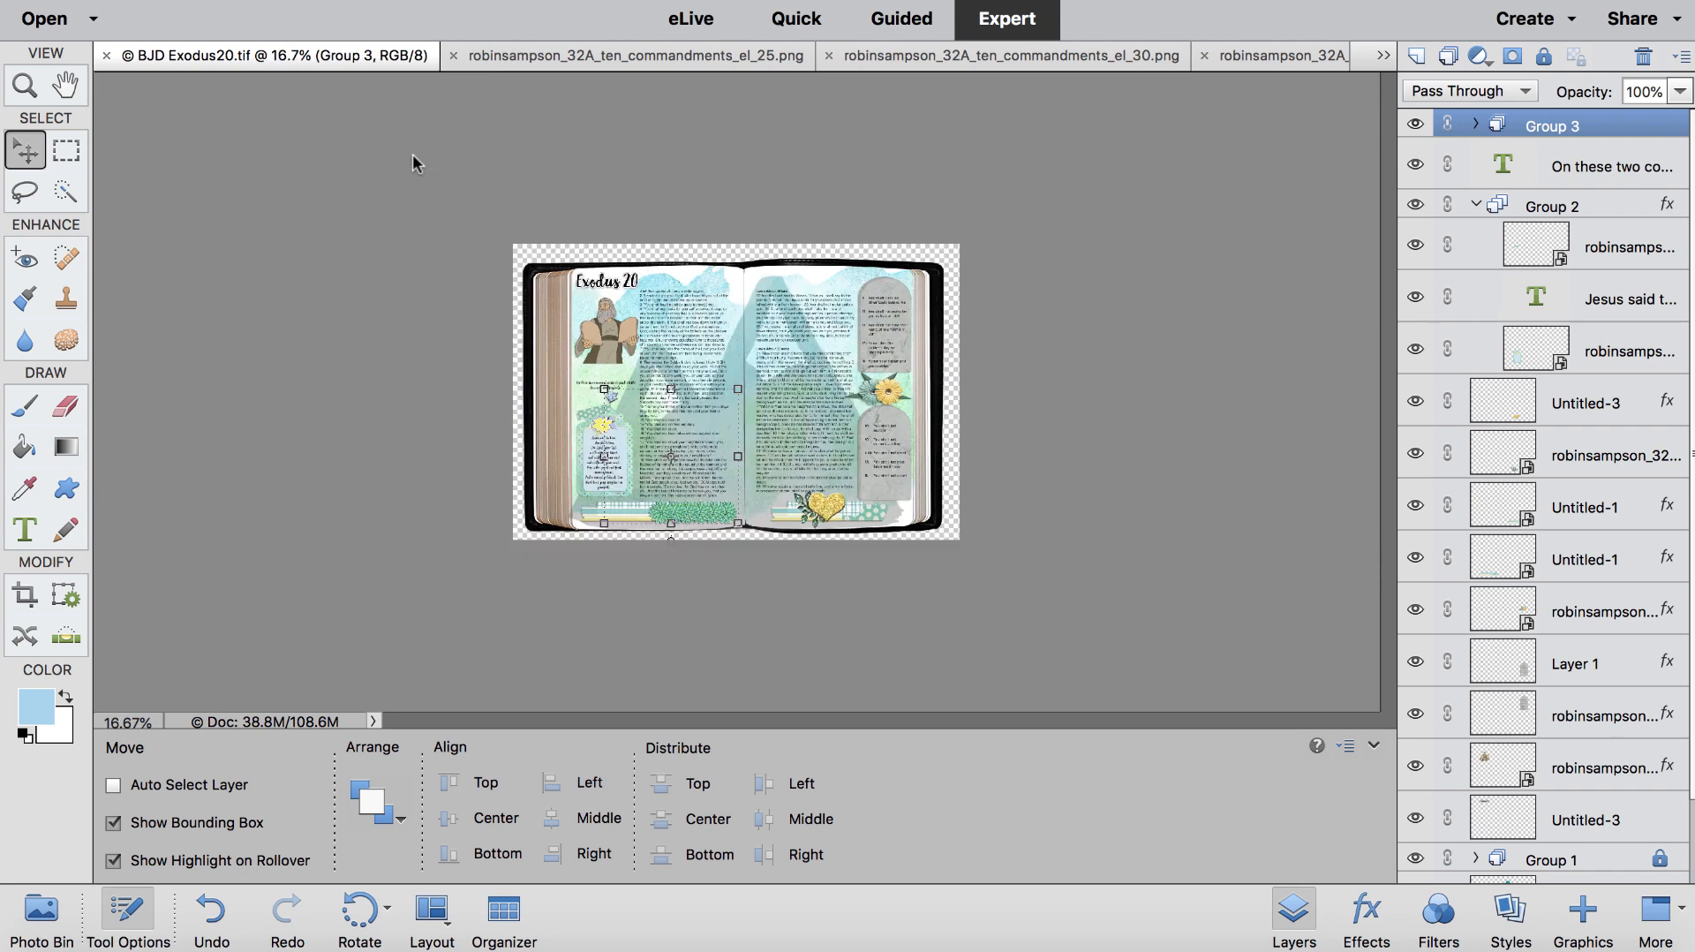
key("ctrl+minus")
key("ctrl+plus")
key("ctrl+plus")
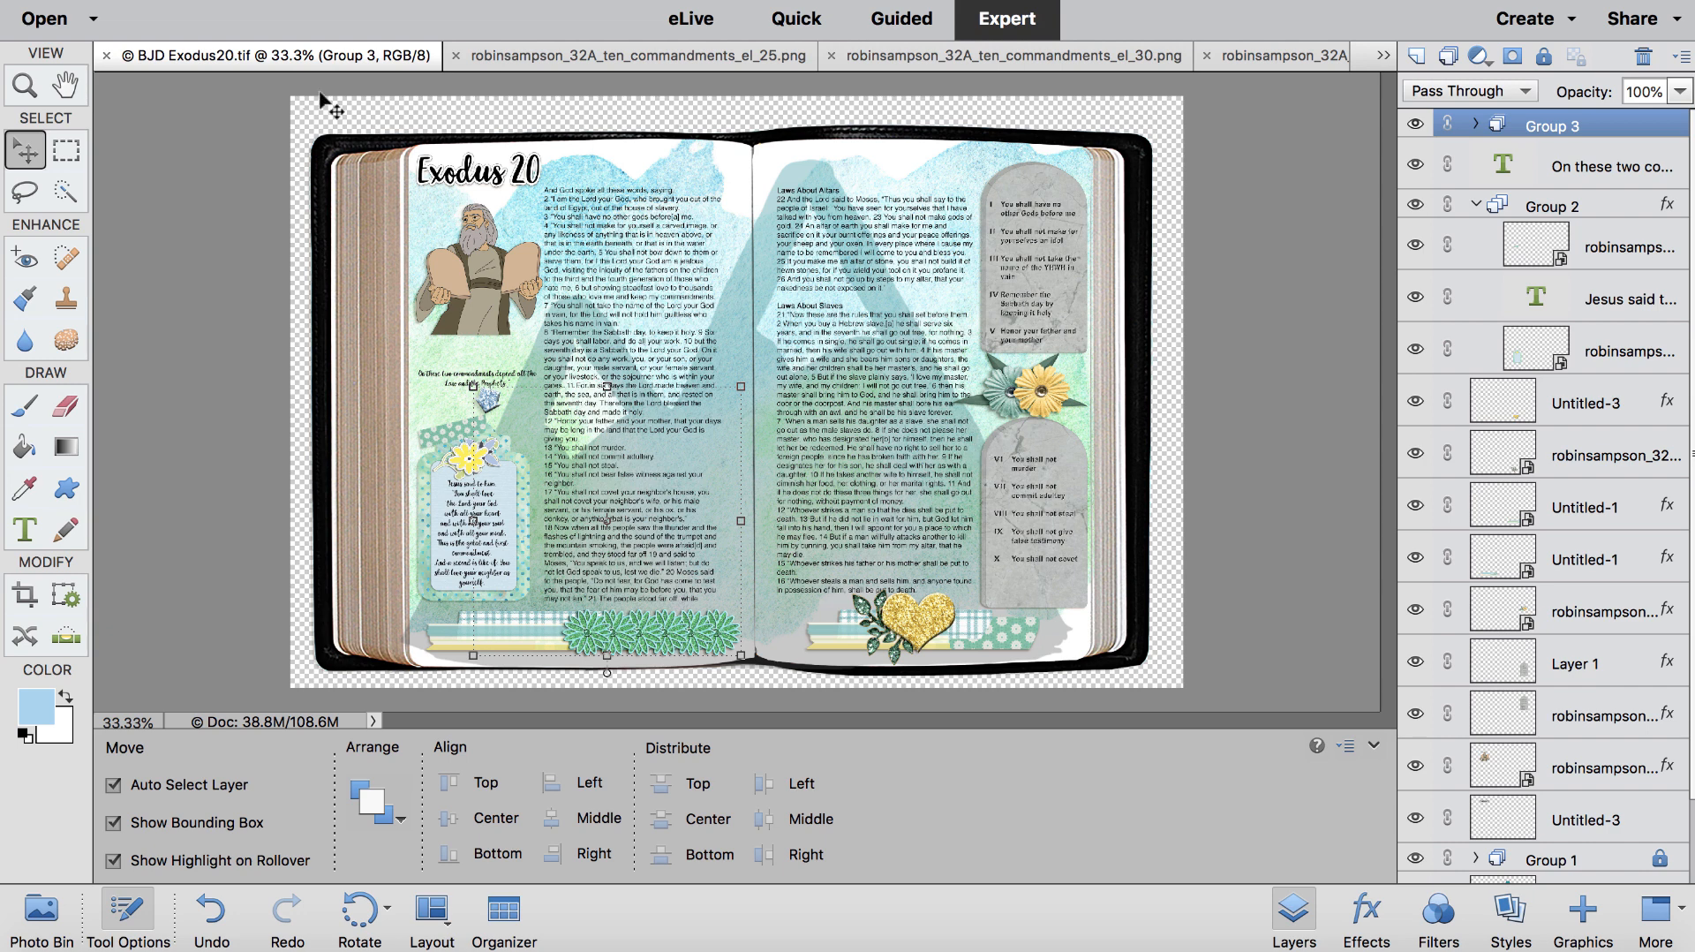
left_click(366, 2)
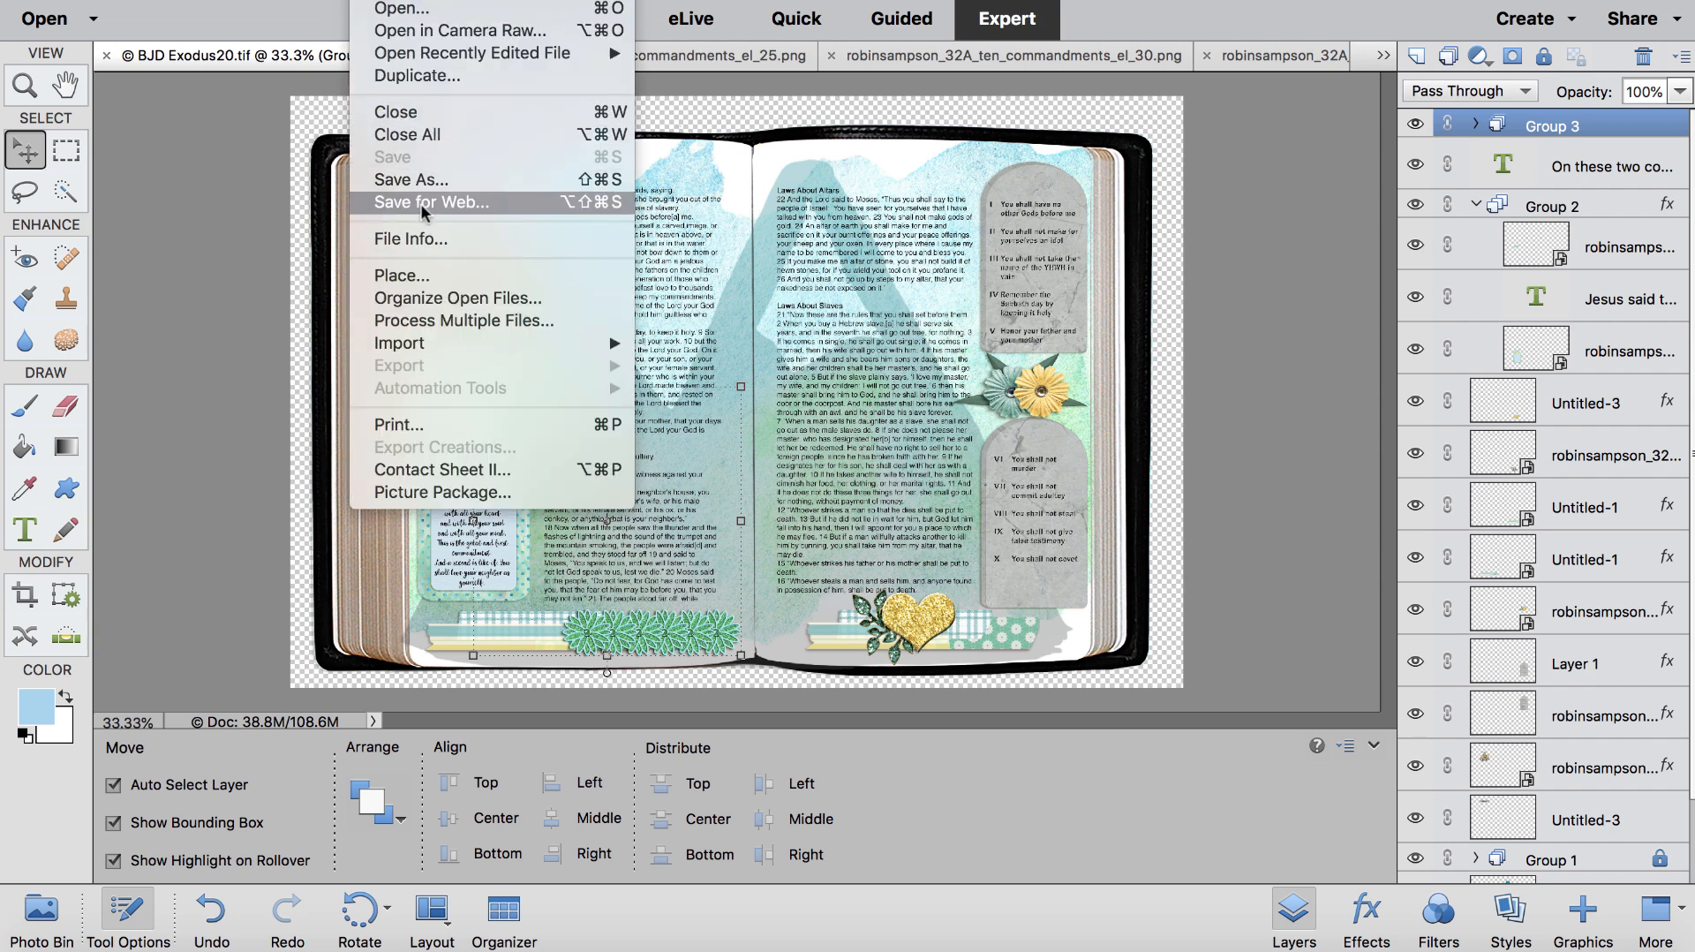
left_click(172, 186)
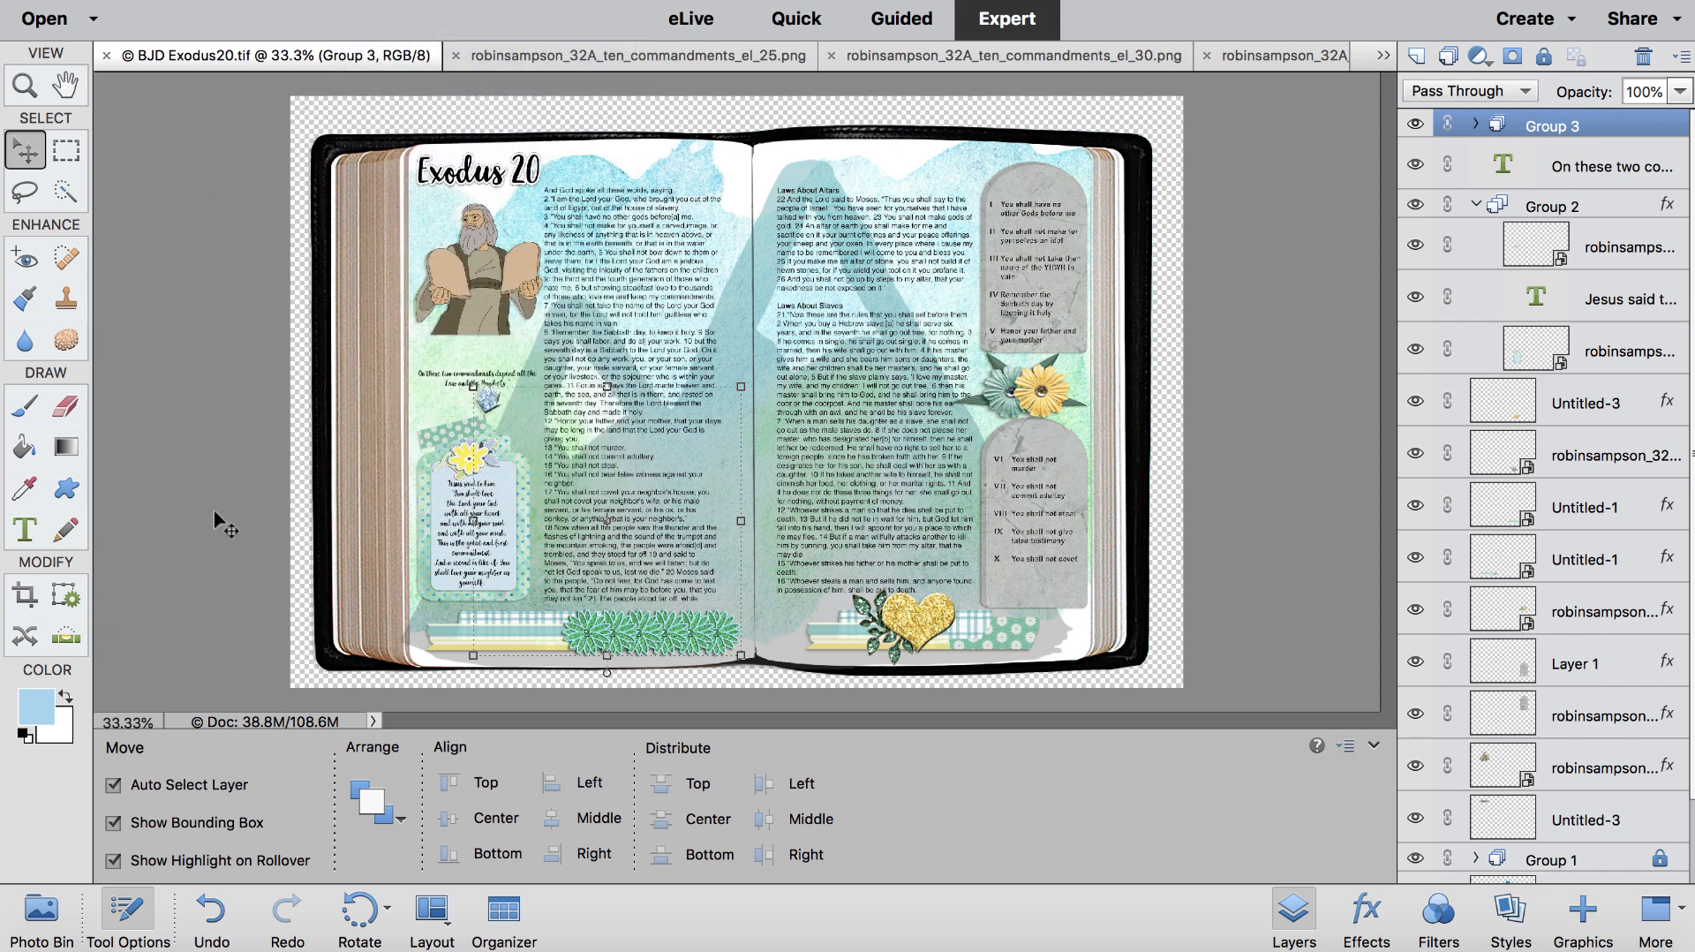
Step: Add the green wood-grain paper 1.jpg from the open files to the page and send it behind the Bible as the background
left_click(42, 909)
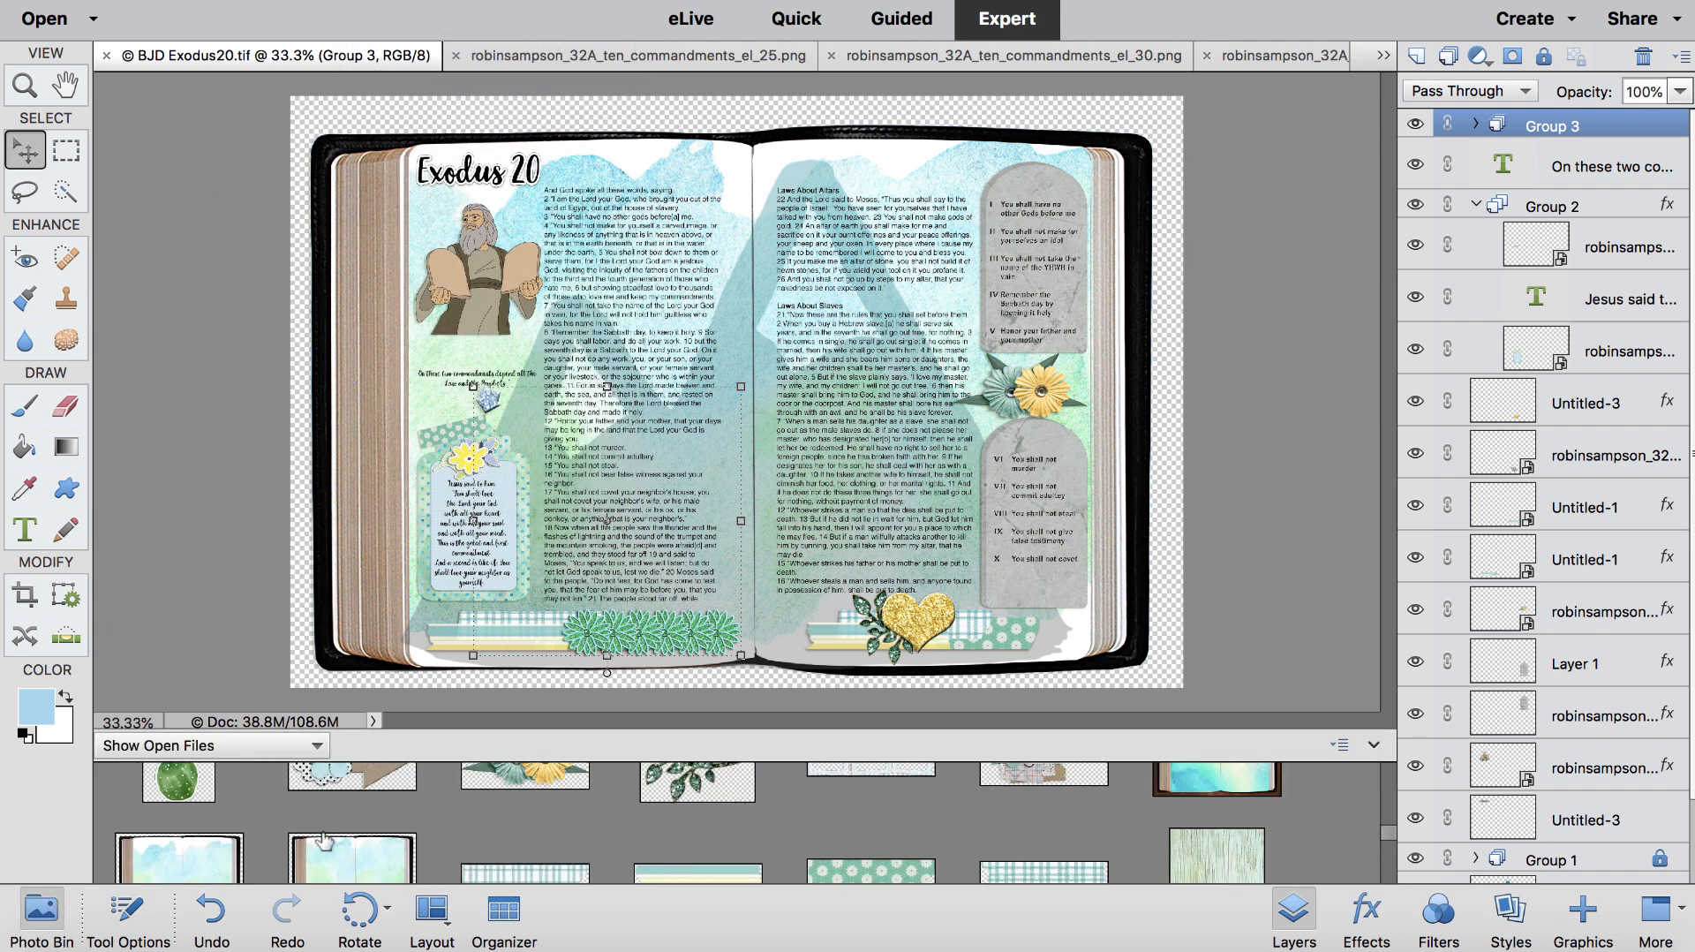
scroll(325, 839, "down", 5)
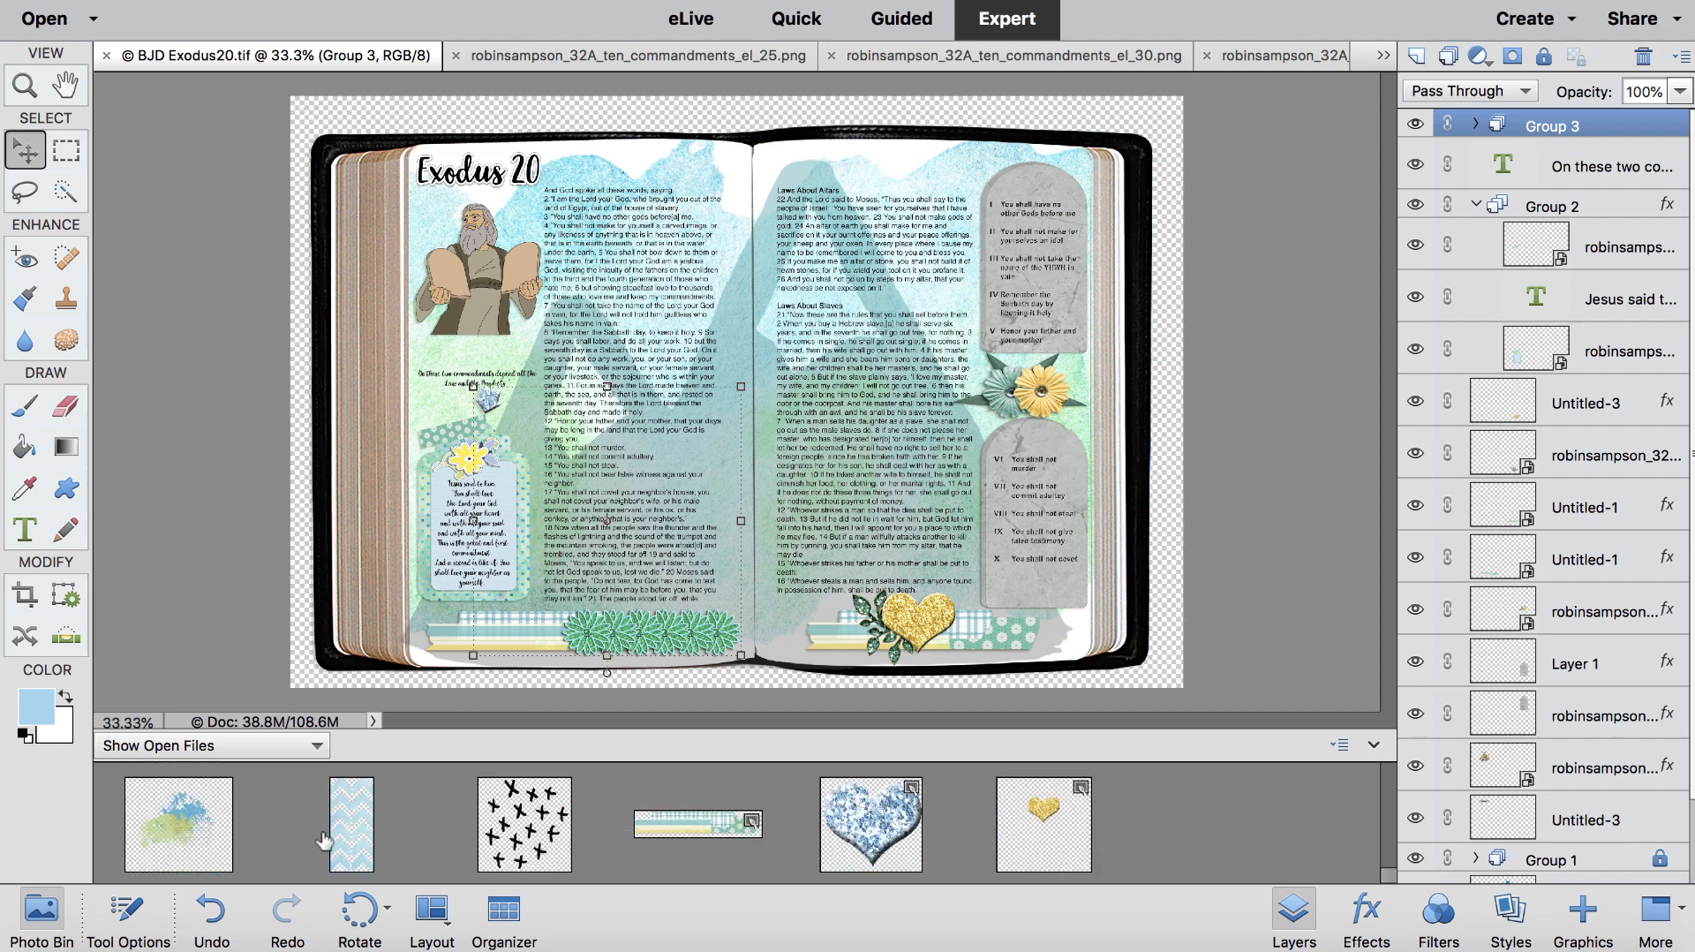
scroll(325, 839, "down", 2)
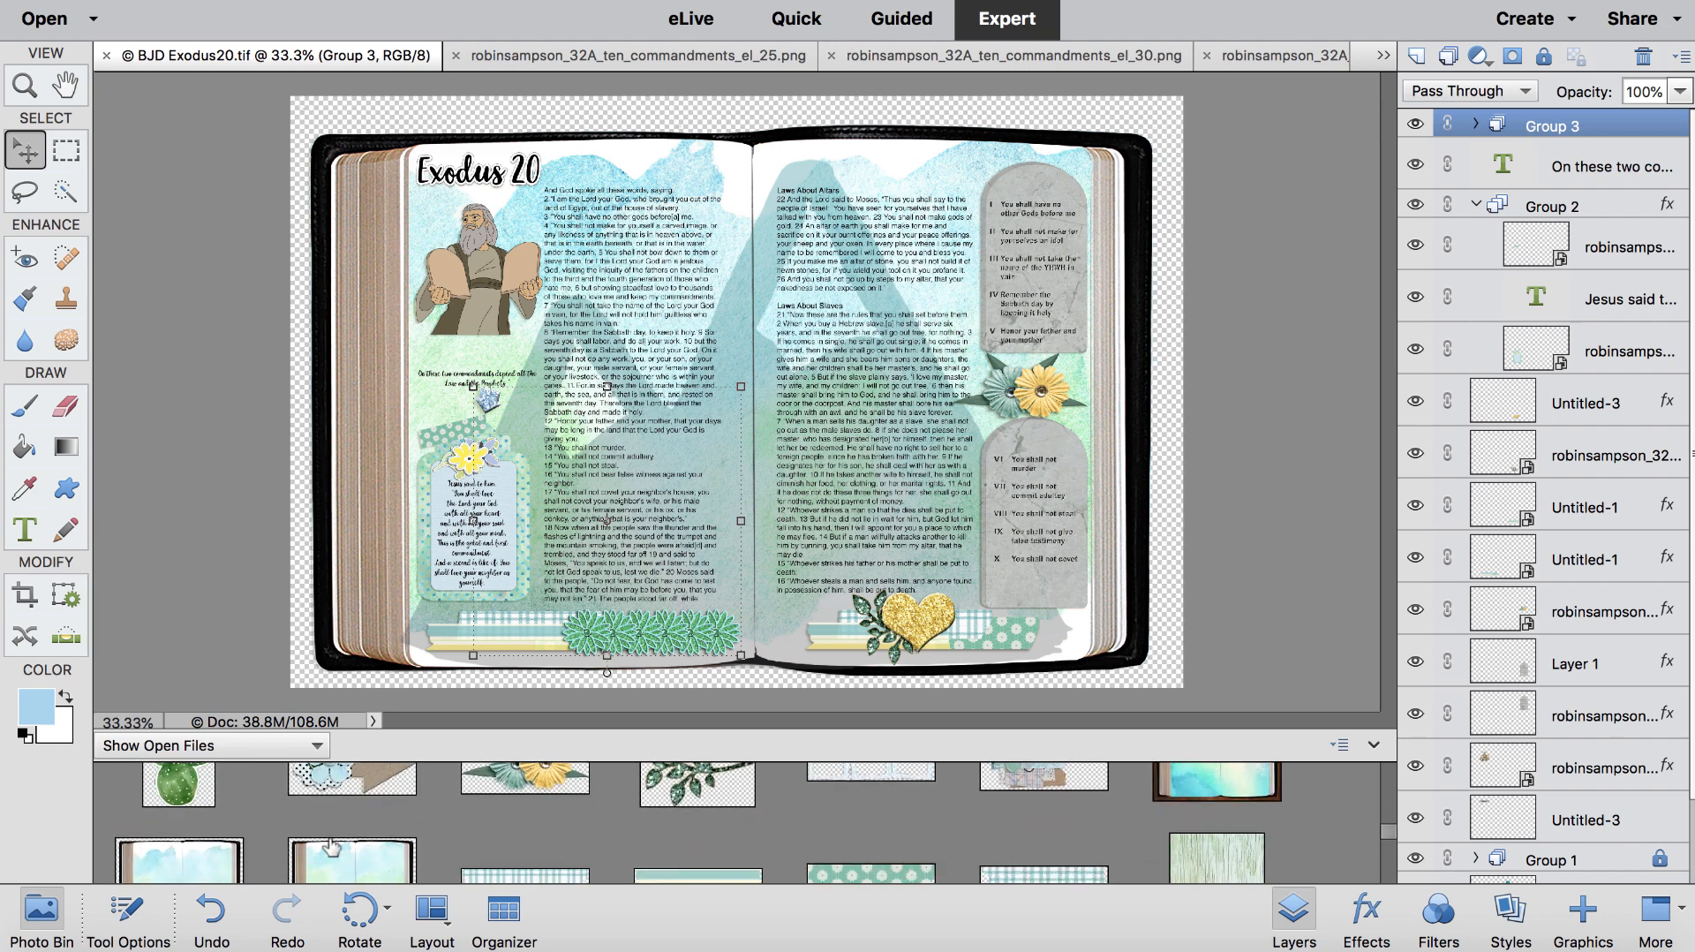
left_click_drag(1237, 858, 511, 422)
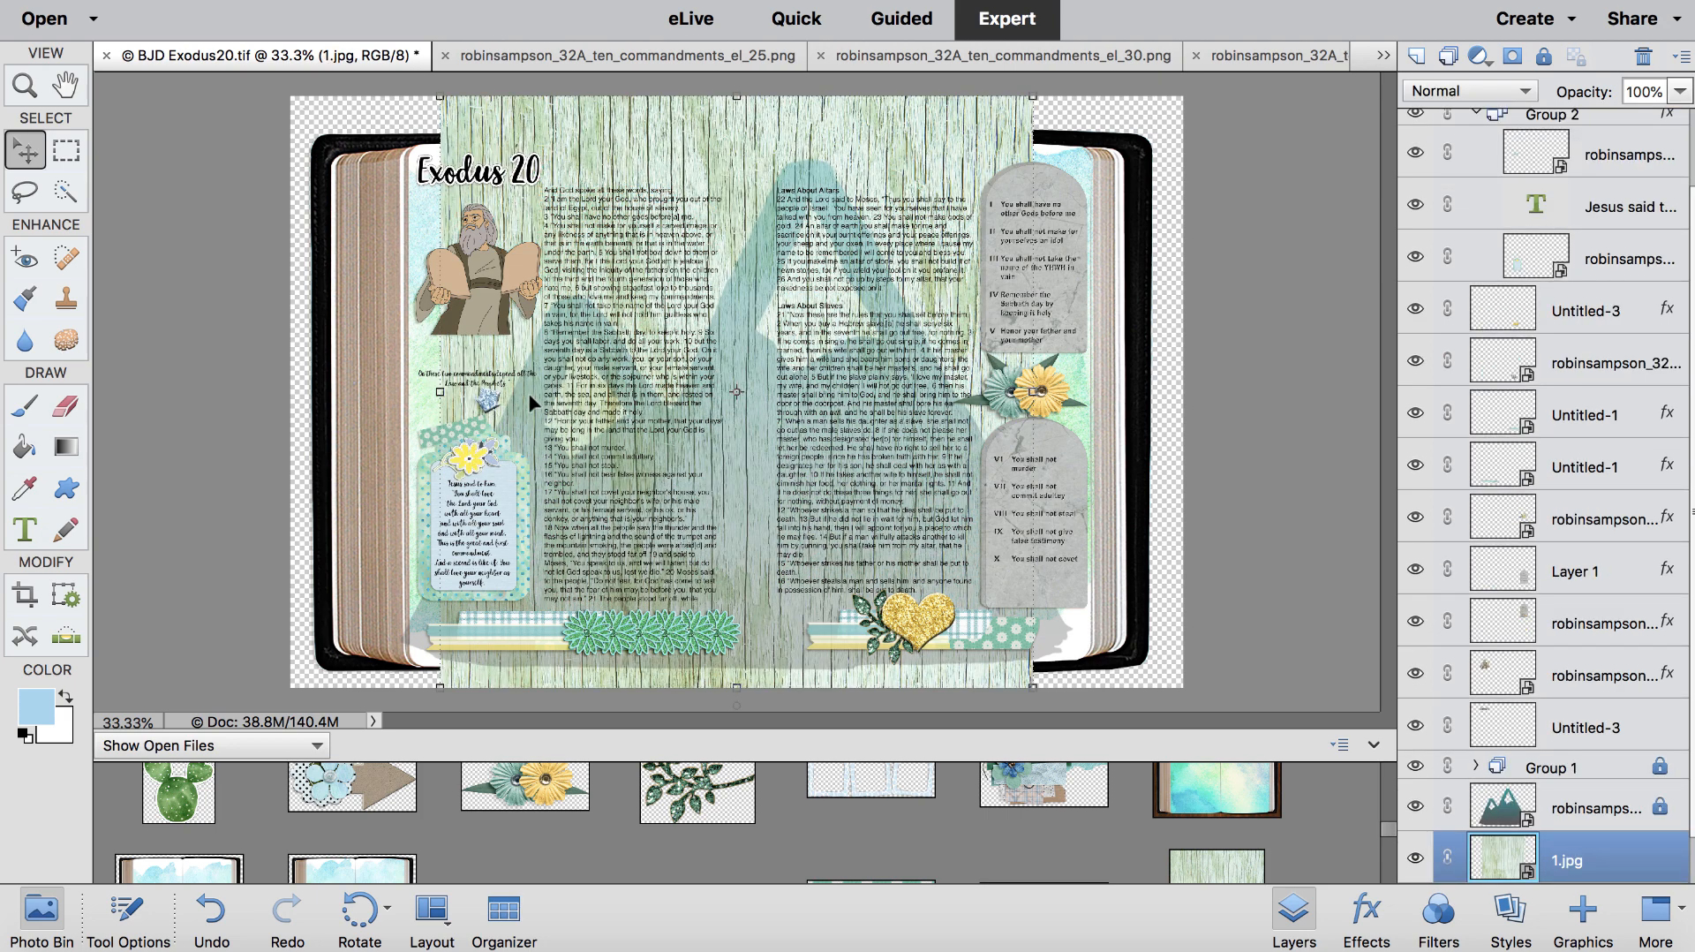
key("ctrl+[")
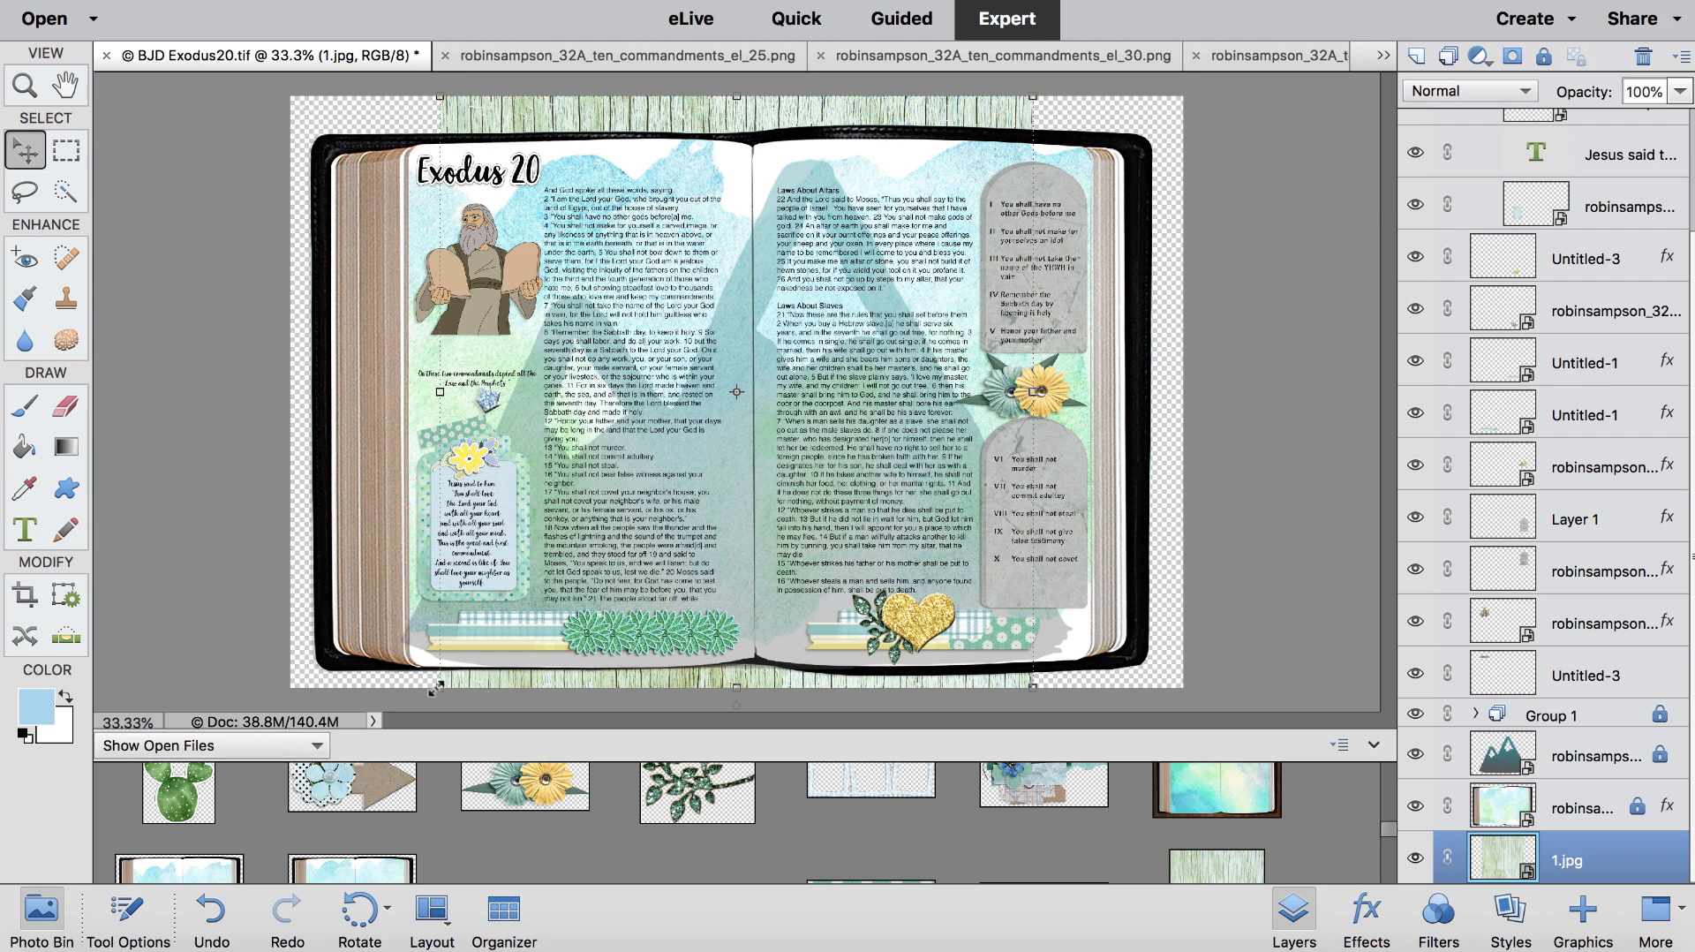
Step: Stretch the wood-grain paper to 163.23% width and 135.43% height so it covers the whole canvas behind the Bible
left_click_drag(436, 688, 225, 766)
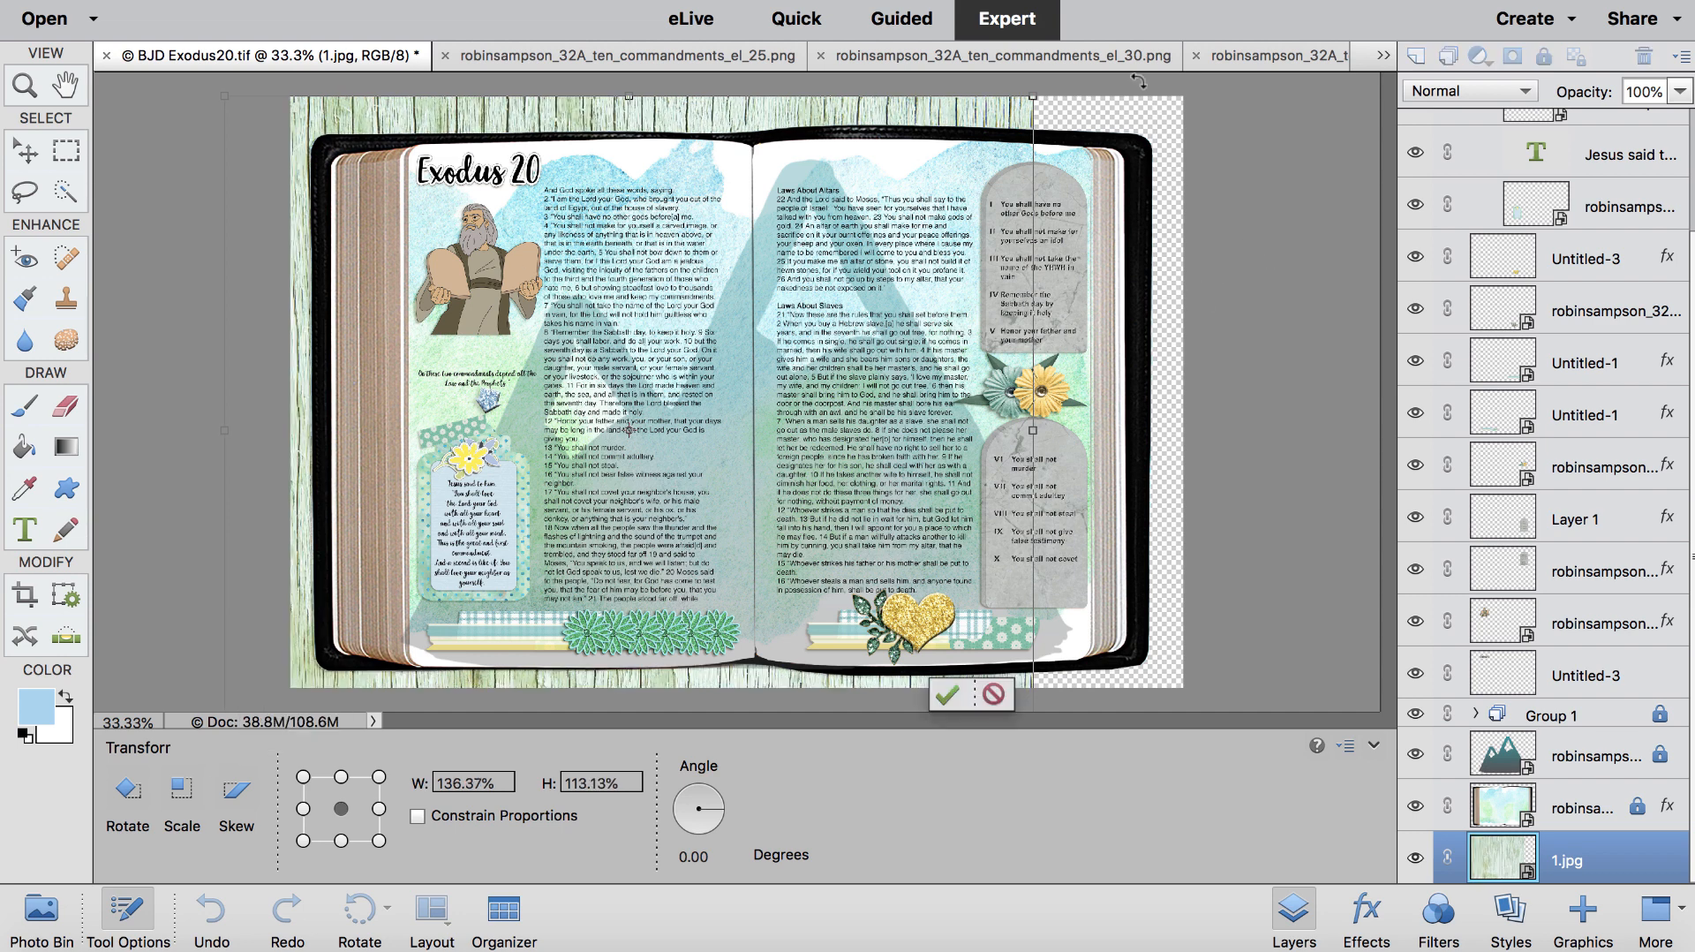
left_click_drag(1042, 89, 1248, 33)
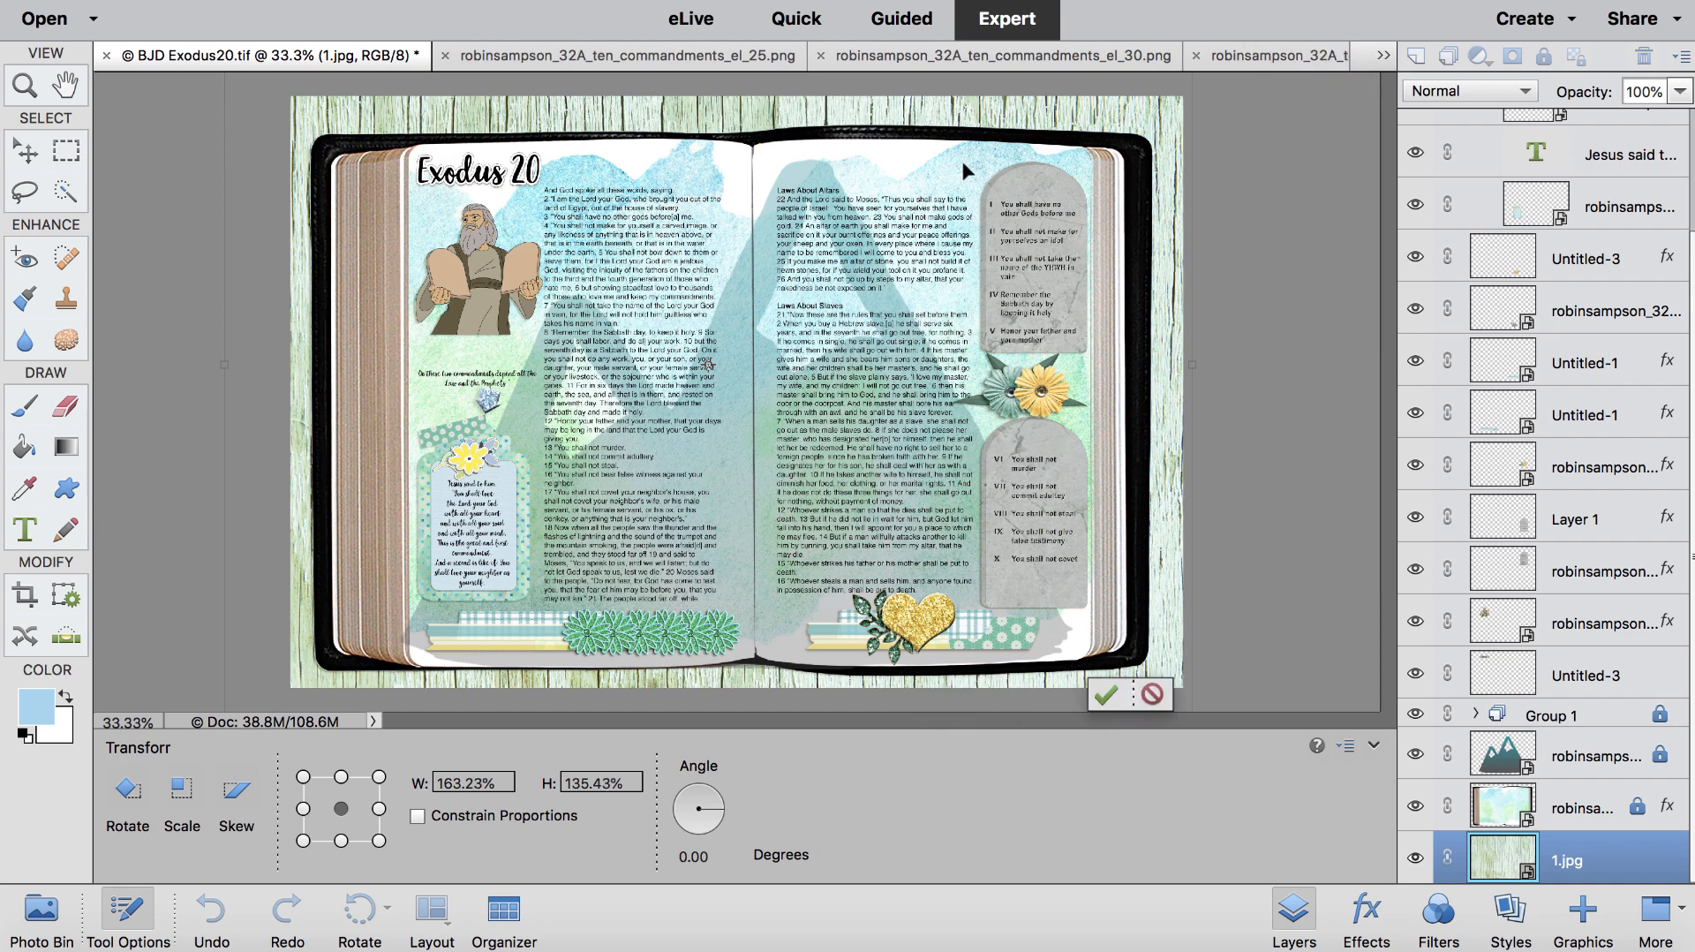
key("ctrl+minus")
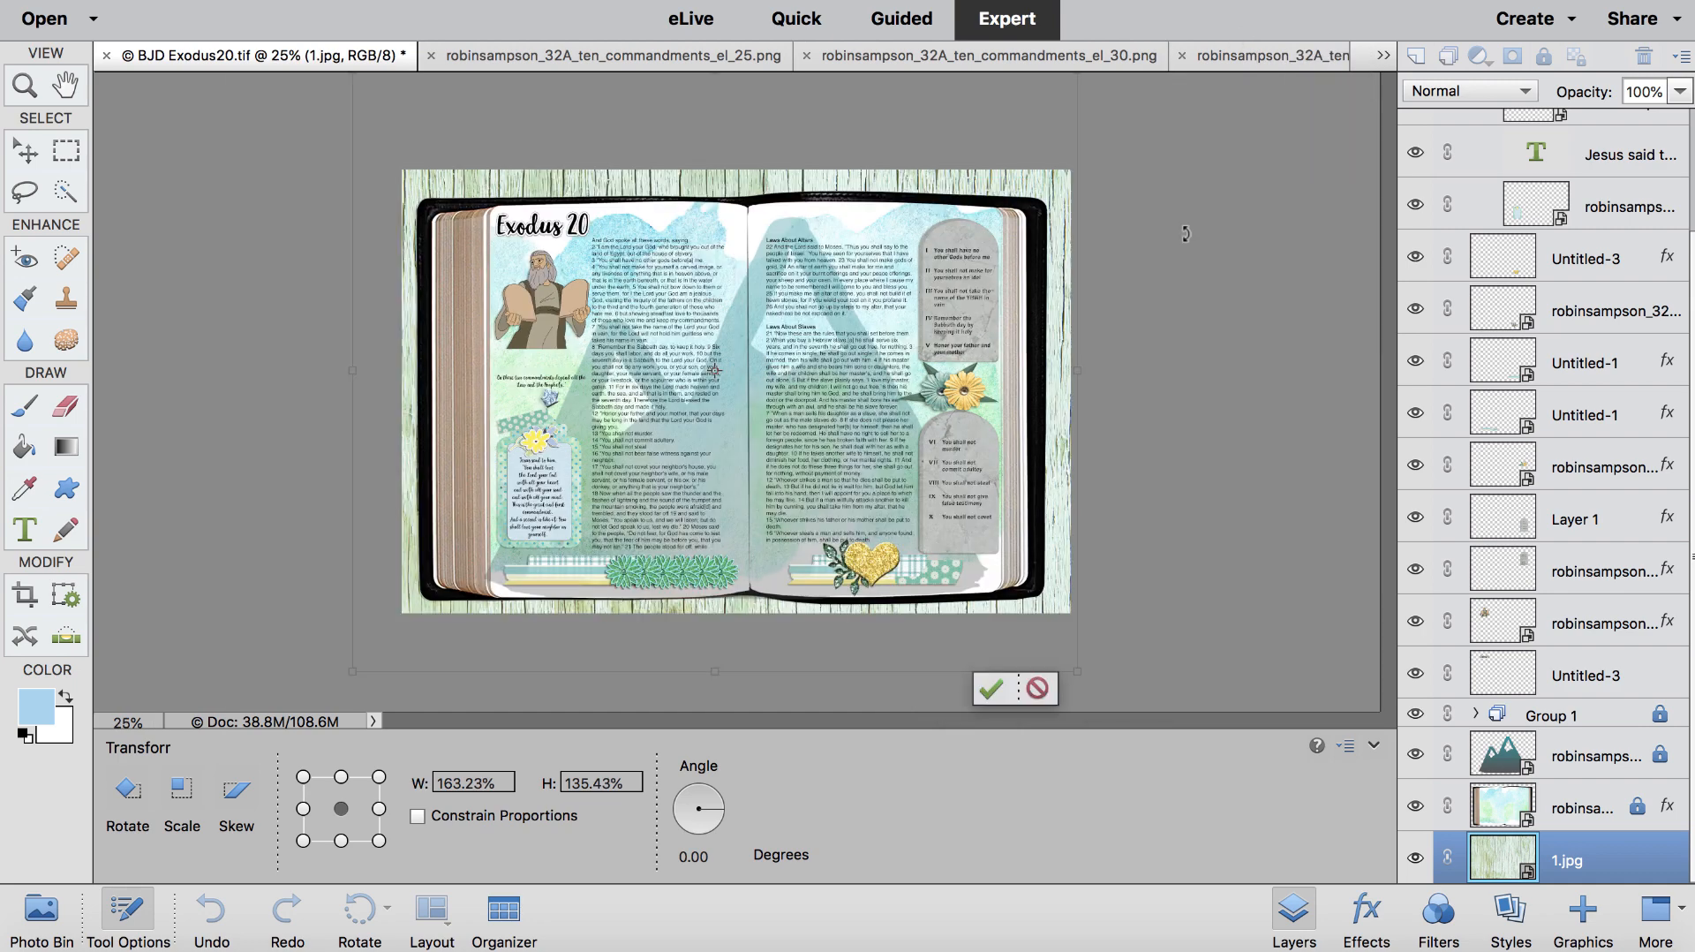